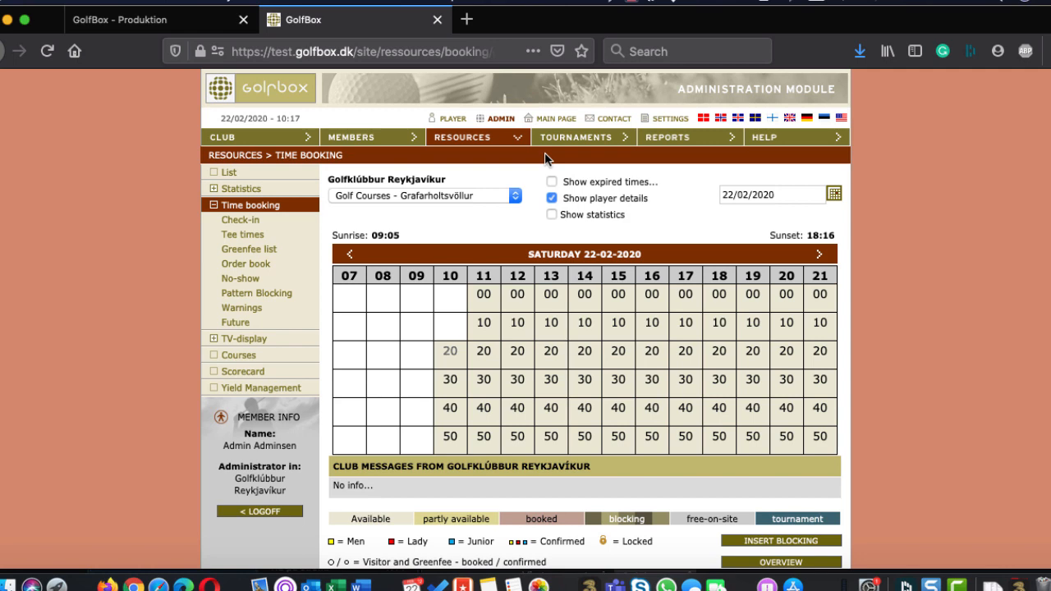
Review the list of application rights assigned to the added administrator in the club's rights settings, including the Tournament rights
left_click(230, 143)
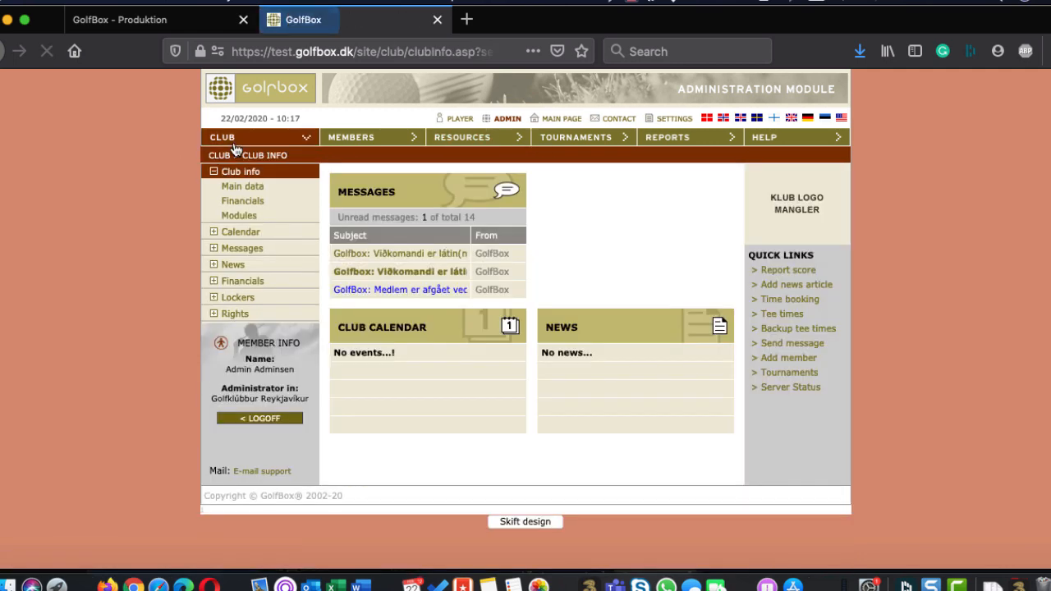
left_click(234, 313)
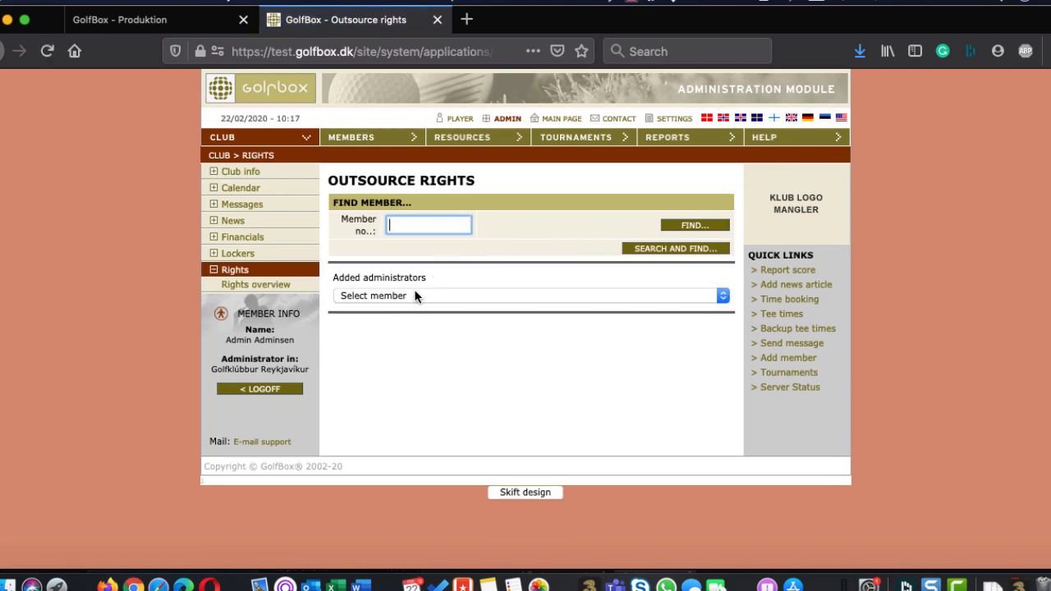
left_click(414, 292)
left_click(404, 312)
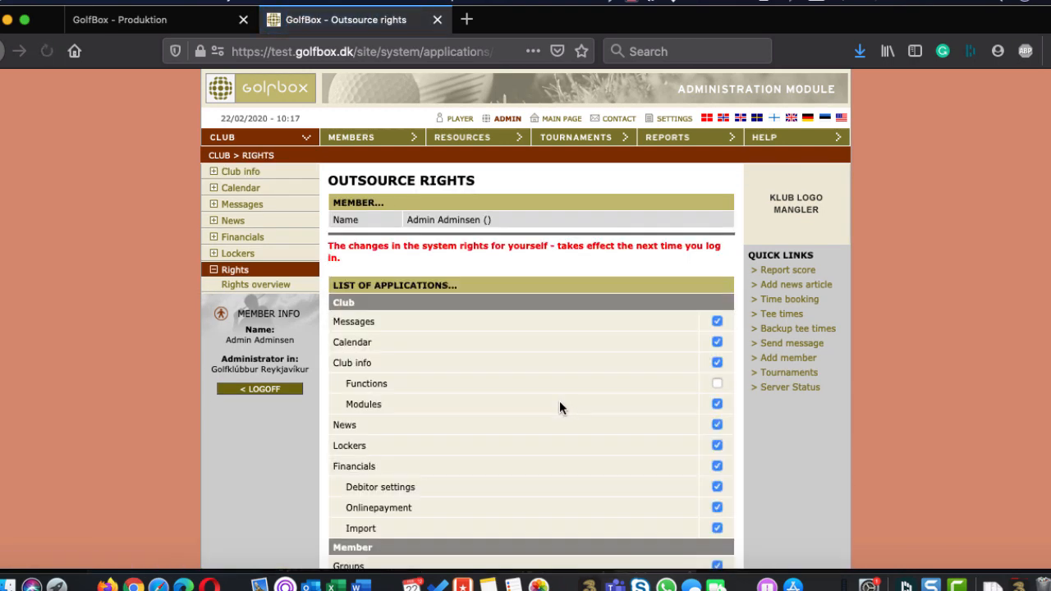
scroll(559, 400, "down", 10)
scroll(559, 401, "down", 5)
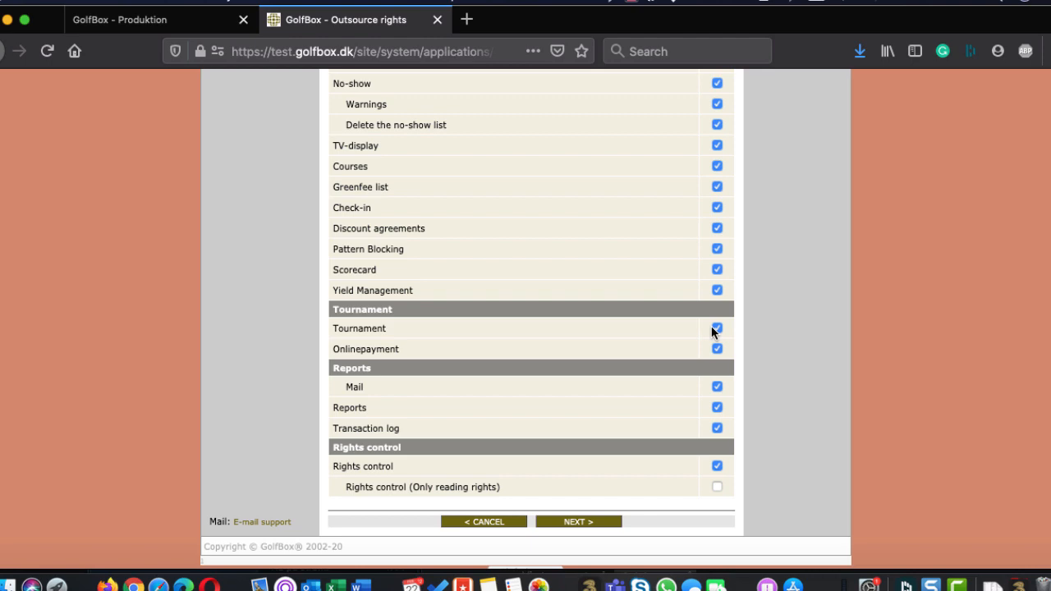
scroll(711, 326, "up", 15)
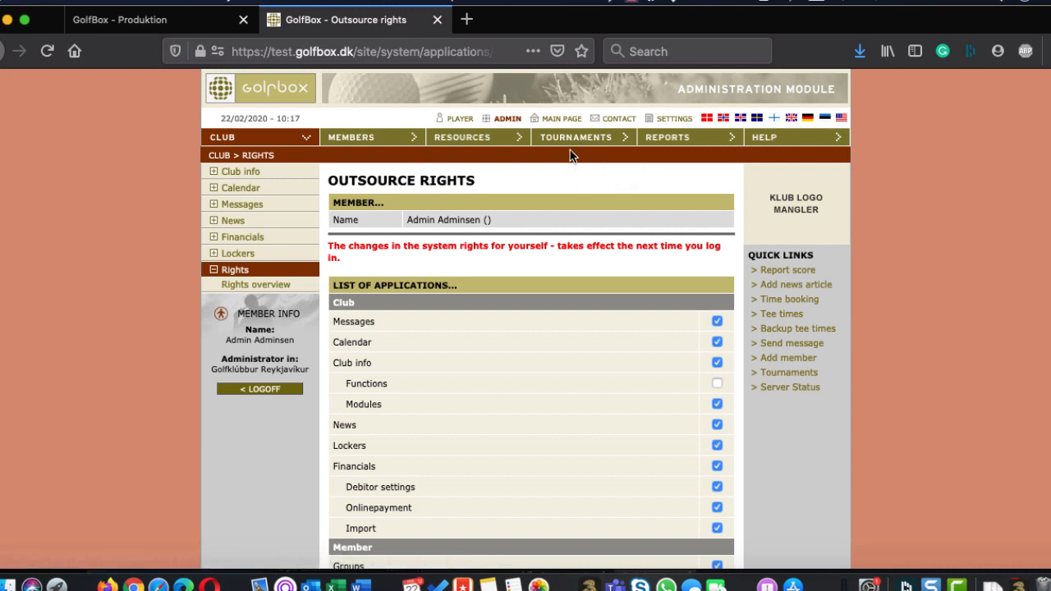
Open the Tournaments section and switch the site language to Icelandic and back to English
left_click(563, 140)
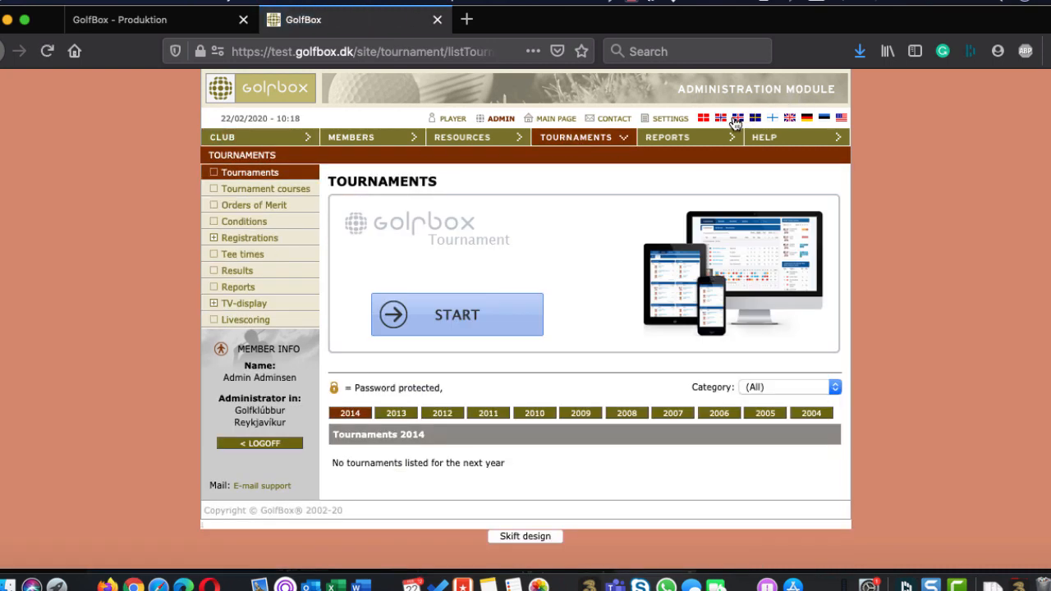
left_click(736, 120)
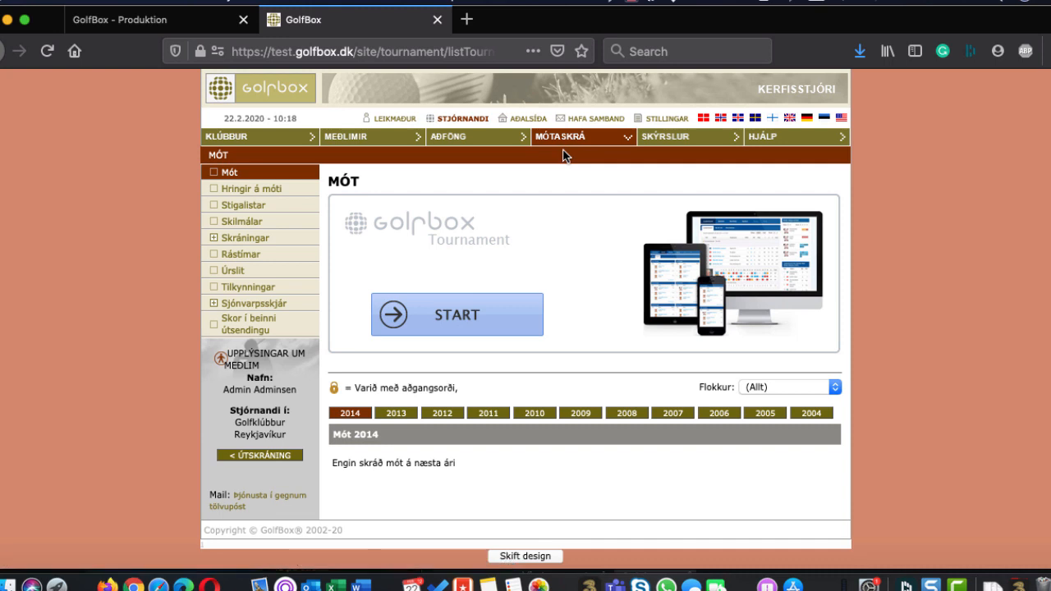
left_click(789, 119)
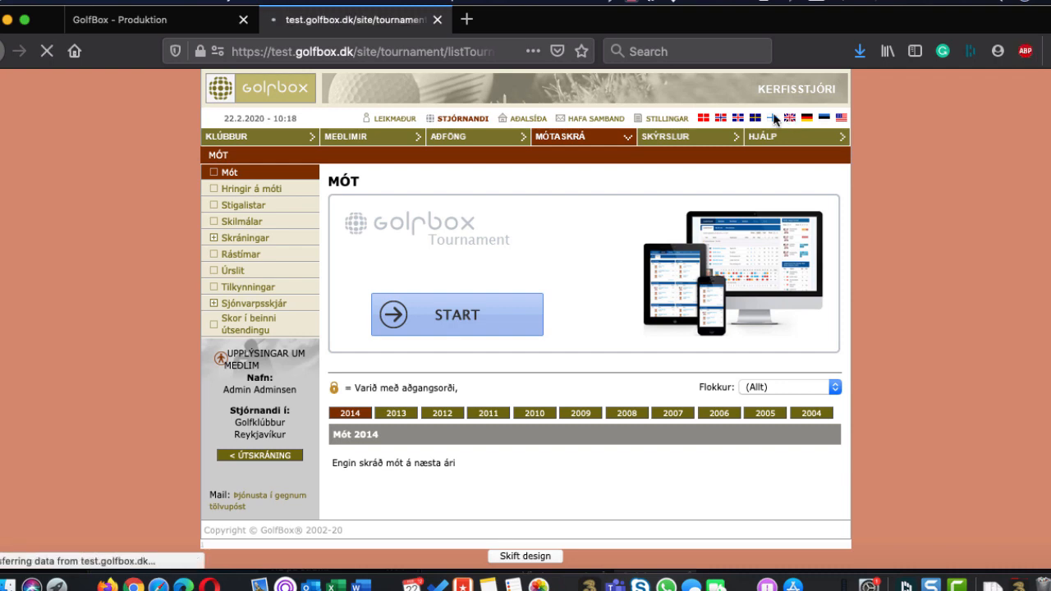
Start GolfBox Tournament and show its competitions for season 2020 only
left_click(450, 317)
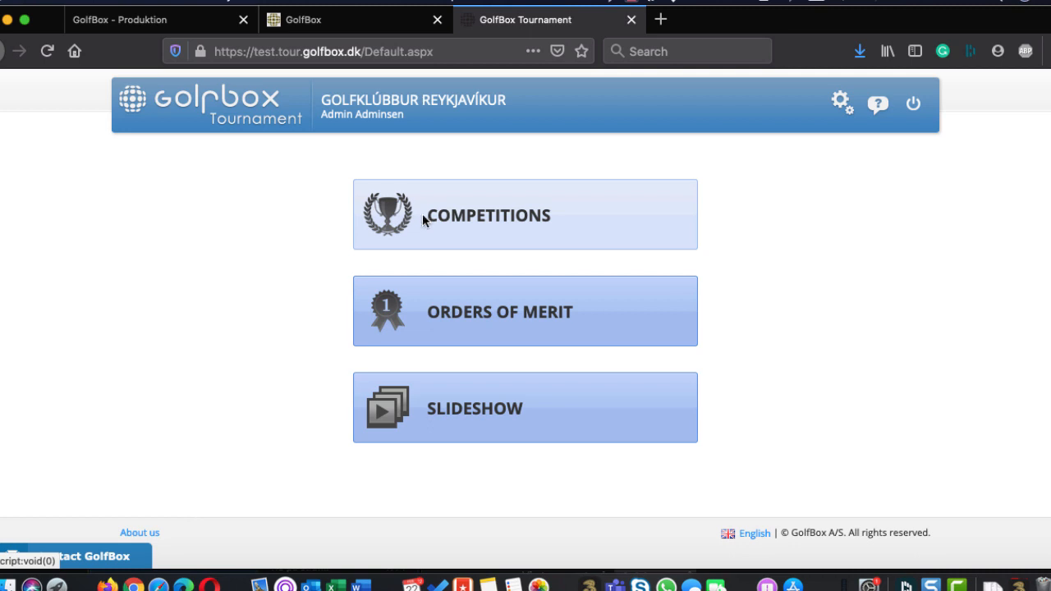
left_click(575, 217)
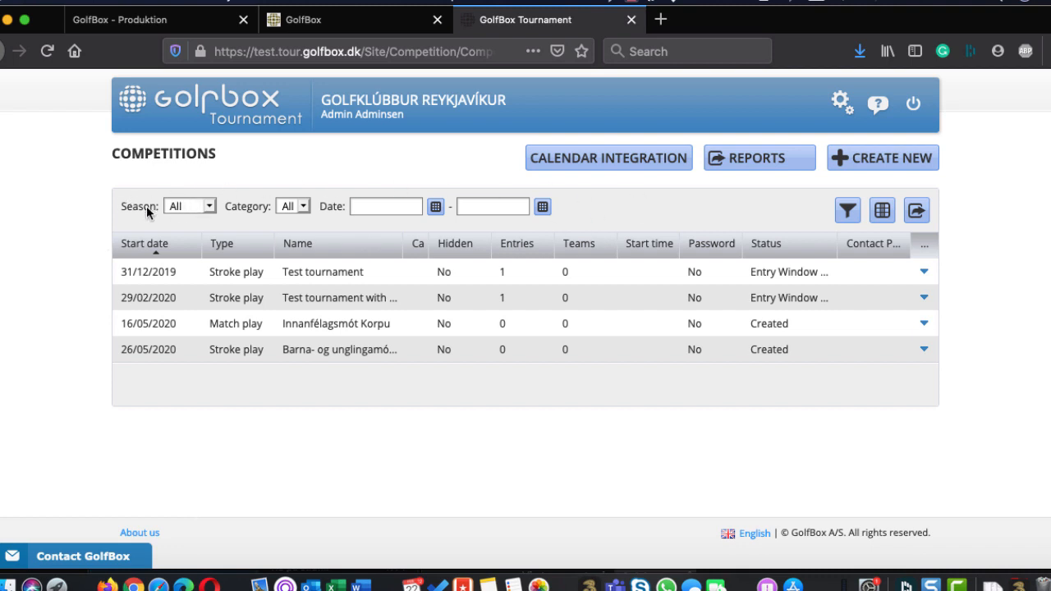
left_click(204, 206)
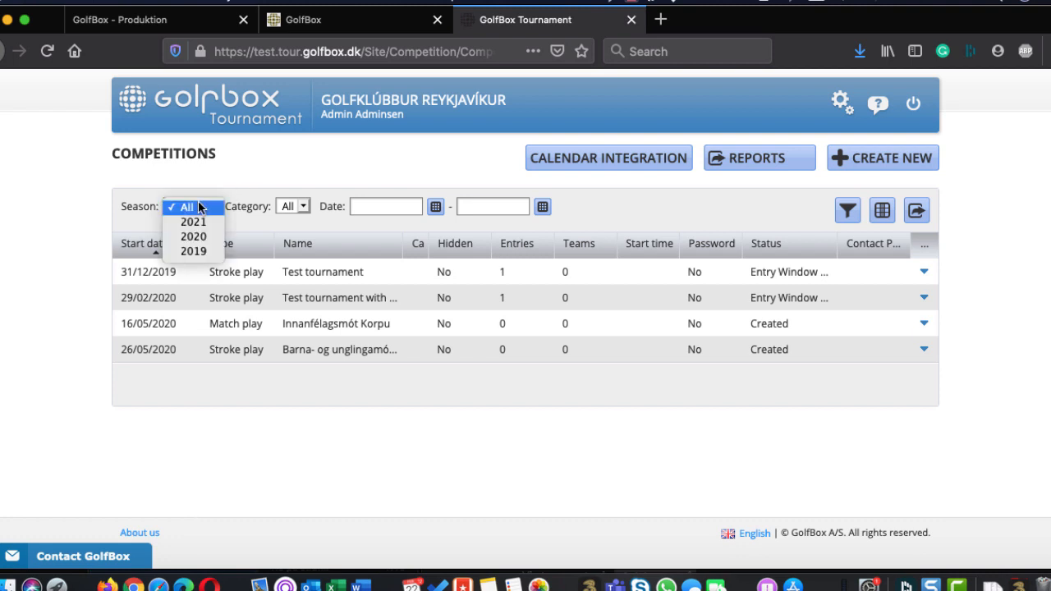
left_click(182, 237)
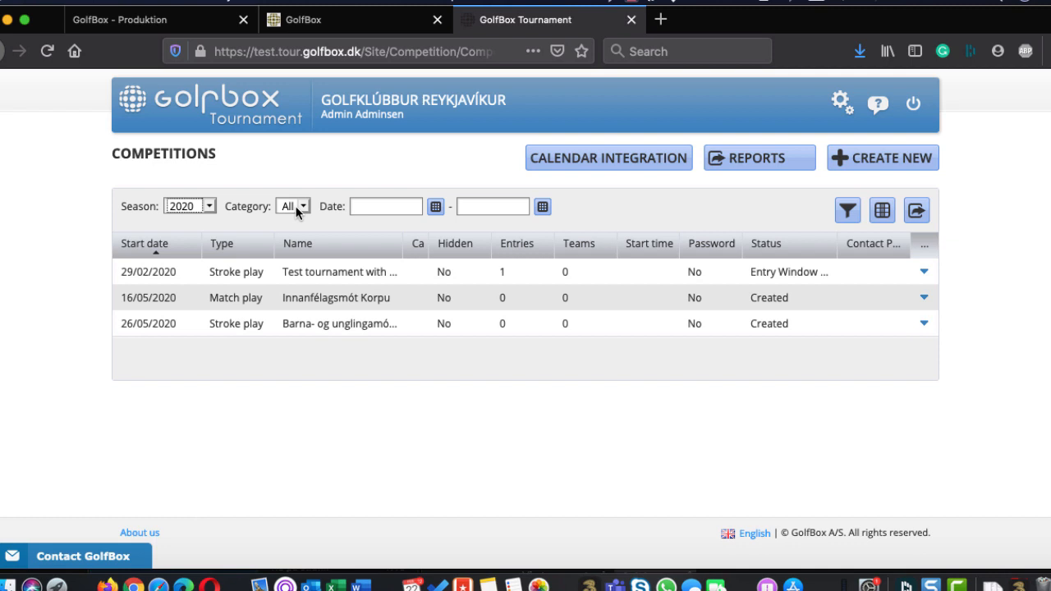
Examine the date range picker and the available filter fields for the competitions list without applying any
left_click(381, 207)
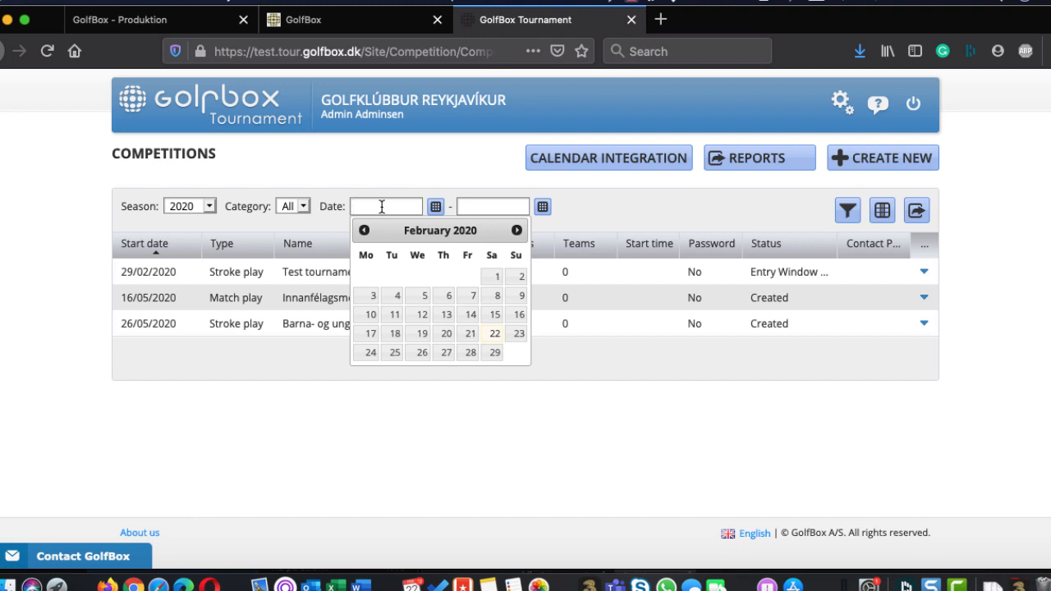
left_click(430, 172)
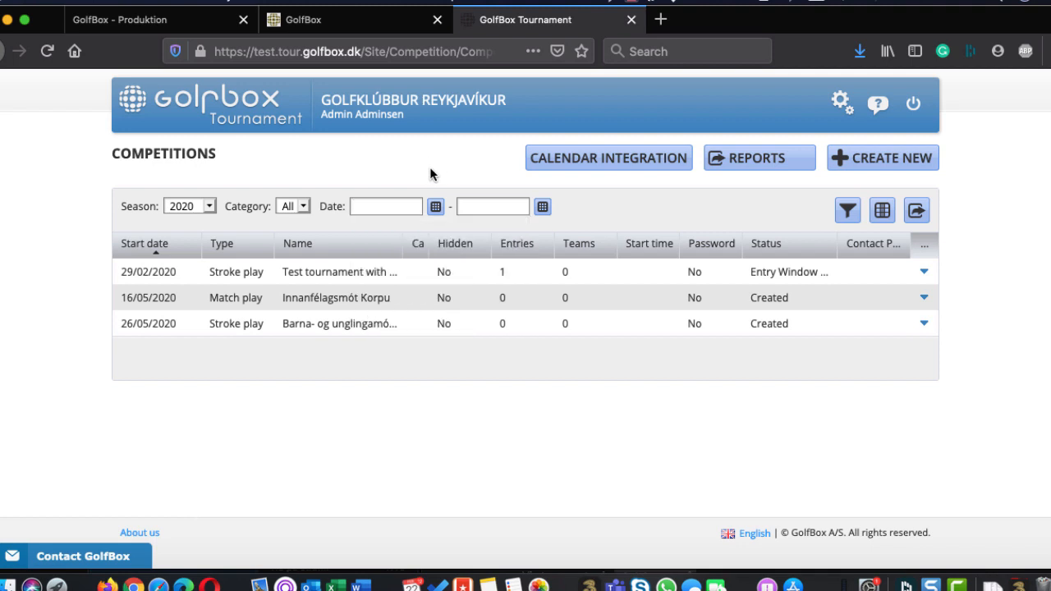
left_click(849, 211)
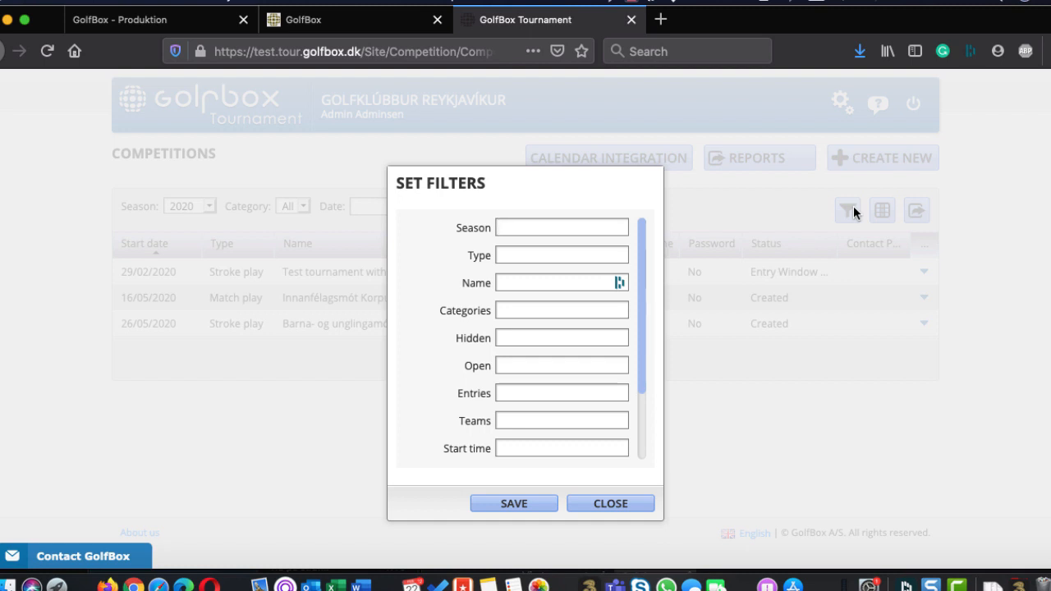
left_click(565, 279)
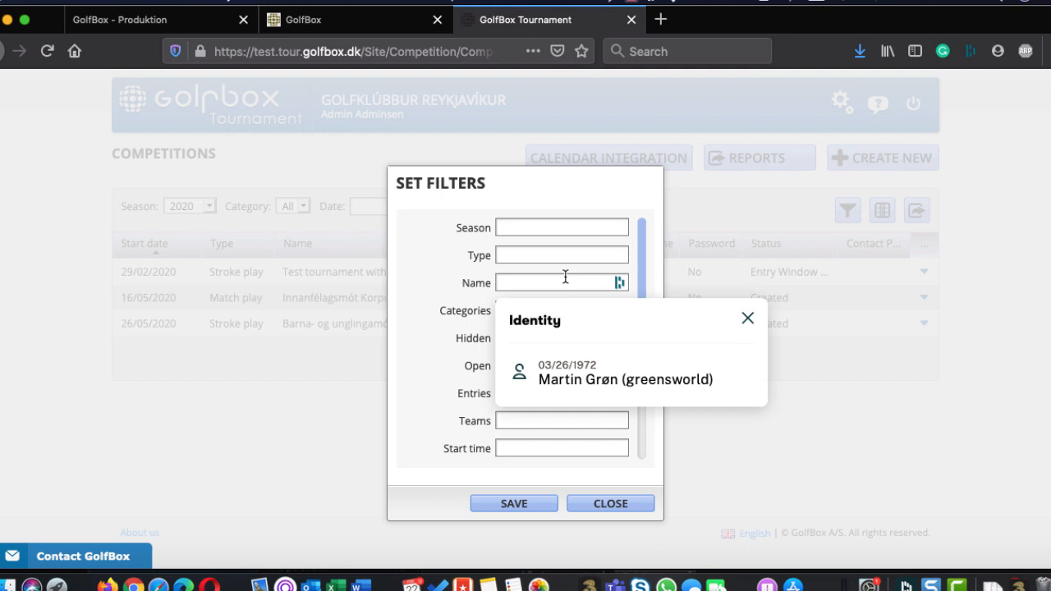
left_click(439, 361)
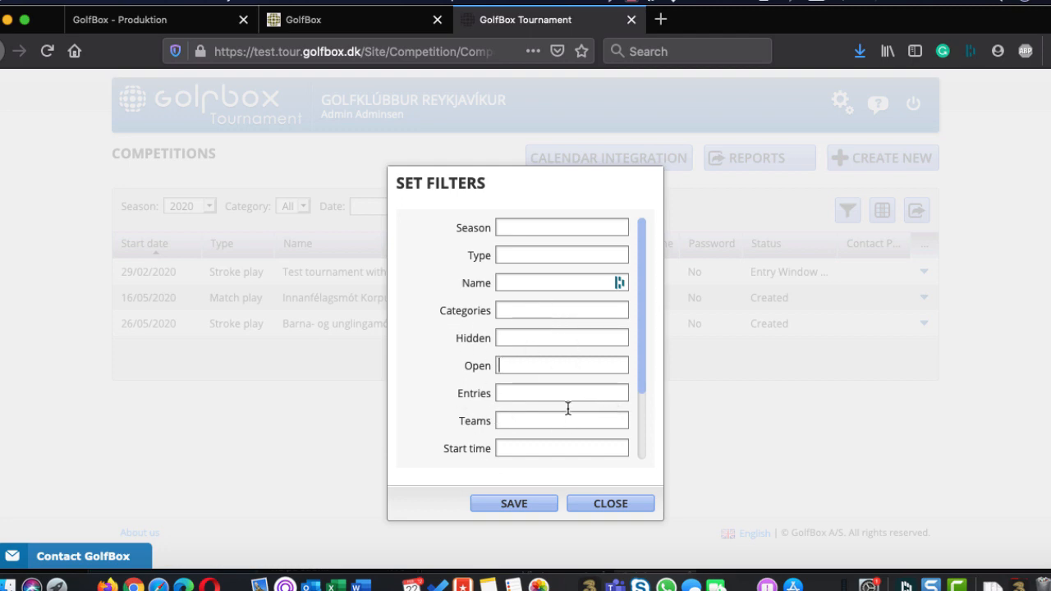
left_click(612, 503)
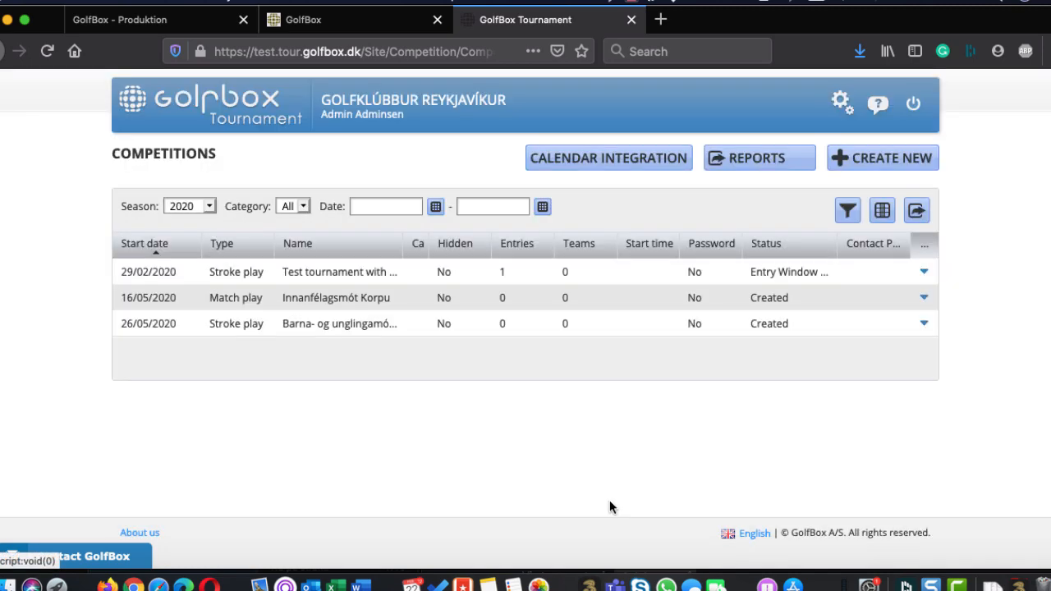
Add the Open and End date columns to the competitions list and save the column selection
left_click(883, 215)
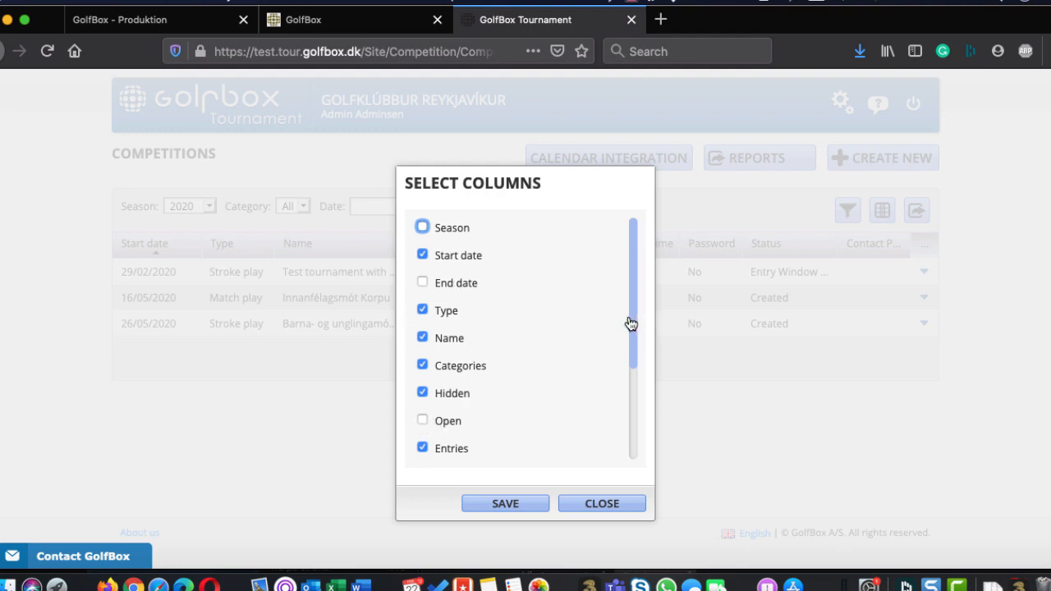
left_click_drag(629, 323, 624, 435)
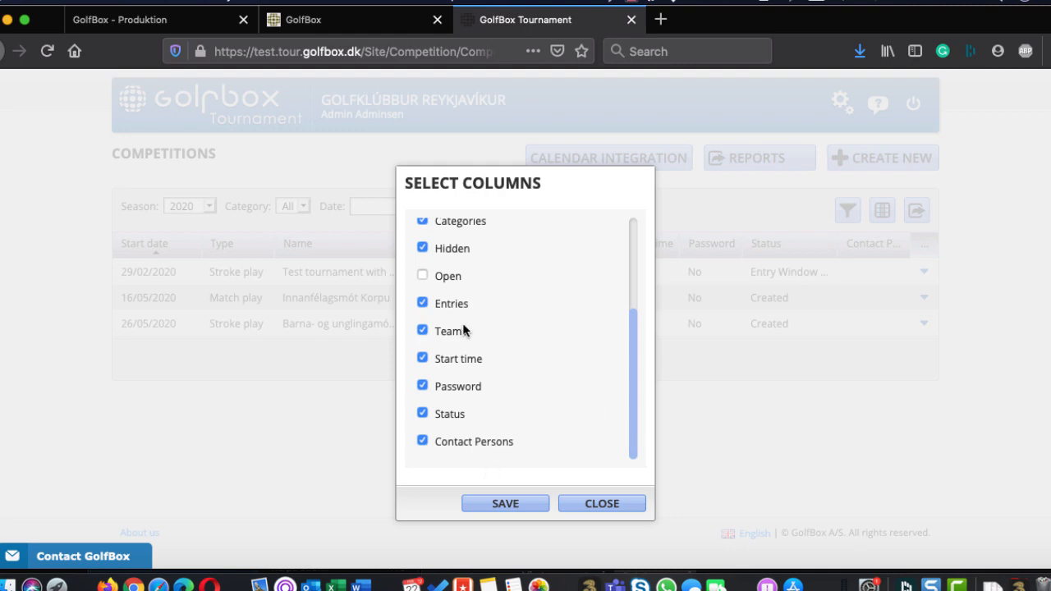
left_click(634, 263)
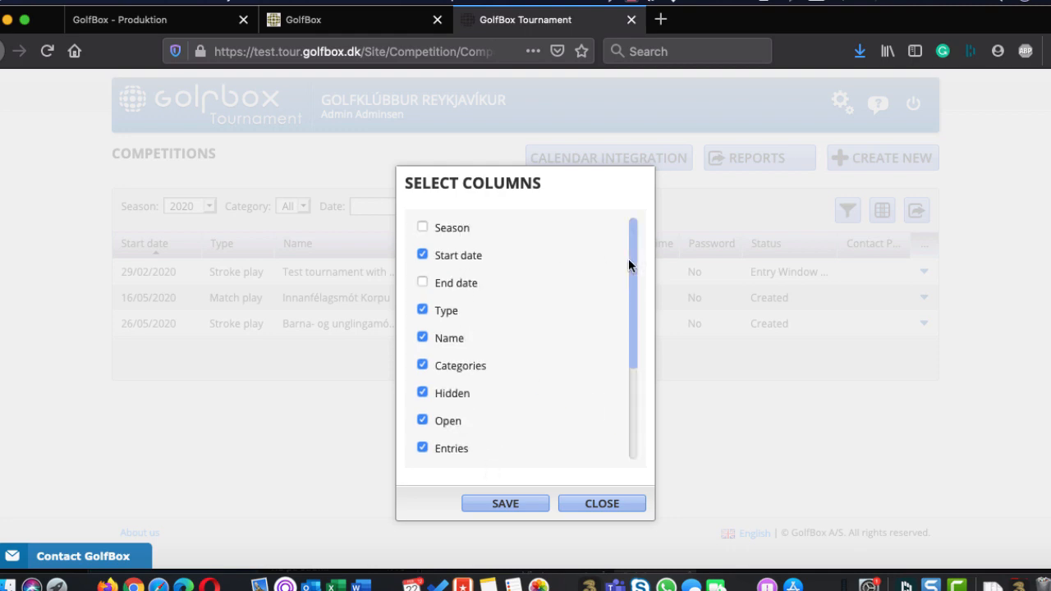
left_click(422, 282)
left_click(509, 504)
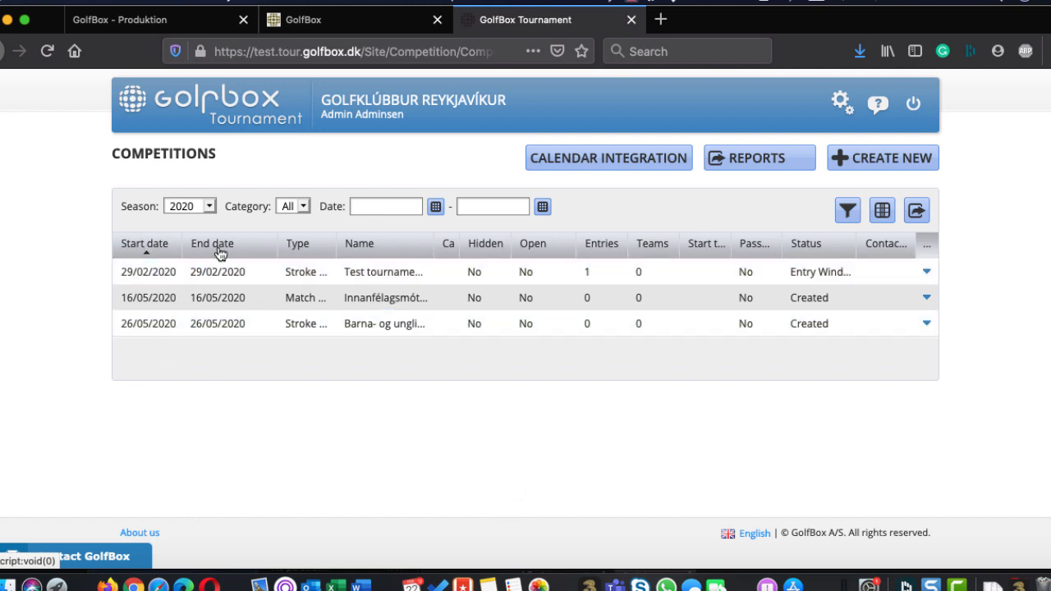
Sort the competitions list by type and by name, and return to sorting by start date
left_click(301, 251)
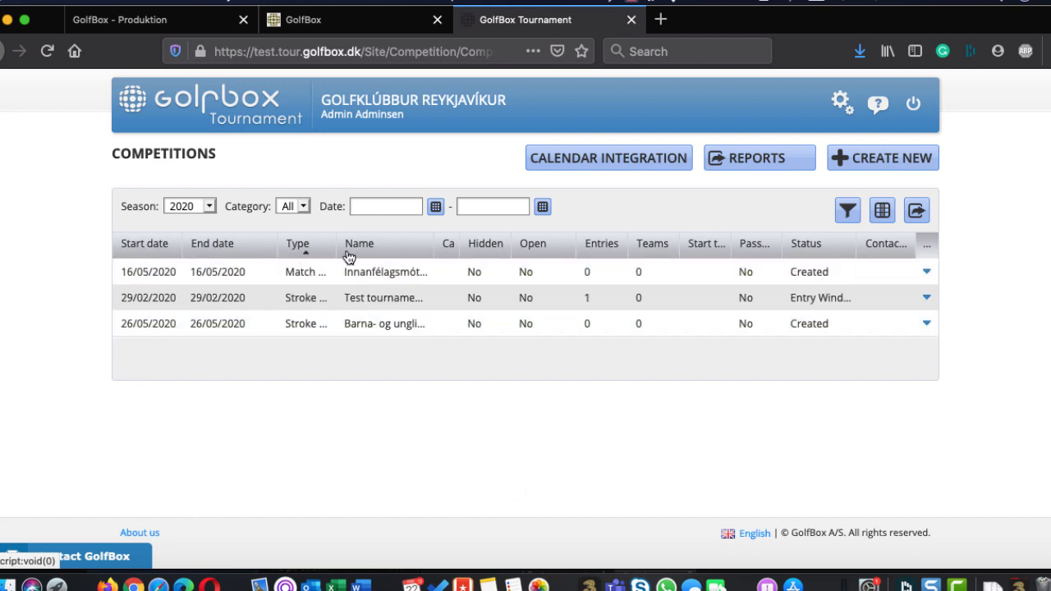
left_click(381, 251)
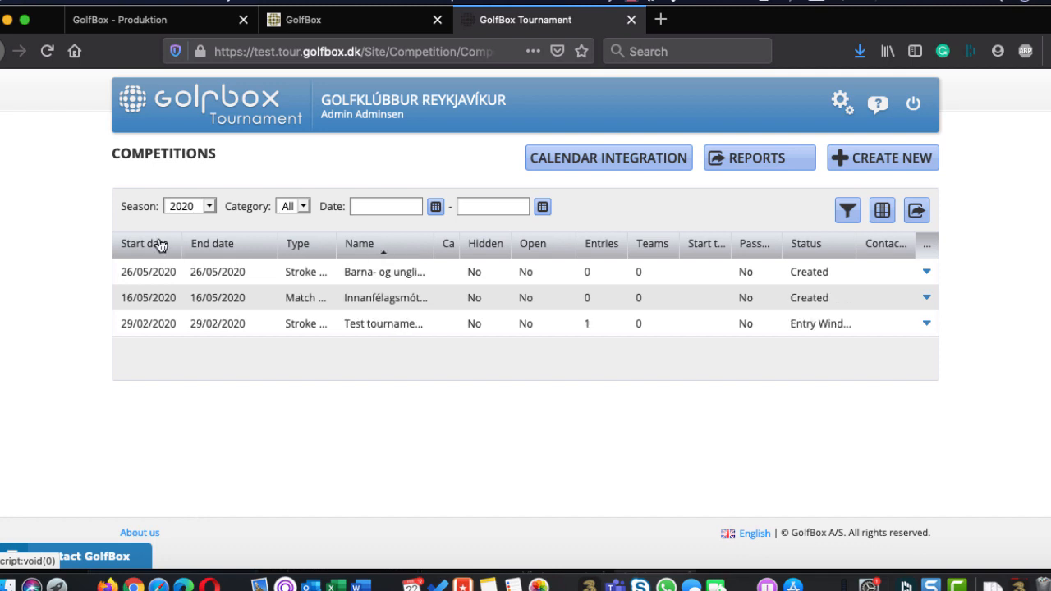
left_click(130, 248)
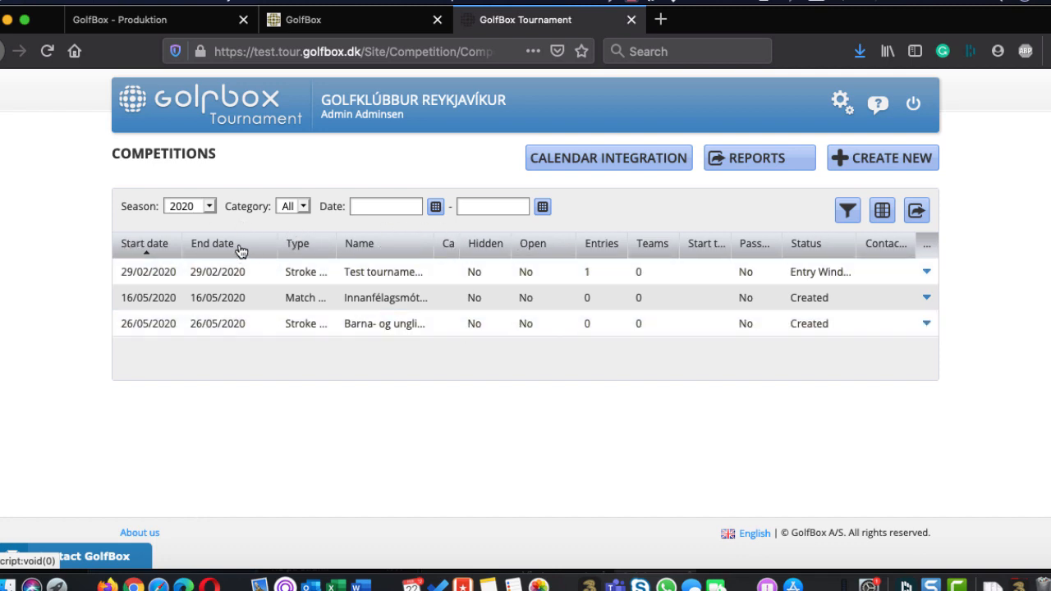
left_click_drag(294, 253, 333, 249)
Check the export formats for the competitions list and the Online transactions report option, leaving both dialogs without producing output
left_click(915, 212)
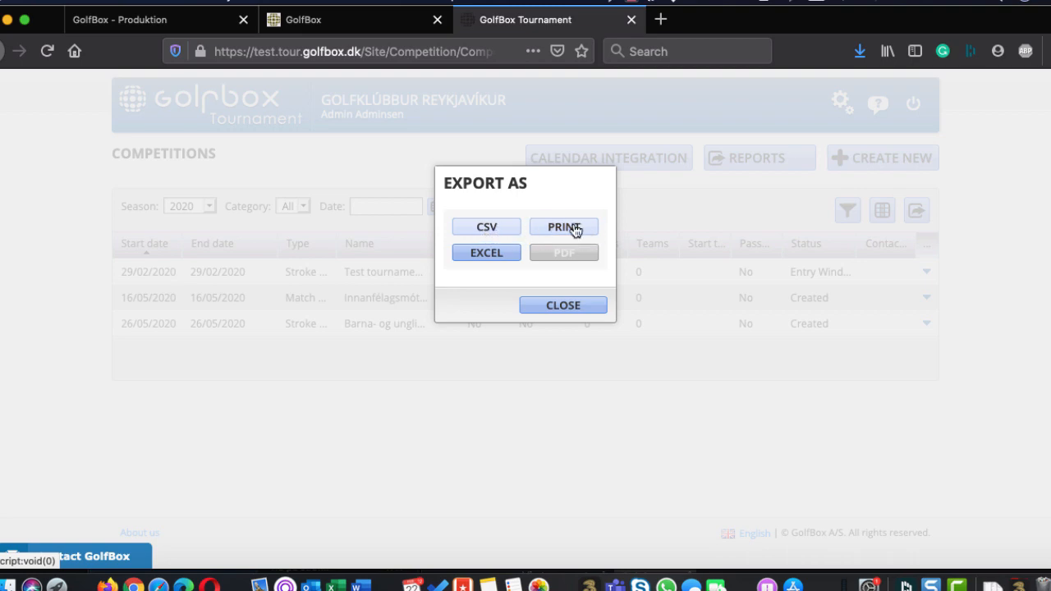
left_click(555, 316)
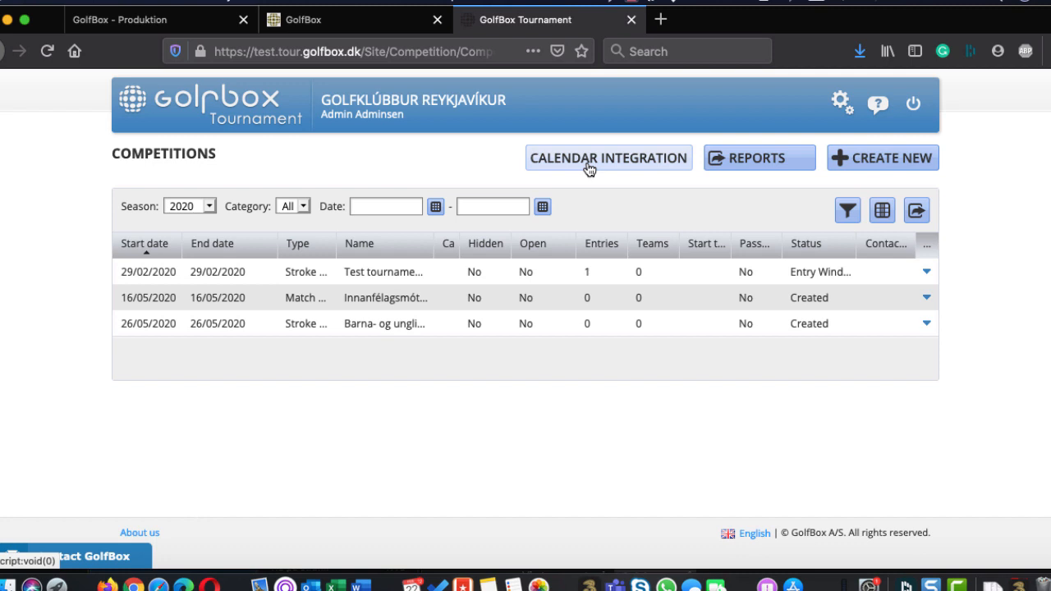
left_click(790, 162)
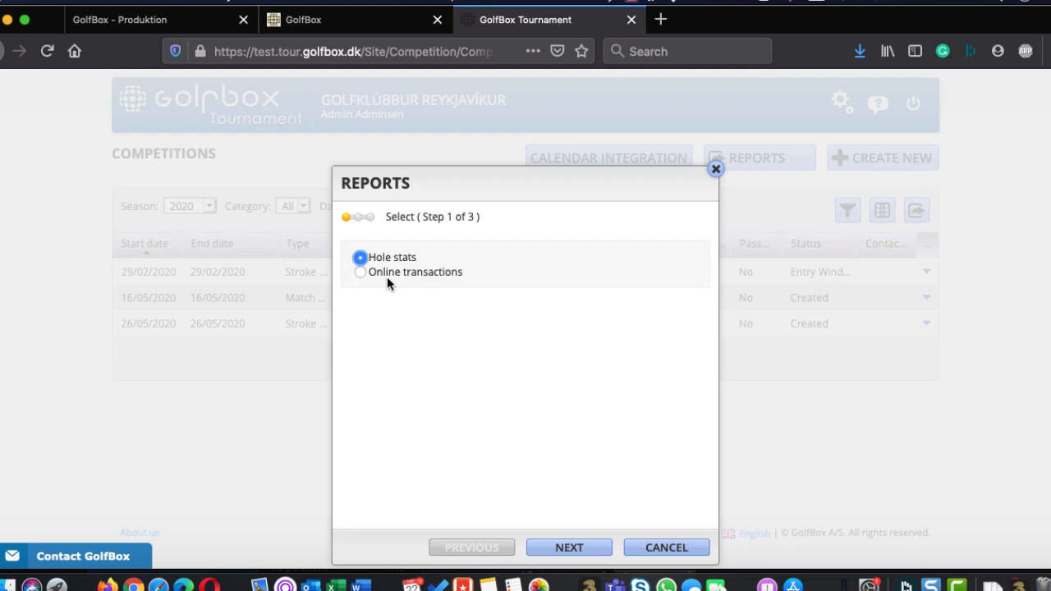
left_click(443, 273)
left_click(637, 552)
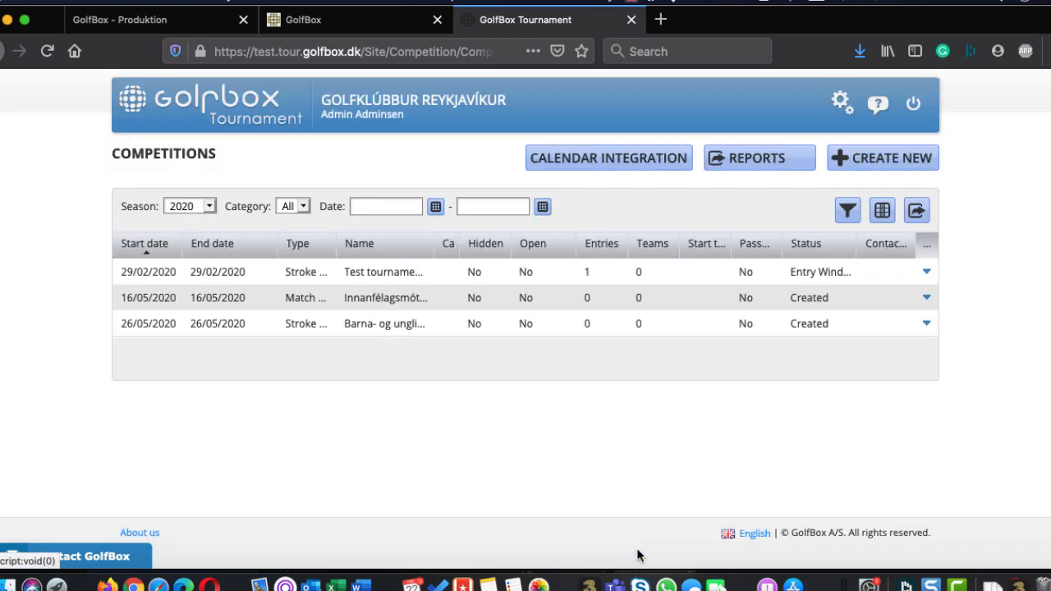
Begin creating a new competition and name it Iceland 2020
left_click(900, 171)
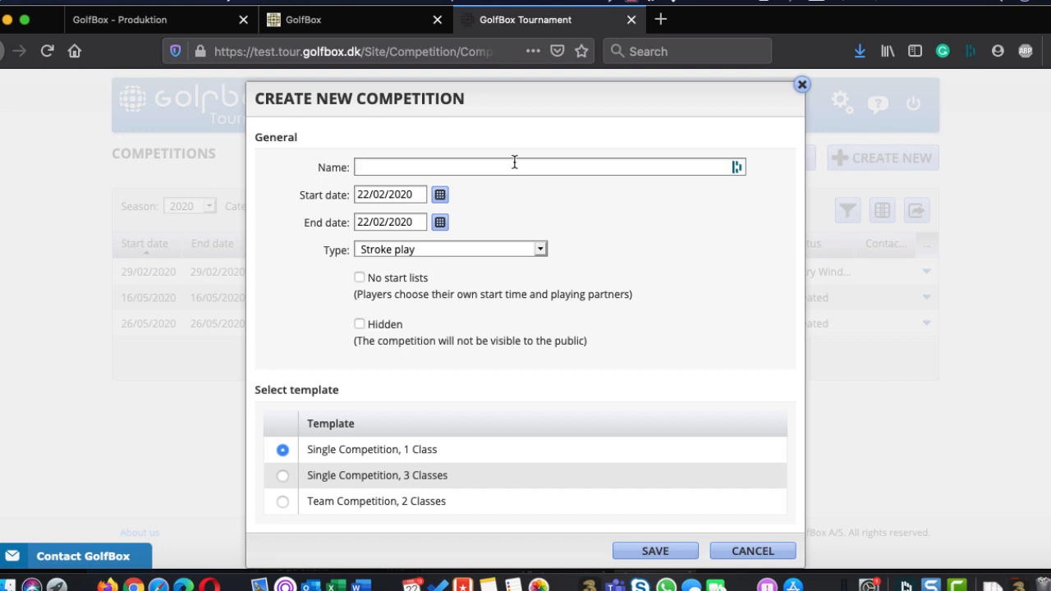
type("Iceland 2020")
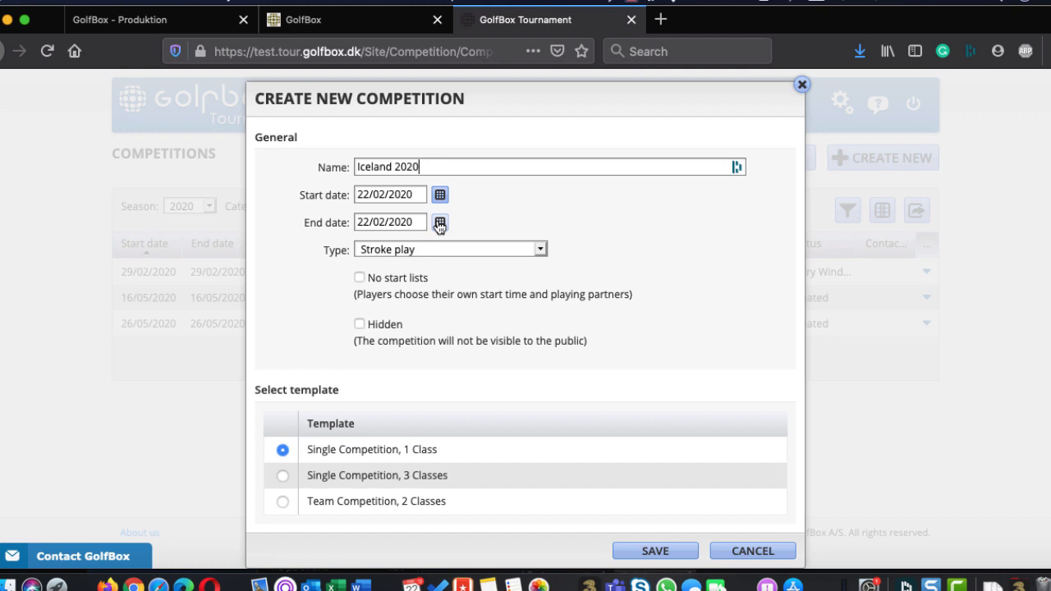
Try Match play as the new competition's type and set it back to Stroke play
left_click(442, 250)
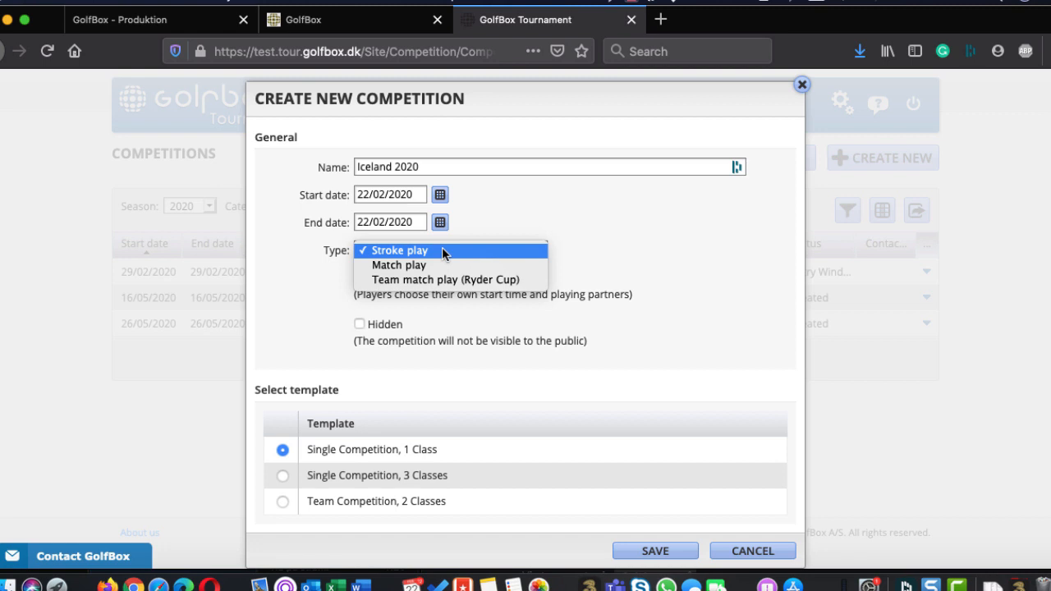
left_click(448, 265)
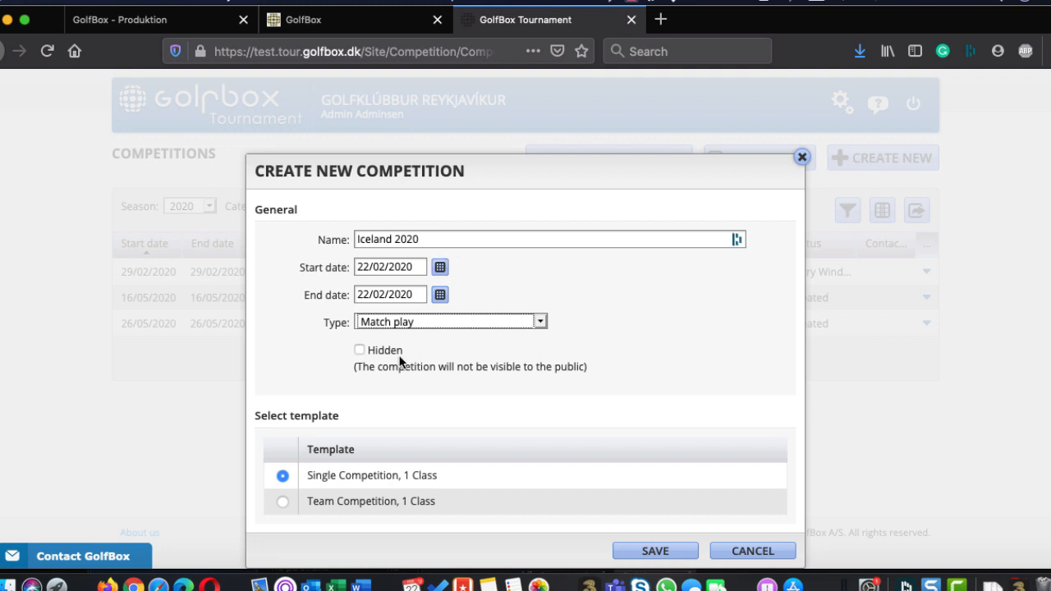
left_click(400, 325)
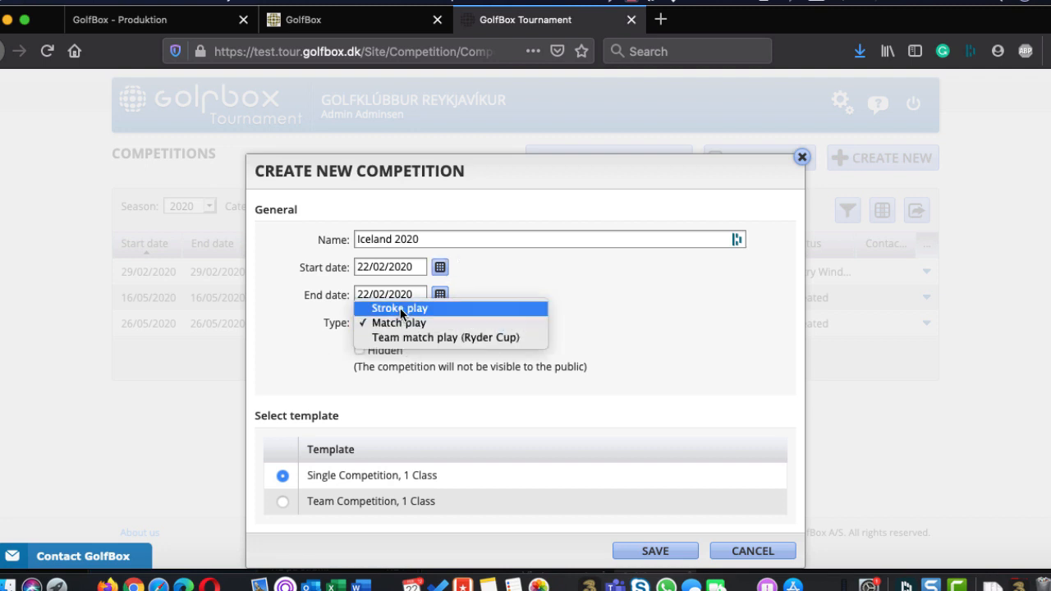
left_click(400, 308)
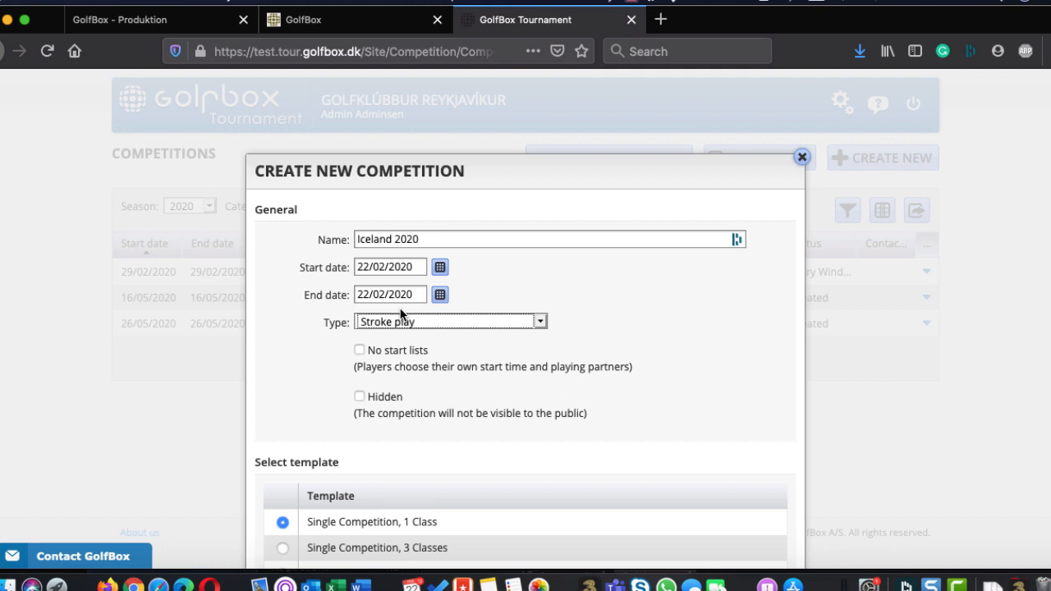
Keep Stroke play as the type, choose the Single Competition, 3 Classes template, and save the new competition
left_click(402, 322)
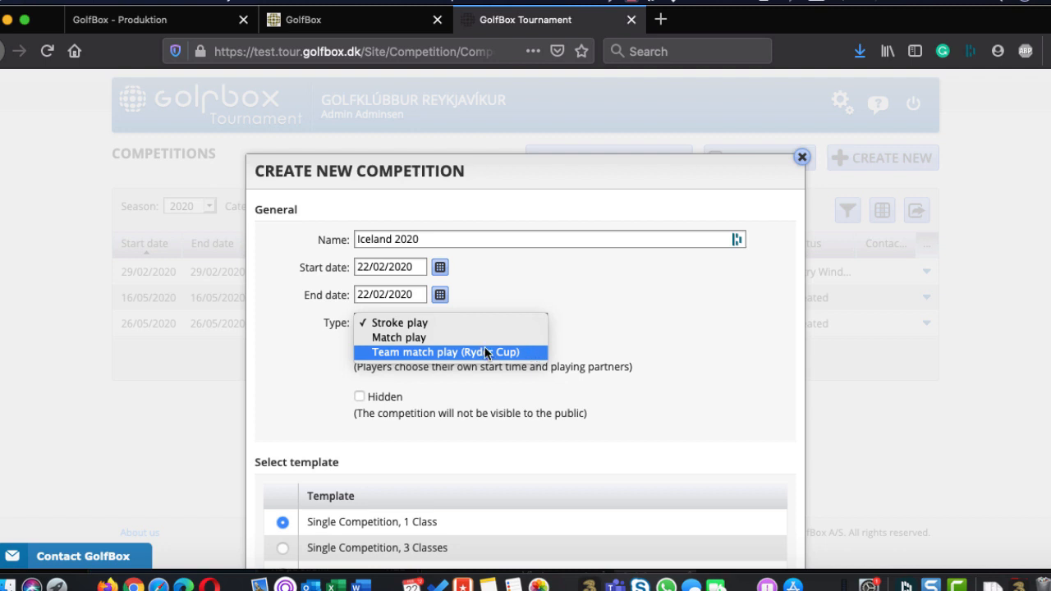
left_click(467, 322)
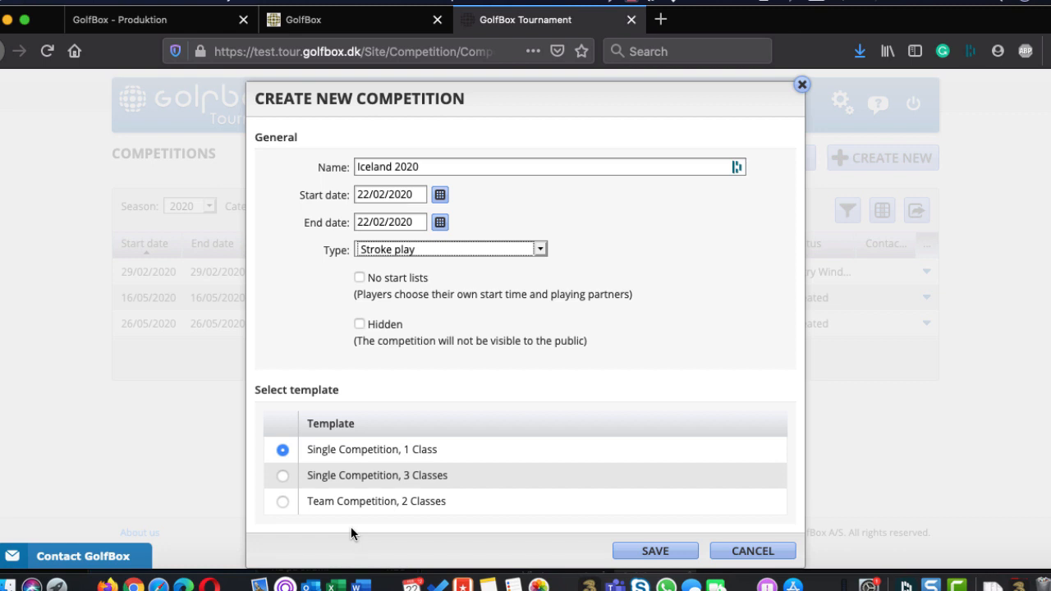
left_click(284, 476)
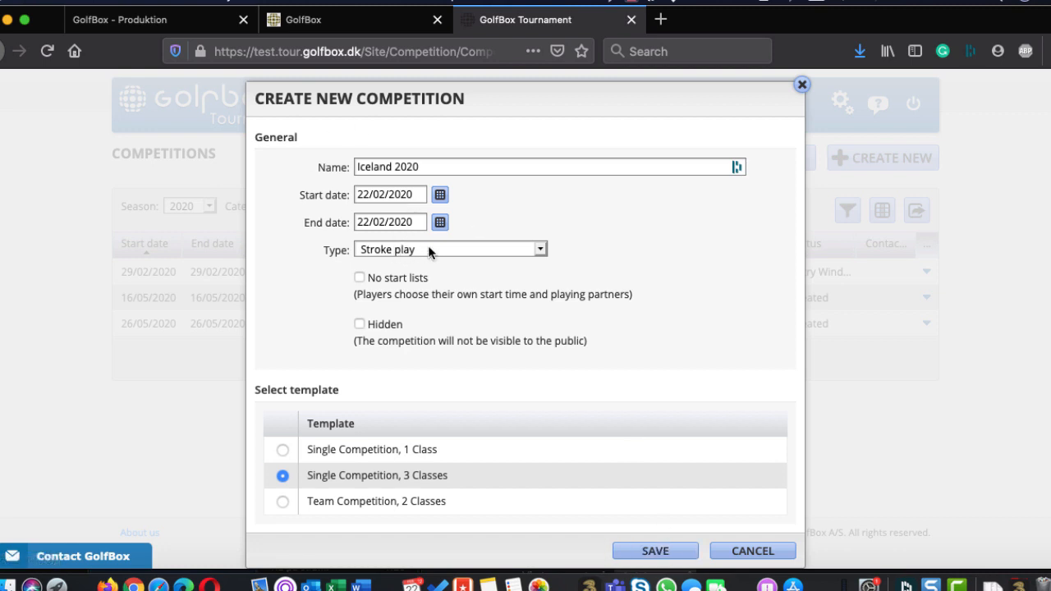
left_click(645, 551)
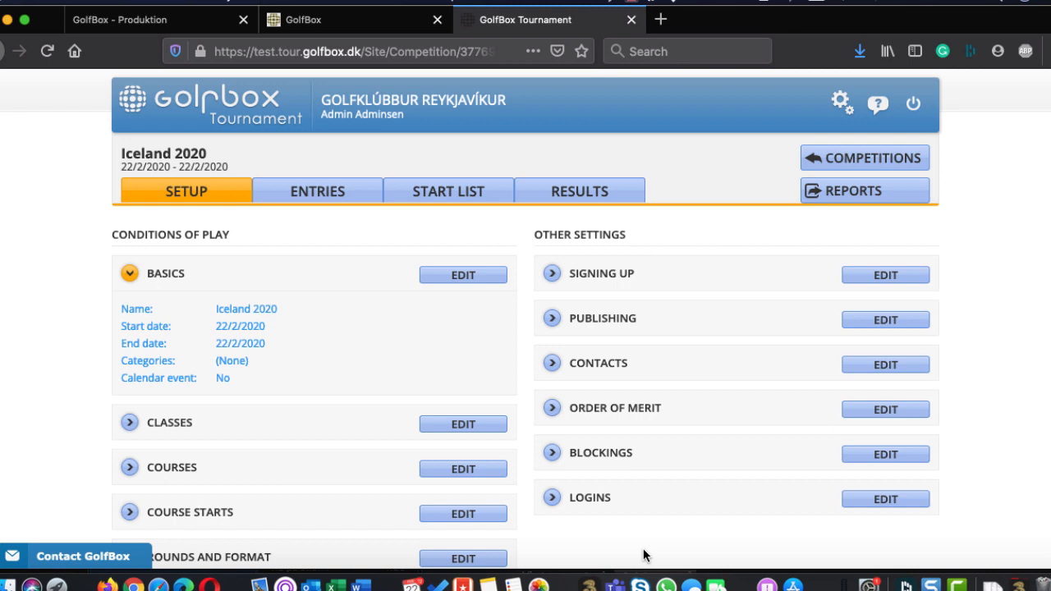
Look over the Conditions of Play and Other Settings sections on the competition's setup page
scroll(643, 555, "down", 3)
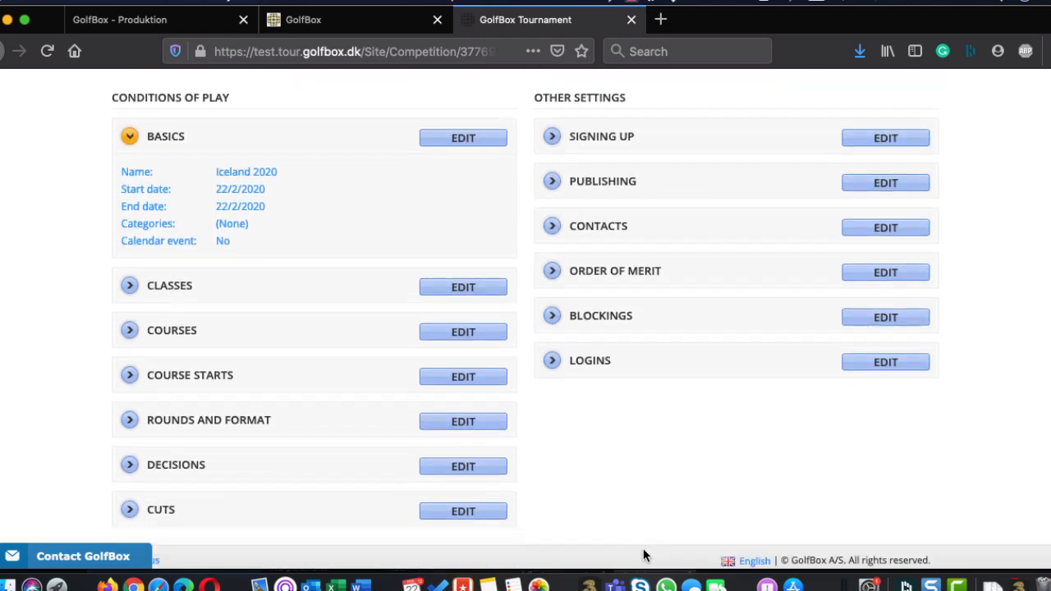
scroll(642, 555, "up", 2)
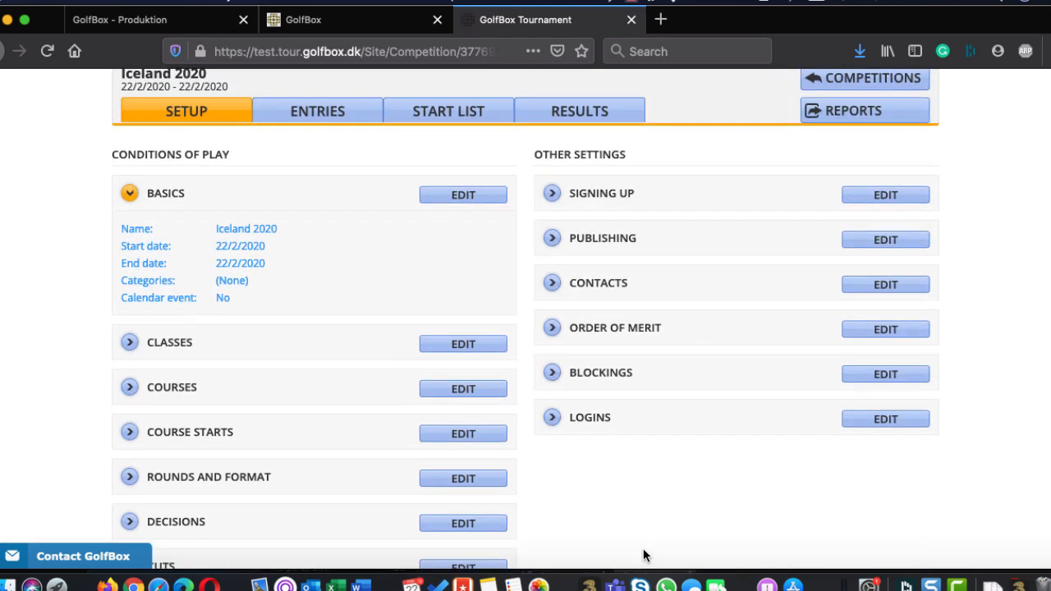
scroll(643, 555, "up", 1)
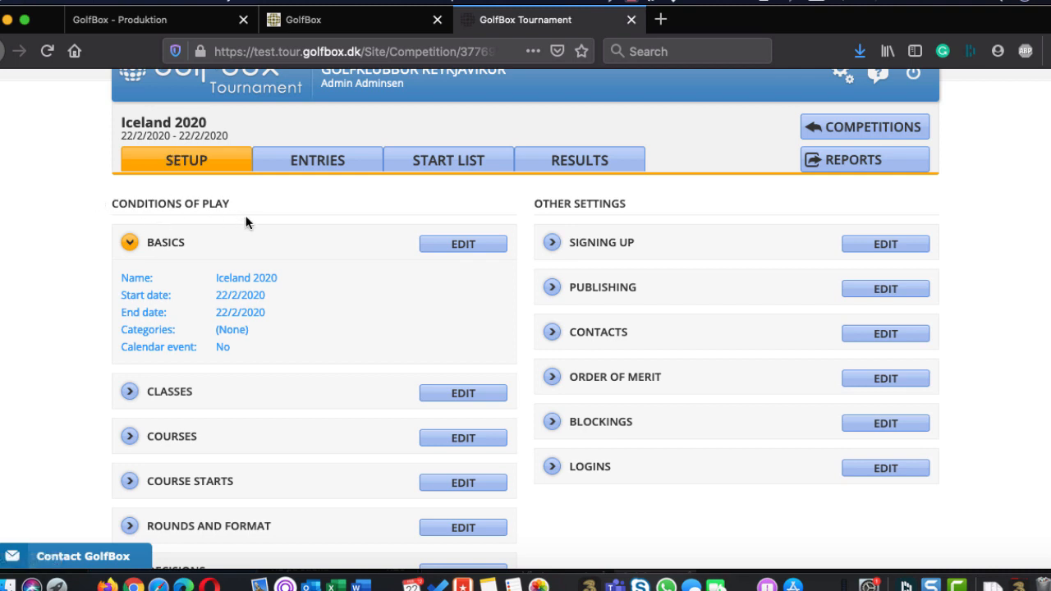
scroll(408, 373, "down", 3)
scroll(408, 372, "up", 4)
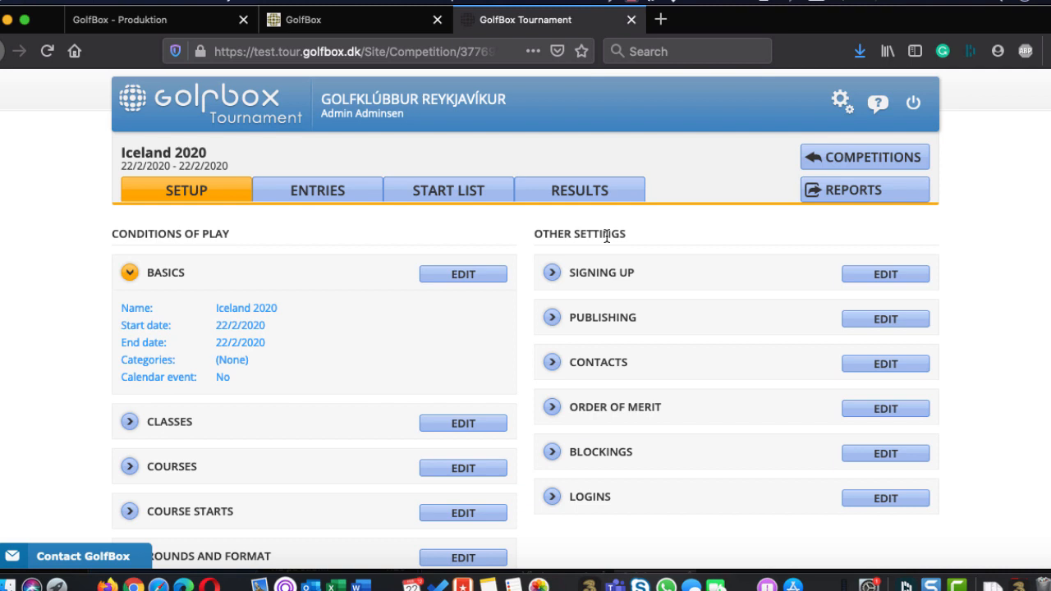
scroll(345, 293, "down", 3)
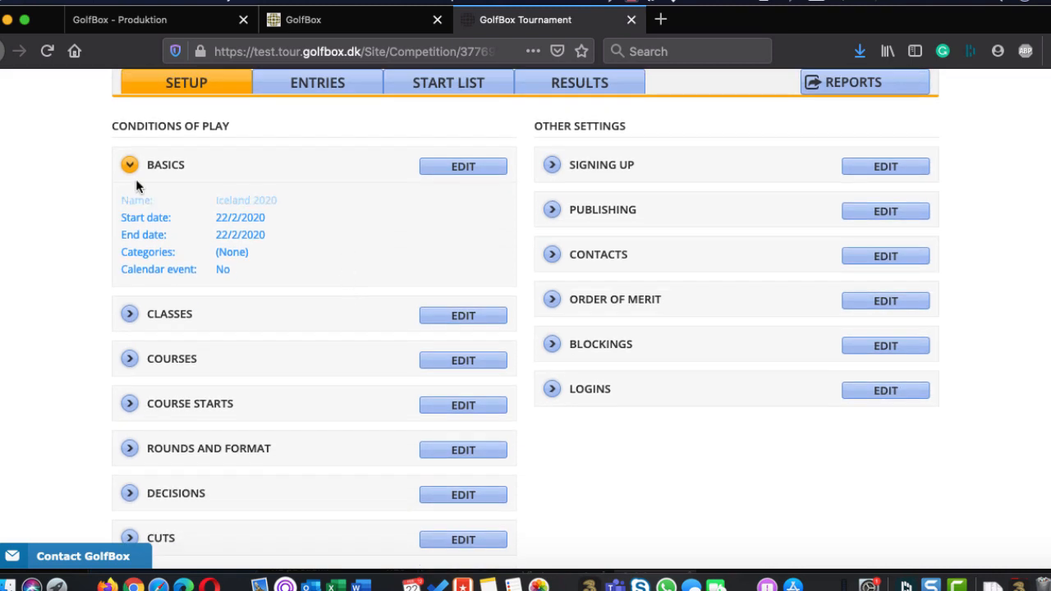
scroll(210, 428, "down", 1)
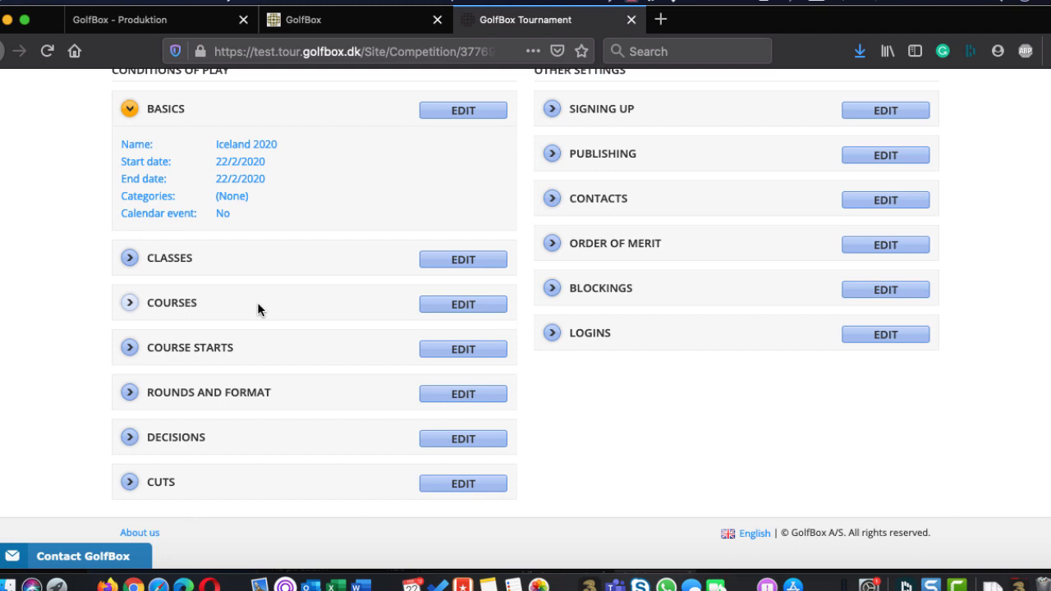
scroll(258, 304, "up", 1)
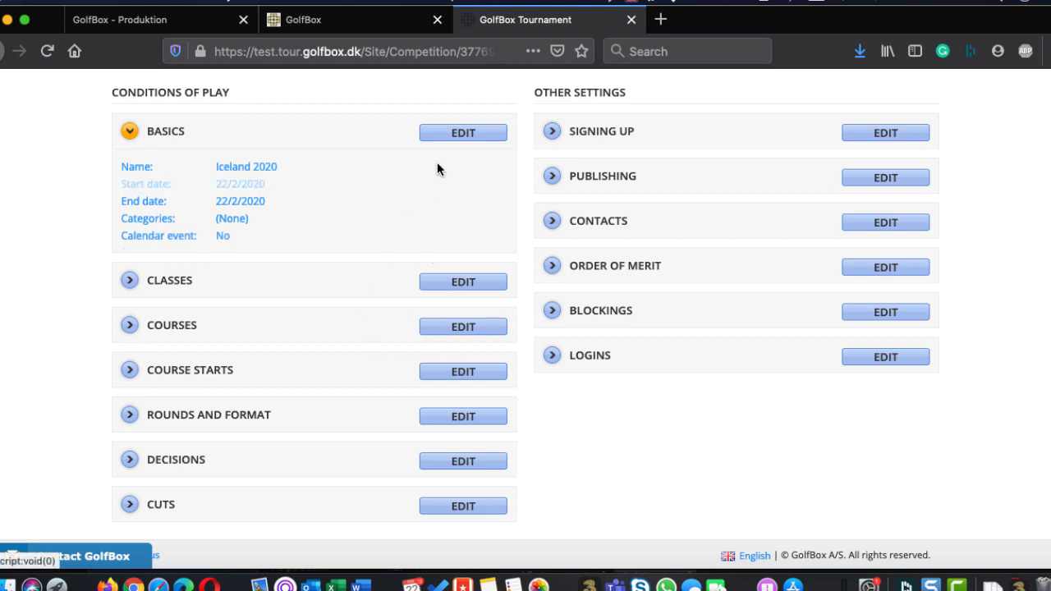
Start adding a calendar event in the competition's Basics settings and set its start time to 08:00
left_click(450, 135)
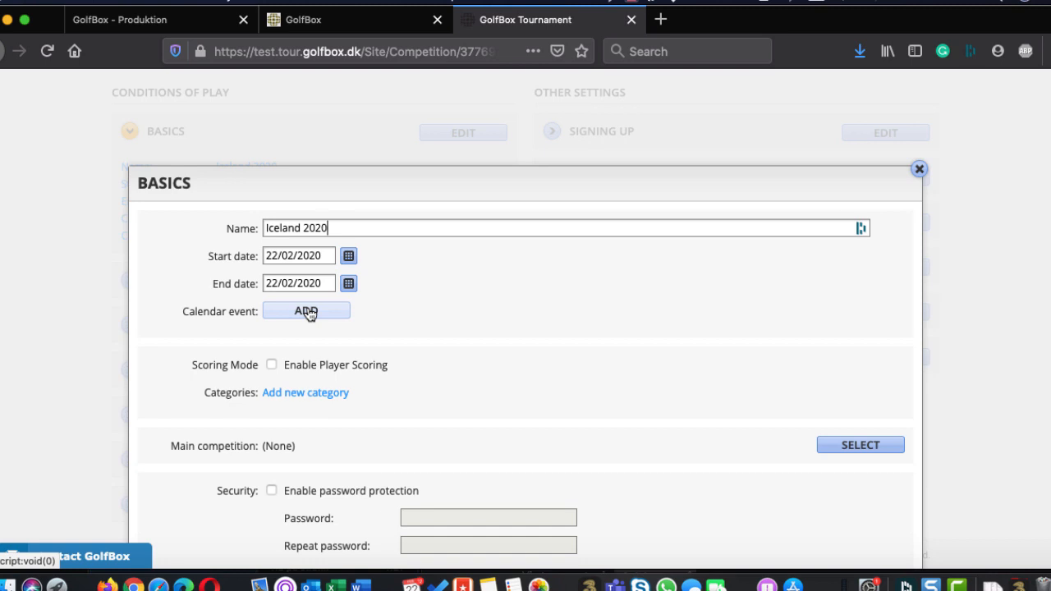
left_click(308, 312)
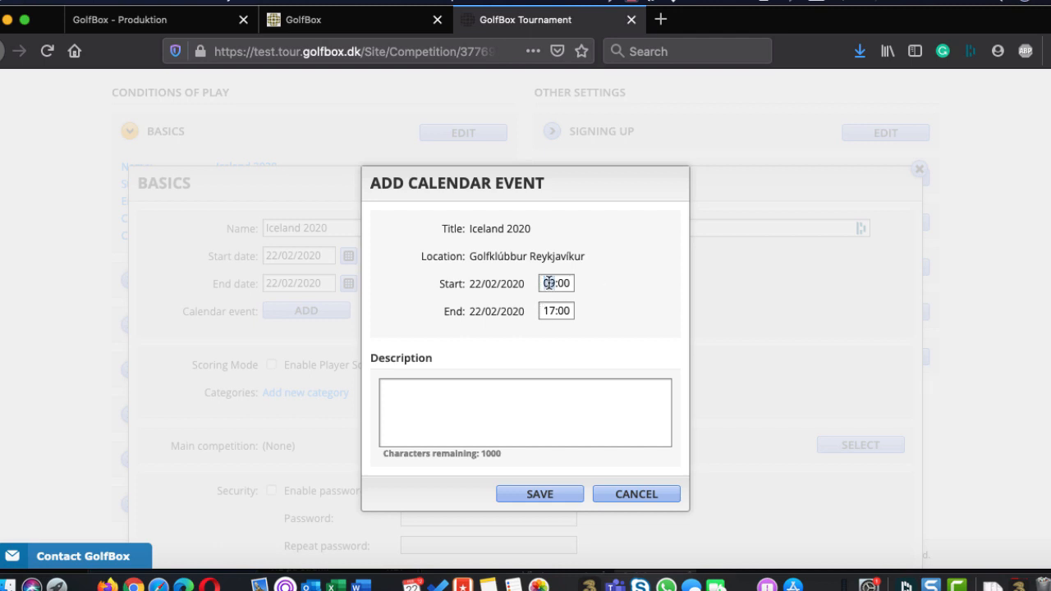
type("08")
Enter "Remember to sign up" as the event description and save the calendar event
left_click(417, 428)
type("Cli")
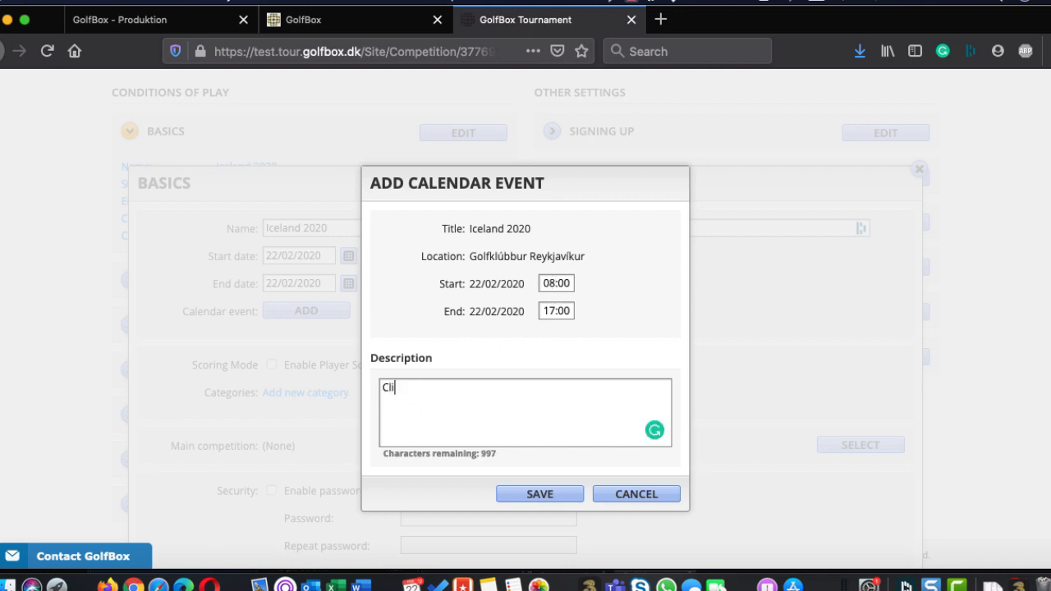
key("BackSpace")
key("BackSpace")
key("BackSpace")
type("Remember to sign")
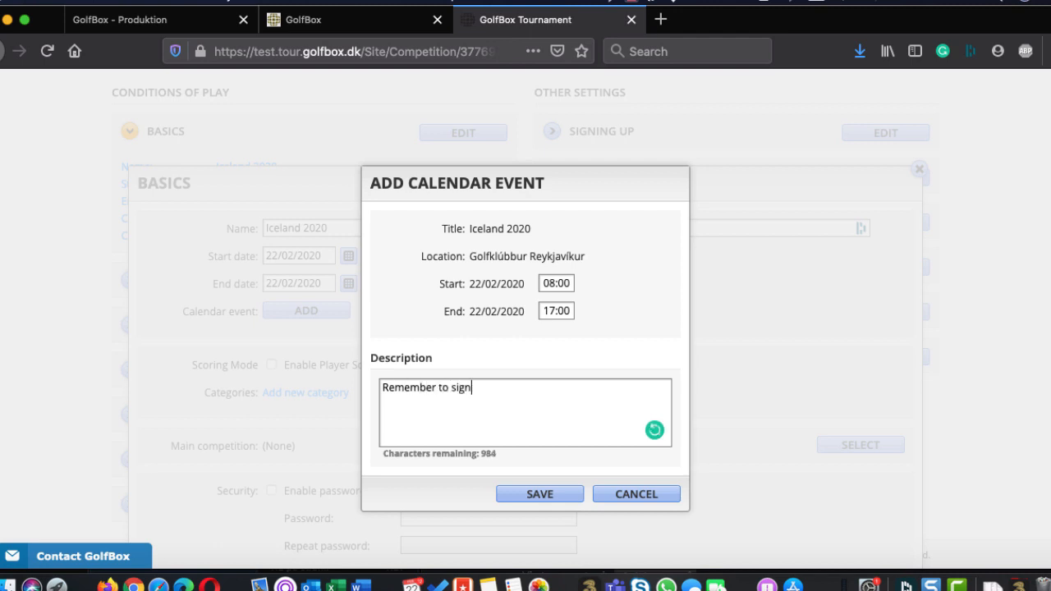
type("up")
left_click(539, 492)
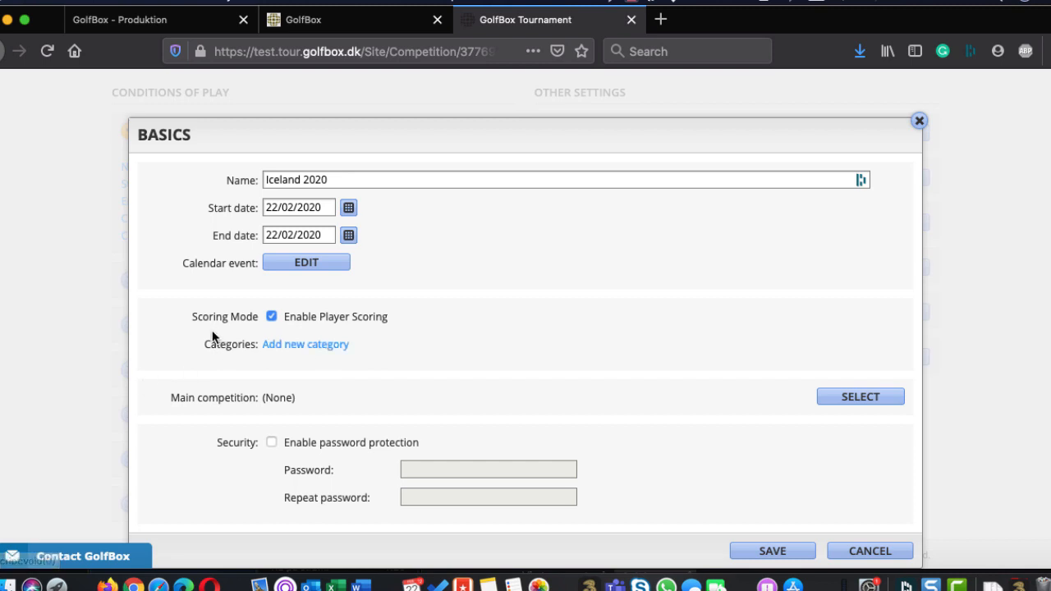
Add a new competition category named Club Tournament
left_click(316, 346)
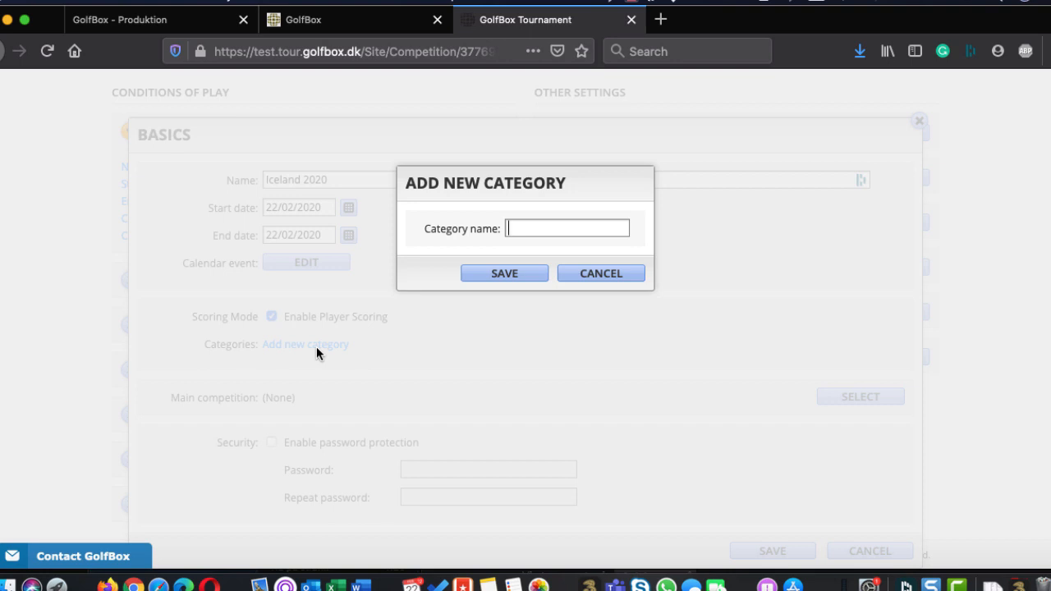
type("Club tournament")
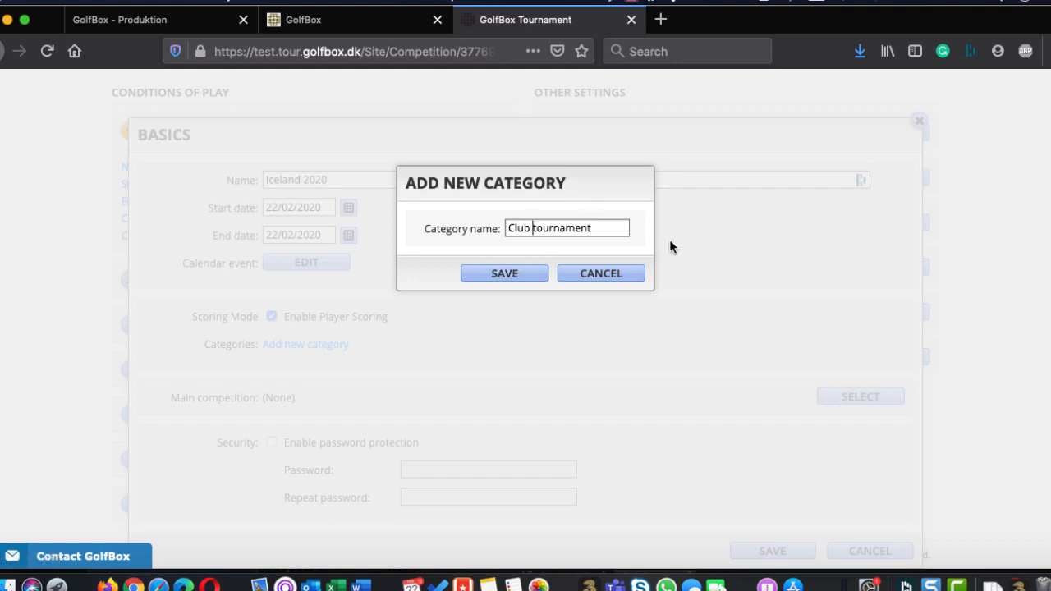
key("Delete")
type("T")
left_click(510, 273)
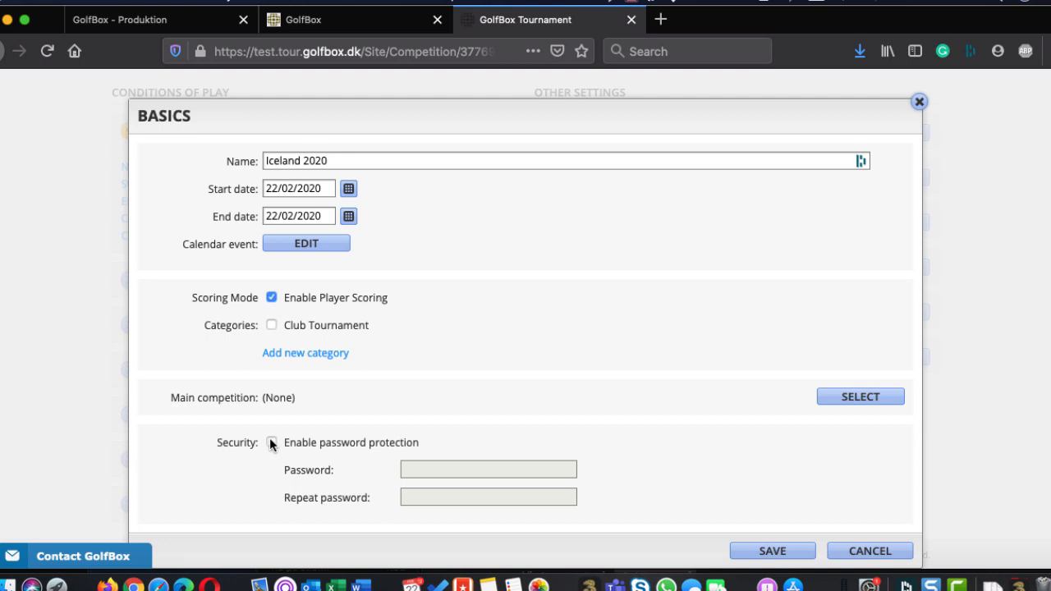
Try enabling password protection, turn it back off, and save the Basics settings
left_click(271, 442)
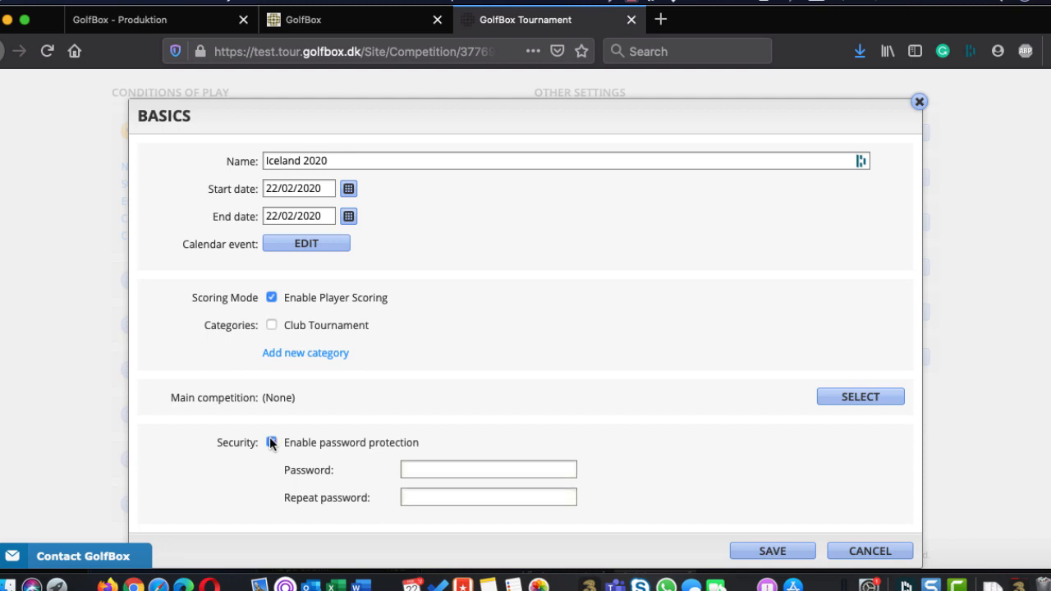
left_click(271, 442)
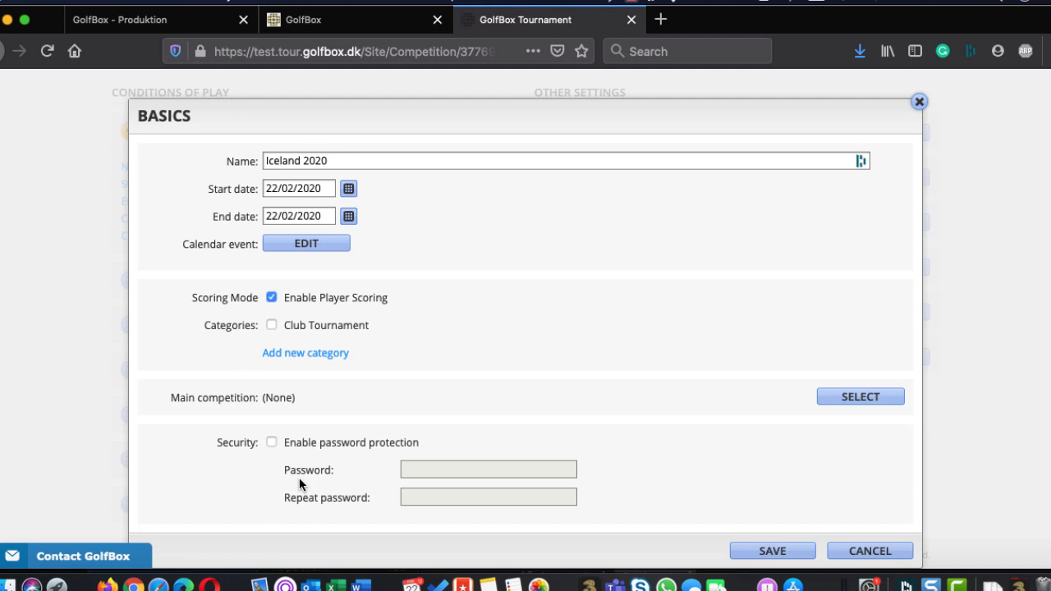
left_click(765, 545)
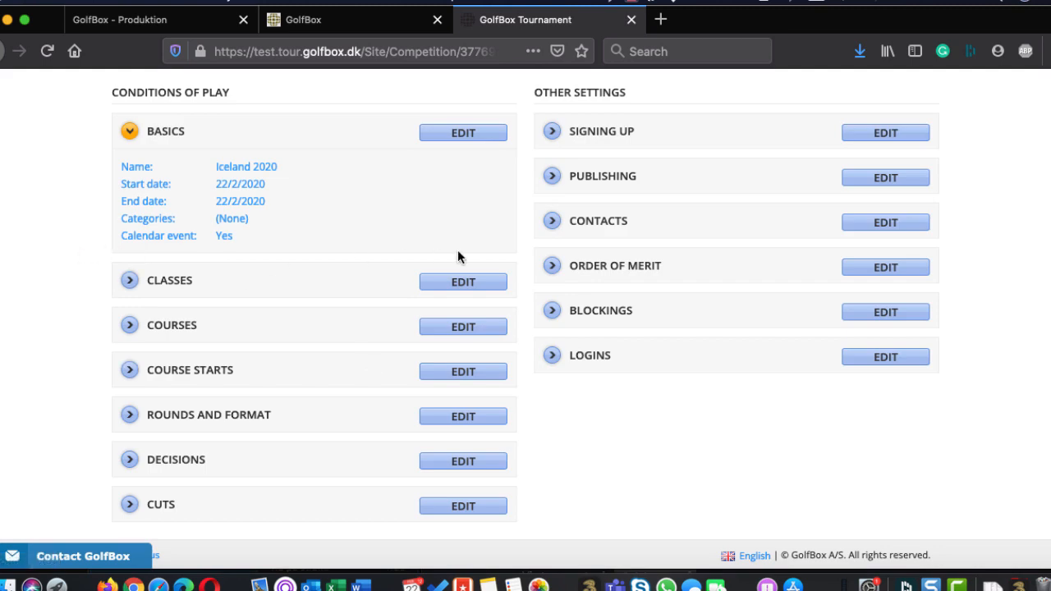
In the Classes settings, set A Class's maximum handicap to 54 and enable Same size HCP classes and HCP by gender
left_click(460, 282)
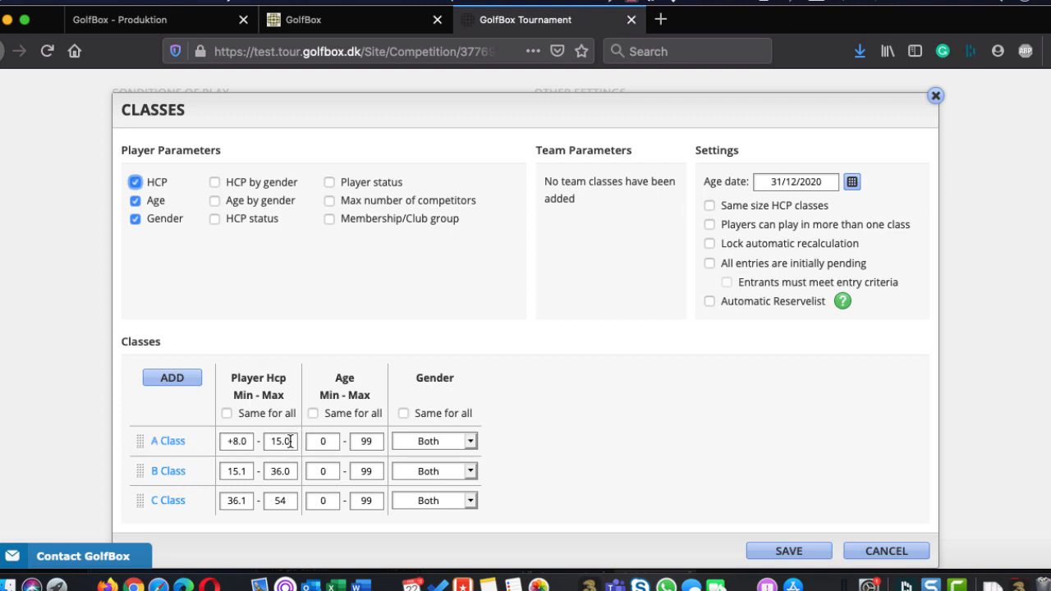
left_click(287, 441)
left_click_drag(294, 441, 264, 441)
type("54")
left_click(709, 206)
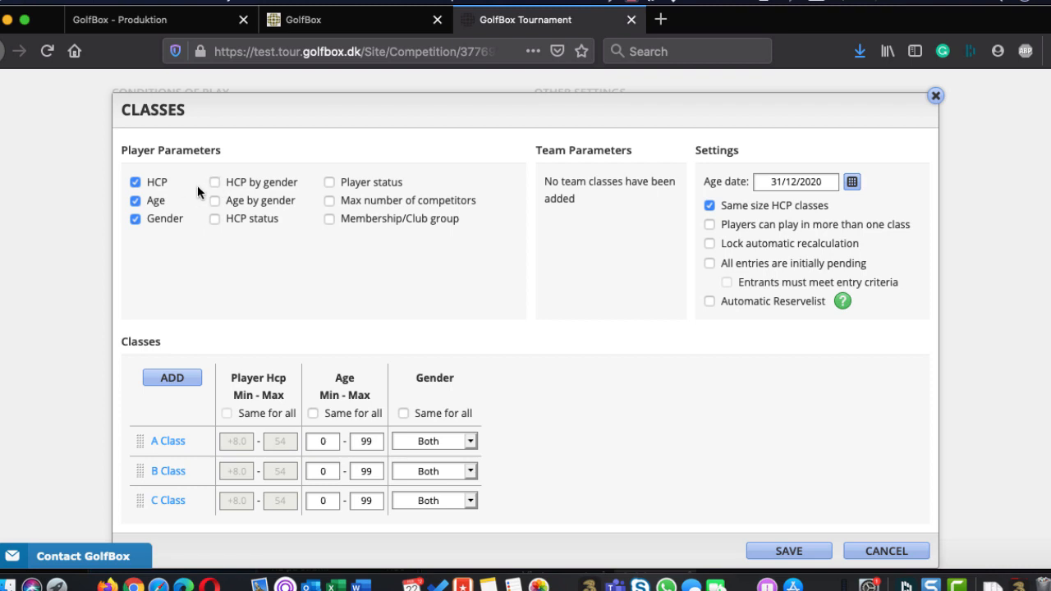
left_click(215, 183)
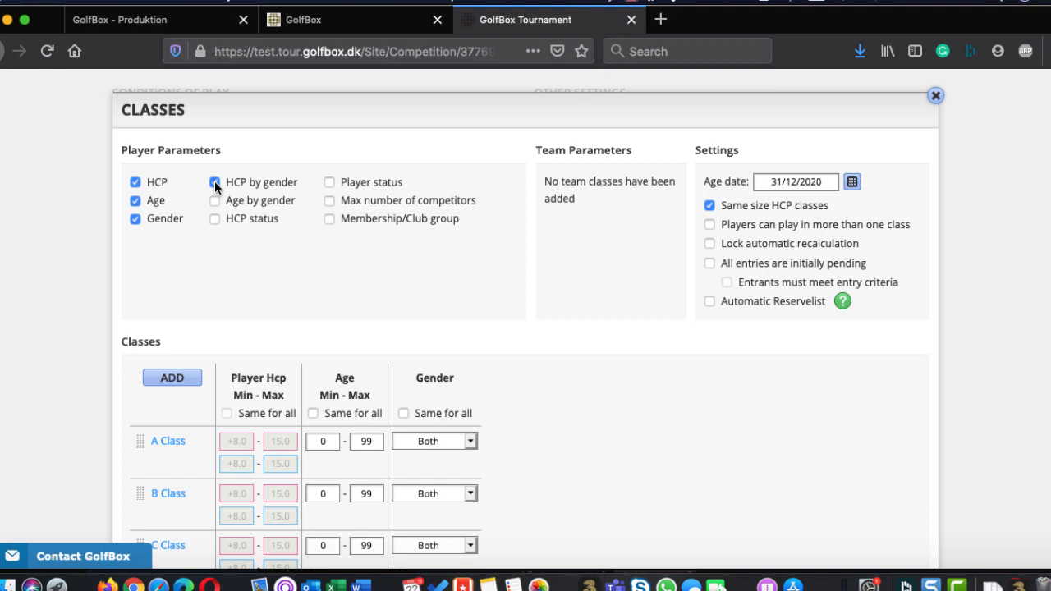
Try HCP status as a class parameter, check the status choices for A Class, and turn the parameter back off
left_click(215, 219)
scroll(382, 333, "down", 2)
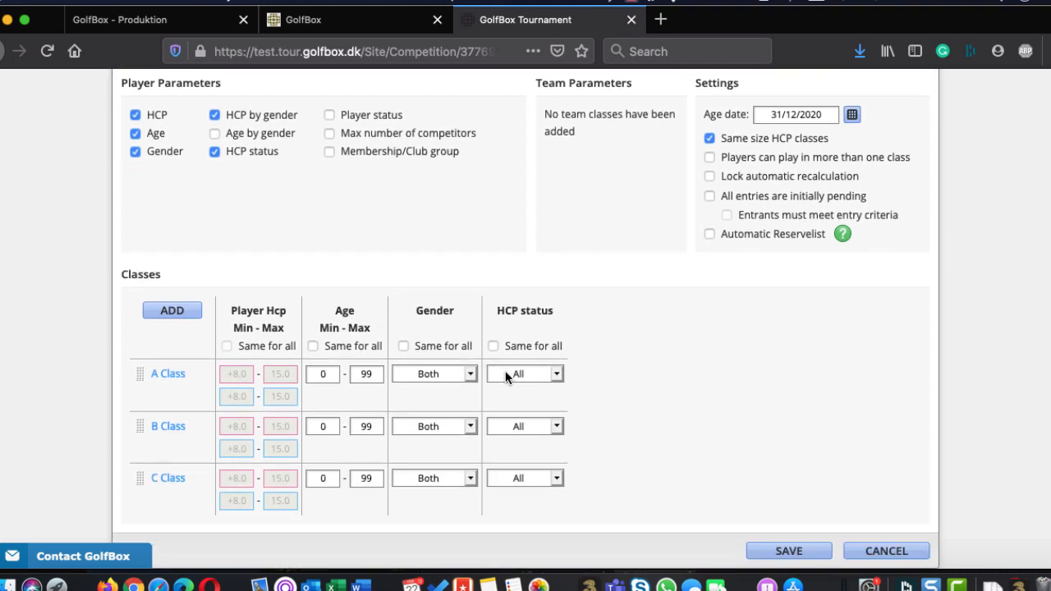
left_click(507, 376)
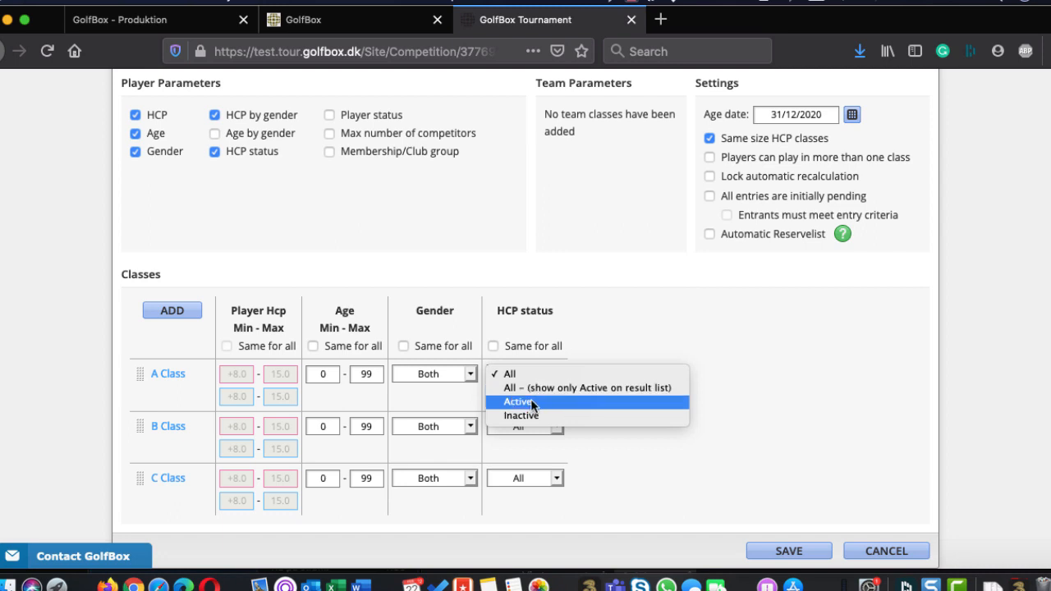
left_click(535, 375)
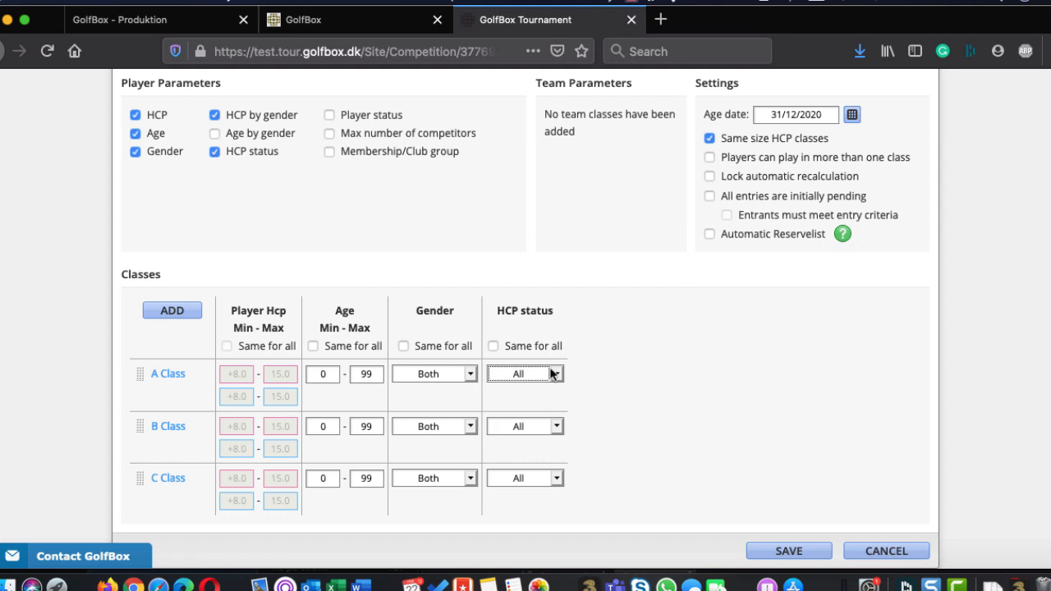
left_click(214, 151)
Try Player status as a class parameter, look over its options for each class, and turn it back off
left_click(329, 116)
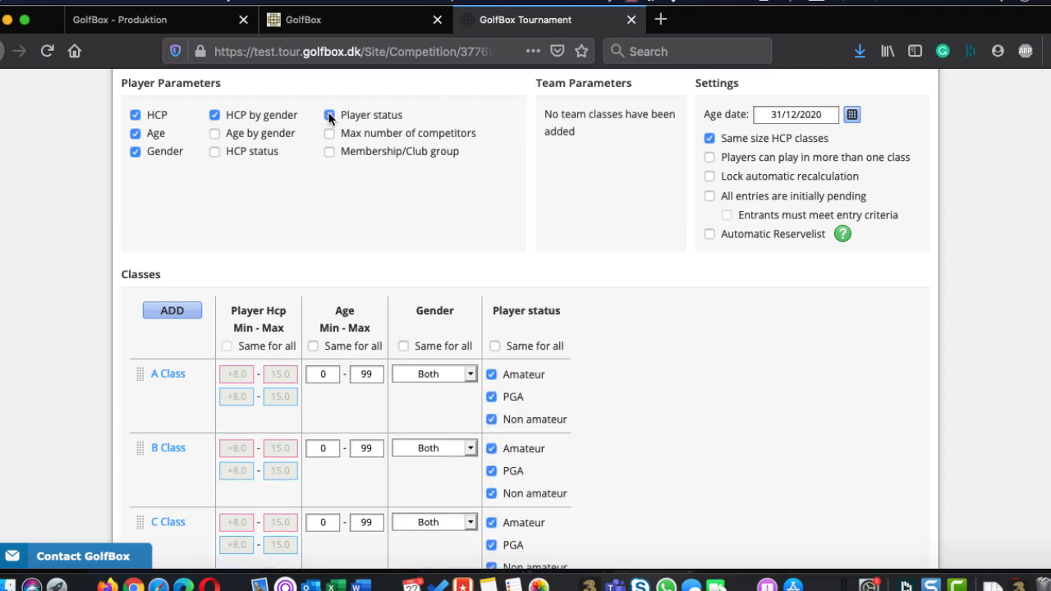
scroll(653, 467, "down", 2)
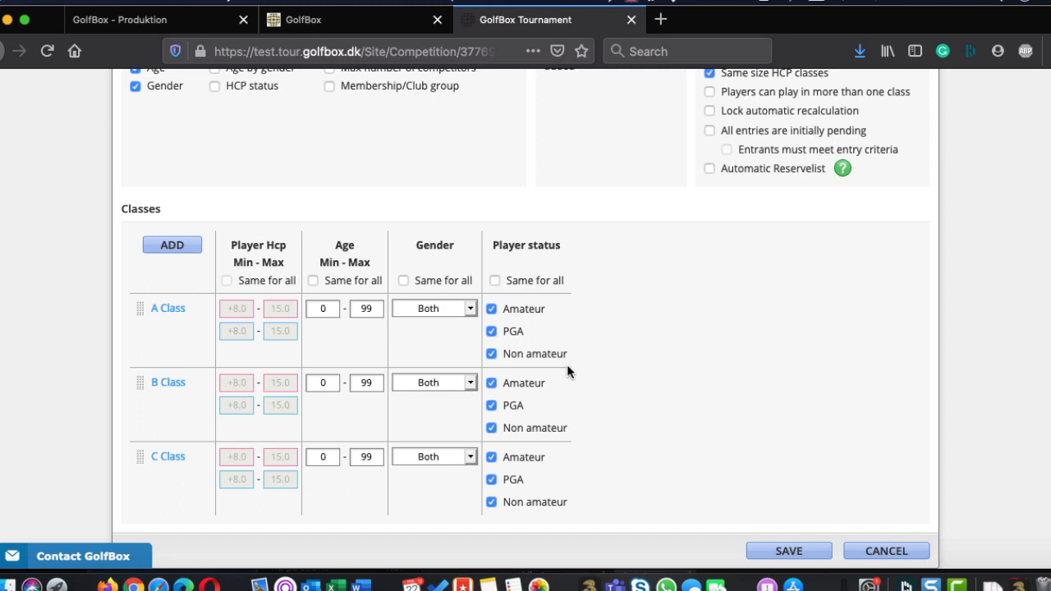
scroll(499, 266, "up", 5)
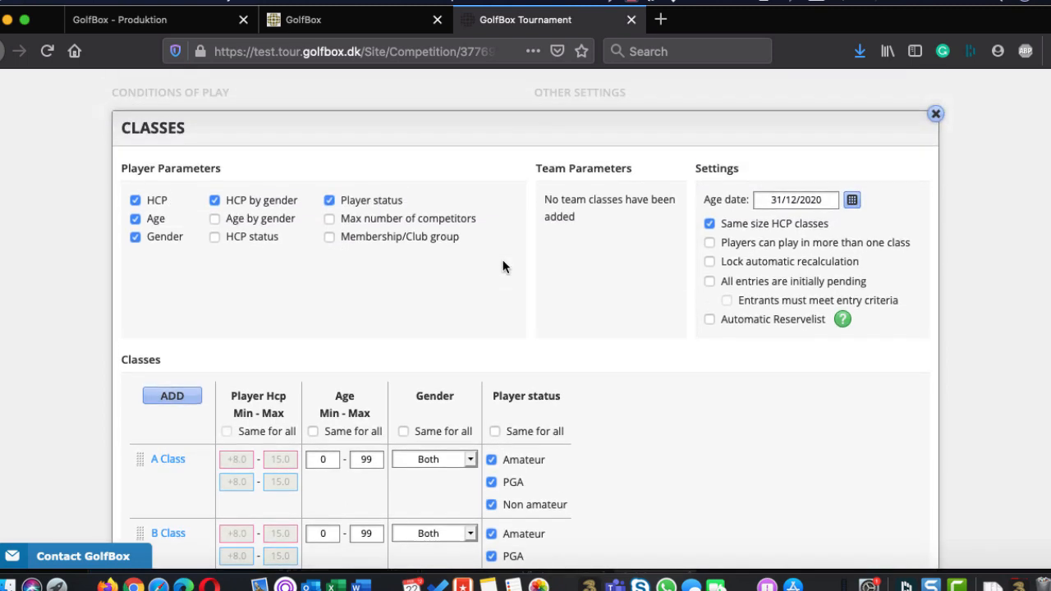
left_click(331, 256)
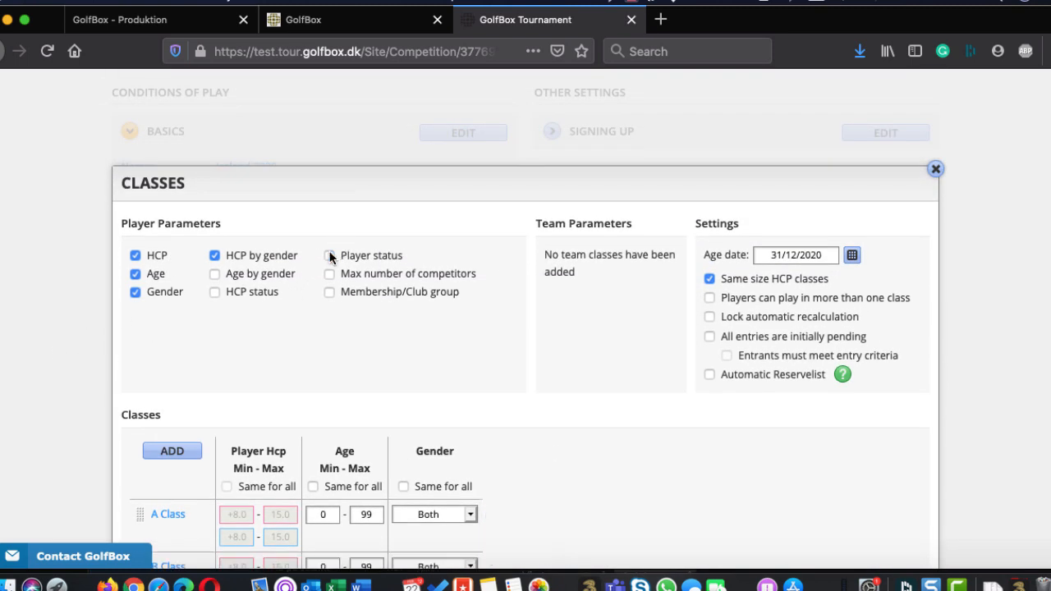
Enable the Max number of competitors parameter and apply the Overall reserve list principle across all classes
left_click(330, 274)
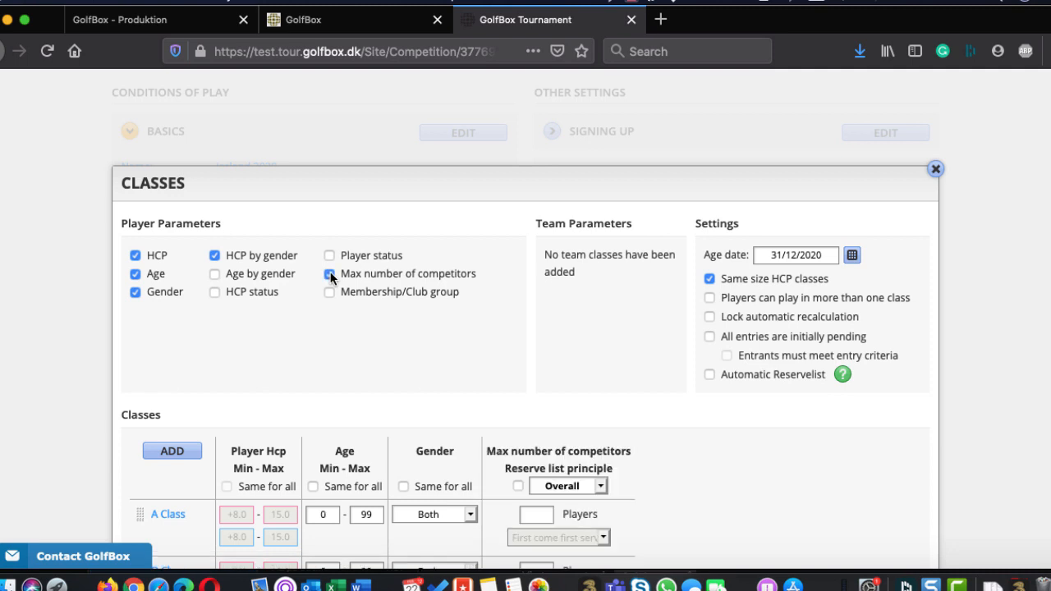
scroll(330, 277, "down", 4)
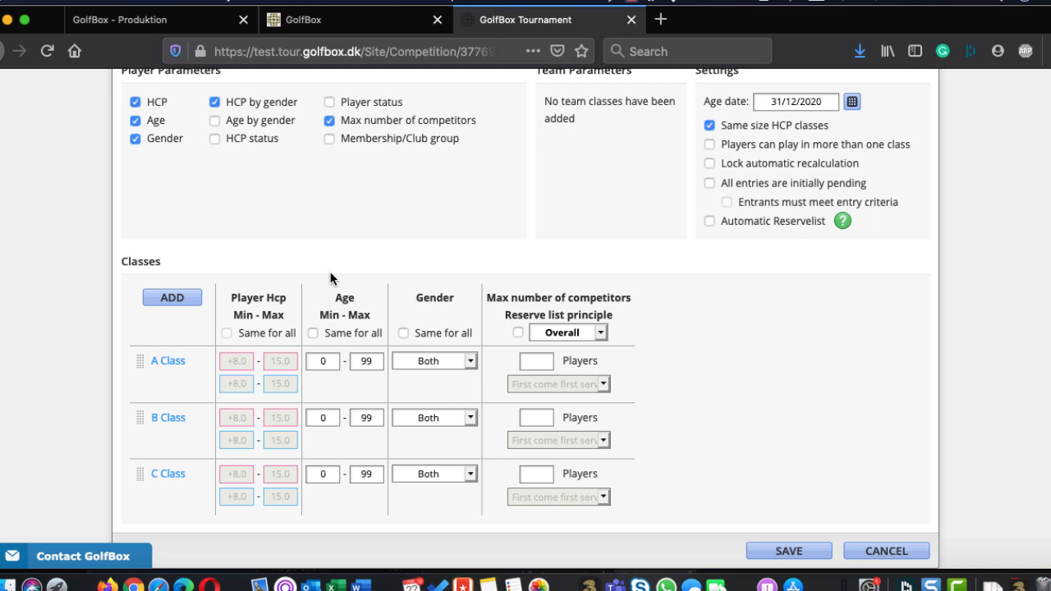
left_click(517, 332)
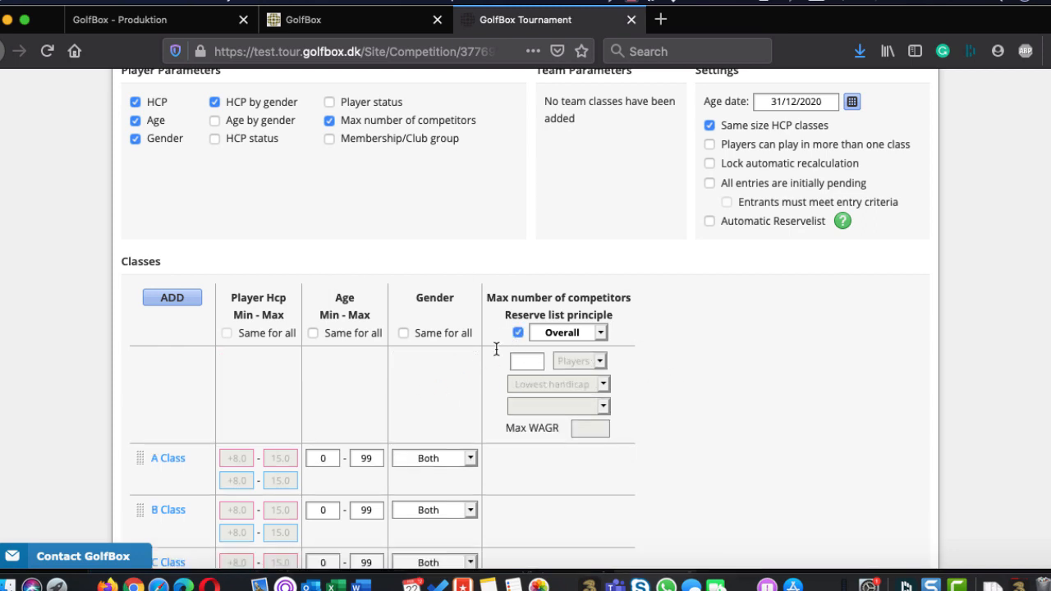
Set the overall maximum number of competitors to 112 players with the First come first serve reserve list principle
left_click(522, 365)
type("112")
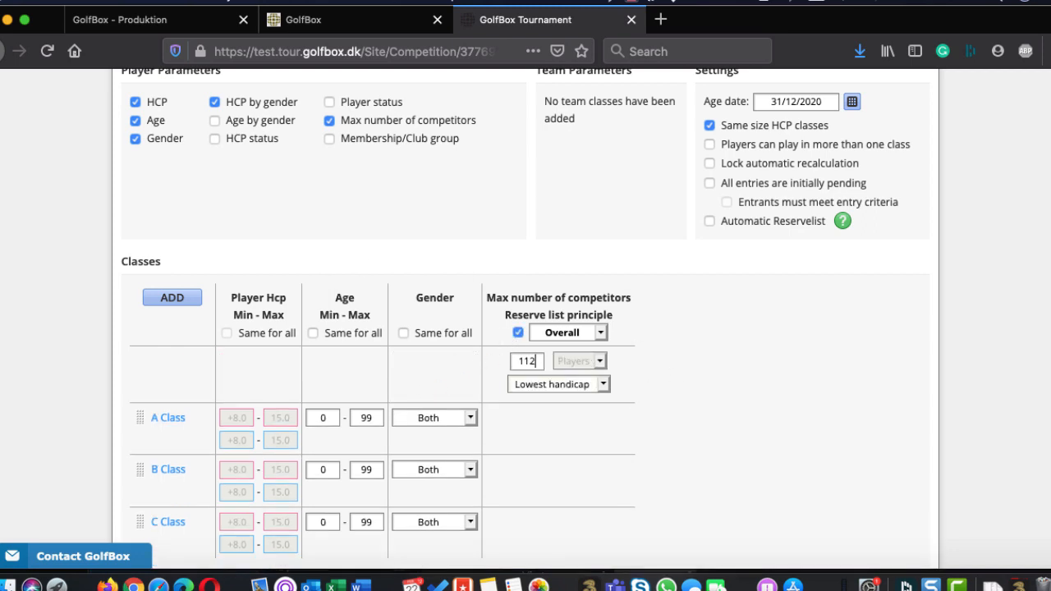
left_click(579, 386)
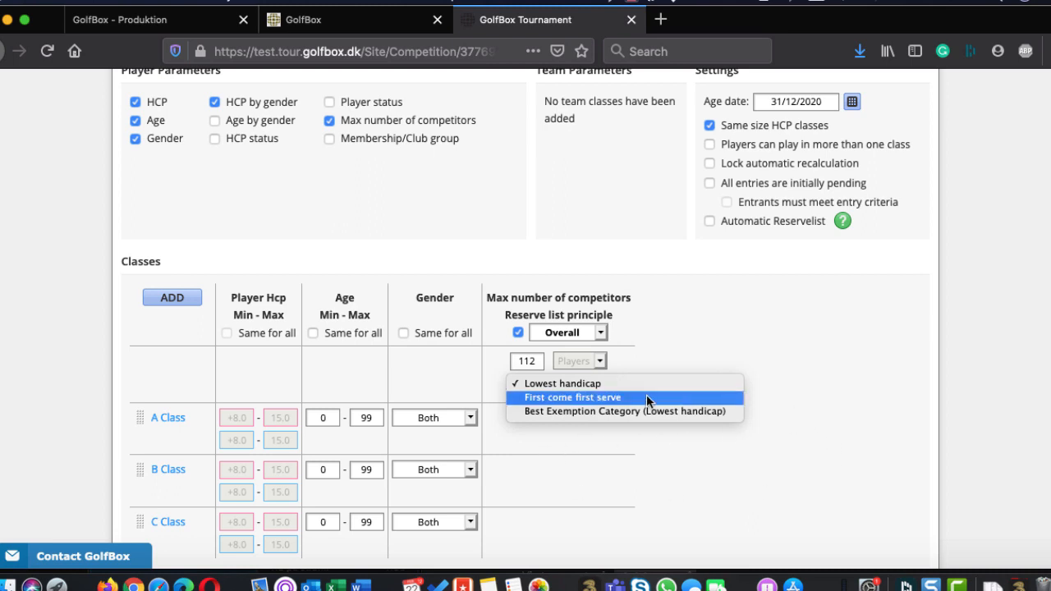
left_click(570, 398)
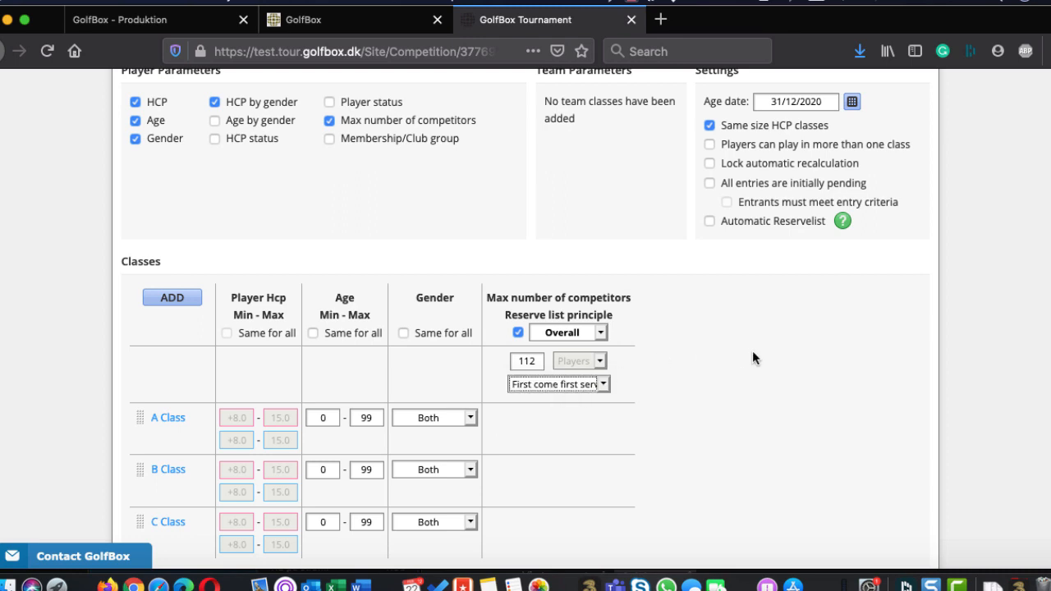
Check the Overall choices, try separate competitor limits per class, and turn off the Max number of competitors parameter
left_click(535, 333)
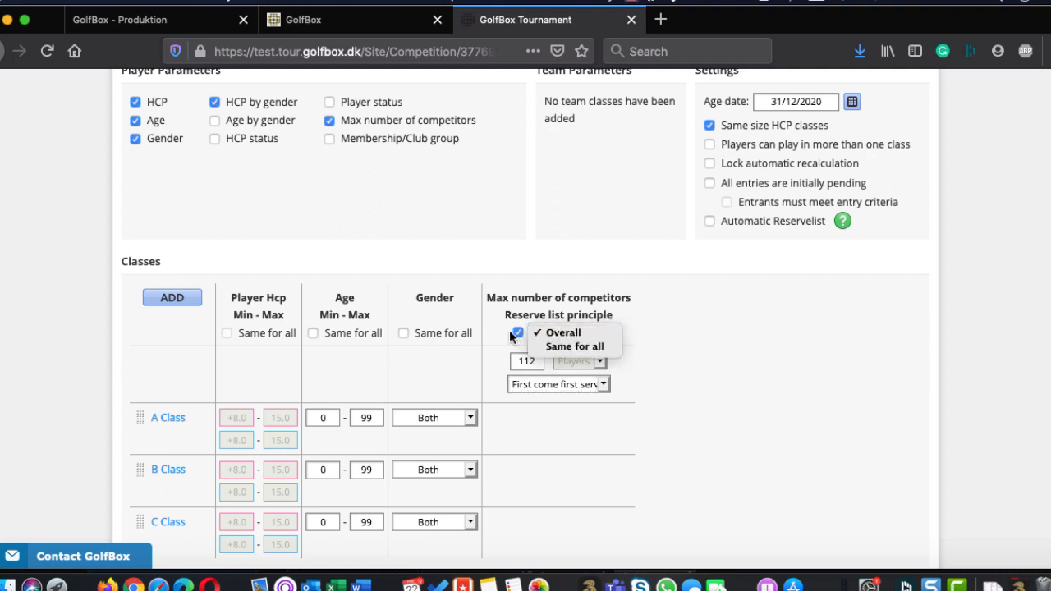
left_click(513, 334)
left_click(517, 332)
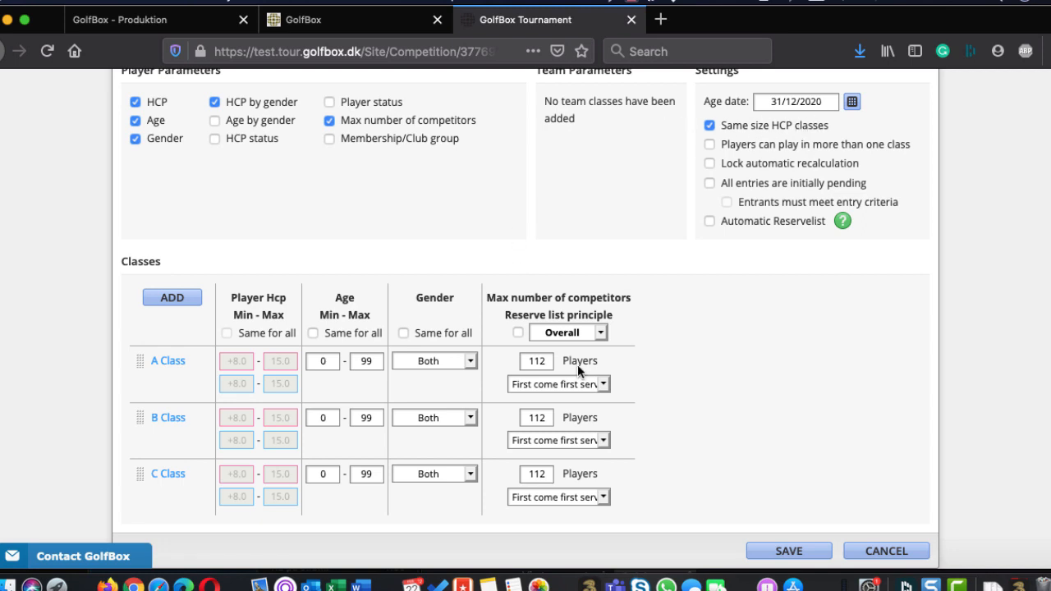
left_click(517, 332)
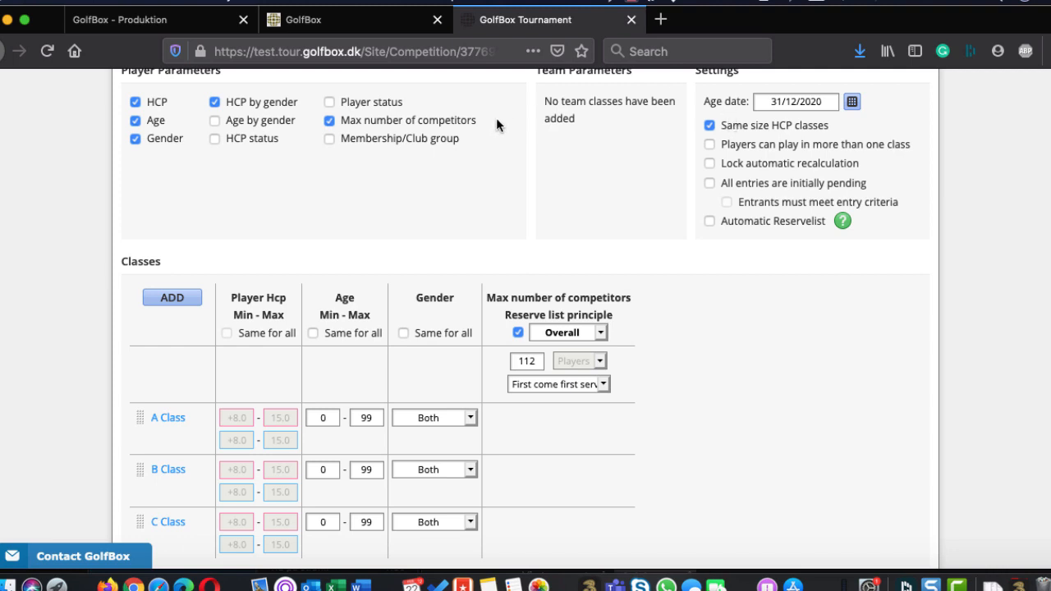
left_click(330, 121)
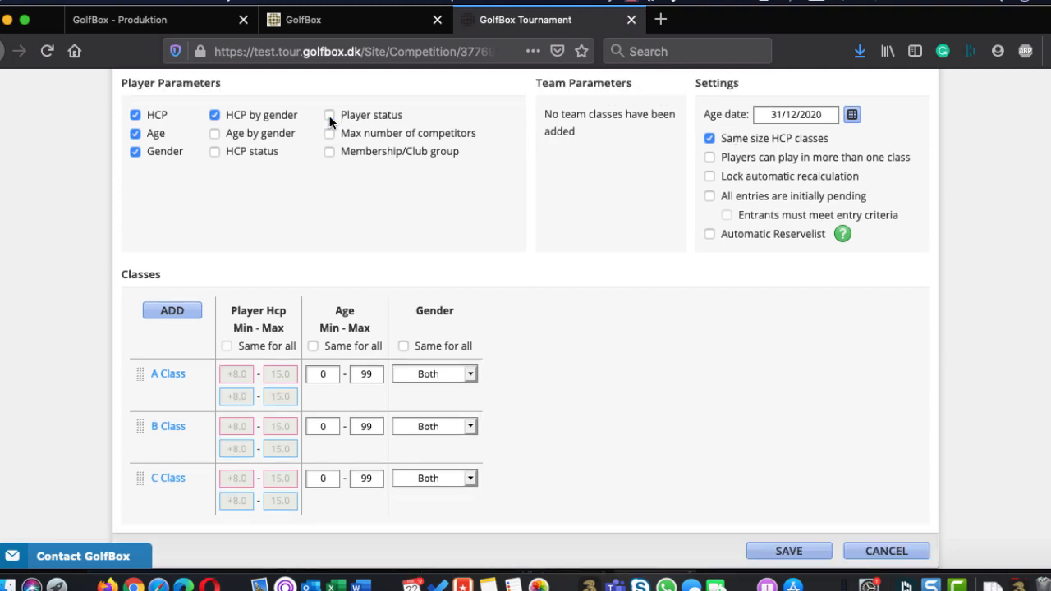
Try Membership/Club group as a class parameter, check the choices for A Class, and turn it back off
left_click(328, 152)
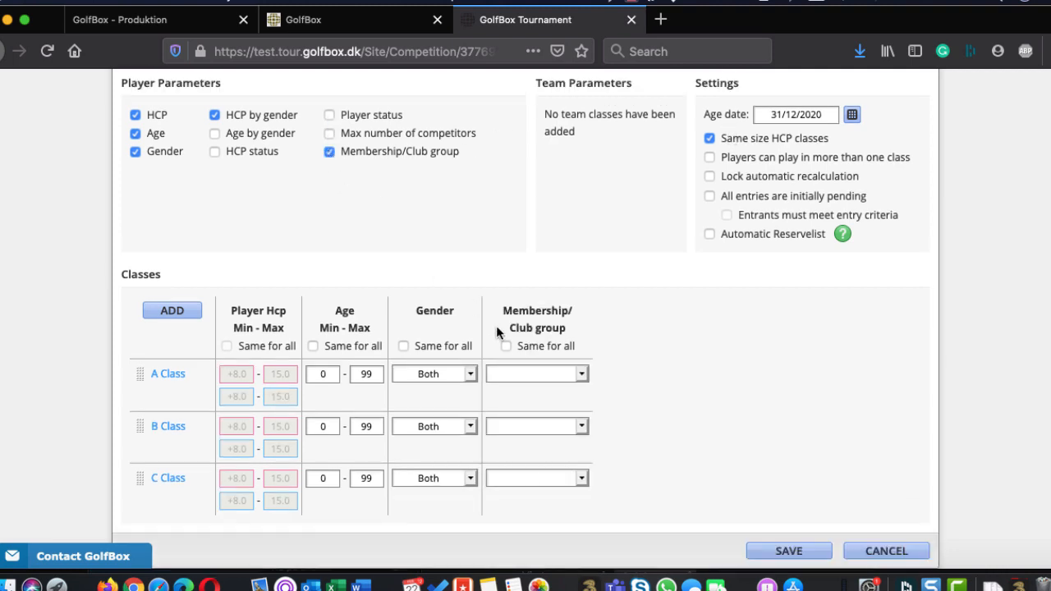
left_click(514, 376)
left_click(715, 320)
scroll(715, 321, "up", 3)
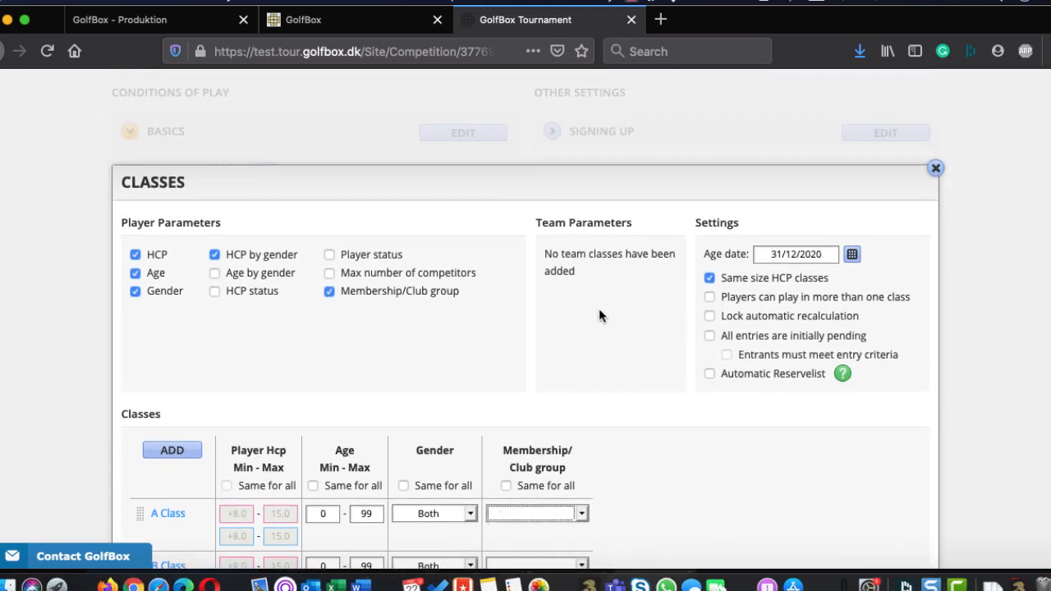
scroll(599, 312, "down", 3)
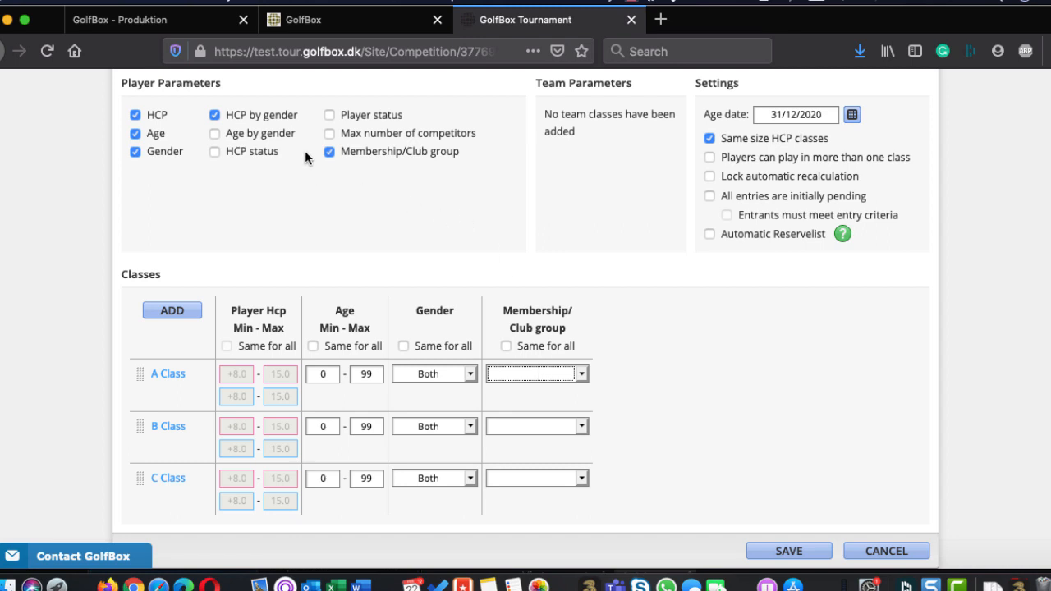
left_click(329, 152)
scroll(621, 205, "up", 2)
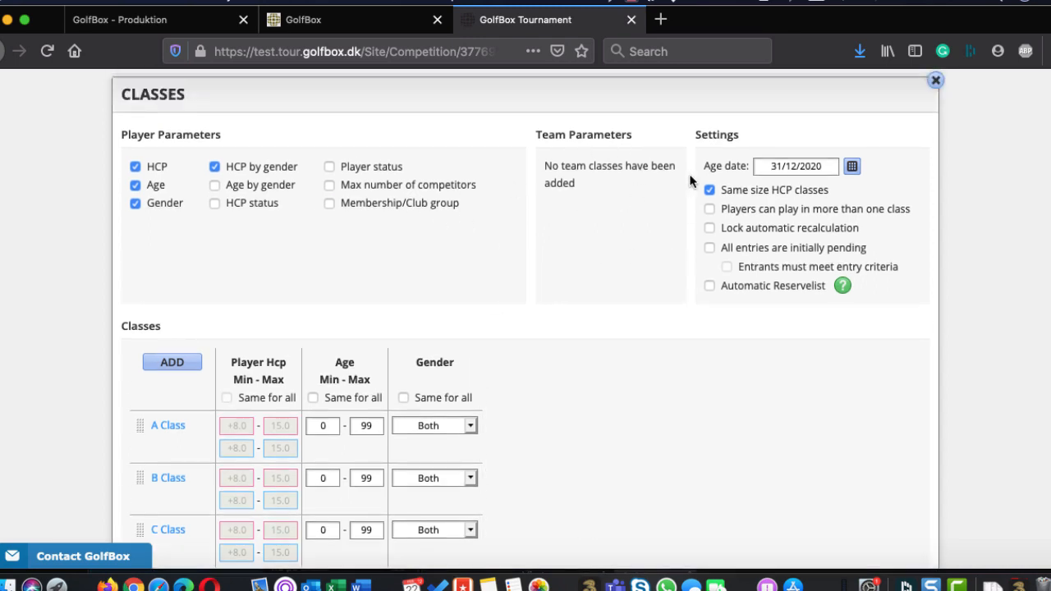
scroll(608, 229, "down", 1)
scroll(592, 267, "down", 1)
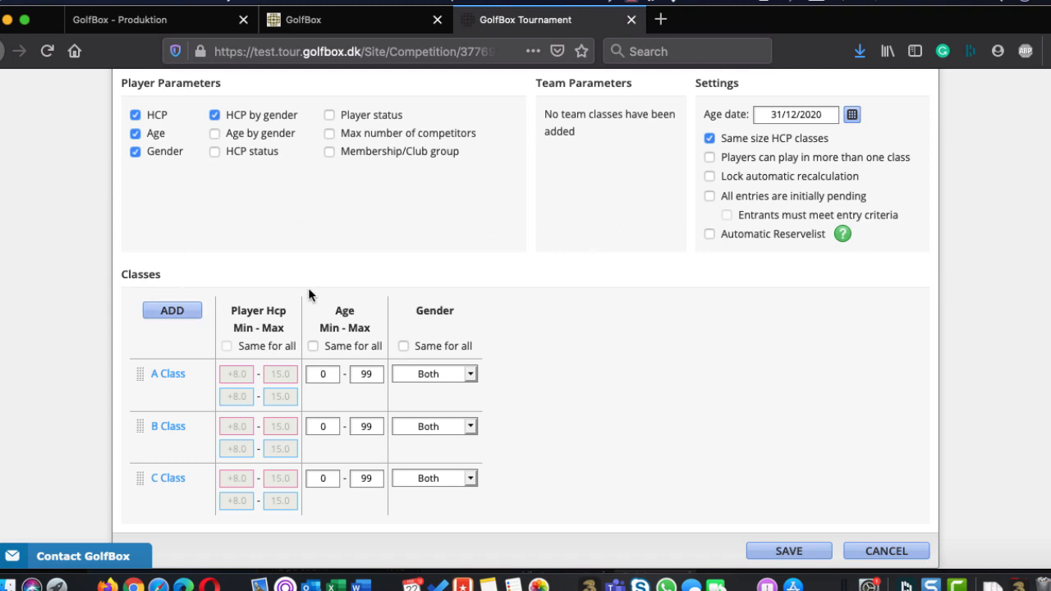
left_click(171, 312)
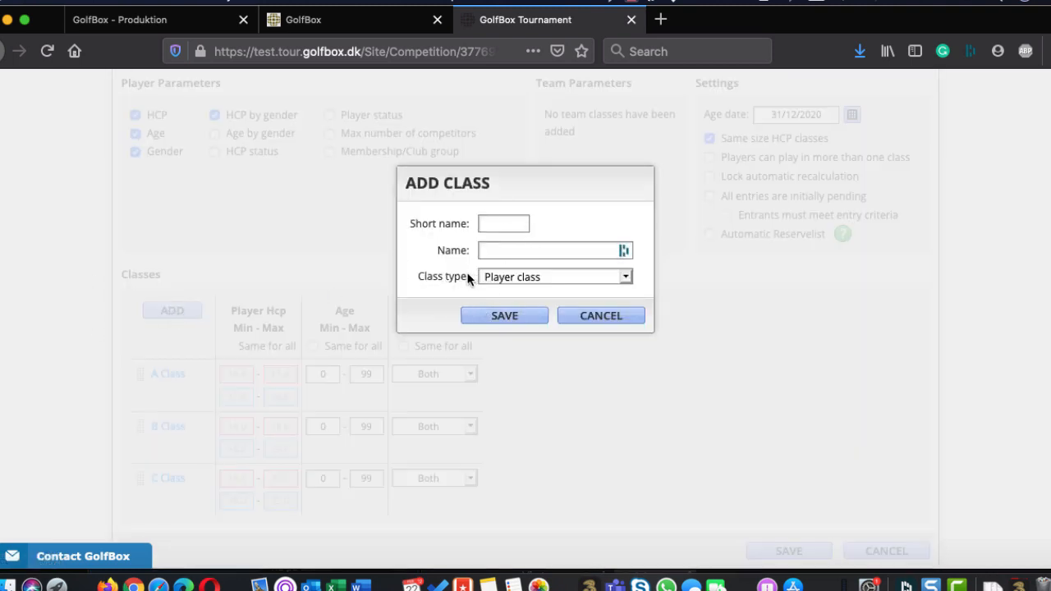
left_click(524, 277)
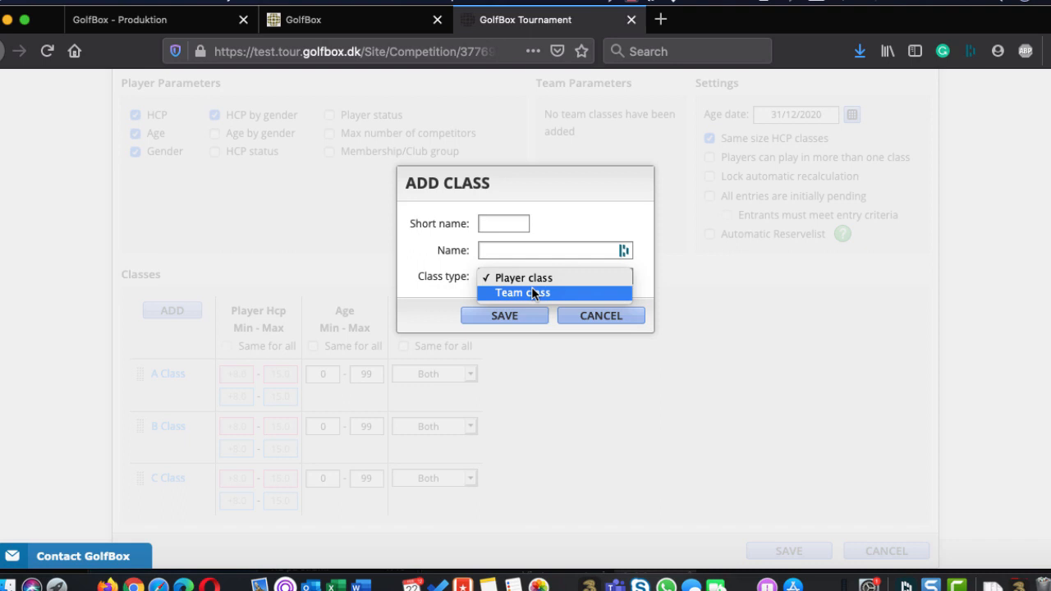
left_click(531, 292)
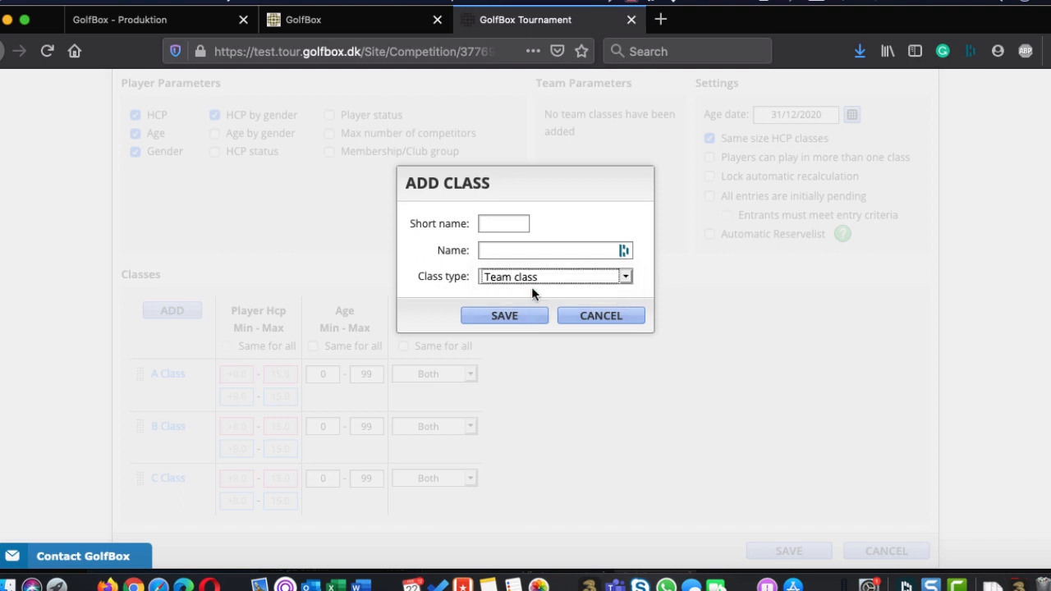
left_click(596, 319)
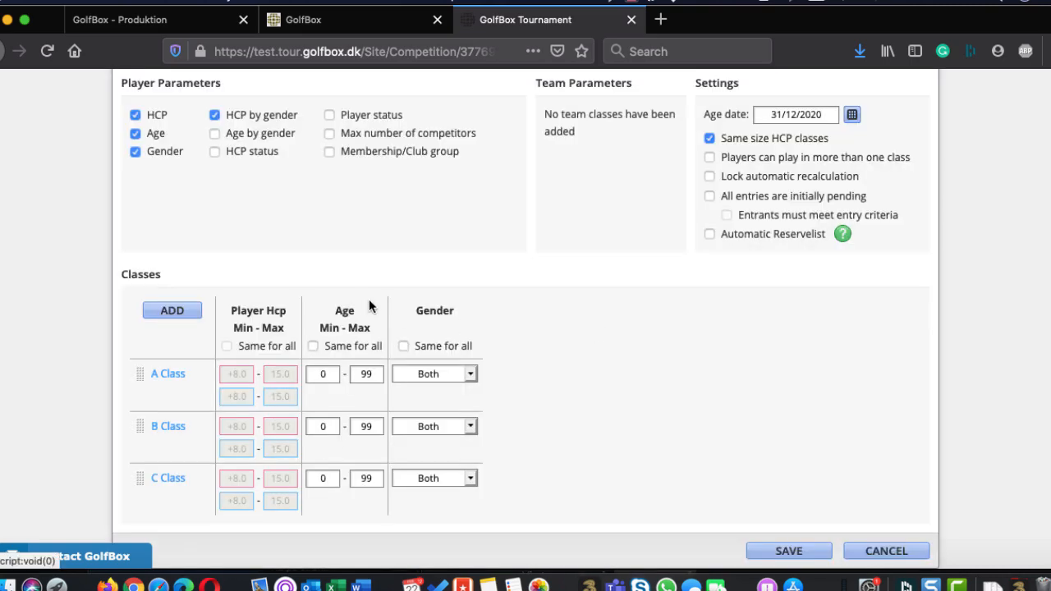
Add a new class with short name t, name t Class and class type Team class
left_click(173, 310)
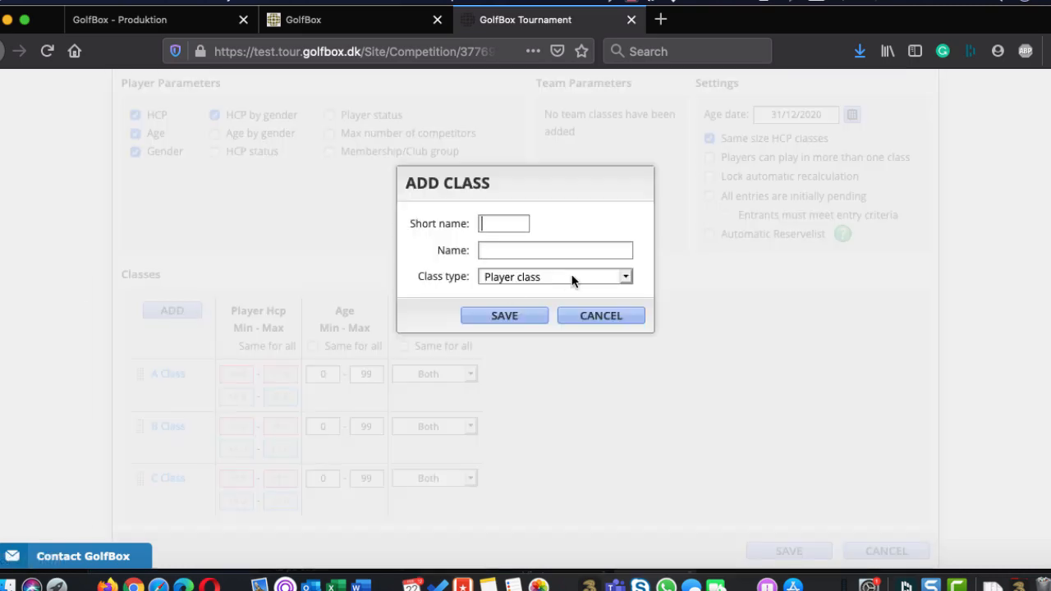
left_click(506, 249)
left_click(417, 256)
left_click(505, 277)
left_click(500, 294)
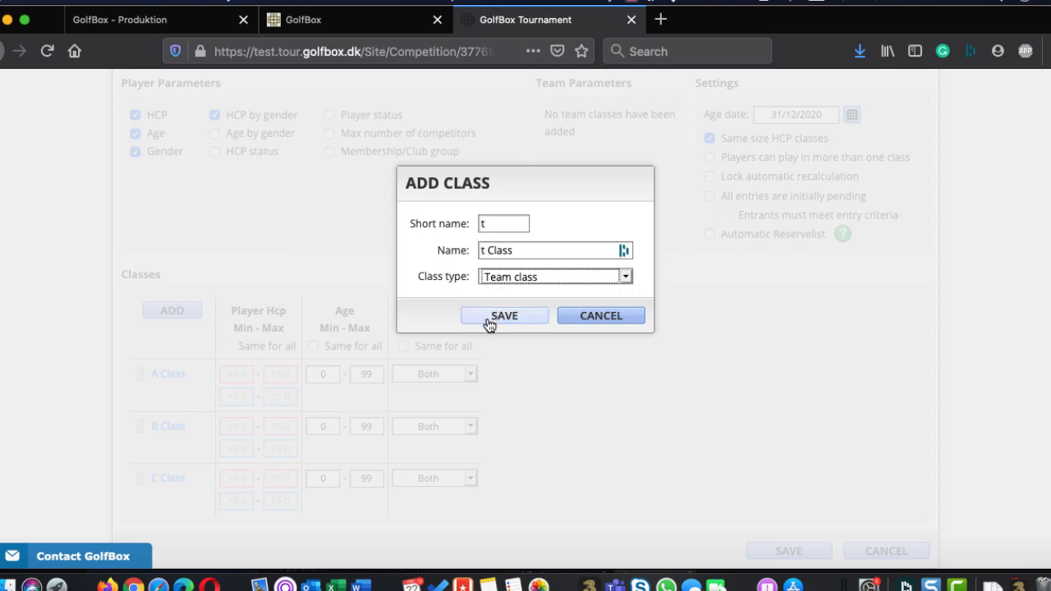
left_click(488, 316)
Enable Team HCP and Team roles as team parameters and bring the Team settings for t Class into view
scroll(488, 323, "down", 1)
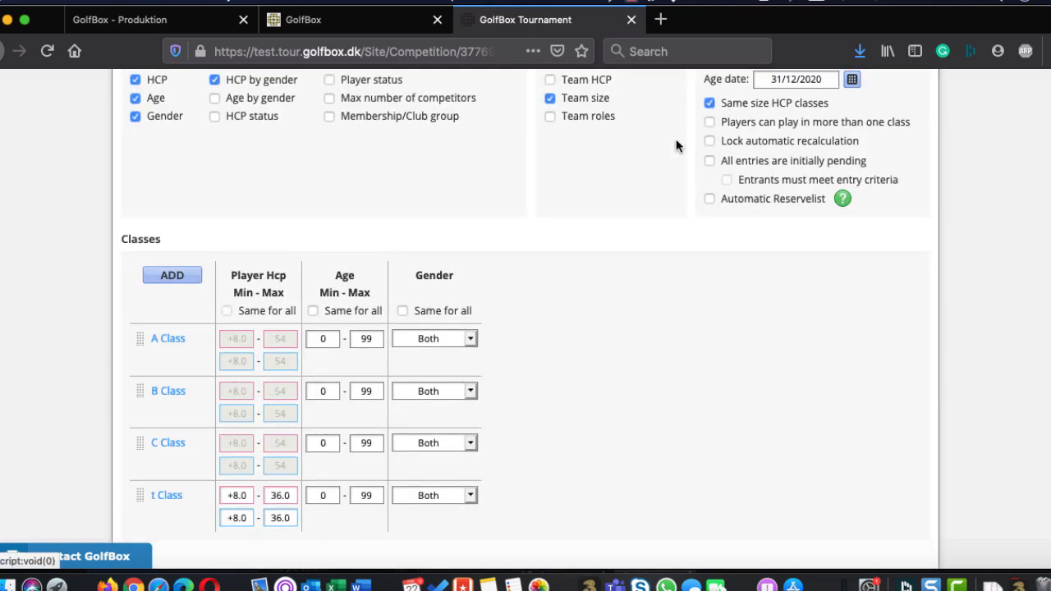
scroll(664, 156, "up", 1)
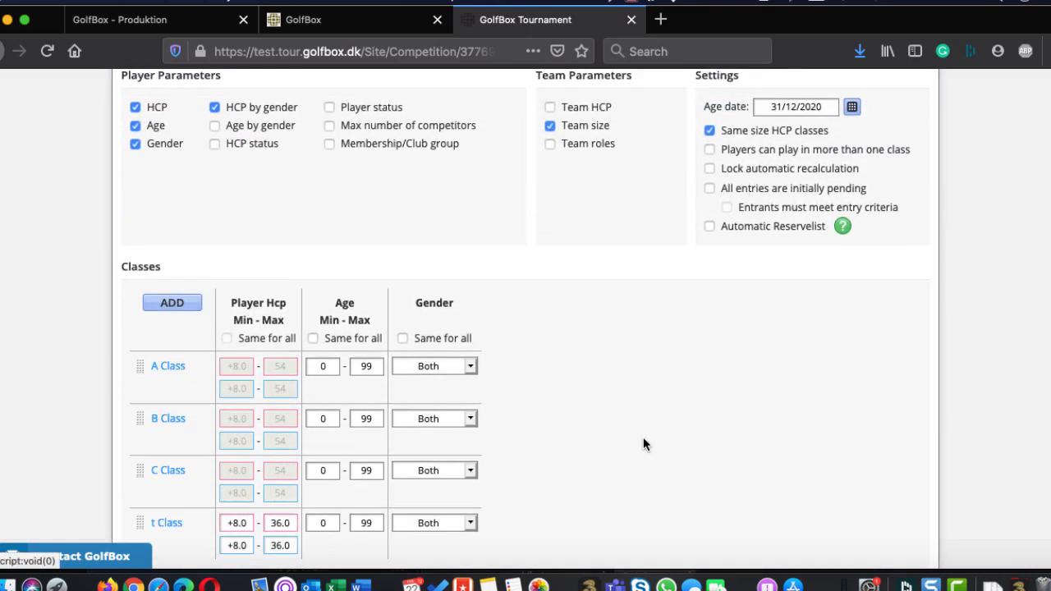
scroll(644, 443, "up", 1)
left_click(550, 114)
left_click(550, 150)
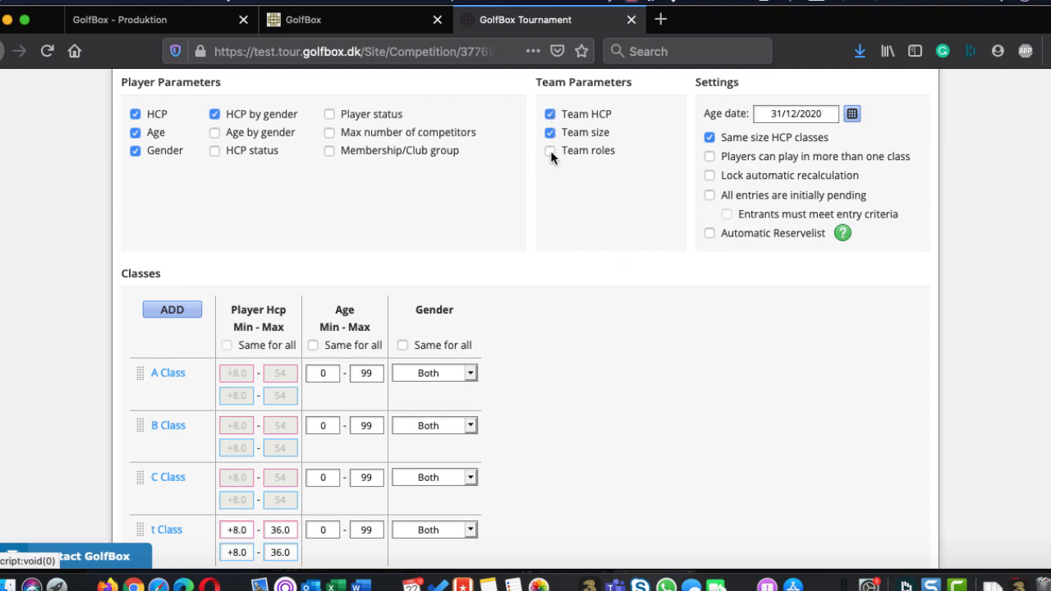
scroll(563, 180, "down", 4)
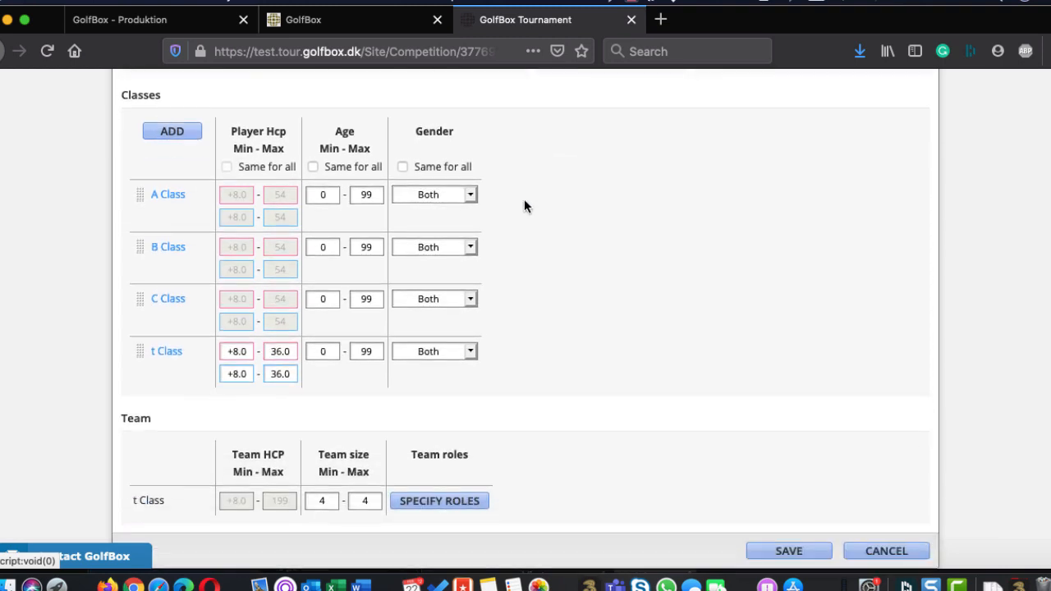
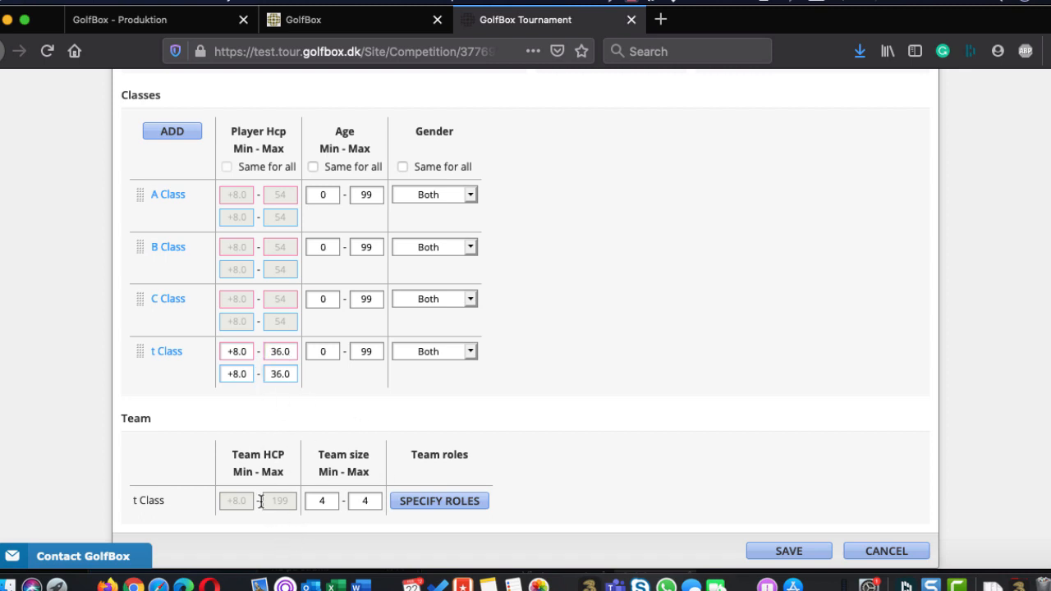
Open the team roles for t Class, try adding a blank role to check its fields, and cancel
left_click(448, 505)
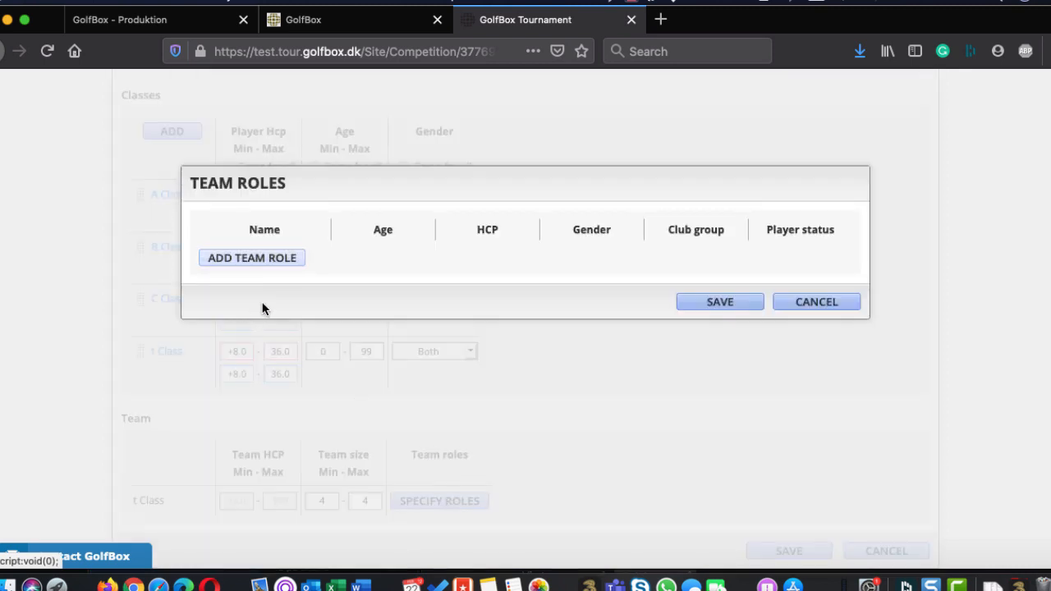
left_click(247, 258)
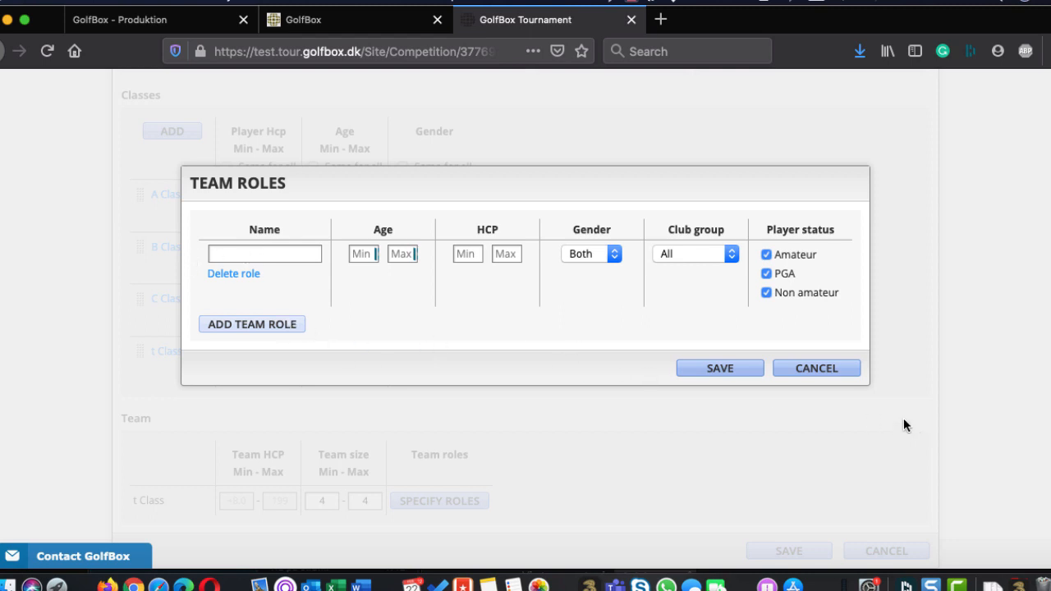
left_click(834, 369)
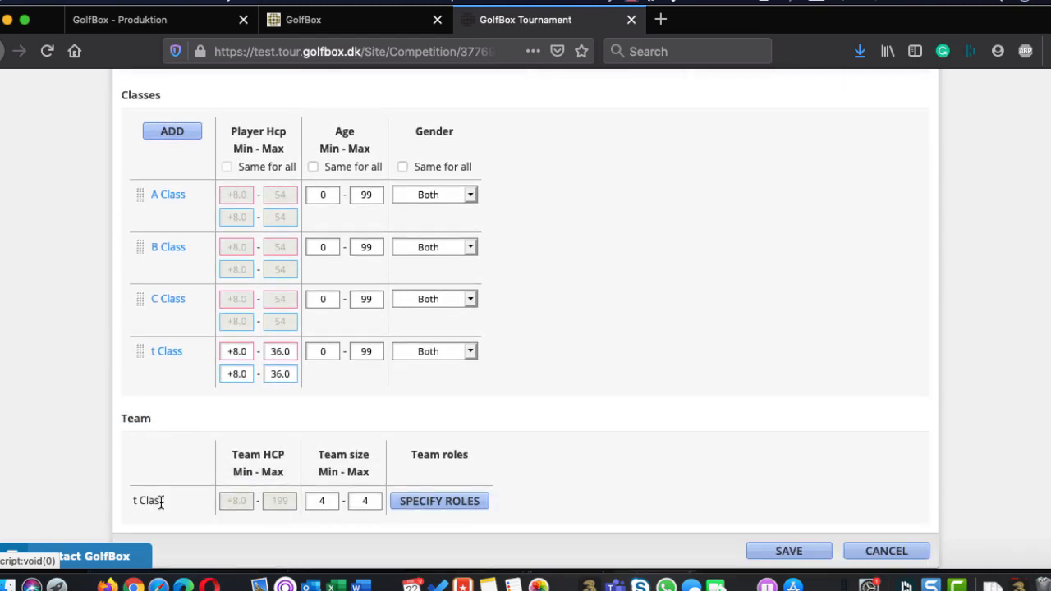
Delete the t Class team class and confirm the deletion
left_click(167, 352)
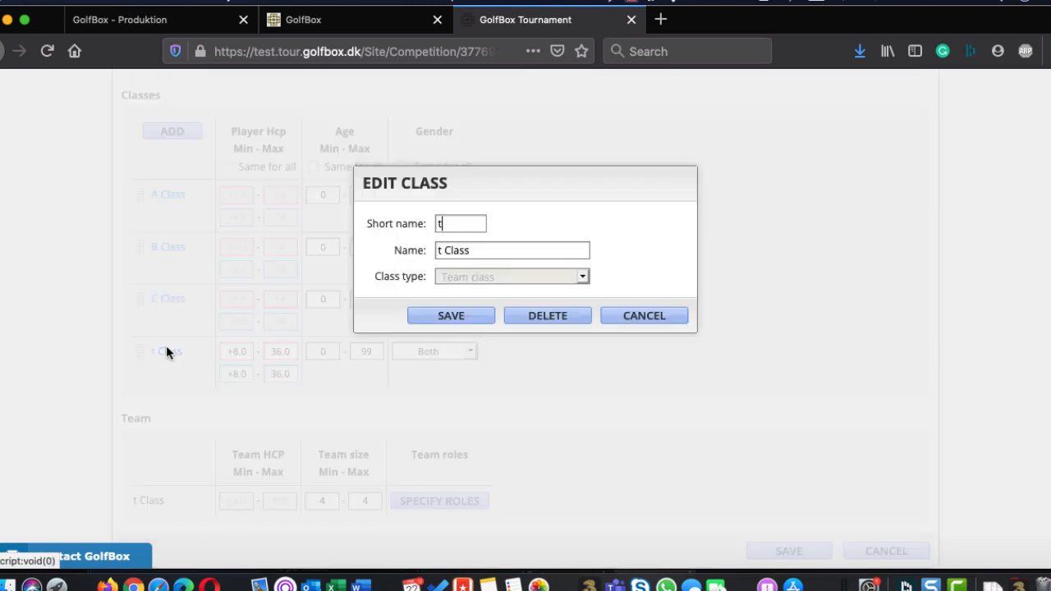
left_click(537, 325)
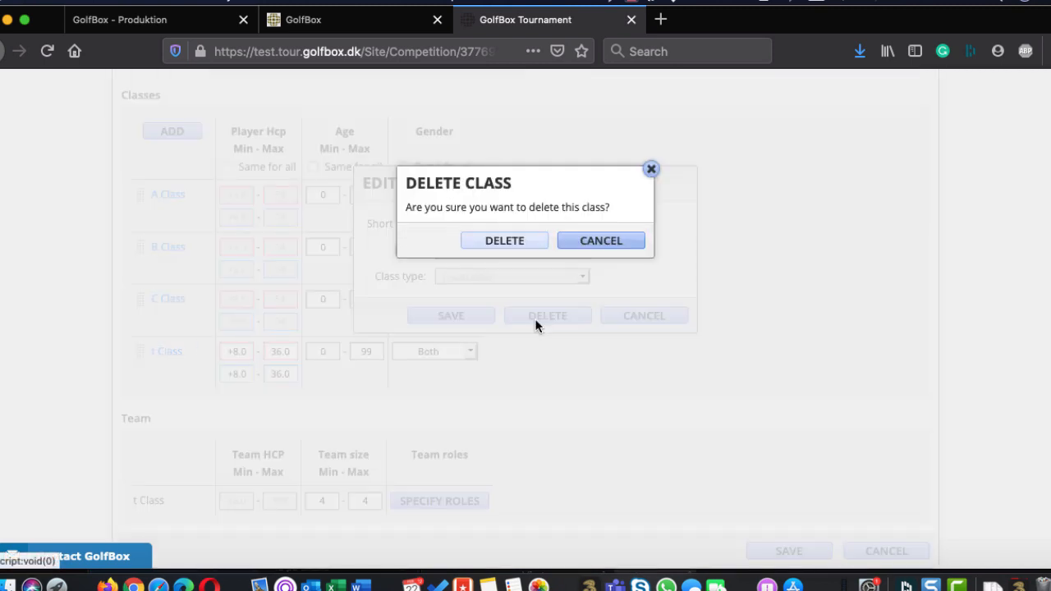
left_click(504, 239)
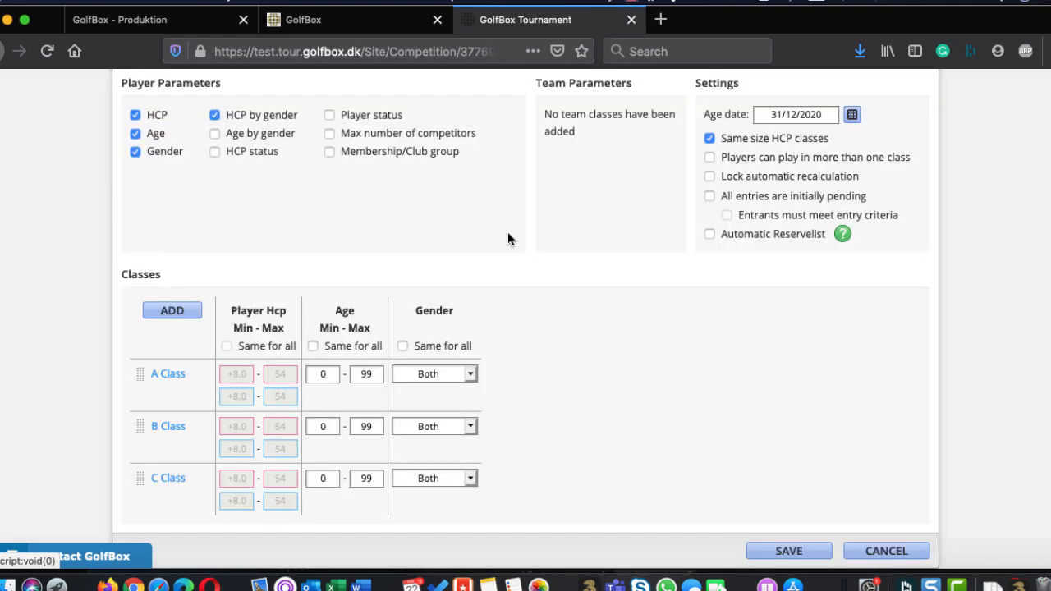
Turn off HCP by gender and try the Players can play in more than one class setting, leaving it off
scroll(688, 426, "up", 2)
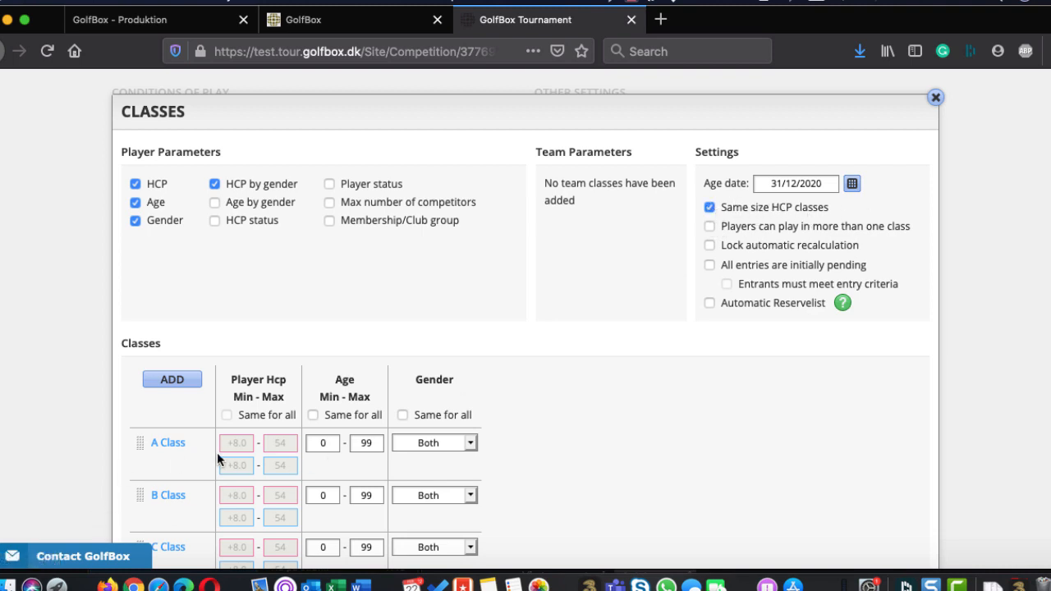
left_click(215, 185)
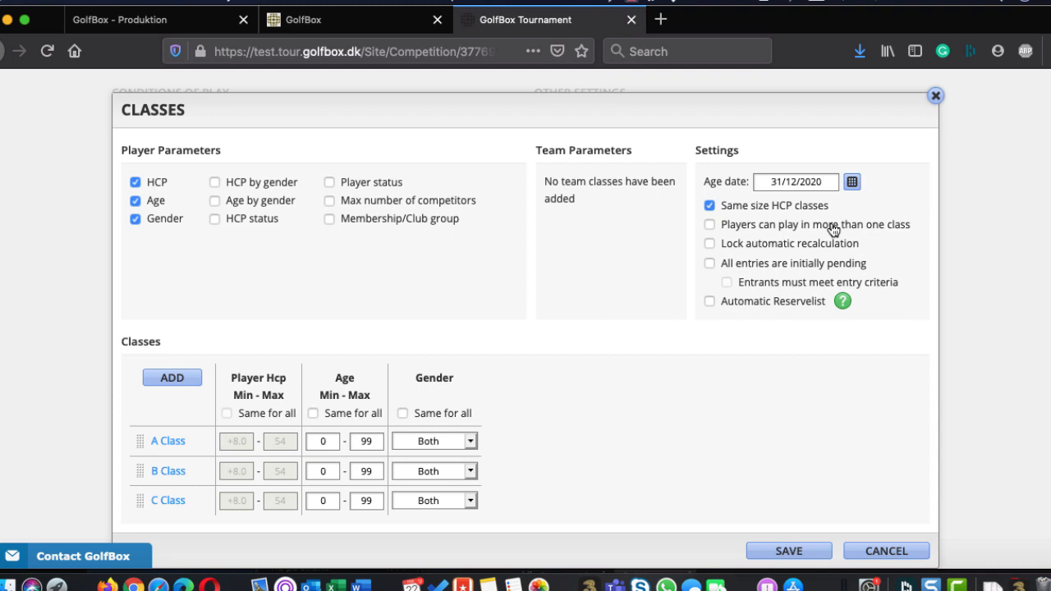
left_click(709, 227)
left_click(710, 224)
Read the help for Automatic Reservelist, leave that setting off, and save the class settings
left_click(709, 301)
left_click(842, 300)
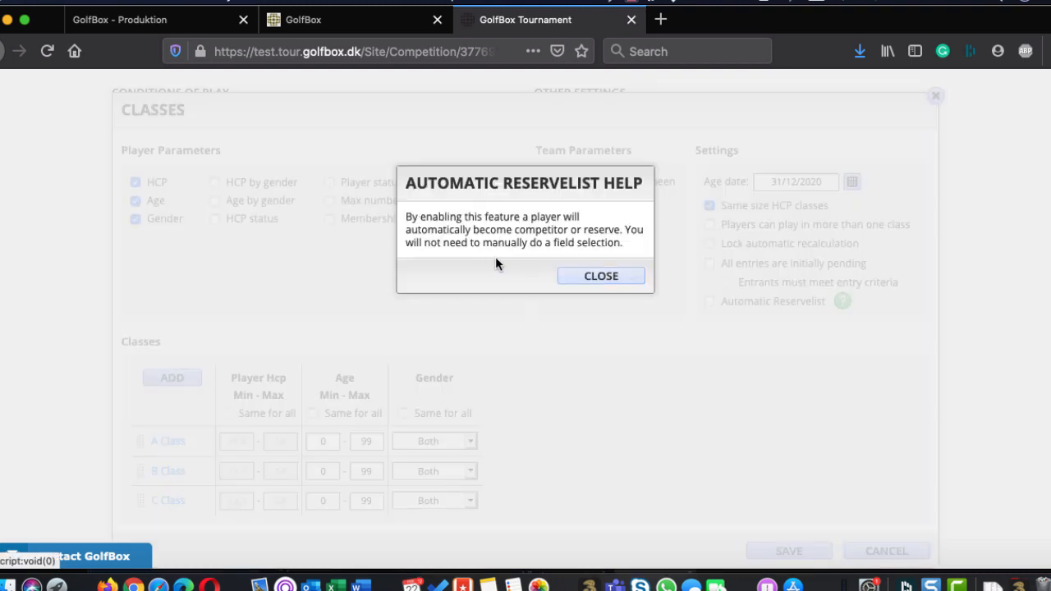
left_click(599, 279)
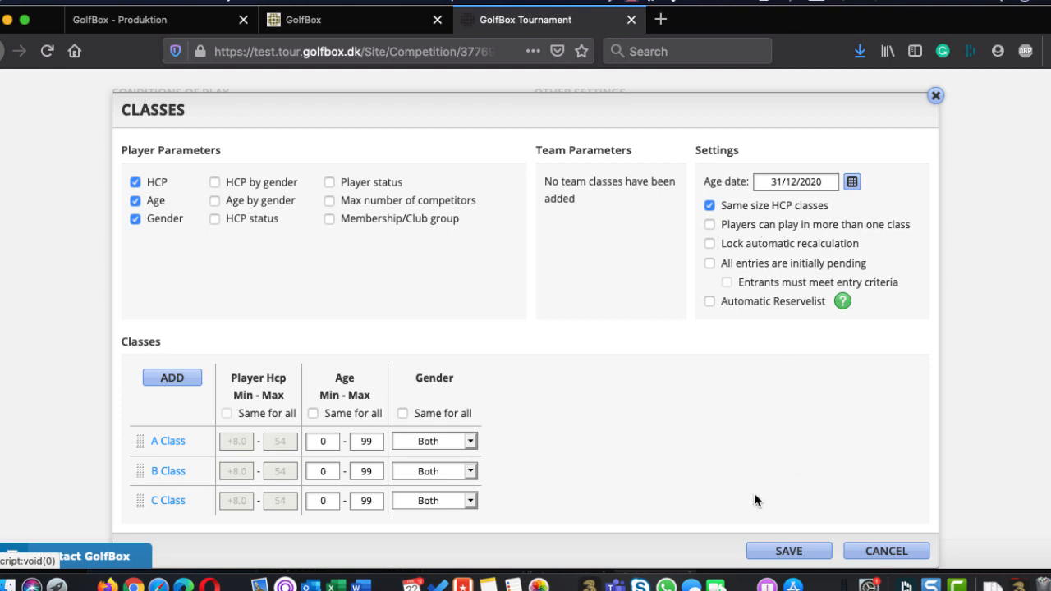
left_click(767, 552)
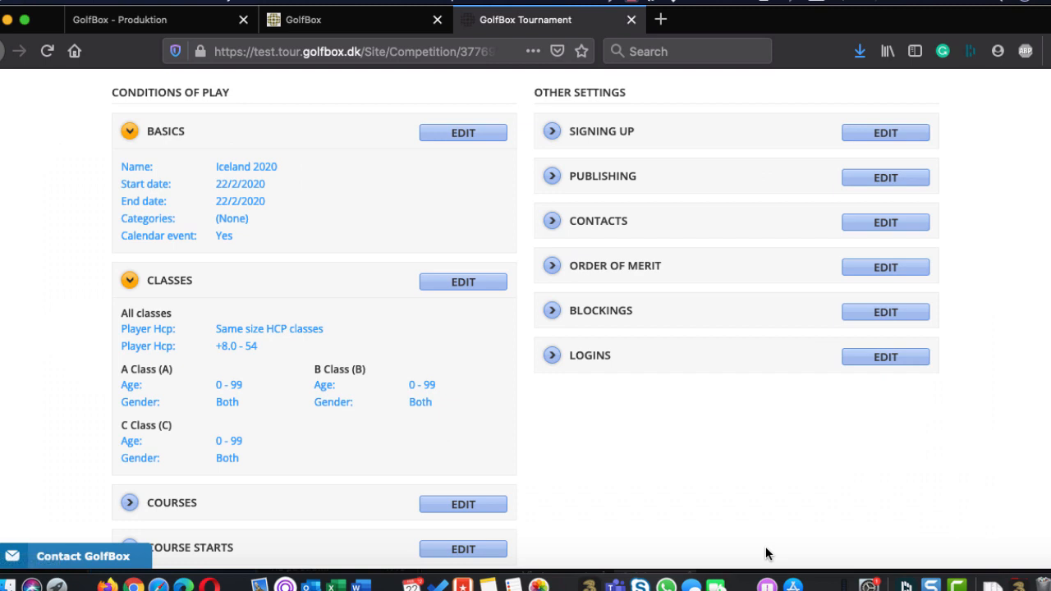
Open the Courses settings, start a course search and check which courses Golfklúbbur Reykjavíkur offers, keeping Grafarholtsvöllur
scroll(765, 555, "down", 5)
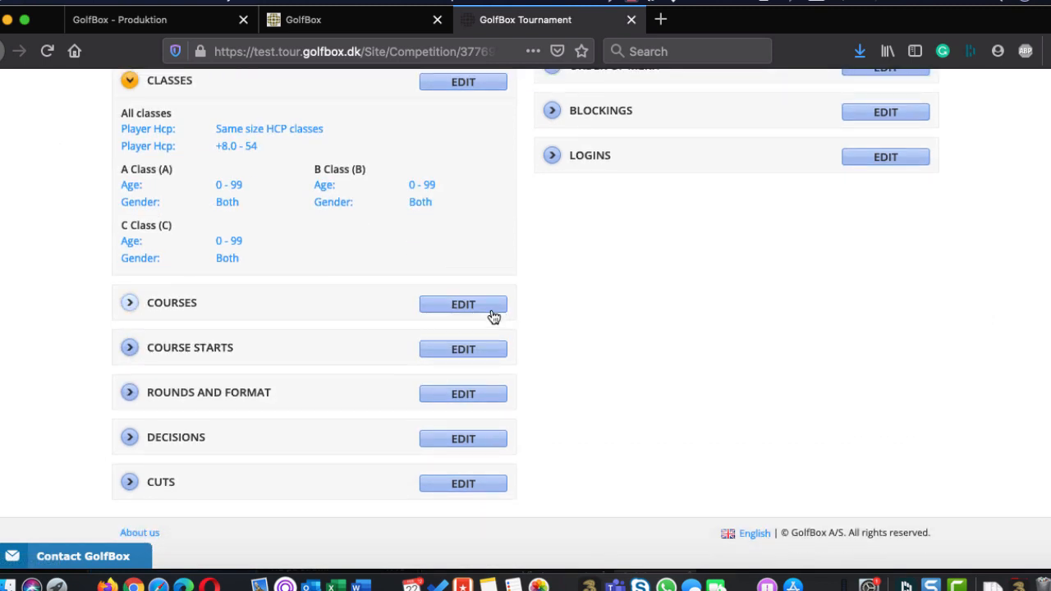
left_click(475, 305)
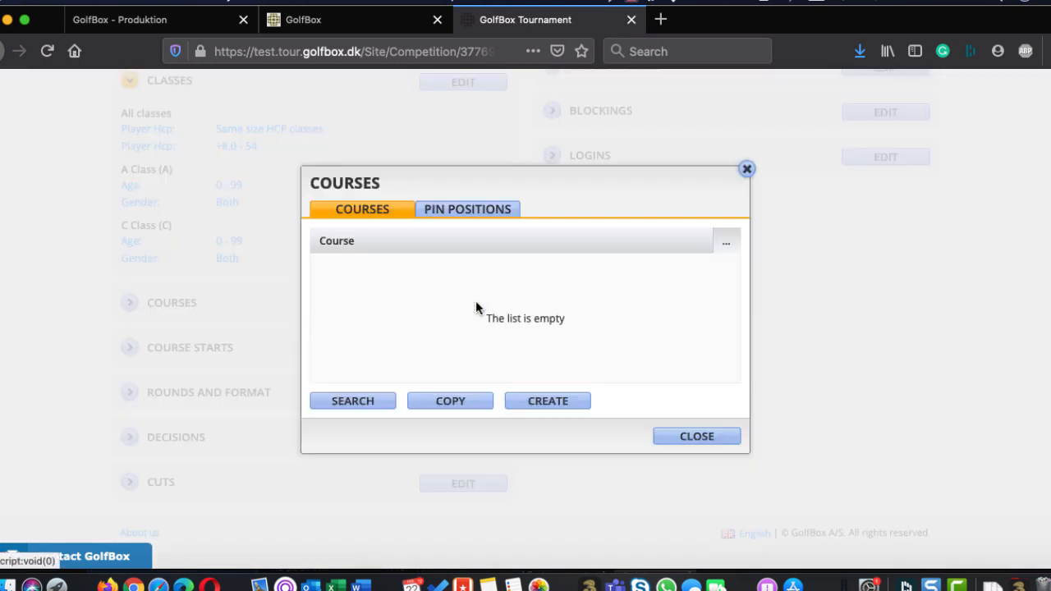
left_click(345, 403)
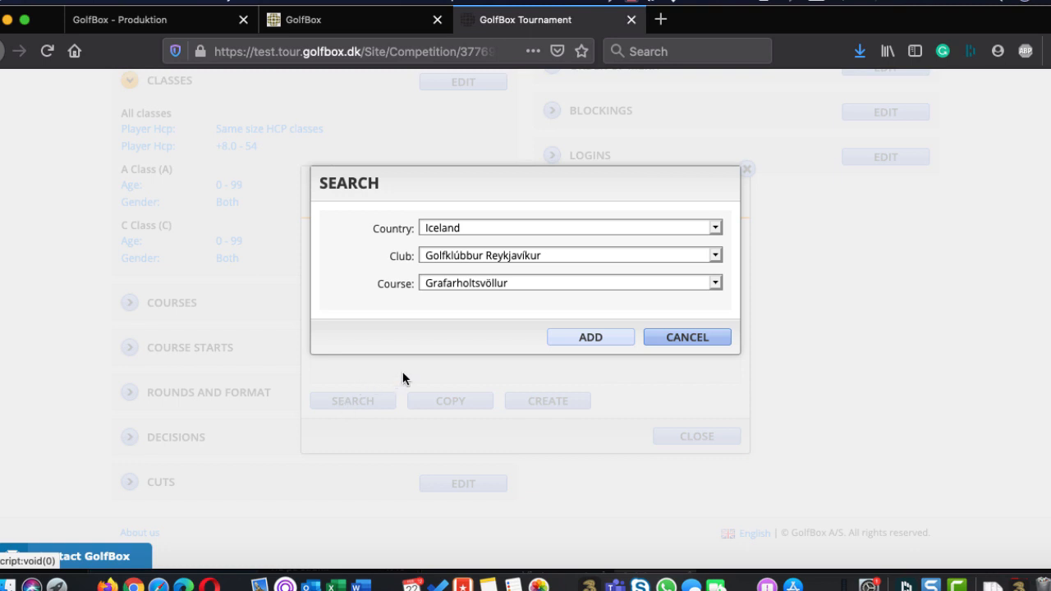
left_click(466, 285)
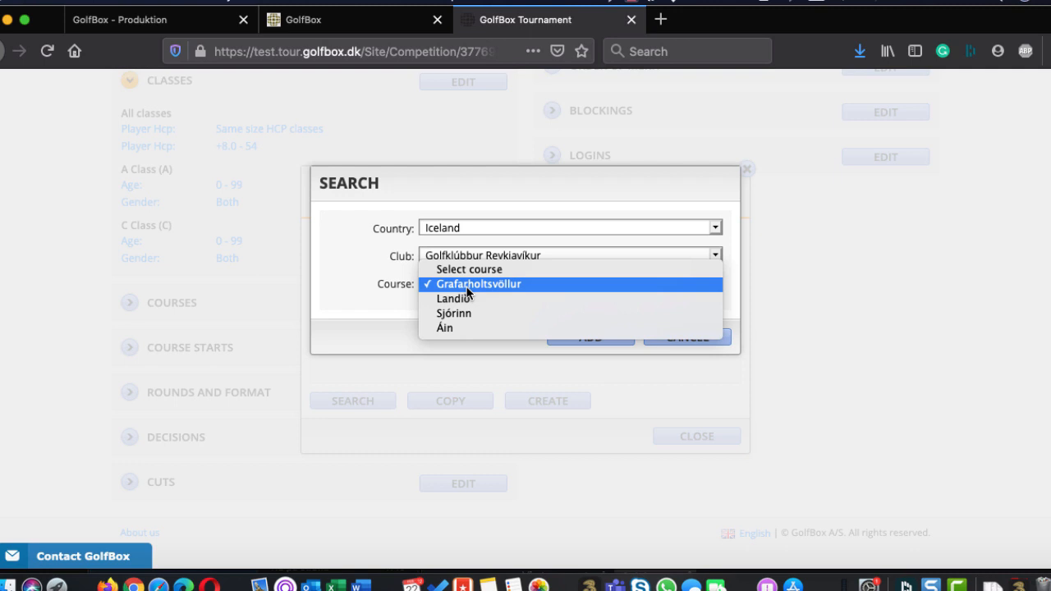
left_click(448, 285)
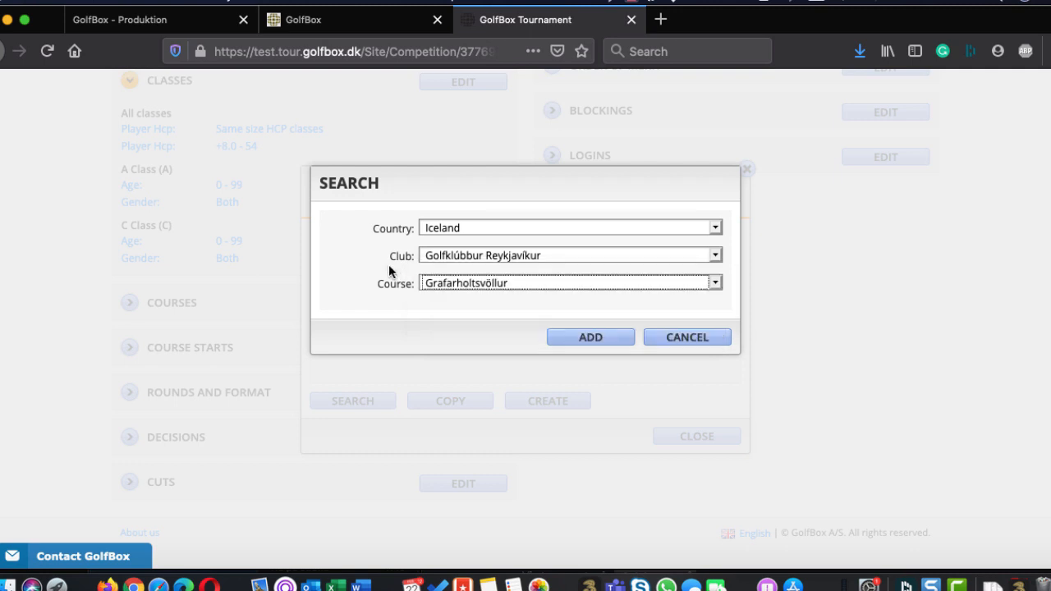
Check the list of Icelandic clubs in the course search, keeping Golfklúbbur Reykjavíkur
left_click(477, 261)
left_click(476, 260)
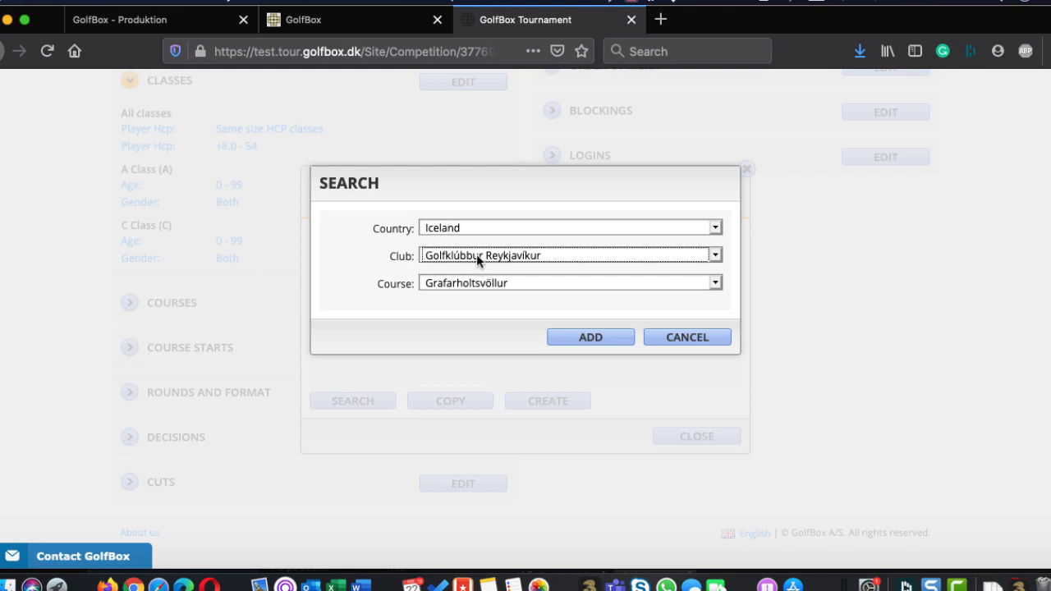
left_click(476, 253)
scroll(500, 321, "up", 2)
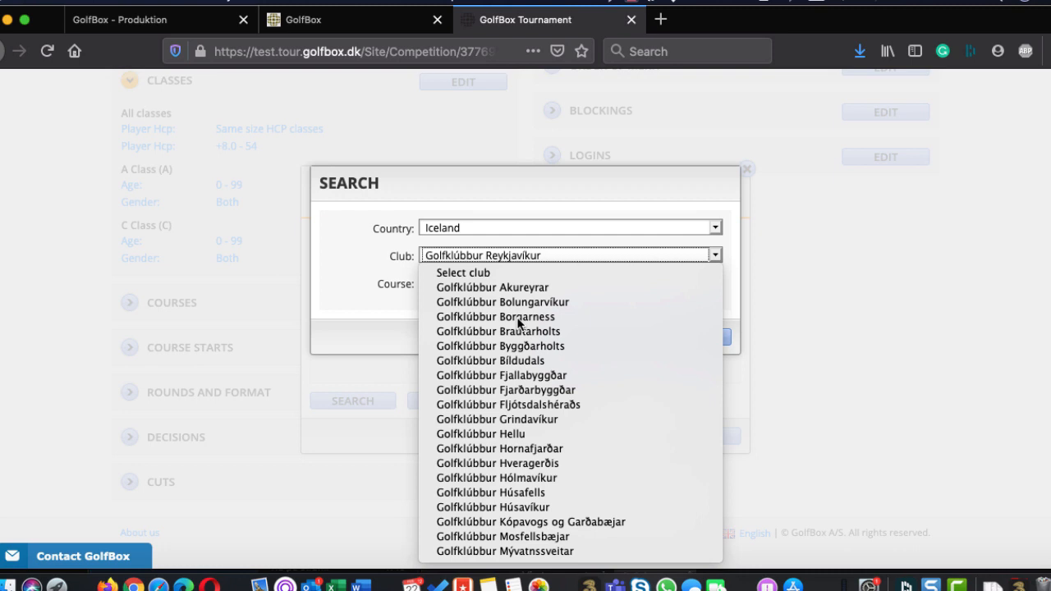
left_click(372, 303)
Try Denmark as the course search country, check its club choices, and cancel the search
left_click(489, 227)
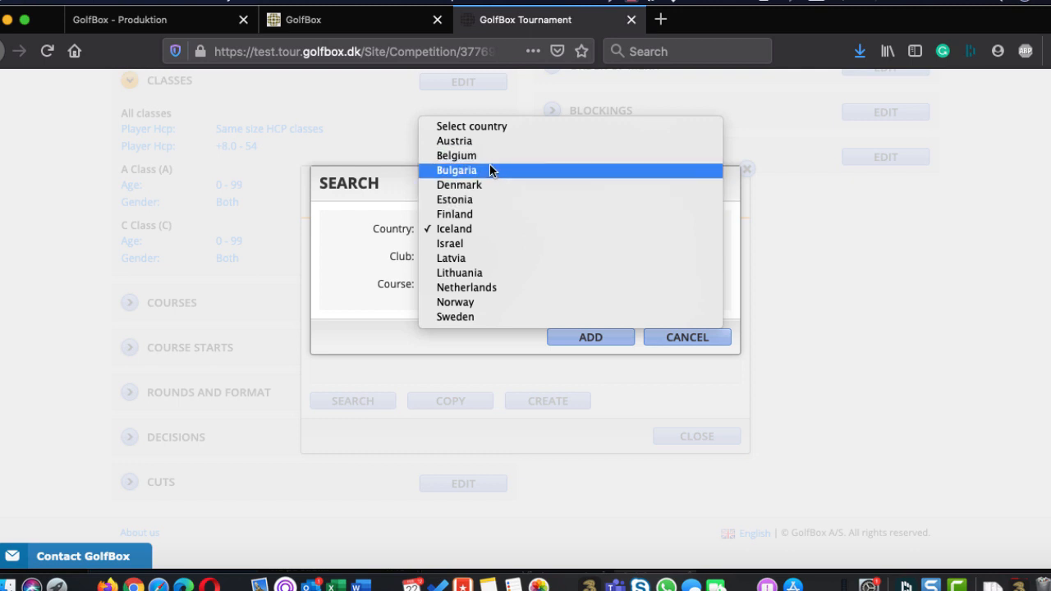
left_click(474, 184)
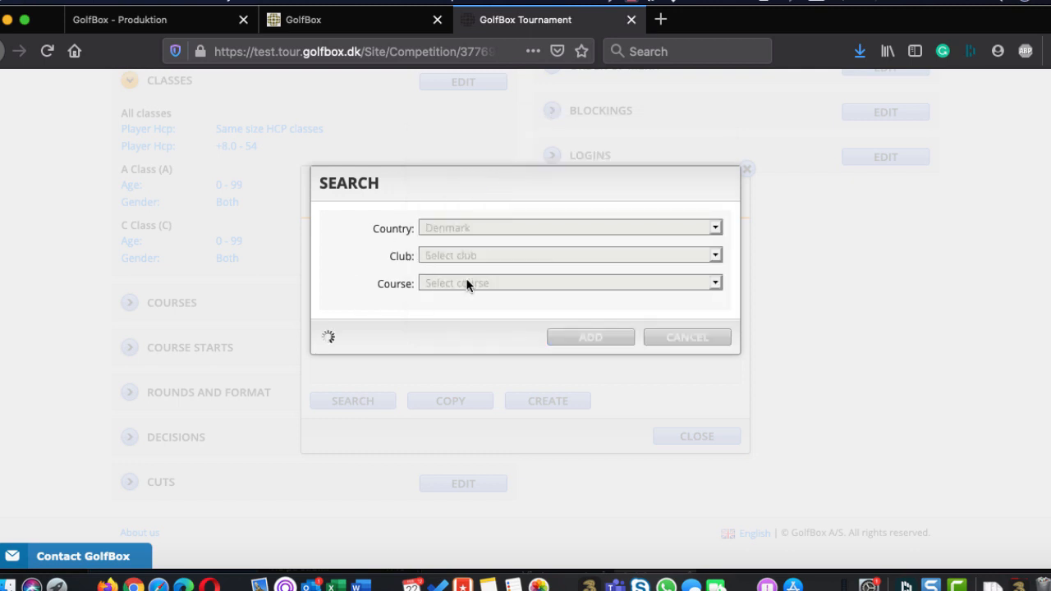
left_click(455, 254)
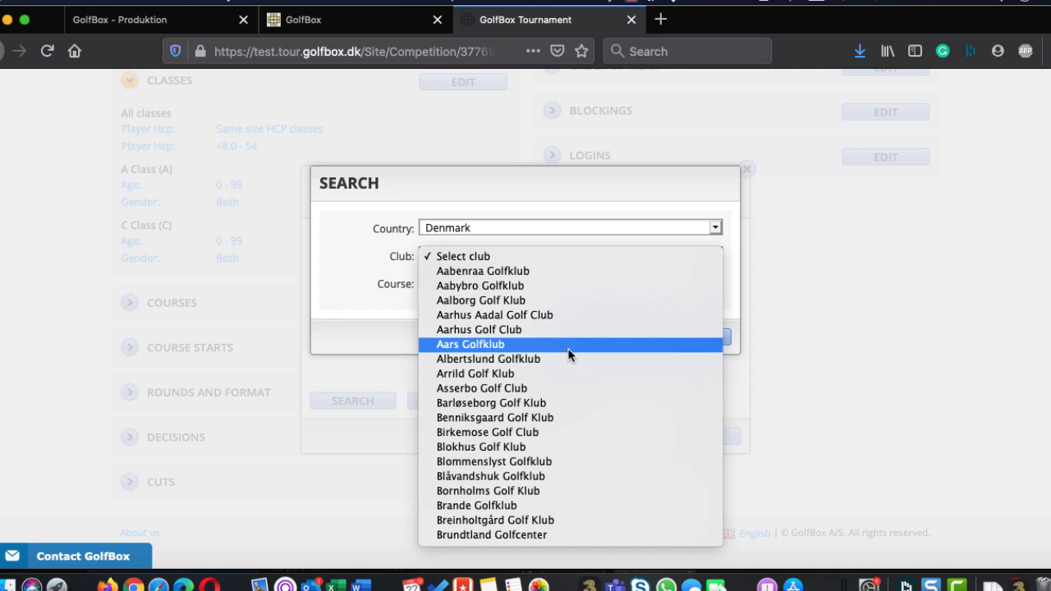
left_click(370, 294)
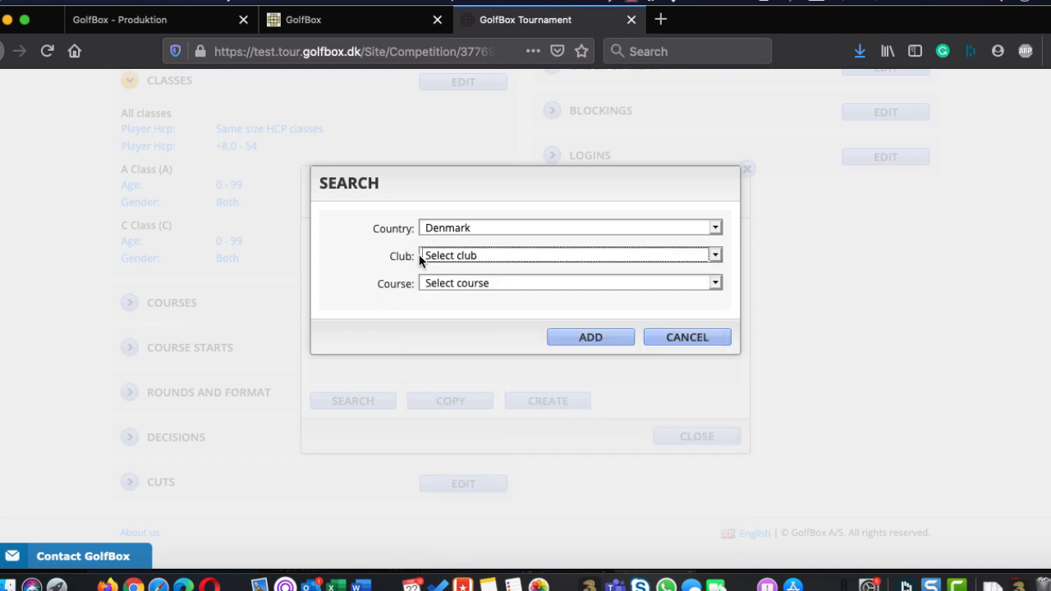
left_click(454, 230)
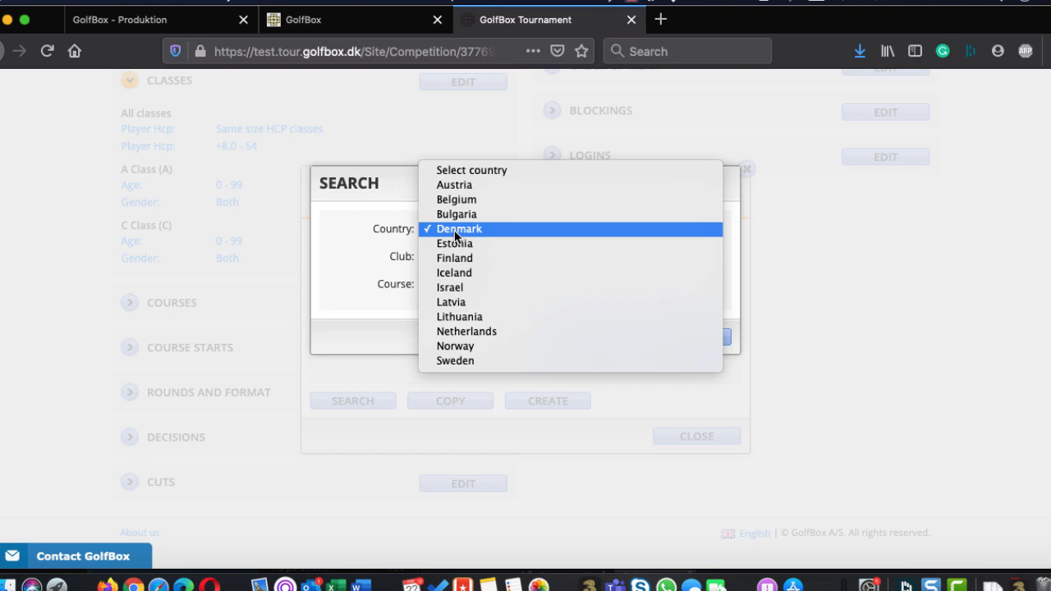
left_click(383, 264)
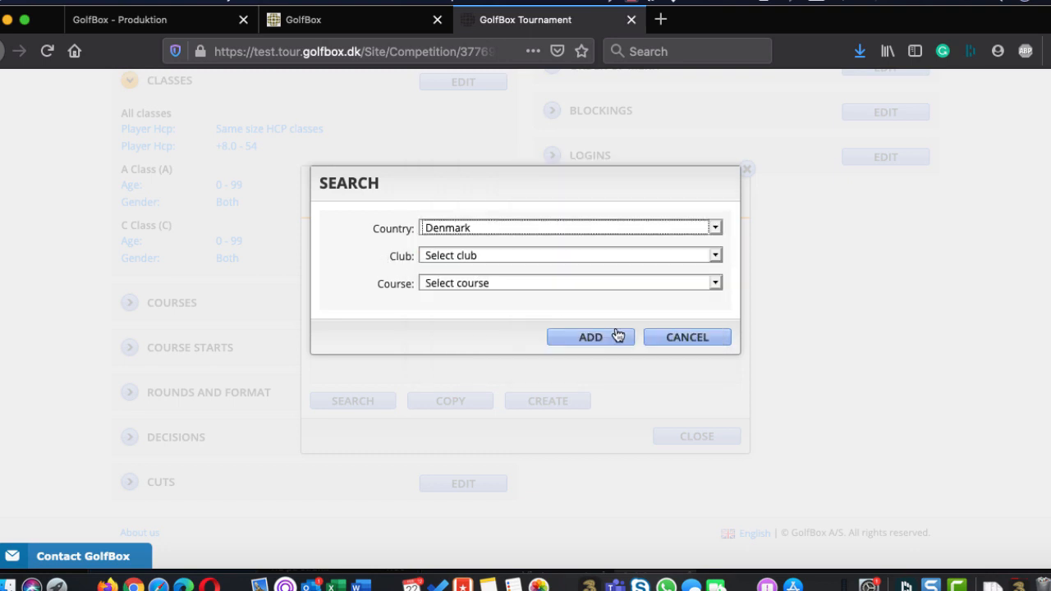
left_click(706, 338)
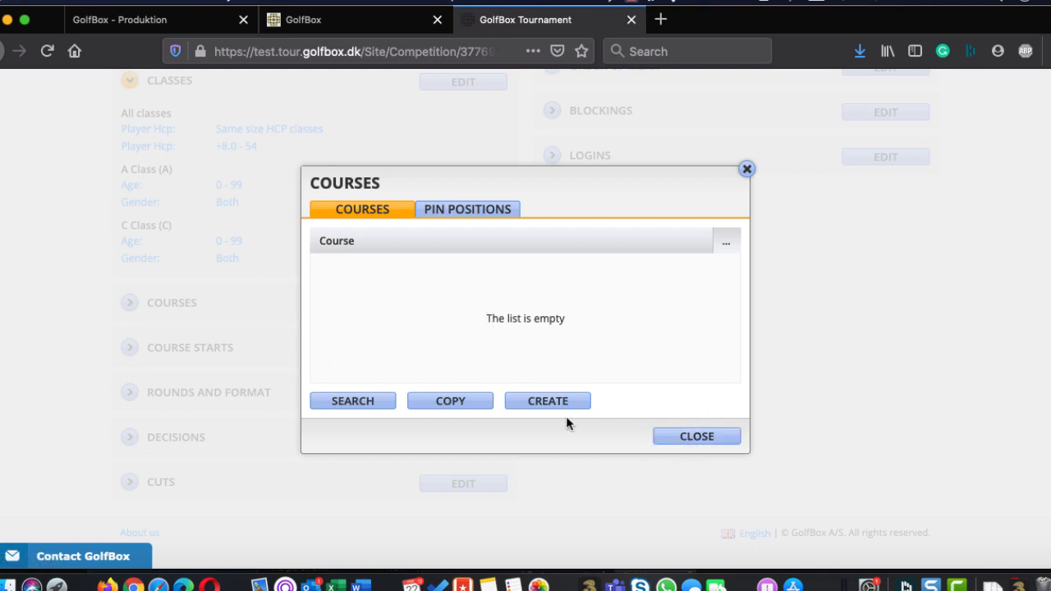
Search for courses again and add Grafarholtsvöllur of Golfklúbbur Reykjavíkur, Iceland, to the competition
left_click(348, 401)
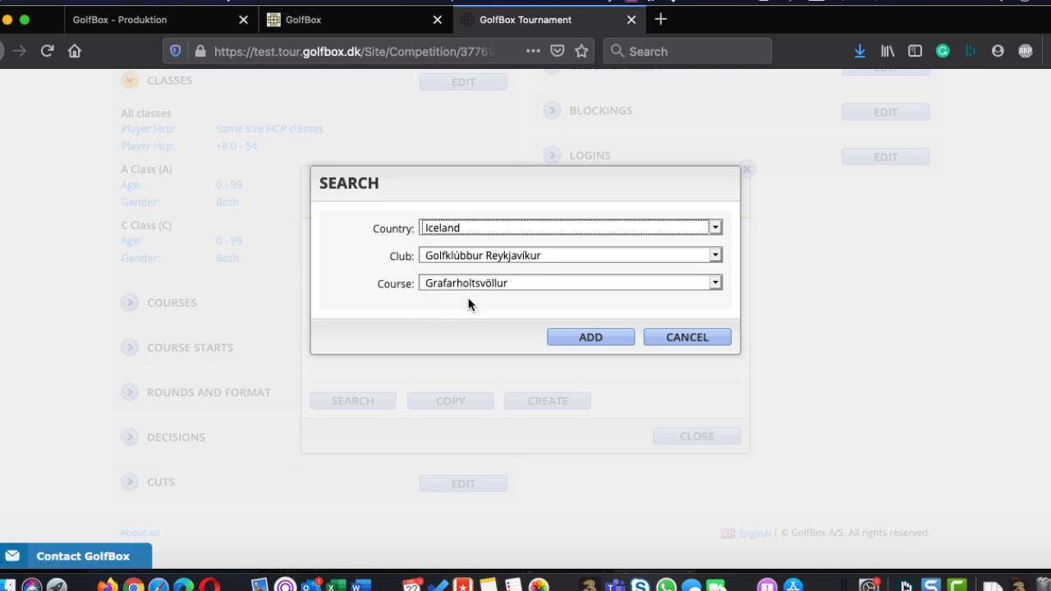
left_click(575, 336)
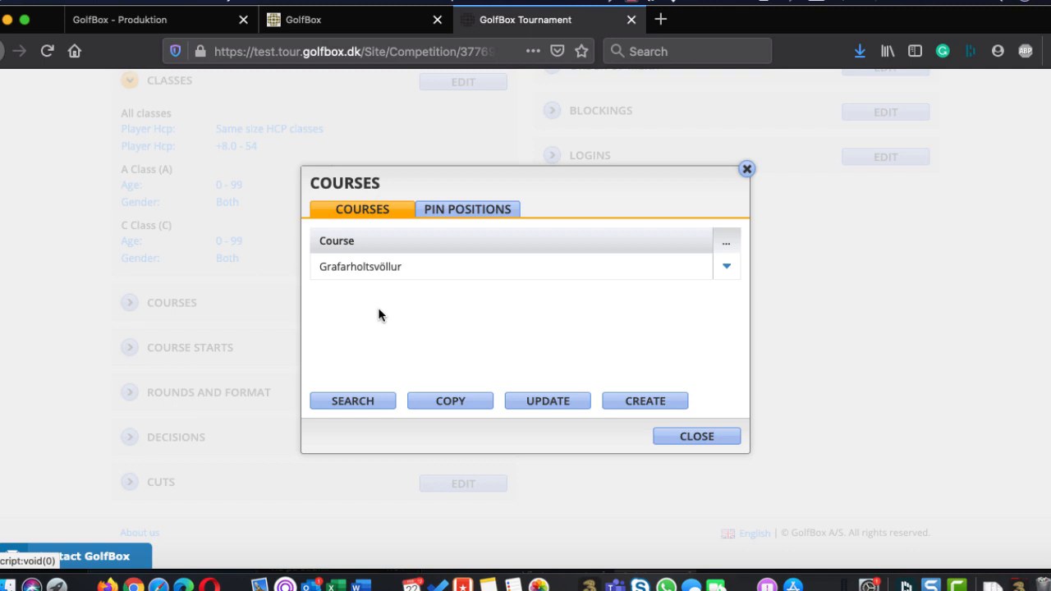
Try selecting Landið as a second course in the course search, and cancel without adding it
left_click(354, 400)
left_click(459, 279)
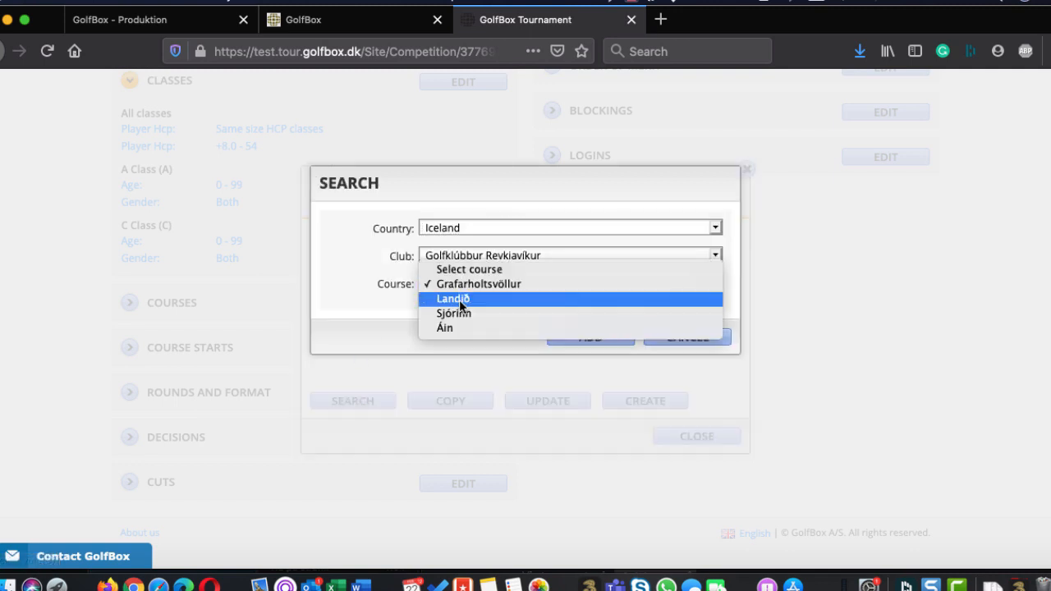
left_click(458, 300)
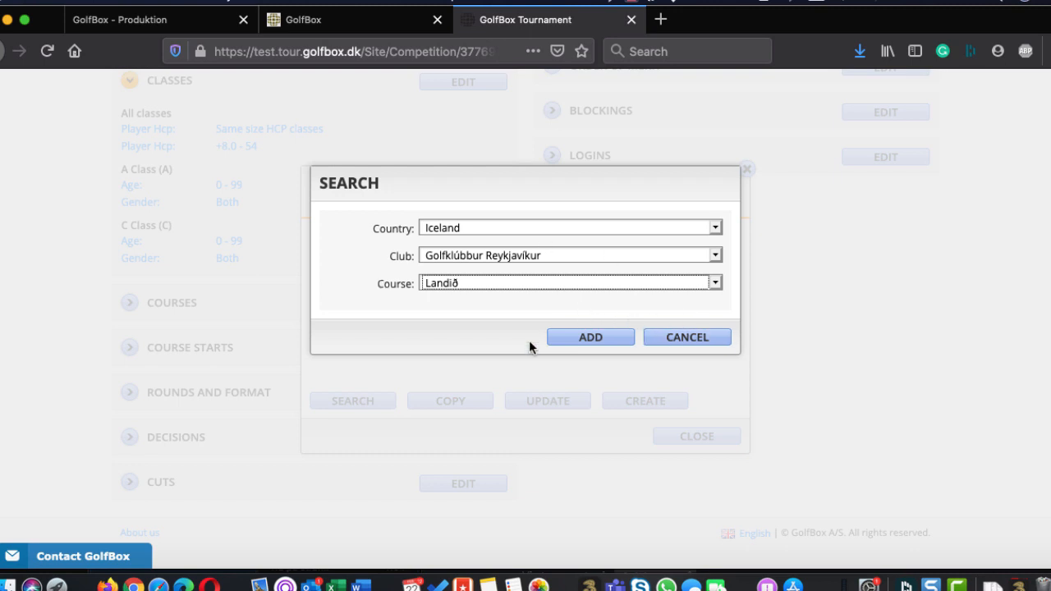
left_click(683, 342)
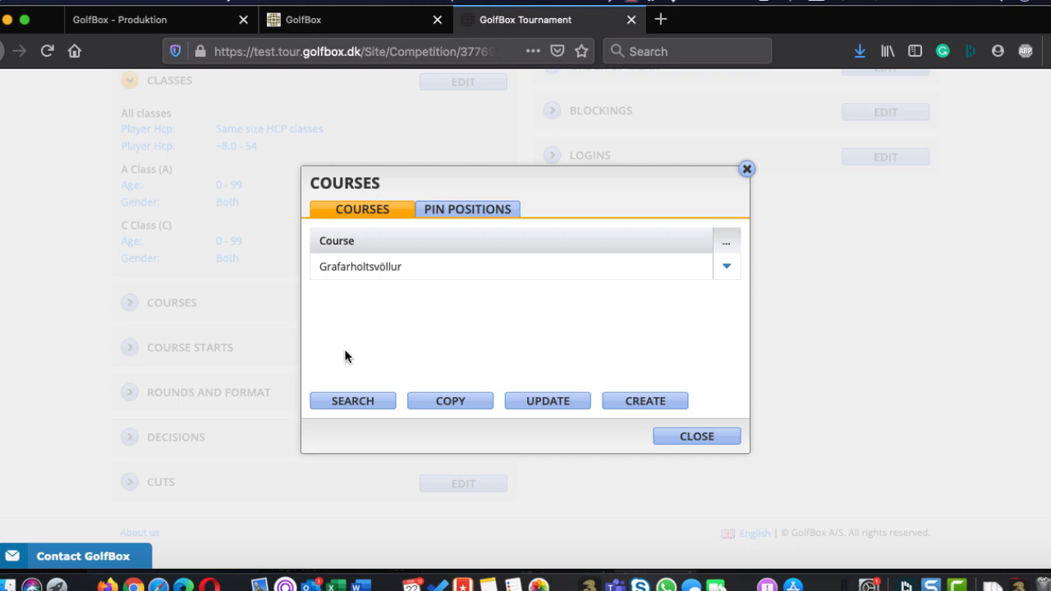
Update all courses of the competition and confirm the update
left_click(552, 406)
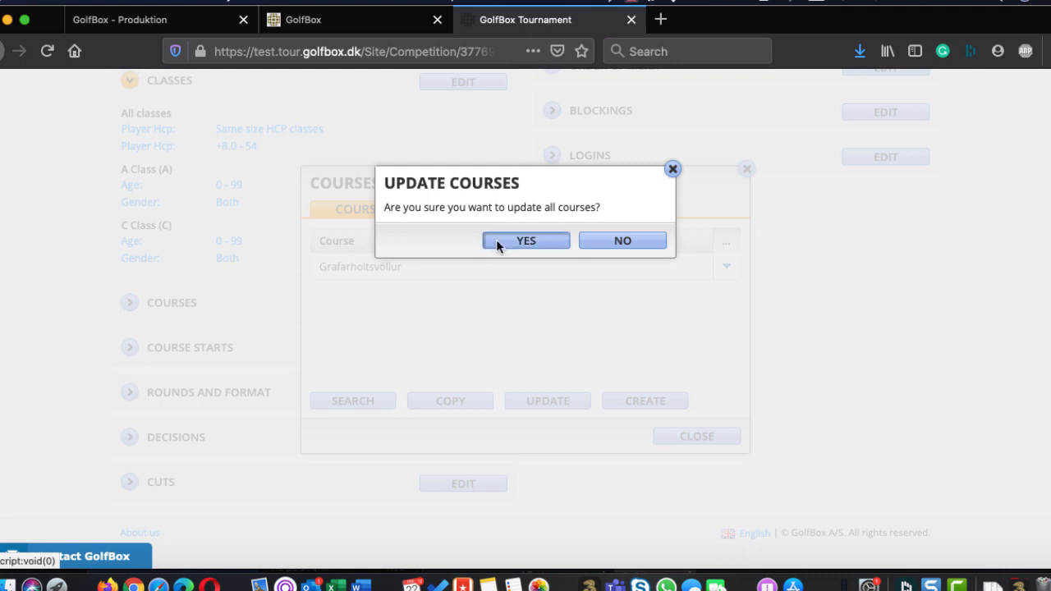
left_click(497, 243)
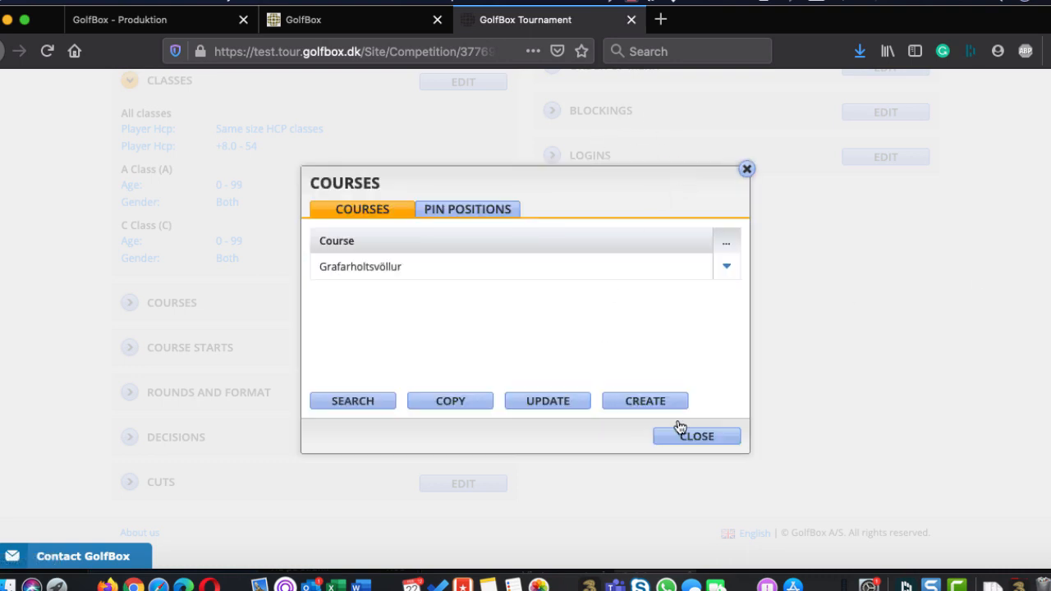
Start creating a custom course and check the course system choices, keeping USGA (Course Rating and Slope)
left_click(649, 402)
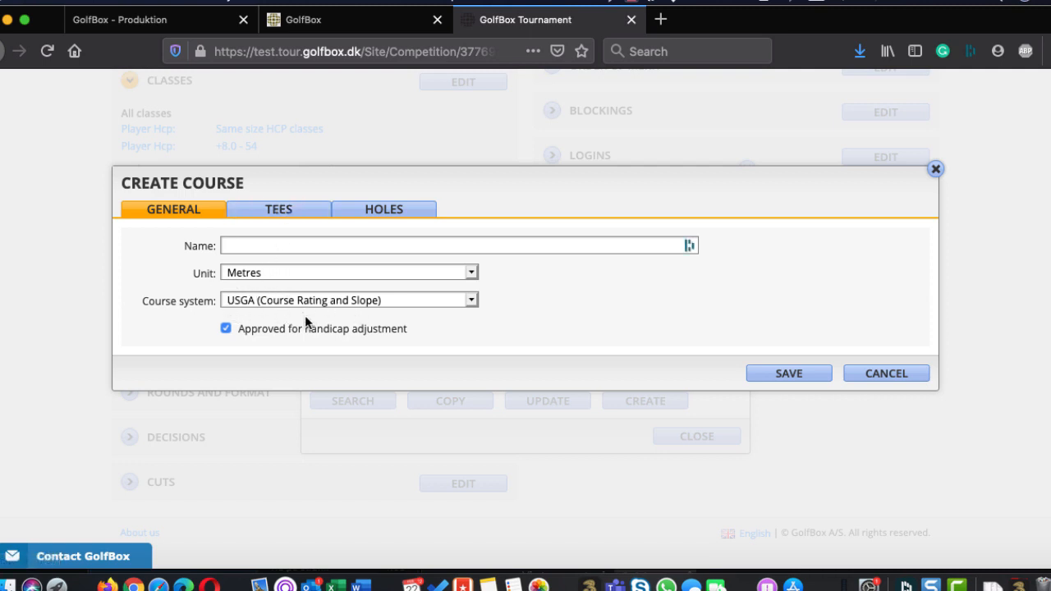
left_click(261, 302)
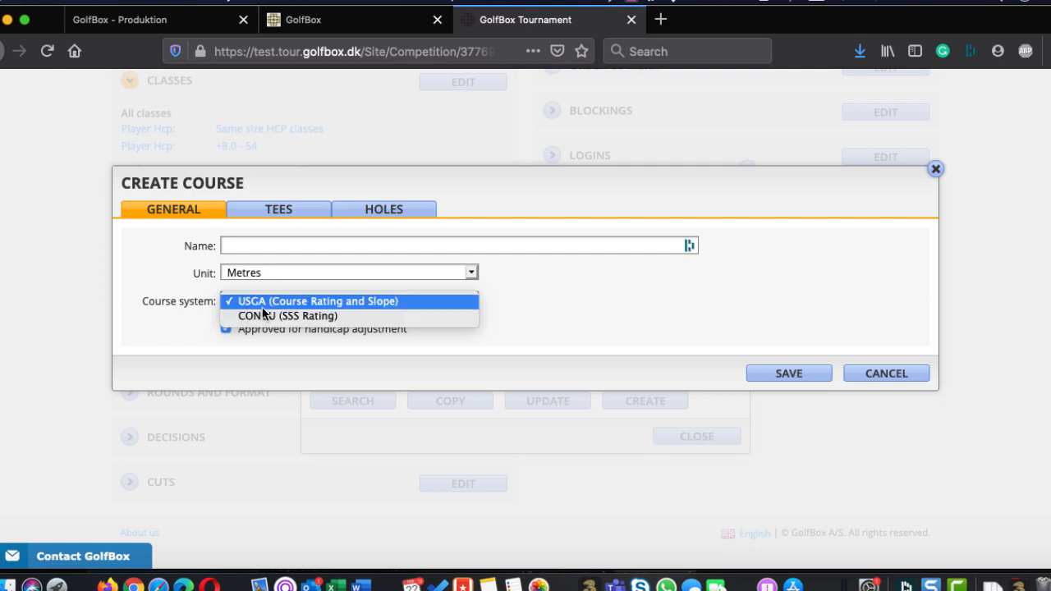
left_click(292, 247)
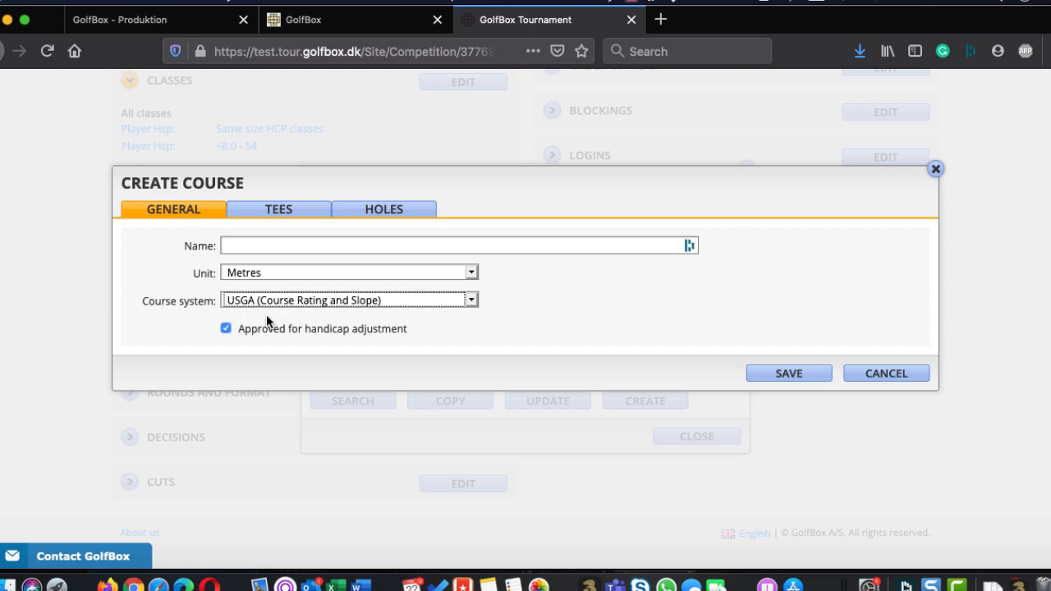
Enter a placeholder name for the custom course and check the White tee's edit options, cancelling without changes
left_click(268, 244)
type("dfjkfj")
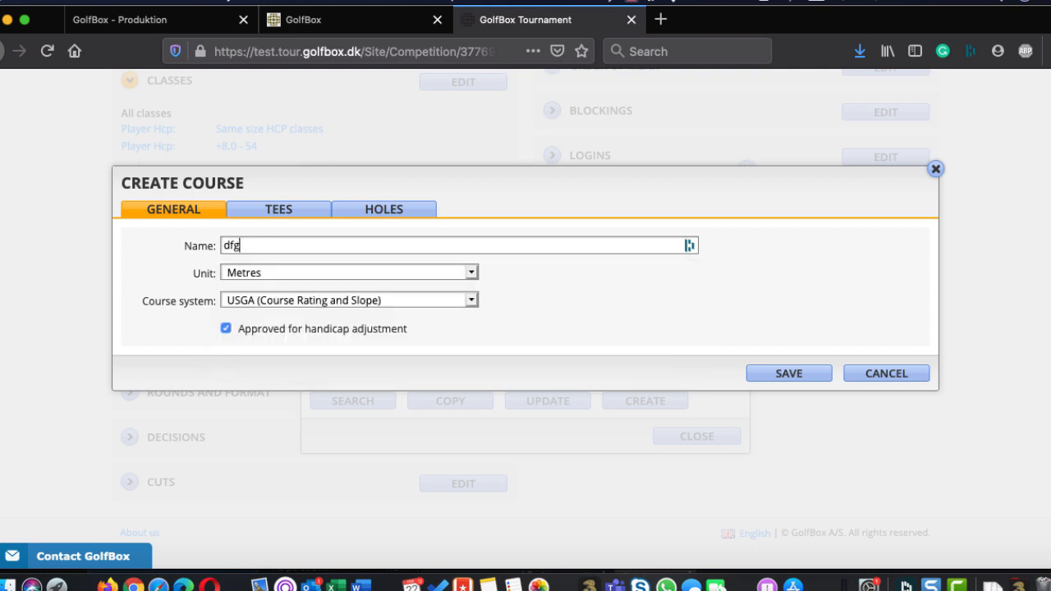
left_click(284, 215)
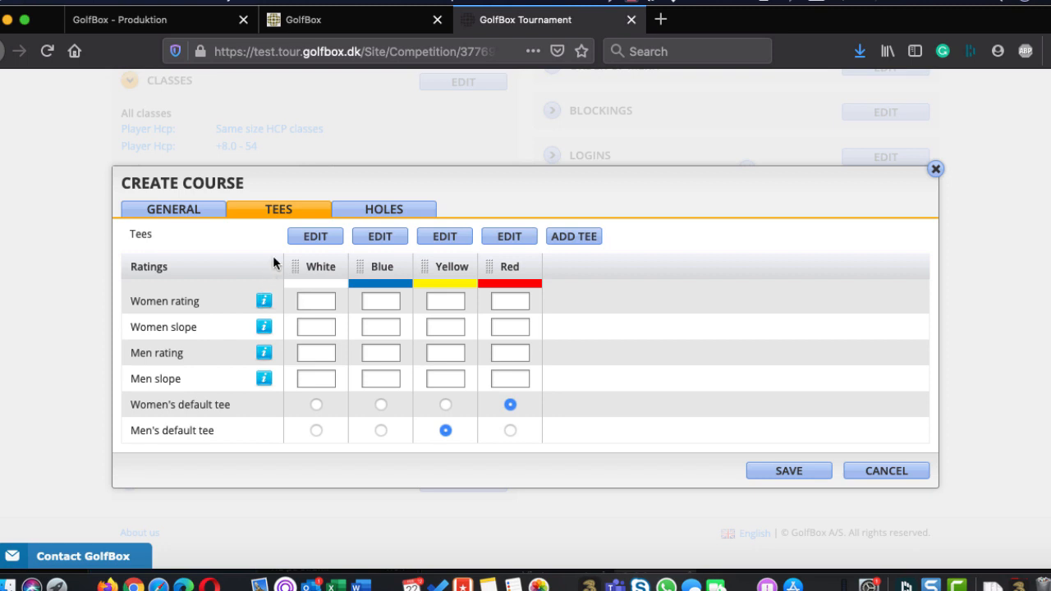
left_click(310, 240)
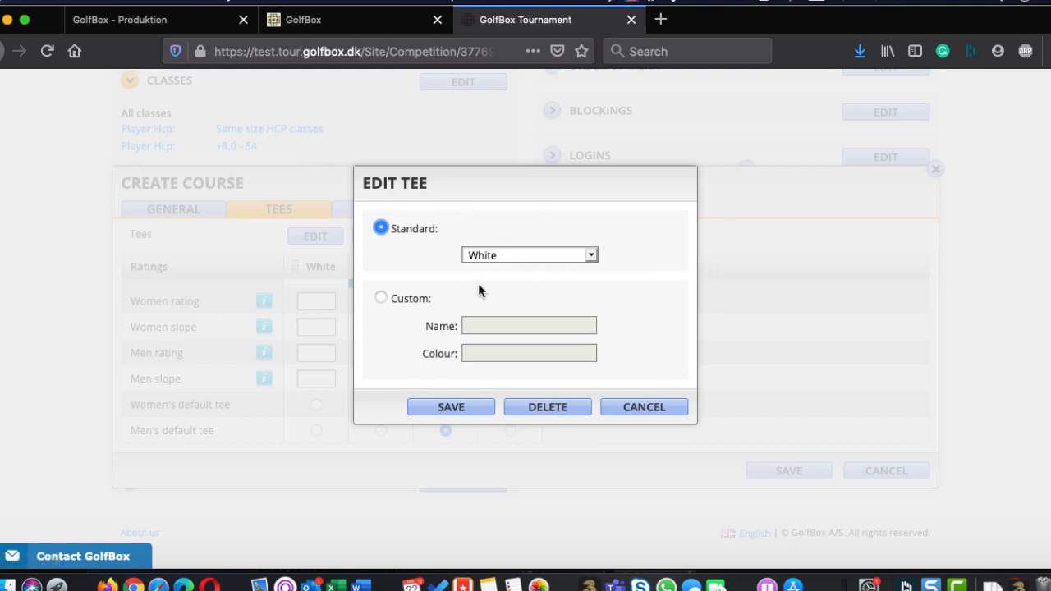
left_click(644, 407)
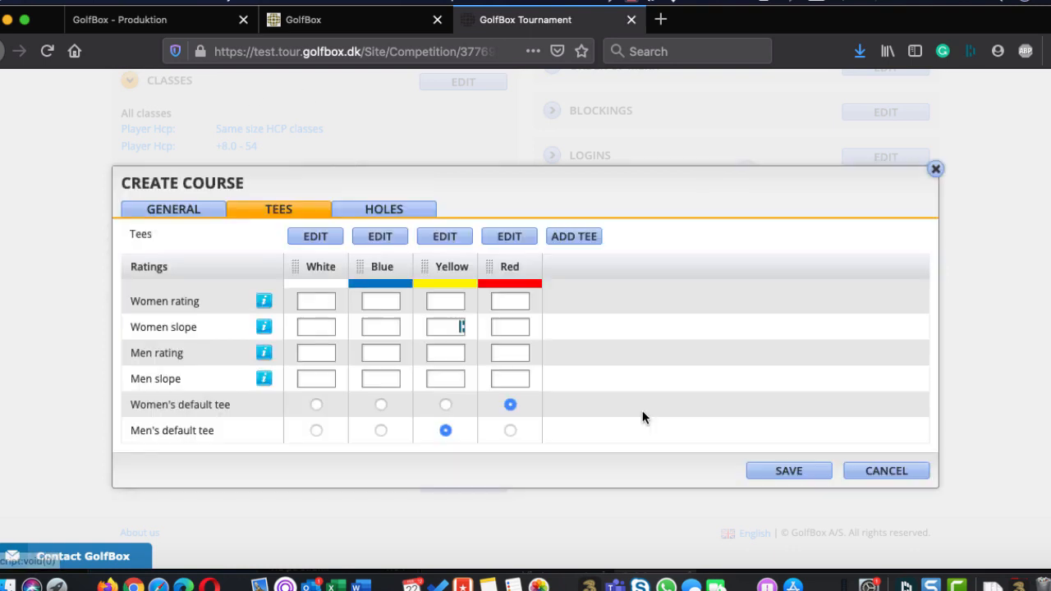
Examine the custom course's hole table, covering name, time, par, index and the length per tee for all 18 holes
left_click(385, 216)
scroll(289, 365, "down", 2)
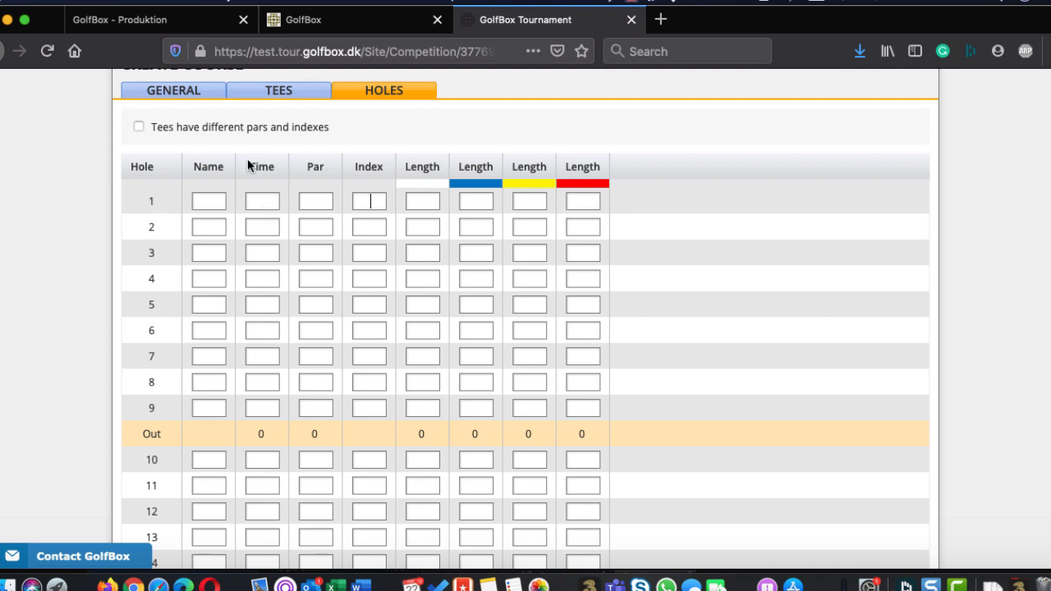
scroll(320, 278, "up", 1)
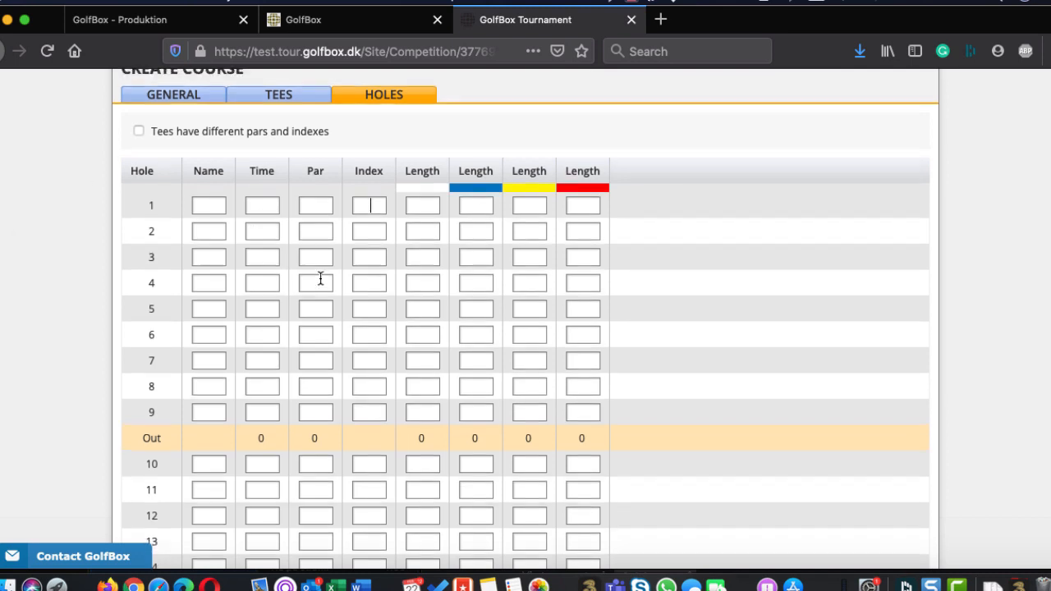
left_click(268, 207)
scroll(267, 206, "up", 1)
scroll(270, 214, "down", 2)
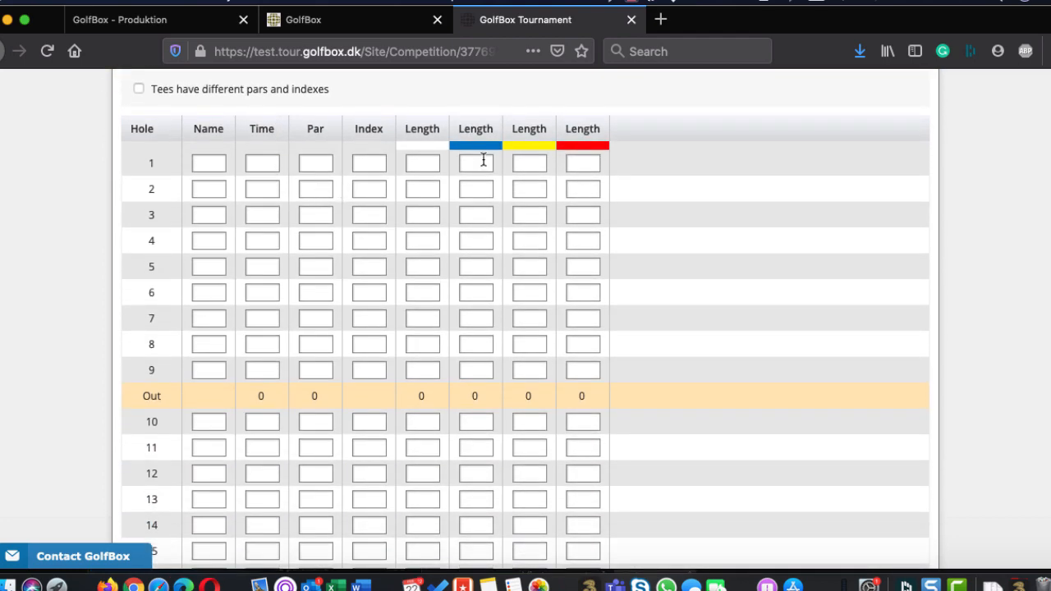
scroll(458, 484, "down", 5)
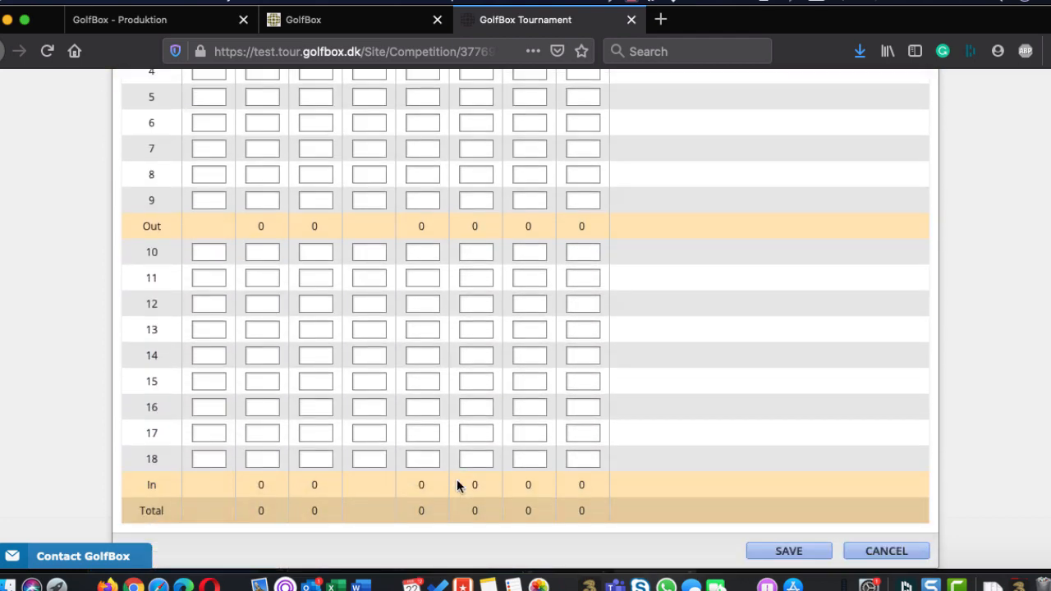
scroll(457, 484, "up", 9)
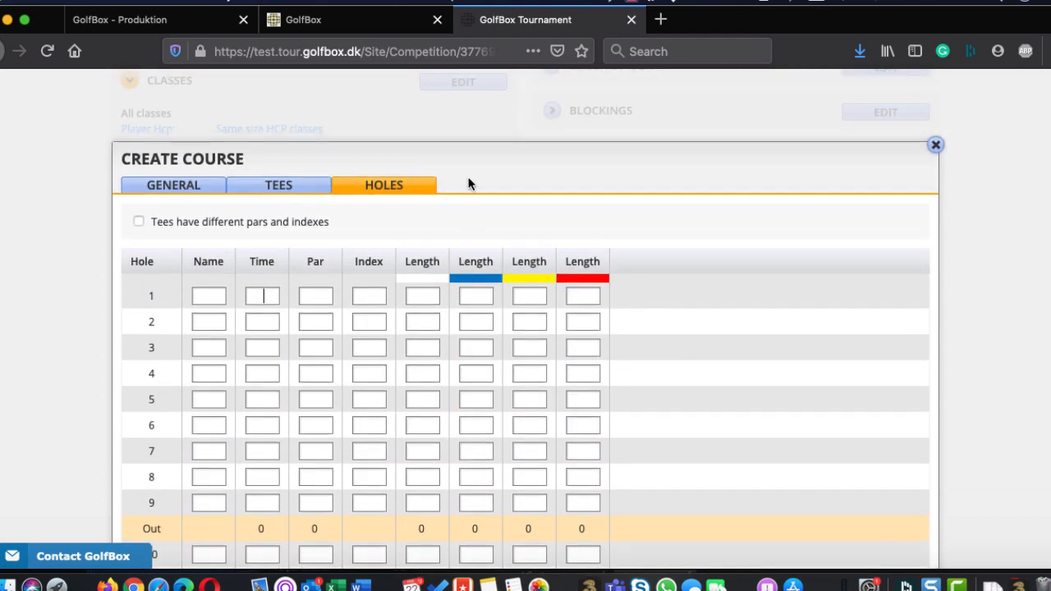
scroll(424, 300, "up", 1)
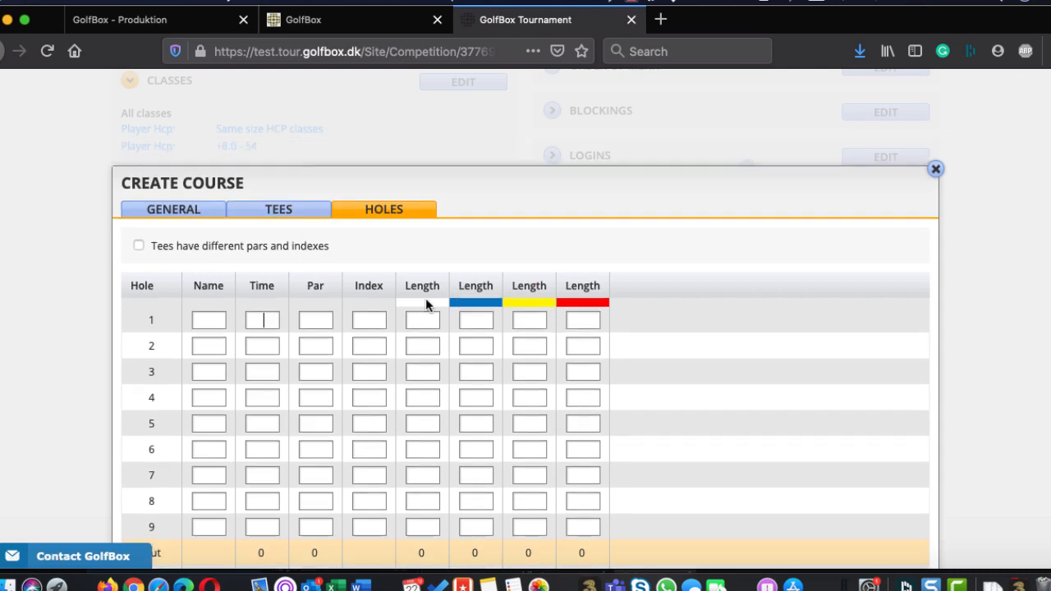
Look at the tee ratings once more, discard the custom course and close the competition's course list
left_click(281, 211)
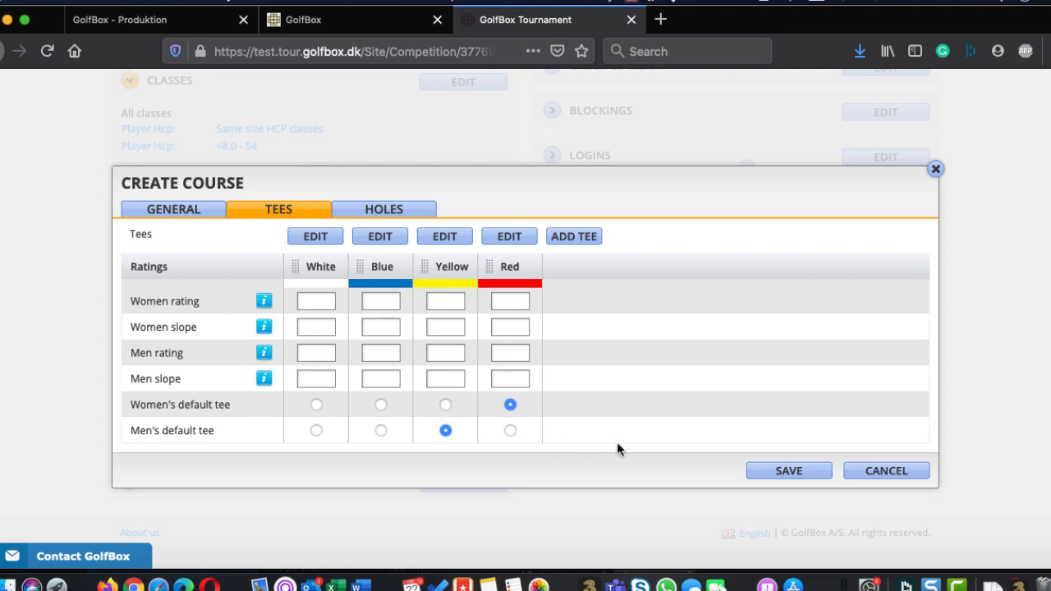
left_click(876, 470)
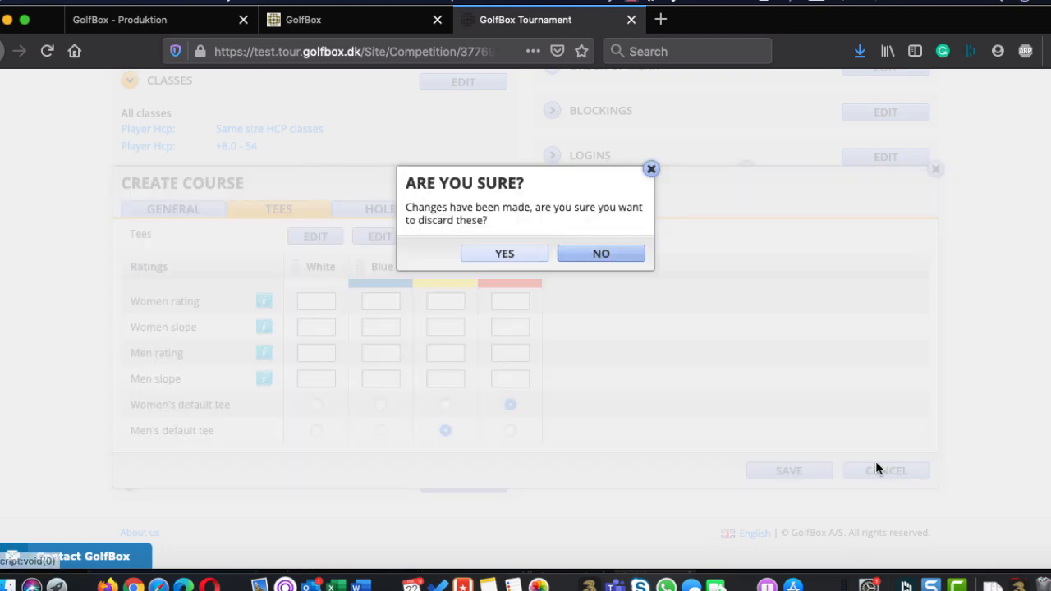
left_click(497, 251)
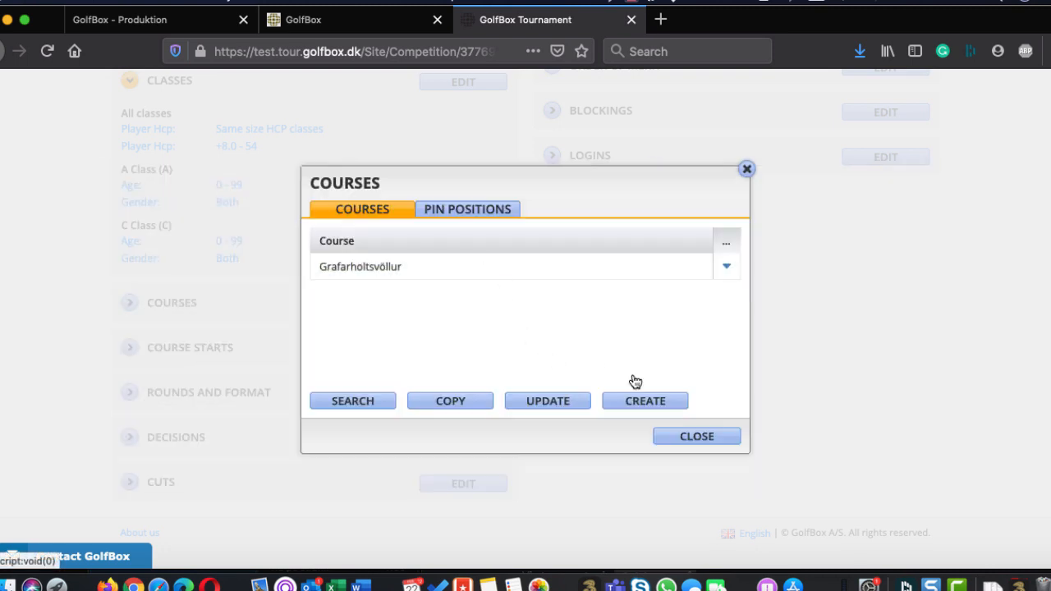
left_click(697, 441)
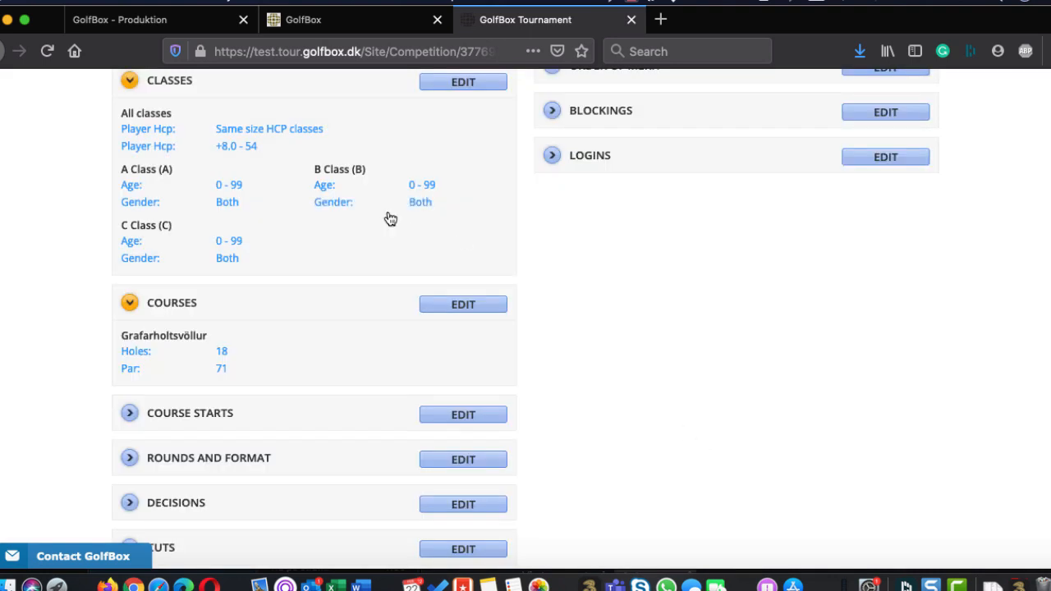
Add a course start for Grafarholtsvöllur on 22/02/2020 at 09:00 and close the course starts
scroll(605, 402, "down", 2)
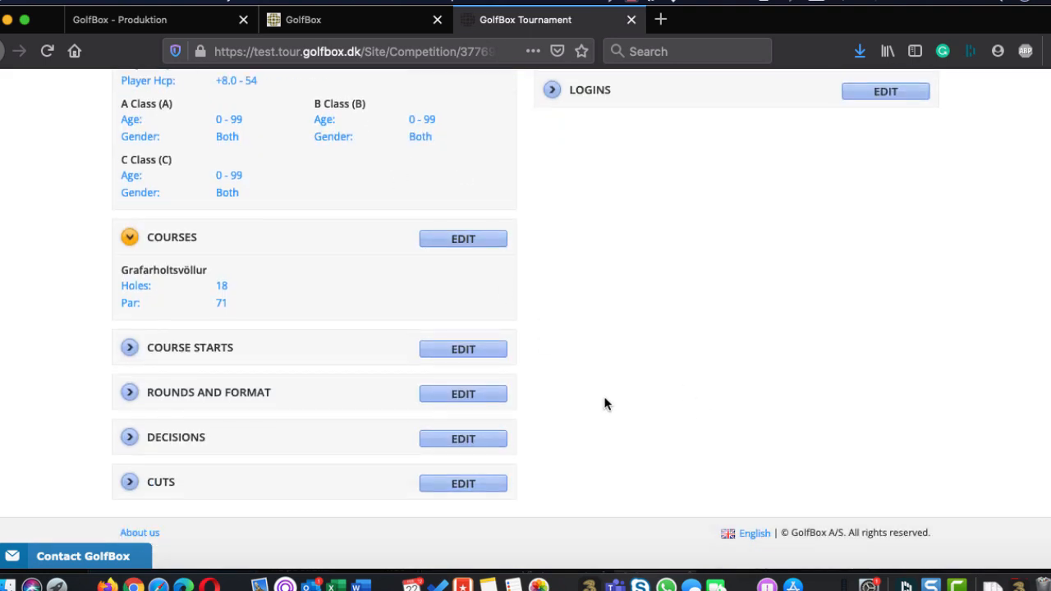
left_click(129, 347)
left_click(467, 353)
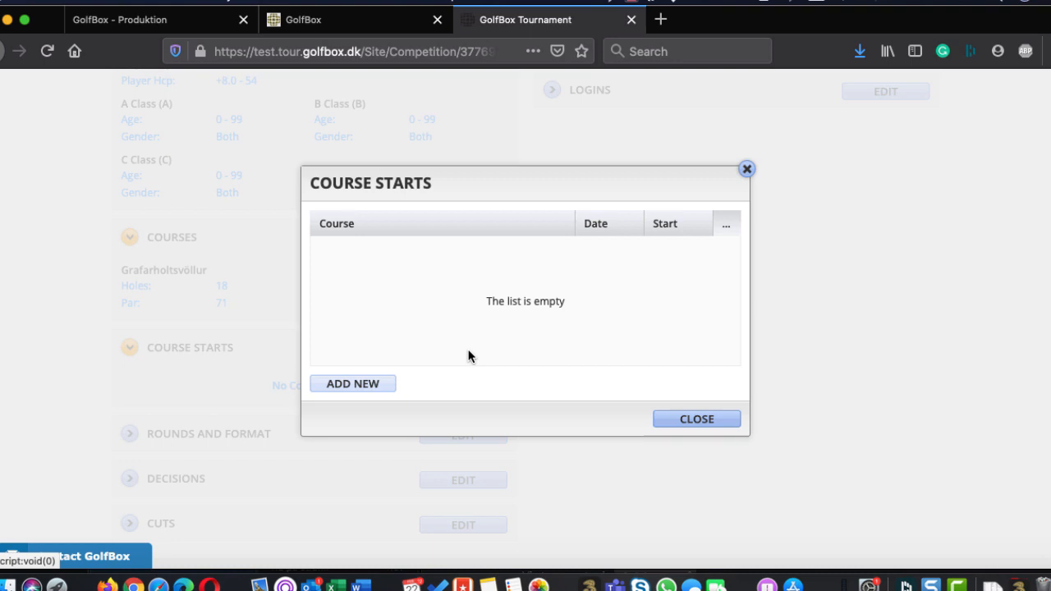
left_click(361, 383)
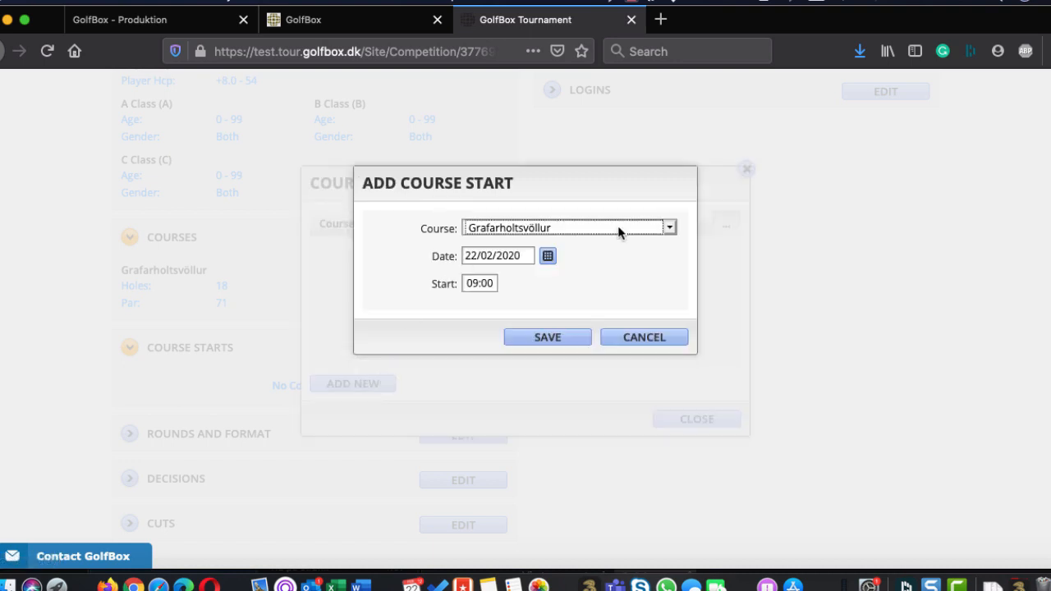
left_click(469, 284)
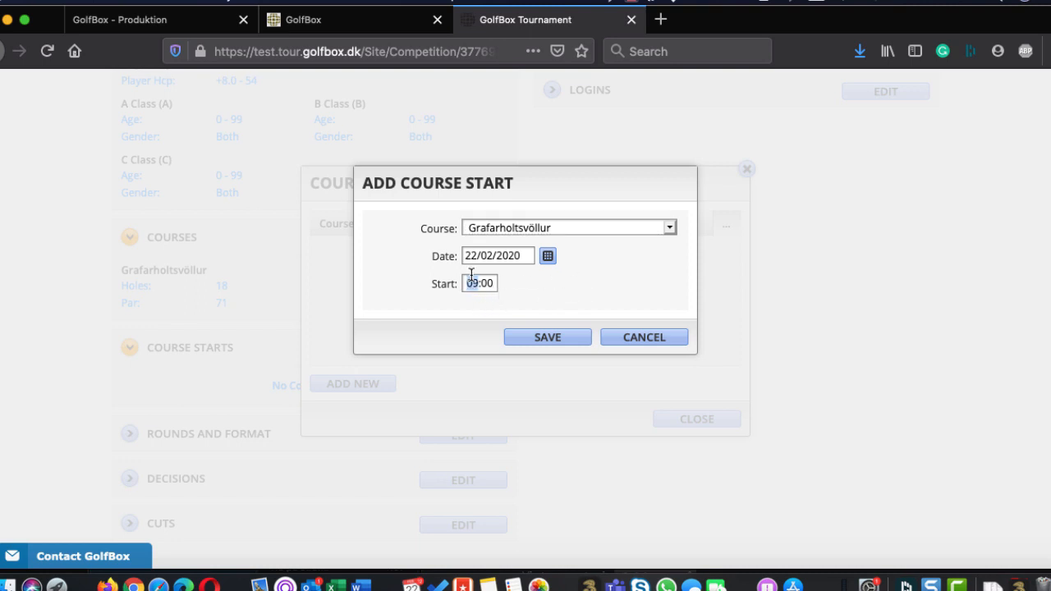
left_click(547, 256)
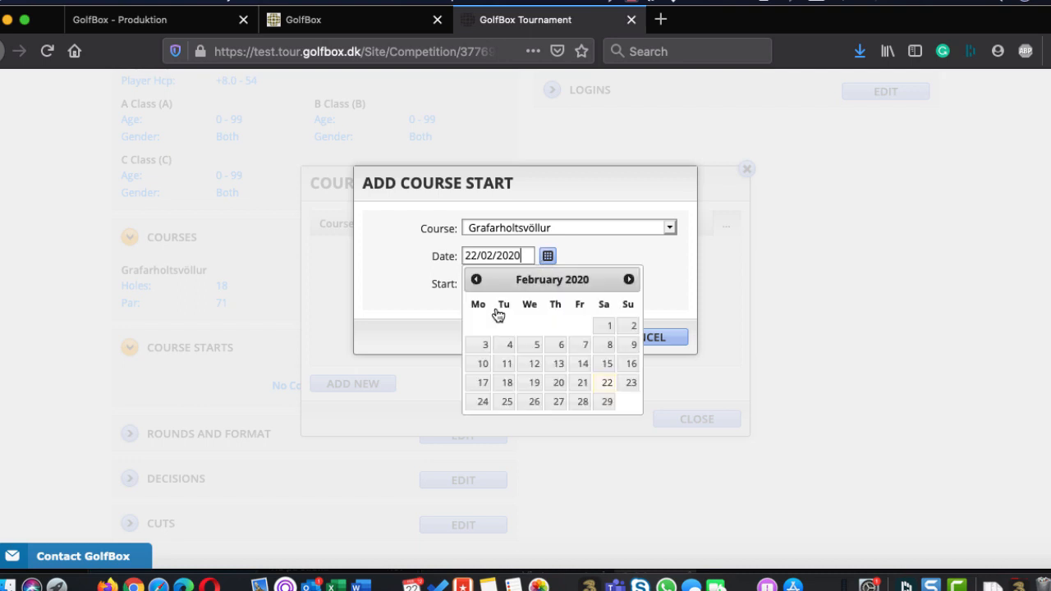
left_click(594, 211)
left_click(544, 336)
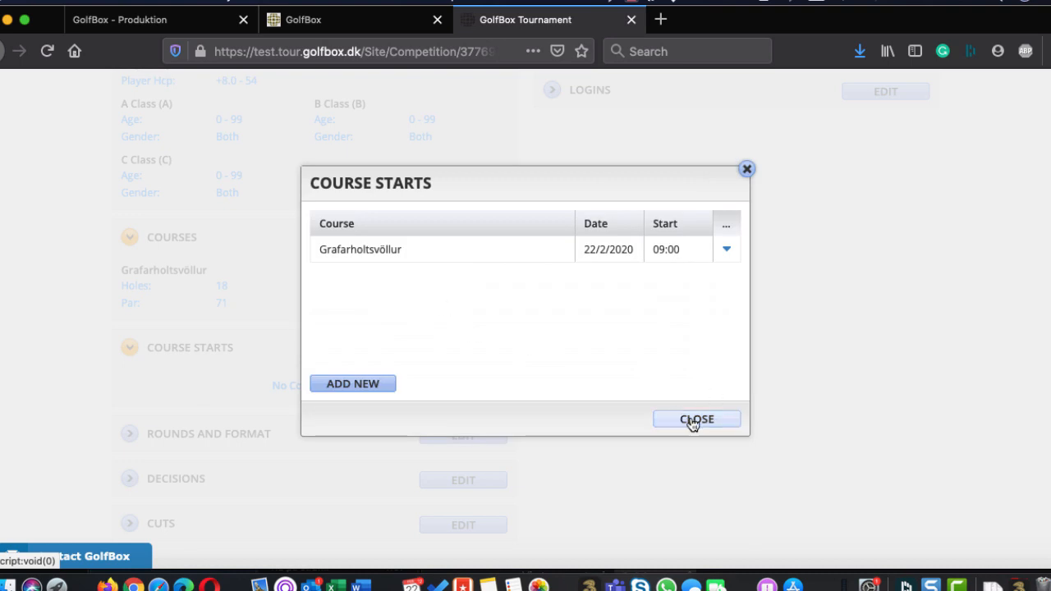
left_click(692, 420)
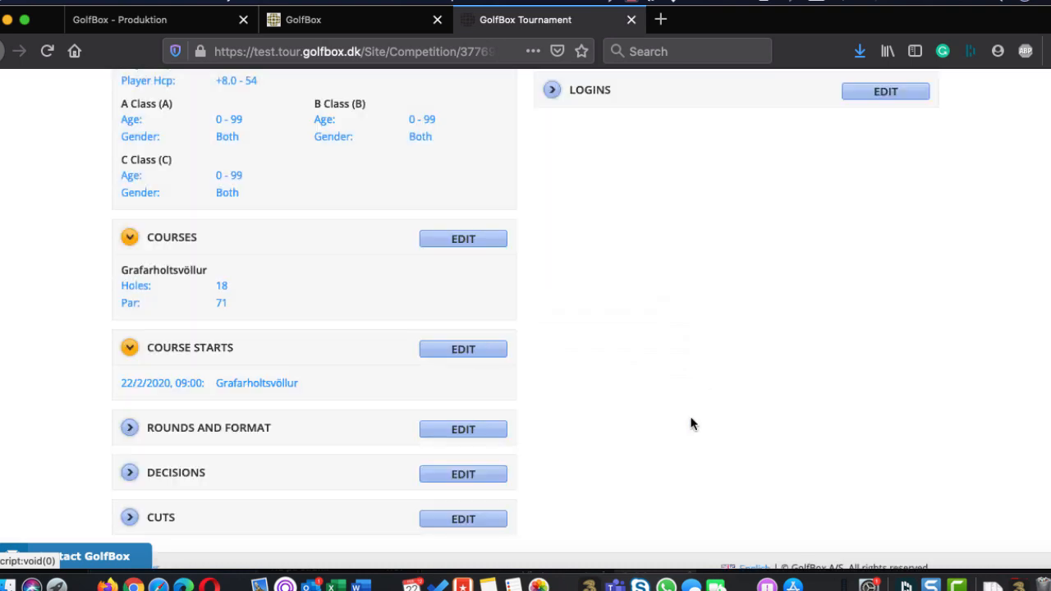
Set the round format for all classes to Maximum Score - Single and check the max score choices, keeping Double par
scroll(691, 423, "down", 1)
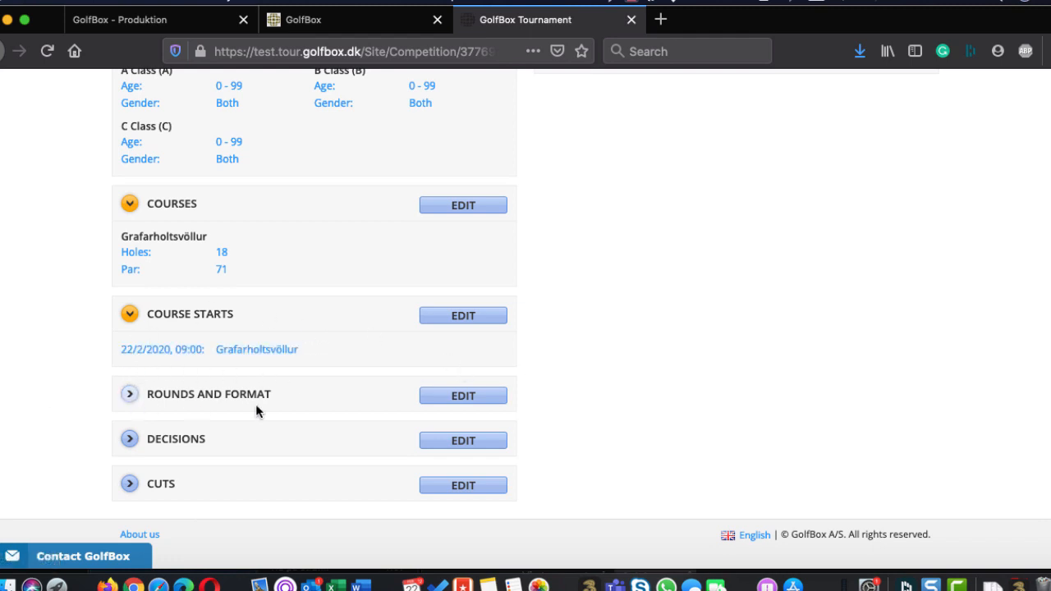
left_click(425, 401)
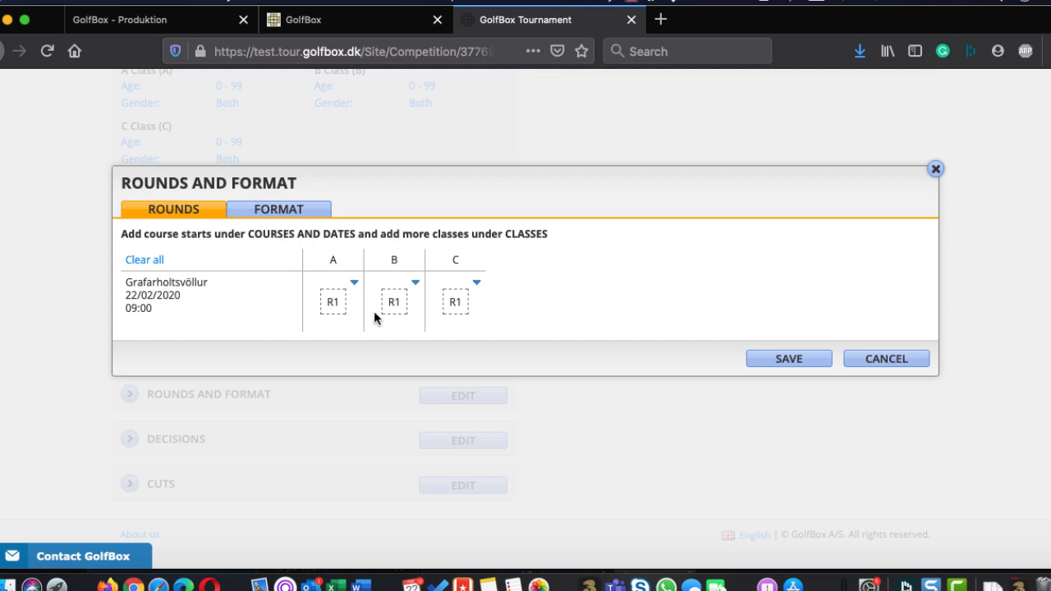
left_click(282, 212)
scroll(519, 199, "down", 4)
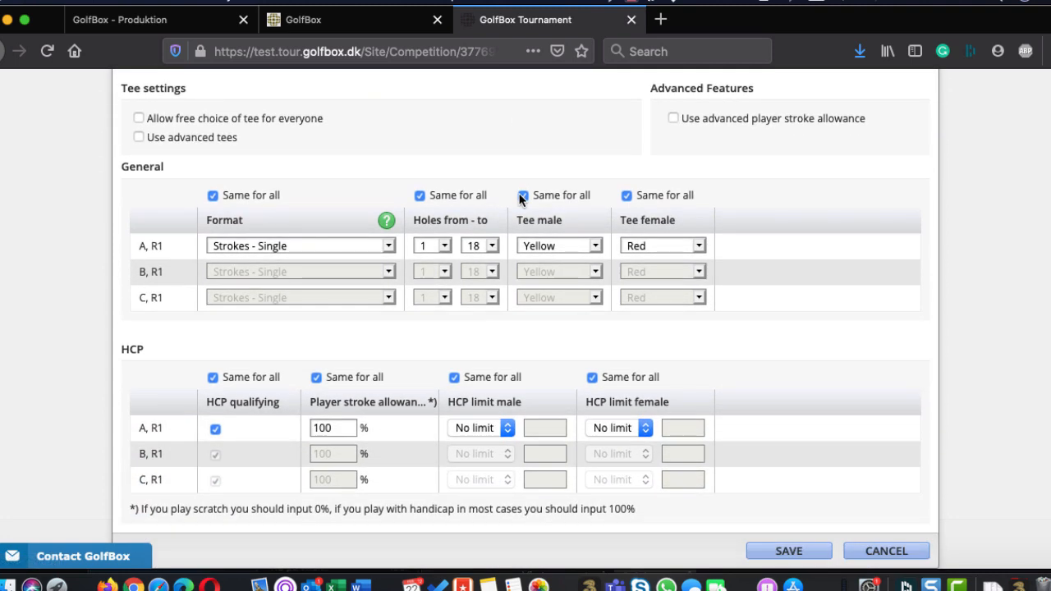
left_click(282, 247)
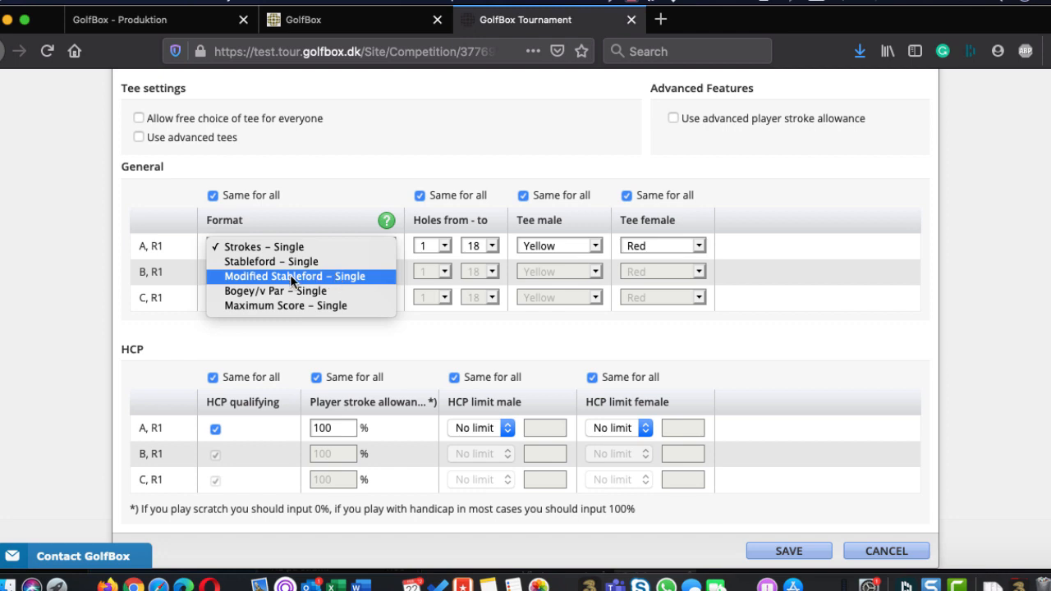
left_click(359, 306)
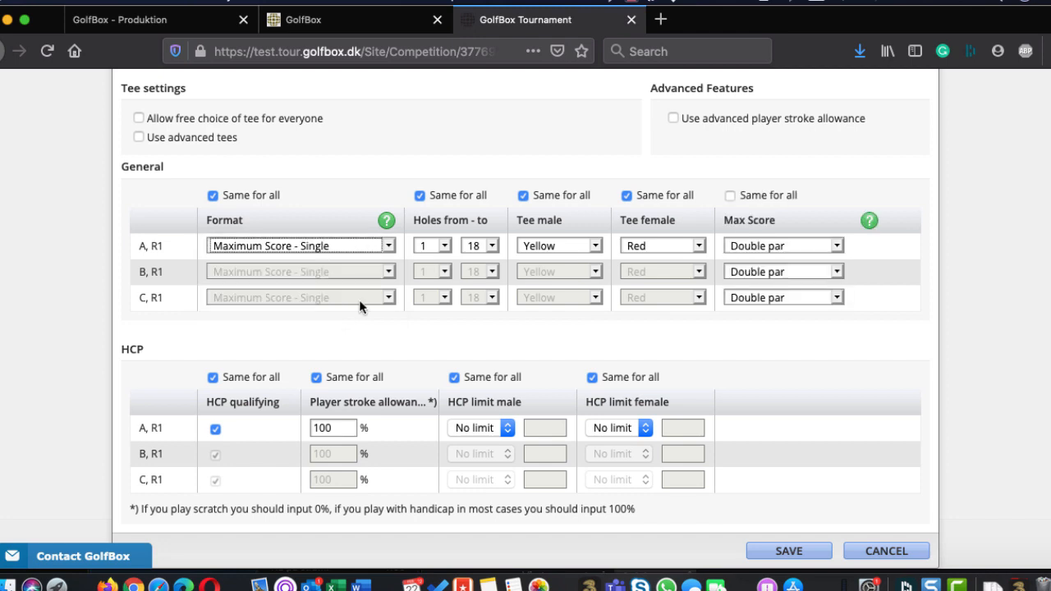
left_click(731, 246)
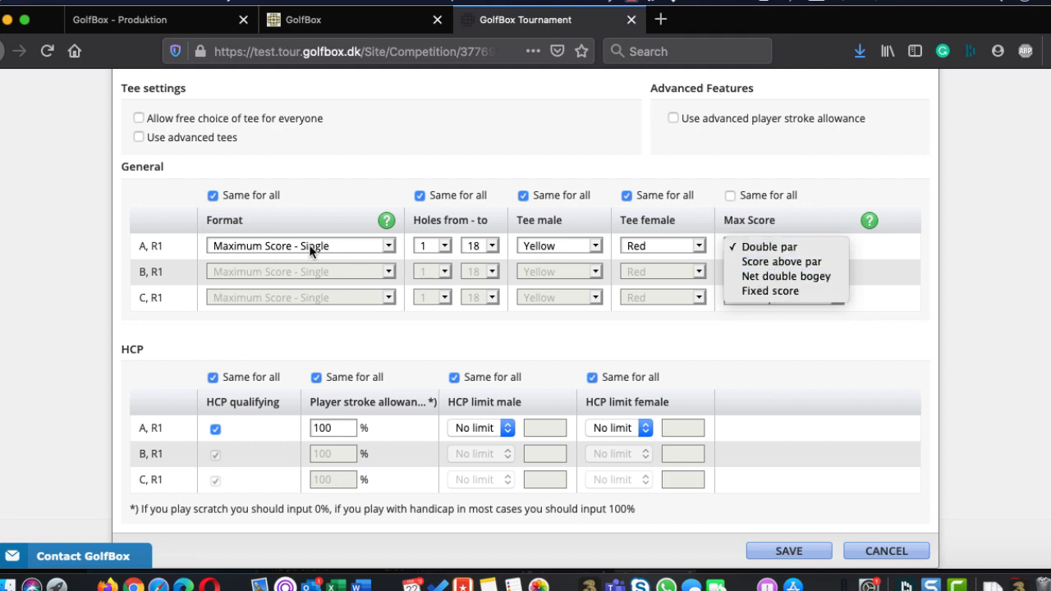
left_click(350, 138)
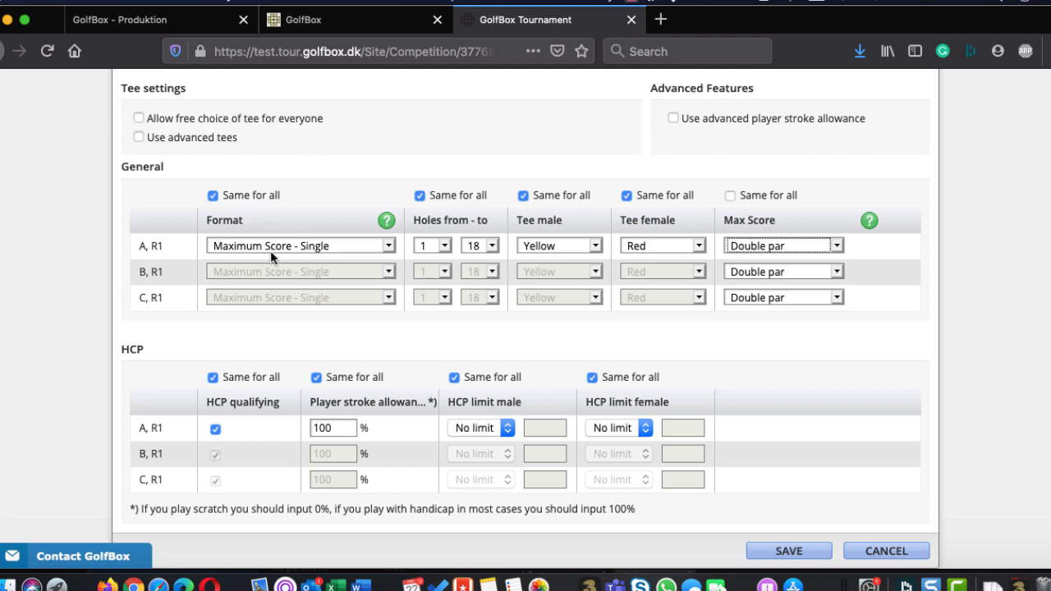
Allow a separate format per class, with Strokes - Single for class A and Stableford - Single for classes B and C
scroll(271, 252, "up", 2)
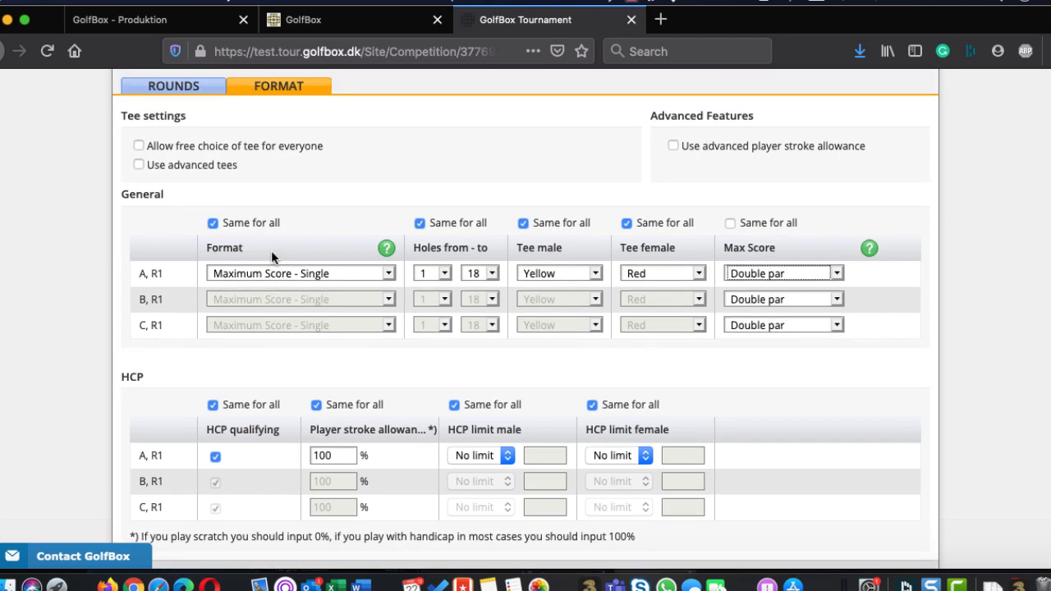
scroll(245, 379, "down", 2)
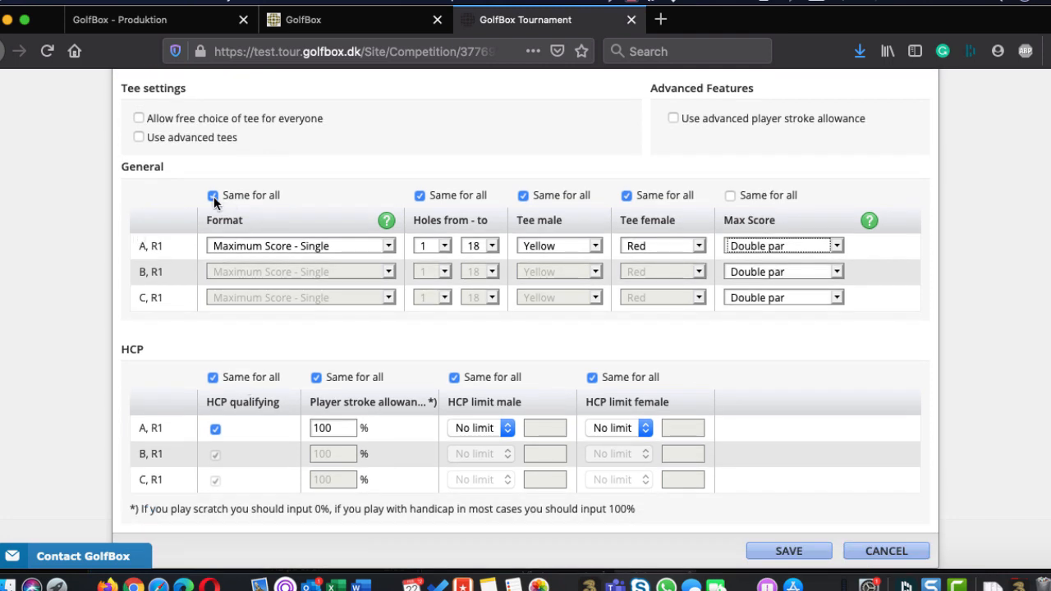
left_click(213, 196)
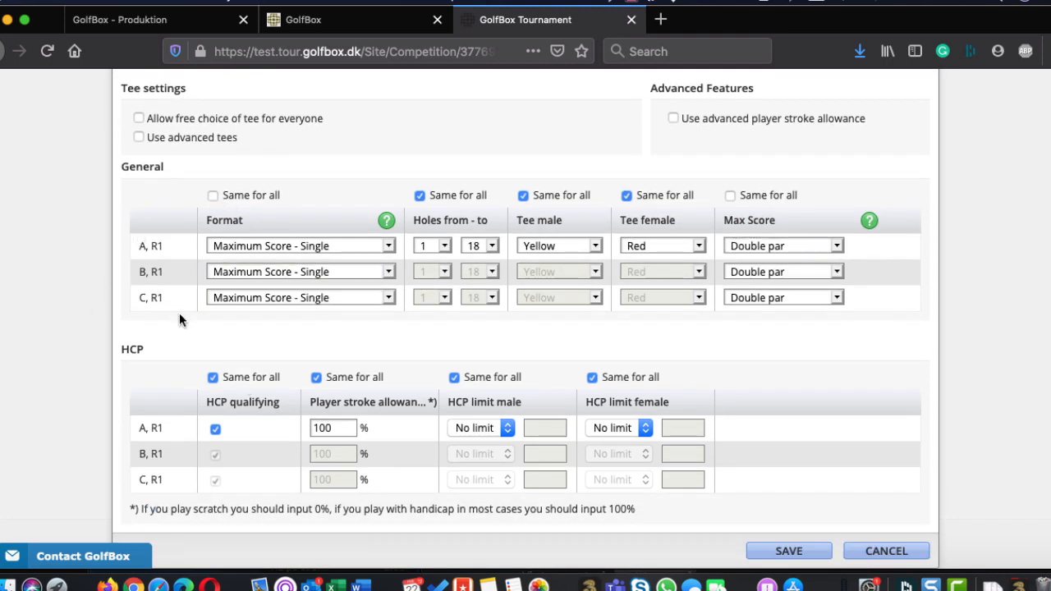
left_click(248, 271)
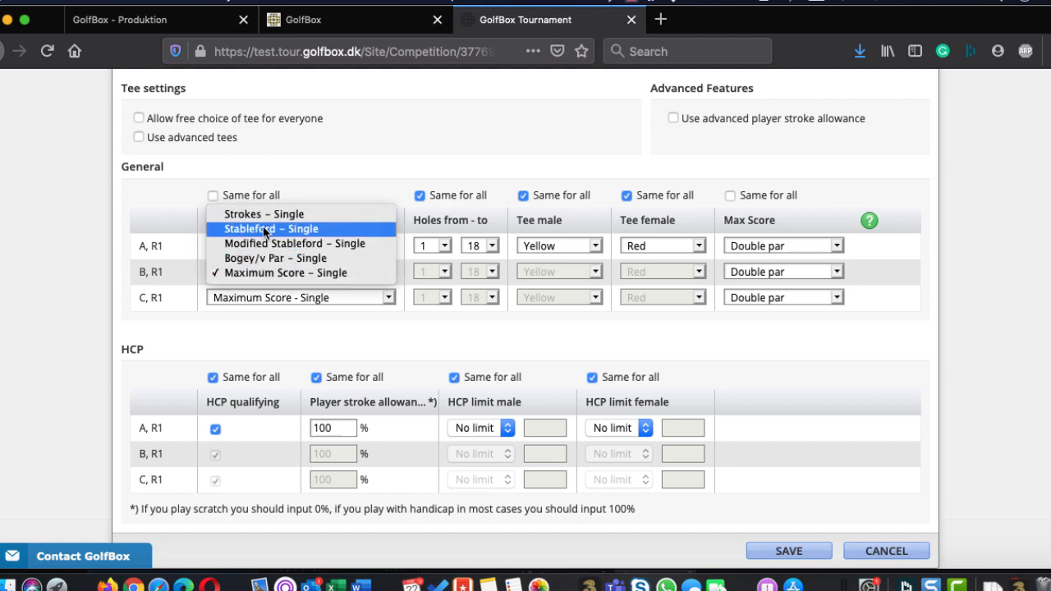
left_click(263, 229)
left_click(250, 297)
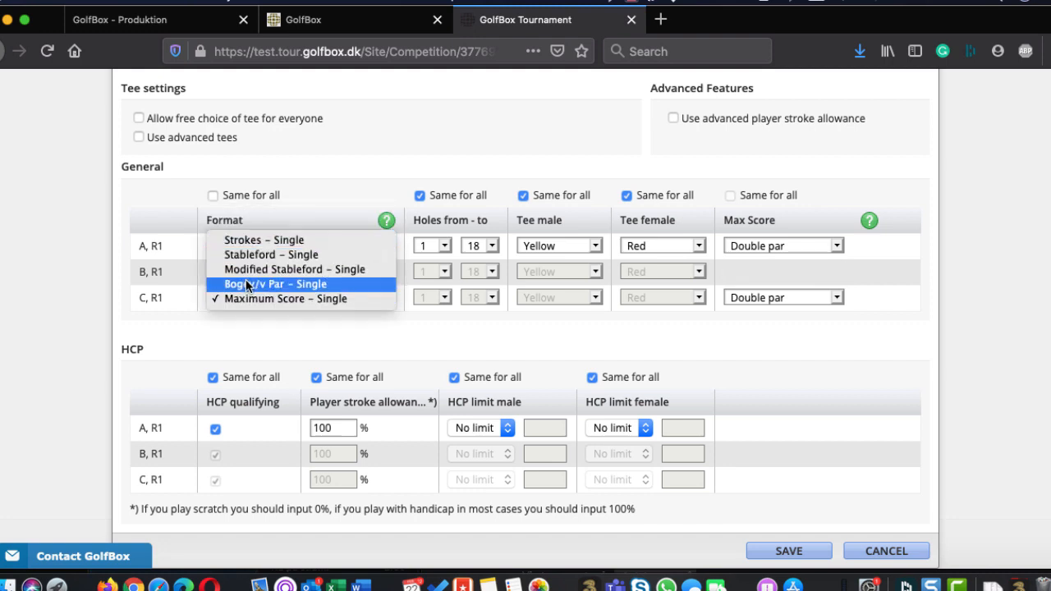
left_click(249, 255)
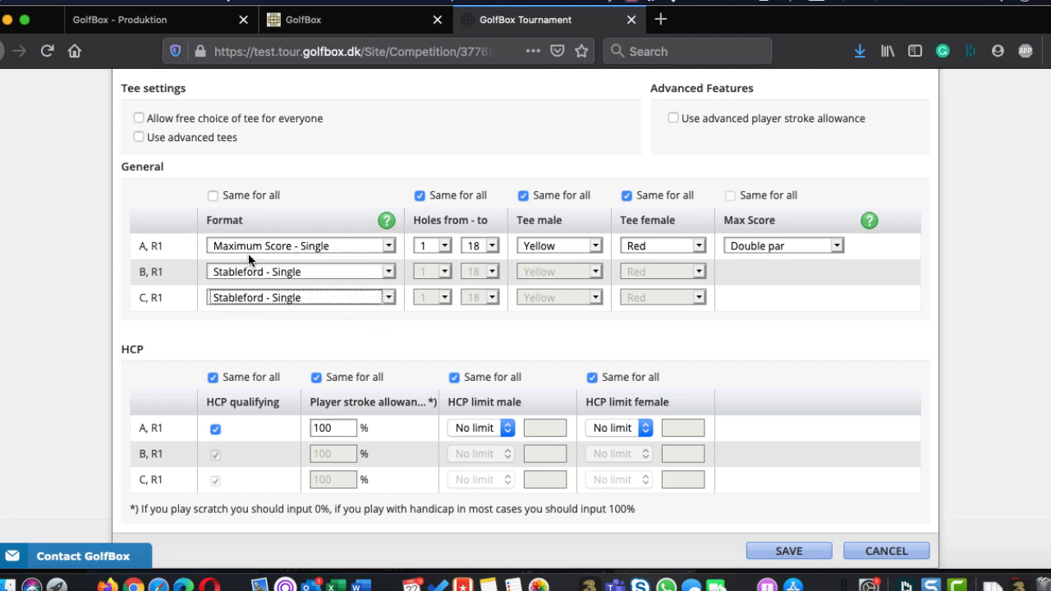
left_click(238, 247)
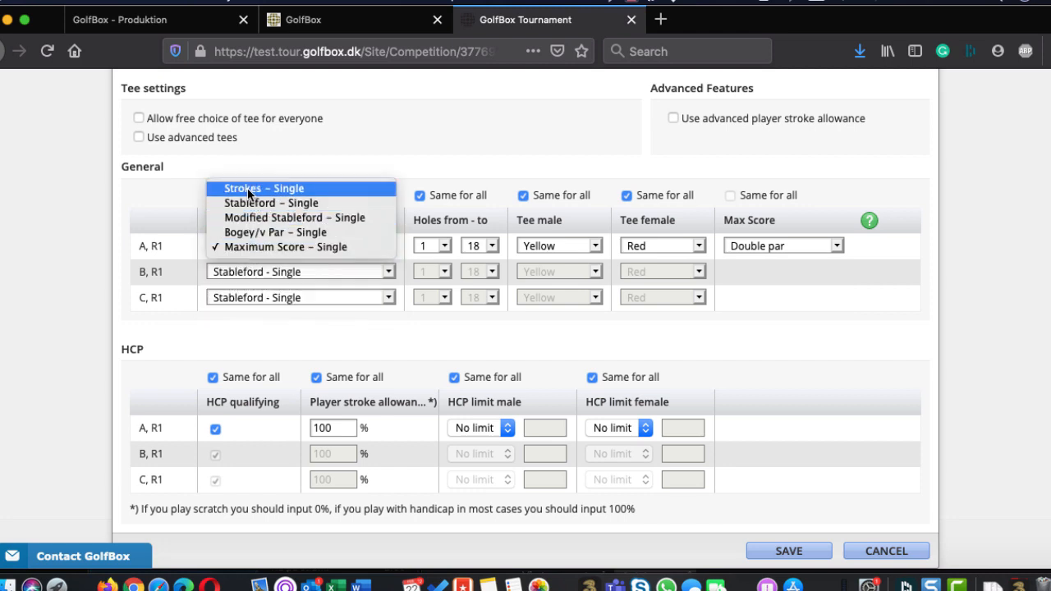
left_click(247, 188)
Change class C's format to Maximum Score - Single with Net double bogey as its max score
left_click(238, 271)
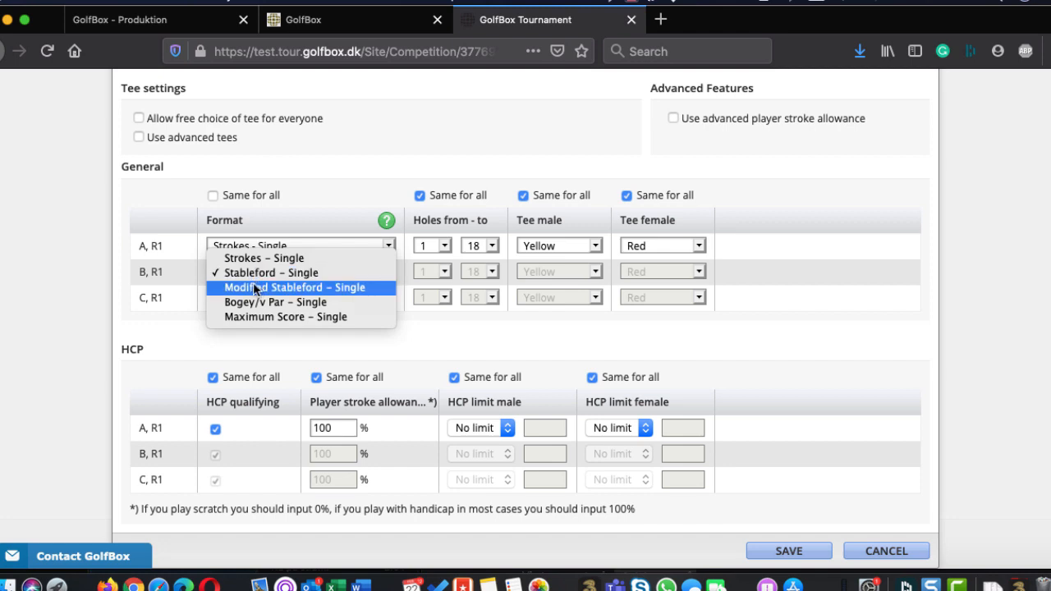
left_click(178, 349)
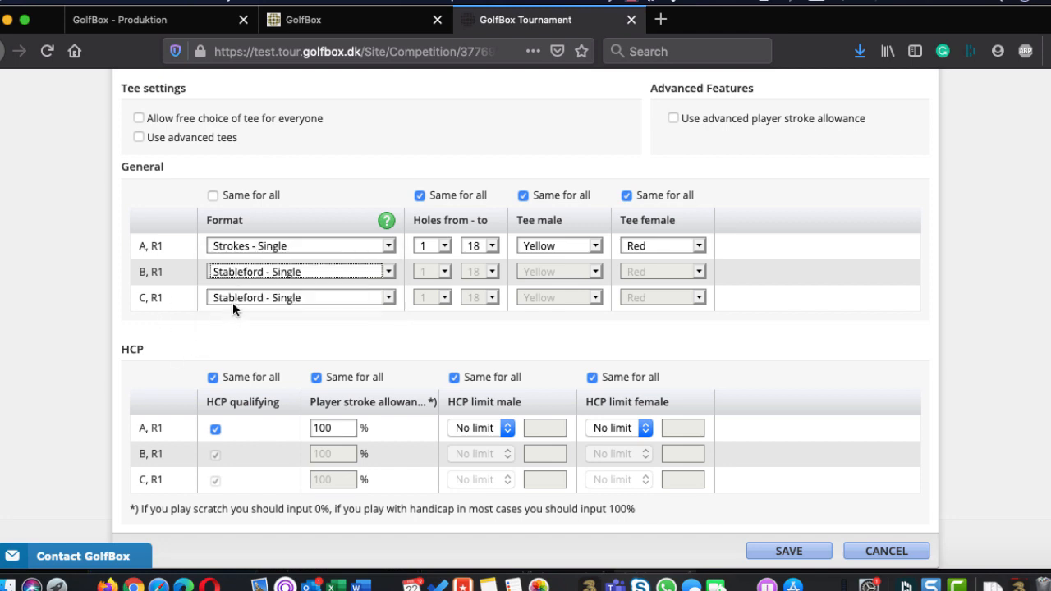
left_click(234, 271)
left_click(233, 342)
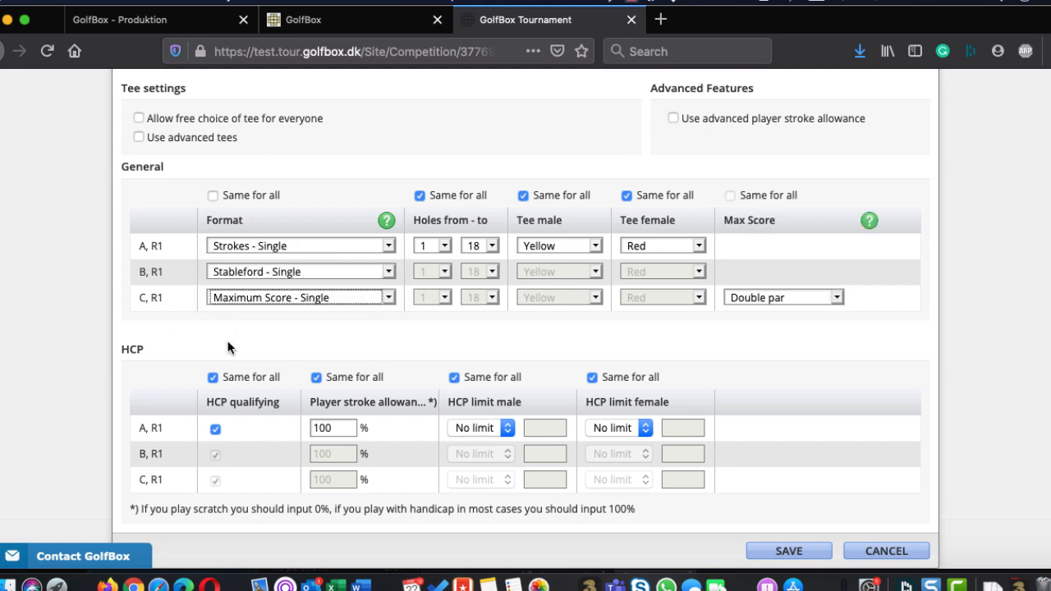
left_click(763, 297)
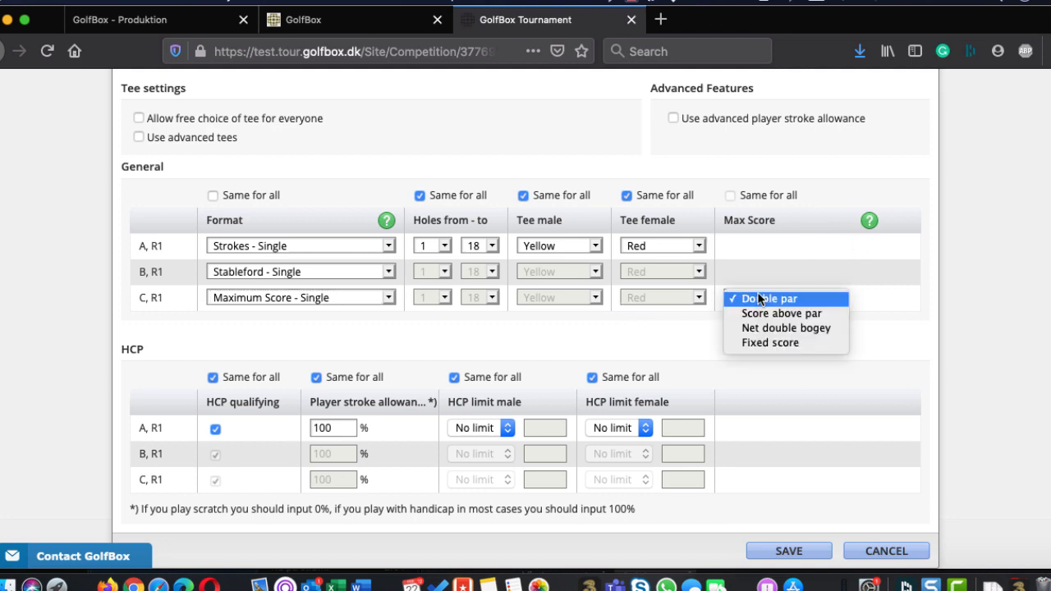
left_click(743, 330)
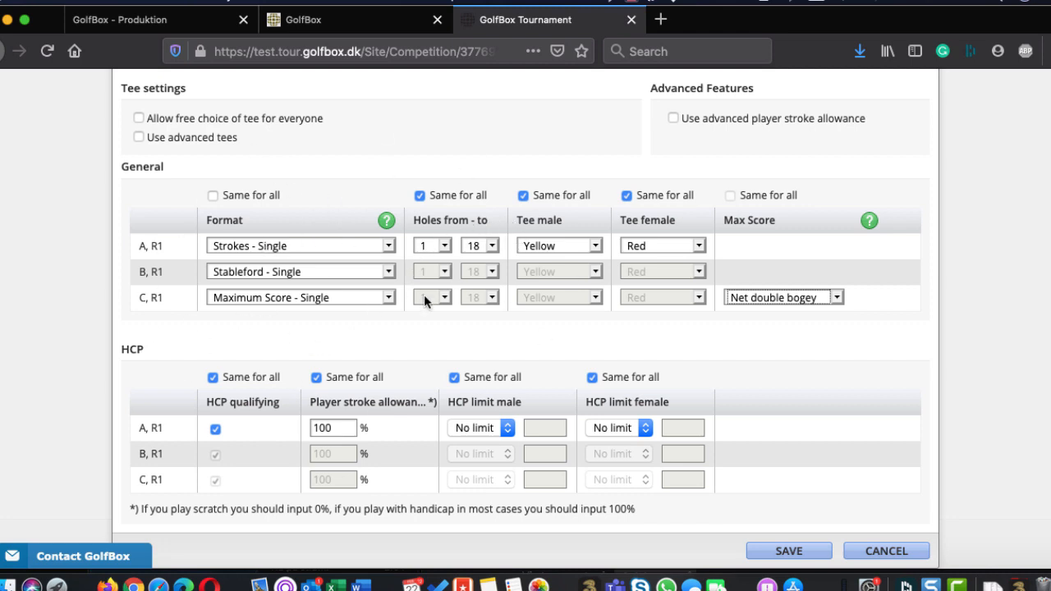
Allow a separate male tee per class and set class A's male tee to White
left_click(541, 248)
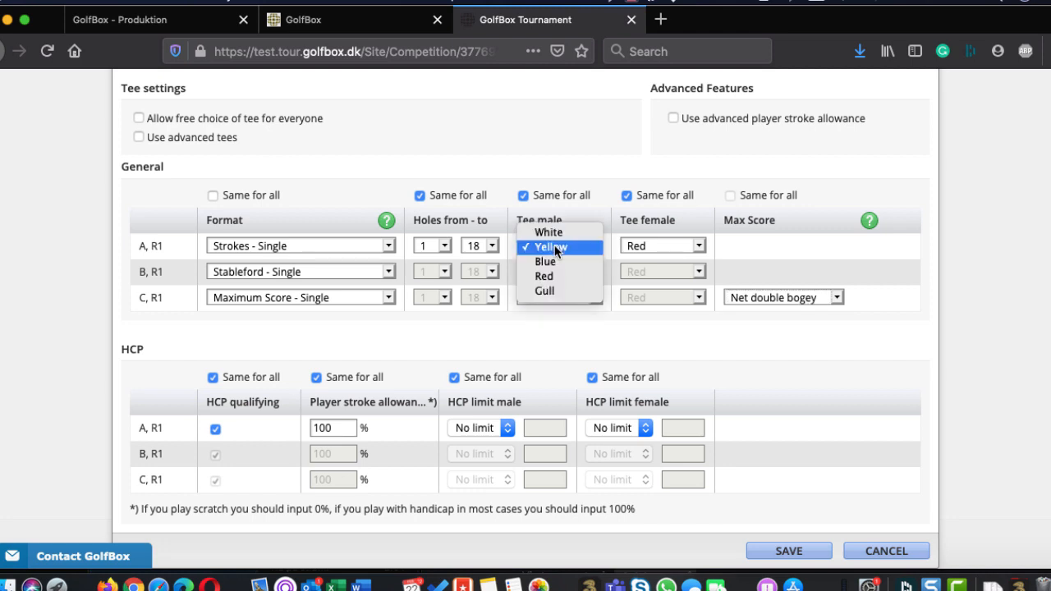
left_click(528, 192)
left_click(528, 193)
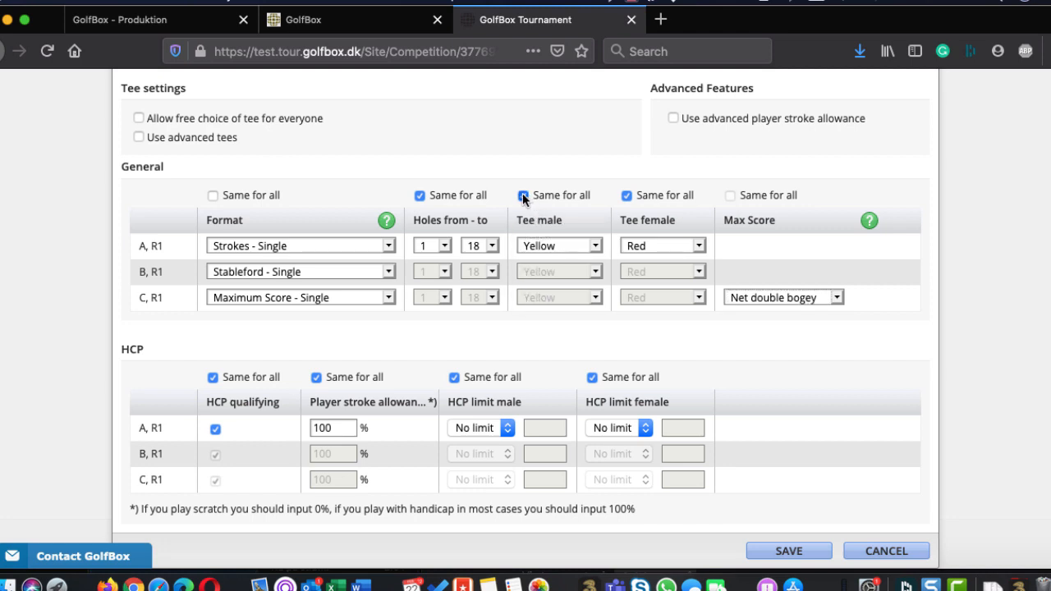
left_click(539, 242)
left_click(544, 234)
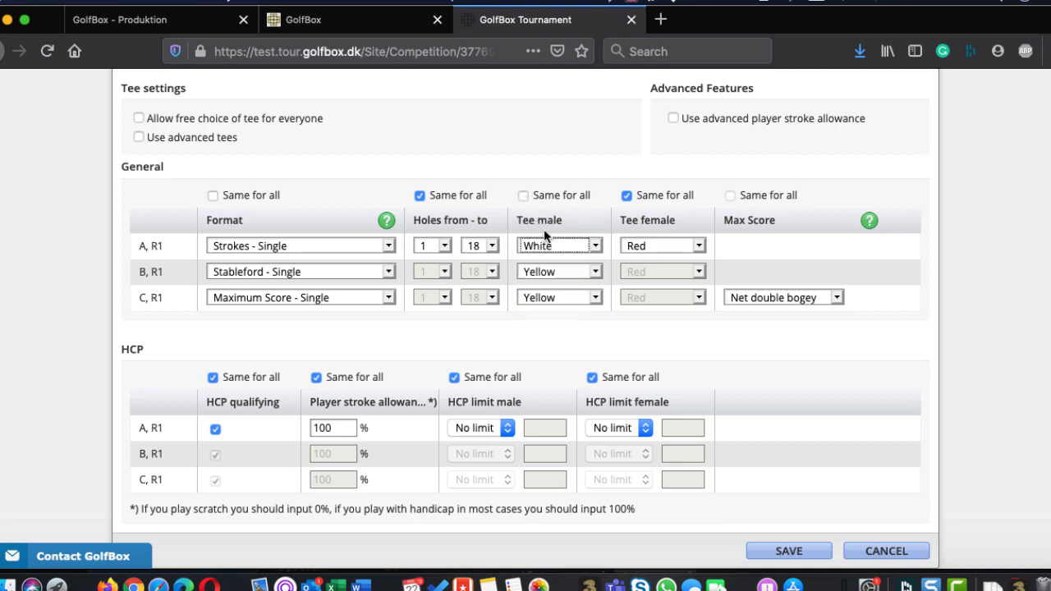
Allow a separate female tee per class, with Blue for class A and Red for classes B and C
left_click(653, 244)
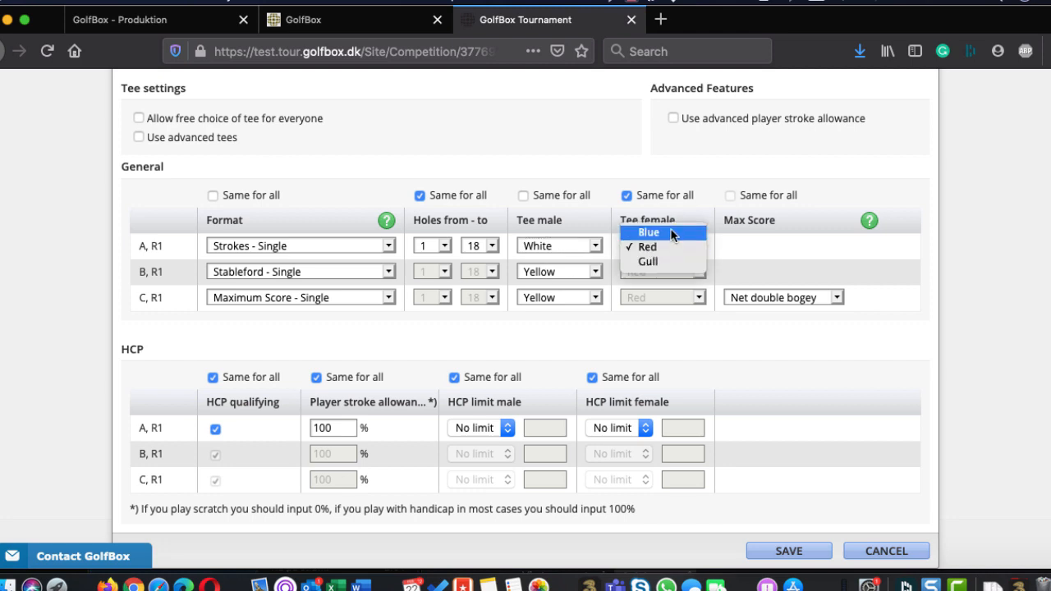
left_click(671, 229)
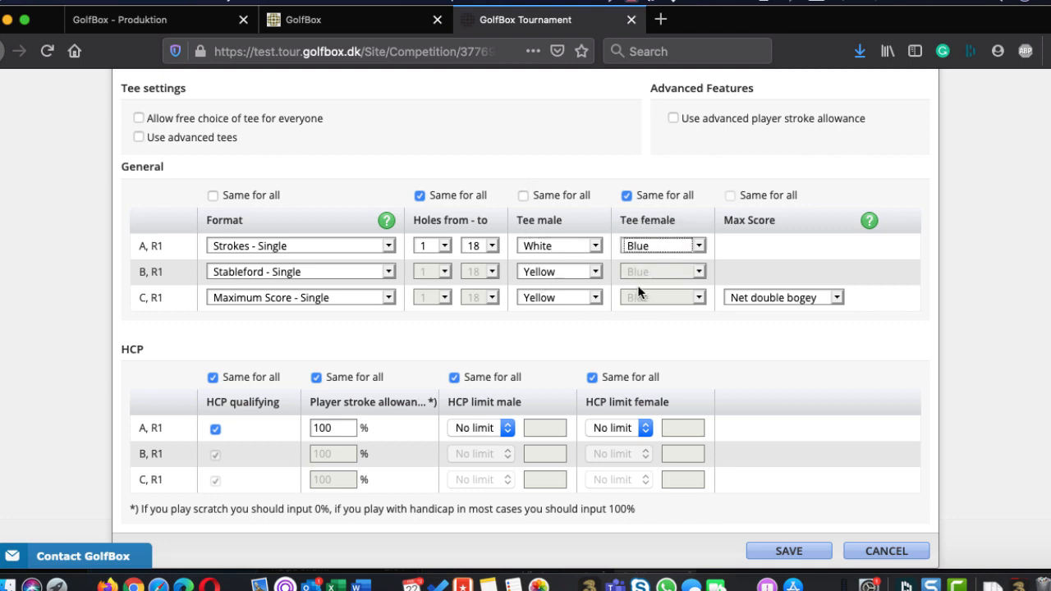
left_click(626, 195)
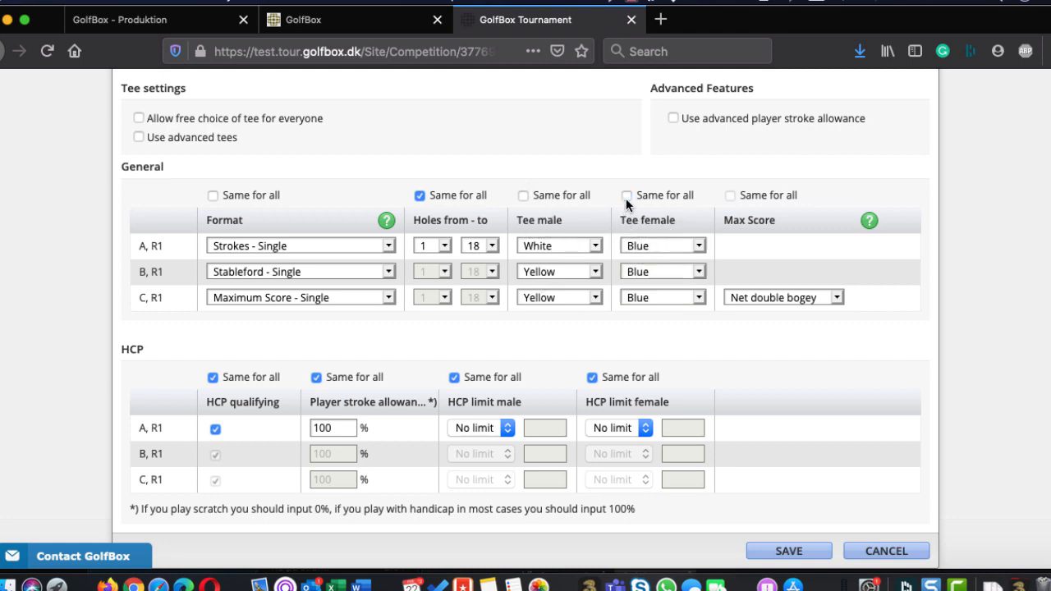
left_click(634, 272)
left_click(635, 287)
left_click(649, 297)
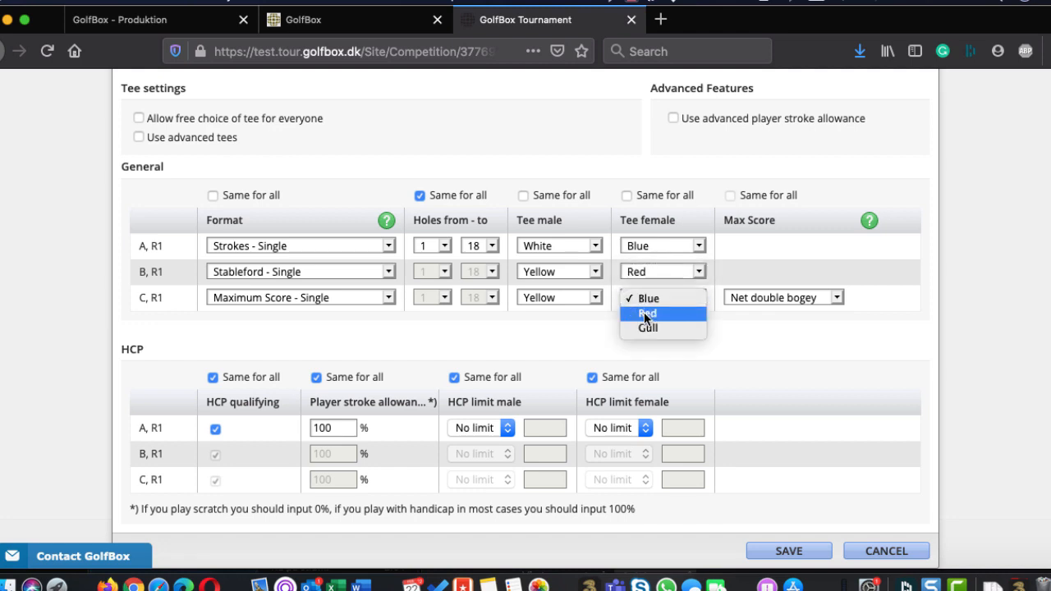
left_click(644, 312)
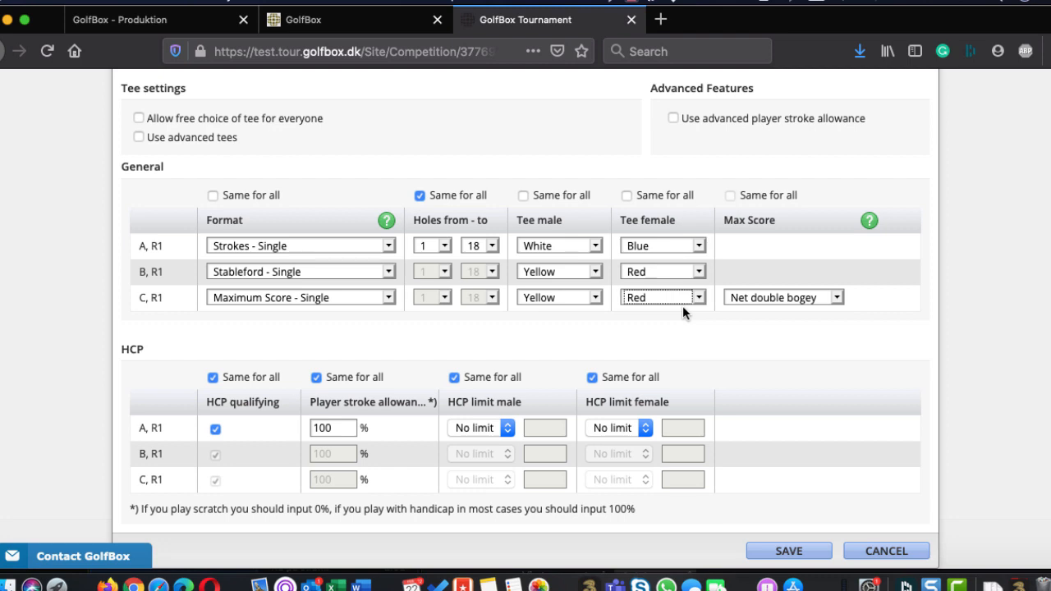
Try a player stroke allowance of 0% for all classes and restore it to 100%
left_click(332, 423)
double_click(332, 424)
type("0")
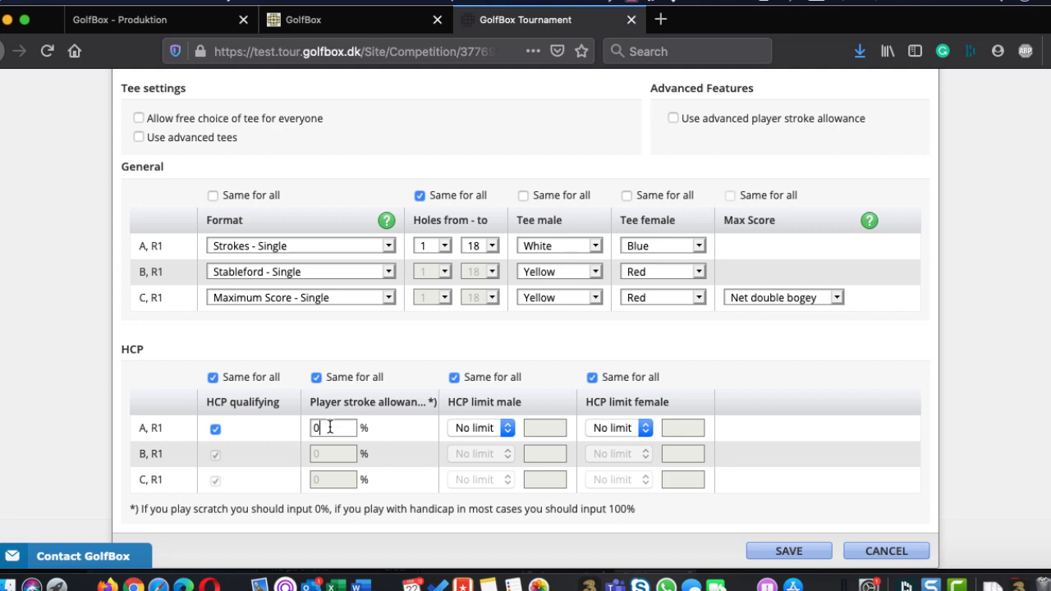
key("Left")
type("10")
Allow a separate male handicap limit per class and limit class C to HCP 36
scroll(519, 330, "up", 1)
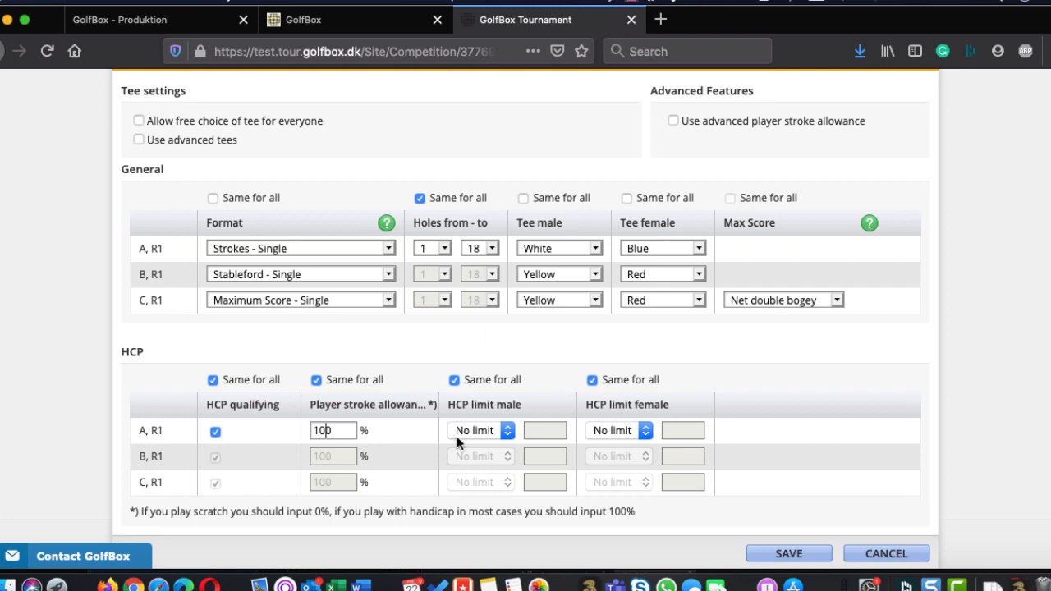
left_click(454, 381)
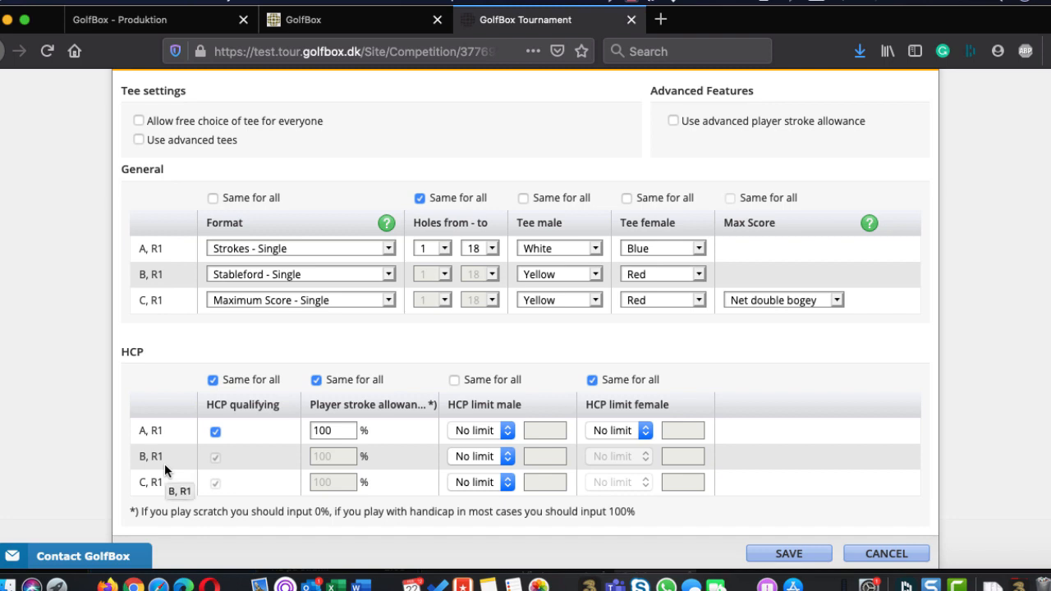
left_click(489, 481)
left_click(491, 498)
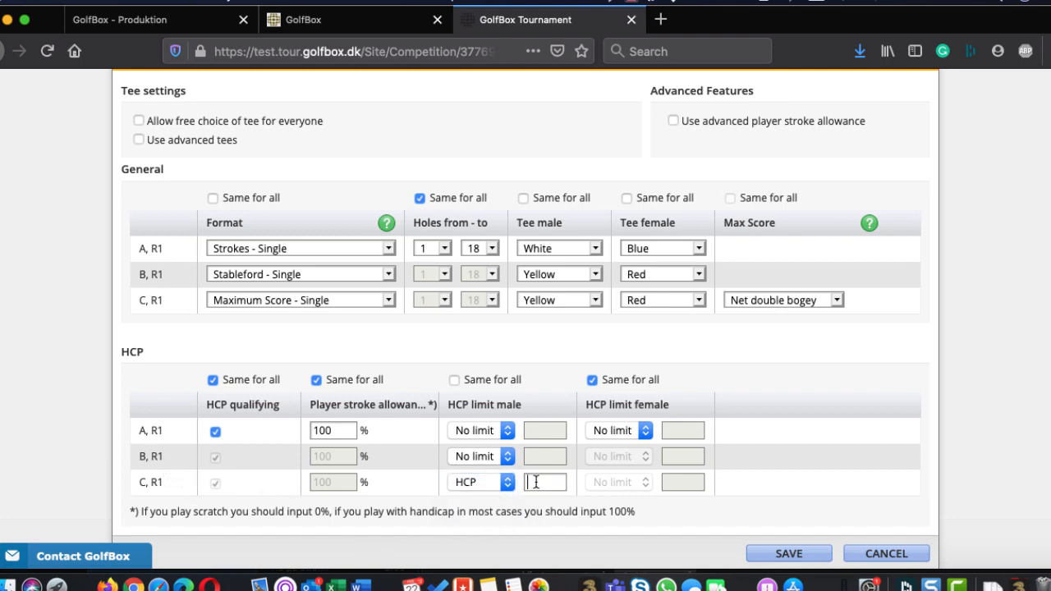
left_click(534, 482)
type("36")
Enable the advanced player stroke allowance for the round format
scroll(265, 437, "up", 2)
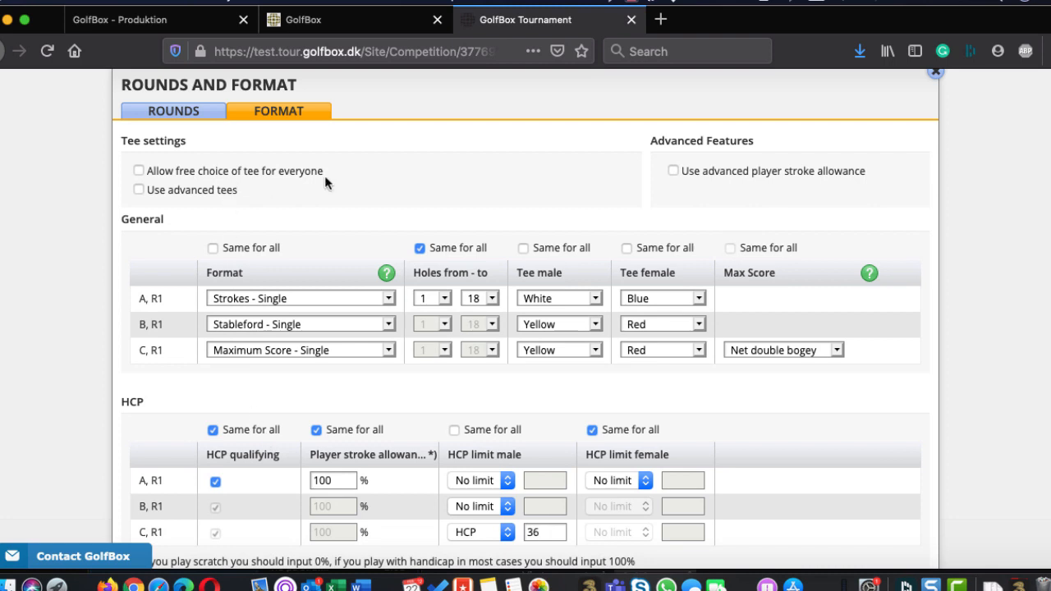
scroll(325, 182, "up", 2)
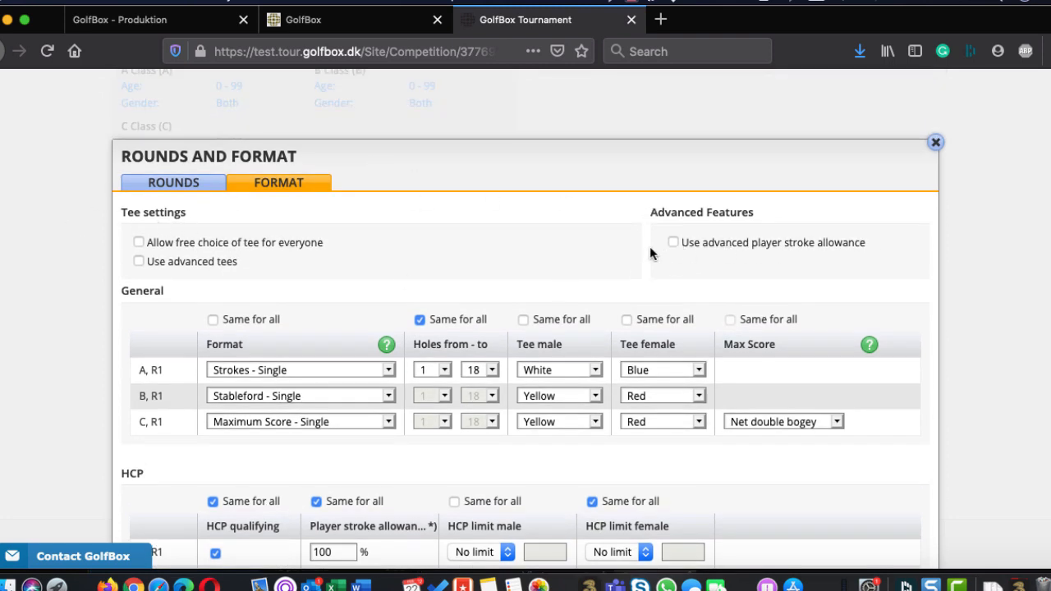
left_click(673, 242)
scroll(637, 260, "down", 3)
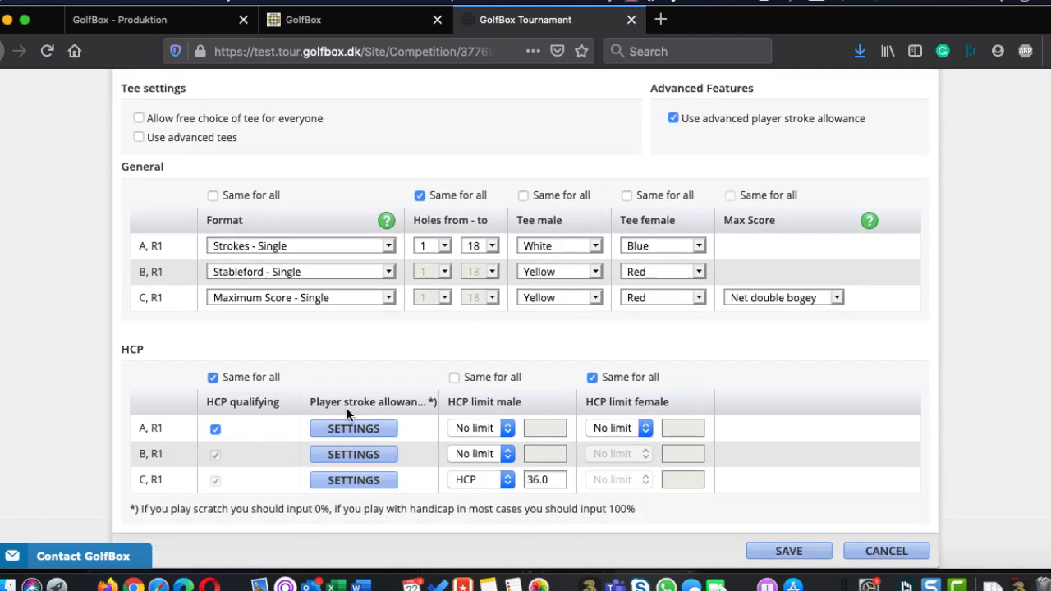
Try adding an age-based deviation to class A's advanced player stroke allowance and discard the changes
left_click(360, 433)
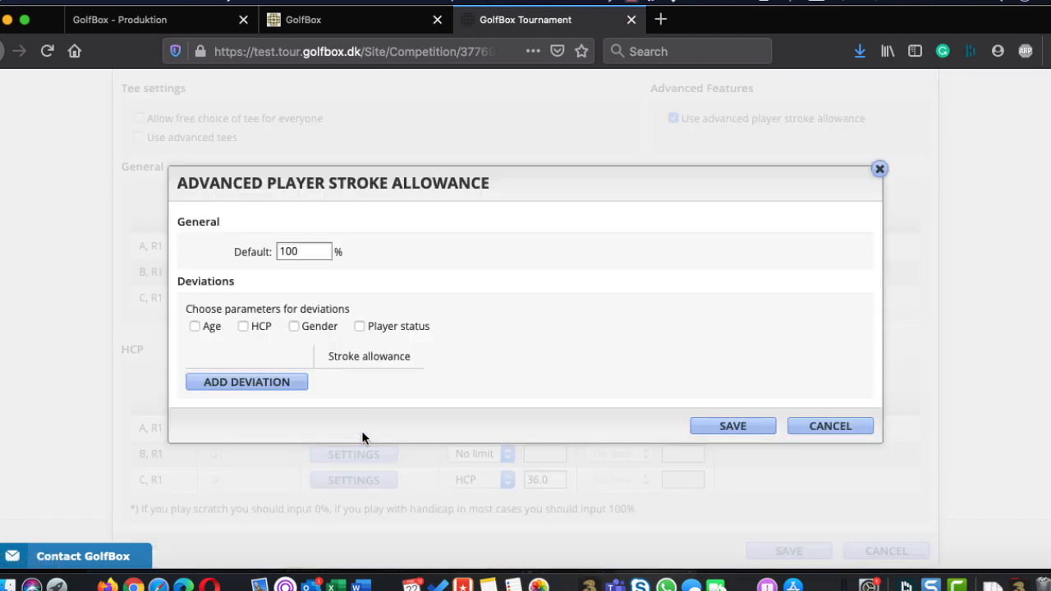
left_click(194, 326)
left_click(262, 385)
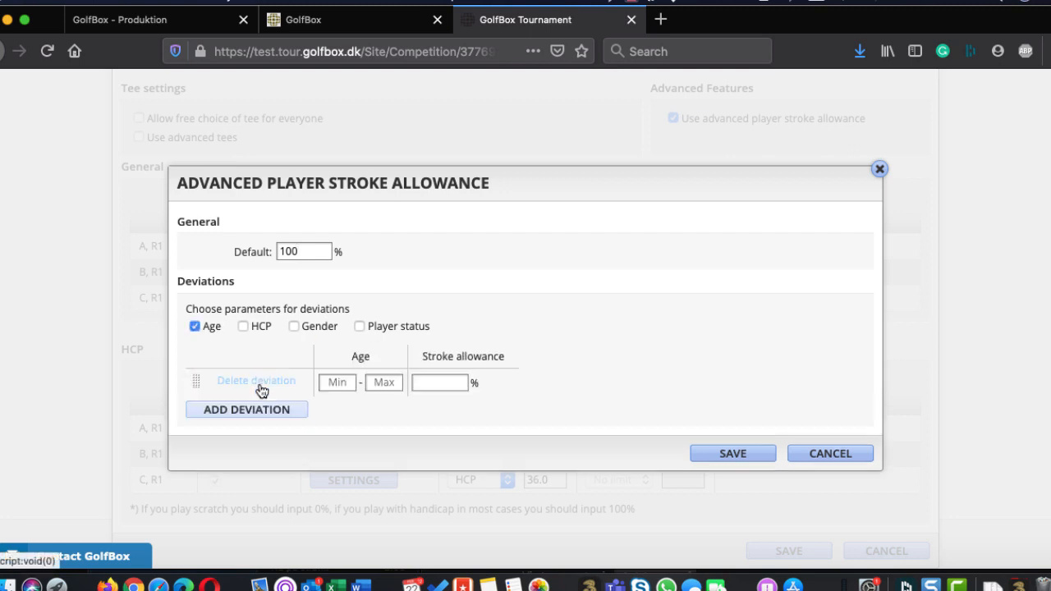
left_click(345, 382)
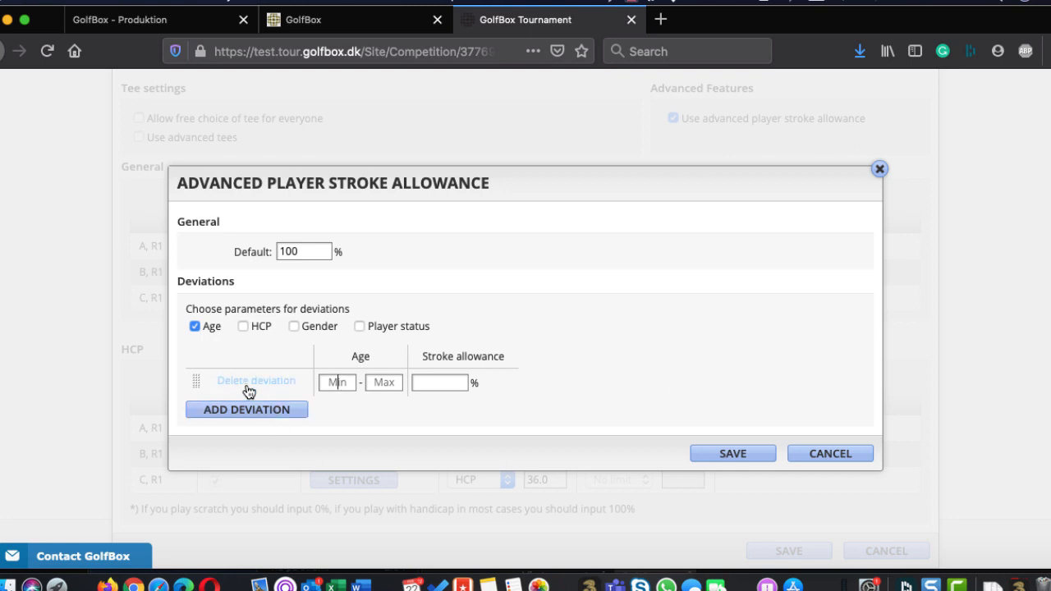
left_click(832, 453)
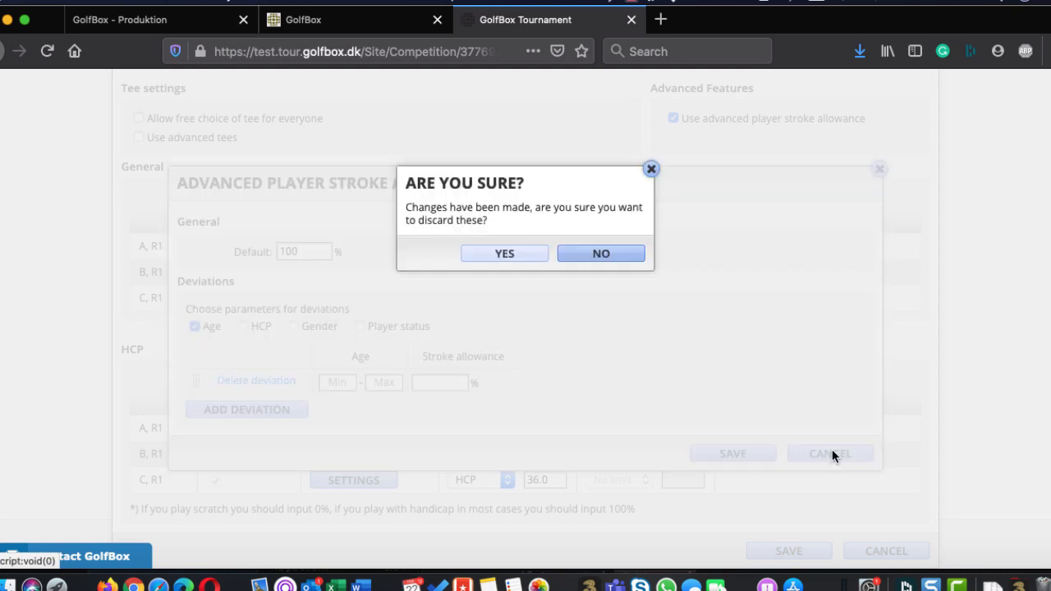
left_click(503, 253)
Enable advanced tees in place of free tee choice, view class A's advanced tee settings and close them without saving
scroll(504, 258, "up", 3)
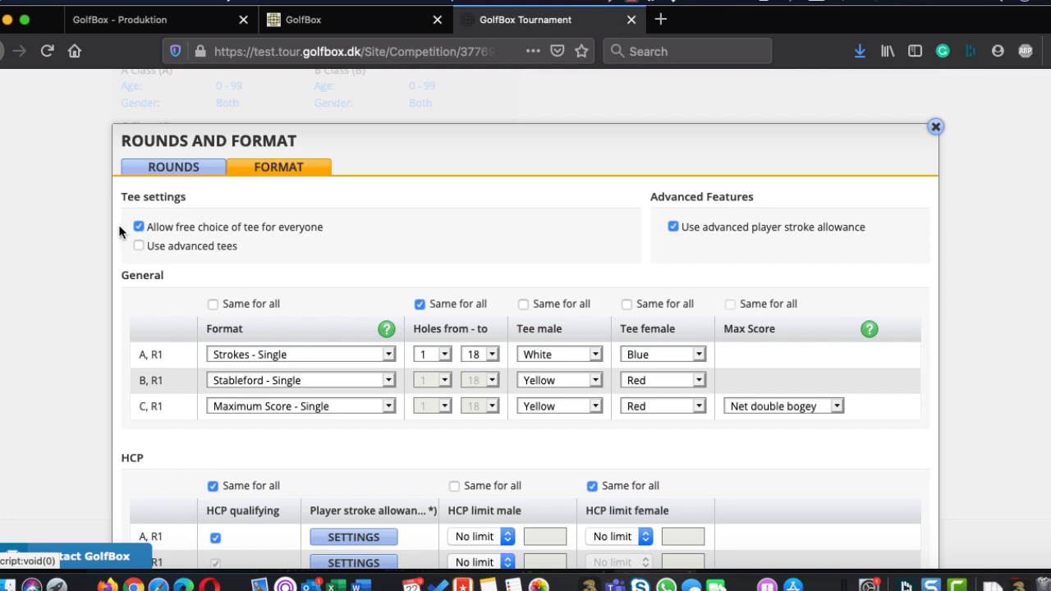
left_click(140, 248)
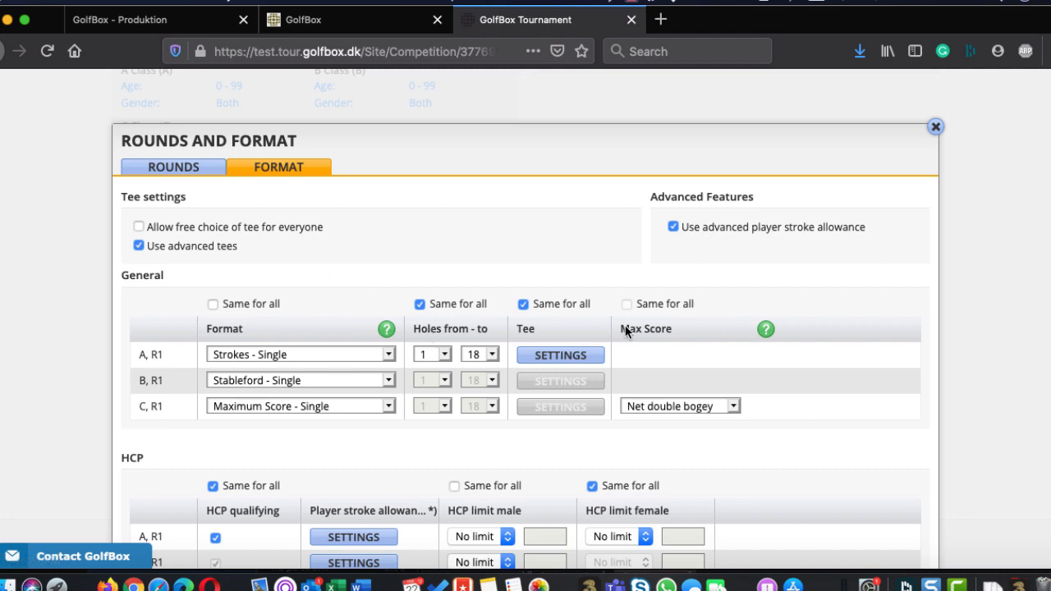
left_click(585, 359)
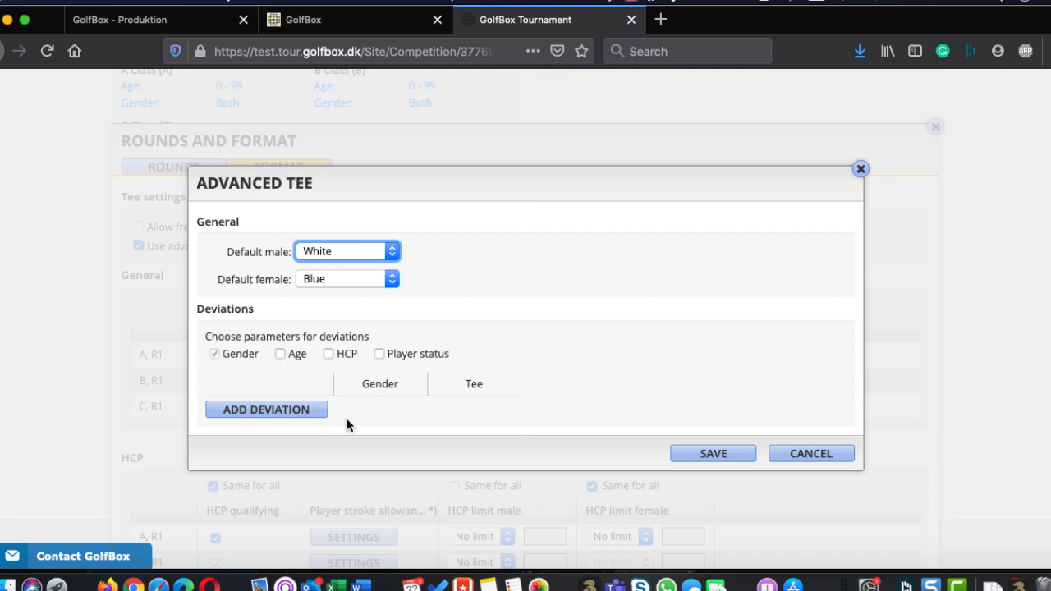
left_click(807, 458)
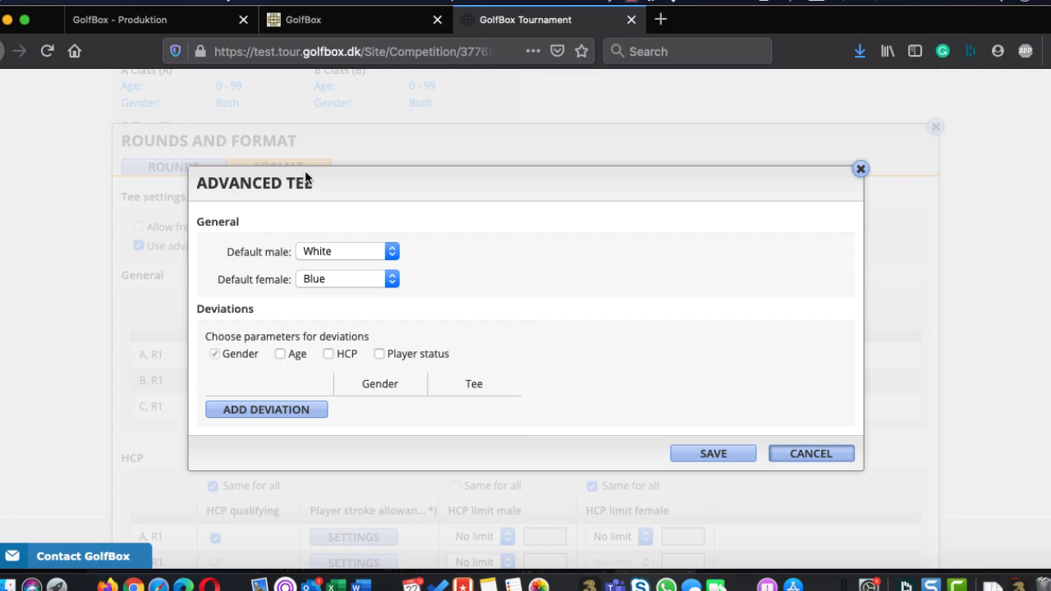
left_click(808, 454)
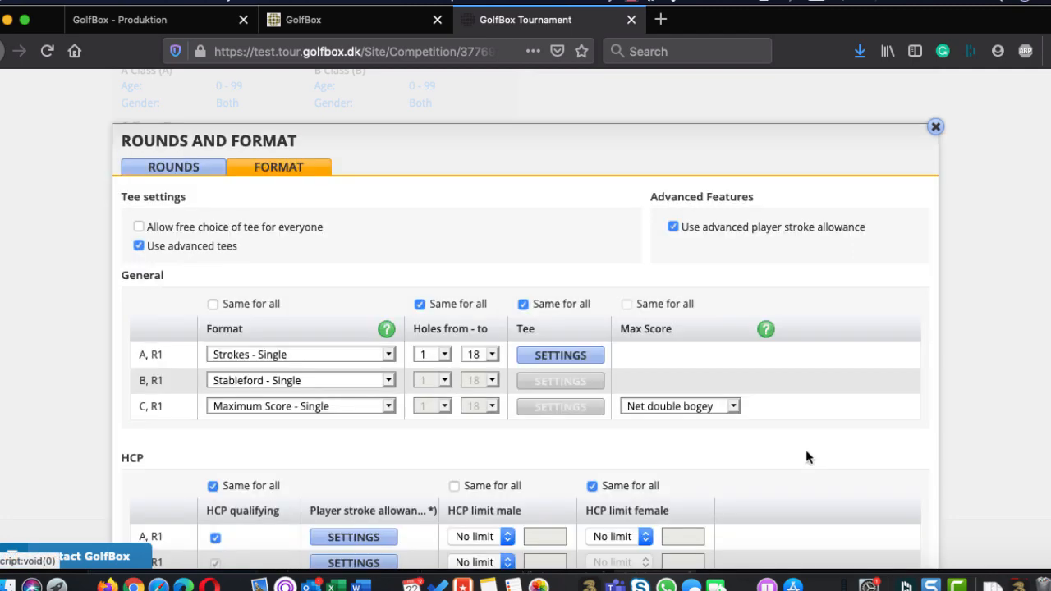
Turn off advanced tees and the advanced player stroke allowance, and save the rounds and format settings
scroll(788, 452, "down", 3)
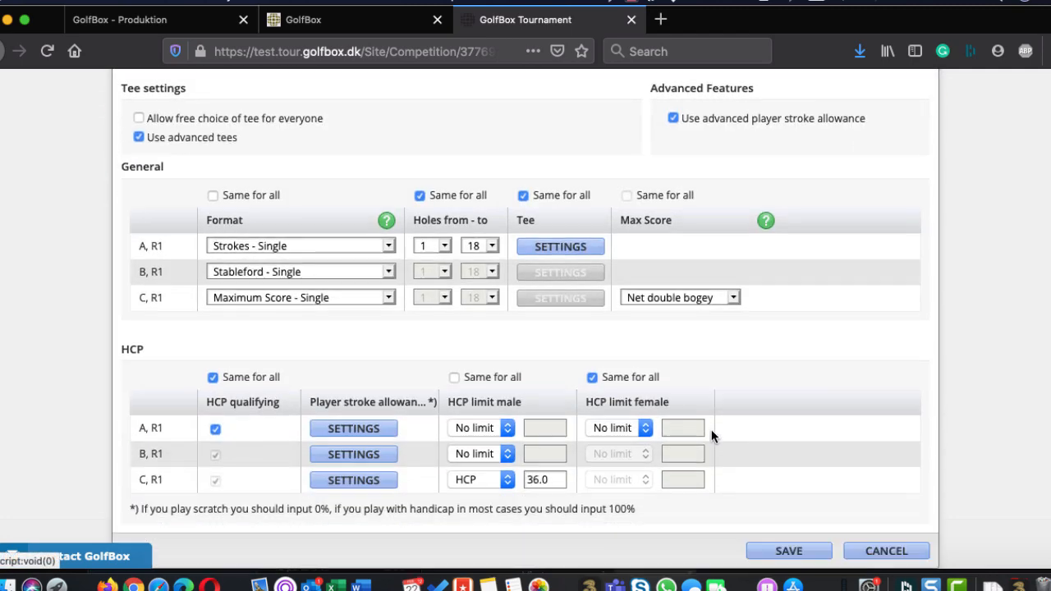
left_click(137, 137)
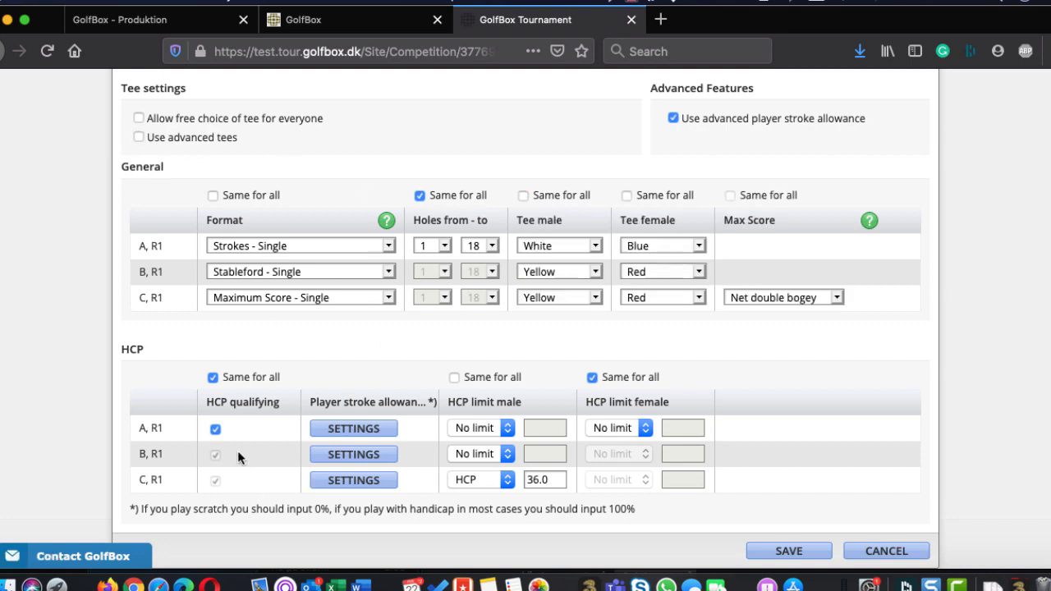
scroll(427, 361, "up", 1)
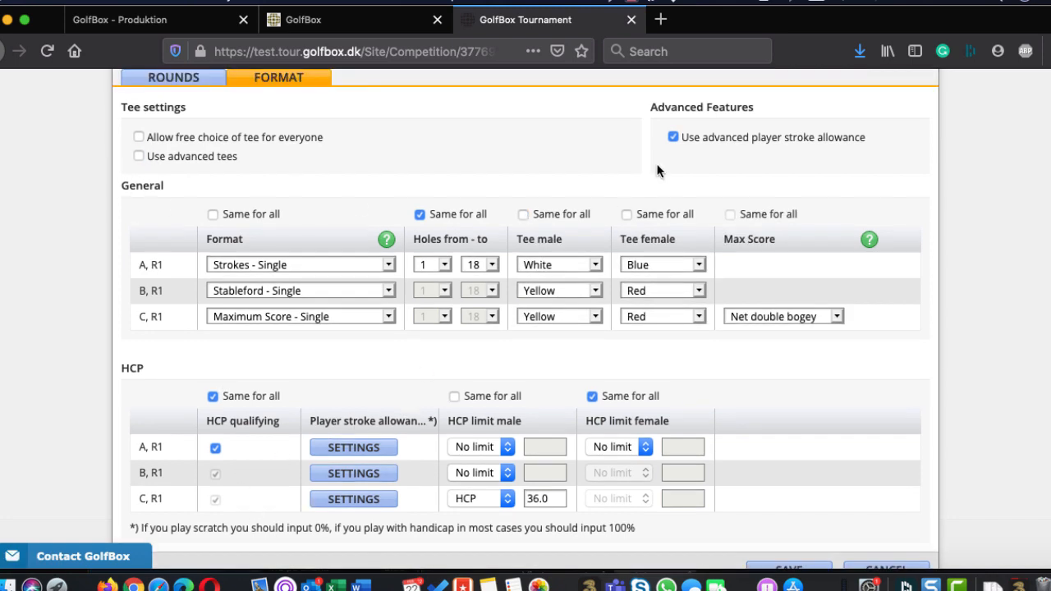
left_click(666, 136)
scroll(388, 238, "up", 4)
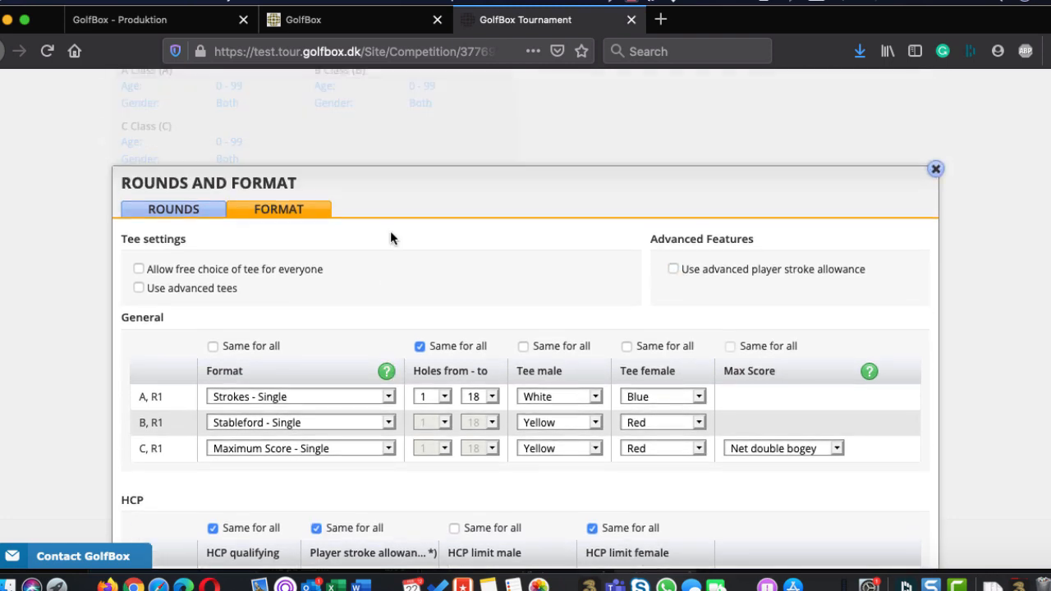
scroll(389, 243, "down", 3)
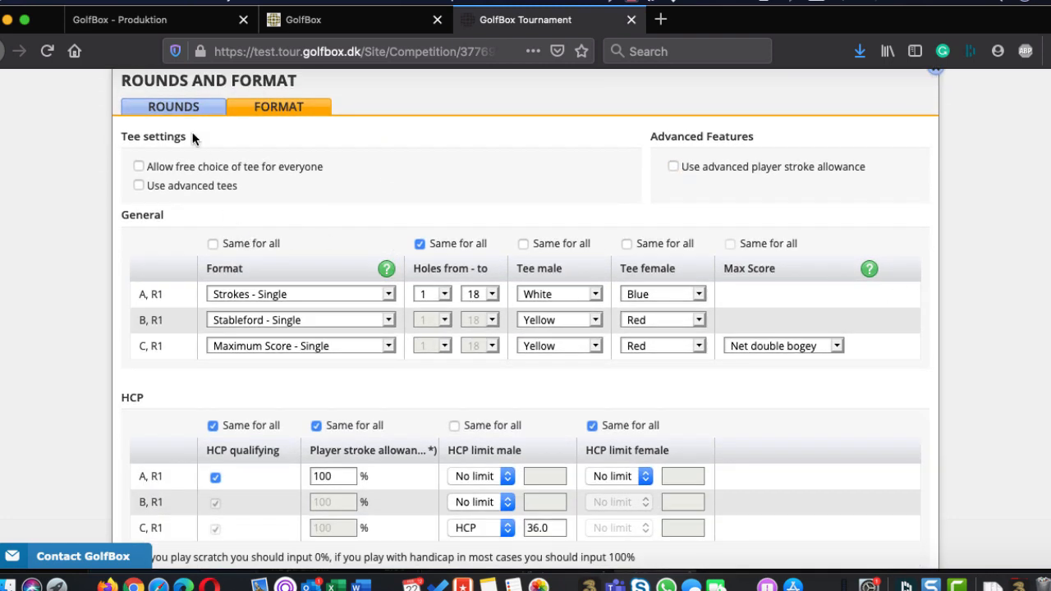
scroll(562, 395, "down", 1)
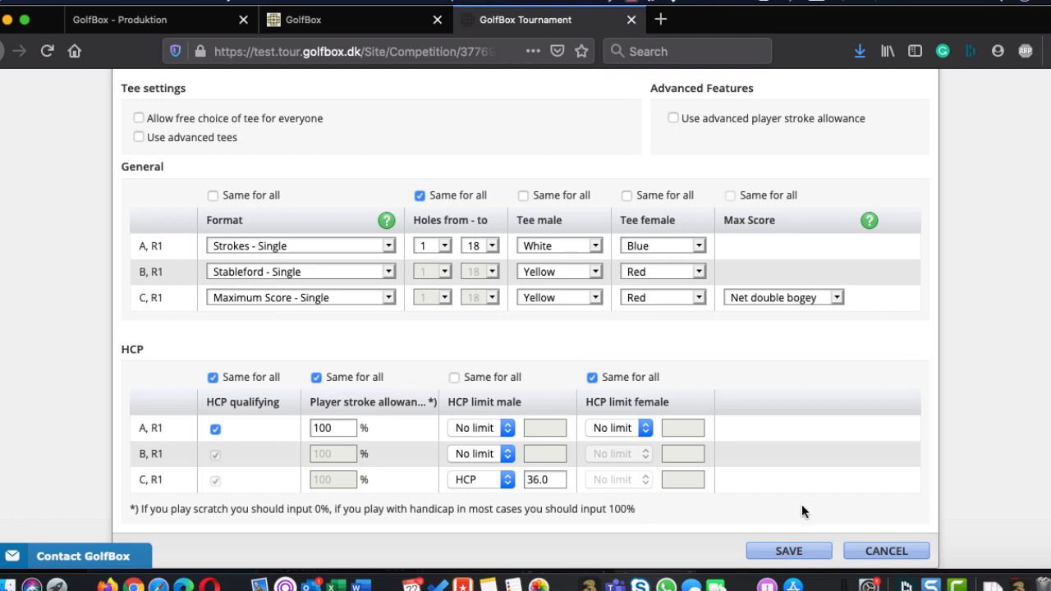
left_click(786, 549)
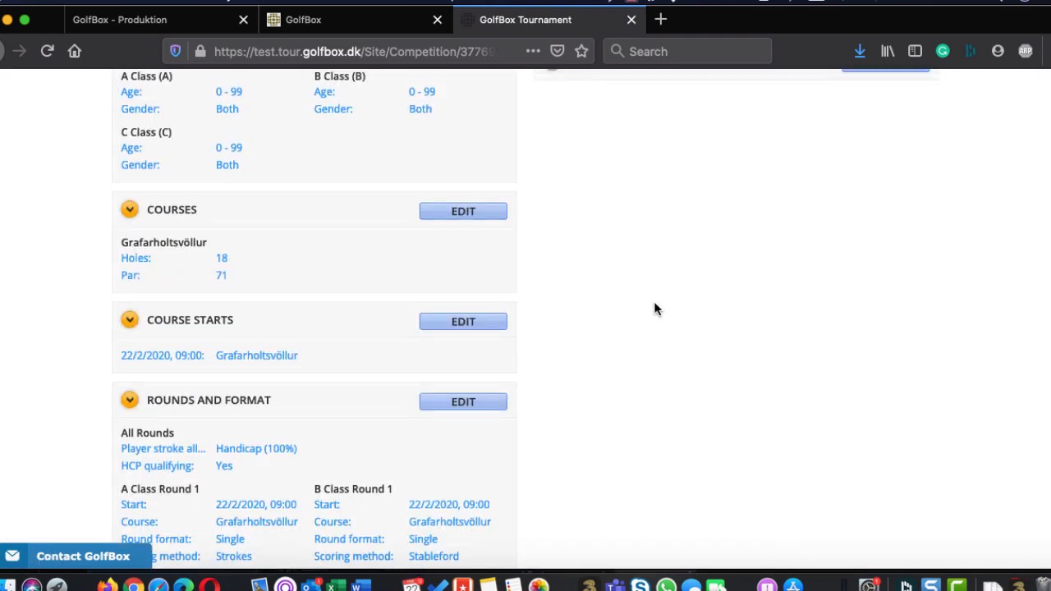
Review the competition's setup summary, open the decision settings for all classes and show the options for the first decision
scroll(653, 309, "up", 5)
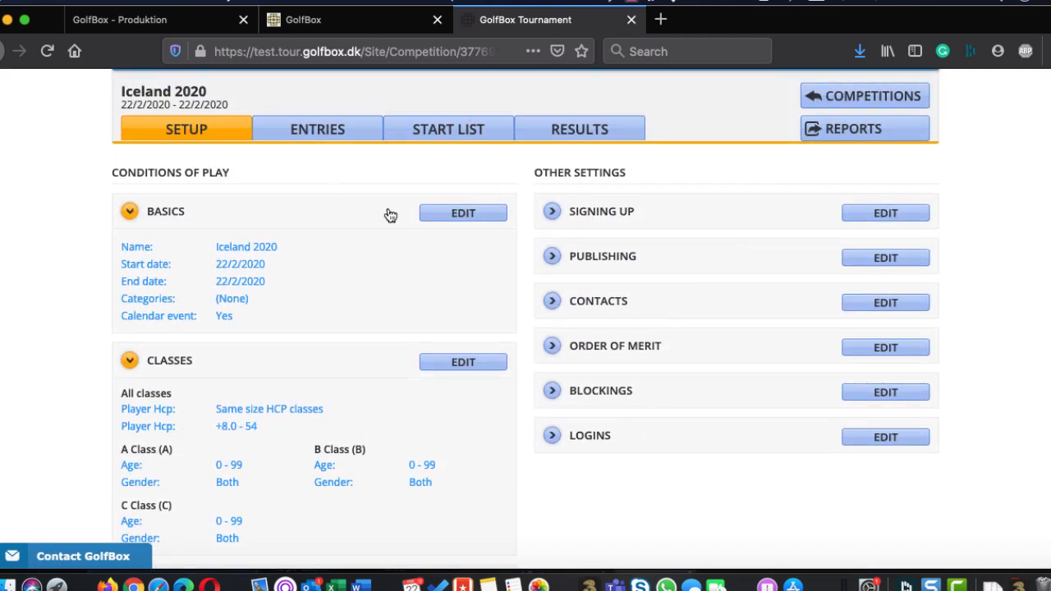
scroll(365, 384, "down", 6)
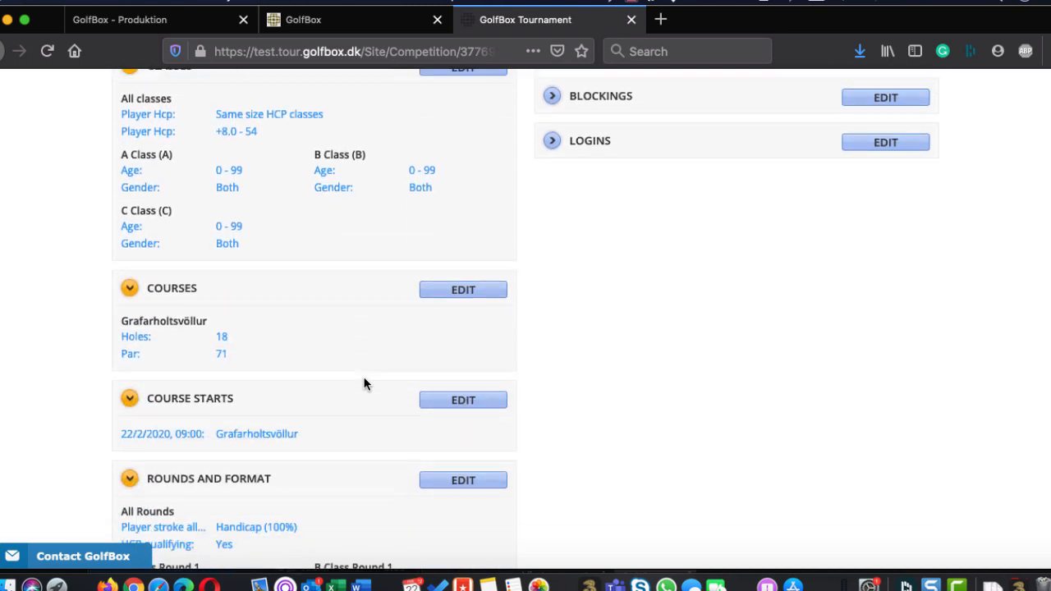
scroll(365, 383, "down", 8)
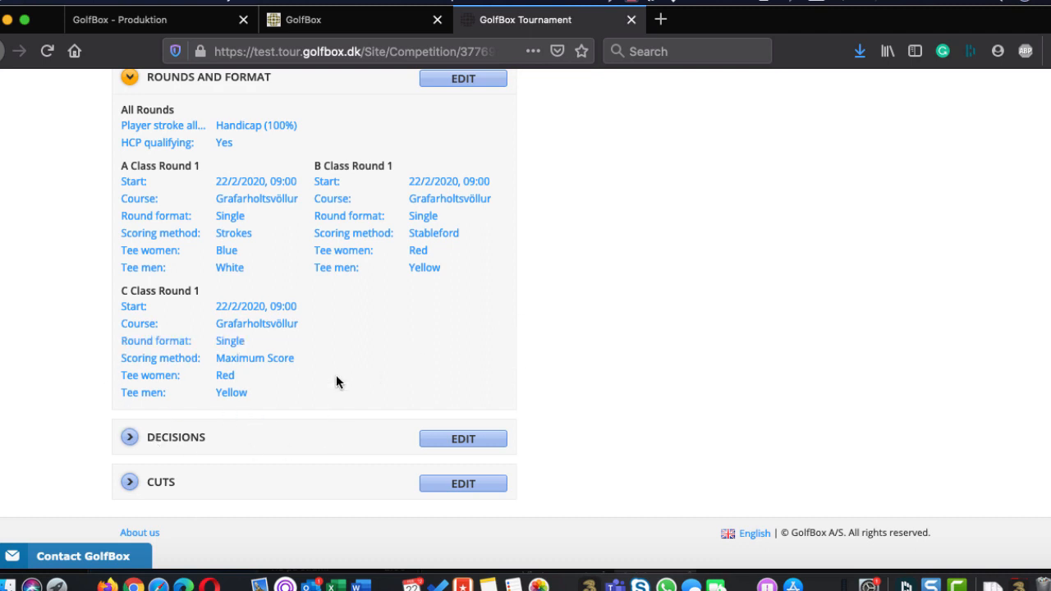
scroll(403, 323, "up", 1)
scroll(403, 322, "down", 1)
left_click(438, 445)
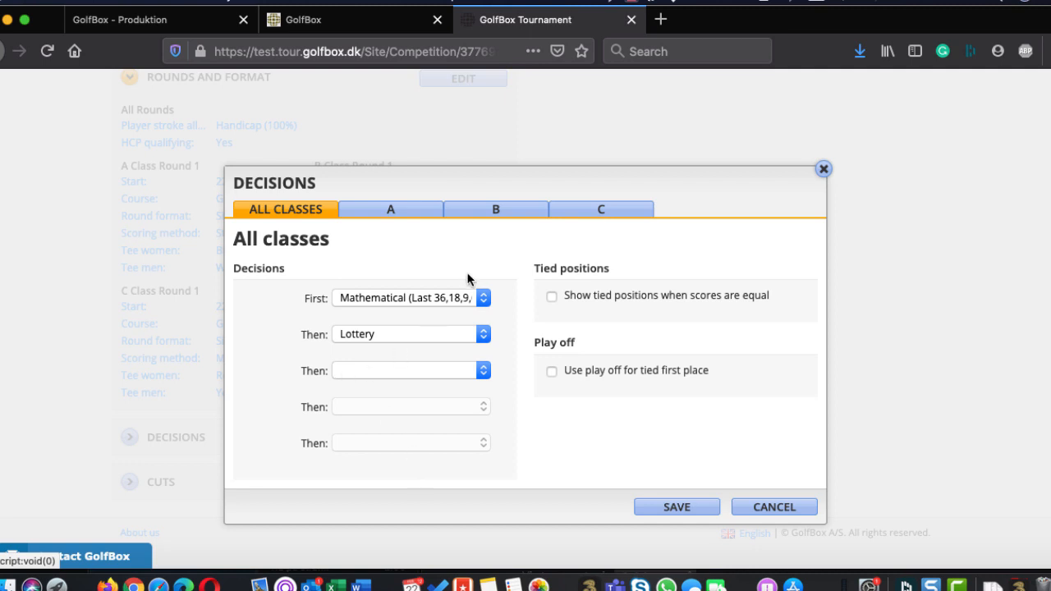
left_click(429, 300)
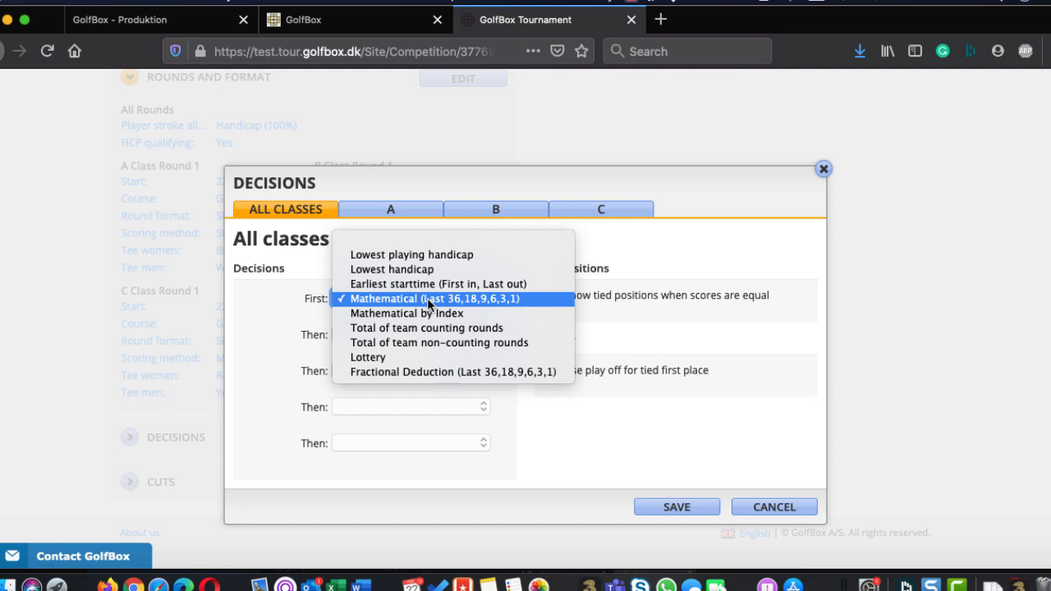
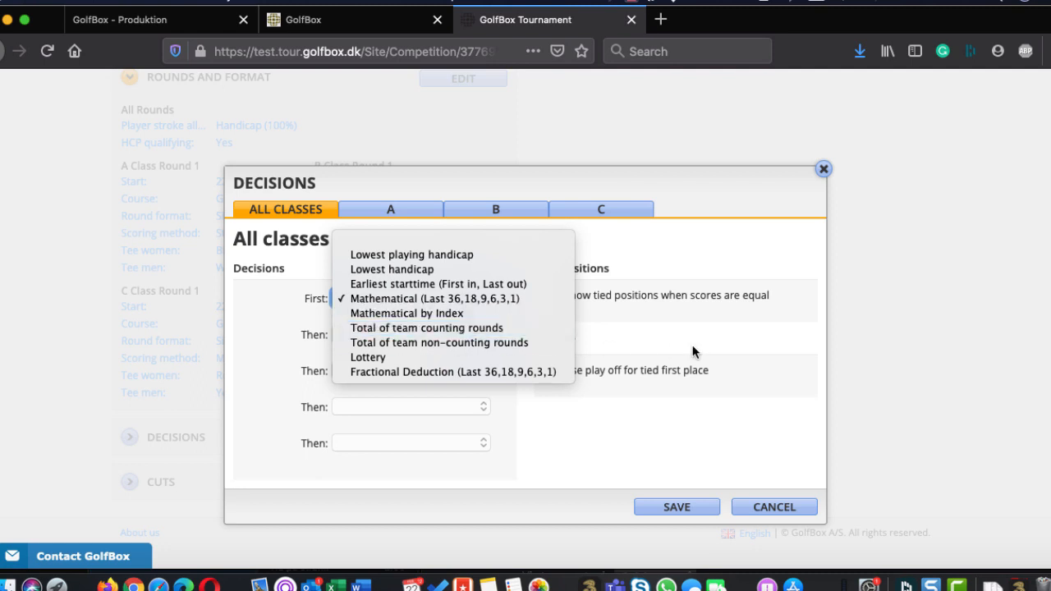
Decide ties in all classes by Mathematical and then Lottery, show tied positions when scores are equal, and save the decision settings
left_click(368, 357)
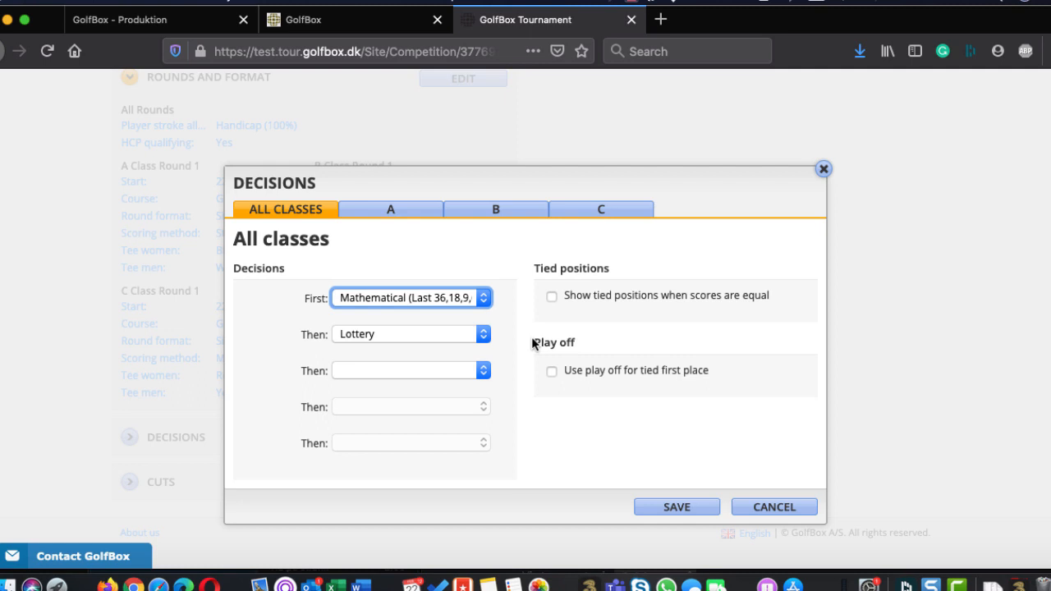
left_click(551, 297)
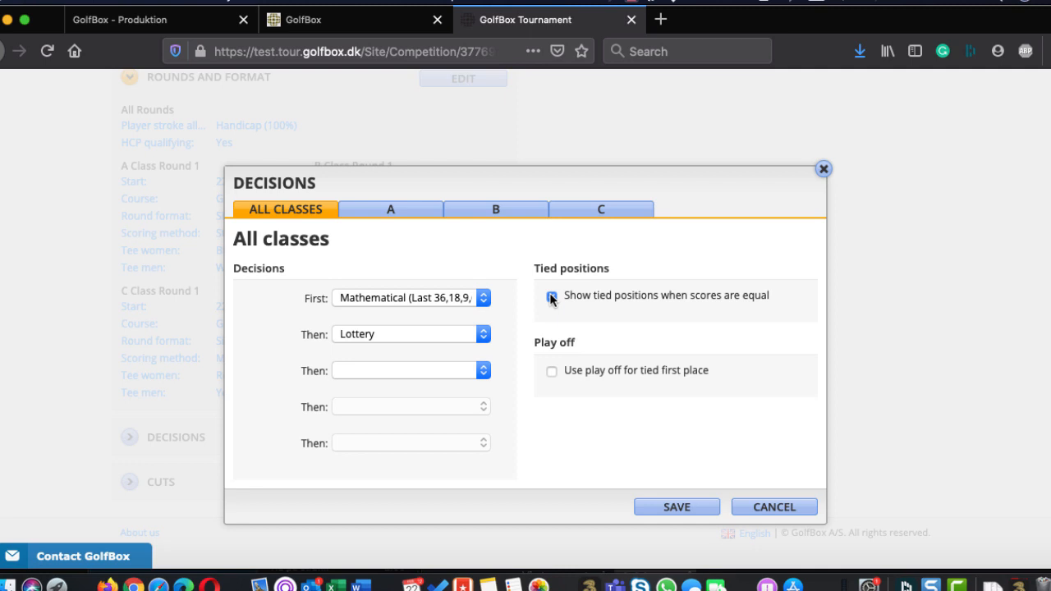
left_click(551, 296)
left_click(399, 213)
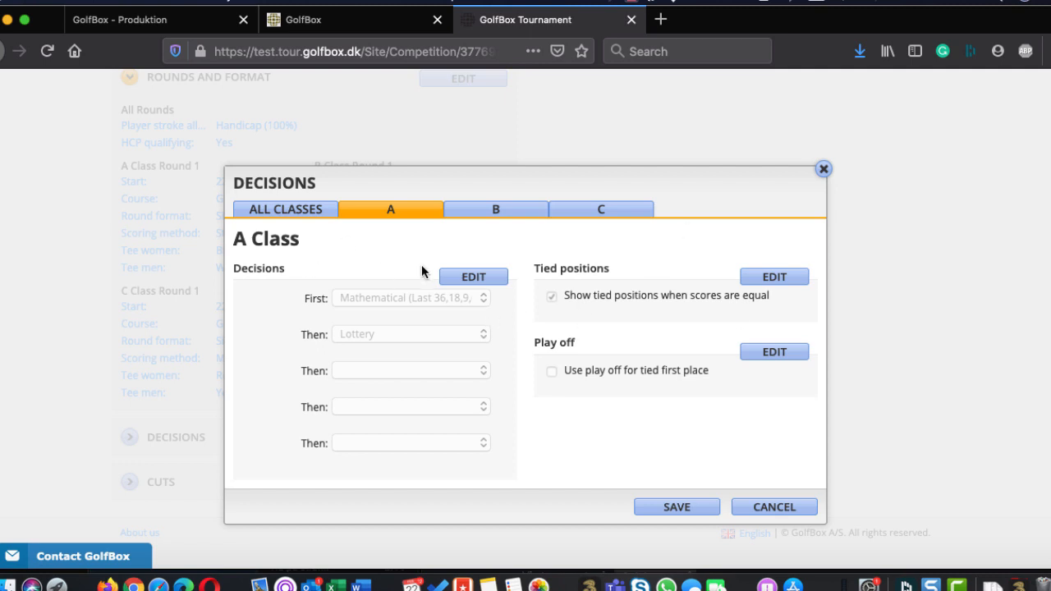
left_click(270, 216)
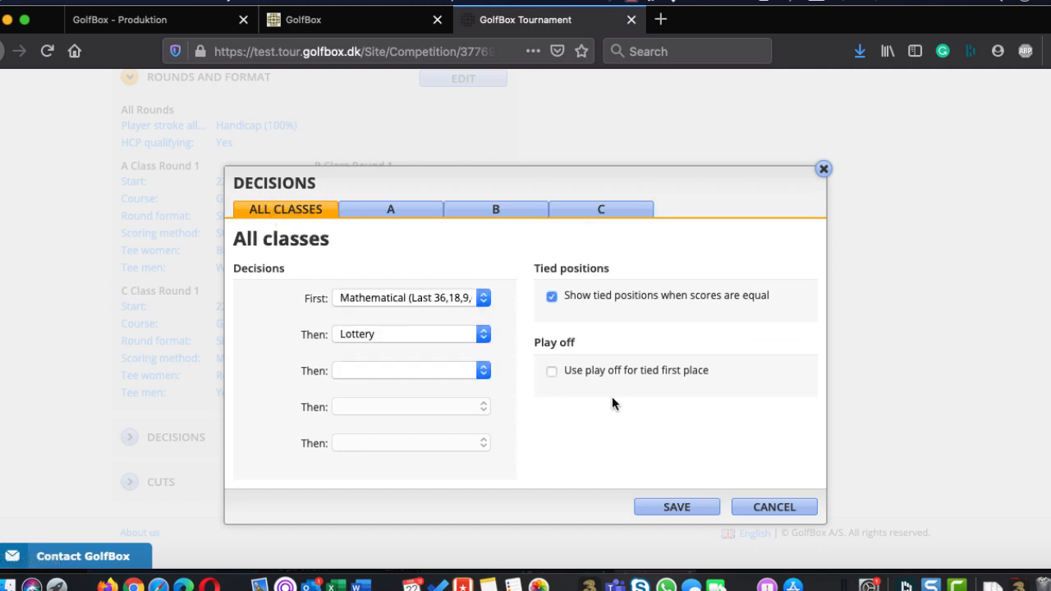
left_click(662, 509)
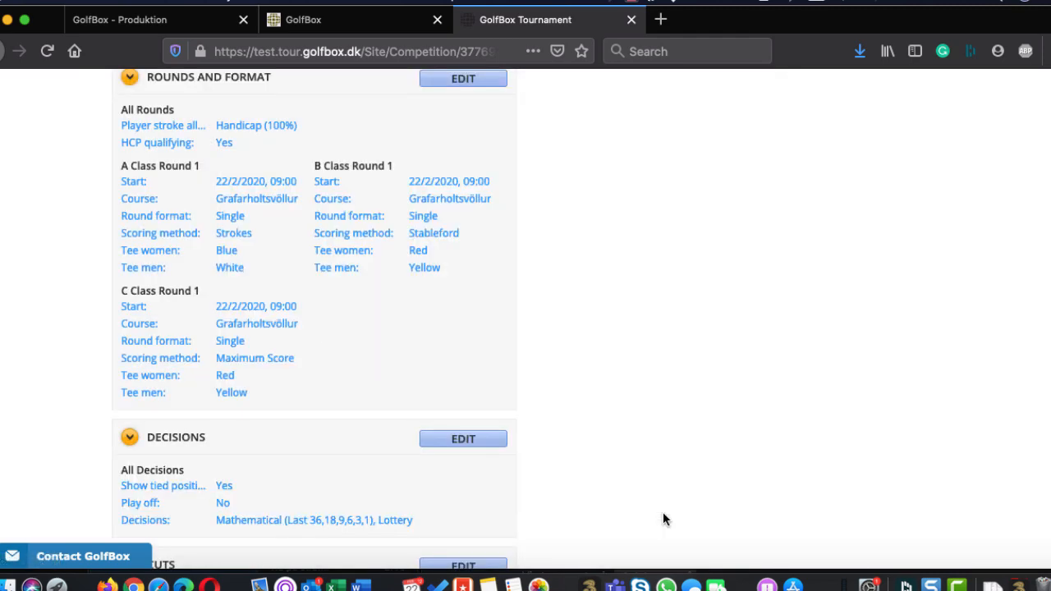
View class A's cut settings and close them without saving
scroll(662, 508, "down", 2)
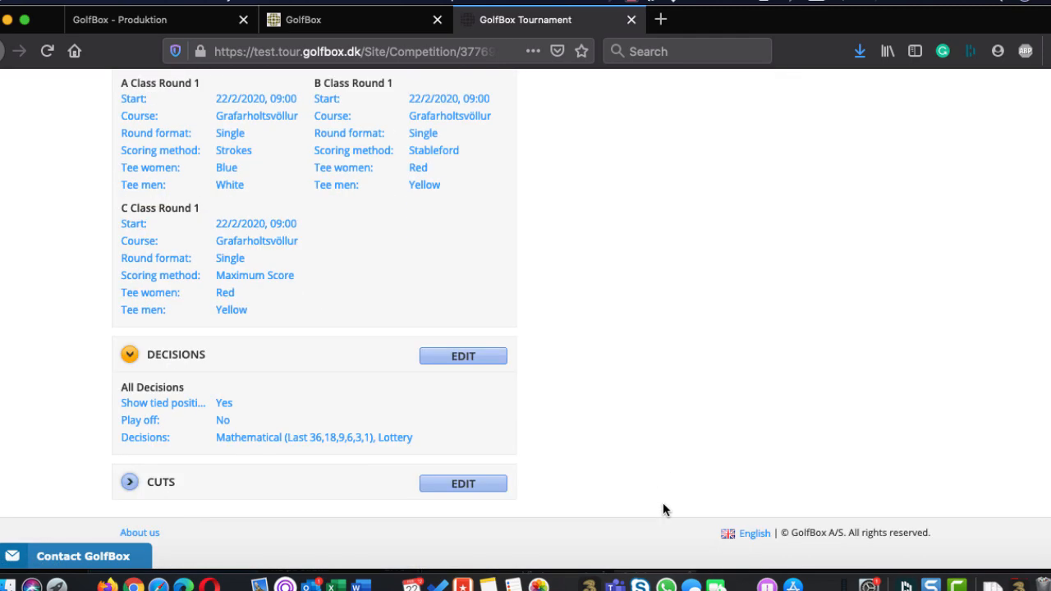
left_click(479, 484)
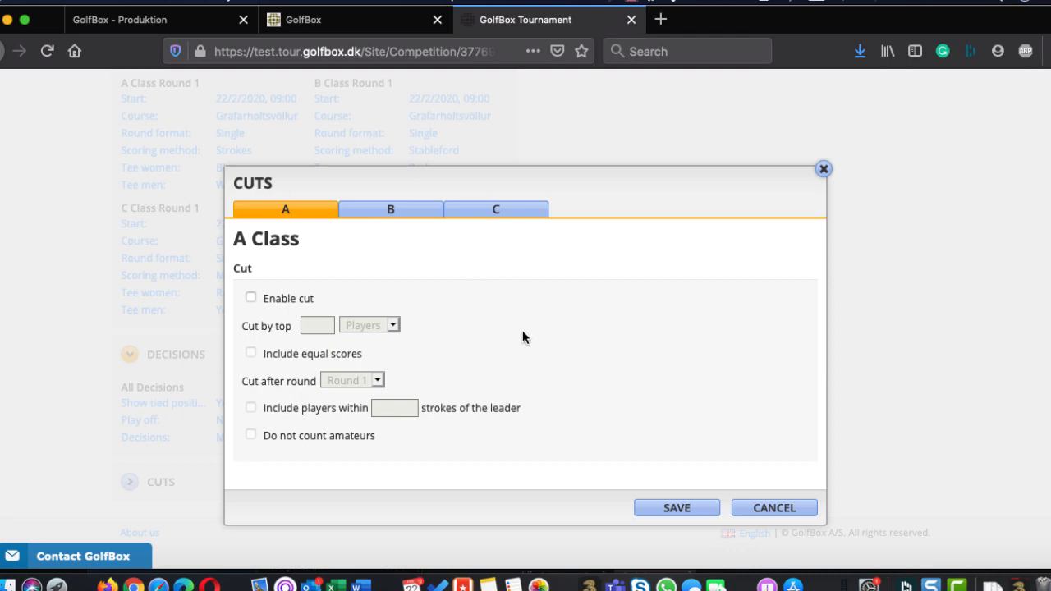
left_click(823, 170)
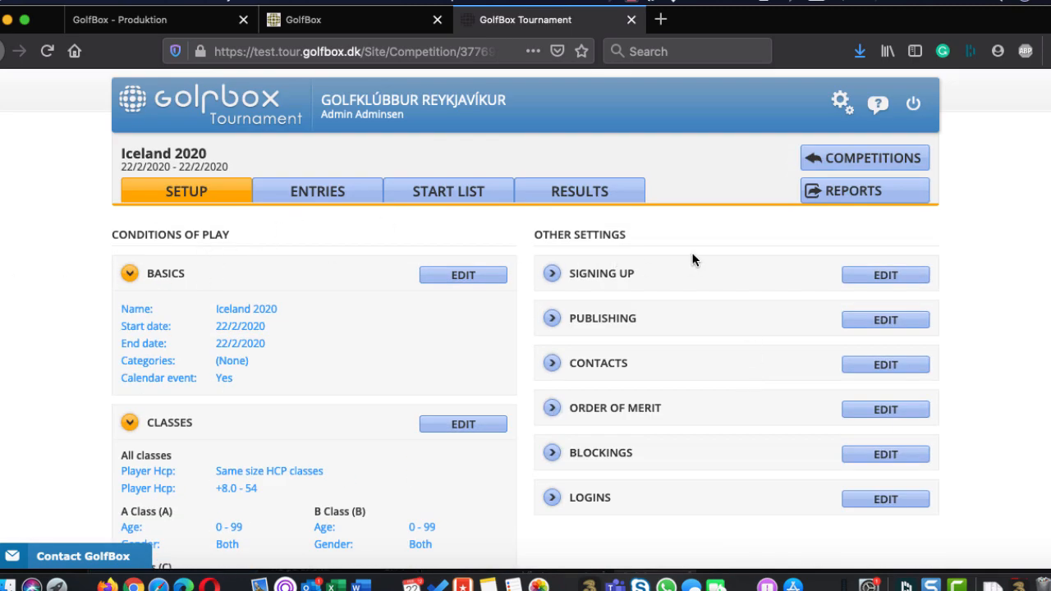
Try to set the entry window's closing to 22/02/2020 at 12:15 and discard the sign-up changes
scroll(766, 277, "down", 2)
scroll(769, 278, "down", 2)
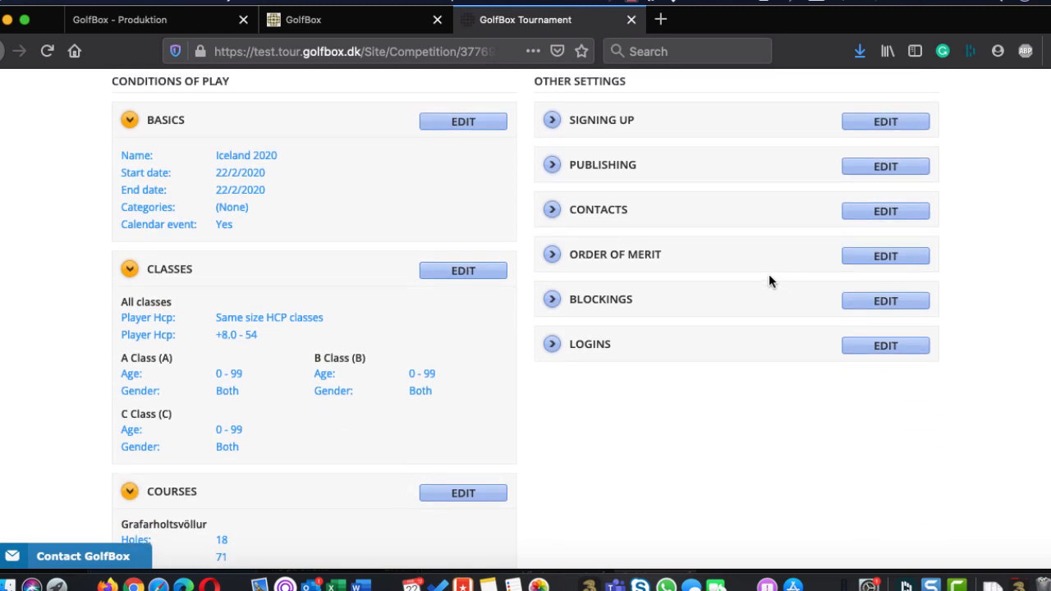
left_click(887, 122)
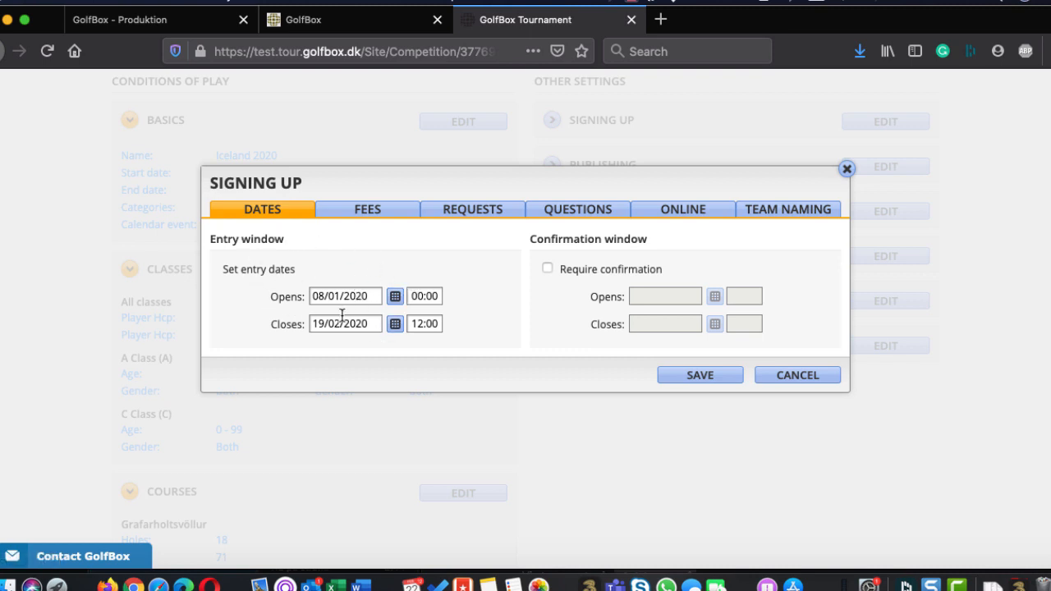
left_click(398, 326)
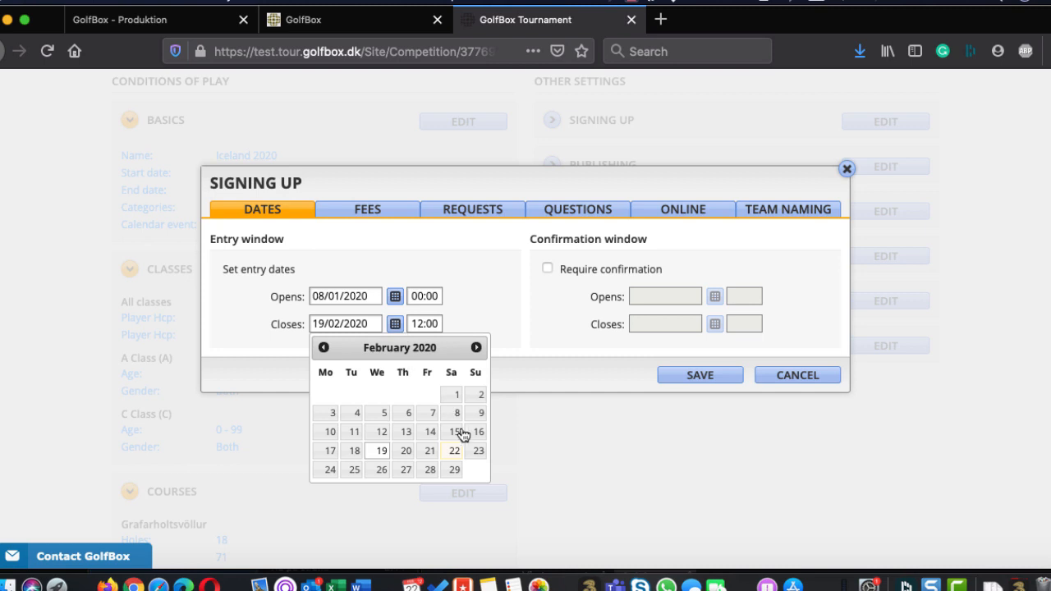
left_click(456, 452)
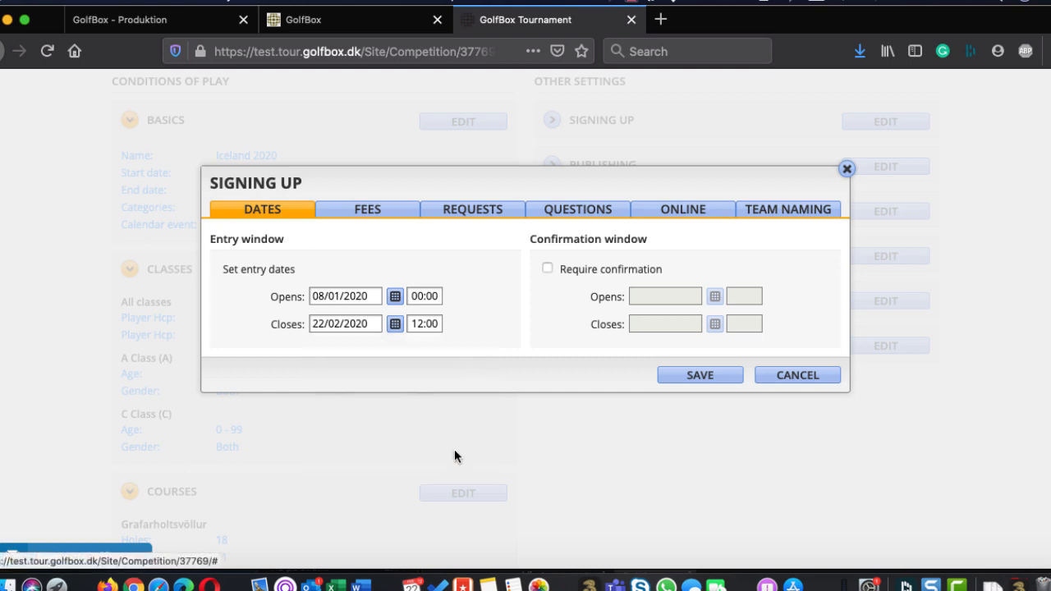
double_click(430, 324)
type("15")
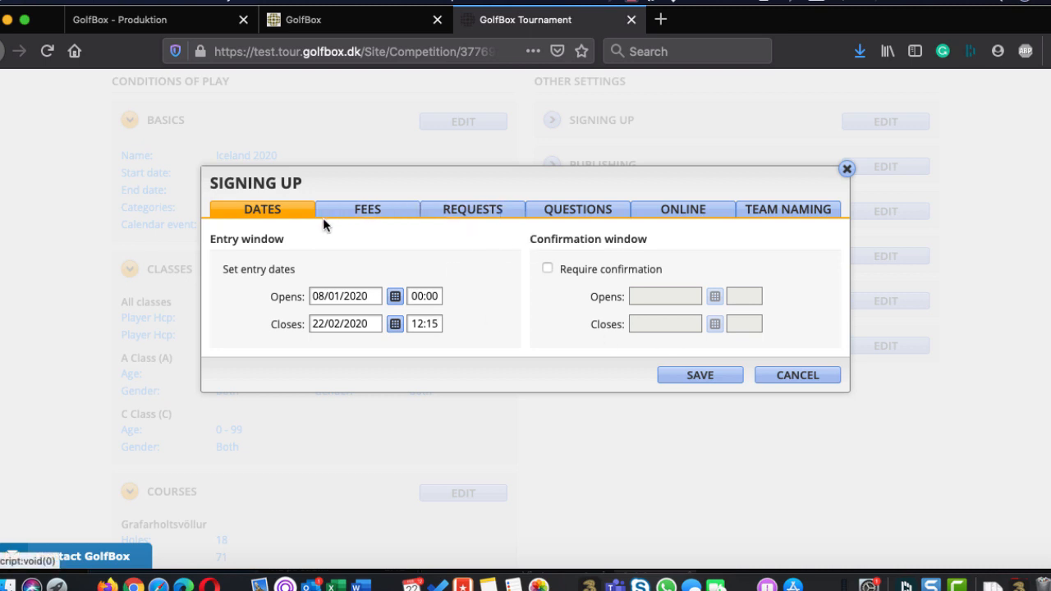
left_click(366, 215)
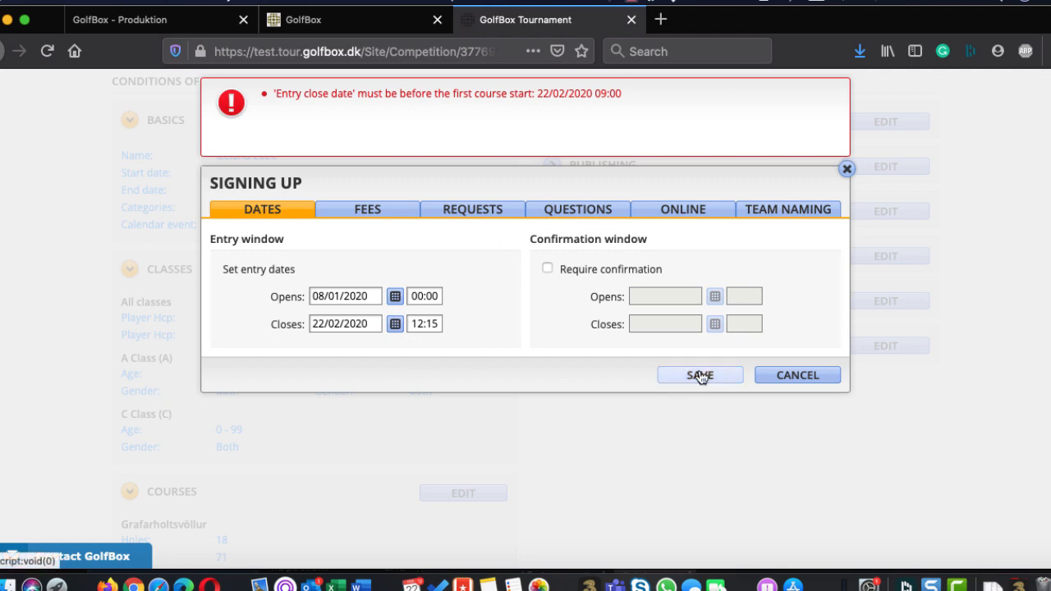
left_click(796, 372)
left_click(514, 255)
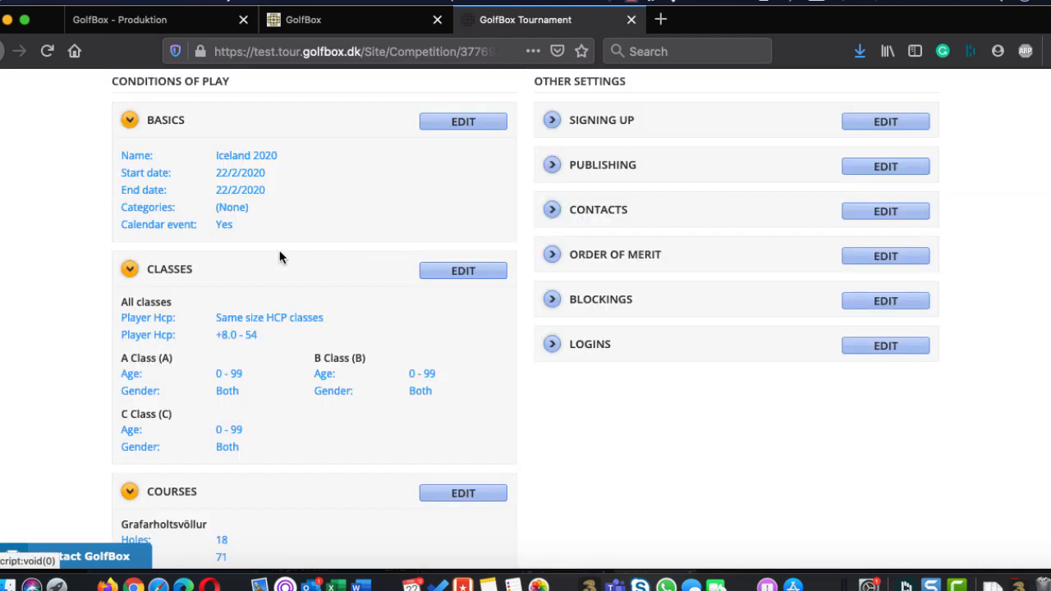
Set the Grafarholtsvöllur course start on 22/02/2020 to 16:00, save it and close the course starts
scroll(441, 287, "up", 3)
scroll(443, 292, "down", 10)
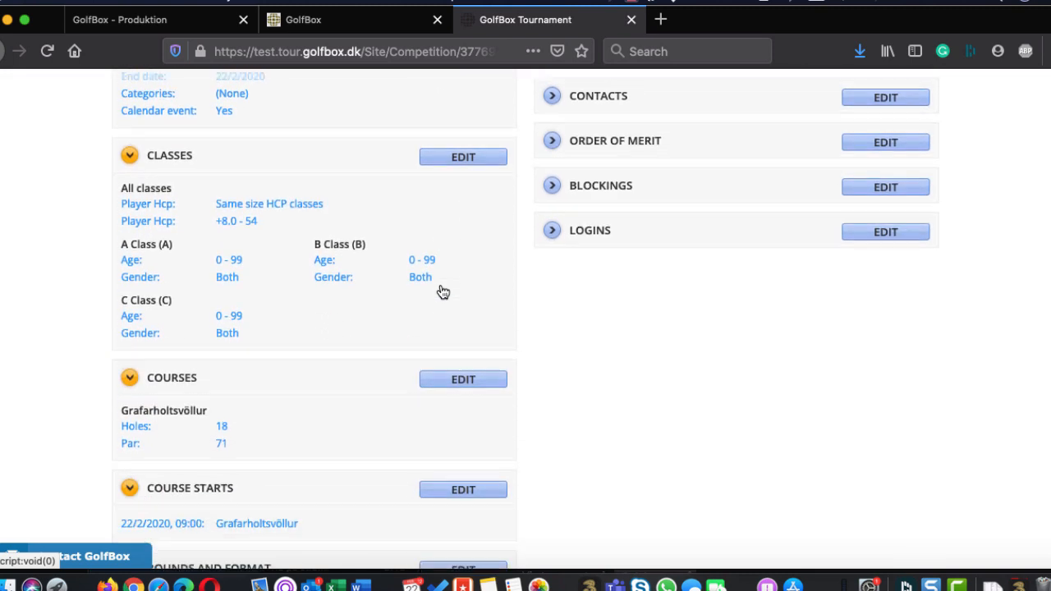
scroll(442, 292, "down", 1)
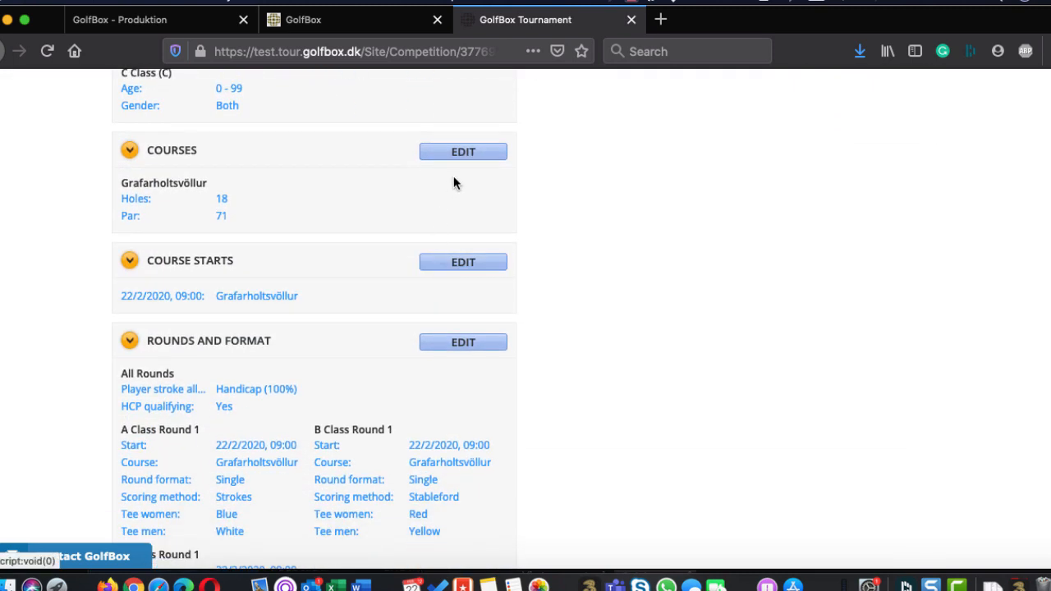
left_click(453, 264)
left_click(576, 250)
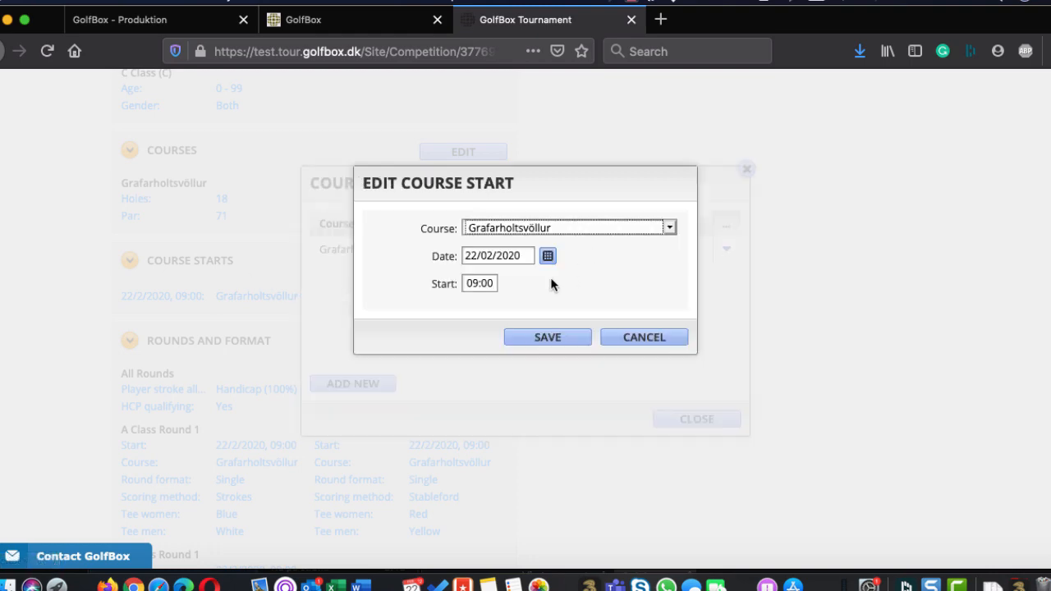
double_click(470, 280)
type("16")
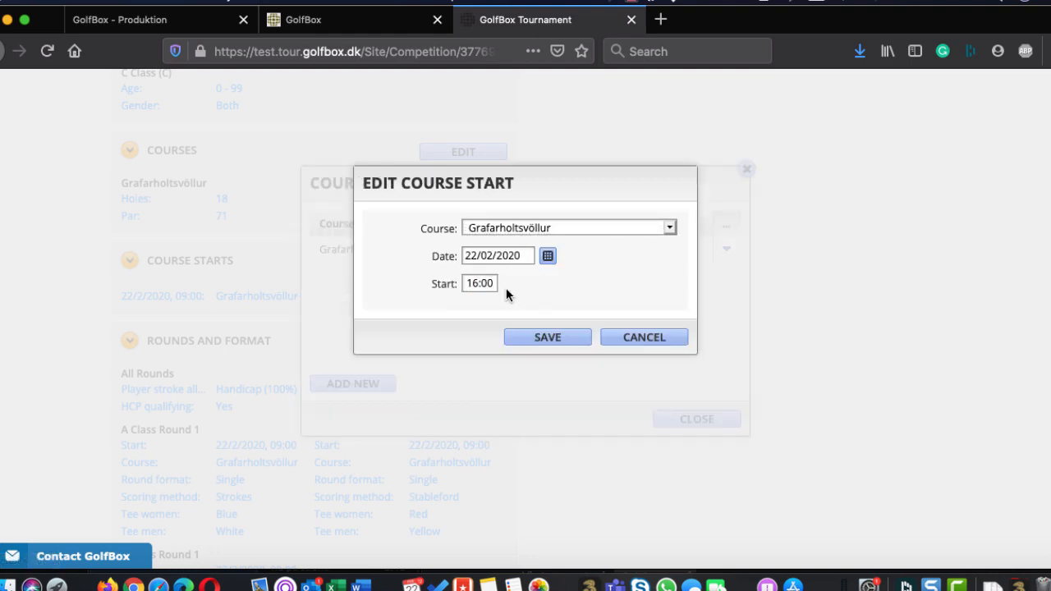
left_click(534, 339)
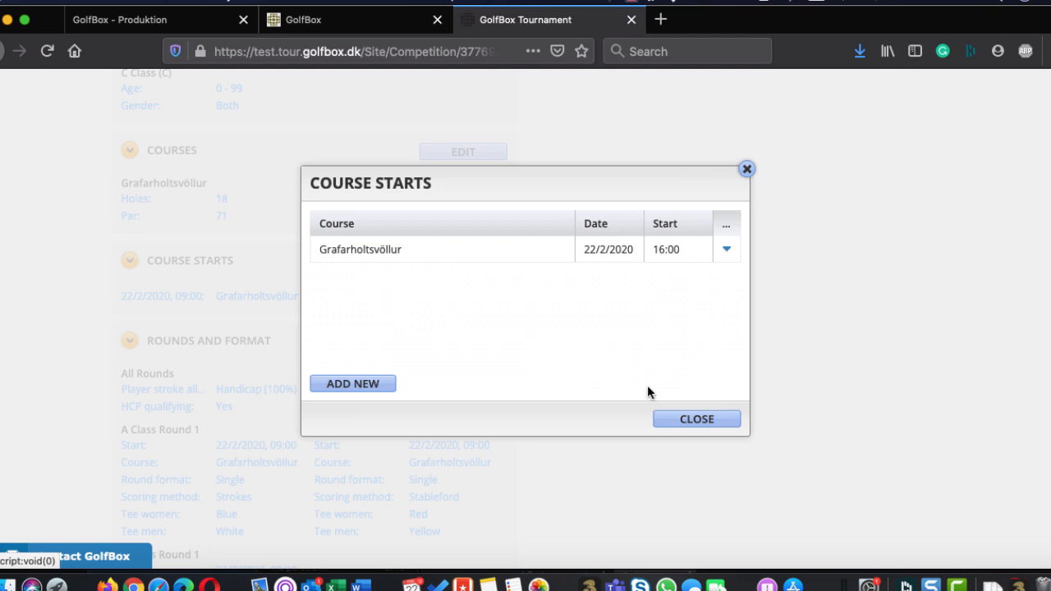
left_click(687, 424)
Set the sign-up entry window to close on 22/02/2020 at 12:15
scroll(675, 326, "up", 2)
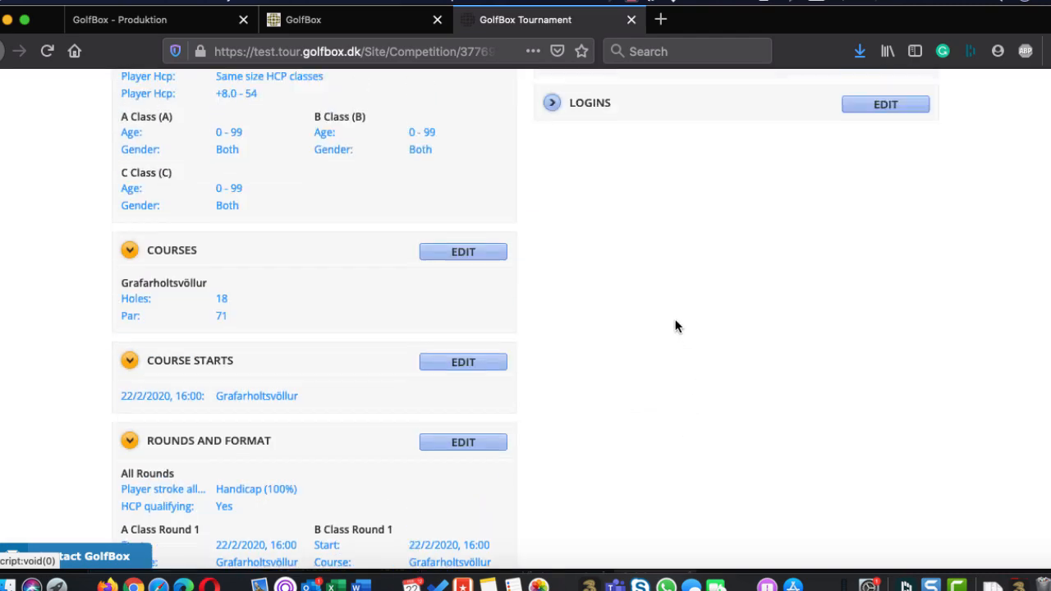
scroll(675, 326, "up", 5)
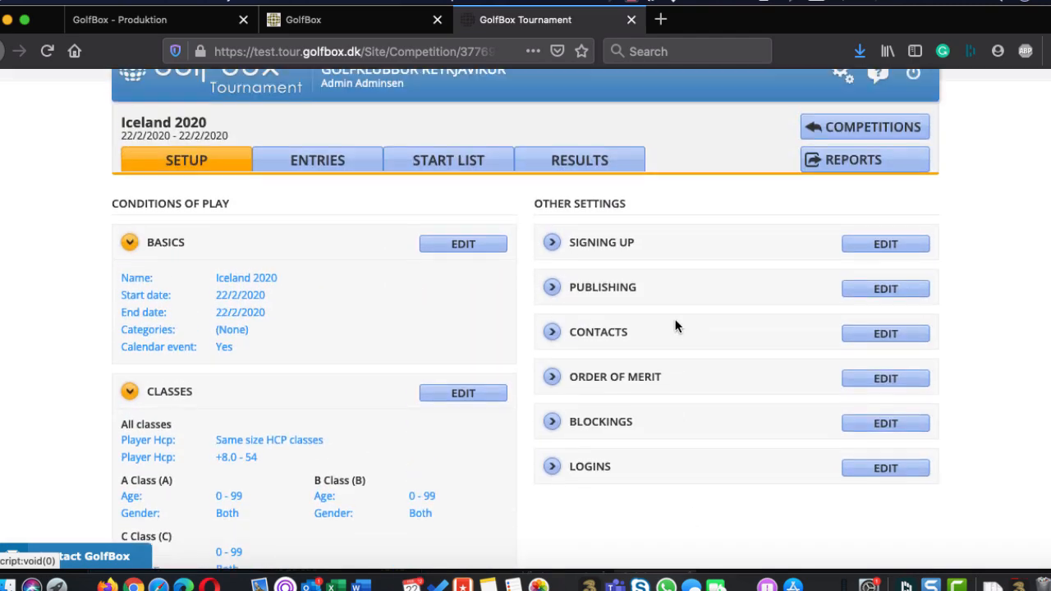
left_click(883, 242)
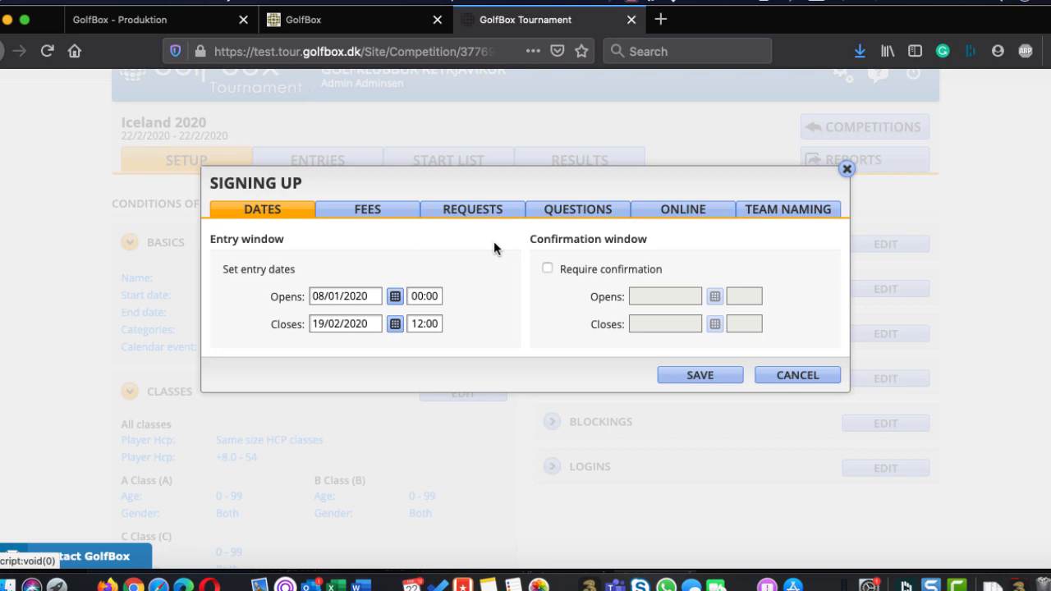
left_click(395, 326)
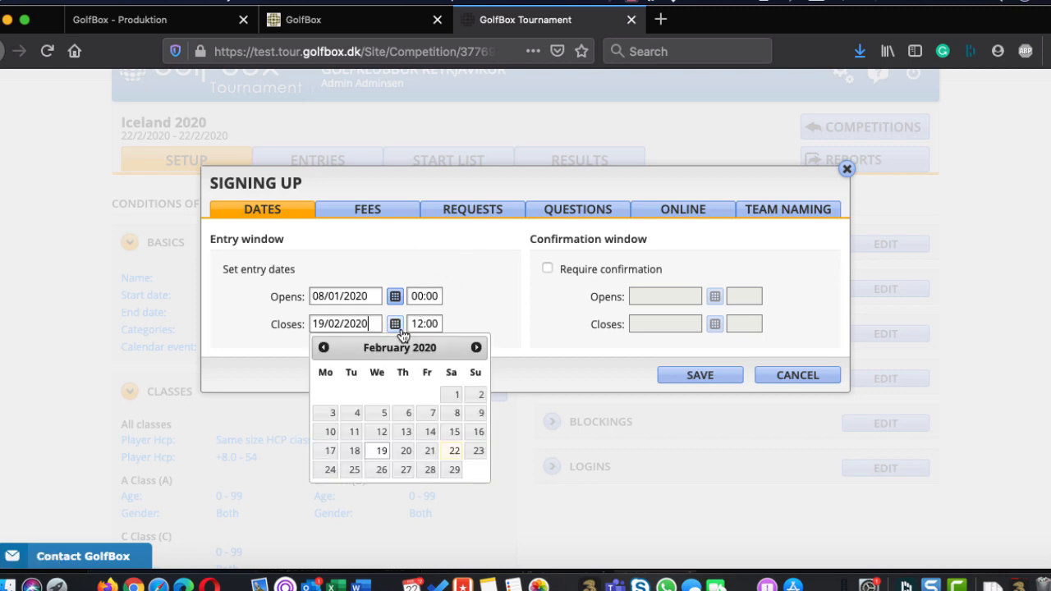
left_click(452, 451)
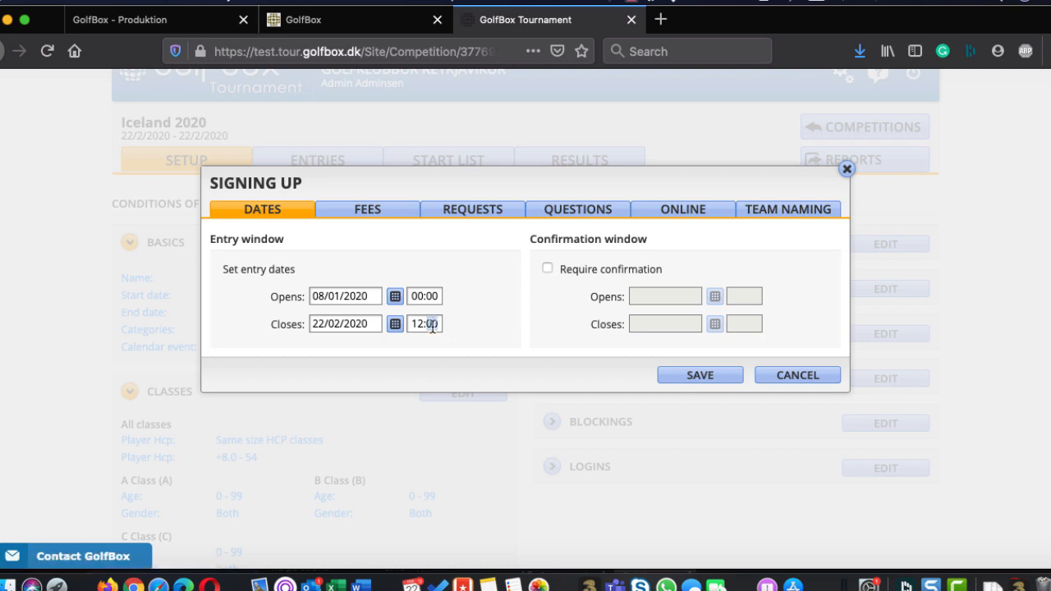
type("15")
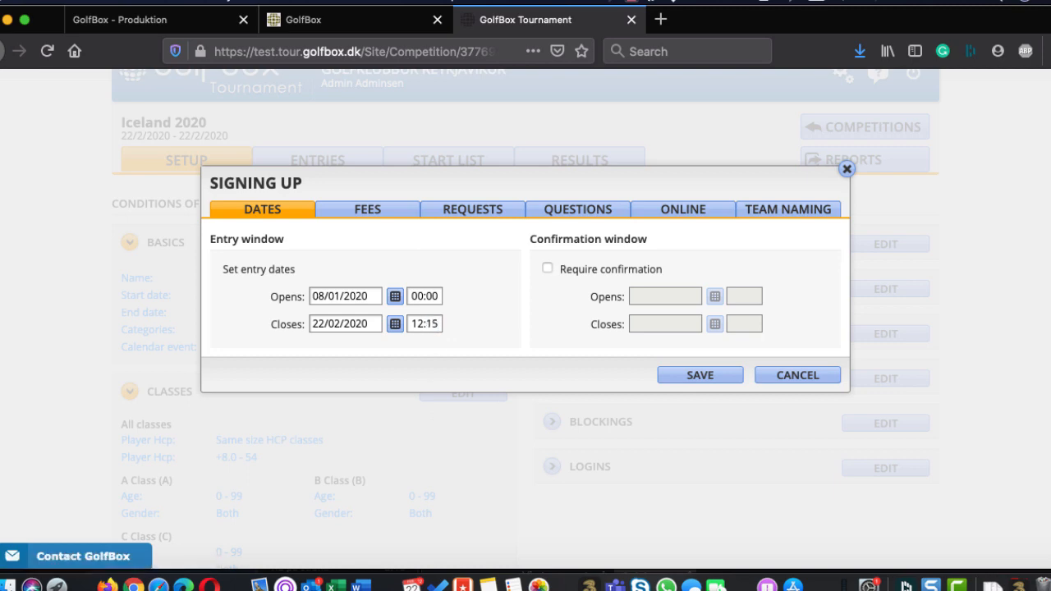
Set the entry fee's base amount to 1000 ISK
left_click(371, 216)
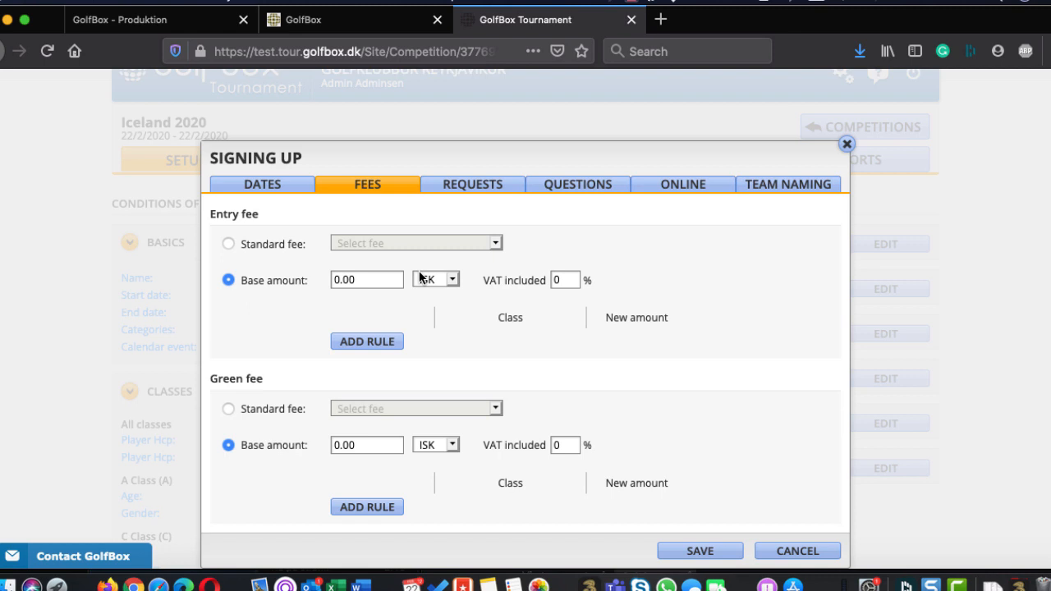
triple_click(363, 284)
type("1000")
Switch the green fee to a standard fee and back to a base amount
scroll(841, 79, "up", 1)
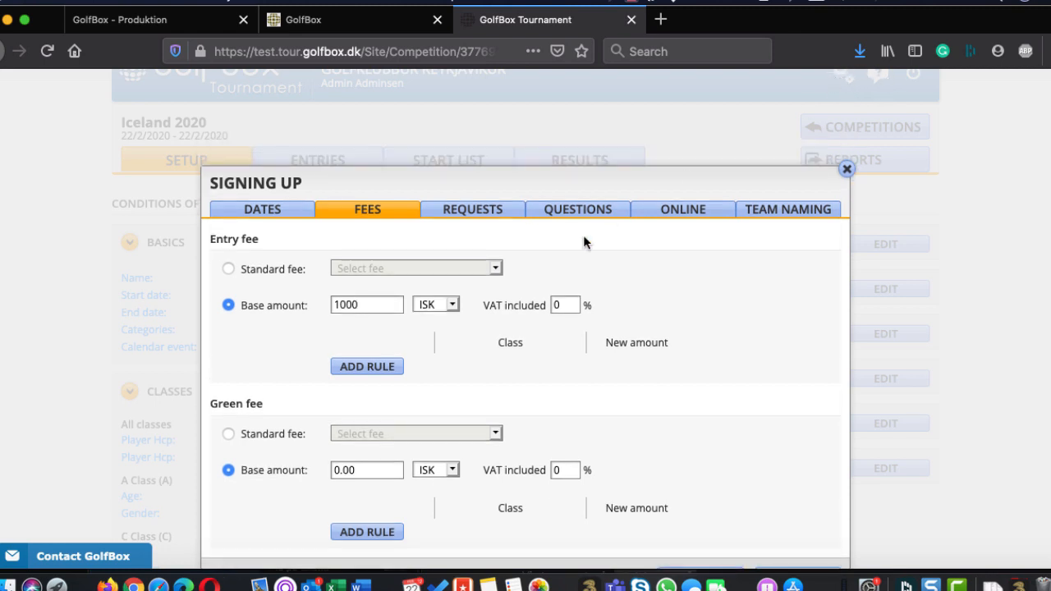
scroll(270, 328, "down", 1)
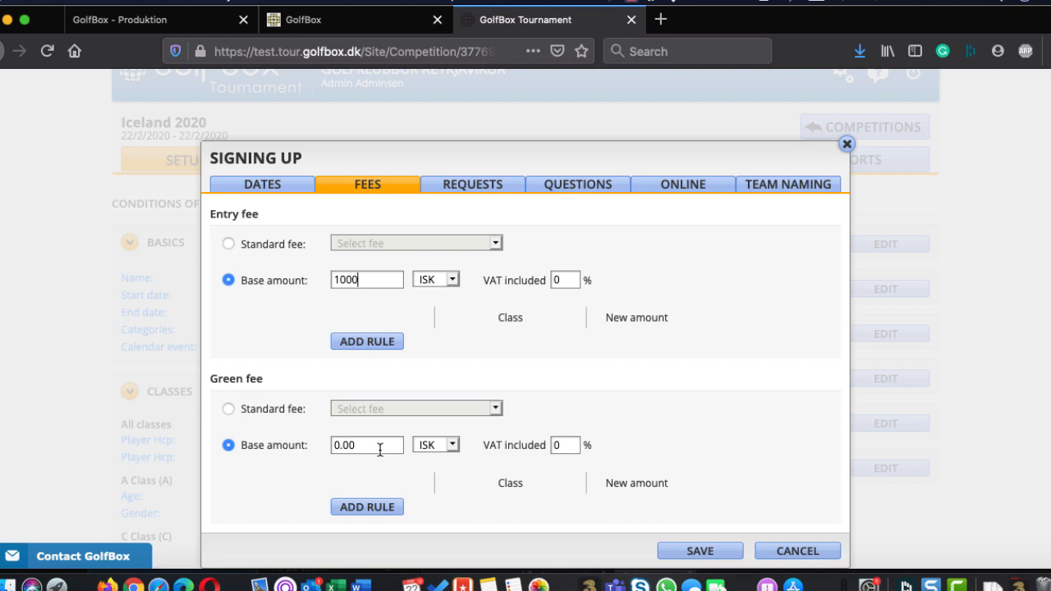
left_click(229, 409)
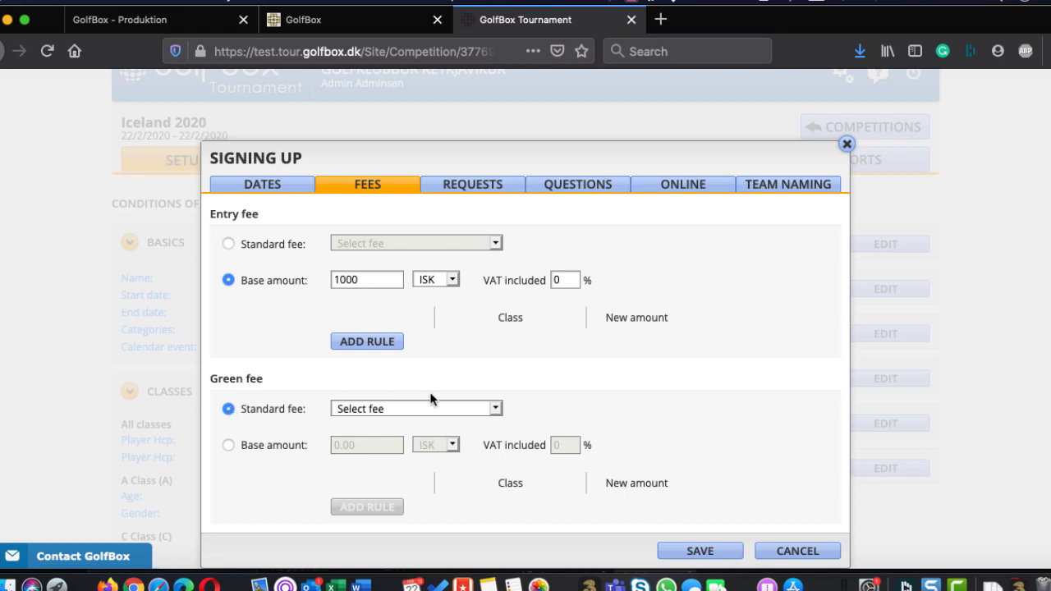
left_click(227, 445)
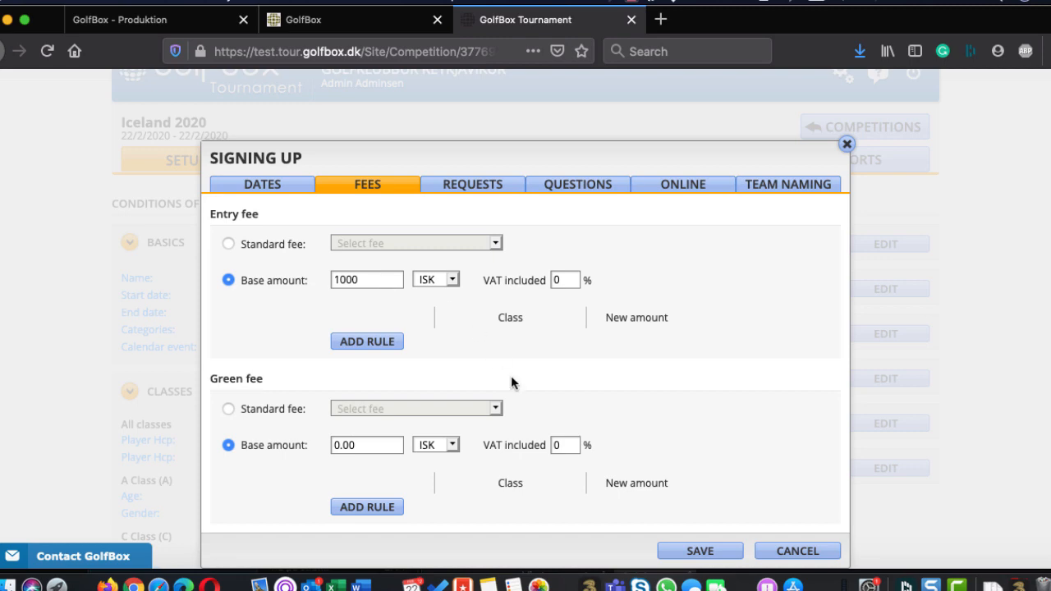
Allow entry requests for early or late start and allow players to fill in notes
left_click(457, 188)
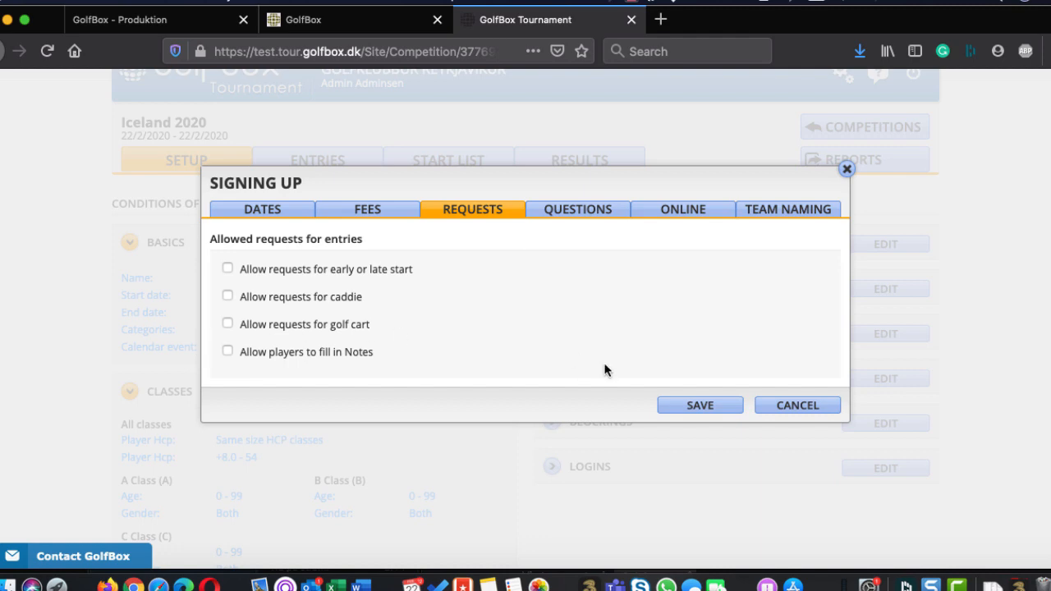
left_click(228, 269)
left_click(228, 352)
Start a new sign-up question of the type Yes or no with the text "Dinner ?"
left_click(585, 212)
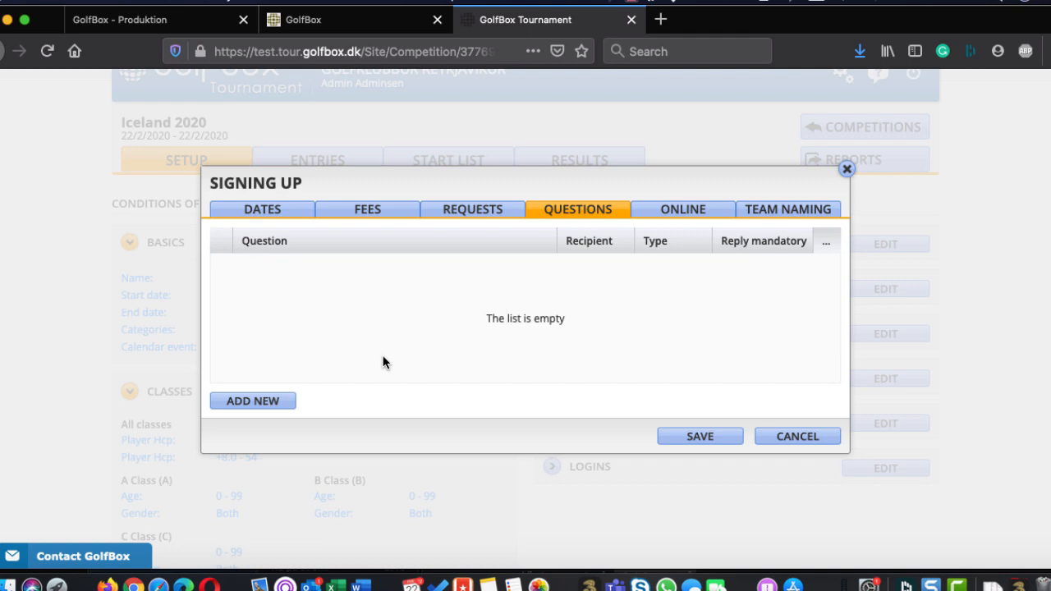
left_click(277, 404)
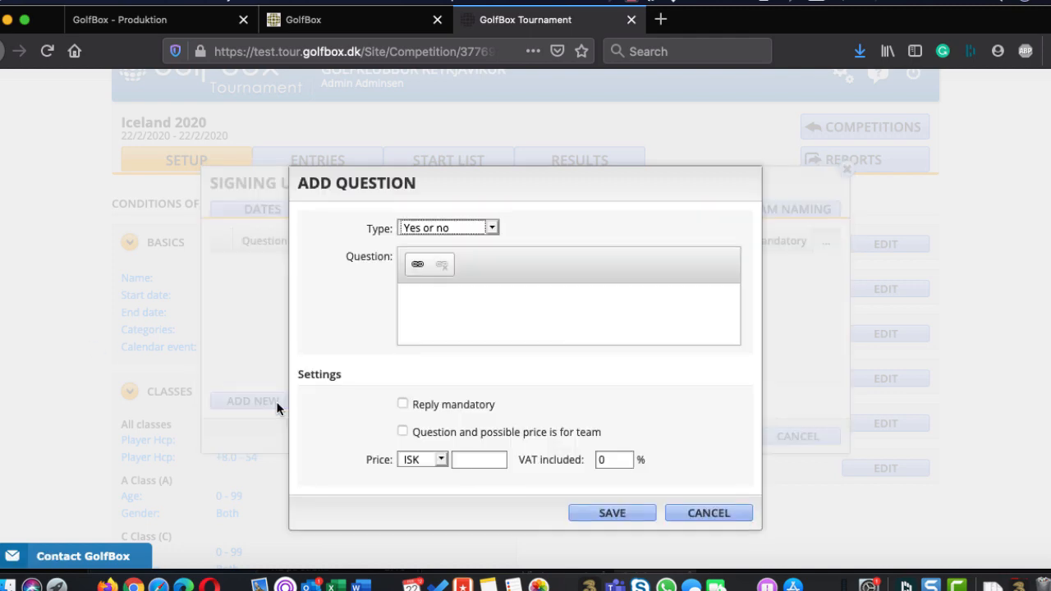
left_click(467, 230)
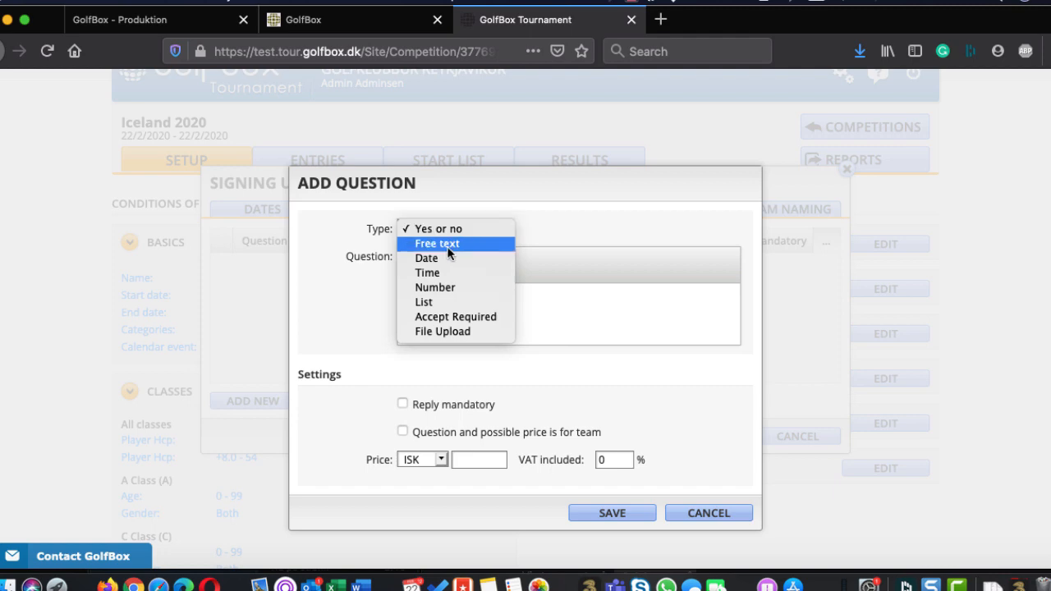
left_click(466, 230)
left_click(436, 325)
type("Di")
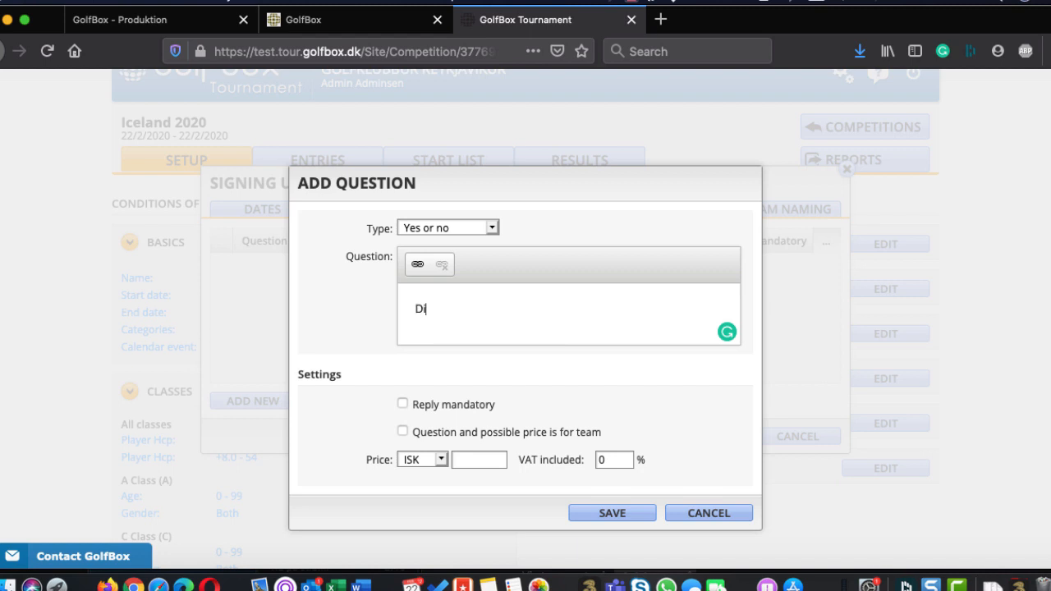
type("nner ?")
Change the question to a List type reading "What would you like to eat?" and make the reply mandatory
left_click(462, 229)
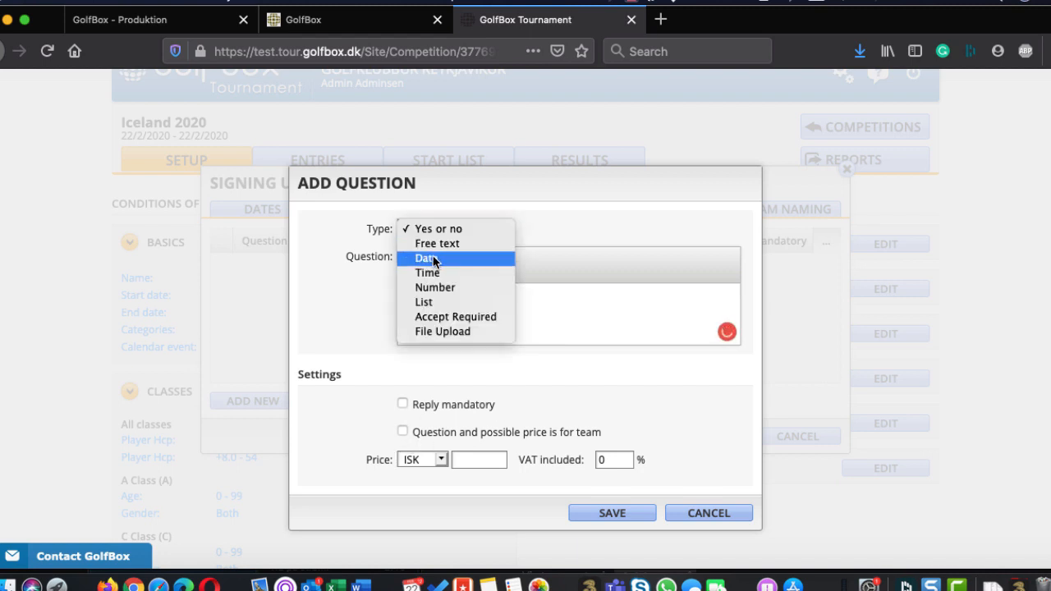
left_click(451, 302)
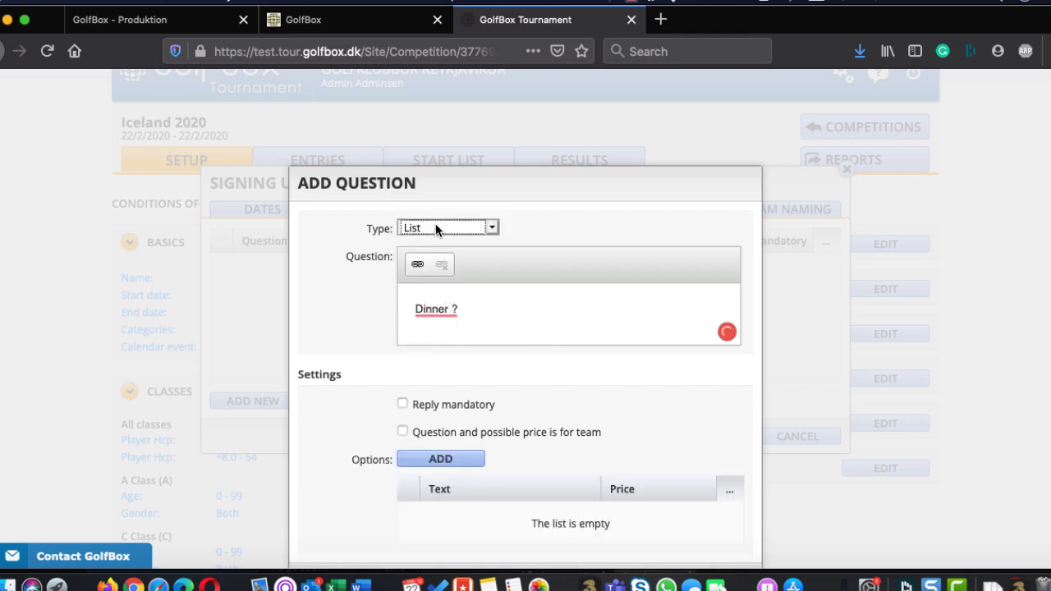
left_click(467, 311)
left_click_drag(468, 310, 356, 265)
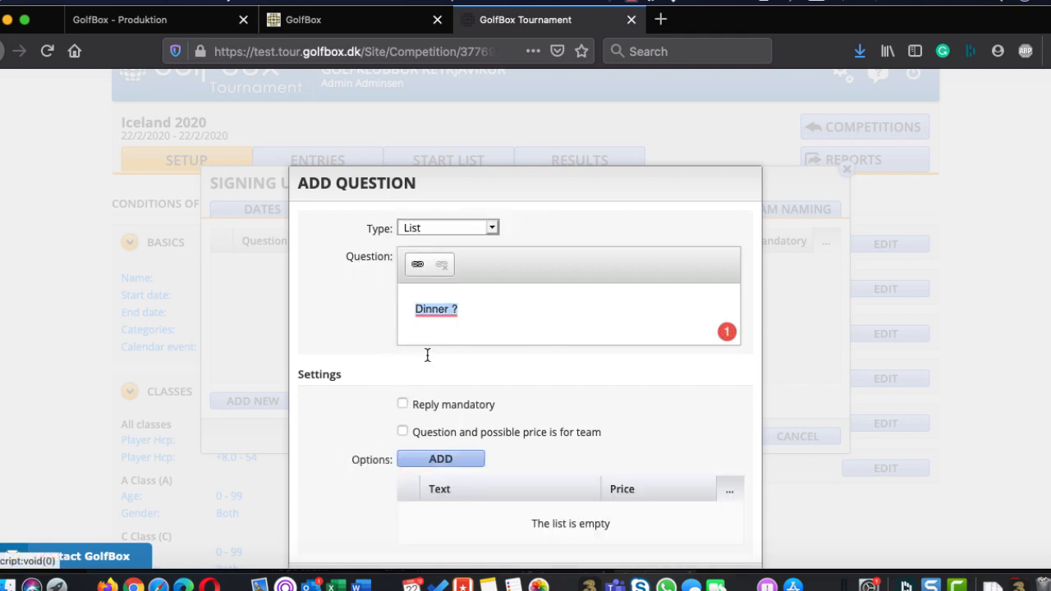
type("What wul")
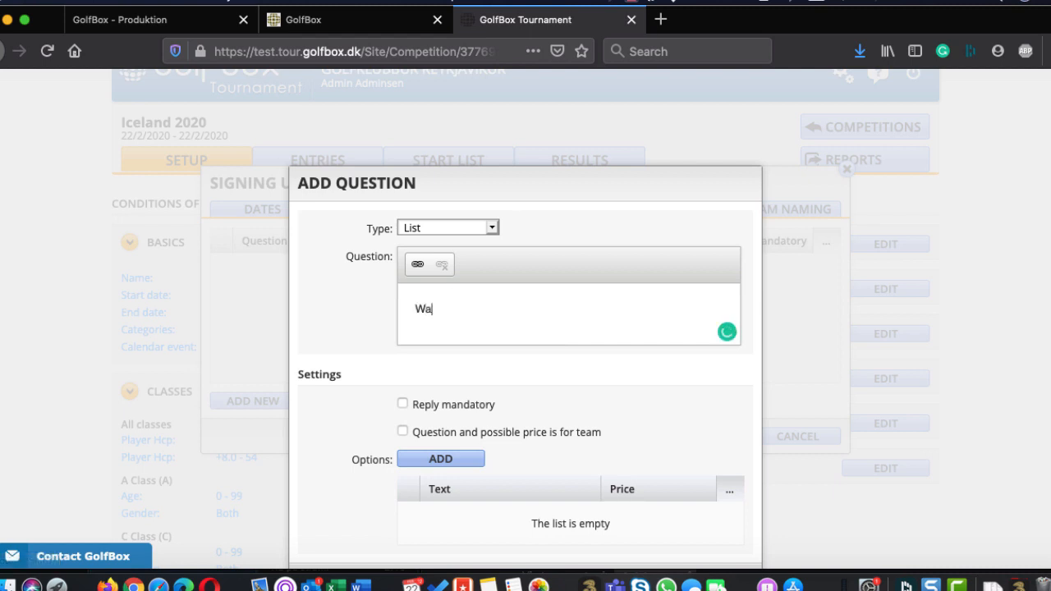
key("BackSpace")
key("BackSpace")
type("ould you like to eat")
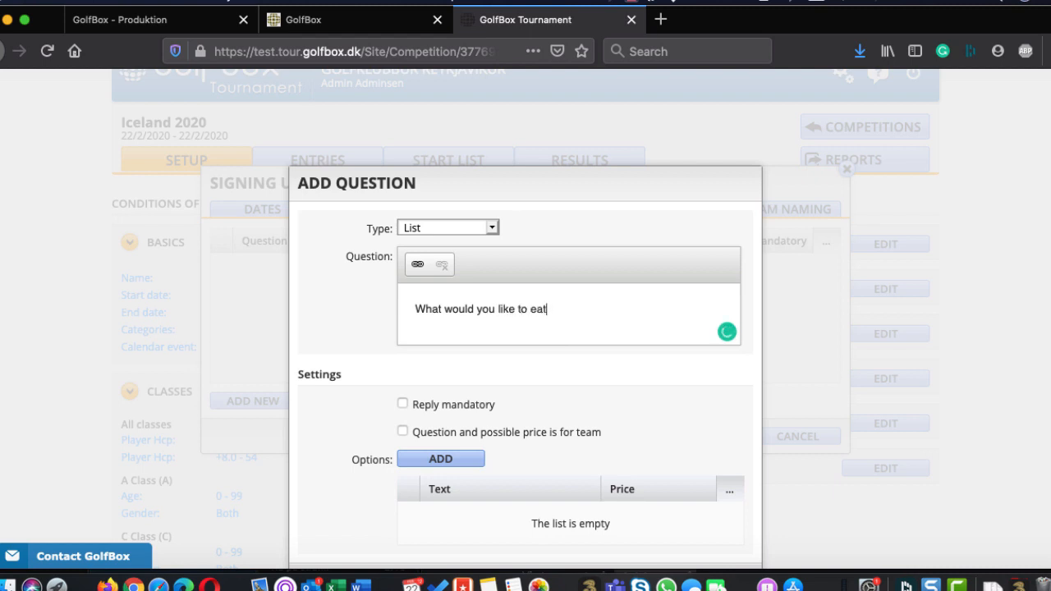
type("?")
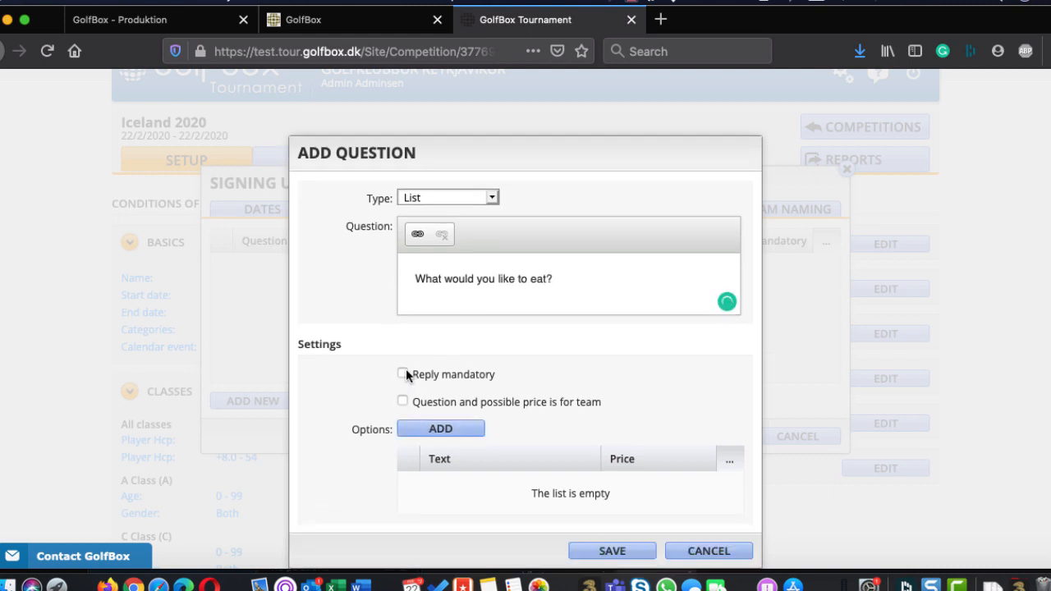
left_click(402, 376)
Add the answer option Chicken with a price of 1000 ISK
left_click(453, 432)
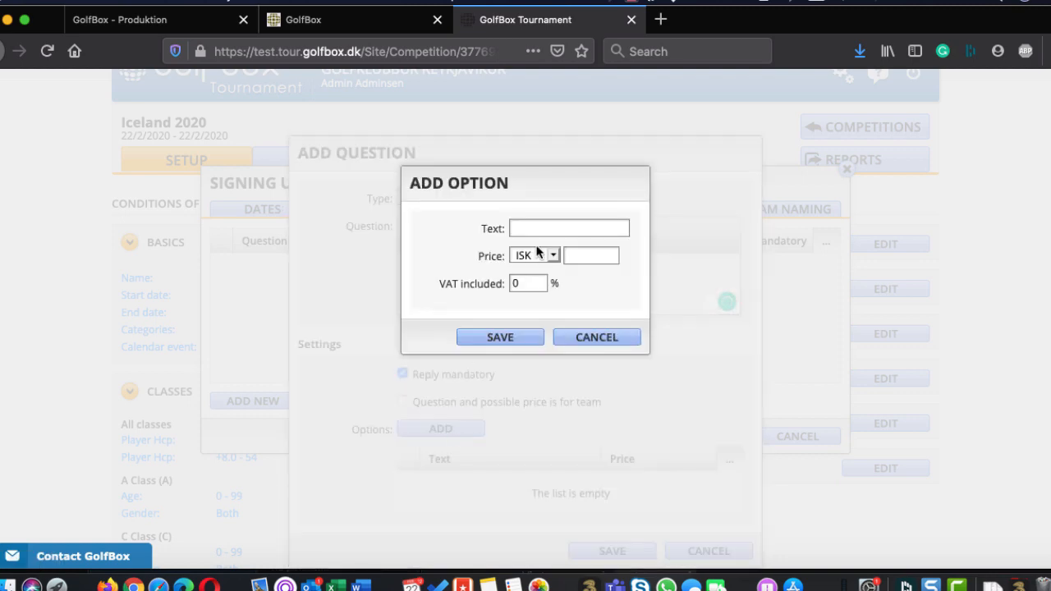
type("Chicken")
left_click(594, 253)
type("1000")
left_click(501, 336)
Add the answer option Beef with a price of 2000 ISK
left_click(444, 446)
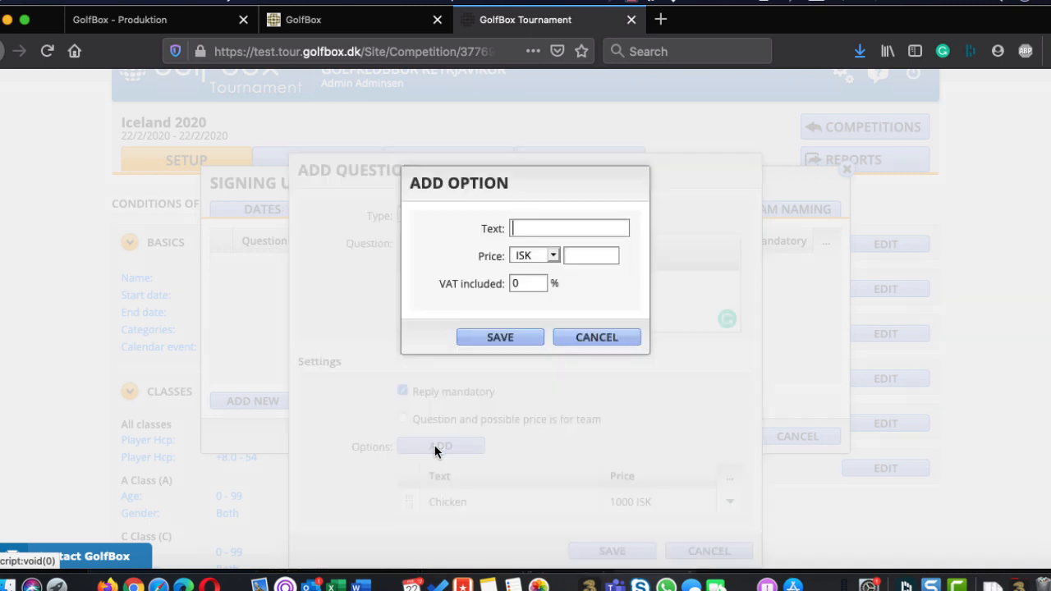
type("Beef")
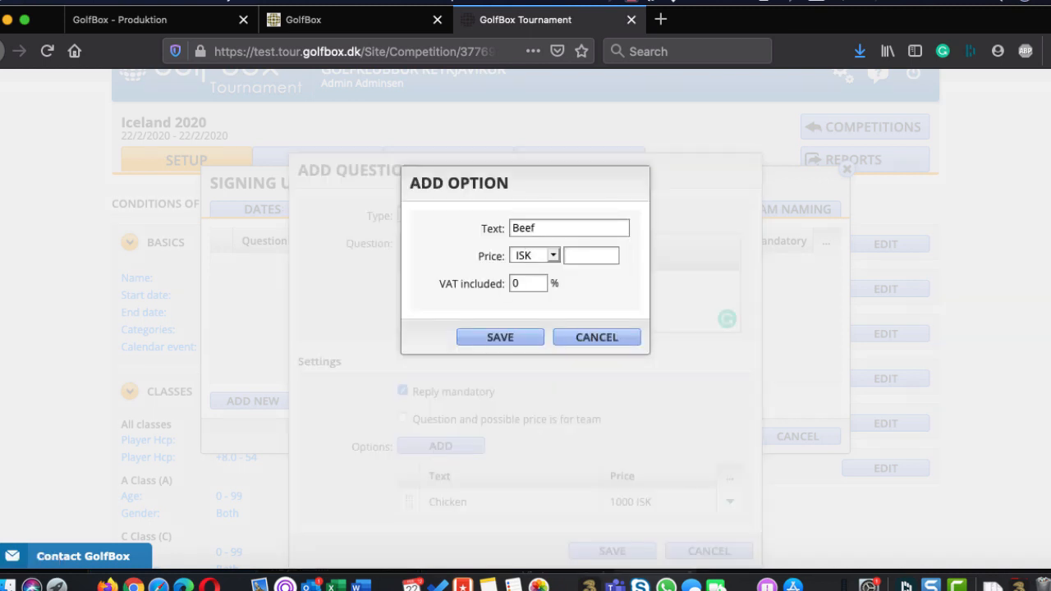
left_click(527, 253)
left_click(601, 254)
left_click(600, 254)
type("2000")
left_click(493, 338)
Add the answer option Whale with a price of 5000 ISK
left_click(453, 445)
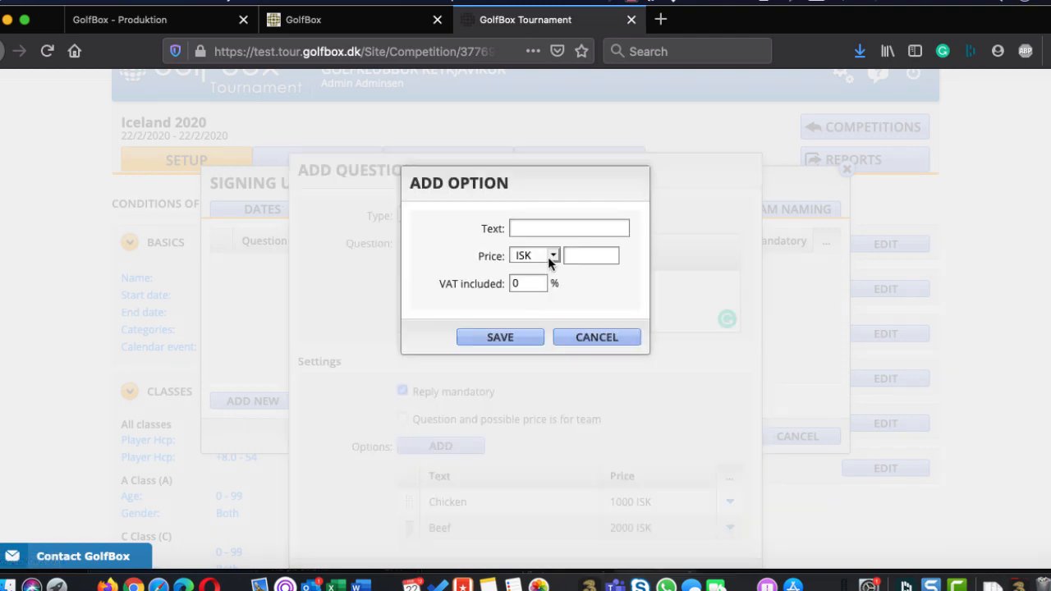
type("Whale")
left_click(578, 258)
type("5000")
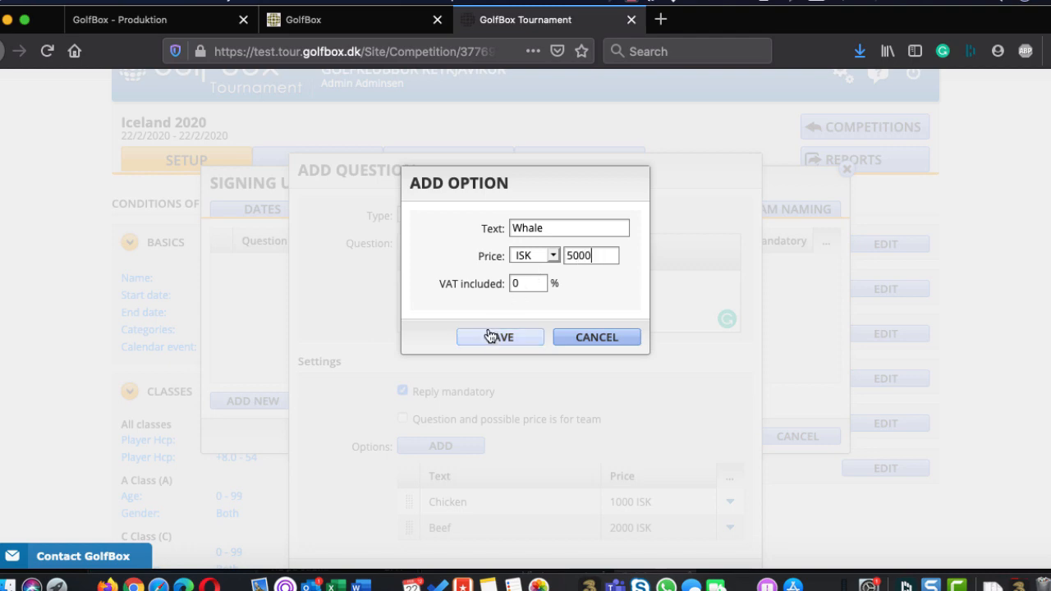
left_click(490, 337)
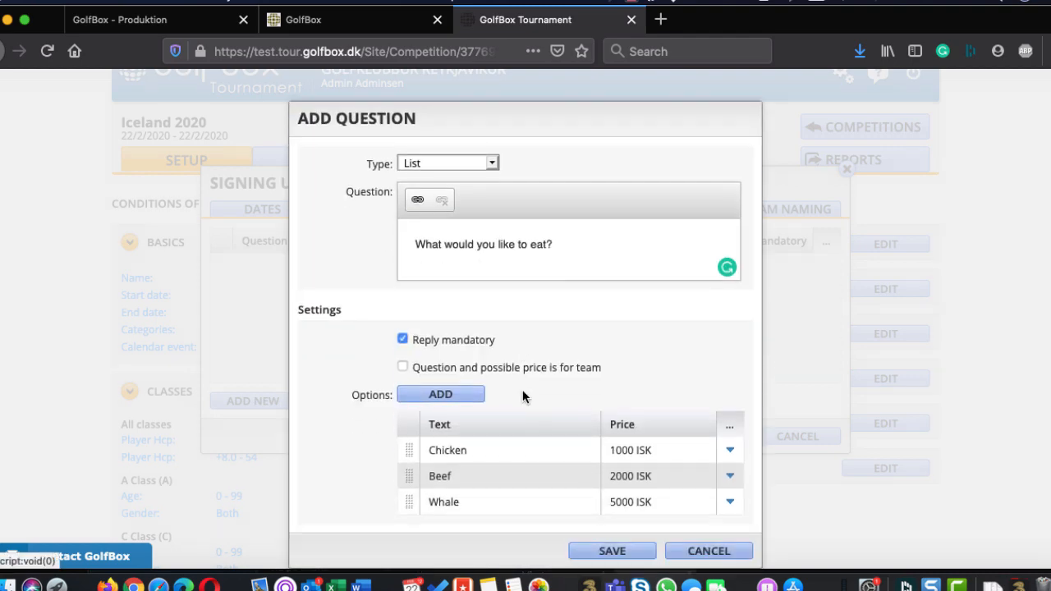
Add the answer option No dinner with a price of 0 ISK
left_click(461, 394)
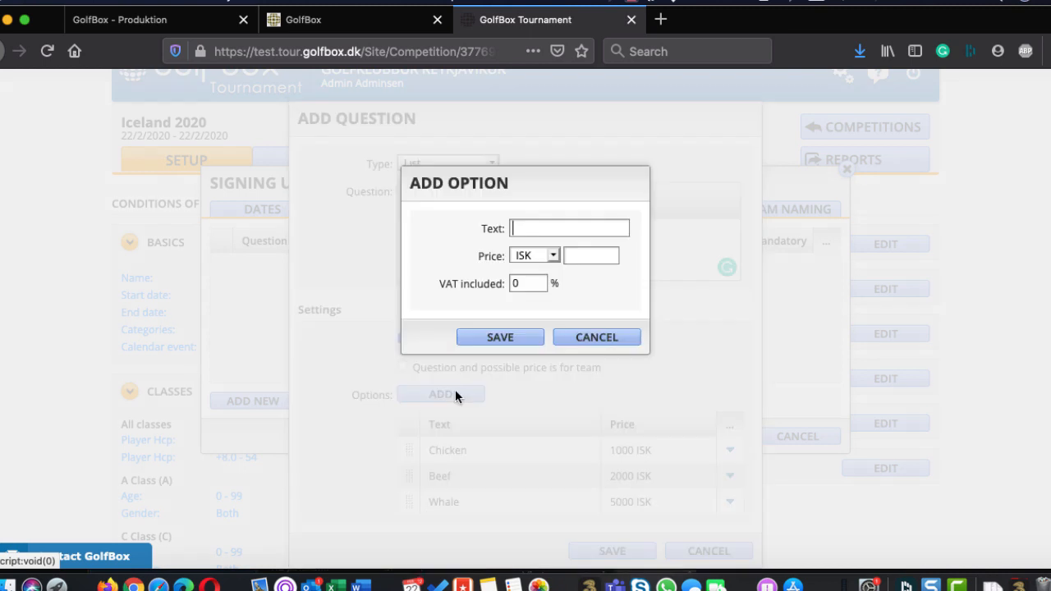
type("No dinner")
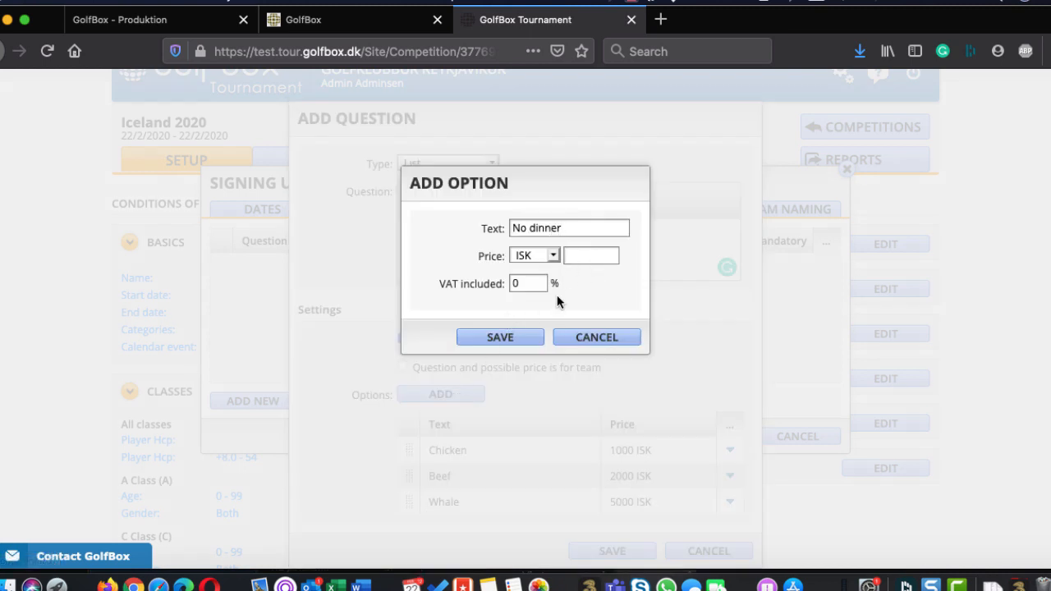
left_click(600, 255)
type("0")
left_click(500, 340)
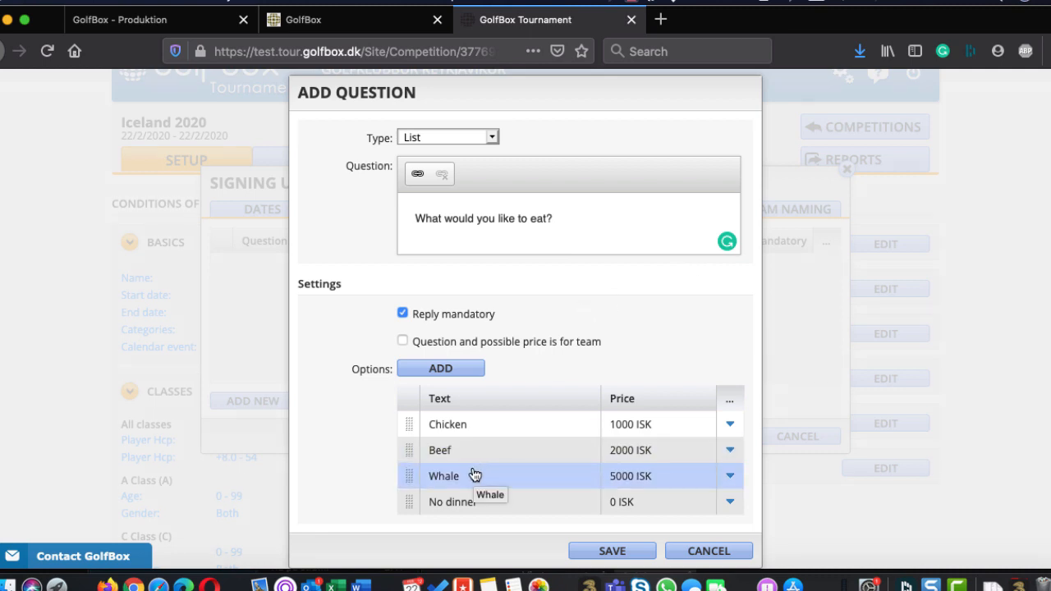
Check the other available question types, keep List, and save the question
left_click(466, 137)
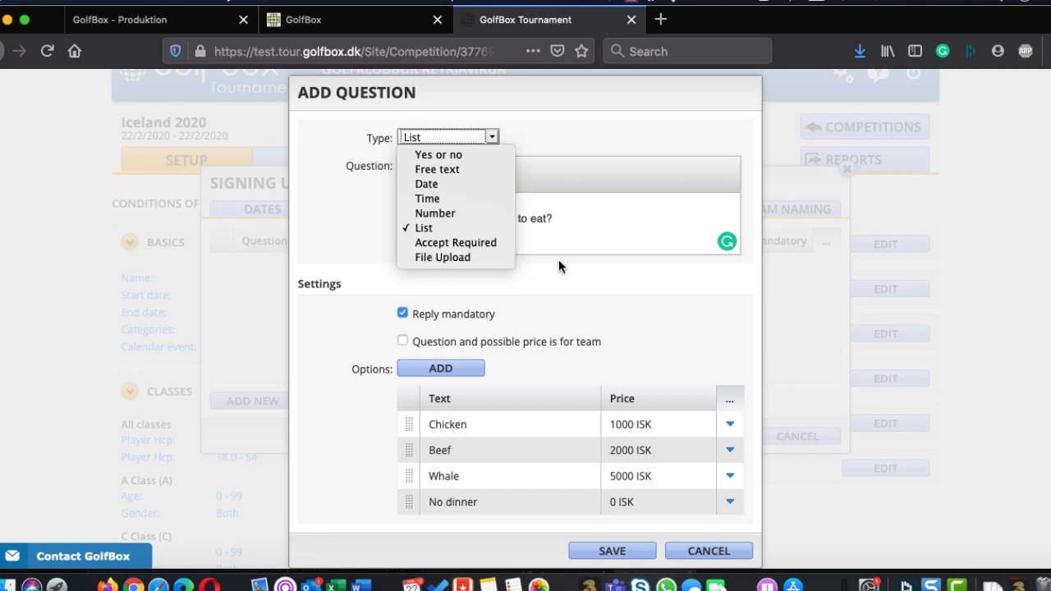
left_click(595, 285)
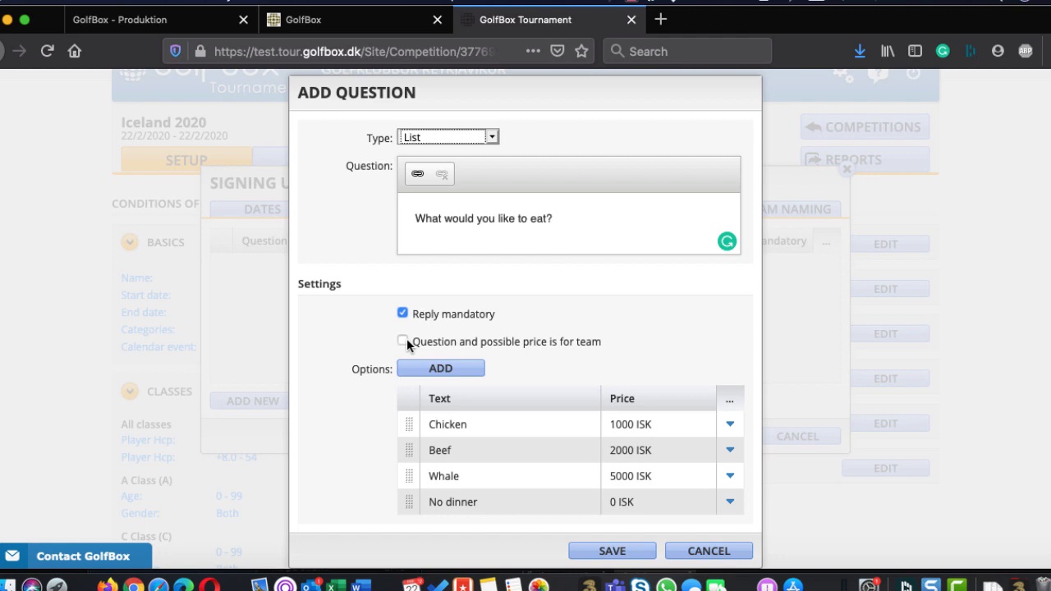
left_click(608, 551)
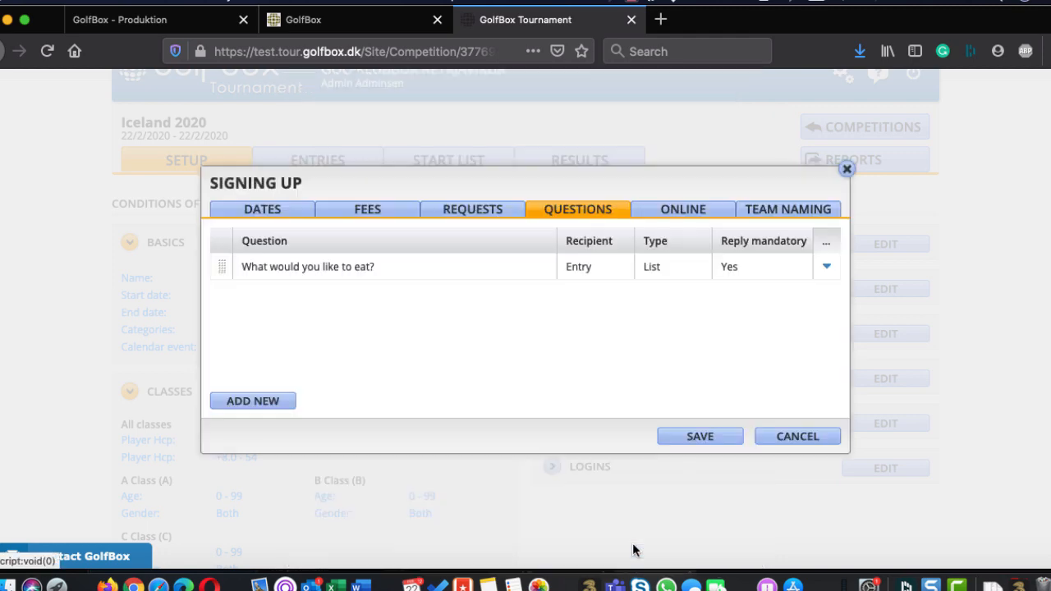
Enable online entry for the competition and restrict entries by union
left_click(680, 209)
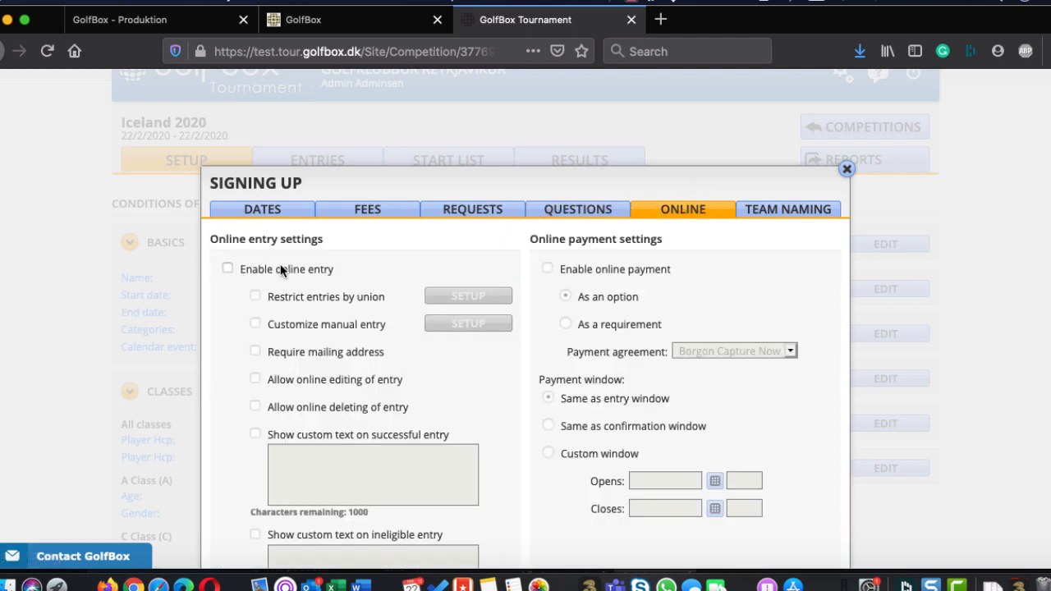
left_click(227, 269)
scroll(228, 271, "down", 3)
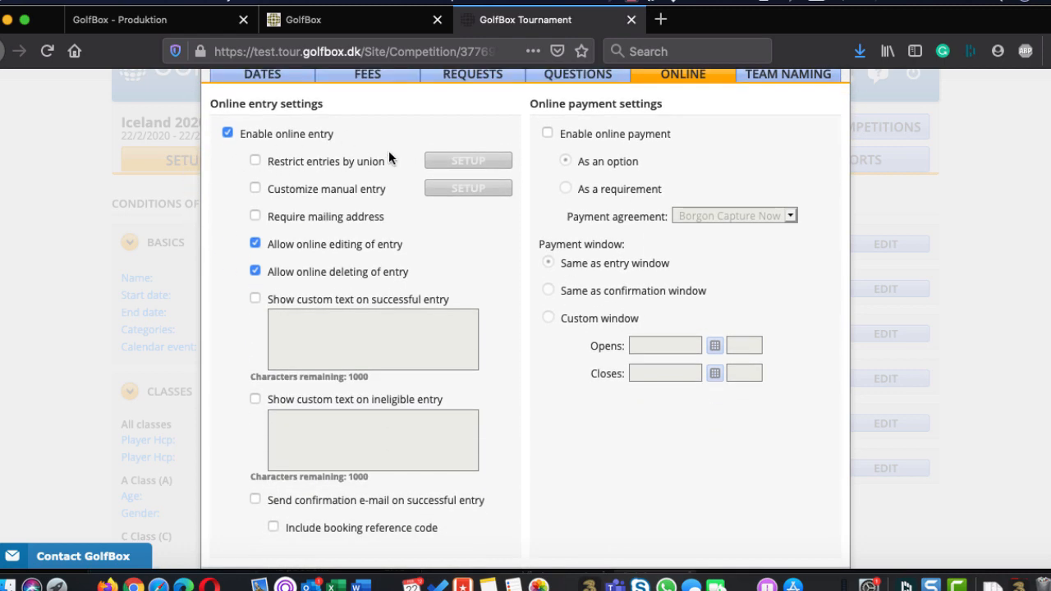
left_click(254, 161)
Look through the unions allowed for entries, toggle Golfsamband Íslands (Iceland), and discard the changes
left_click(453, 162)
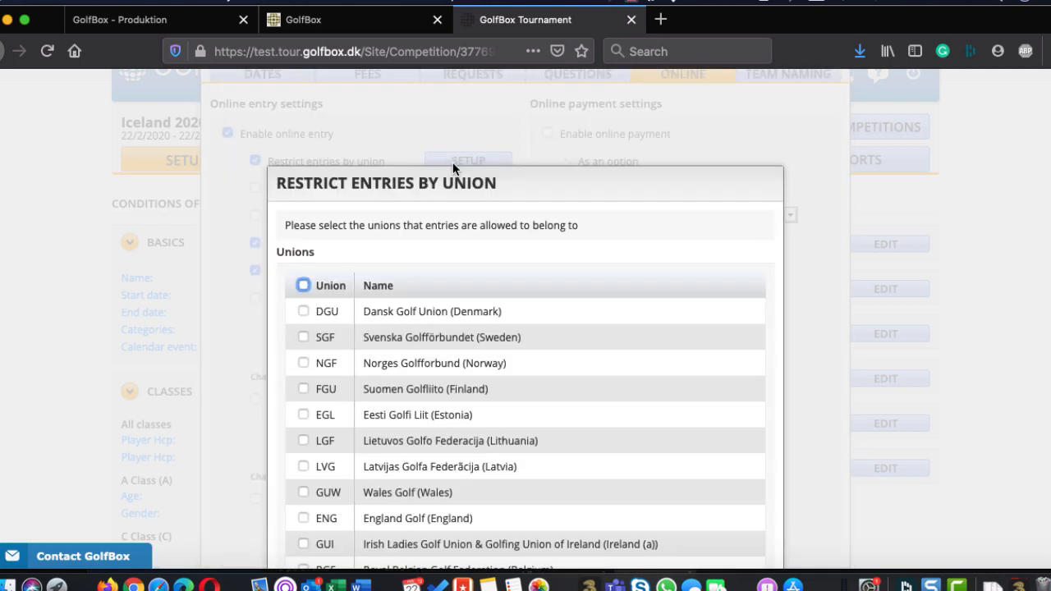
scroll(445, 346, "down", 5)
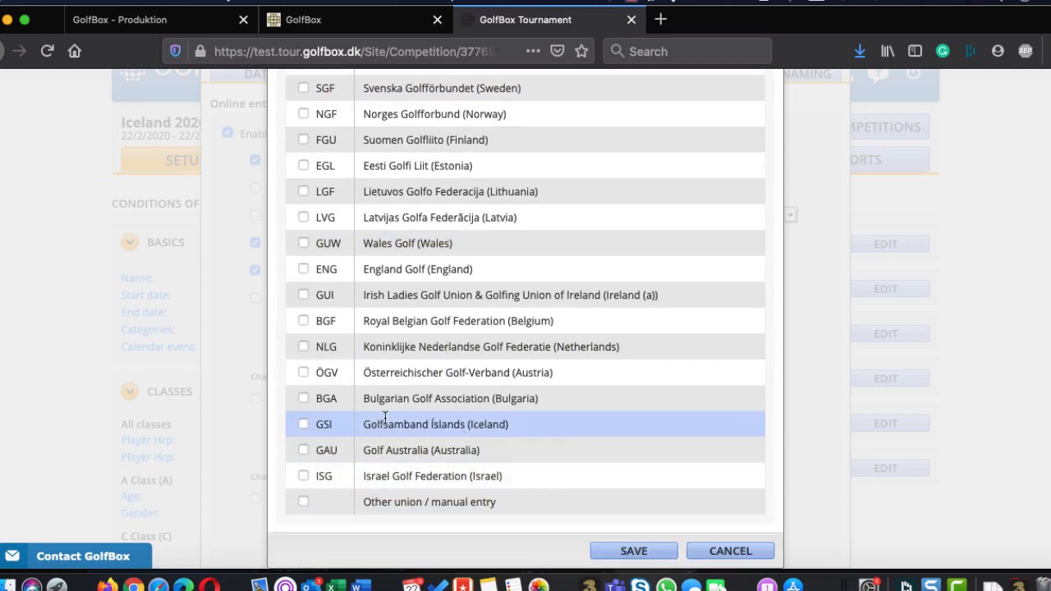
scroll(479, 272, "up", 2)
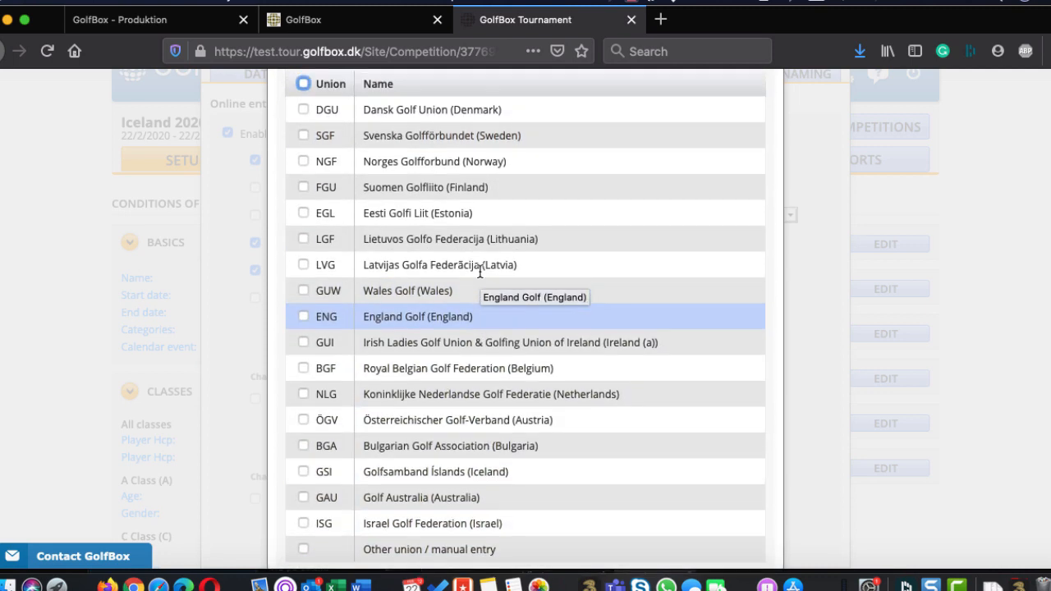
scroll(479, 272, "up", 2)
scroll(472, 402, "down", 3)
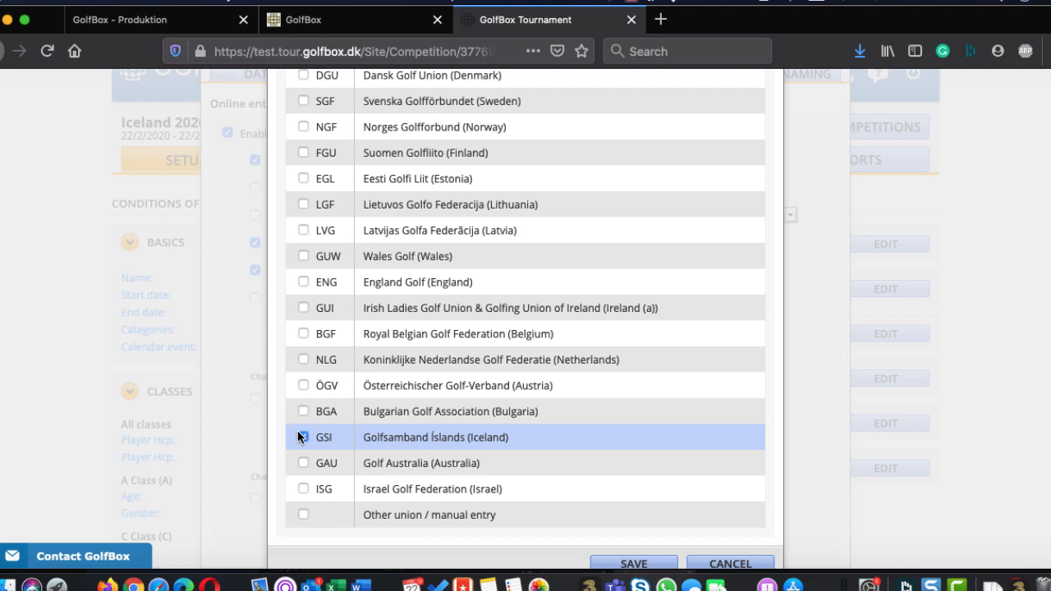
left_click(303, 435)
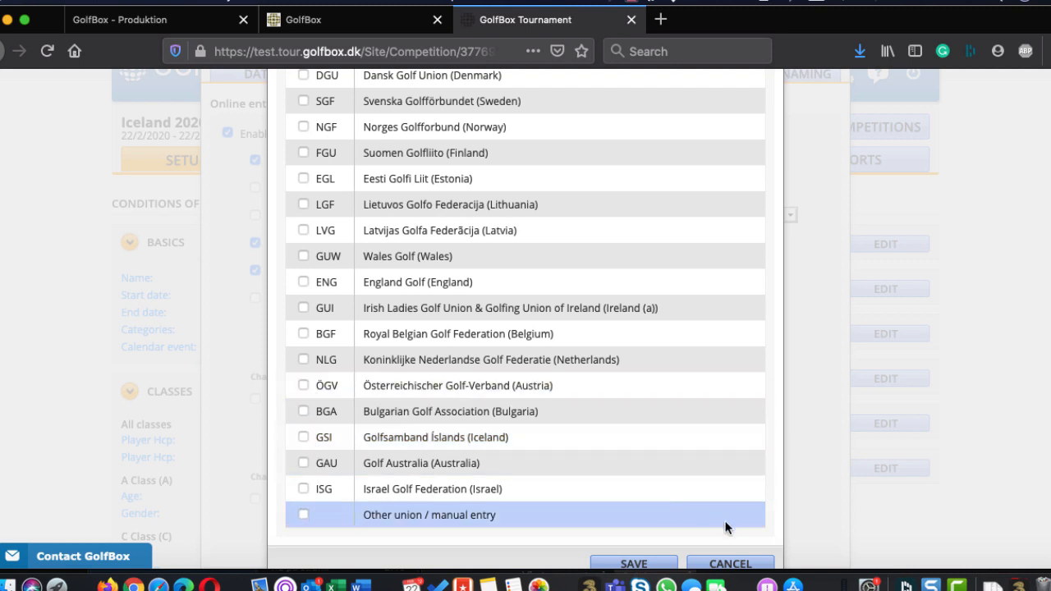
left_click(730, 563)
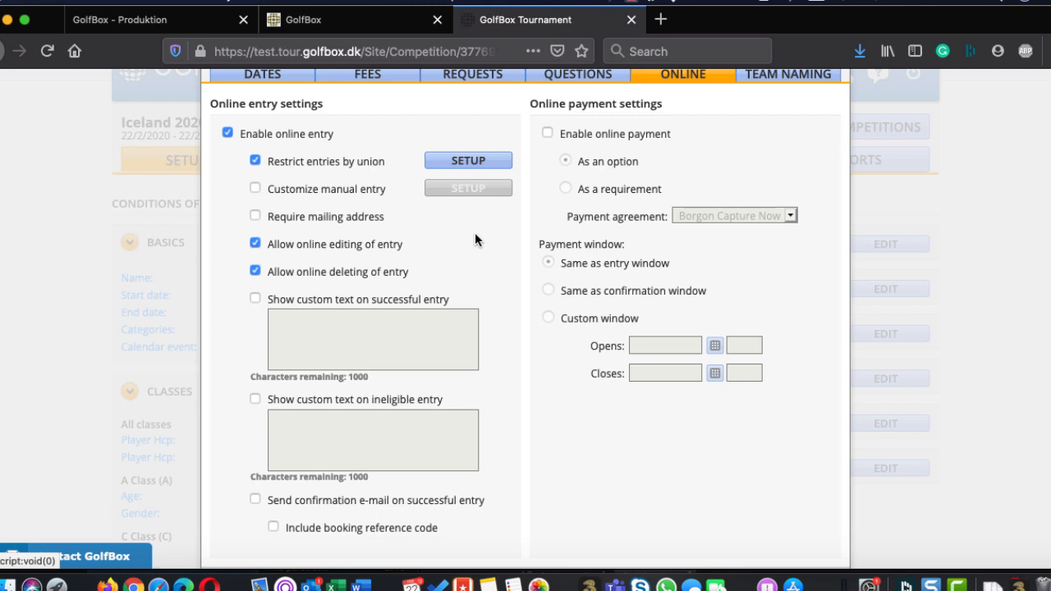
Turn on customized manual entry, review its required fields, and leave them without saving changes
left_click(253, 187)
left_click(468, 188)
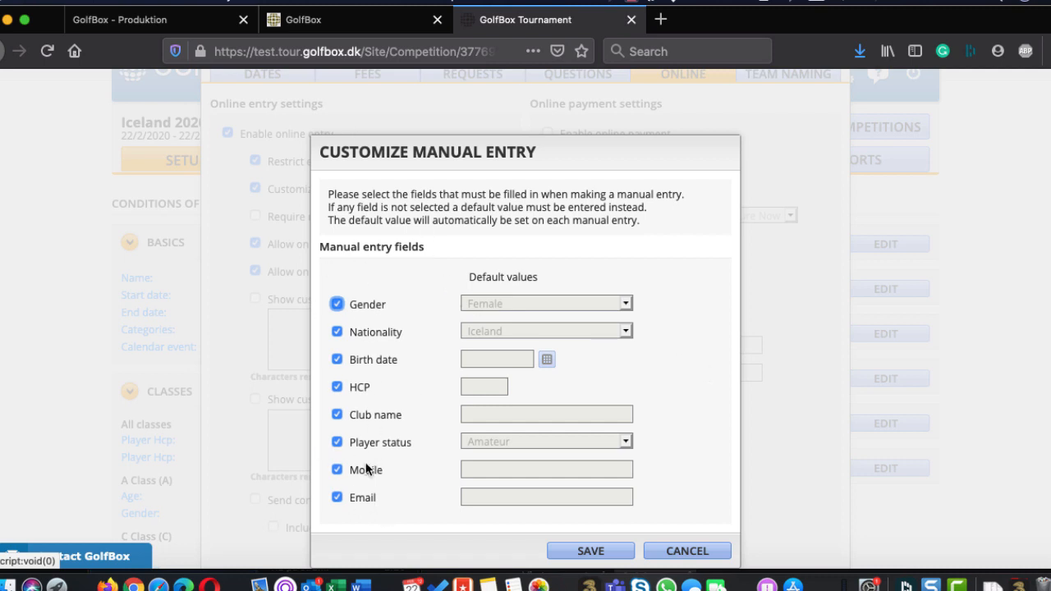
left_click(686, 551)
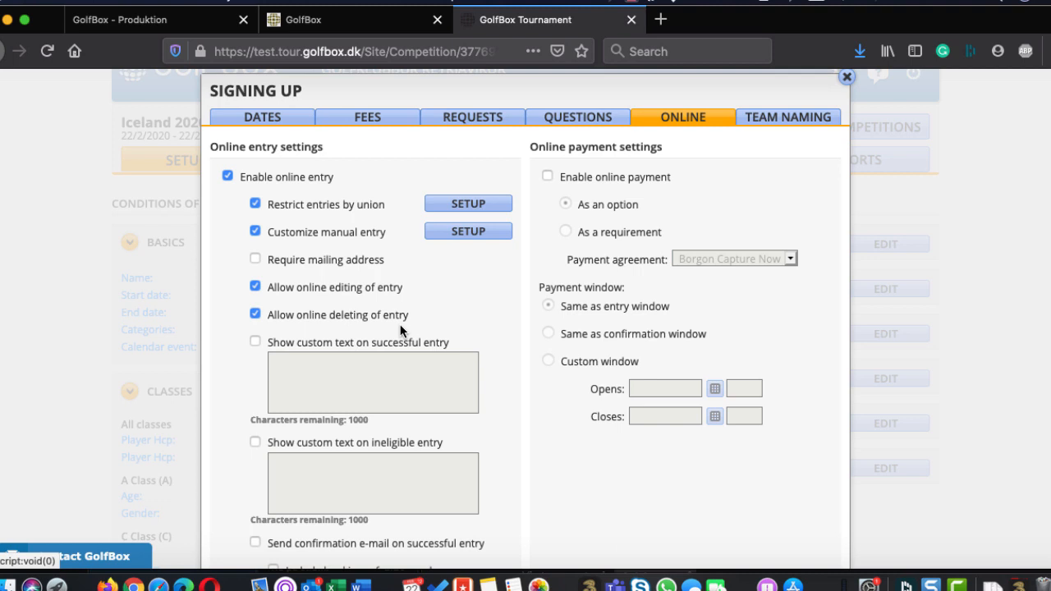
Turn on sending a confirmation e-mail on successful entry
scroll(401, 330, "down", 3)
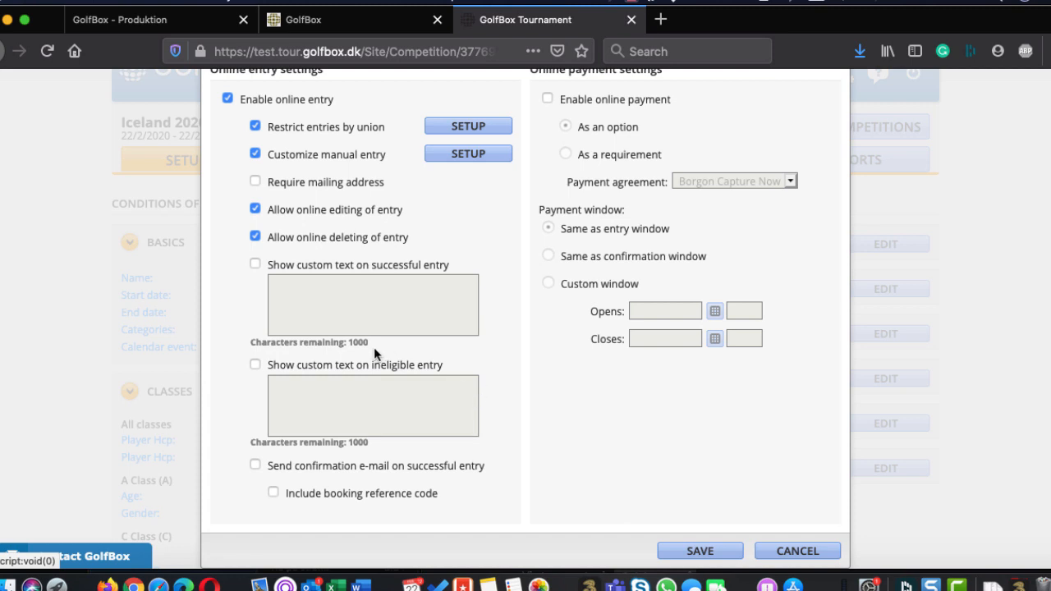
left_click(261, 466)
scroll(584, 497, "up", 5)
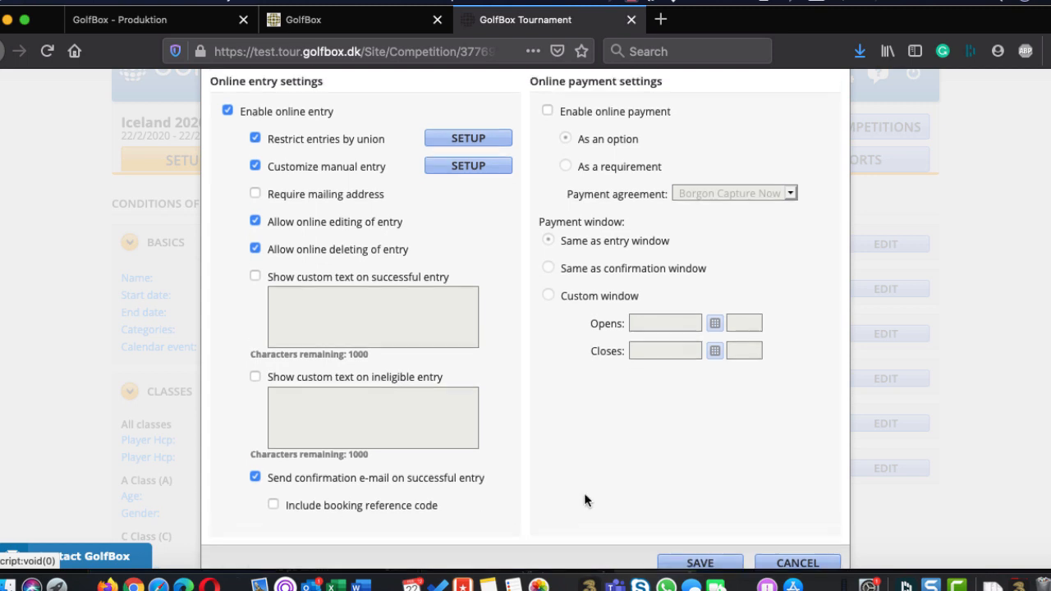
scroll(551, 435, "down", 3)
scroll(550, 434, "up", 2)
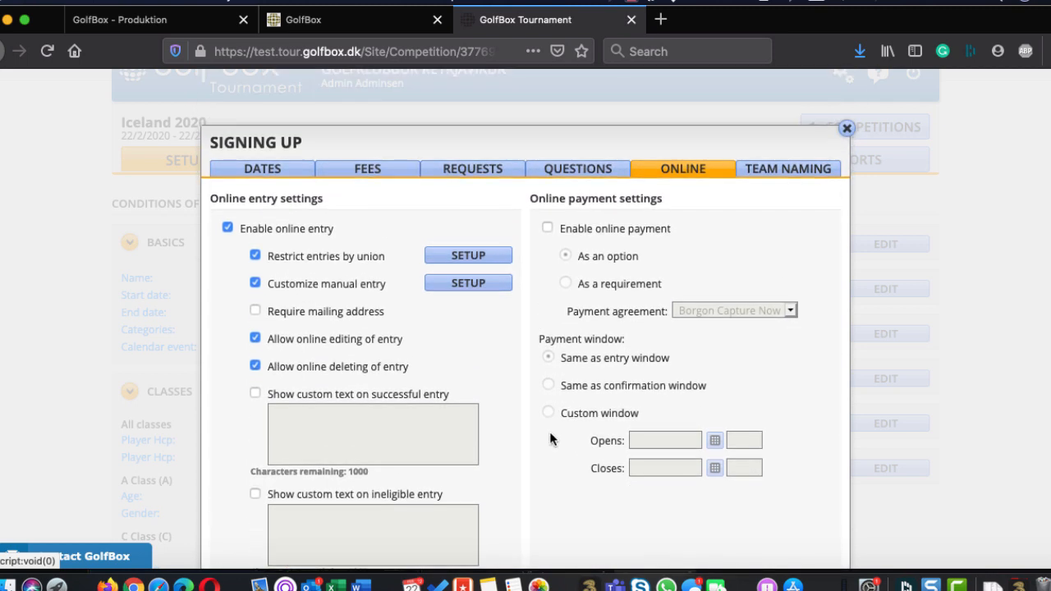
Try to enable online payment as a requirement with the Borgon Capture Now agreement and save the sign-up settings
left_click(548, 228)
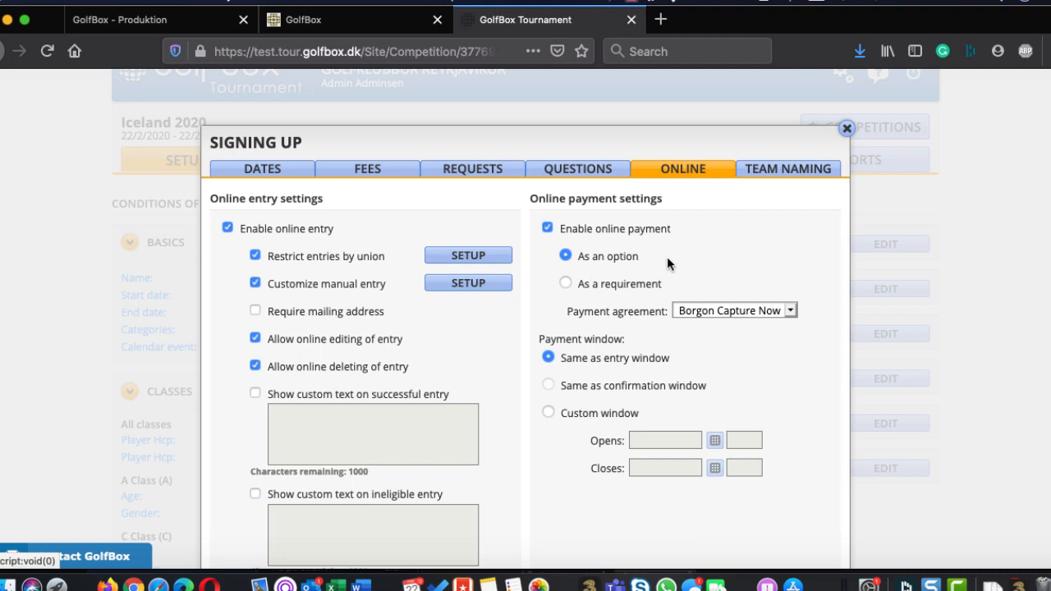
left_click(586, 283)
scroll(708, 344, "down", 3)
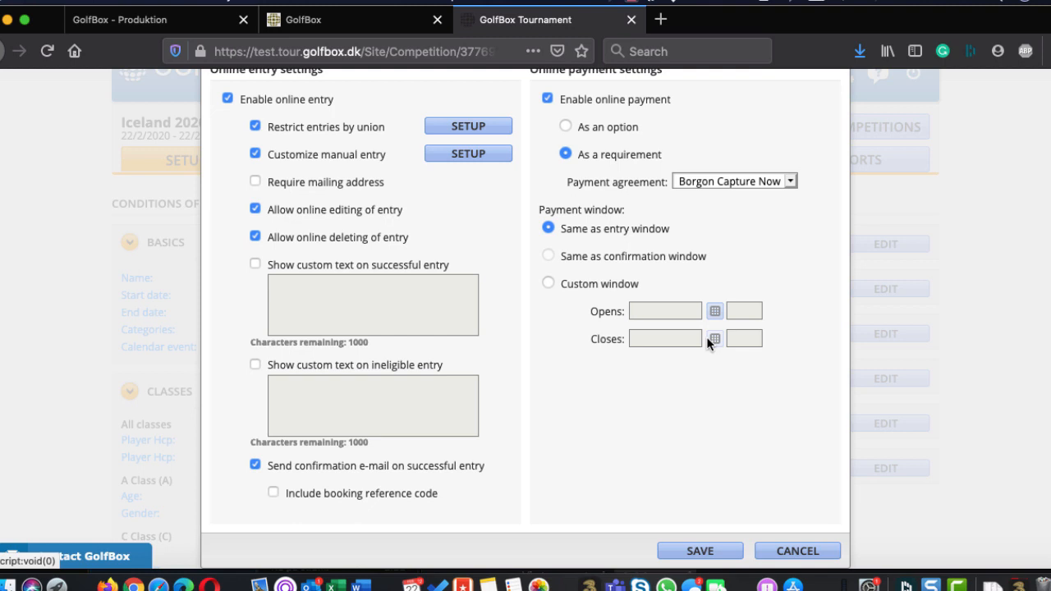
left_click(704, 553)
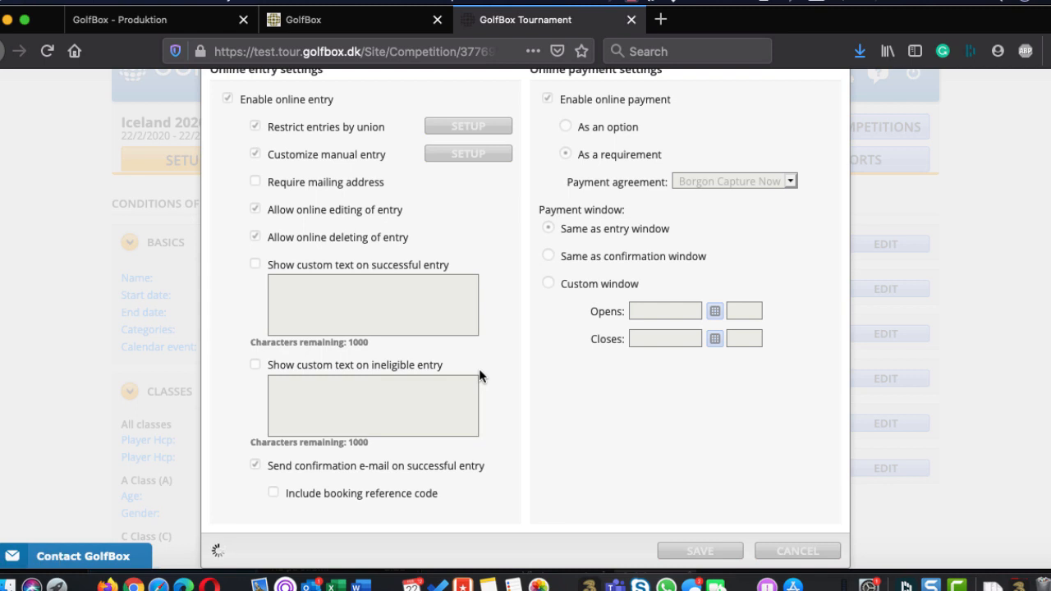
Check the computer's Wi-Fi connection during the pending save, and close the sign-up settings
scroll(681, 400, "up", 3)
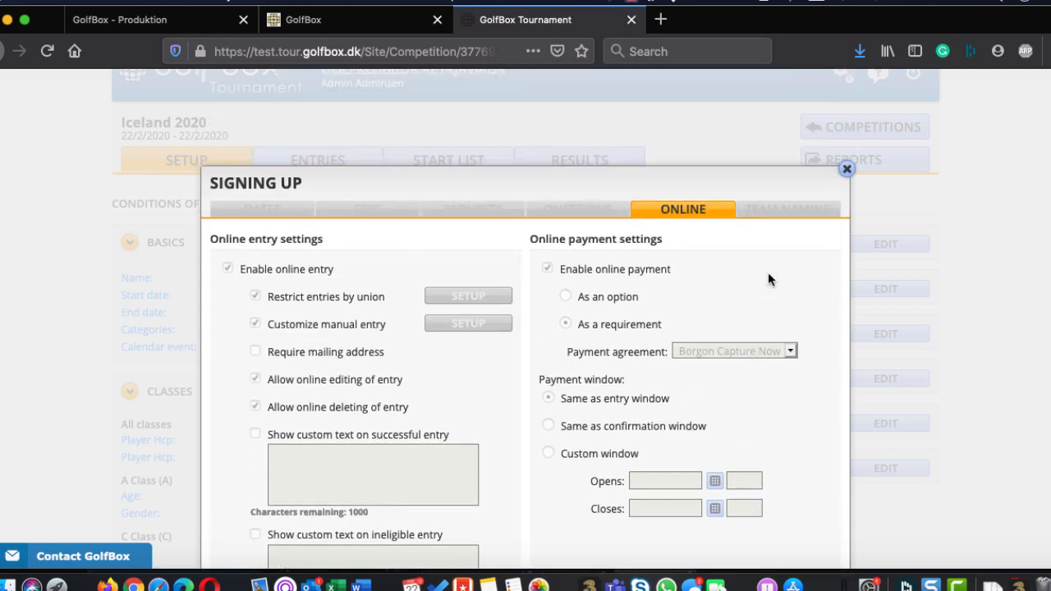
left_click(844, 2)
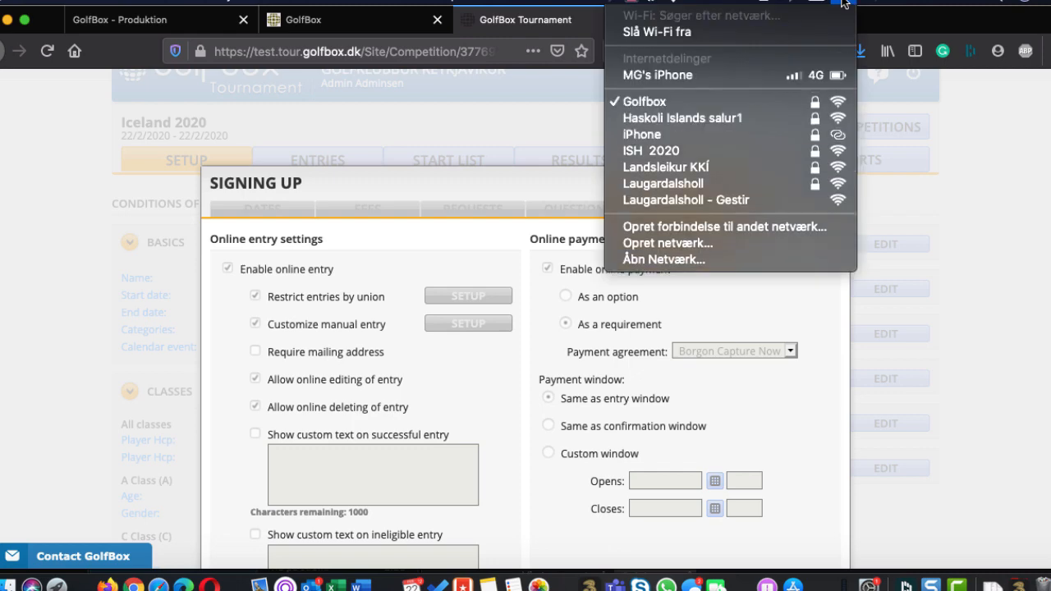
left_click(1023, 246)
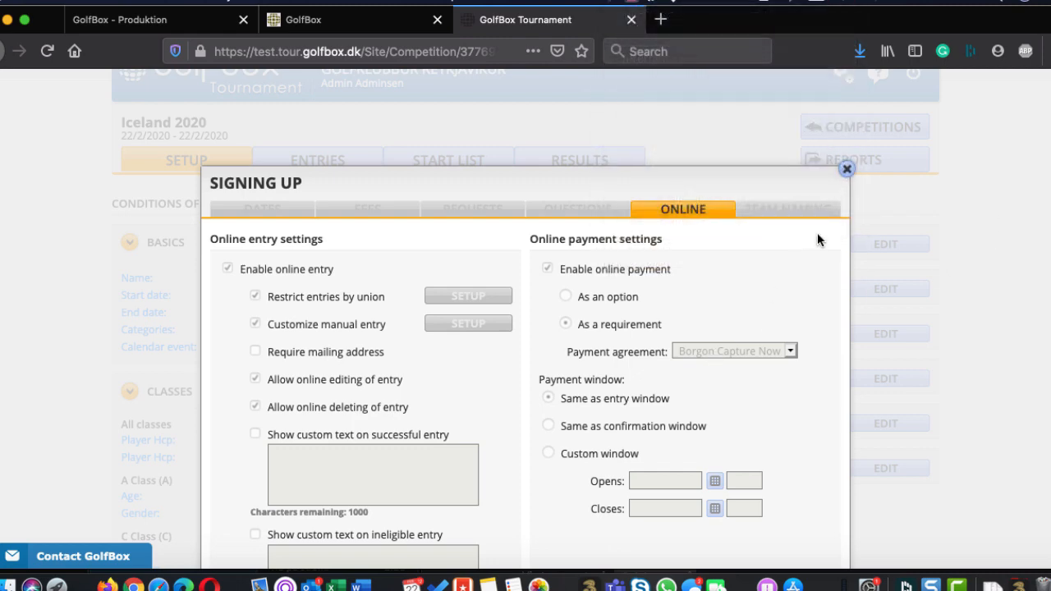
scroll(809, 275, "down", 3)
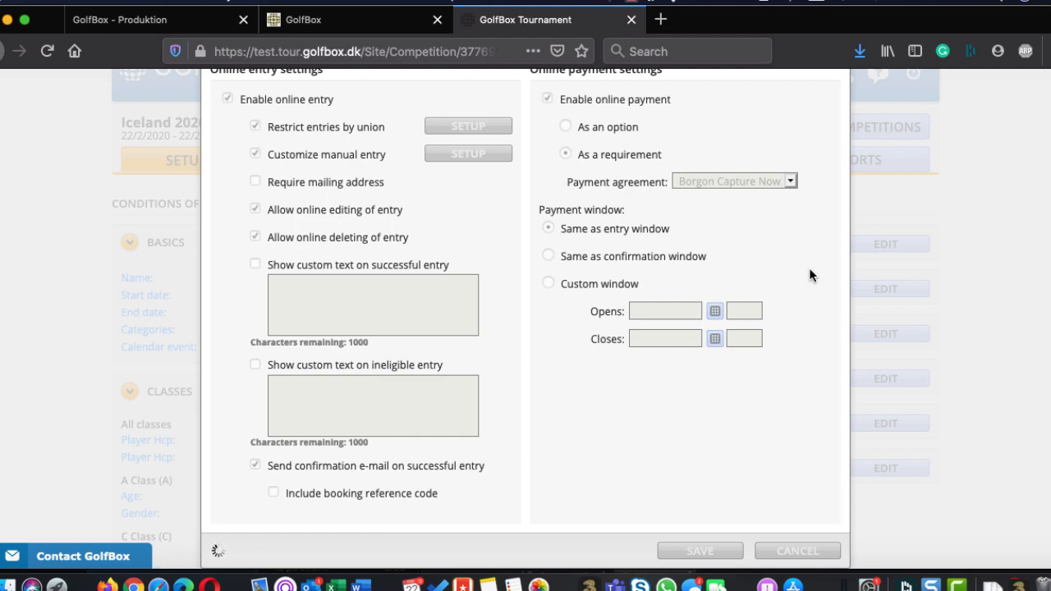
scroll(809, 275, "up", 3)
left_click(848, 170)
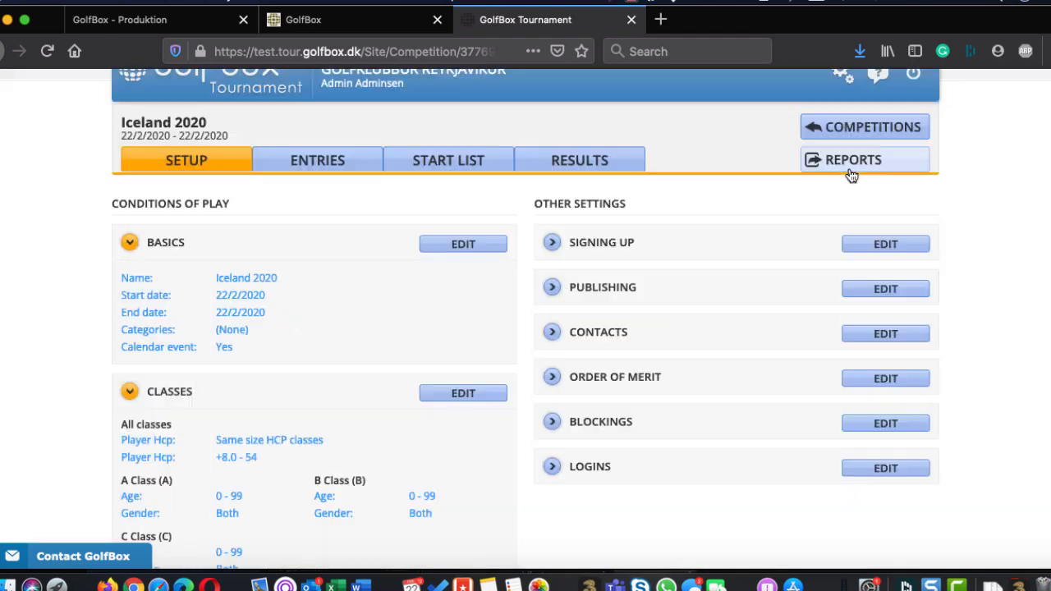
Reopen the online sign-up settings, enable online entry and online payment as a requirement, and save
left_click(893, 247)
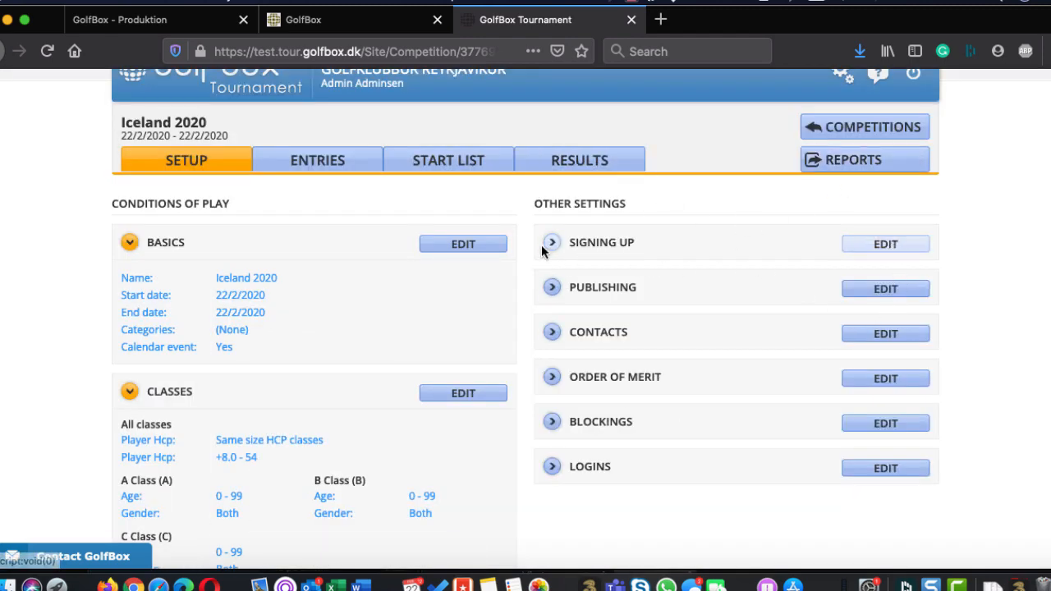
left_click(695, 212)
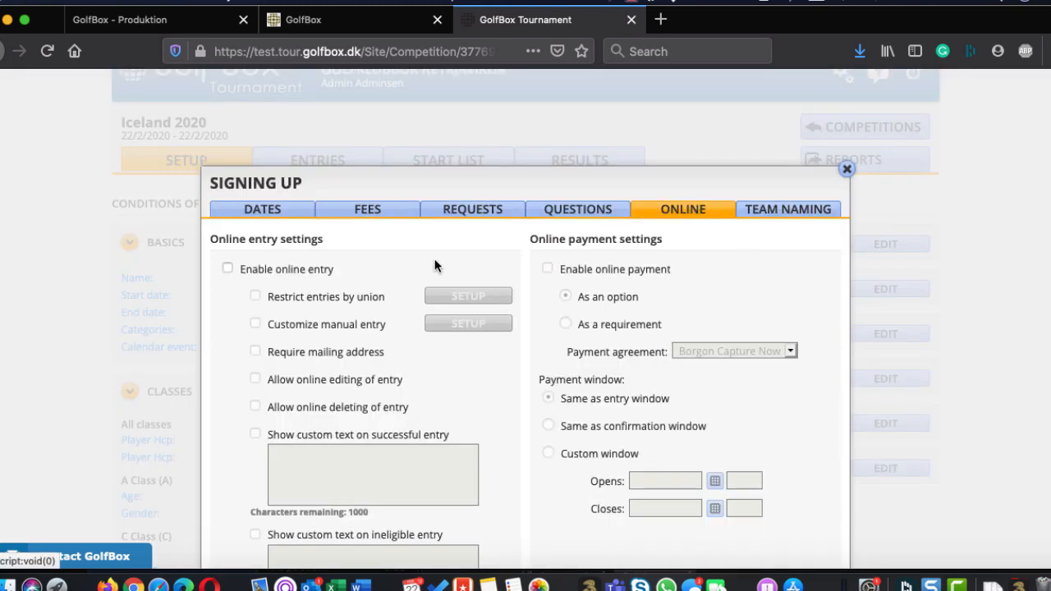
left_click(227, 269)
left_click(546, 267)
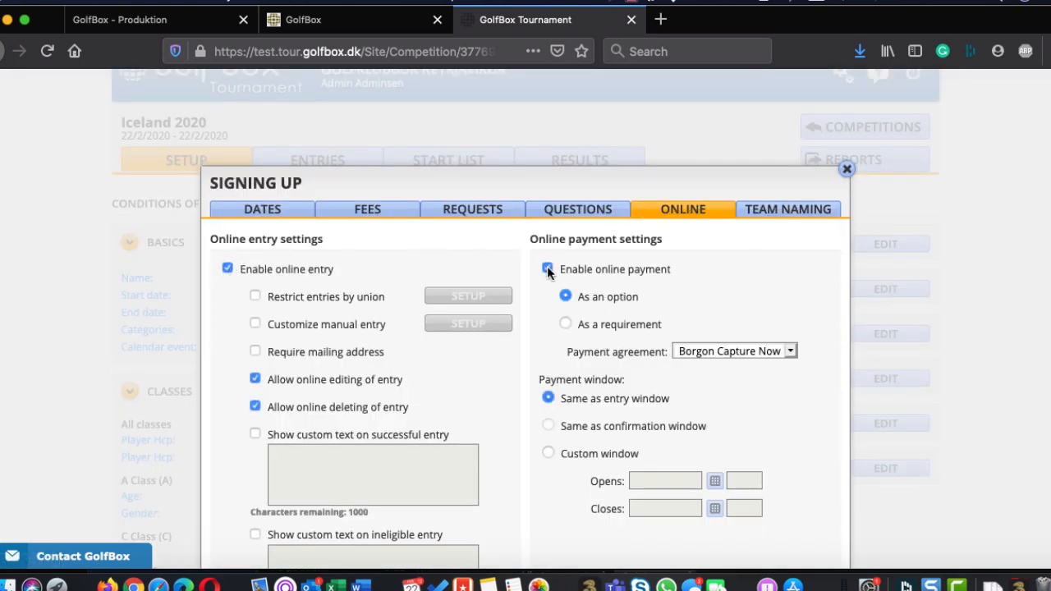
scroll(599, 393, "down", 3)
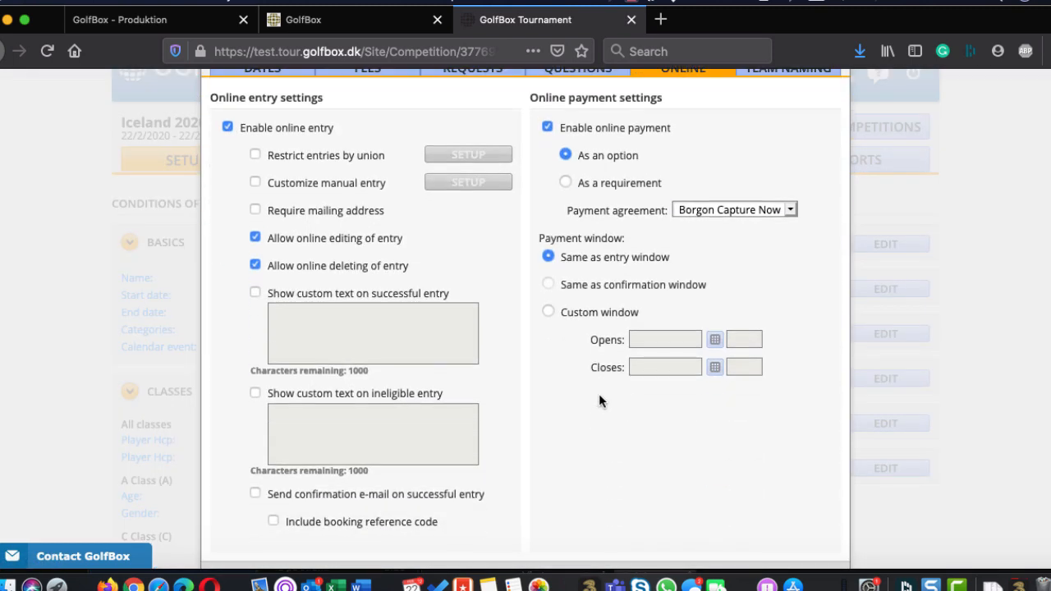
left_click(573, 173)
scroll(566, 353, "down", 1)
left_click(699, 552)
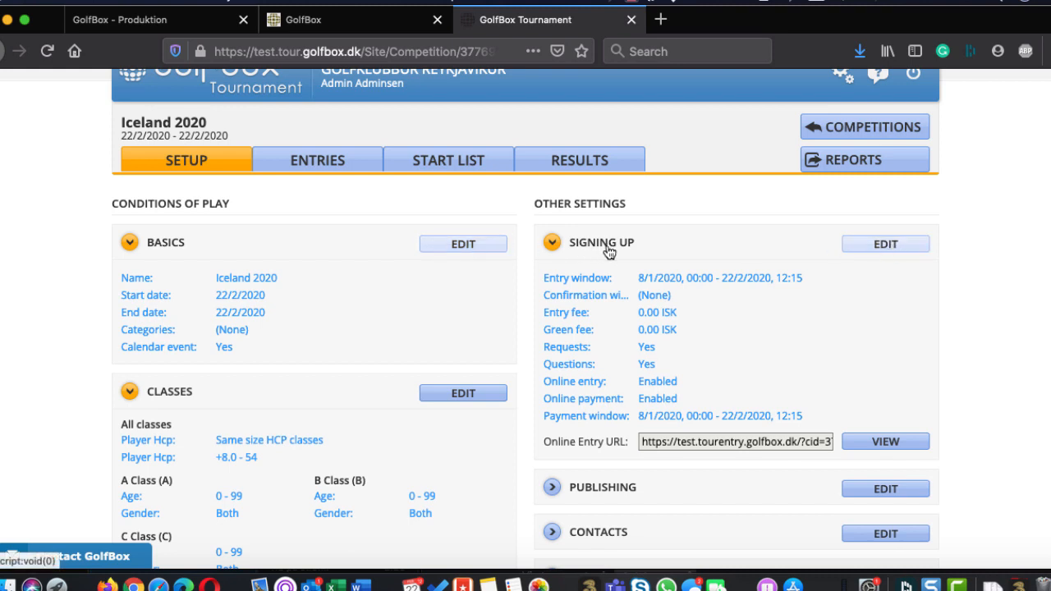
Set the entry fee's base amount to 1000 ISK in the sign-up settings and save
left_click(547, 244)
left_click(367, 211)
left_click(360, 305)
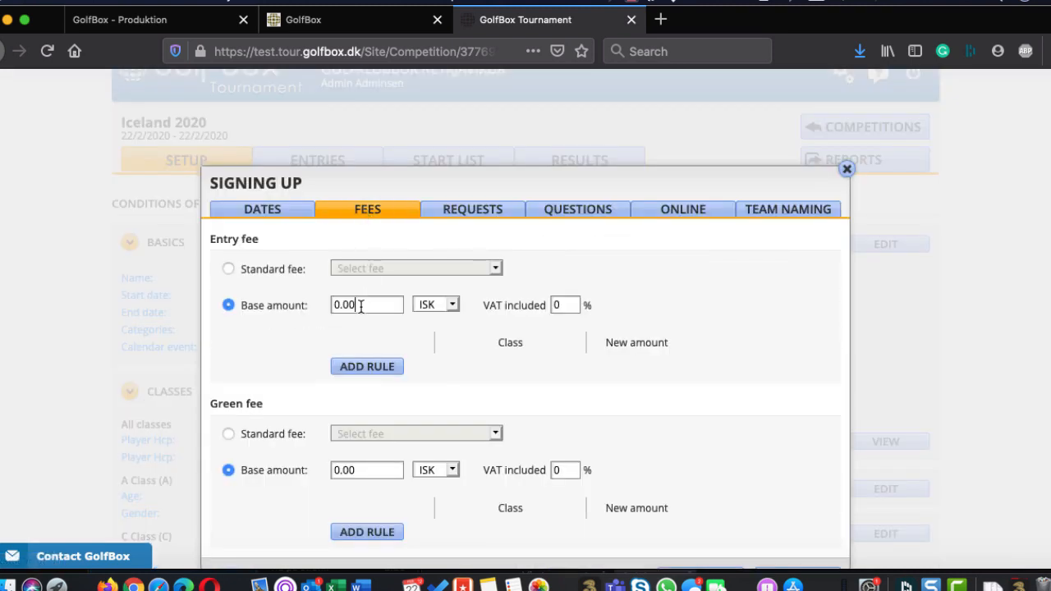
double_click(360, 306)
type("1000")
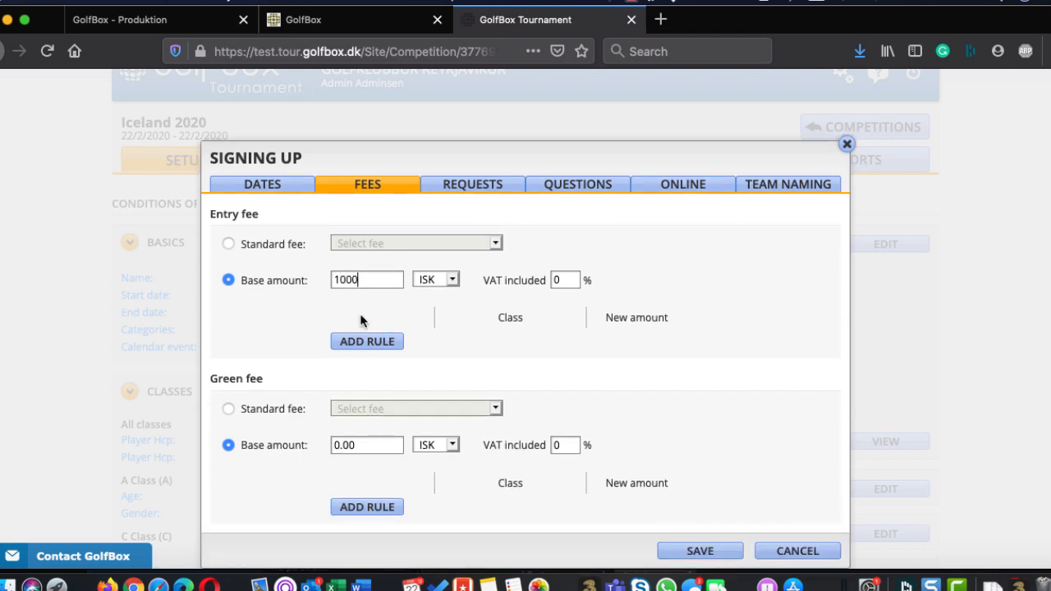
left_click(697, 553)
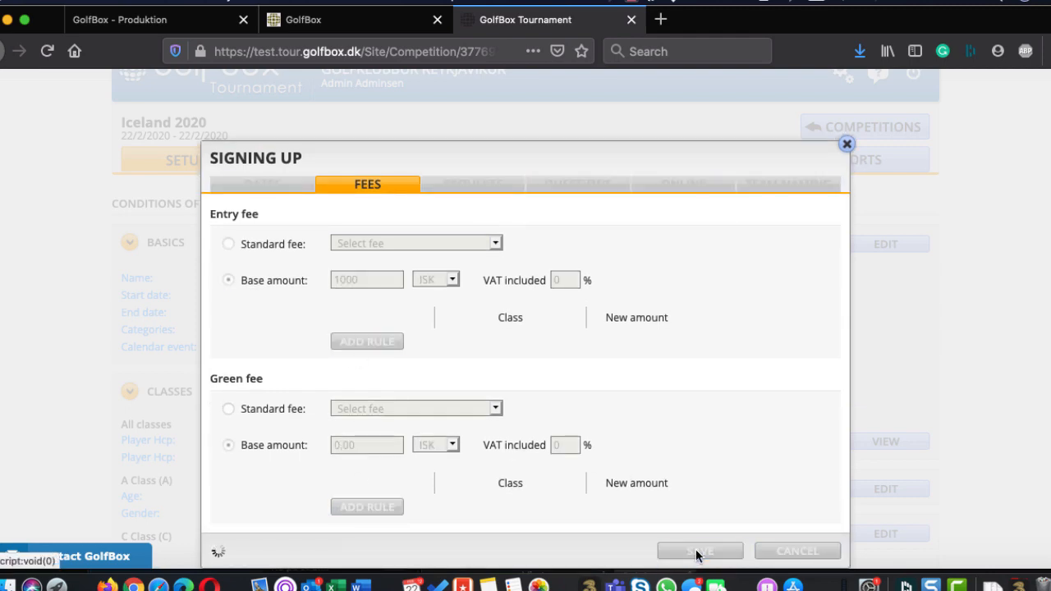
Open the competition's publishing settings and try switching the age-based player marking on and off
scroll(793, 403, "down", 3)
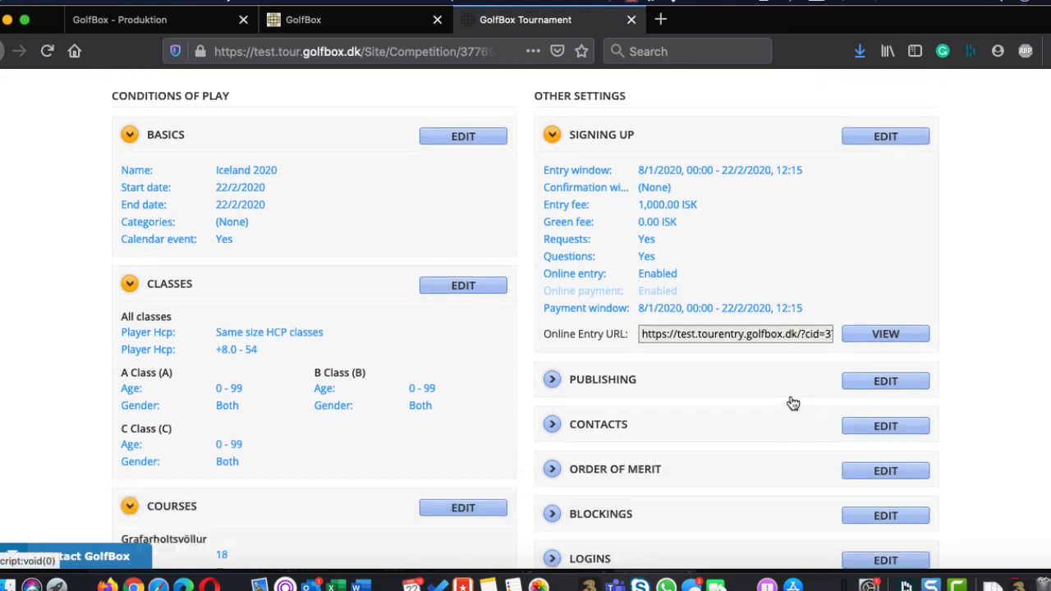
scroll(793, 404, "down", 3)
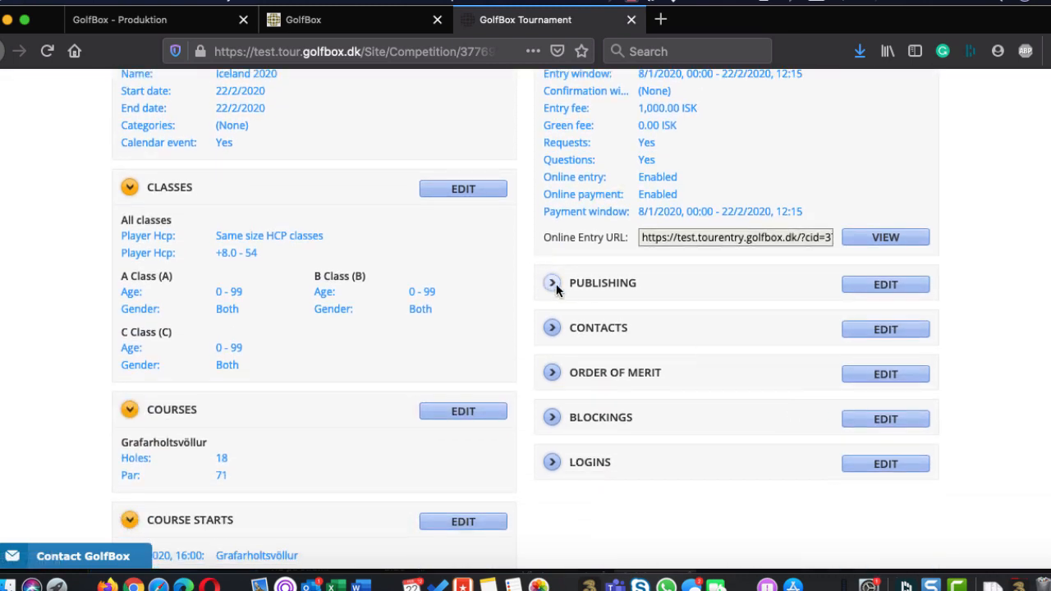
left_click(886, 285)
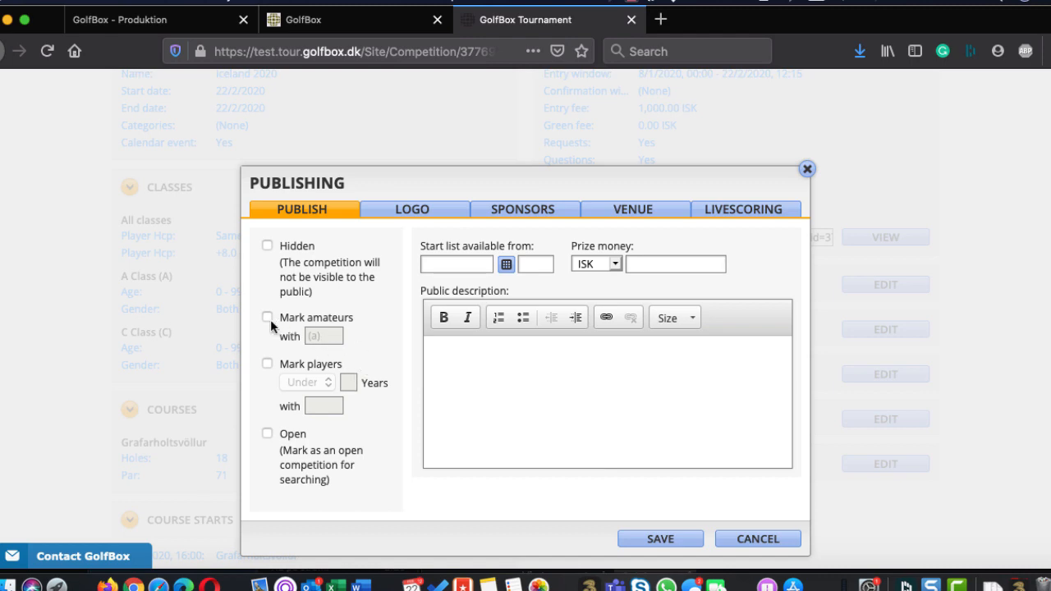
left_click(263, 363)
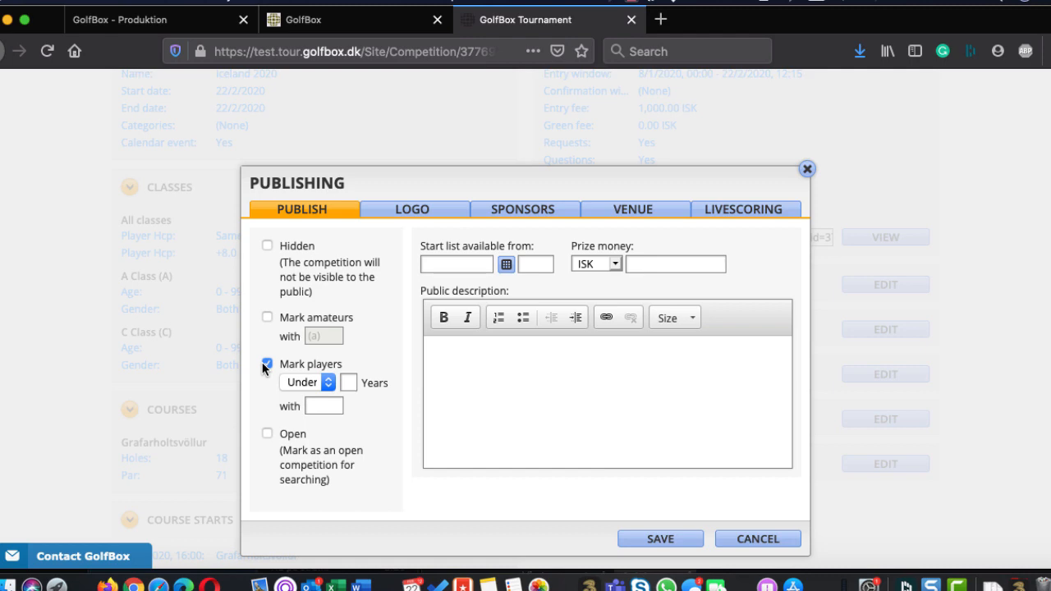
left_click(268, 365)
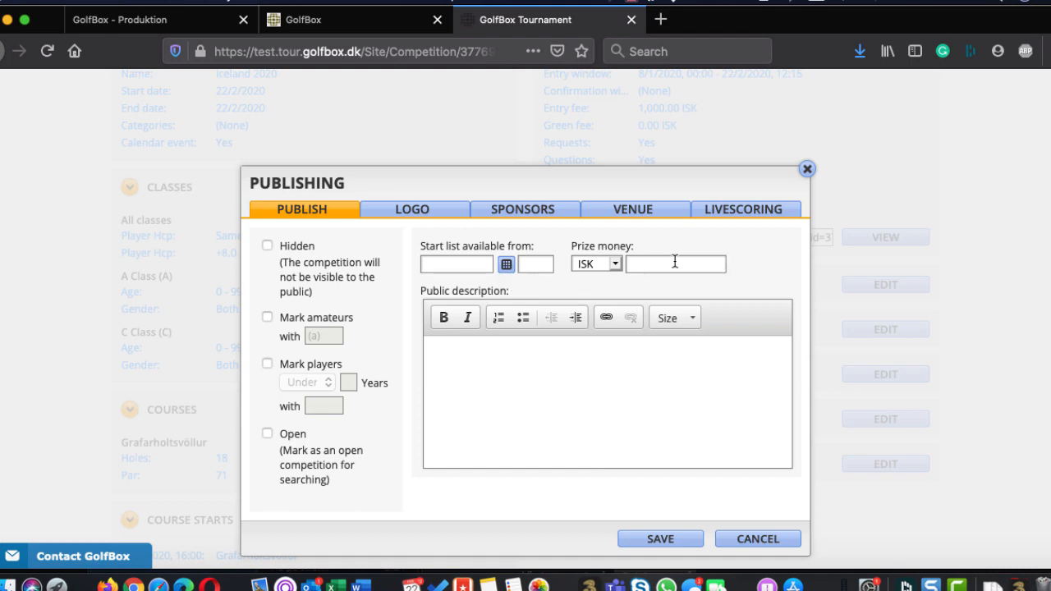
Enter "This is the description" as the competition's public description
left_click(570, 398)
type("This is the description")
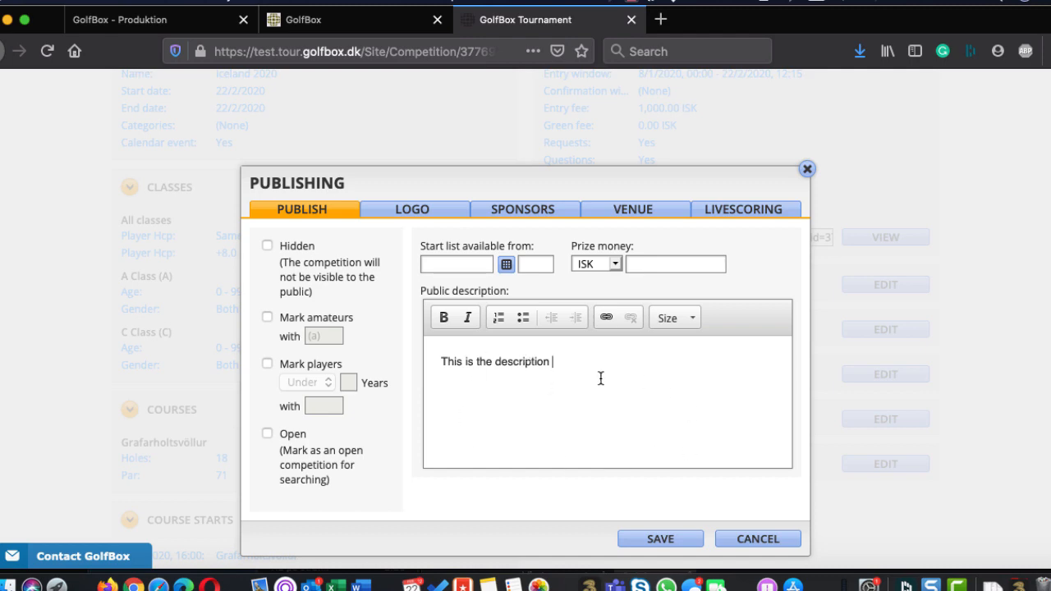
Look through the logo, sponsor and venue publishing settings, including address, driving instructions and accommodation
left_click(421, 216)
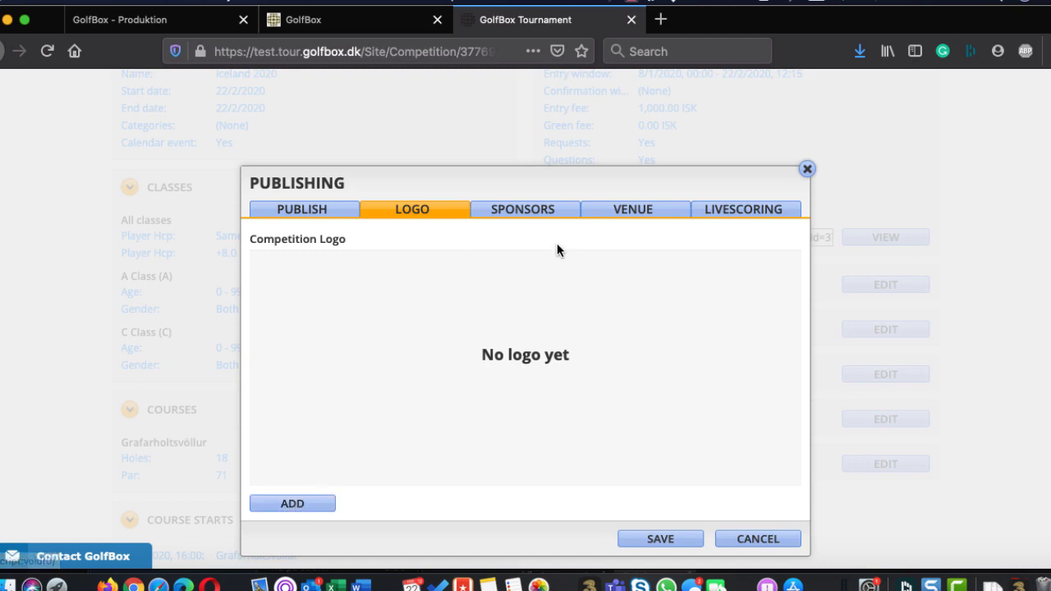
left_click(538, 212)
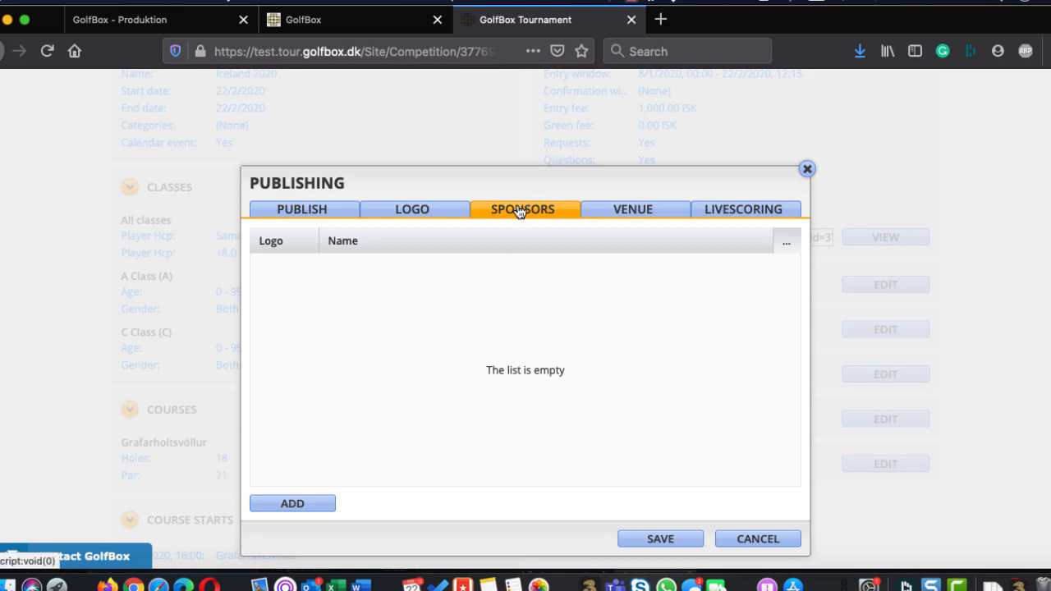
left_click(656, 215)
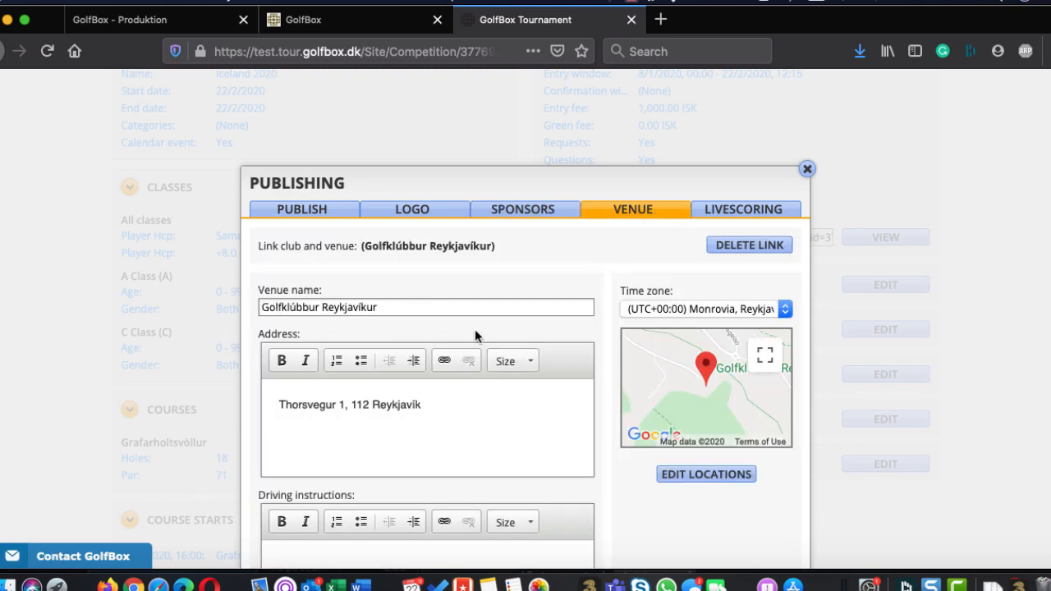
scroll(474, 333, "down", 2)
scroll(475, 328, "down", 1)
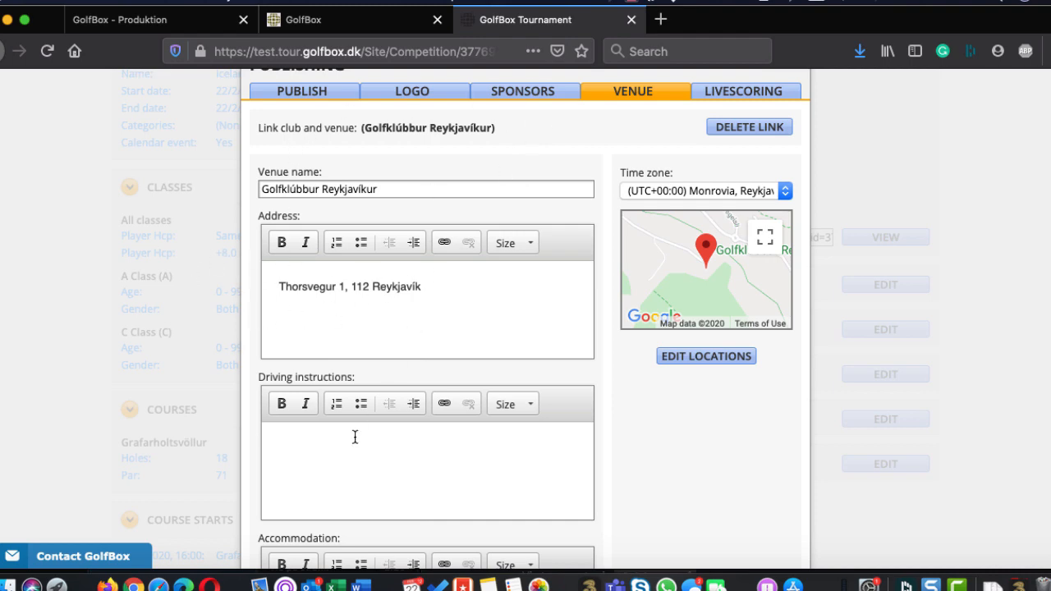
scroll(355, 436, "down", 2)
scroll(355, 436, "down", 2)
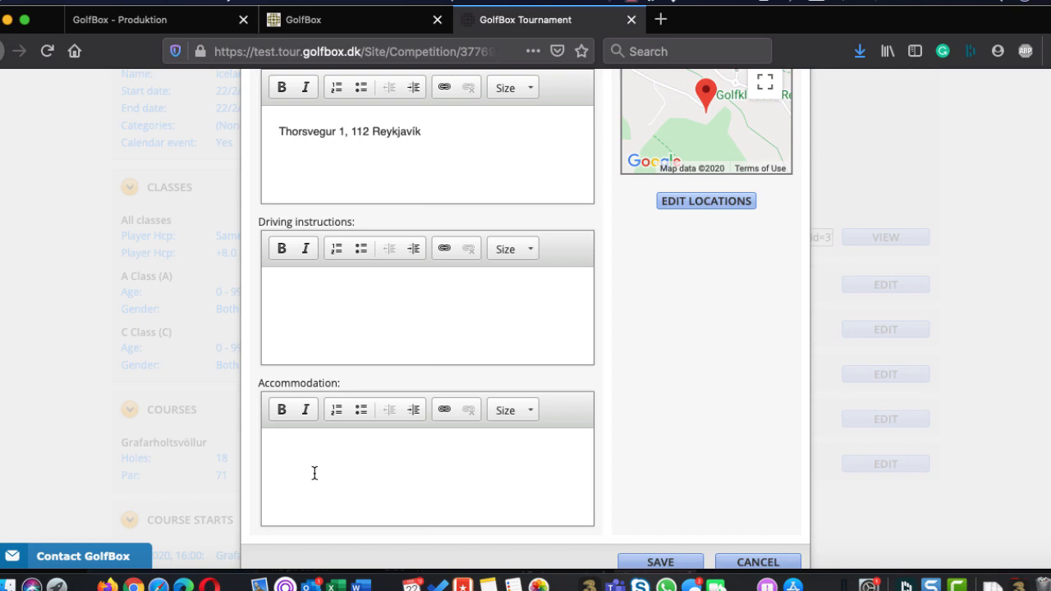
scroll(315, 472, "up", 1)
scroll(315, 473, "up", 8)
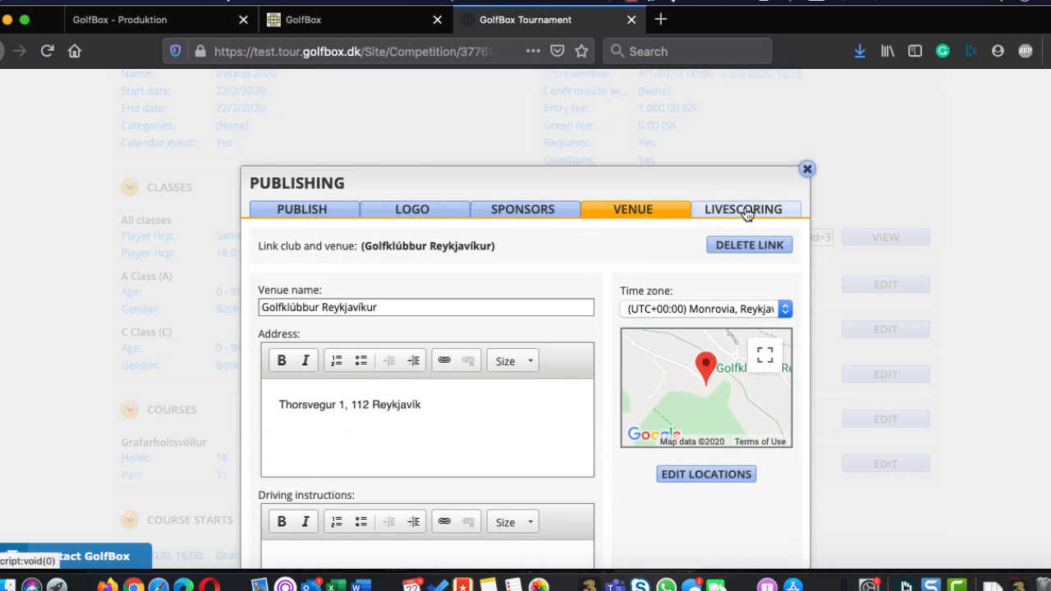
Review the livescoring options, toggling the player list, the exclusion of the last 3 holes and class C's leaderboard publishing
left_click(747, 213)
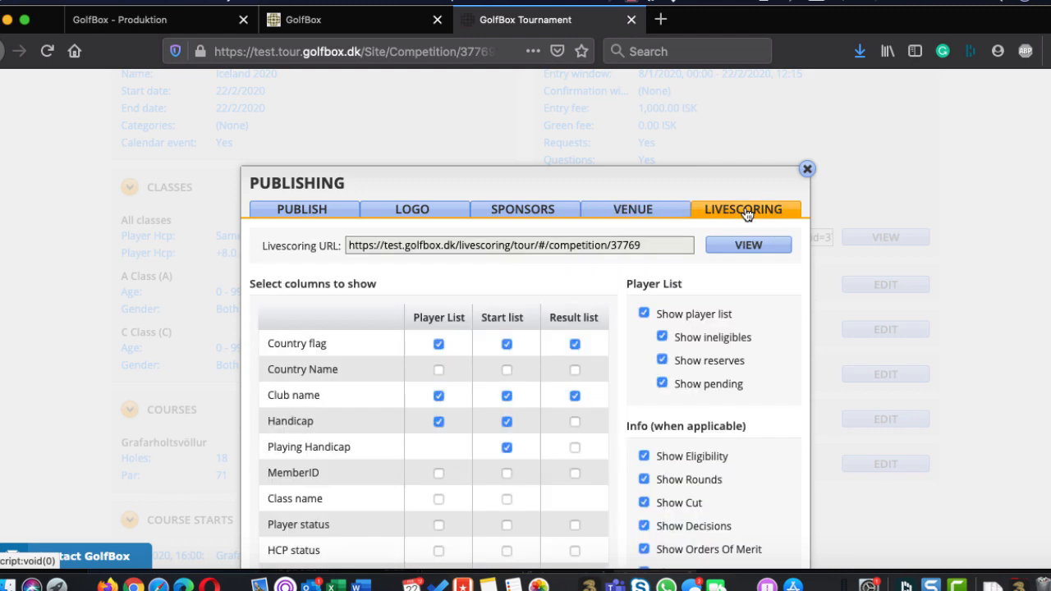
scroll(745, 214, "down", 5)
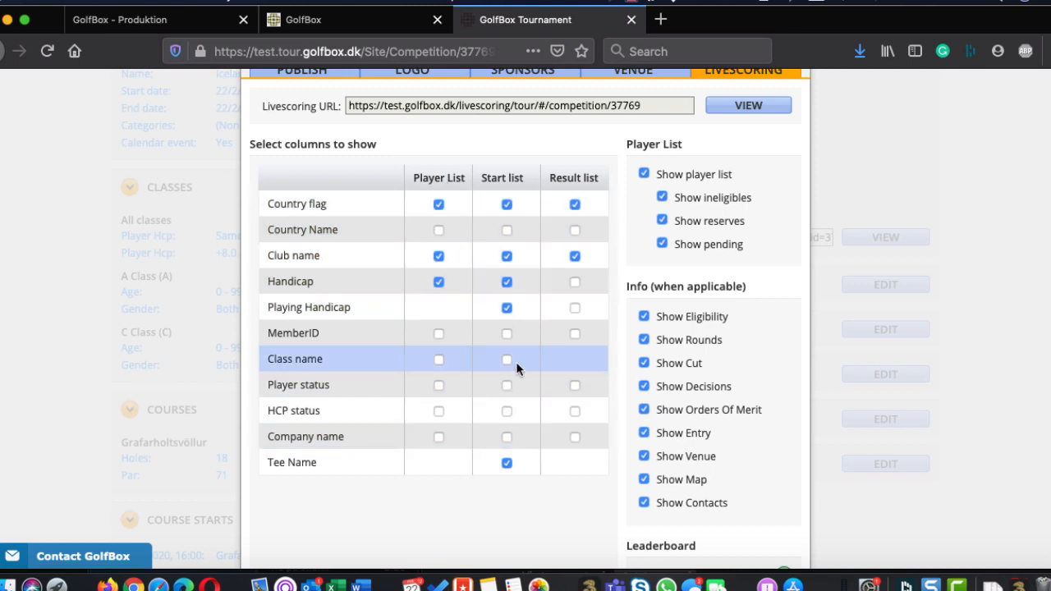
left_click(642, 174)
left_click(639, 173)
scroll(637, 172, "down", 5)
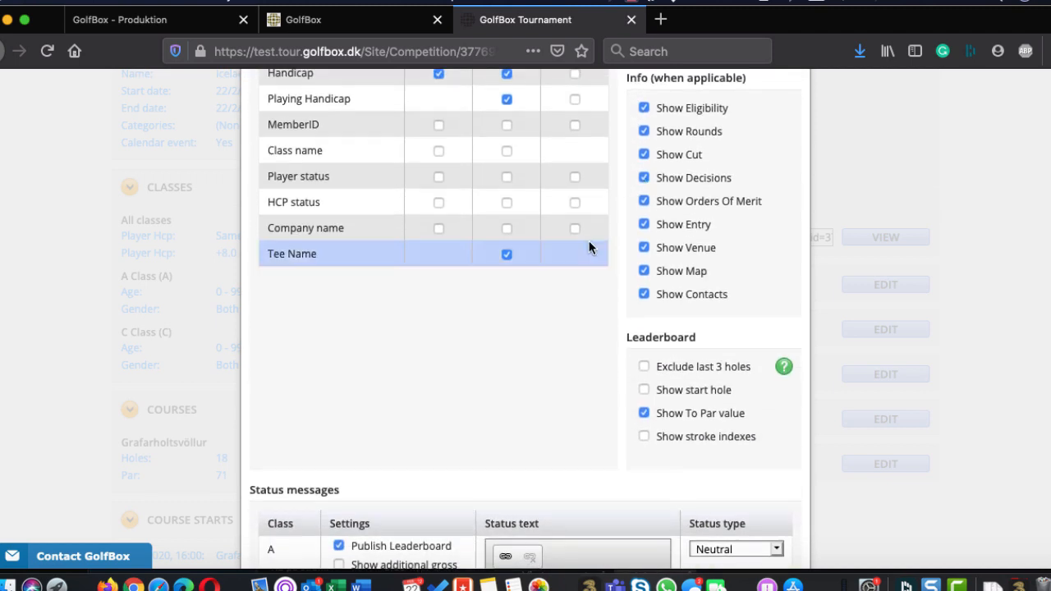
scroll(376, 382, "down", 3)
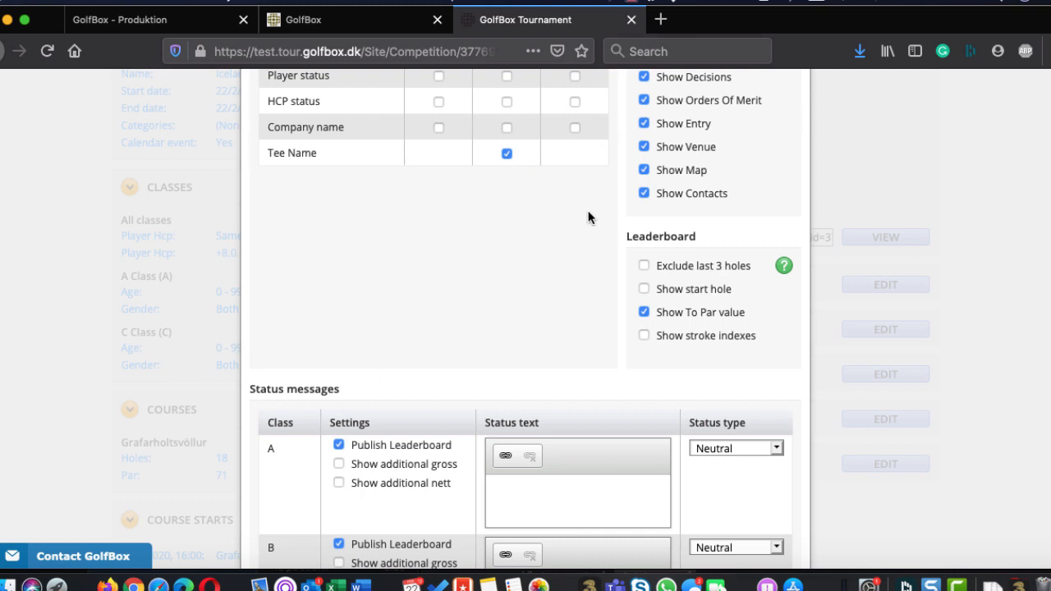
scroll(588, 217, "down", 4)
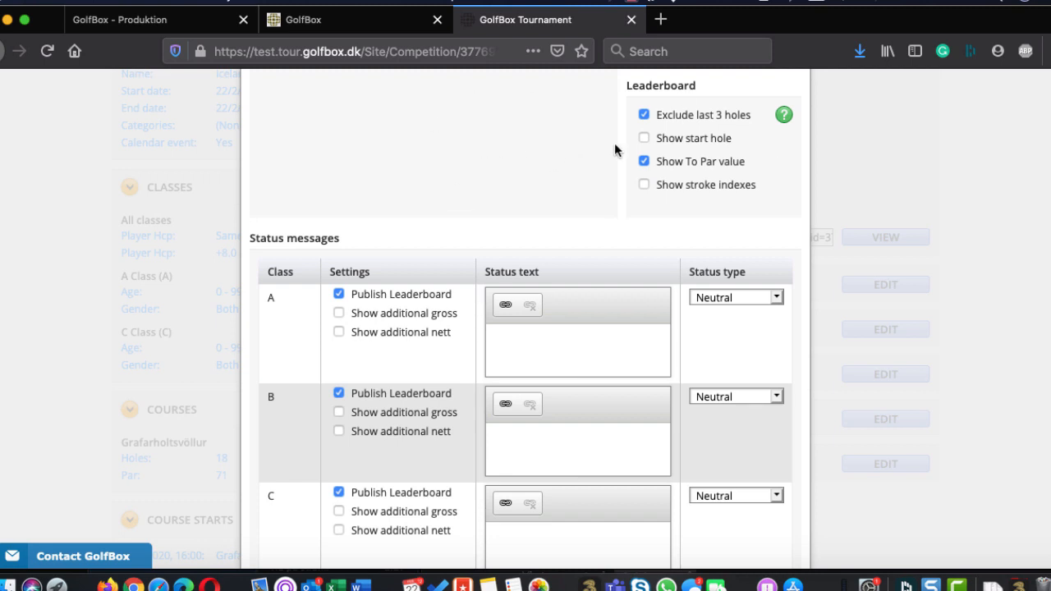
left_click(645, 115)
scroll(465, 332, "down", 2)
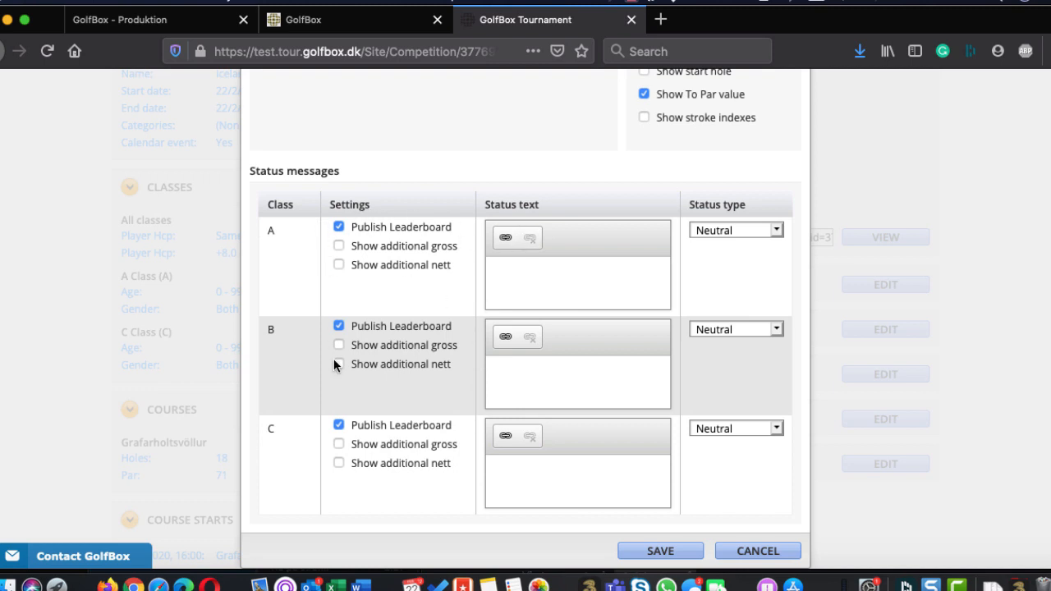
left_click(338, 425)
left_click(338, 425)
Turn on the additional gross leaderboard for class A, keep its status type Neutral, and save the livescoring settings
left_click(338, 247)
left_click(534, 271)
left_click(743, 236)
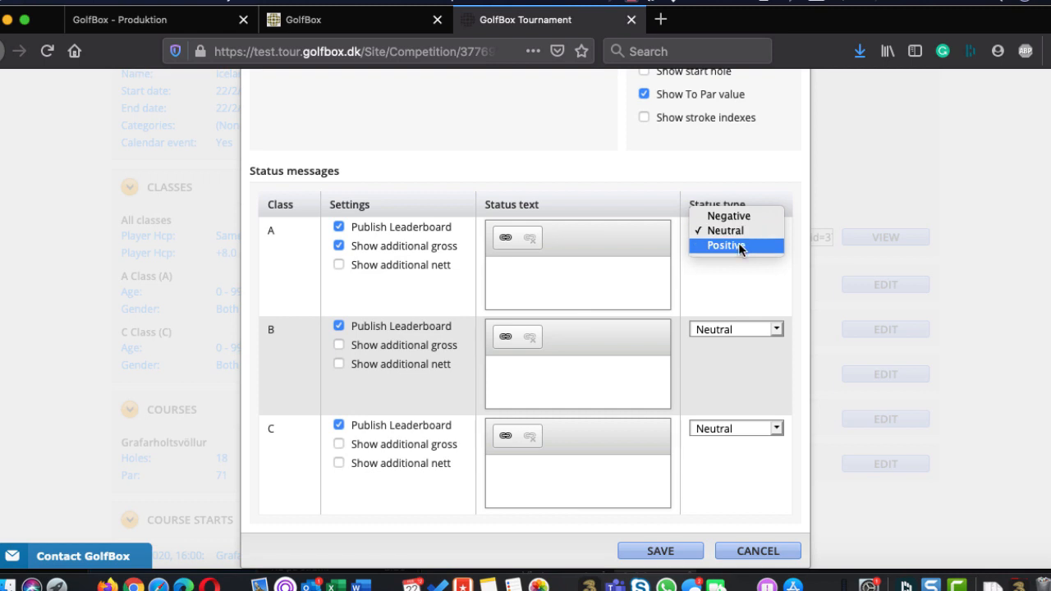
left_click(719, 280)
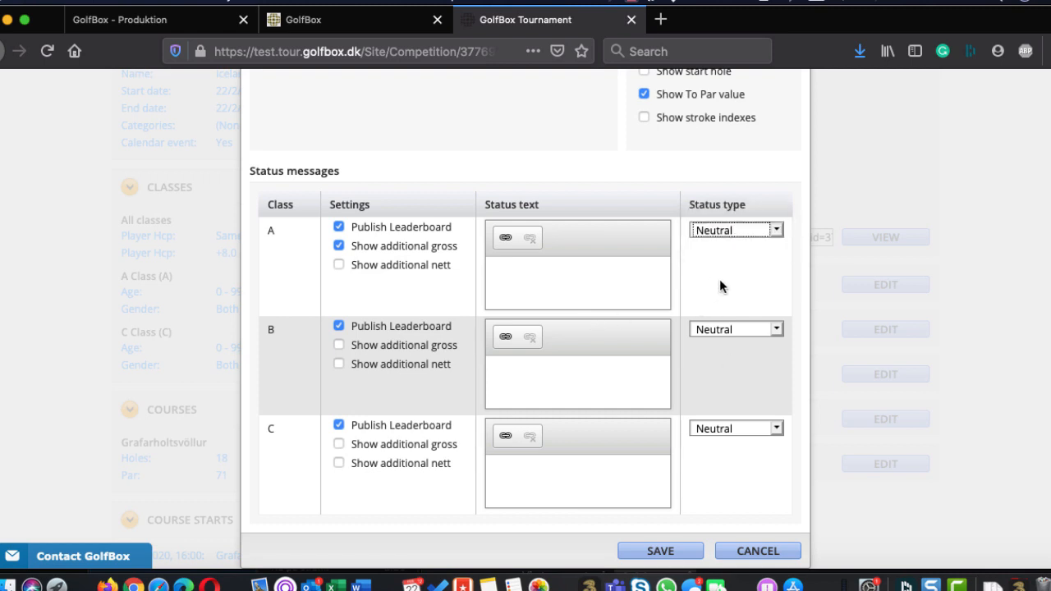
scroll(647, 282, "up", 3)
scroll(648, 281, "up", 3)
scroll(649, 293, "down", 6)
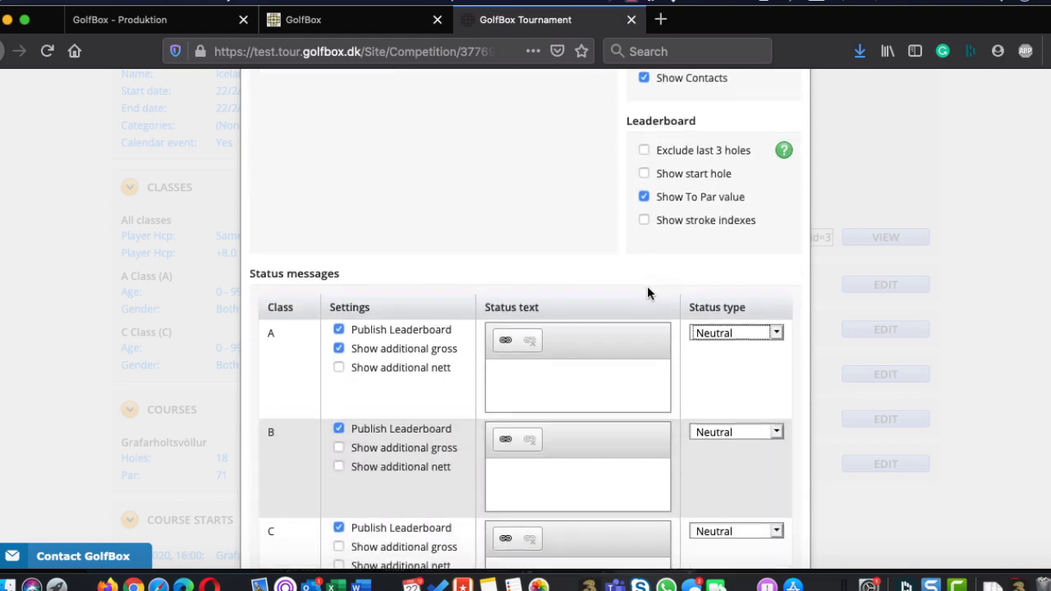
left_click(646, 552)
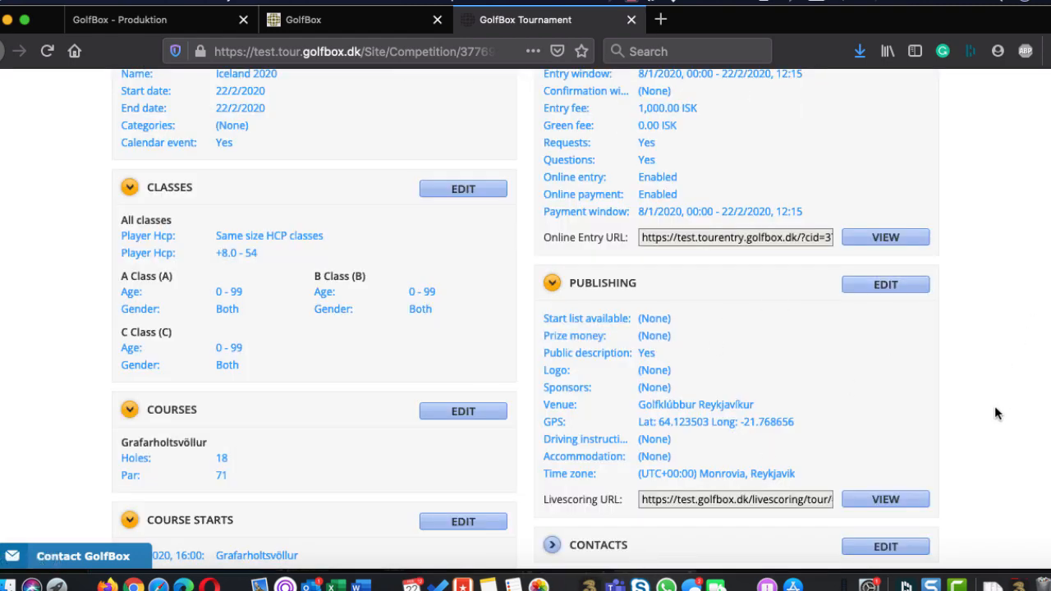
Open a new contact for the competition and review the saved contacts and the available roles
scroll(994, 419, "down", 5)
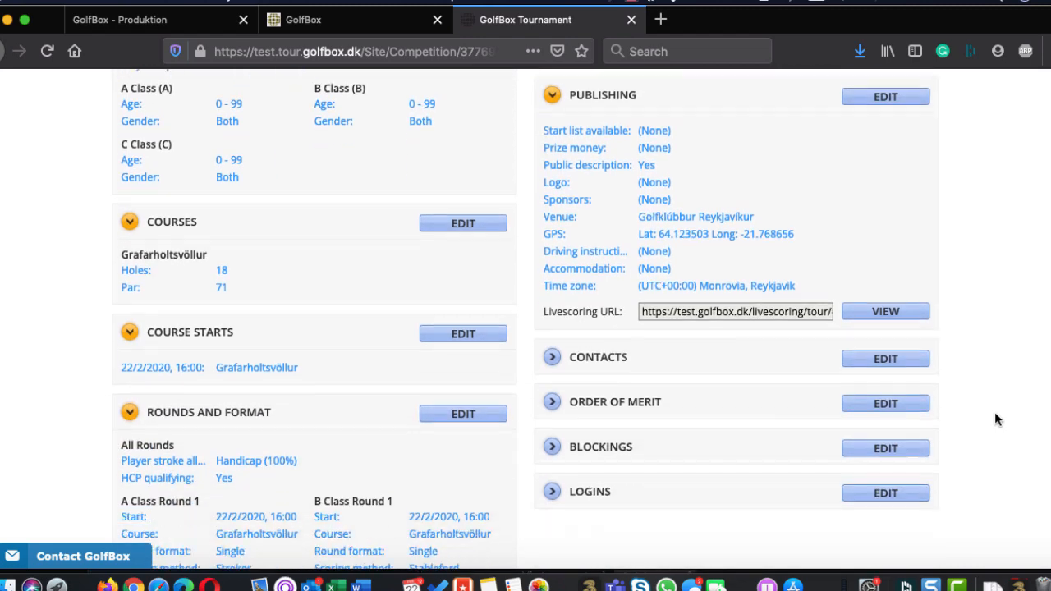
scroll(994, 419, "down", 1)
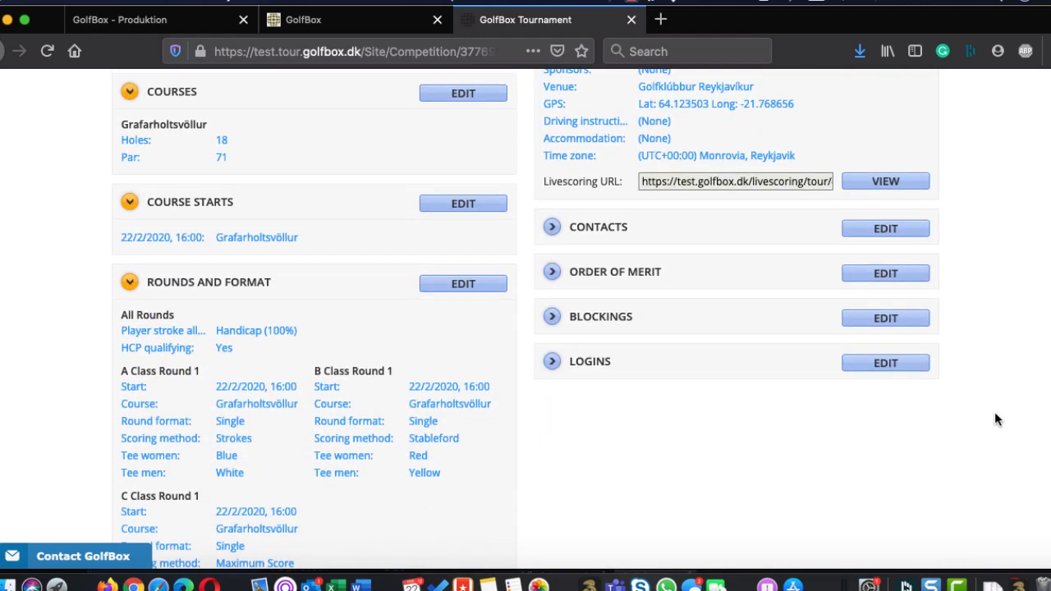
scroll(994, 411, "up", 3)
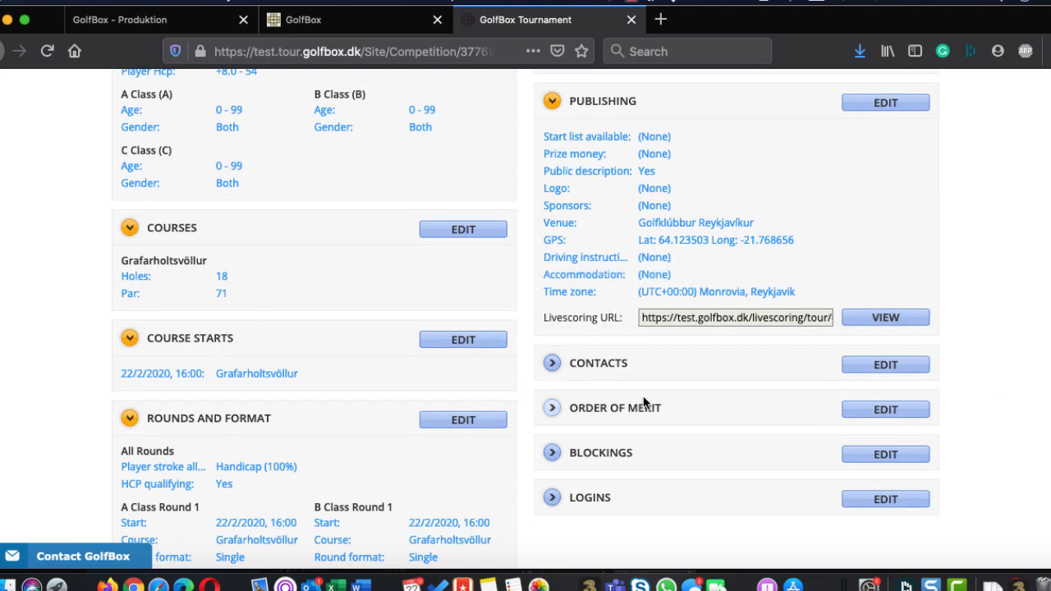
left_click(877, 367)
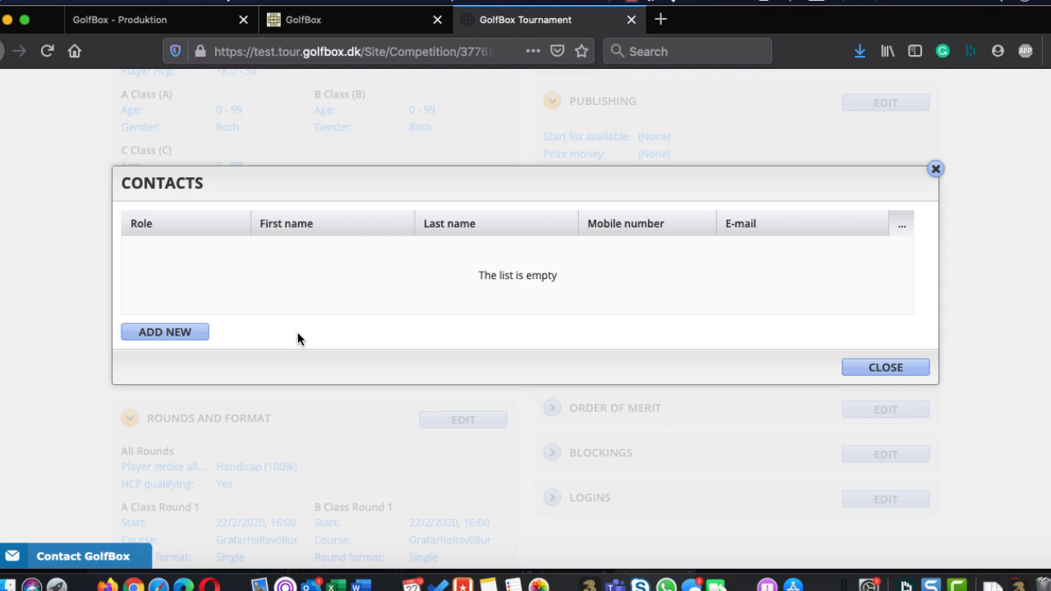
left_click(183, 332)
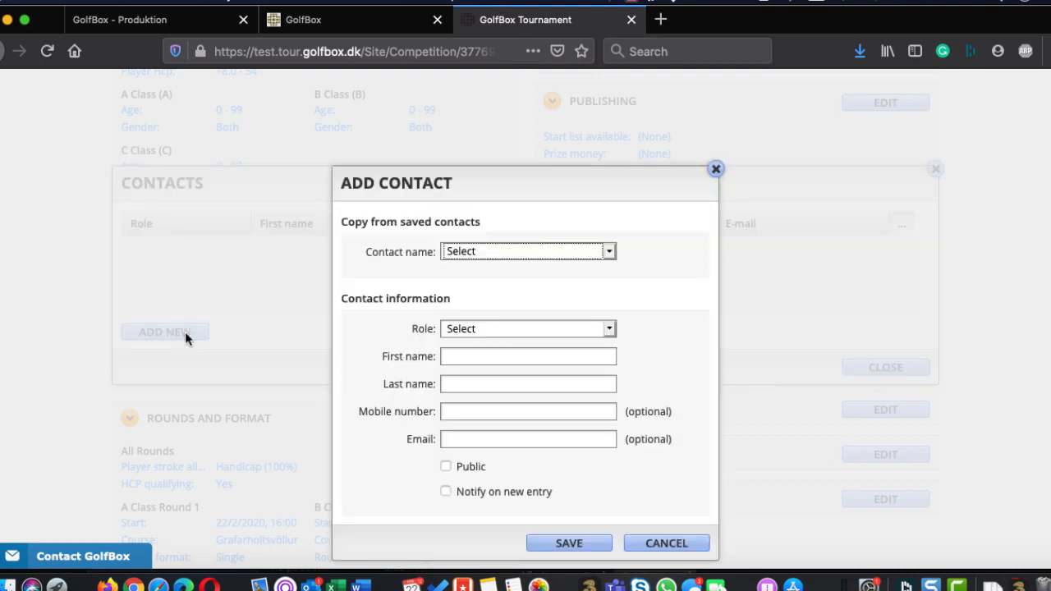
left_click(485, 257)
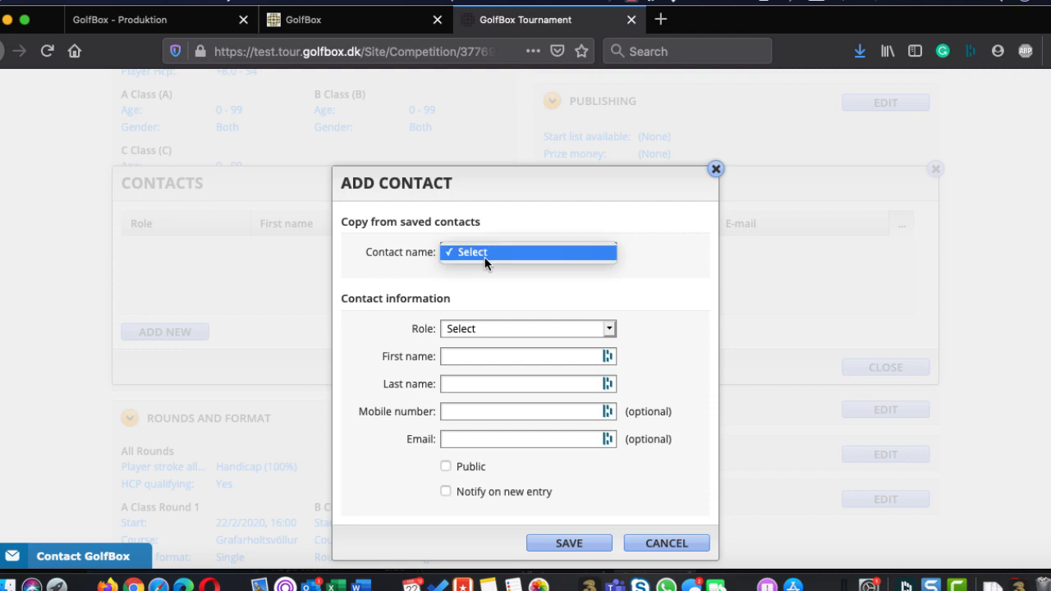
left_click(454, 328)
left_click(456, 329)
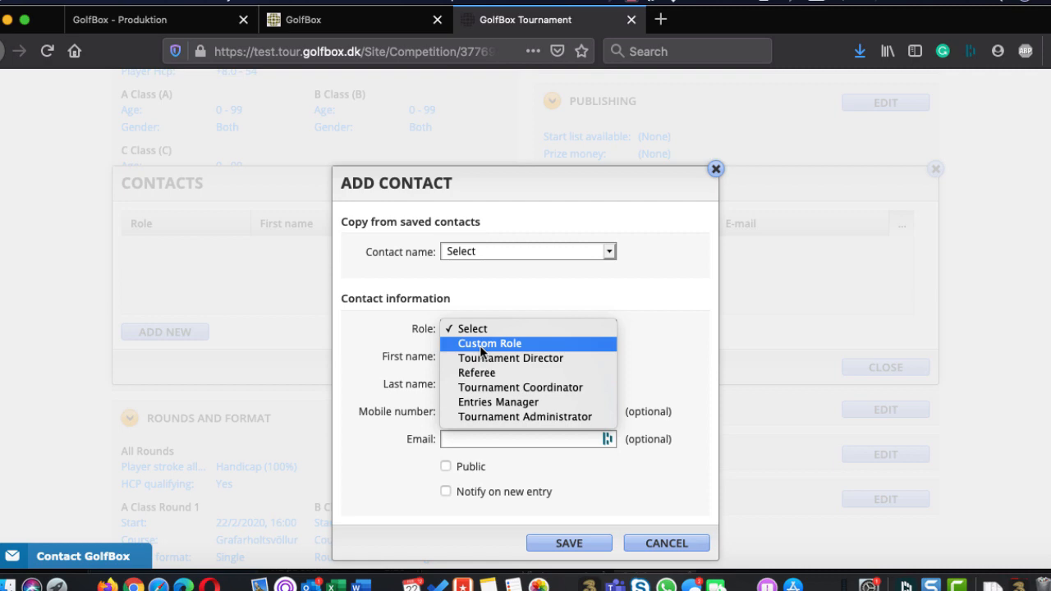
left_click(407, 361)
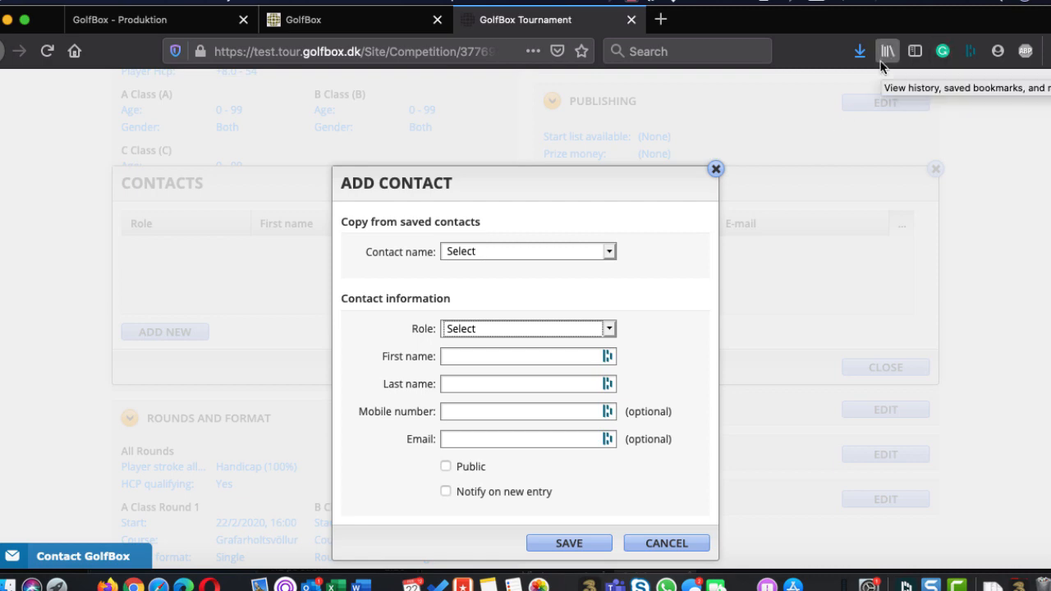
left_click(465, 253)
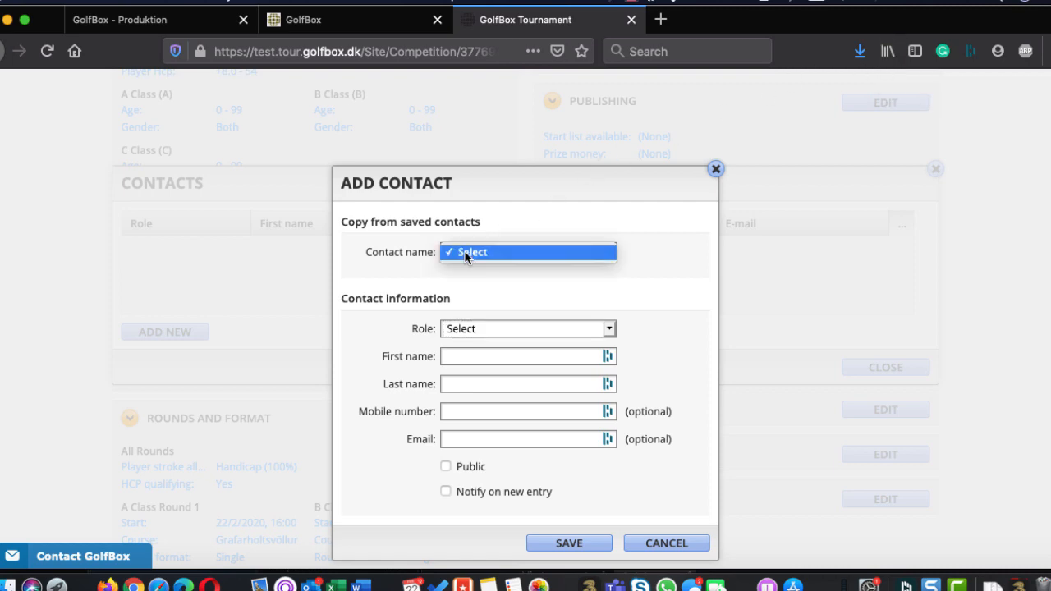
left_click(464, 253)
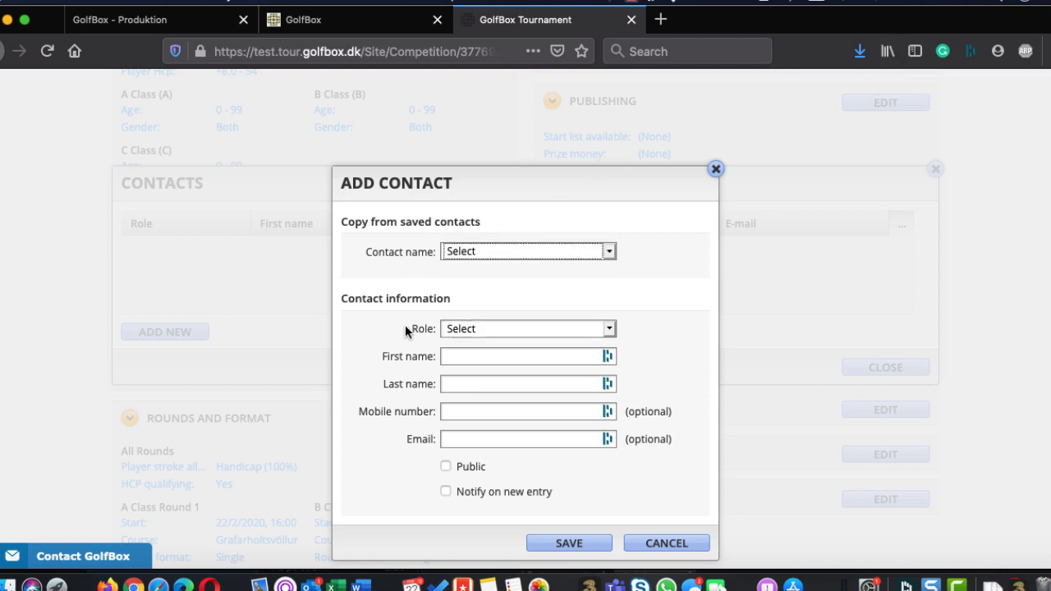
Try the Custom Role and Tournament Director roles with notification on new entries, then cancel the contact and close the contacts list
left_click(471, 329)
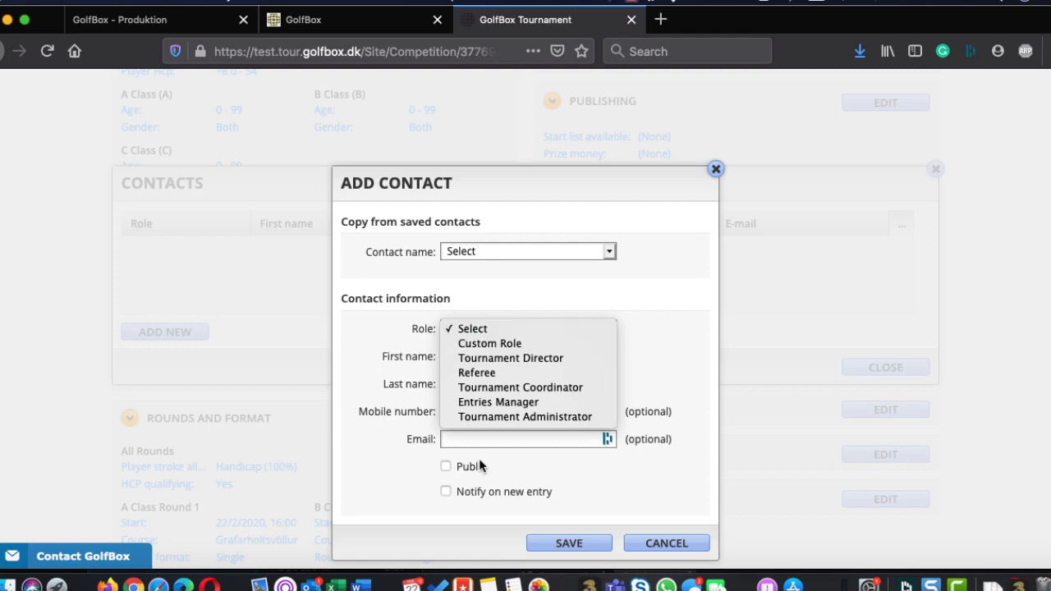
left_click(472, 343)
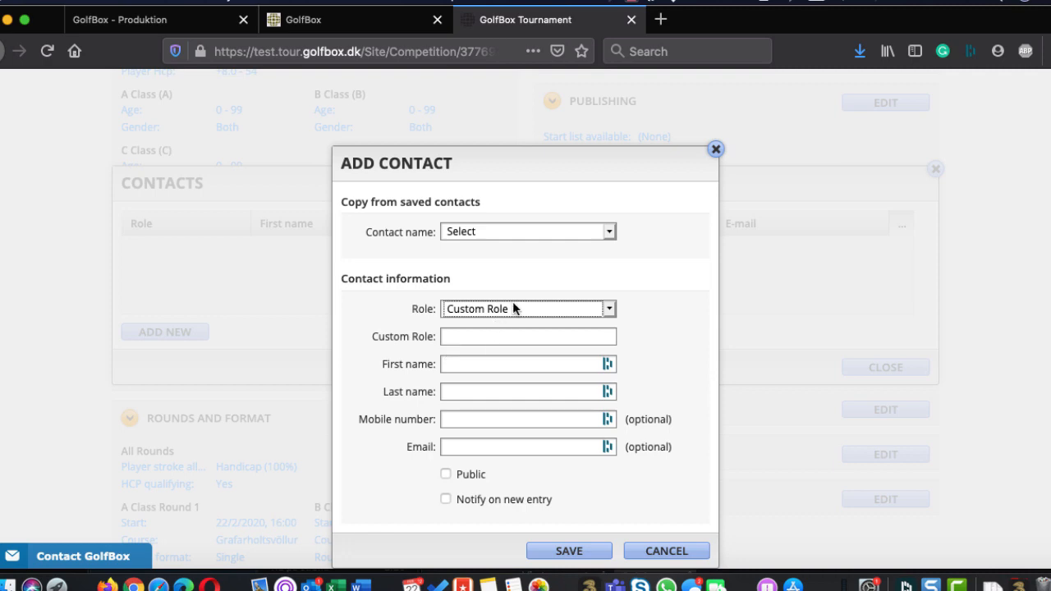
left_click(511, 306)
left_click(490, 329)
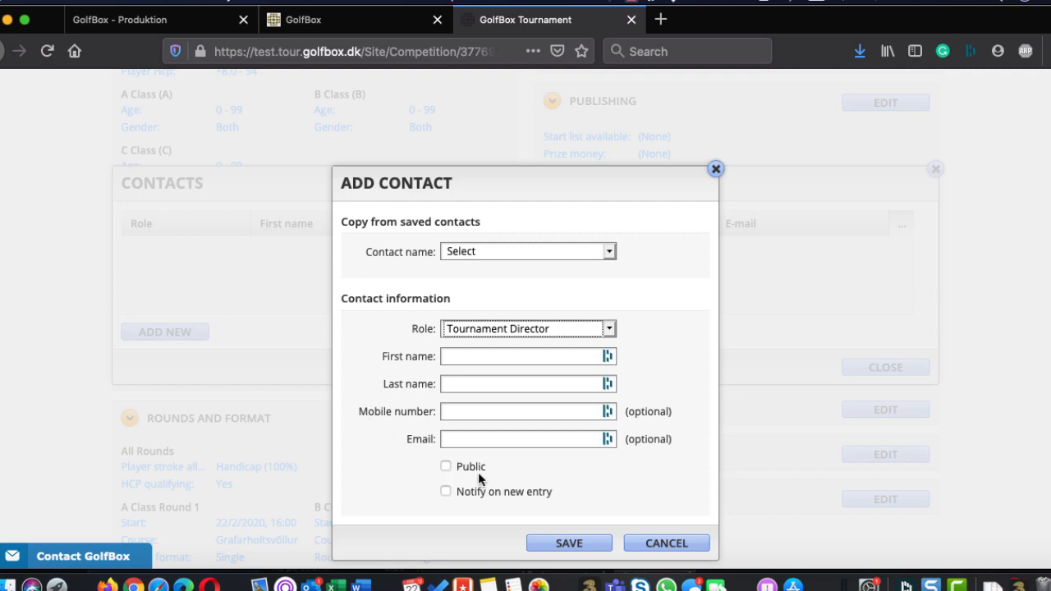
left_click(546, 318)
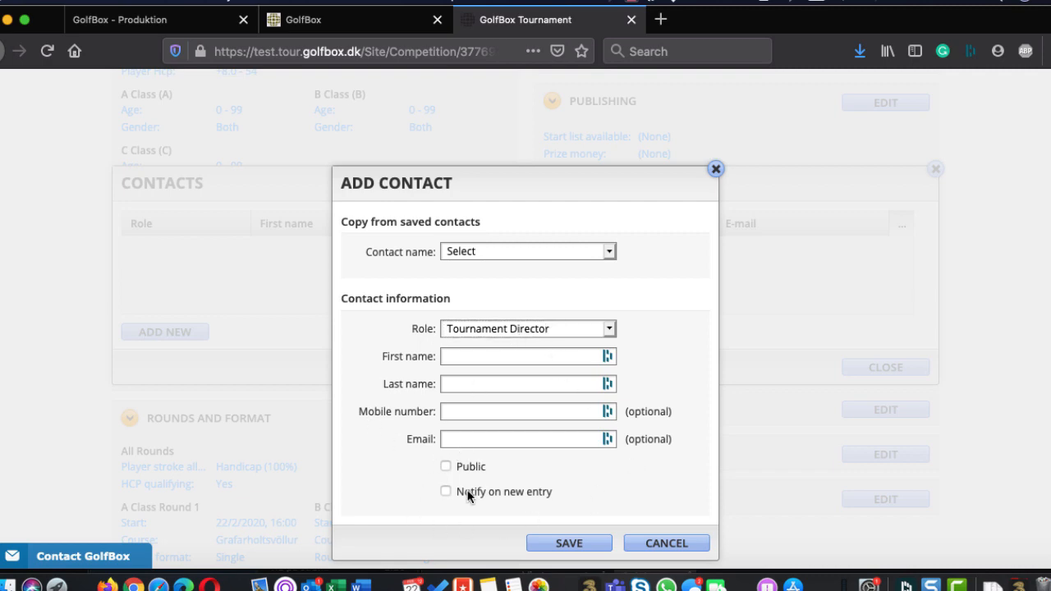
left_click(446, 491)
left_click(663, 543)
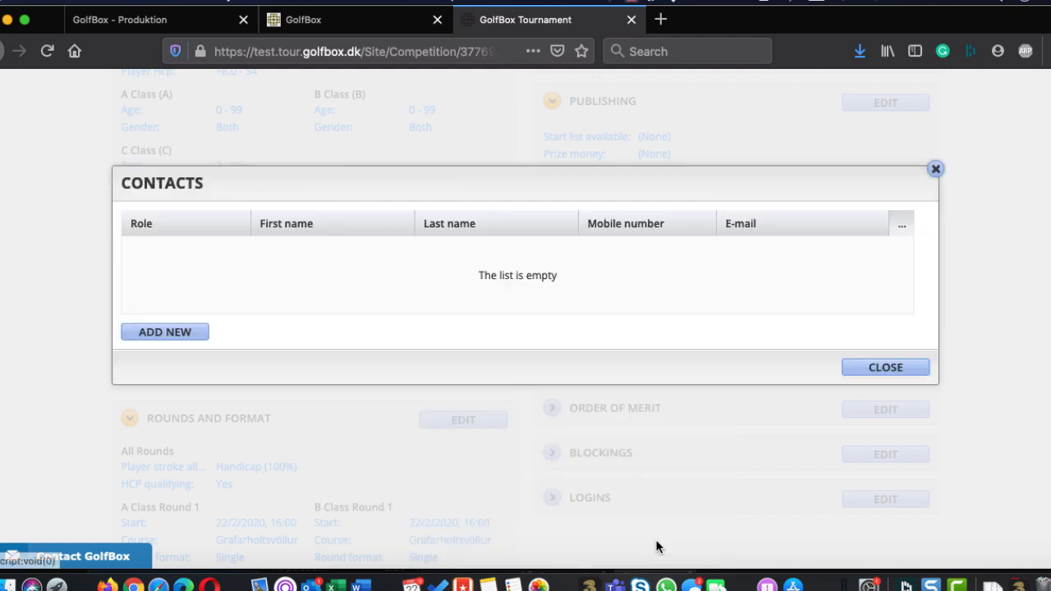
left_click(886, 368)
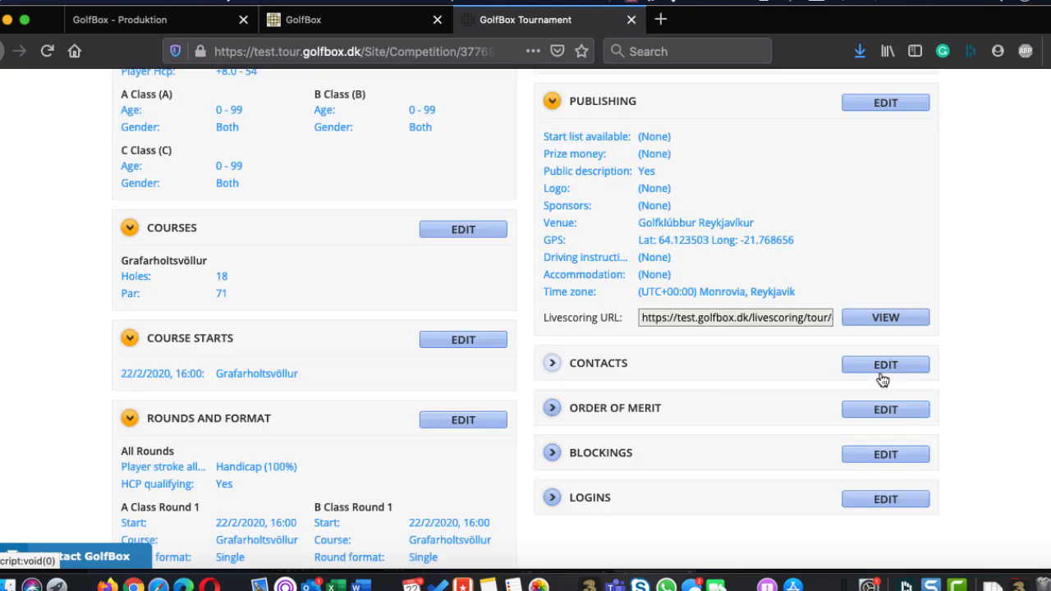
Try to edit the competition's Order of Merit and expand its section to view the current setting
scroll(784, 403, "down", 1)
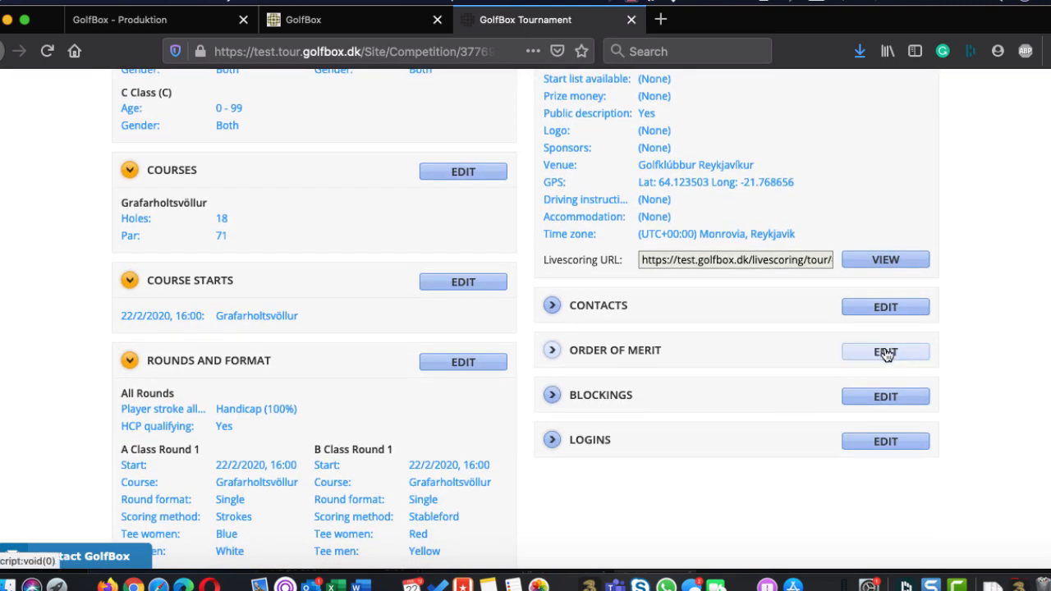
left_click(886, 353)
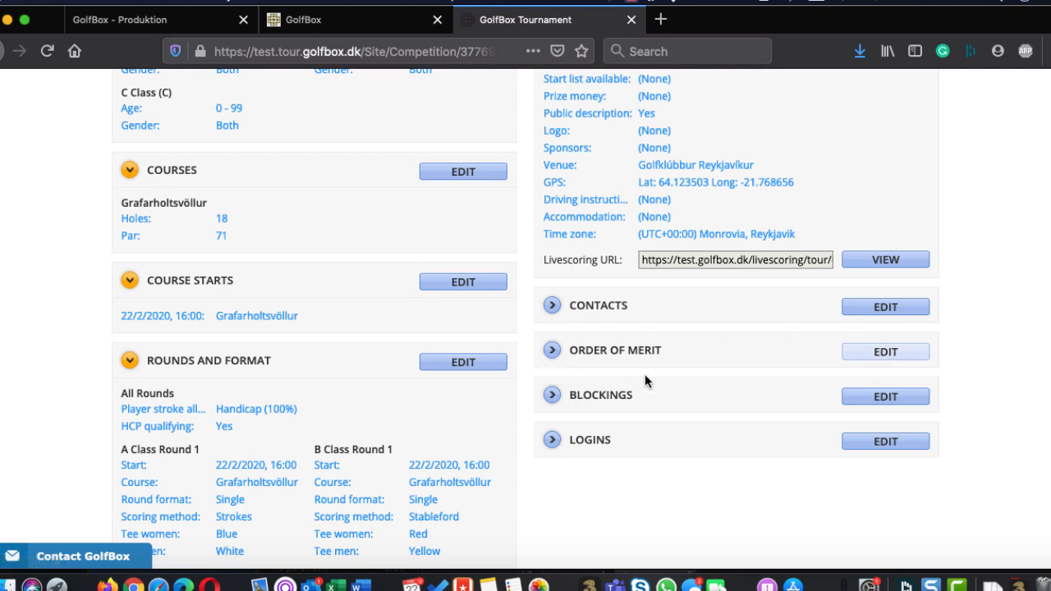
scroll(644, 380, "down", 2)
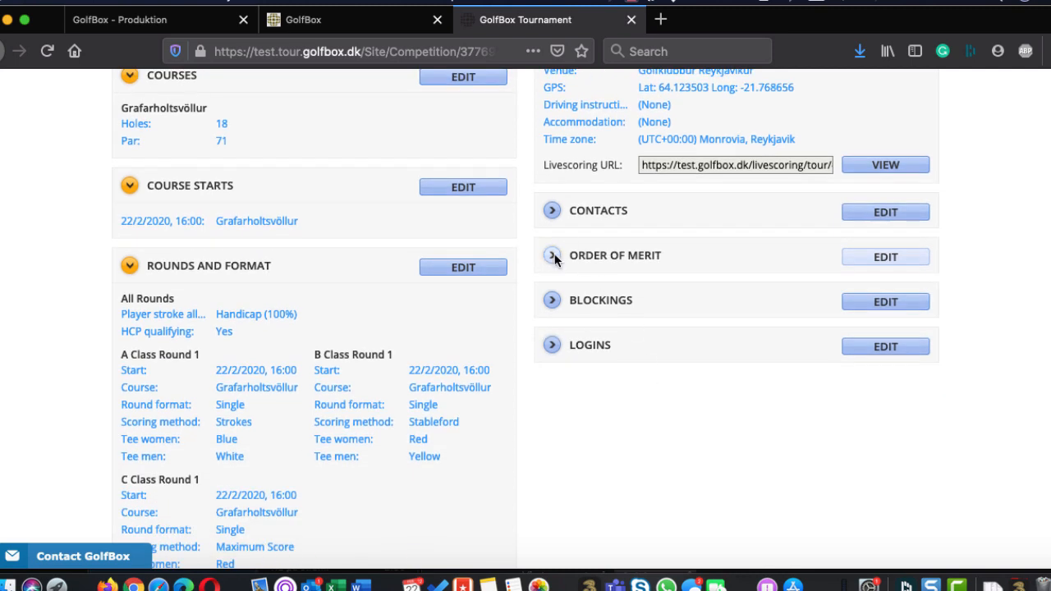
left_click(563, 256)
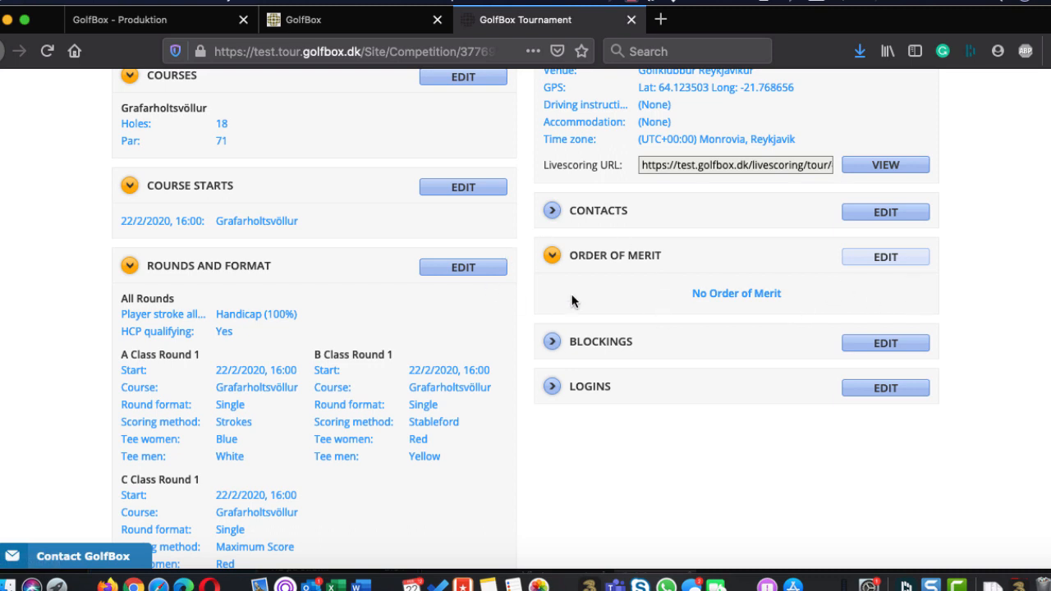
scroll(601, 300, "up", 3)
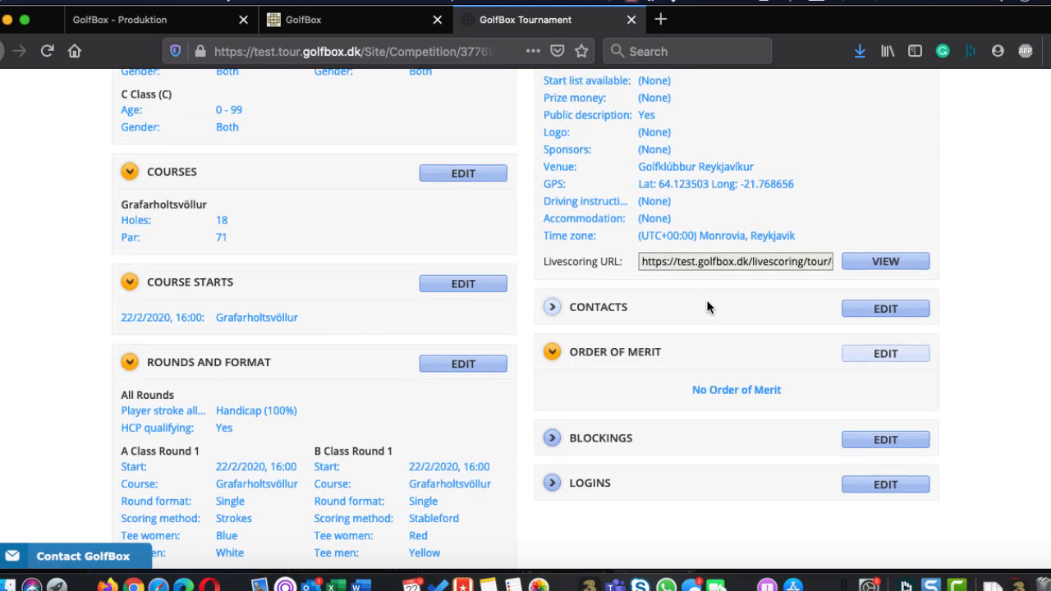
scroll(598, 364, "up", 1)
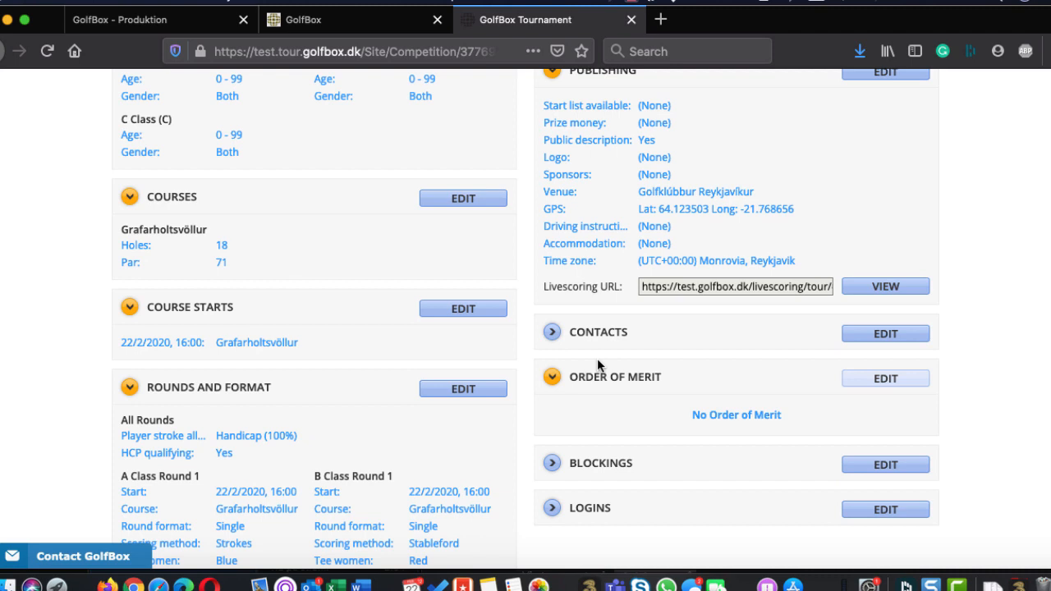
Try to create a blocking for the course Korpúlfsstaðavöllur 18 holur on 22/02/2020 from 09:00 to 17:00
scroll(597, 365, "down", 3)
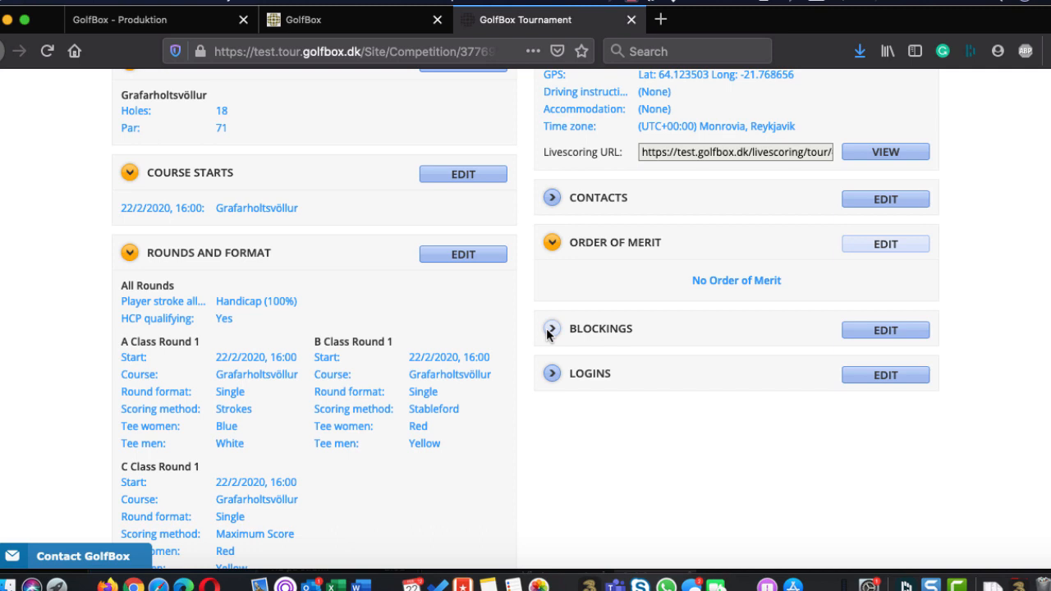
left_click(889, 331)
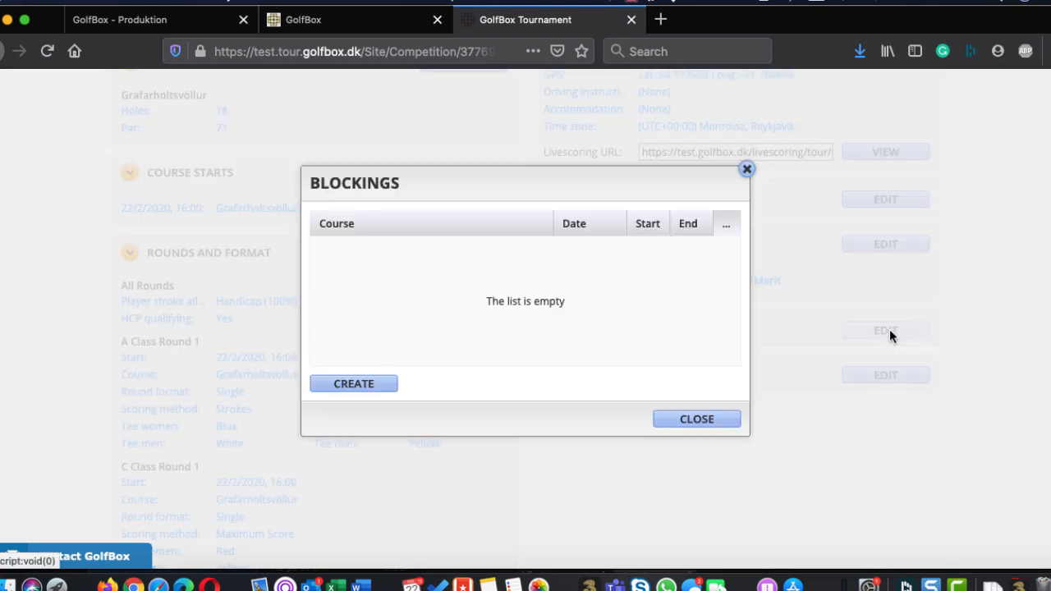
left_click(344, 384)
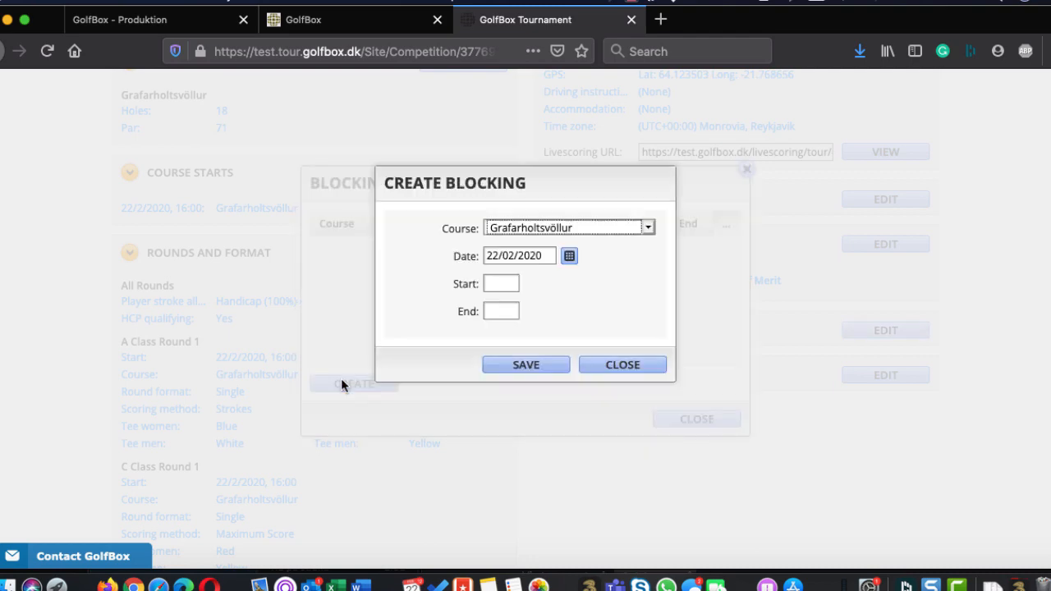
left_click(600, 229)
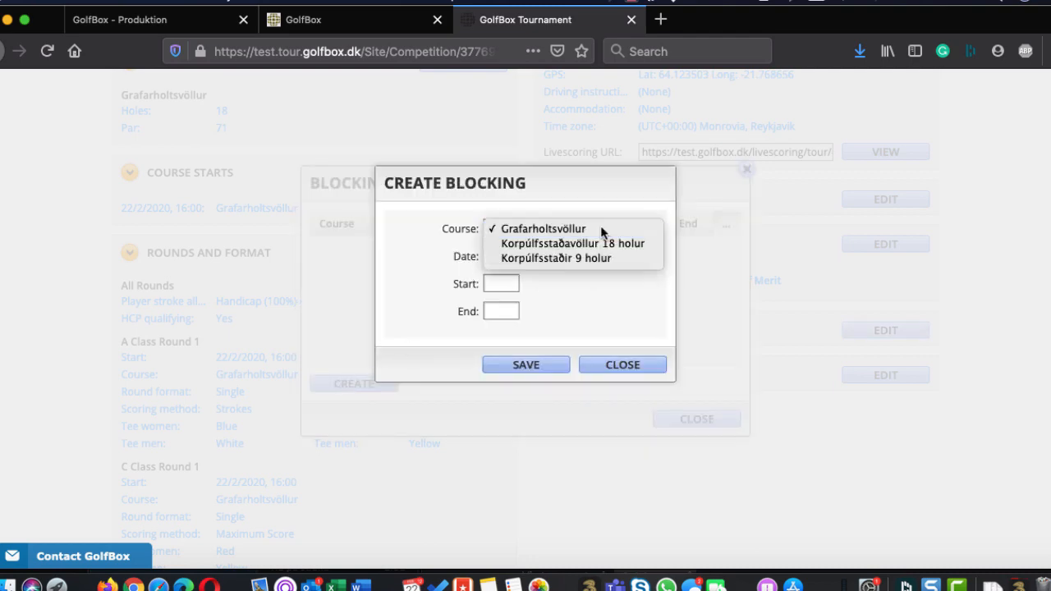
left_click(538, 245)
left_click(485, 282)
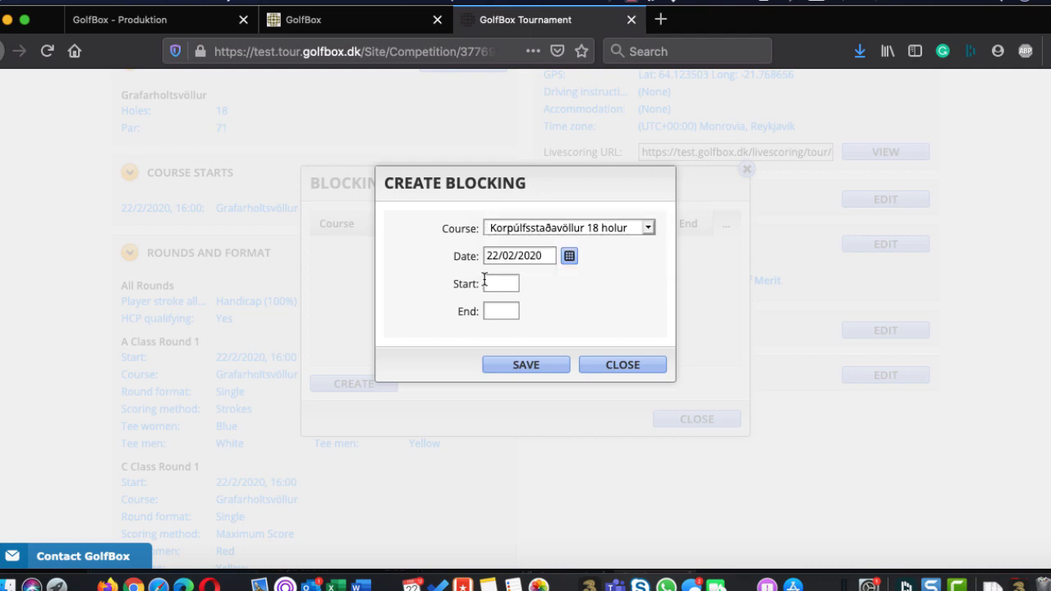
type("09:")
type("00")
key("Tab")
type("17:00")
key("Tab")
left_click(534, 365)
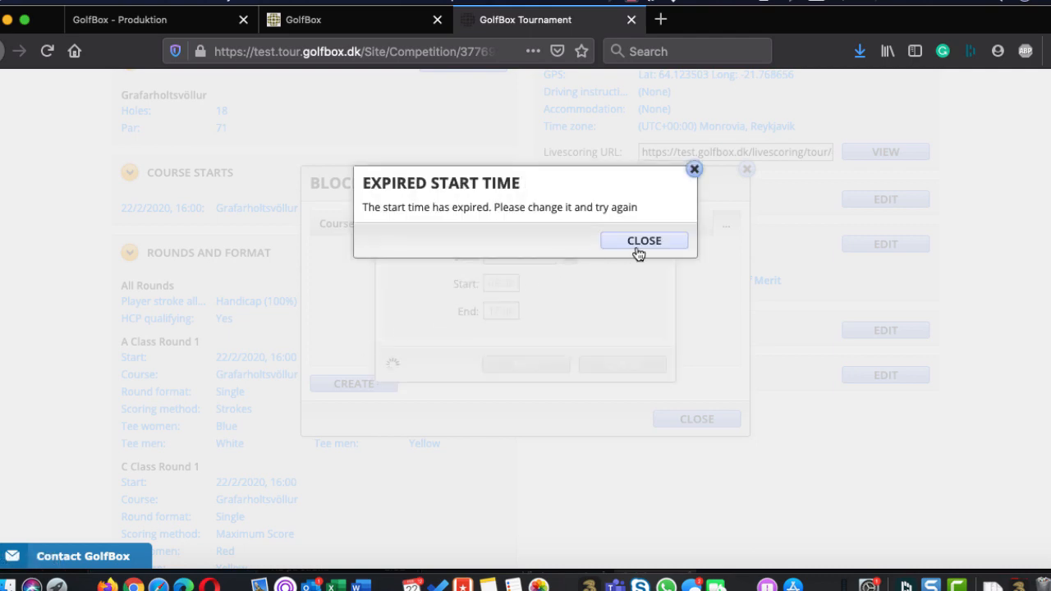
Set the blocking's start time to 12:00, save it and close the blockings list
left_click(633, 249)
left_click_drag(500, 278, 489, 279)
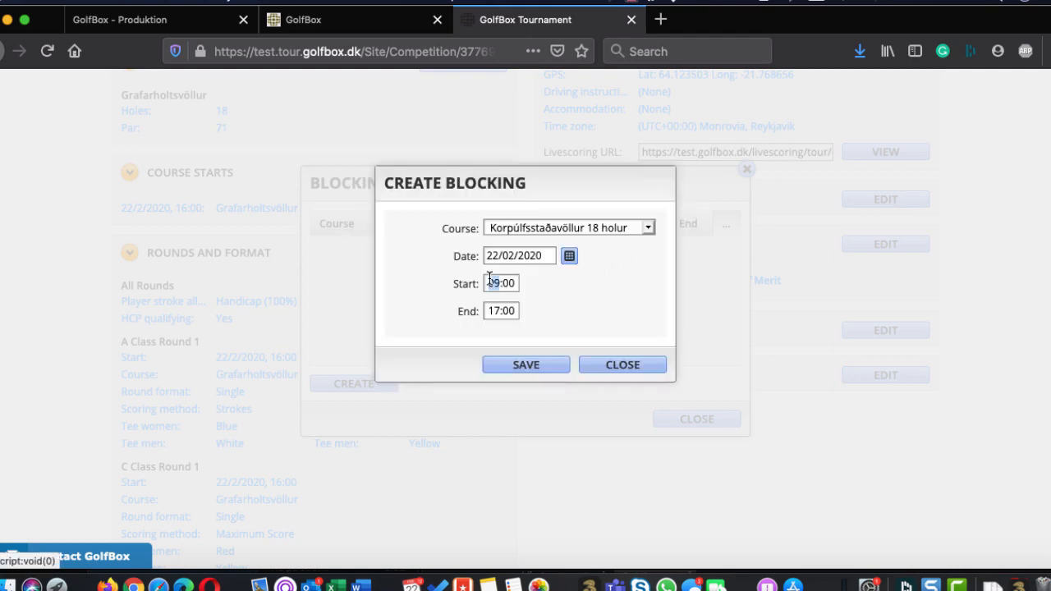
type("12")
left_click(511, 364)
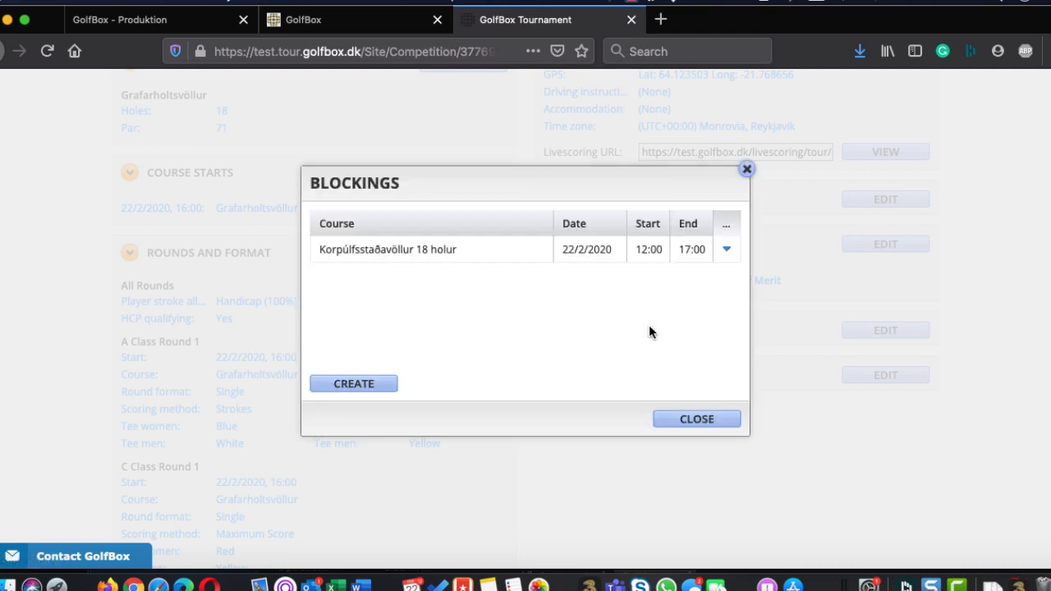
left_click(702, 418)
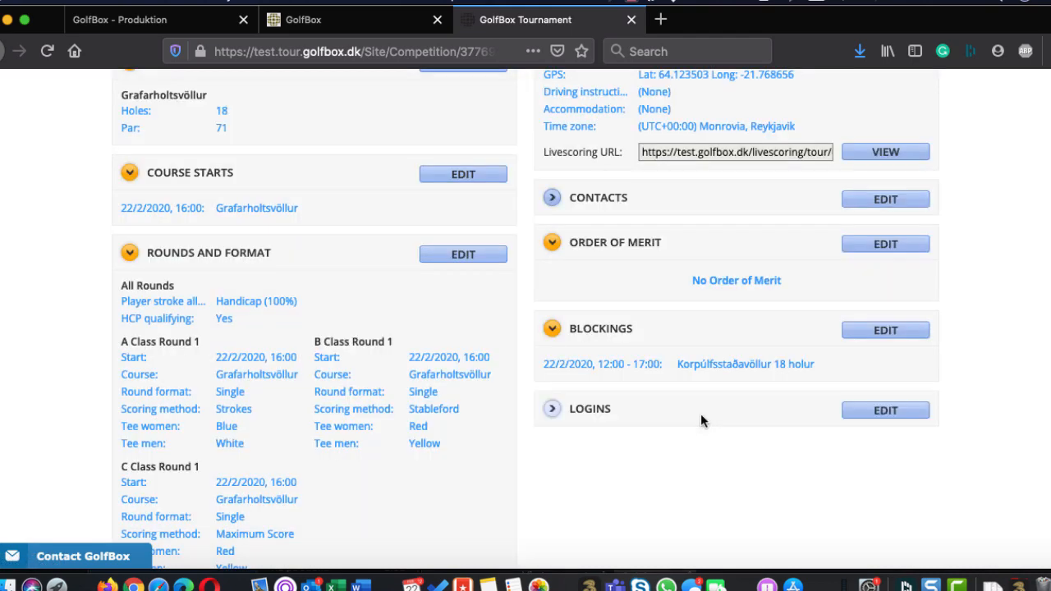
Switch to the GolfBox administration site, dismiss the unread-messages notice and open the member impersonation search
left_click(345, 24)
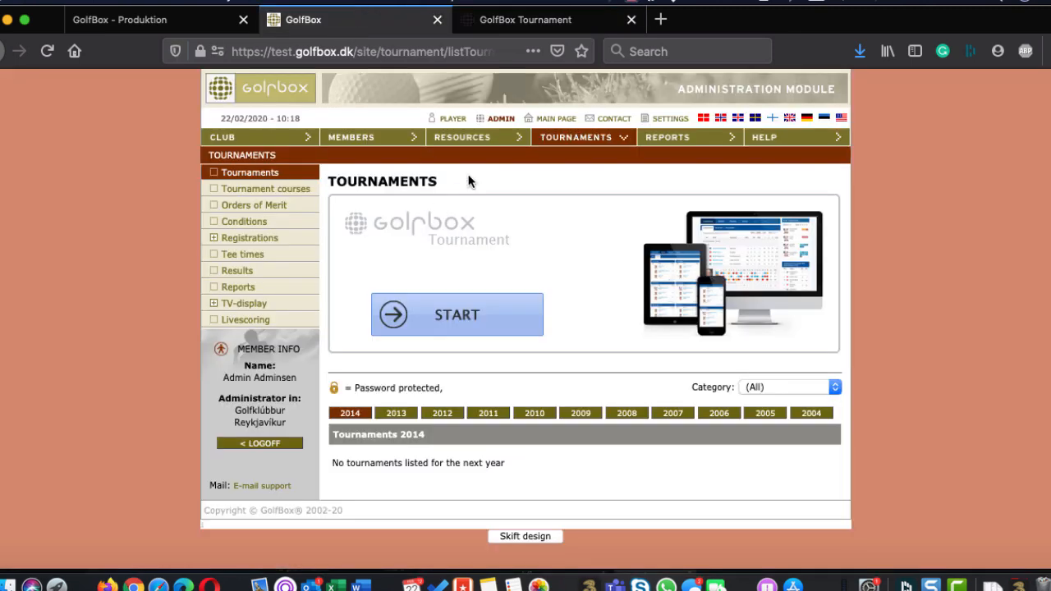
left_click(474, 143)
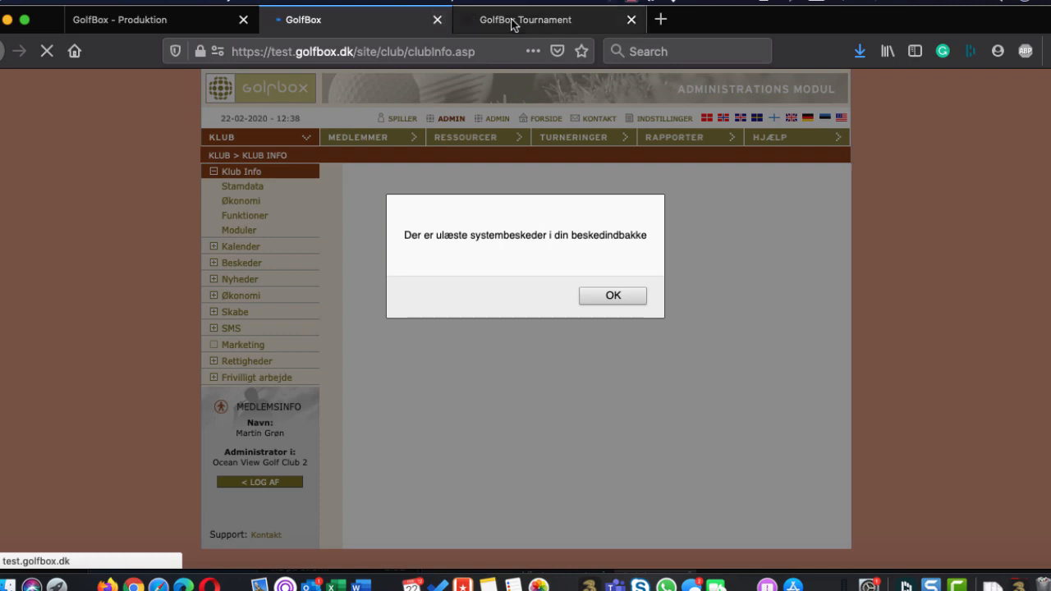
left_click(612, 296)
left_click(497, 120)
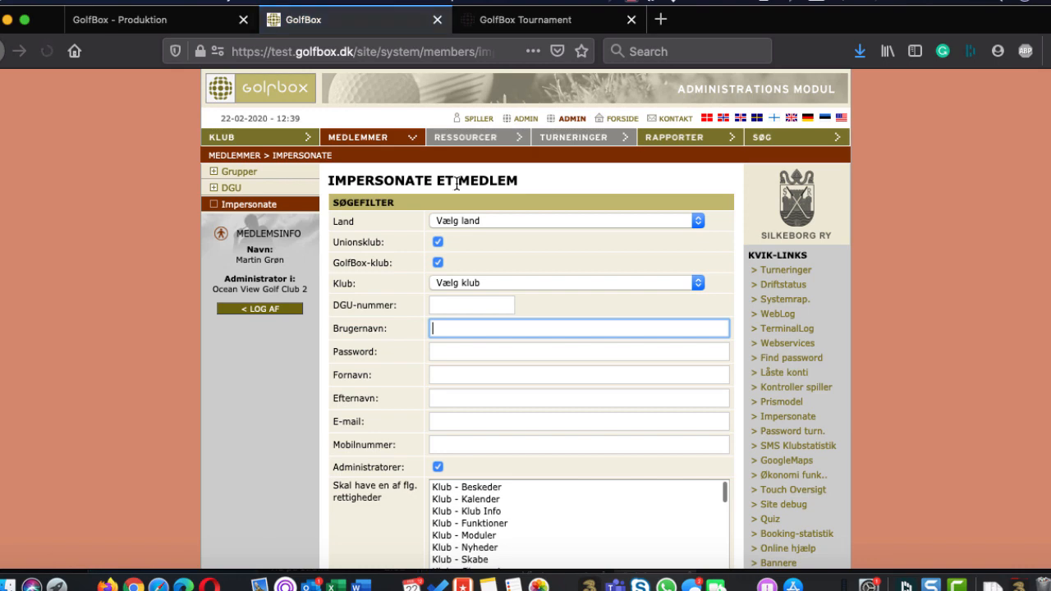
left_click(496, 285)
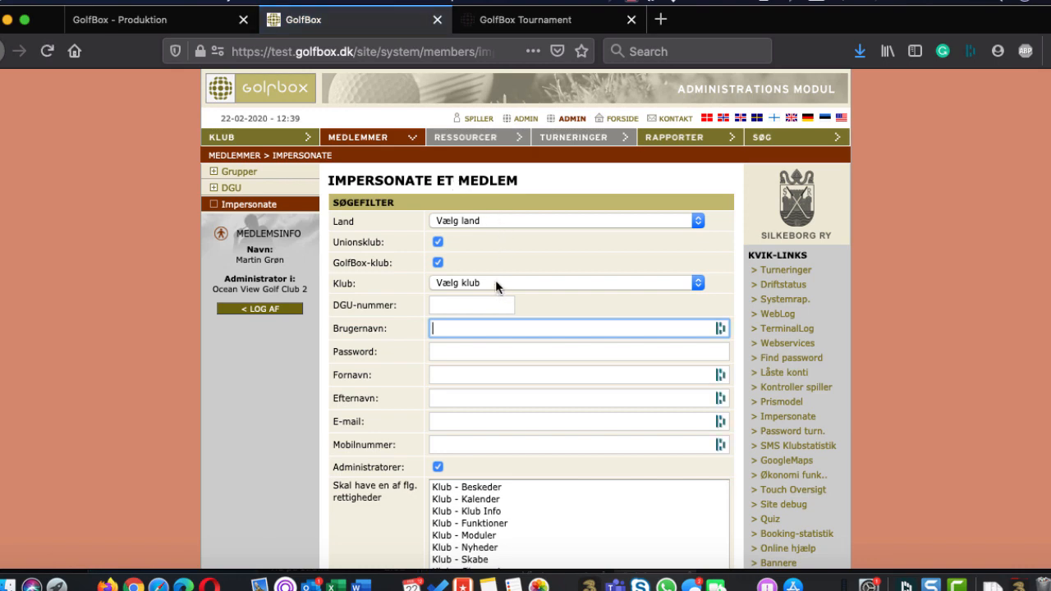
Search for administrators to impersonate, with the country Iceland and the club Golfklúbbur Reykjavíkur
left_click(495, 220)
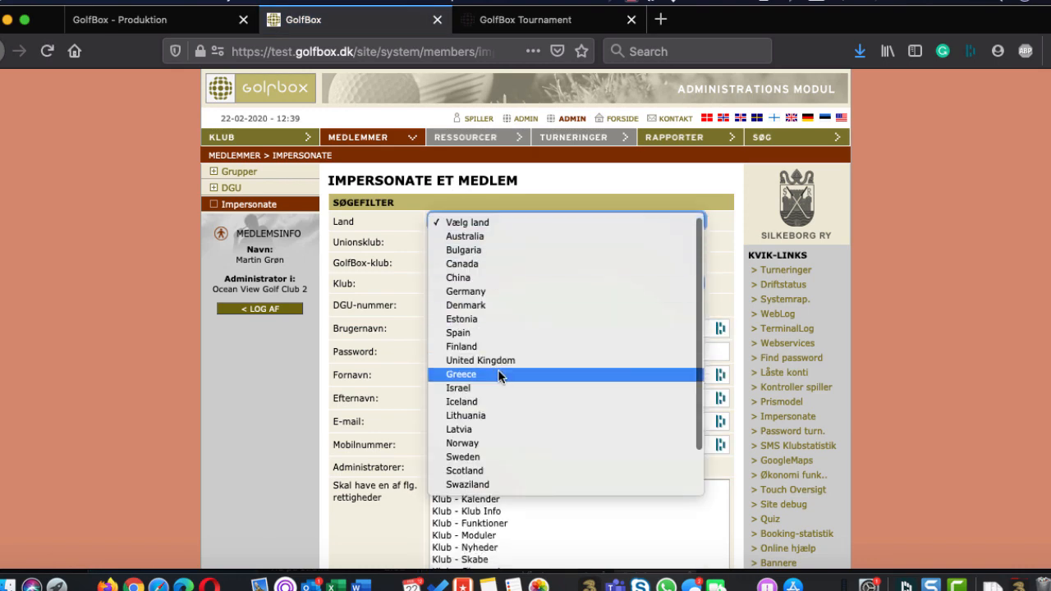
left_click(488, 401)
left_click(488, 282)
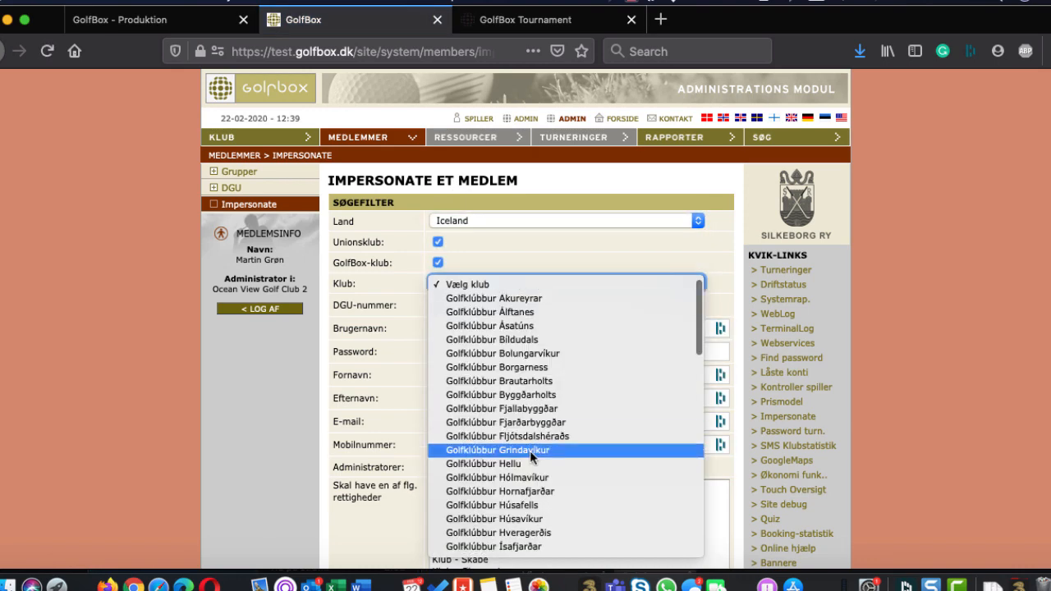
scroll(530, 455, "down", 2)
scroll(532, 460, "down", 3)
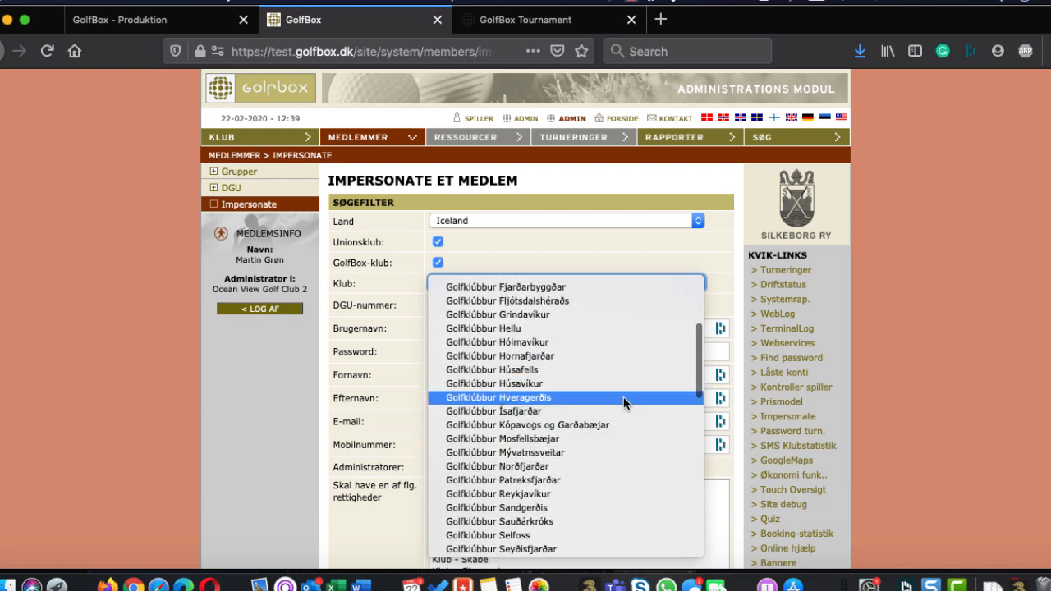
scroll(623, 397, "down", 2)
left_click(549, 442)
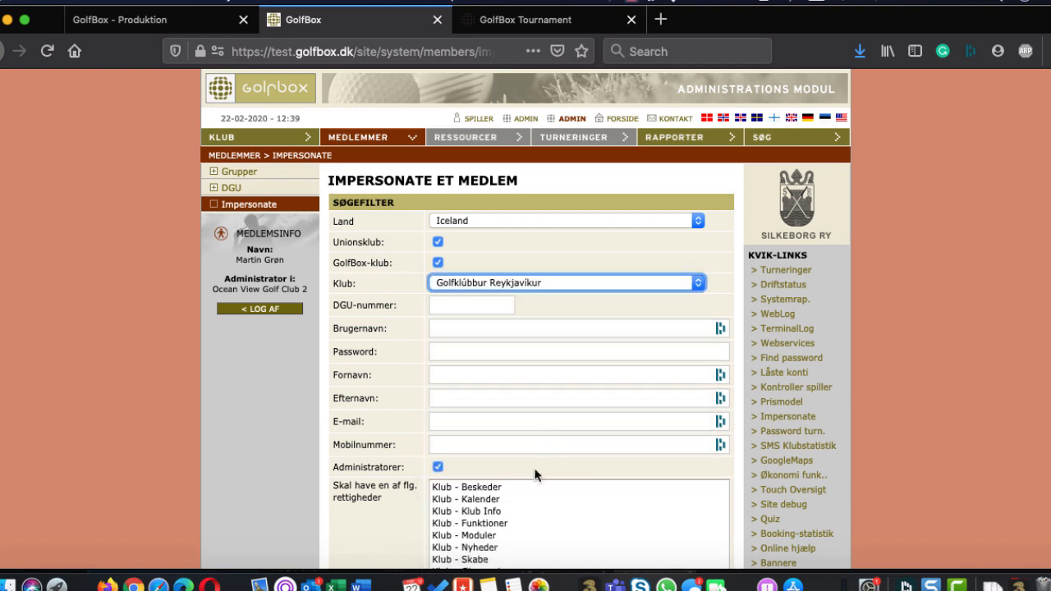
scroll(539, 444, "down", 5)
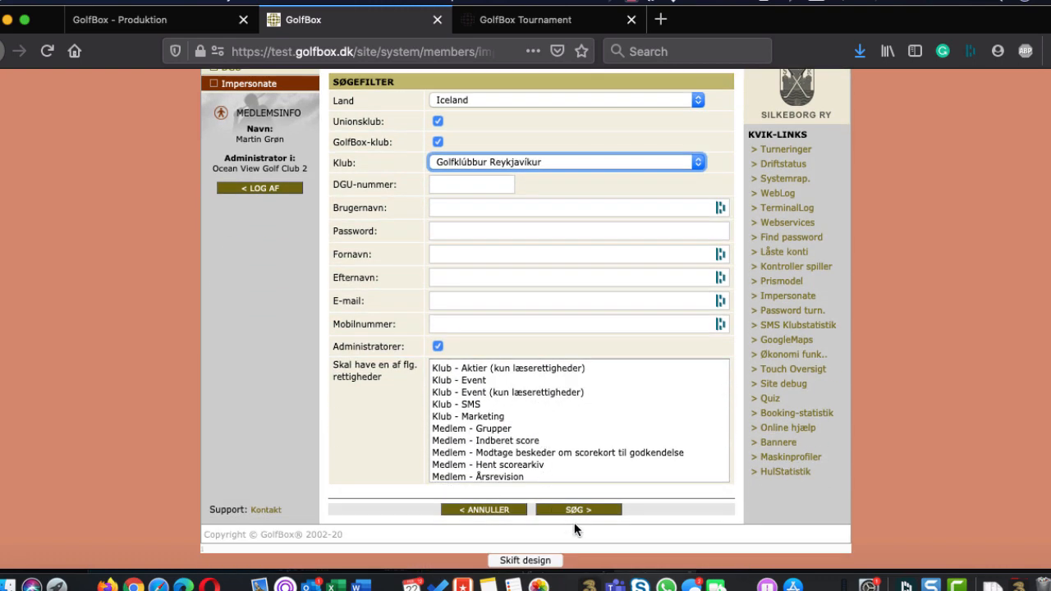
left_click(578, 510)
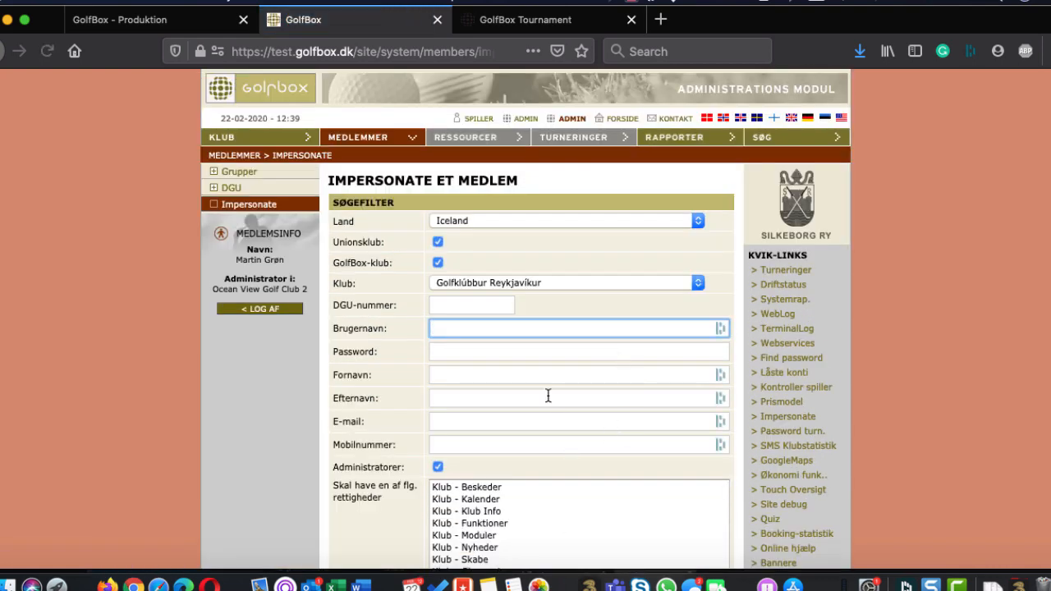
Impersonate the administrator of Golfklúbbur Reykjavíkur and dismiss the unread-messages notice
scroll(548, 396, "down", 5)
left_click(530, 457)
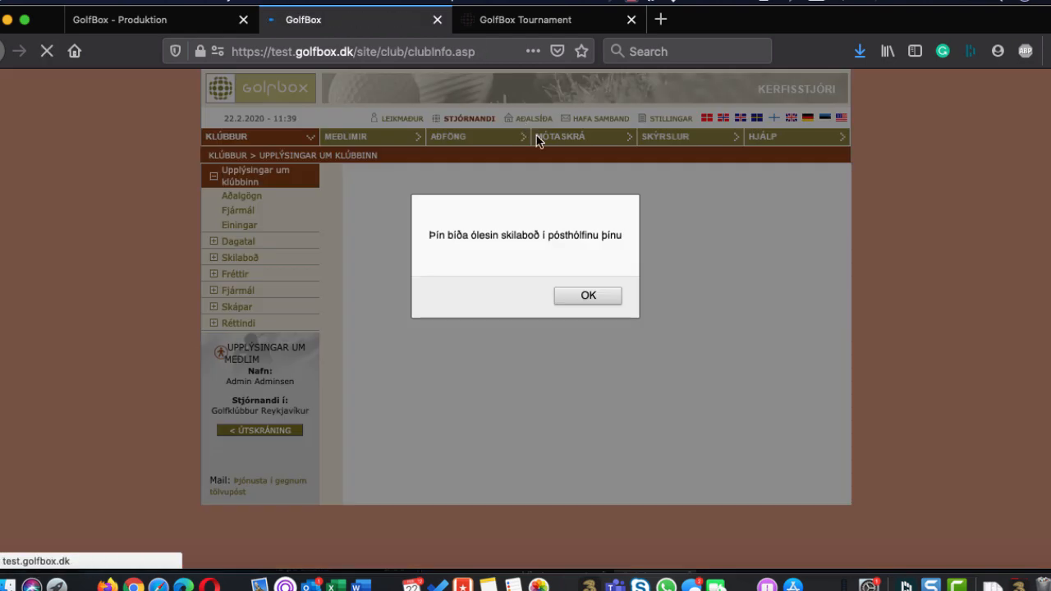
left_click(587, 296)
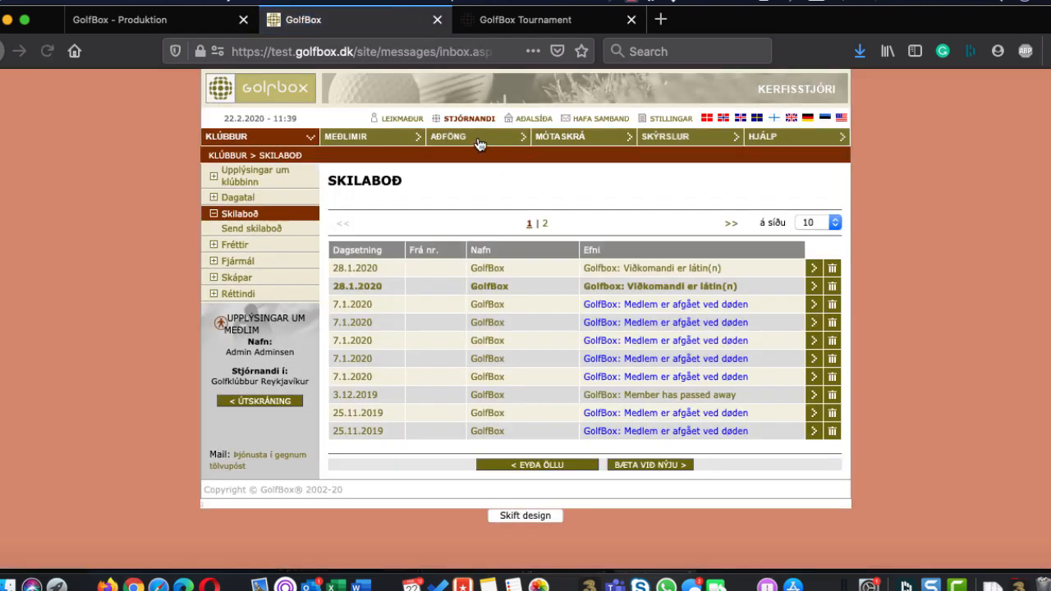
Check the tee-time booking sheet of Korpúlfsstaðavöllur 18 holur for the blocking, and return to the competition in GolfBox Tournament
left_click(480, 141)
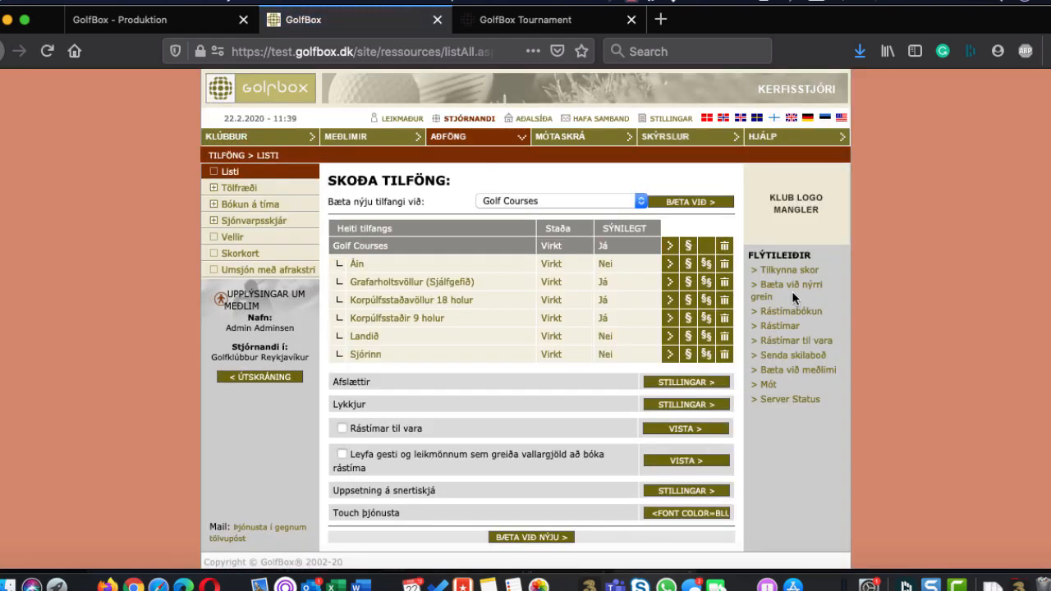
left_click(771, 289)
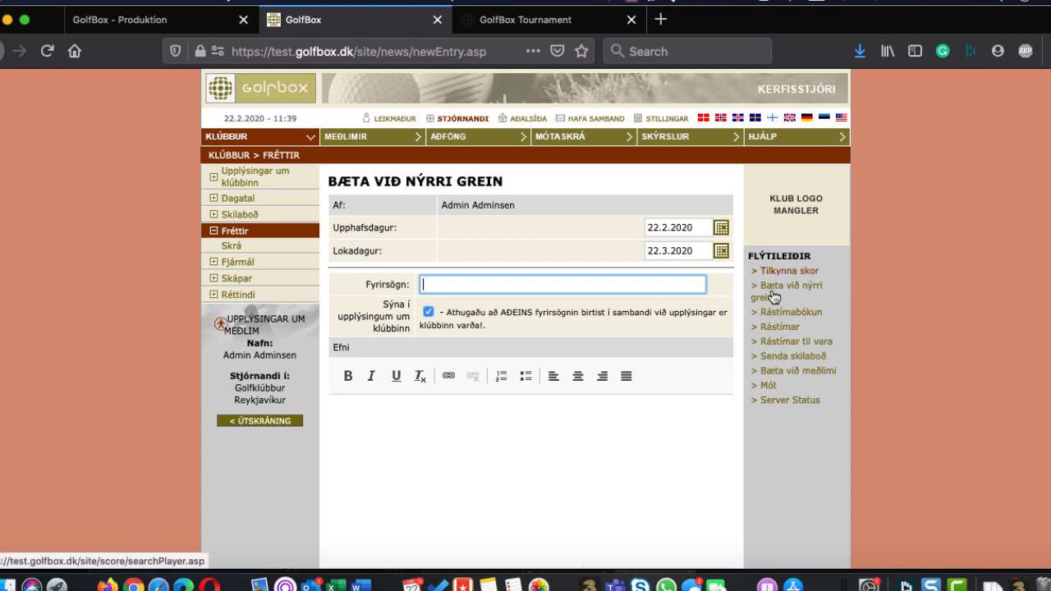
left_click(781, 312)
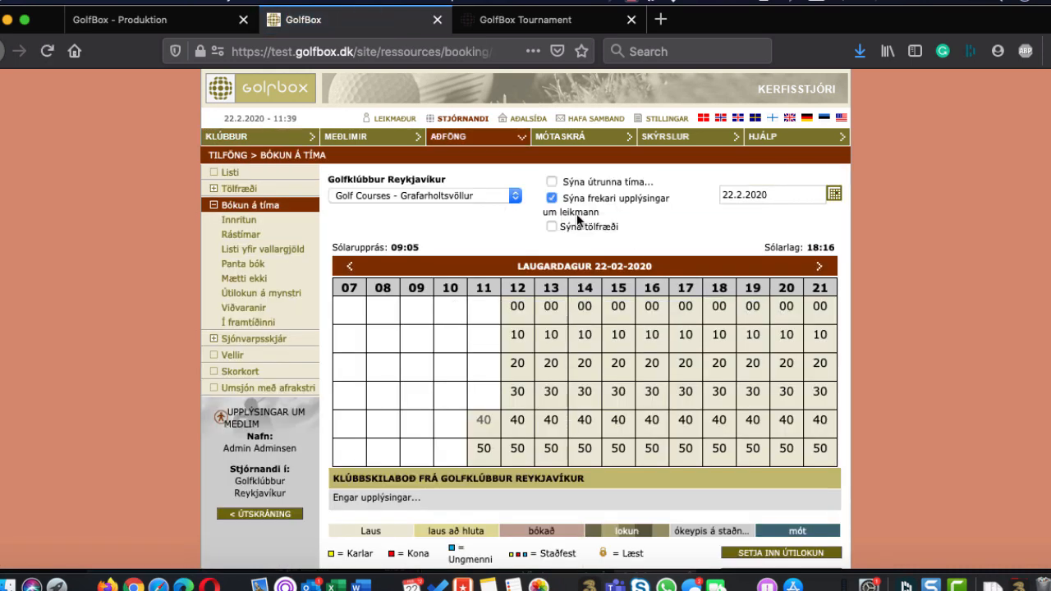
left_click(420, 199)
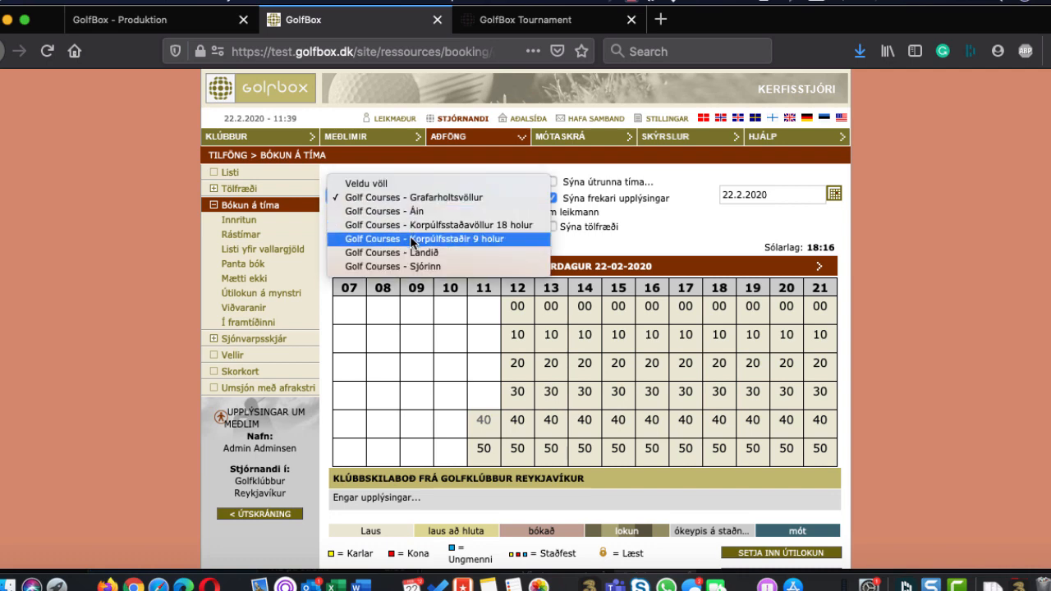
left_click(419, 226)
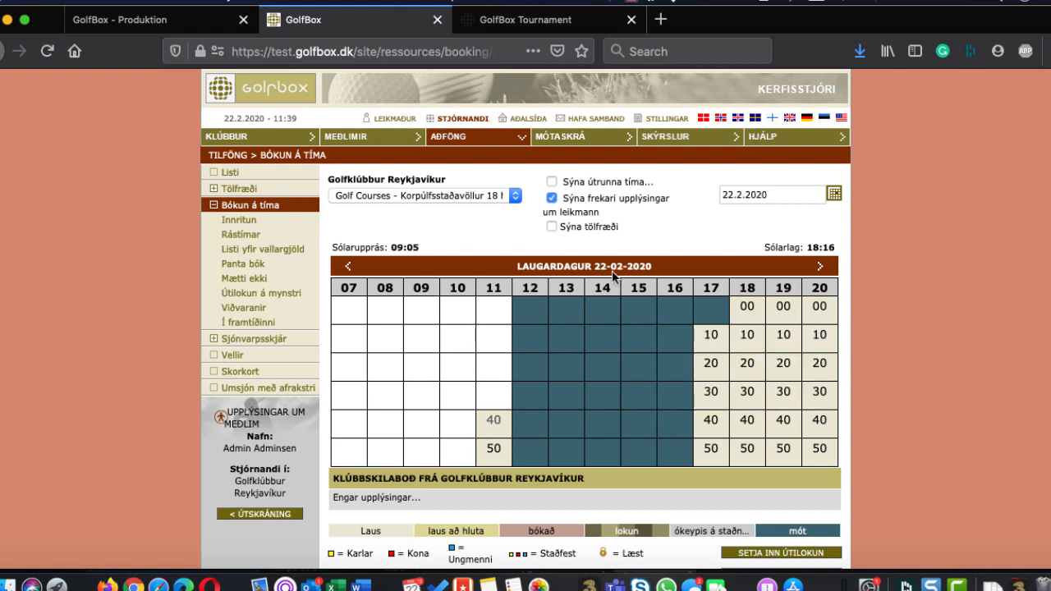
left_click(514, 24)
scroll(378, 340, "up", 1)
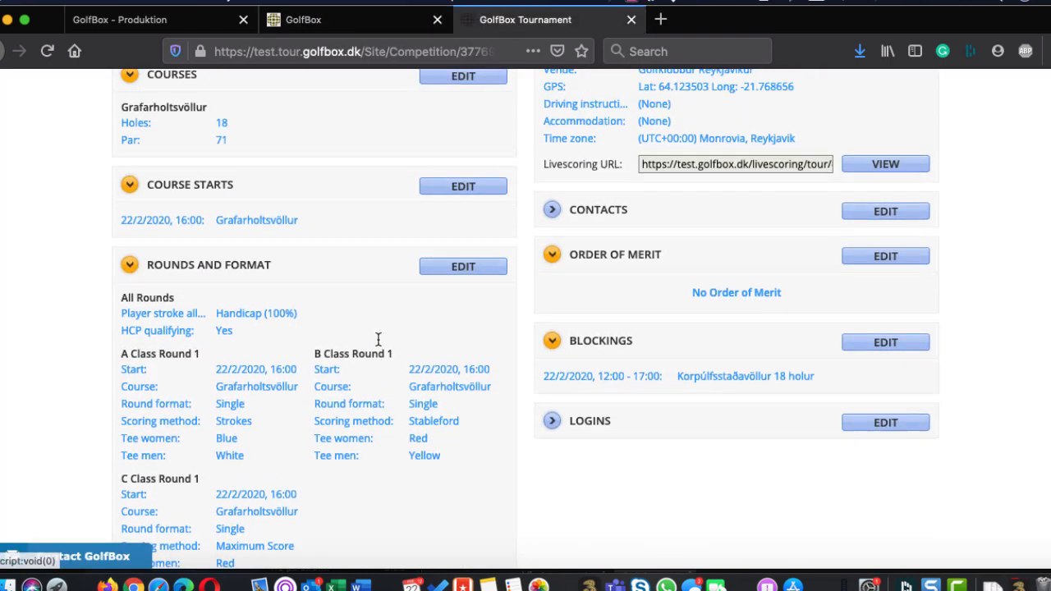
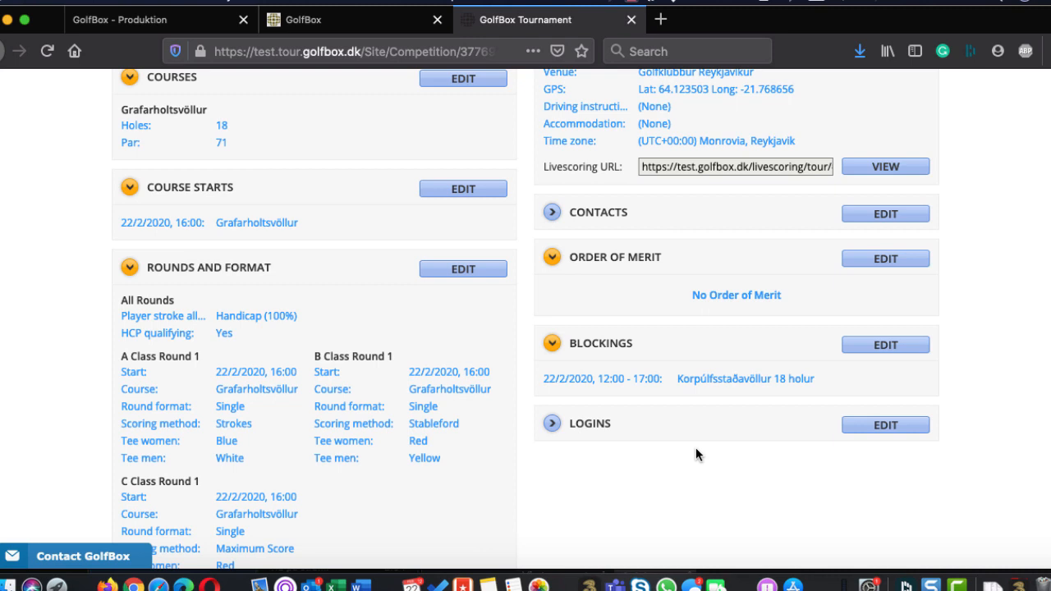
Add a login to the competition, entering the person's name and e-mail address
left_click(862, 425)
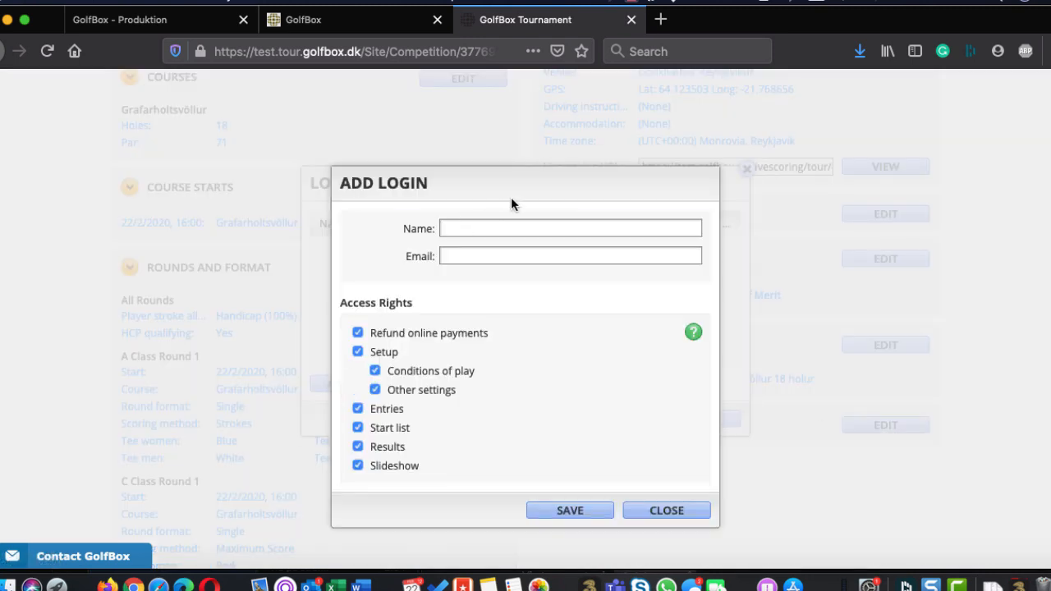
type("d")
key("BackSpace")
type("Martin")
key("Tab")
type("mg")
key("BackSpace")
key("BackSpace")
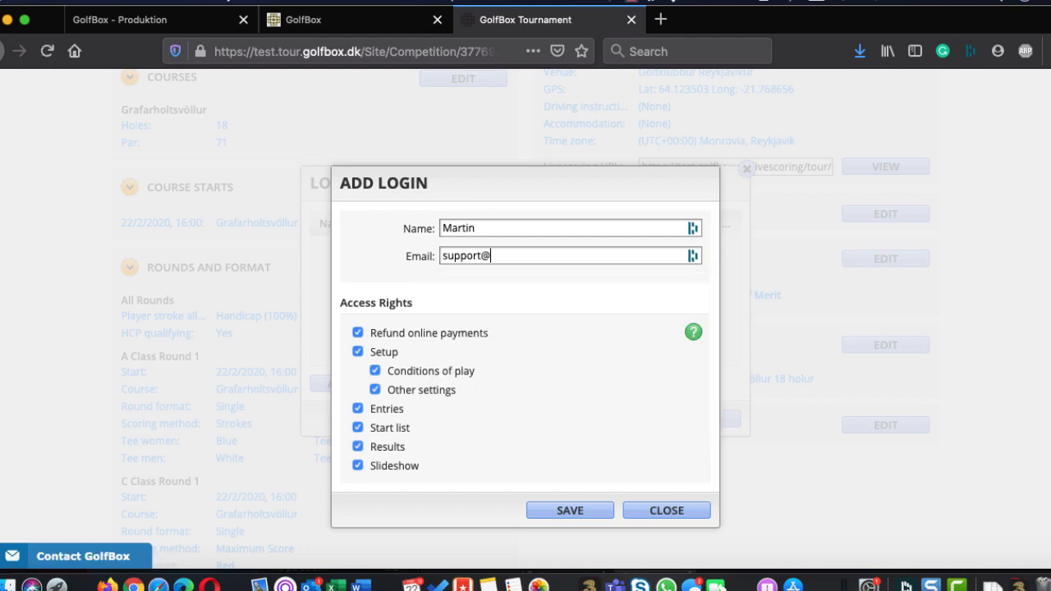
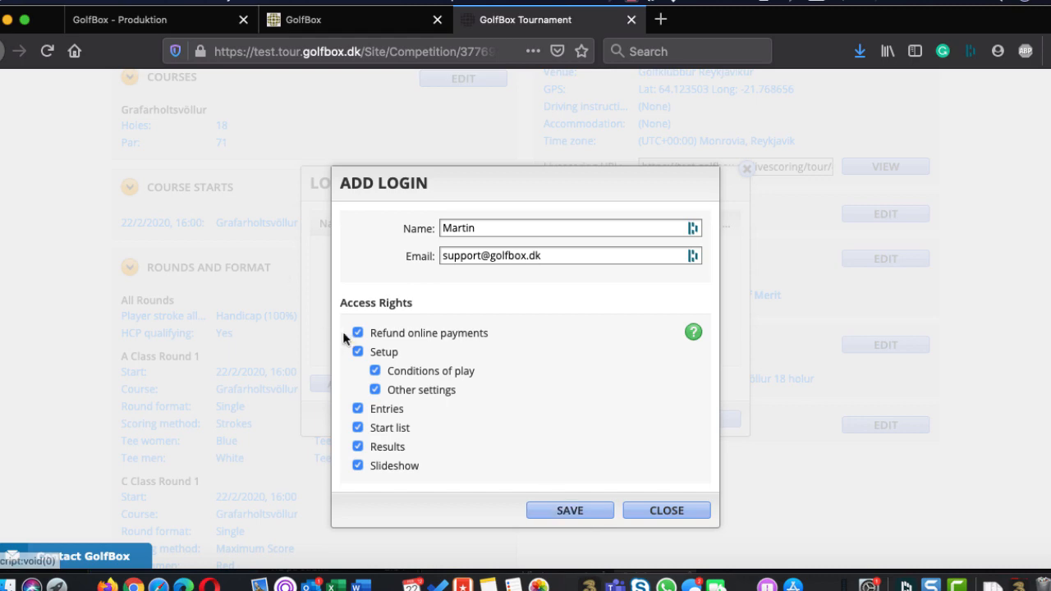
Remove the login's access to Refund online payments, Conditions of play and Other settings, keep Setup and Entries enabled, and save it
left_click(358, 351)
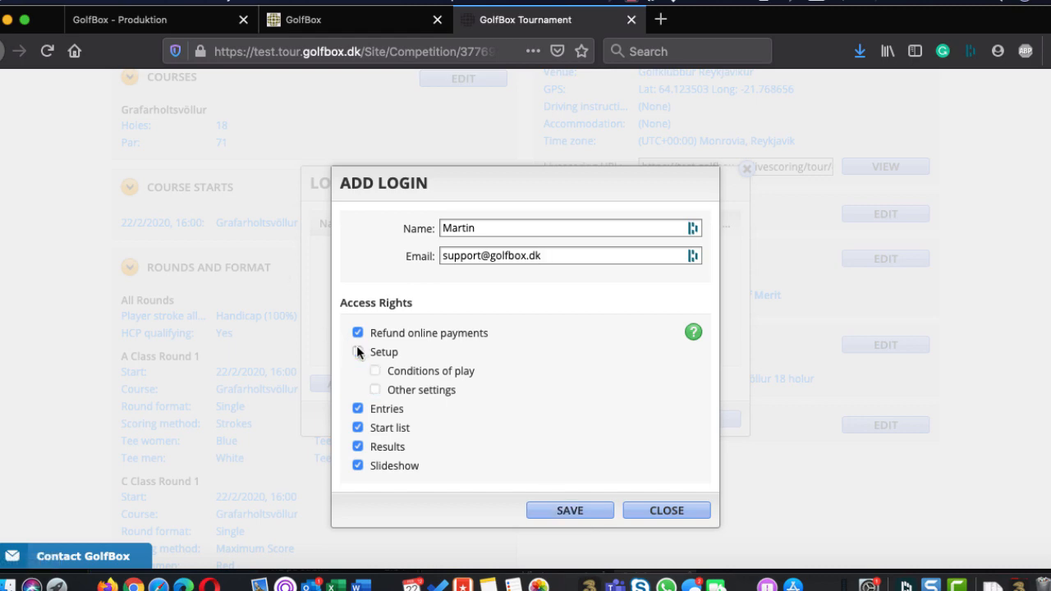
left_click(358, 333)
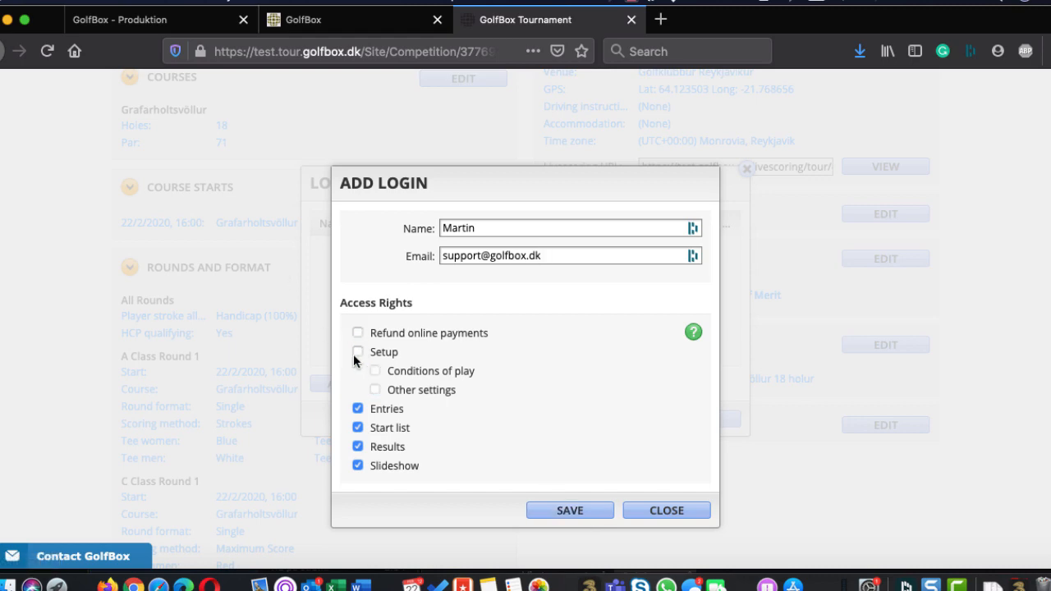
left_click(357, 409)
left_click(358, 408)
left_click(358, 351)
left_click(561, 510)
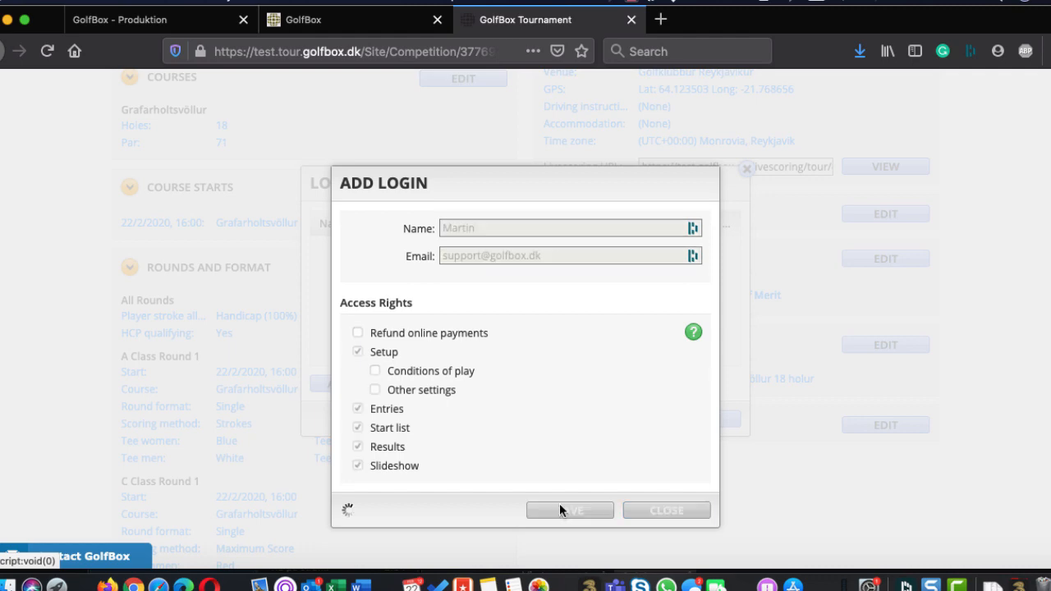
left_click(711, 421)
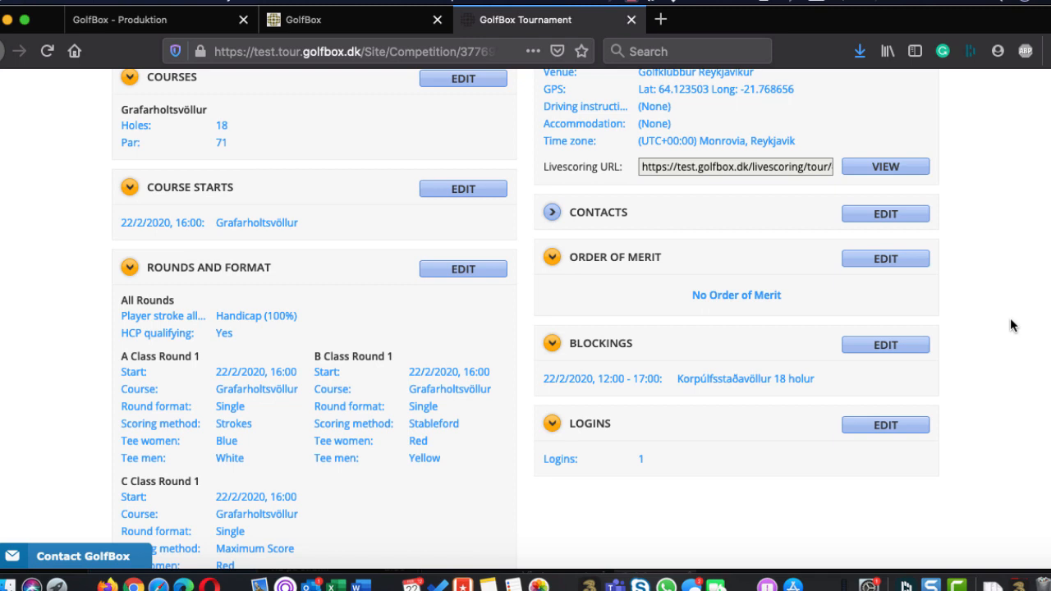
Review the competition's setup overview and return to the list of competitions
scroll(1009, 325, "down", 5)
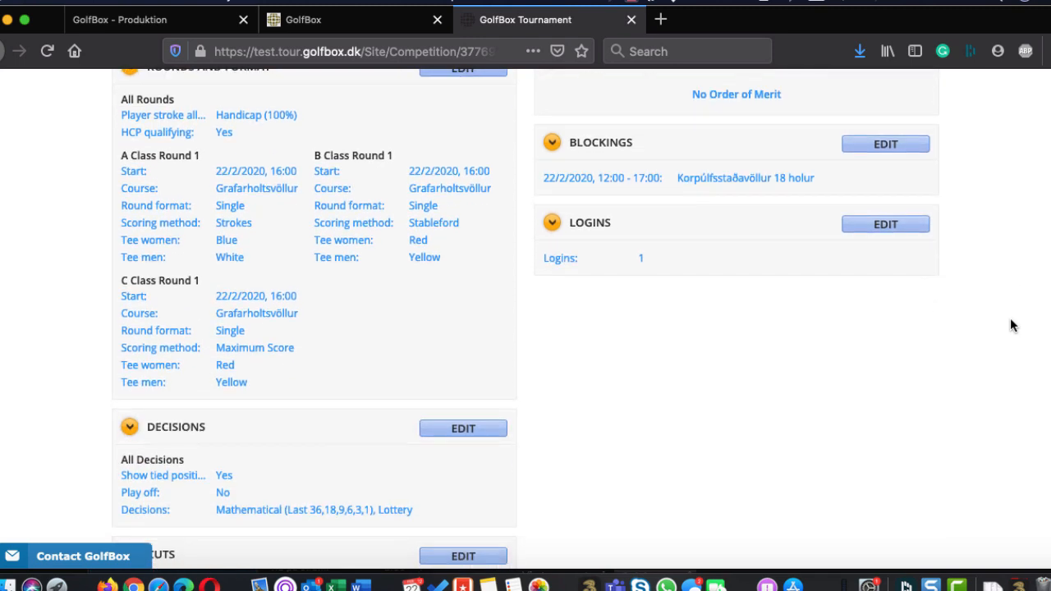
scroll(1010, 320, "up", 12)
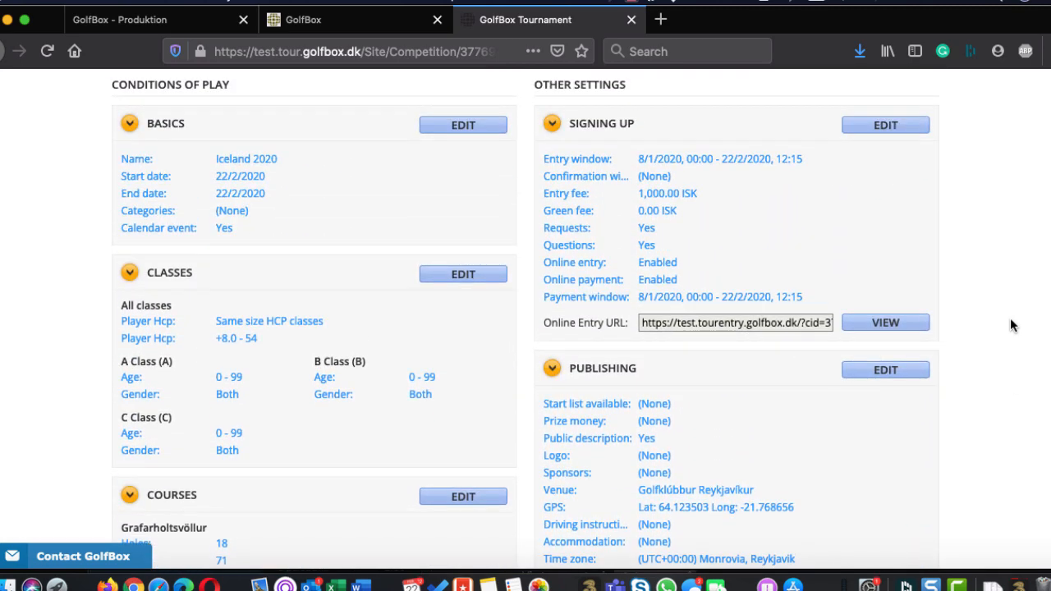
scroll(1010, 324, "up", 3)
scroll(1009, 326, "down", 1)
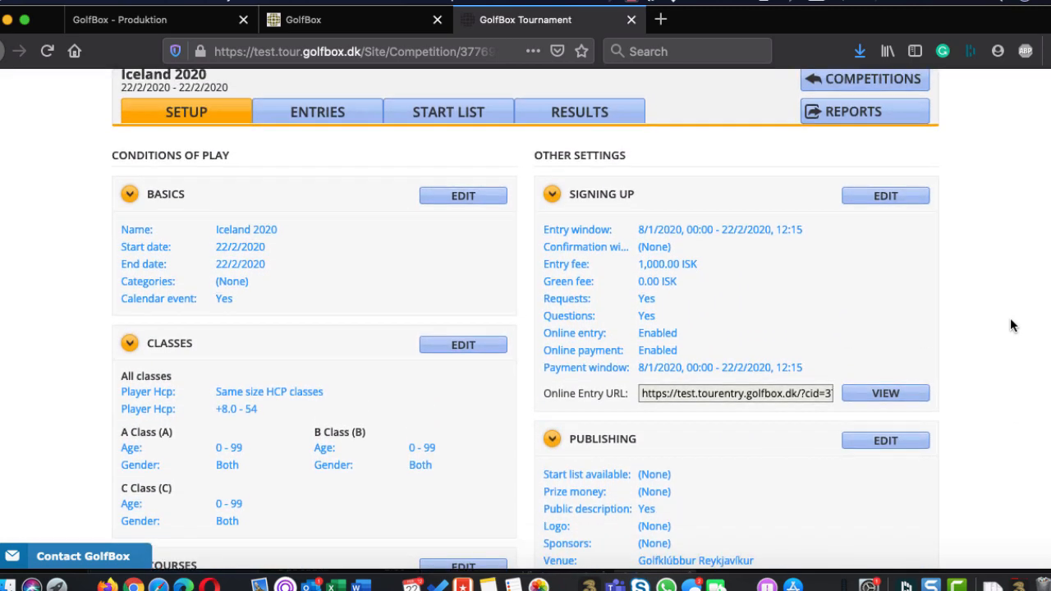
scroll(1010, 325, "up", 1)
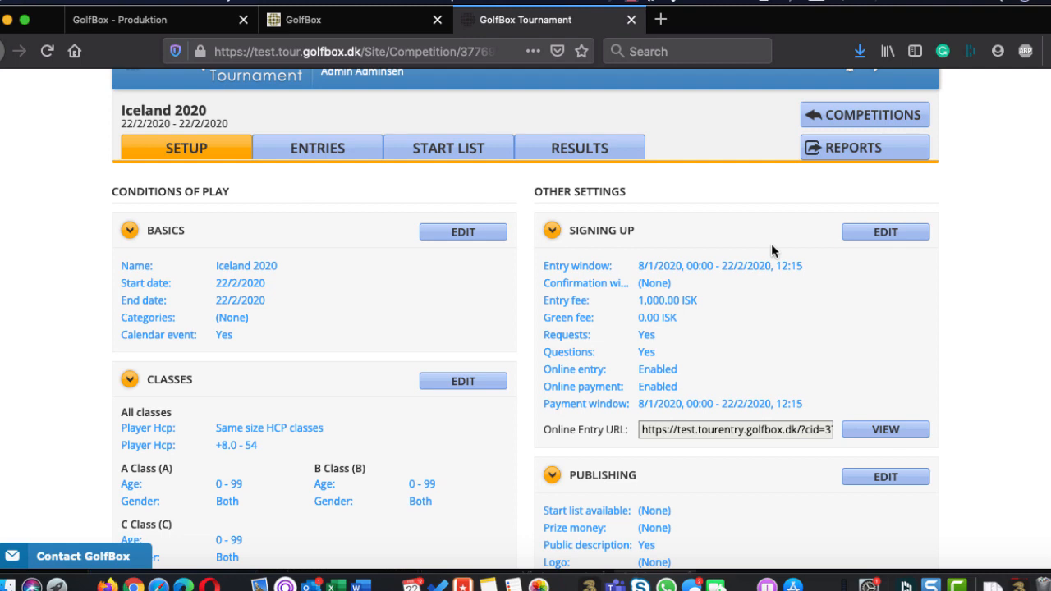
left_click(854, 119)
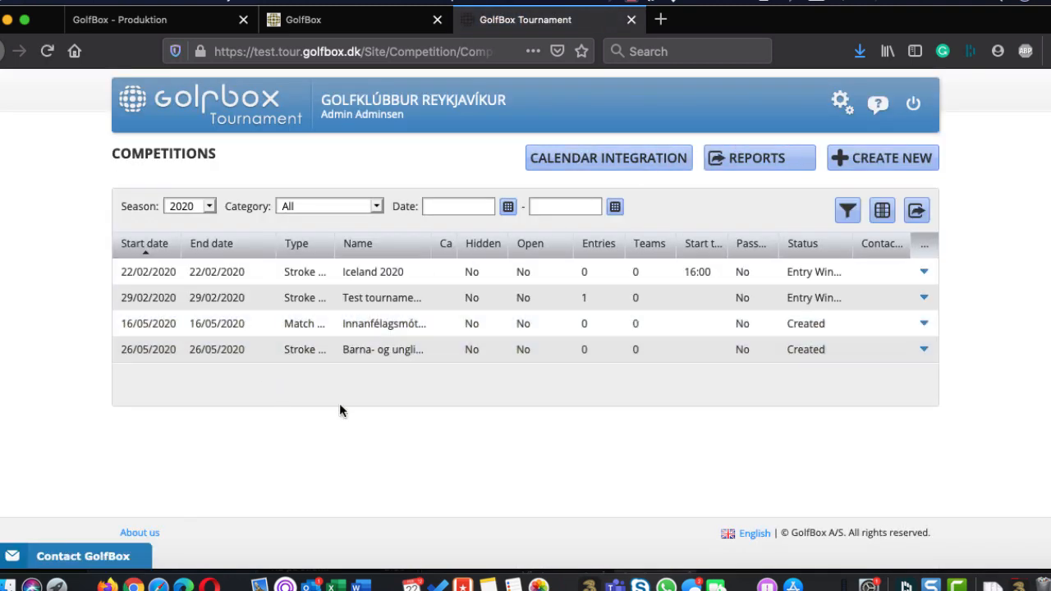
left_click(922, 274)
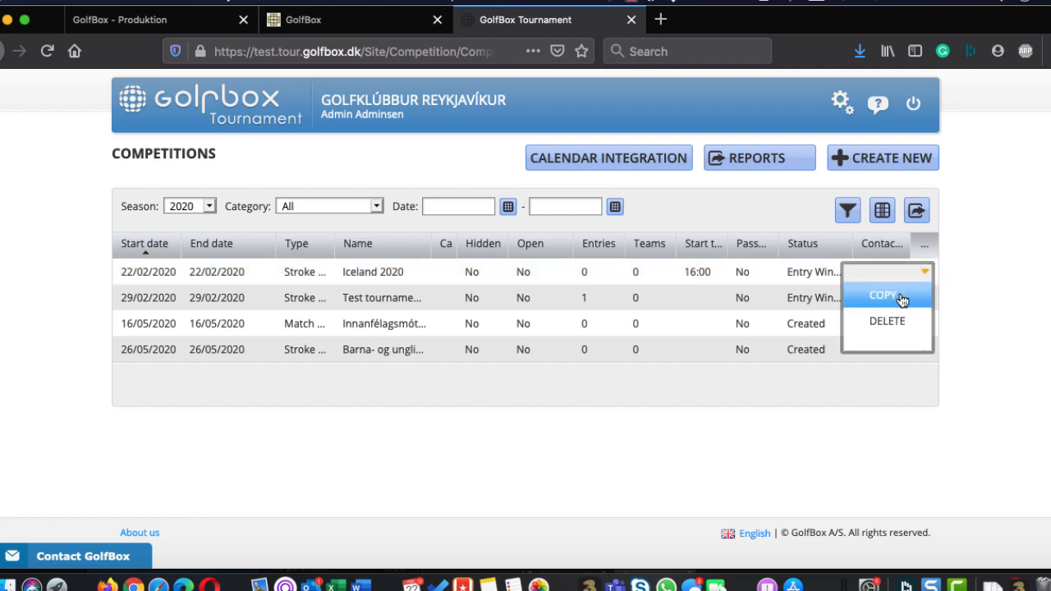
left_click(900, 297)
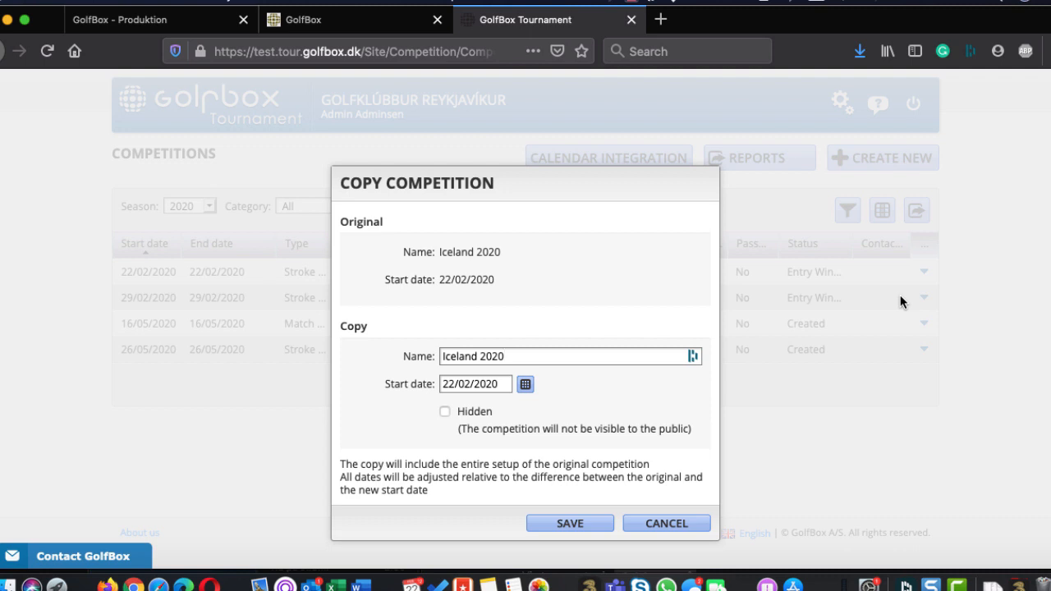
left_click(663, 529)
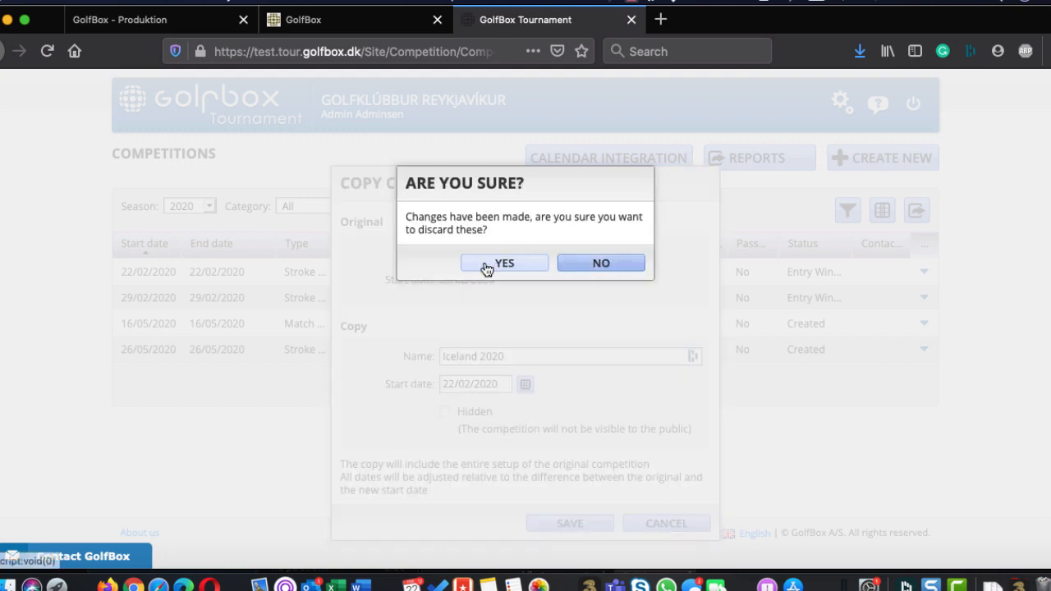
left_click(486, 264)
Reopen the Iceland 2020 competition and look over its entries page and the online entry and livescoring links in its setup
left_click(481, 271)
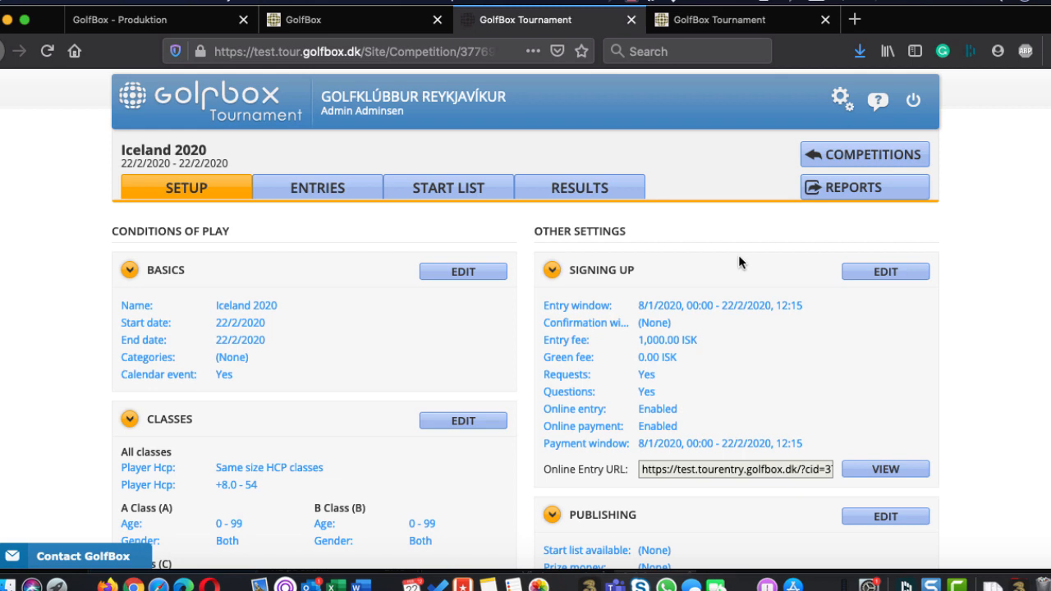
left_click(312, 188)
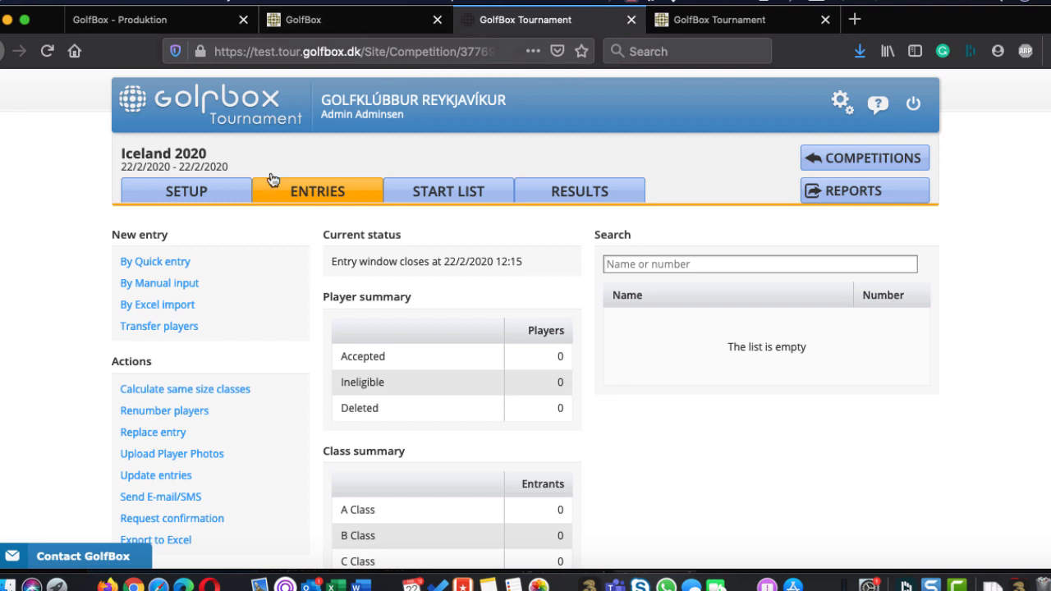
left_click(218, 195)
scroll(580, 400, "down", 5)
scroll(583, 408, "down", 2)
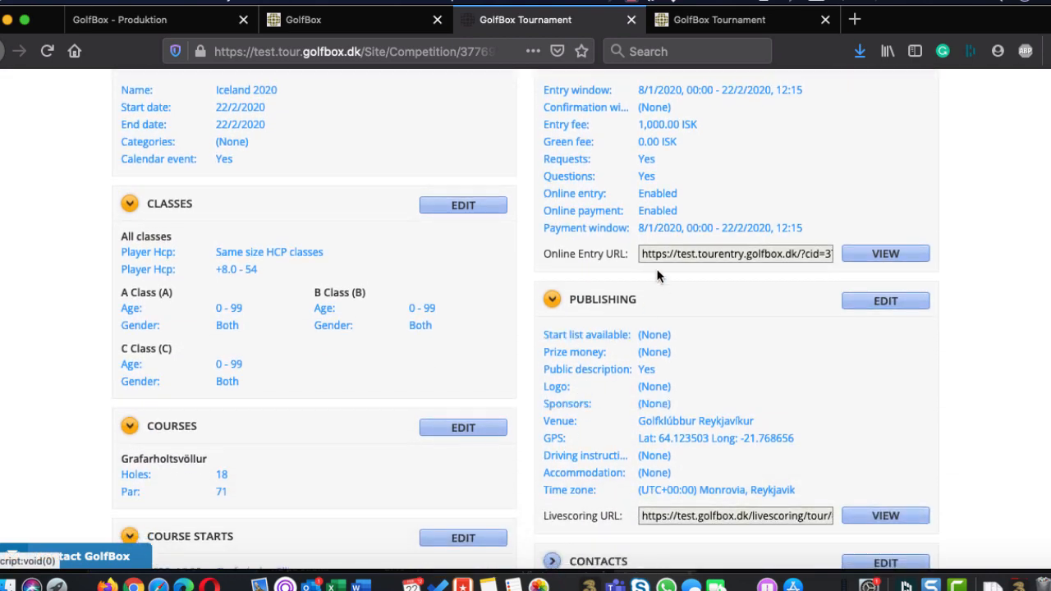
scroll(665, 352, "down", 1)
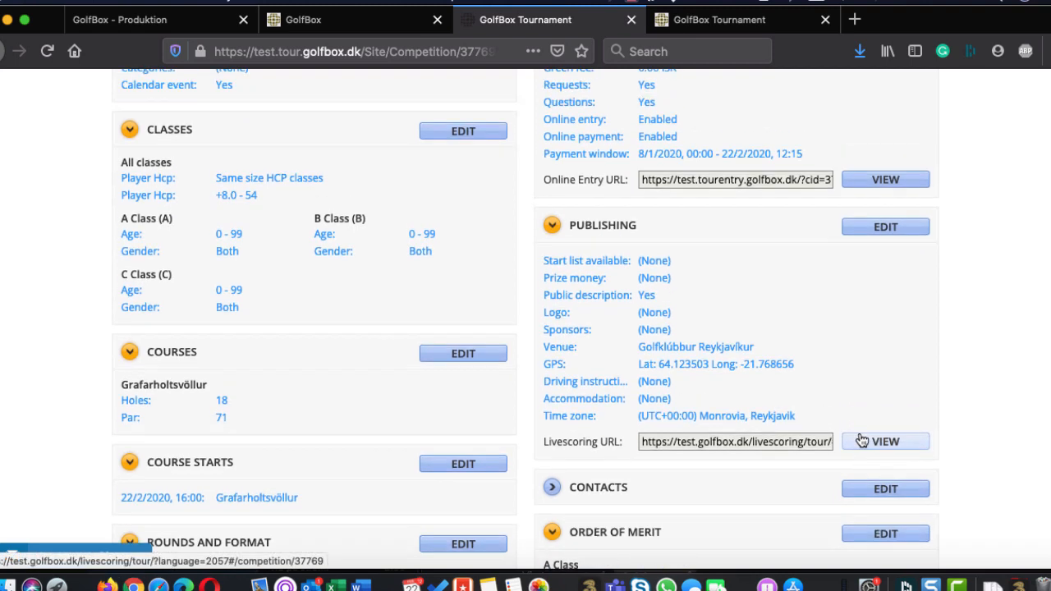
scroll(694, 265, "up", 3)
Switch to the club's GolfBox site, change to the player role and view the club tournaments
left_click(350, 30)
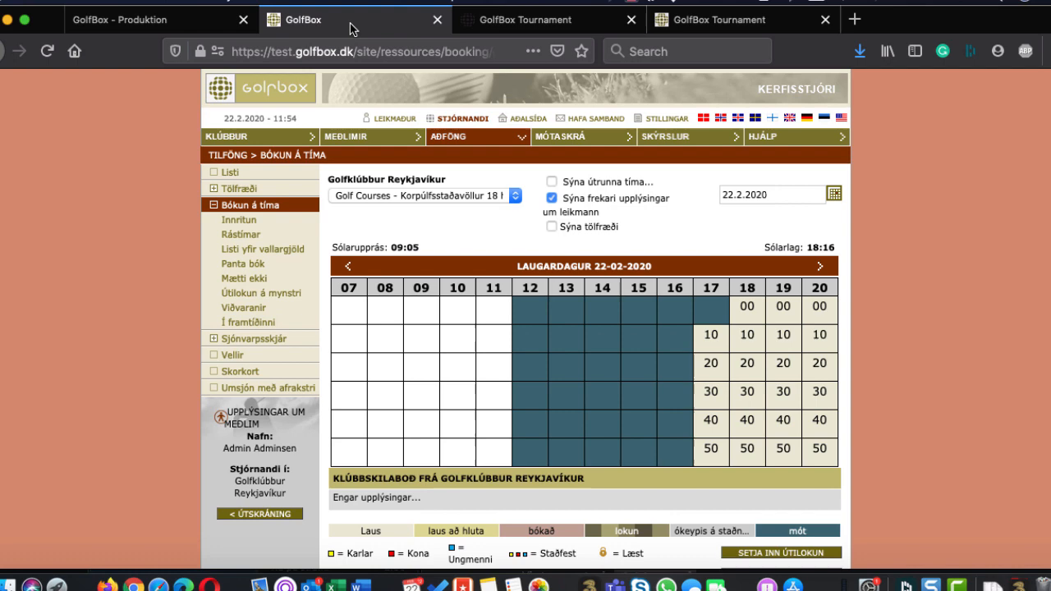
left_click(389, 121)
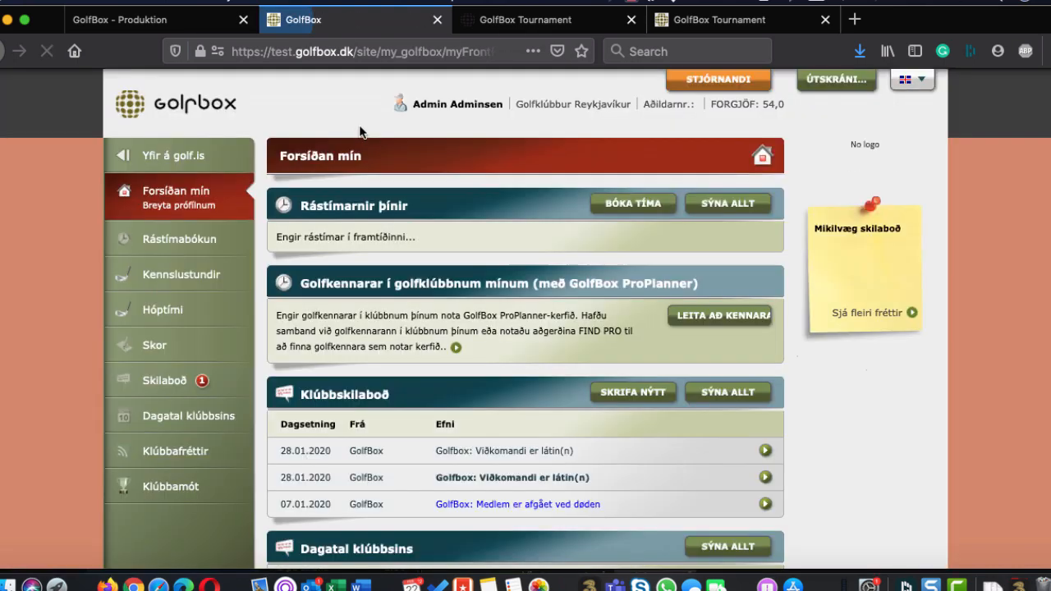
left_click(170, 489)
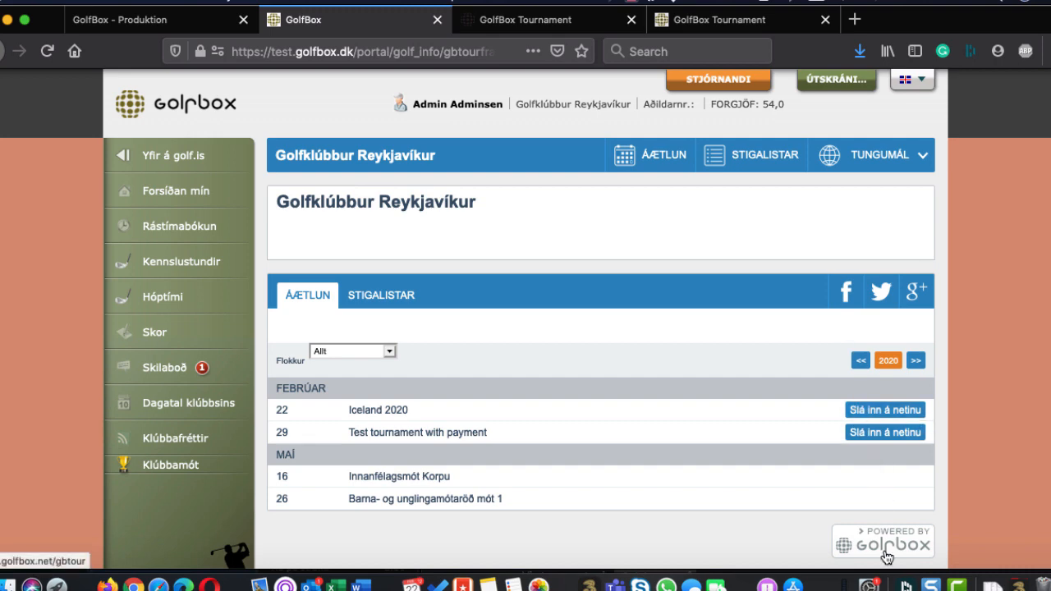
Switch to the public livescoring page, show the club's schedule and open the online entry information for Iceland 2020
left_click(499, 21)
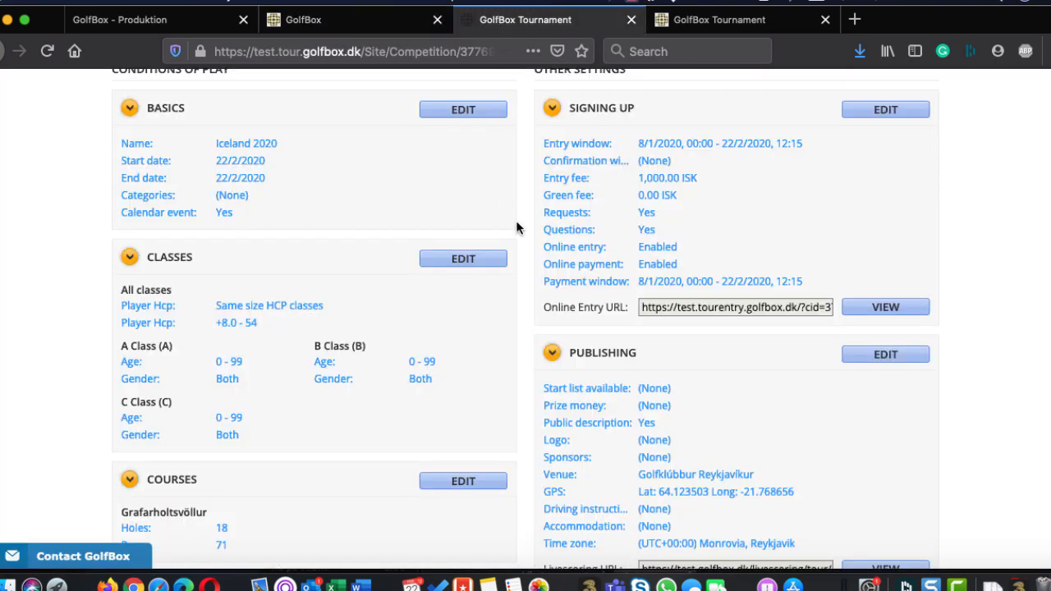
scroll(517, 227, "up", 4)
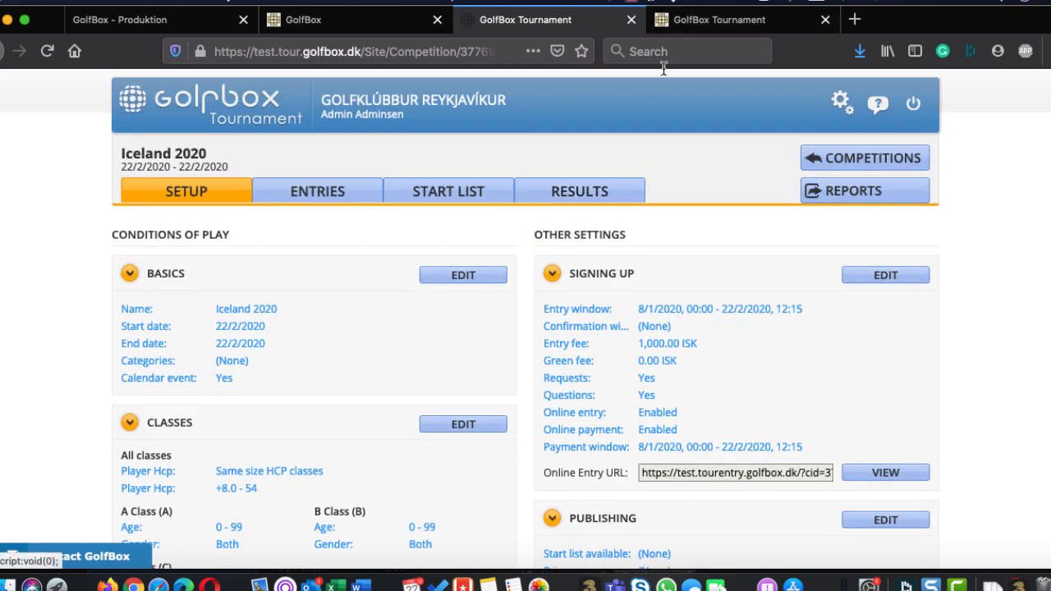
left_click(698, 21)
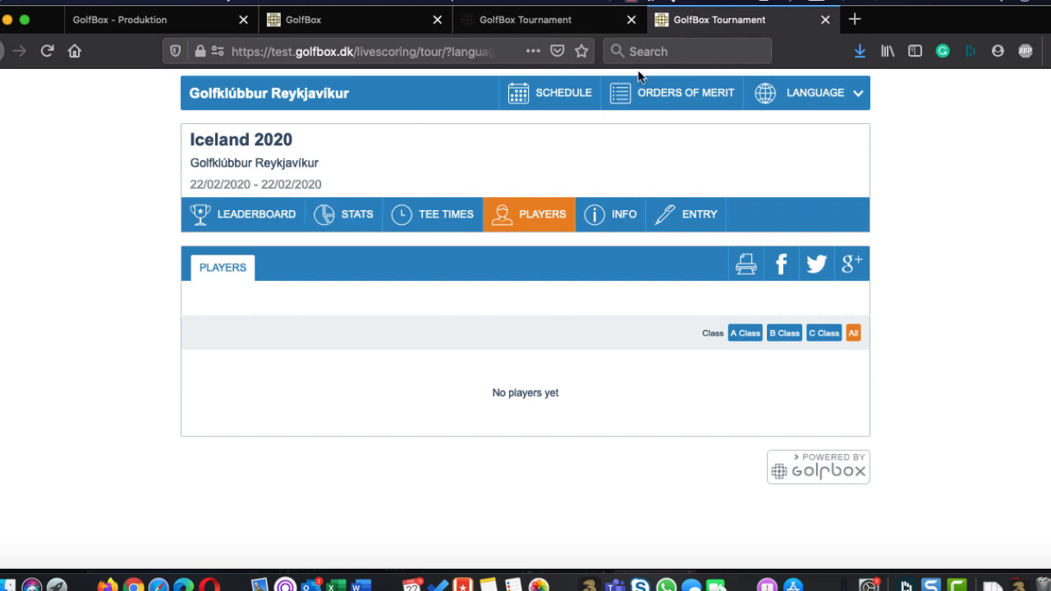
left_click(544, 94)
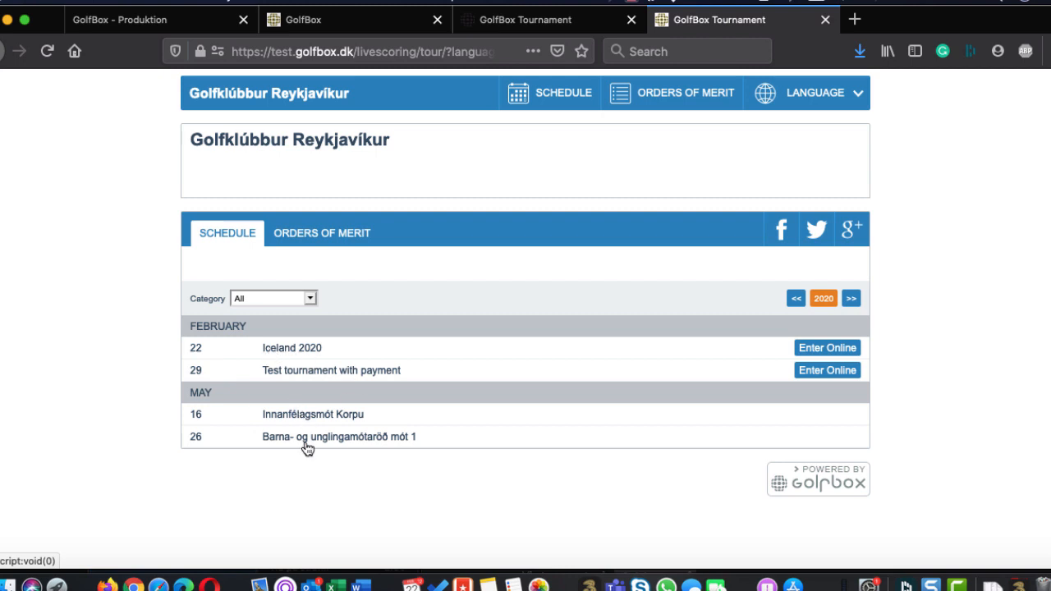
left_click(829, 346)
scroll(826, 345, "down", 1)
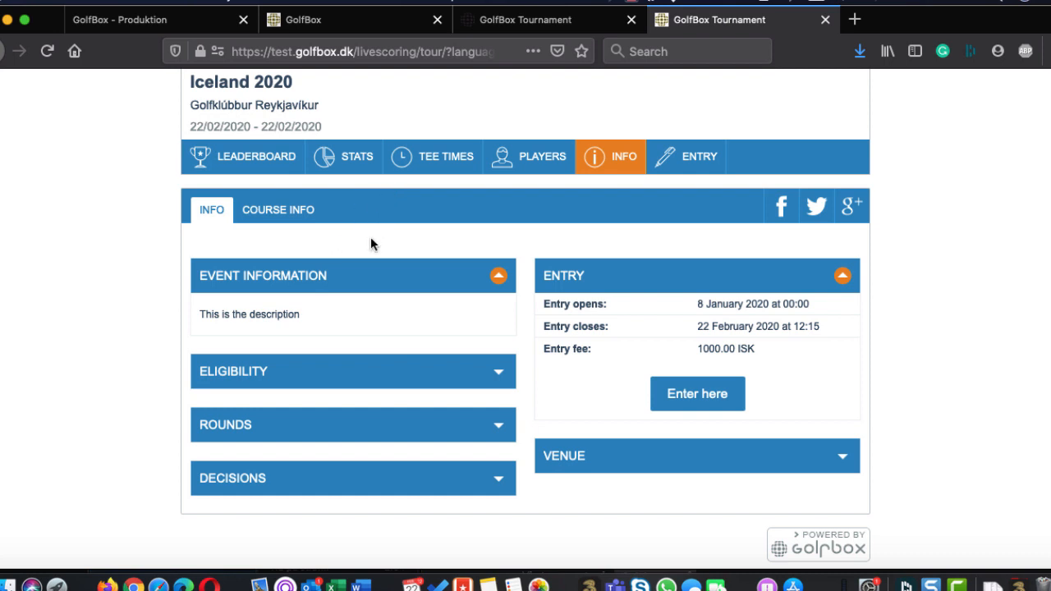
Expand and examine the eligibility, rounds and decisions sections of the Iceland 2020 information page
left_click(493, 373)
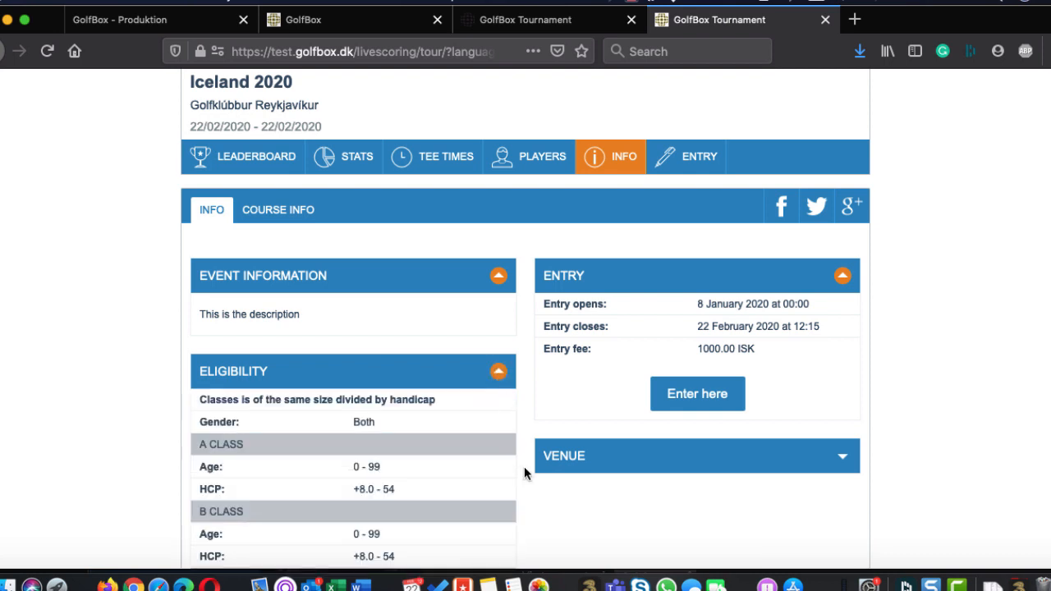
scroll(524, 466, "down", 3)
left_click(493, 435)
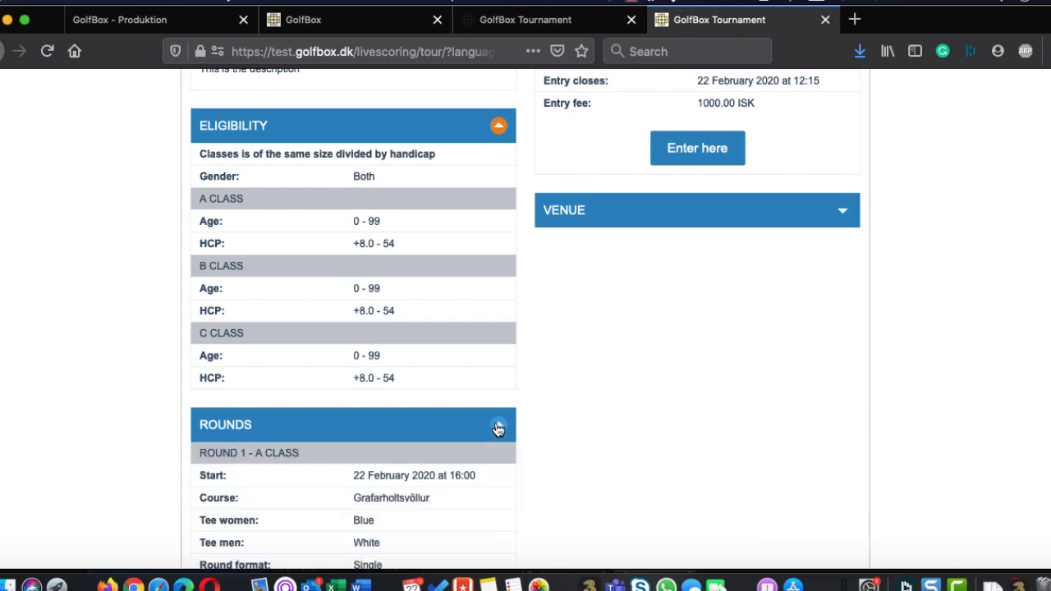
scroll(601, 432, "down", 6)
scroll(516, 456, "down", 3)
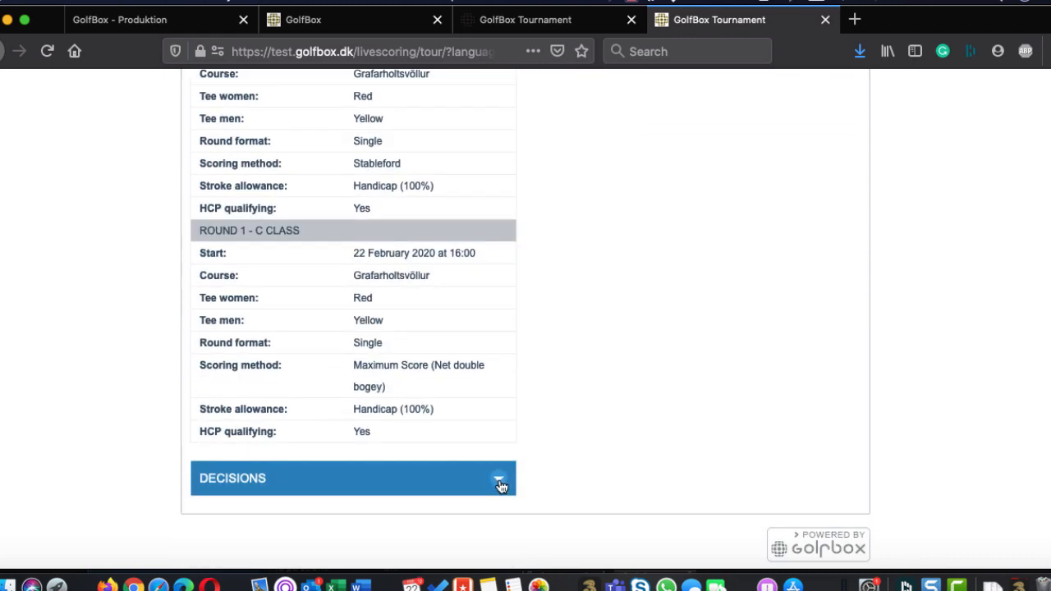
left_click(498, 479)
scroll(649, 343, "up", 15)
scroll(651, 345, "up", 1)
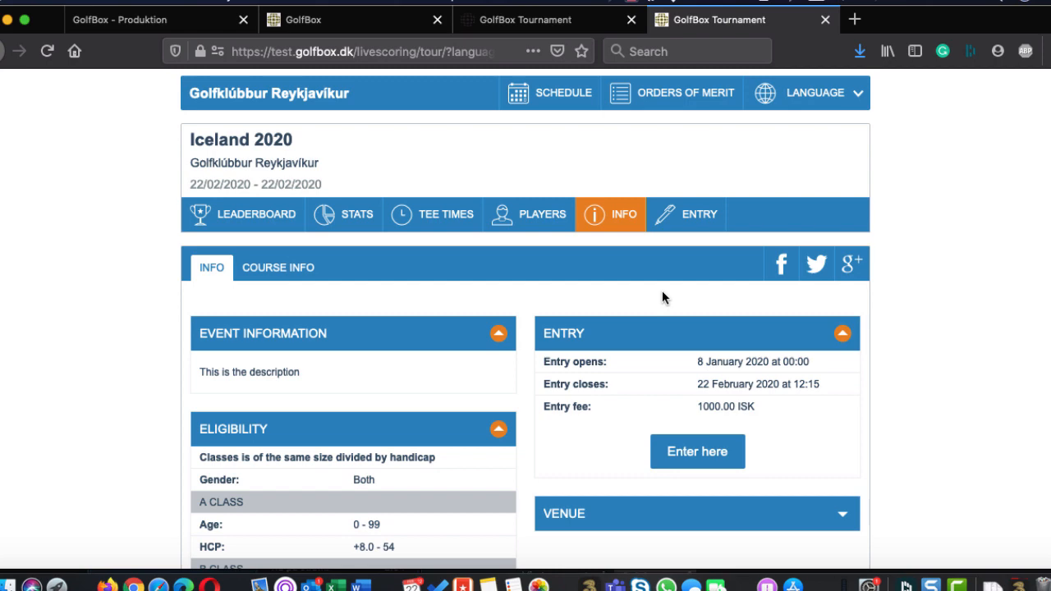
Collapse the eligibility, rounds and decisions sections and return to the start of the information page
scroll(662, 297, "down", 3)
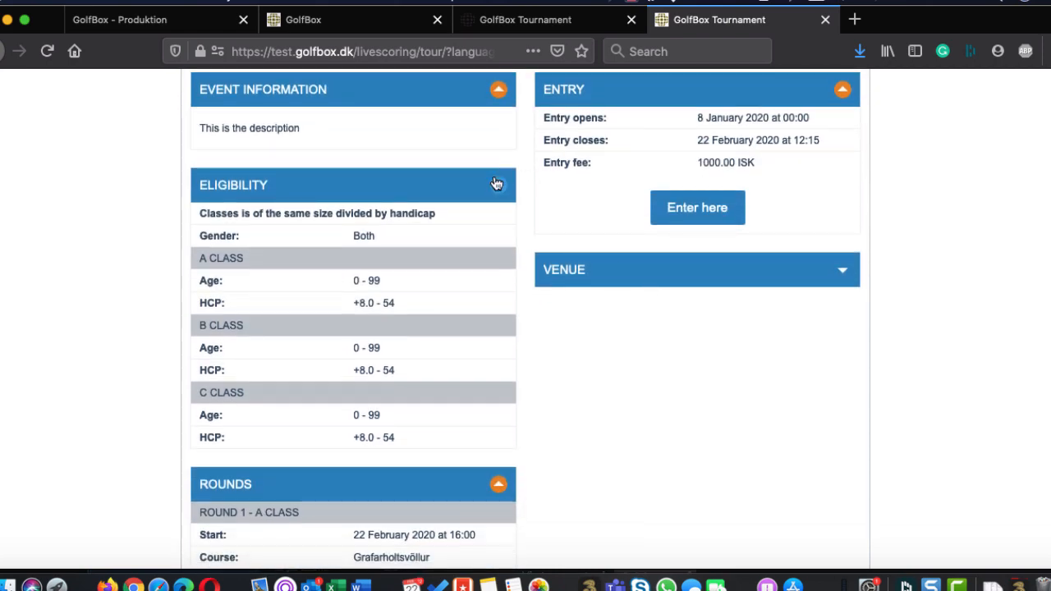
left_click(496, 183)
left_click(499, 243)
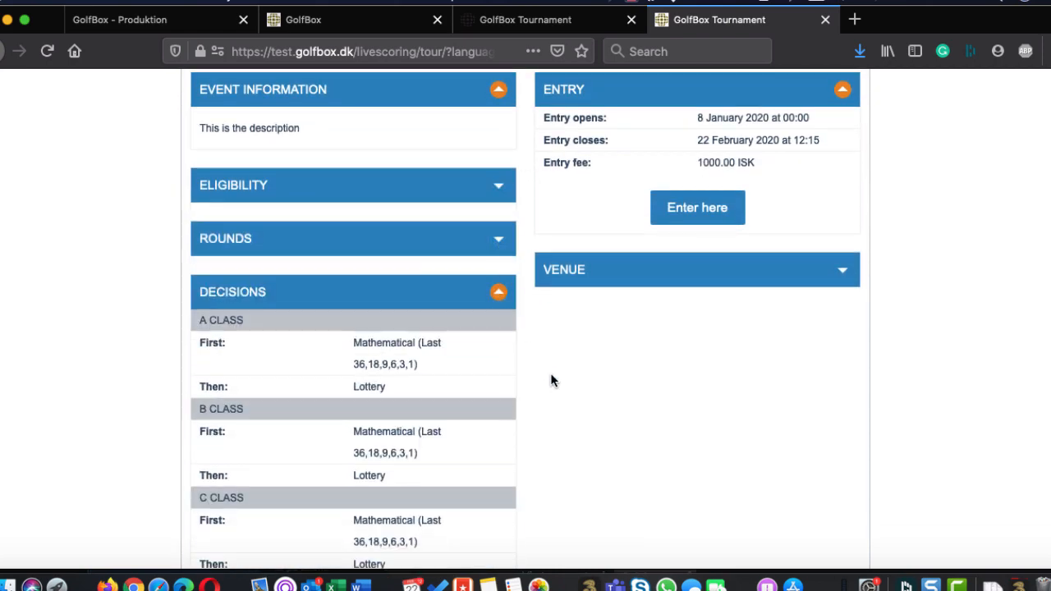
left_click(502, 290)
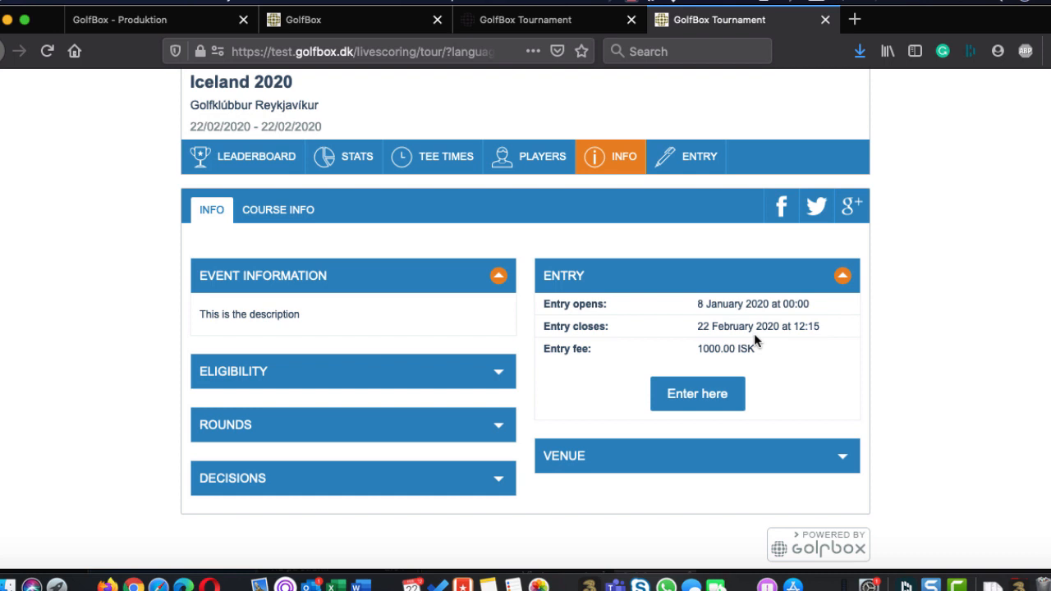
scroll(314, 126, "up", 2)
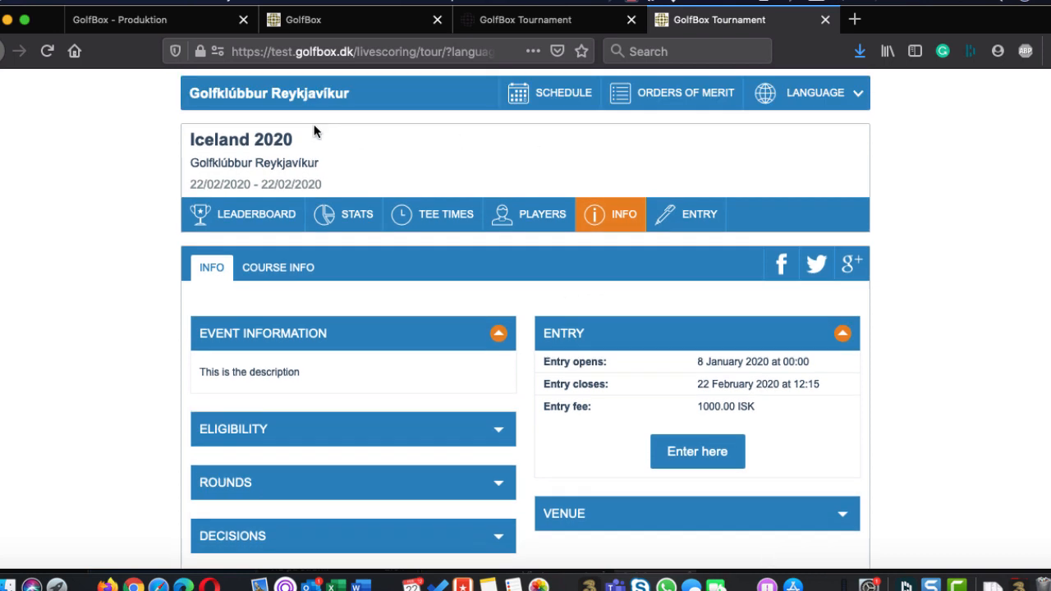
Reopen Iceland 2020 from the club's schedule and view its leaderboard and results pages
left_click(562, 97)
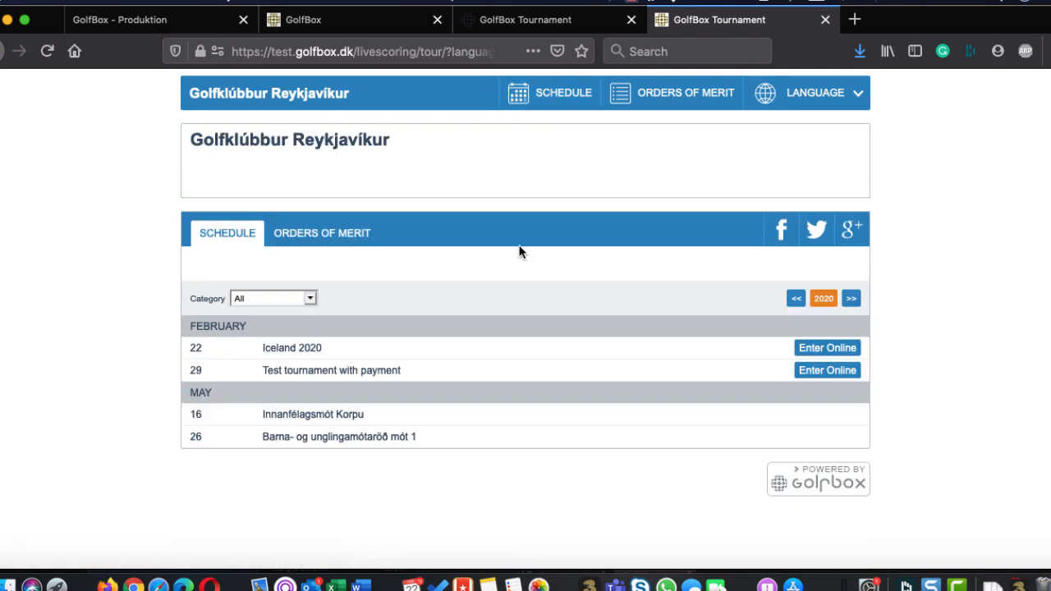
left_click(302, 350)
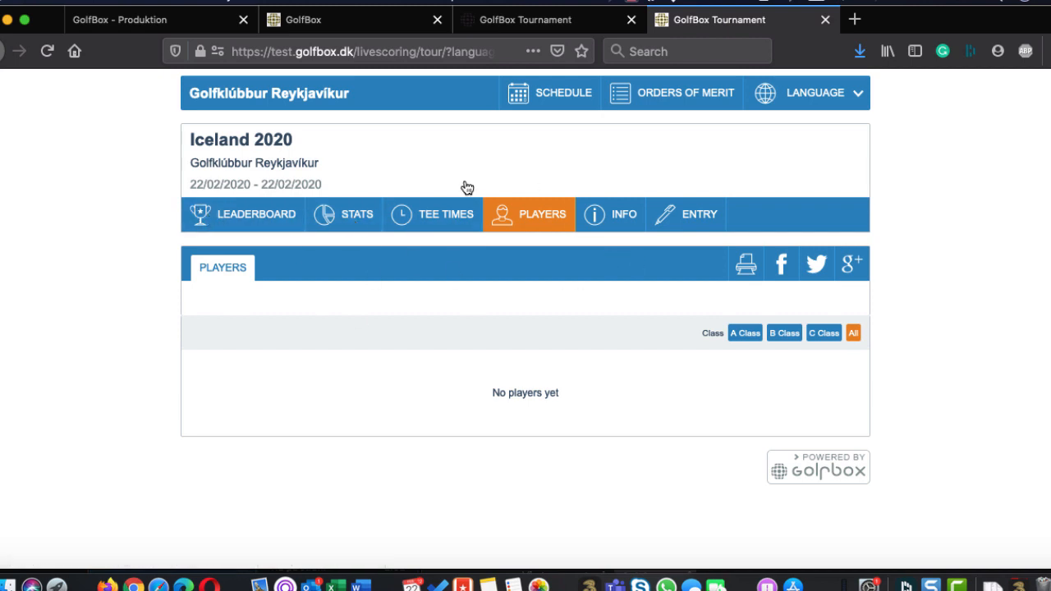
left_click(212, 223)
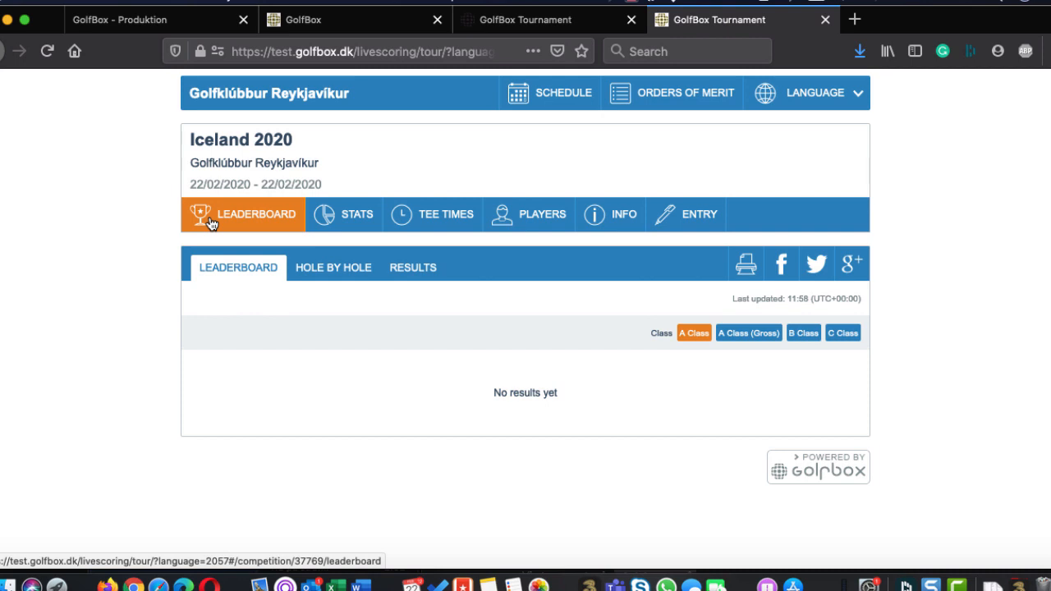
left_click(431, 272)
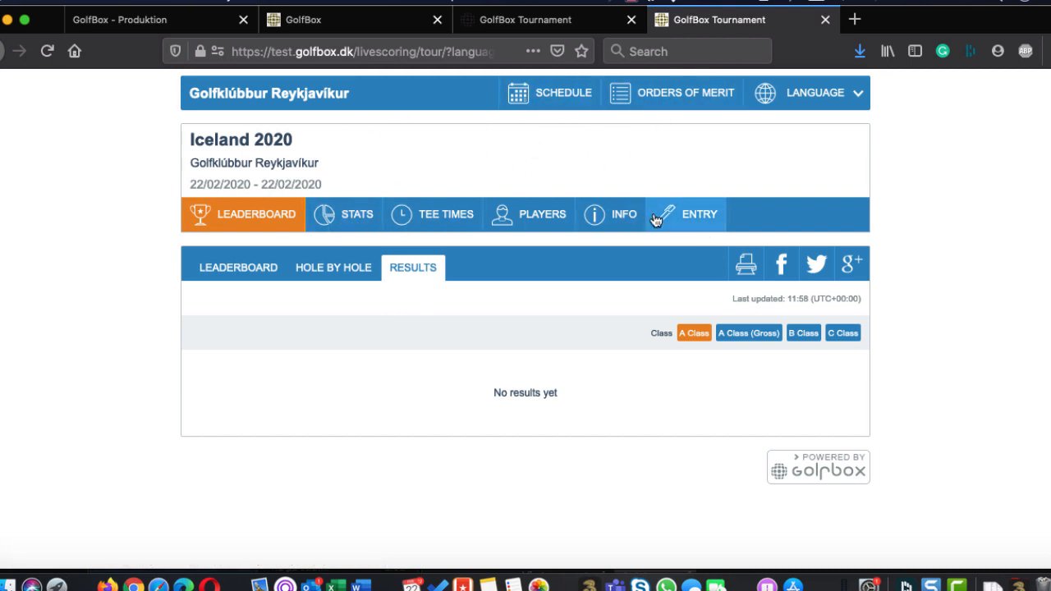
Open the online entry for Iceland 2020 and continue with Dansk Golf Union (Denmark) as the player's union
left_click(697, 216)
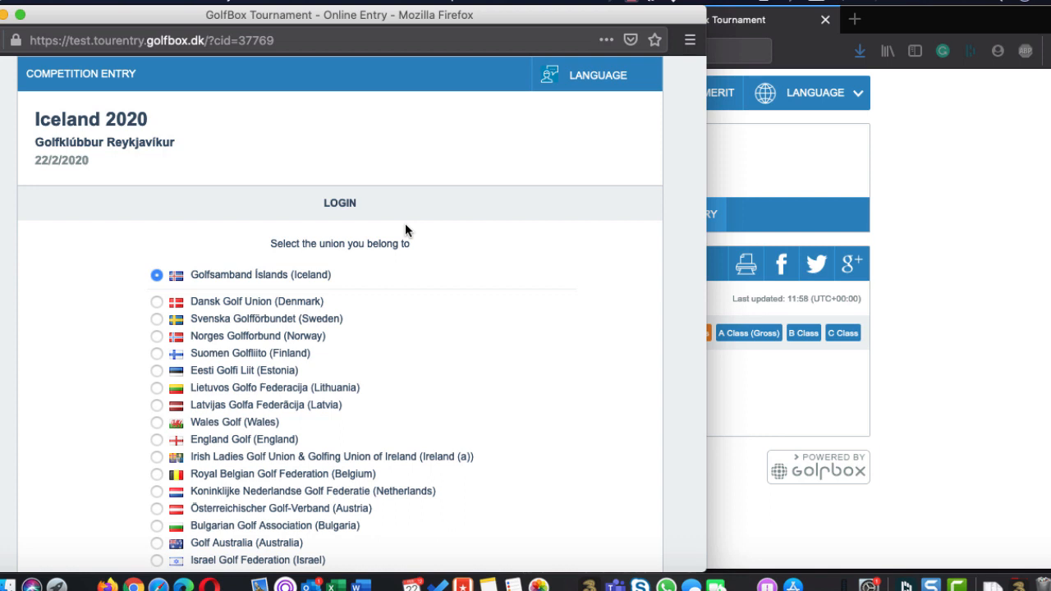
scroll(405, 225, "down", 3)
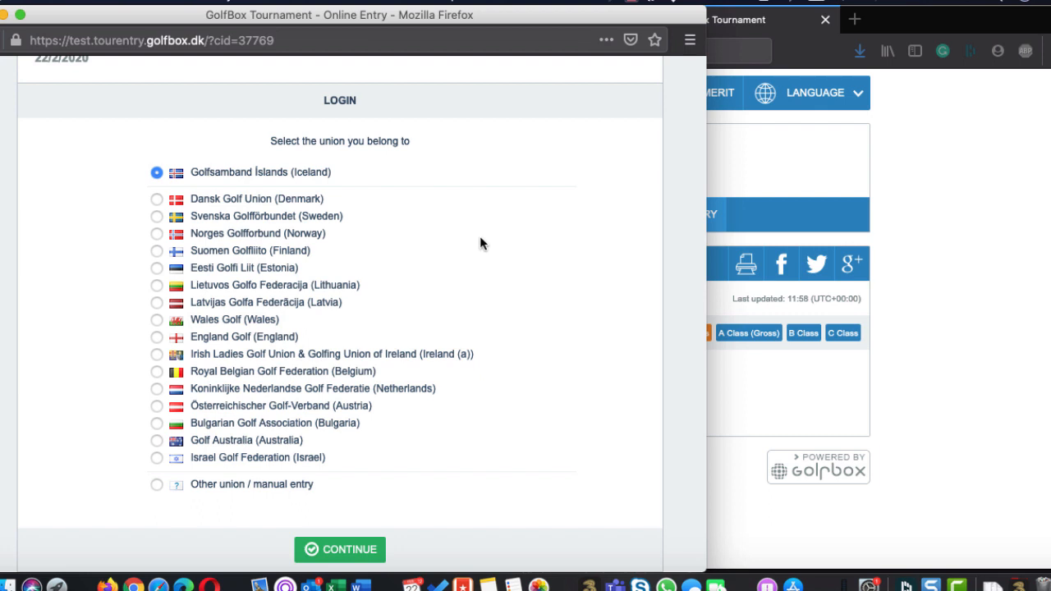
left_click(156, 202)
left_click(342, 549)
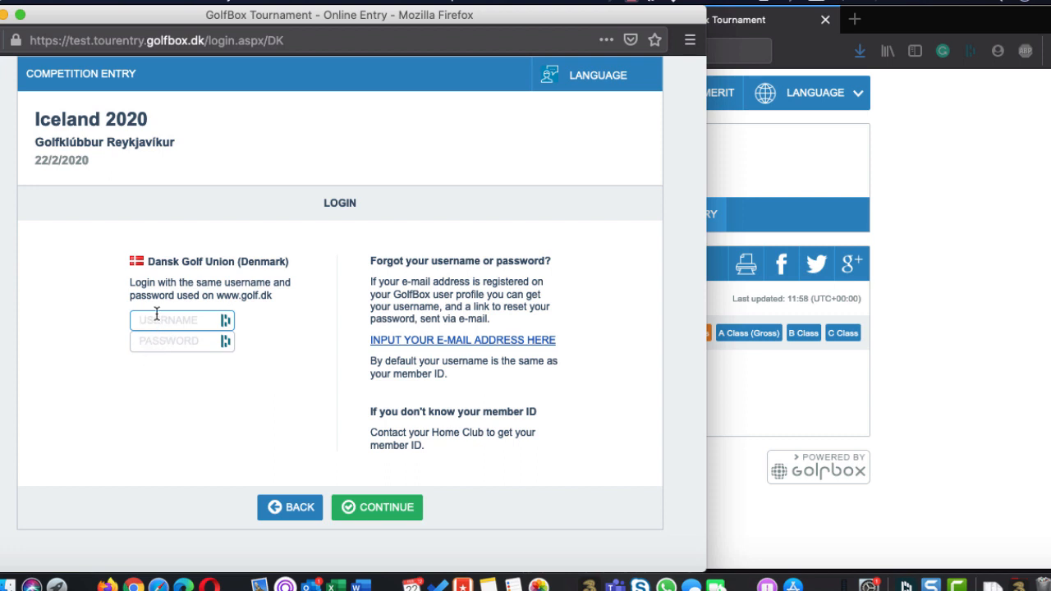
Log in to the competition entry with the player's member ID as username and the account password
key("Tab")
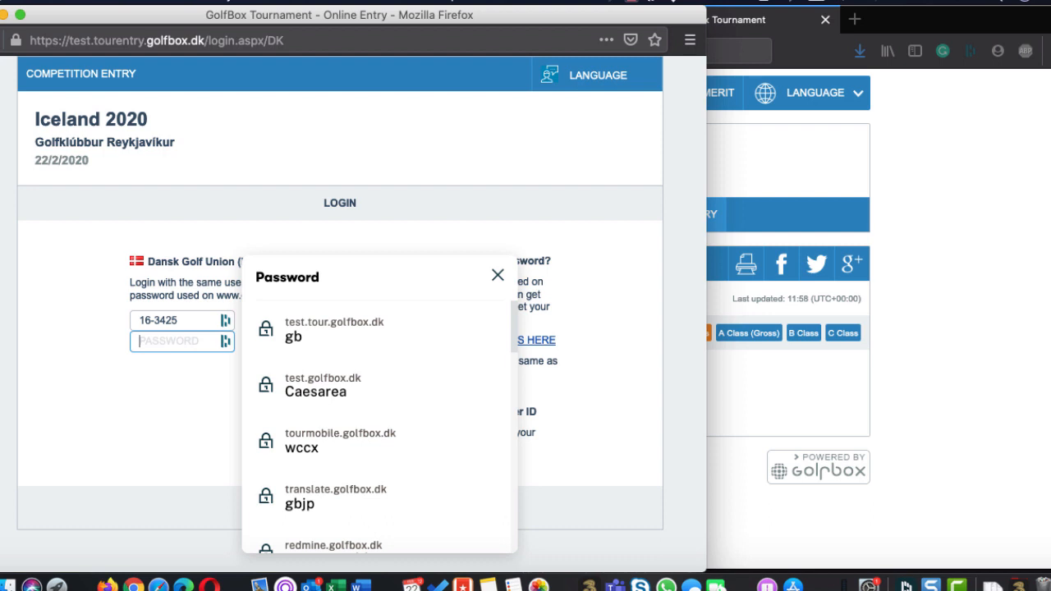
left_click(95, 429)
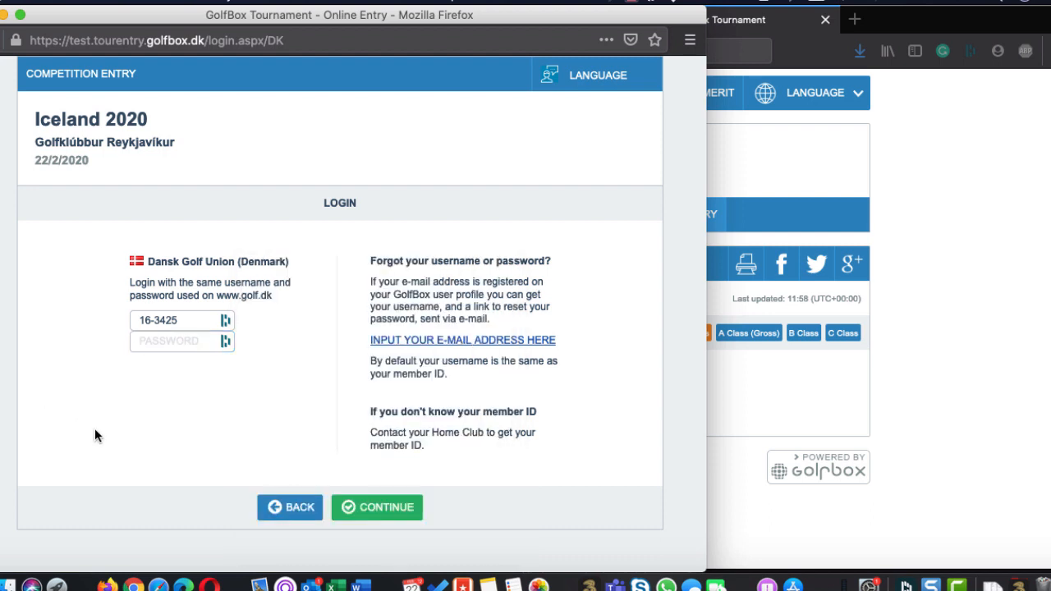
left_click(152, 339)
type("•••••")
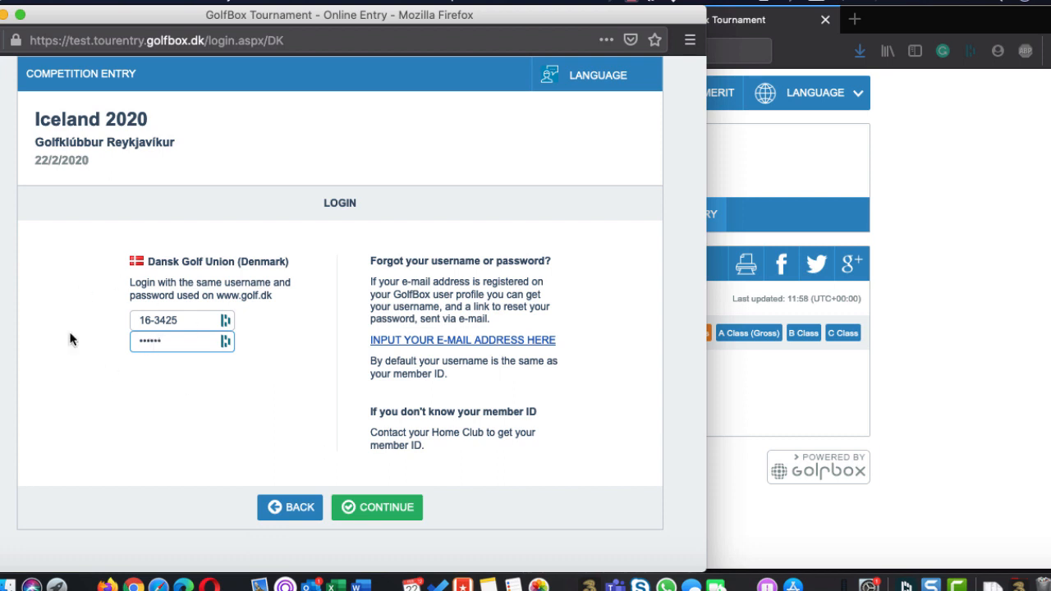
type("•")
left_click(391, 508)
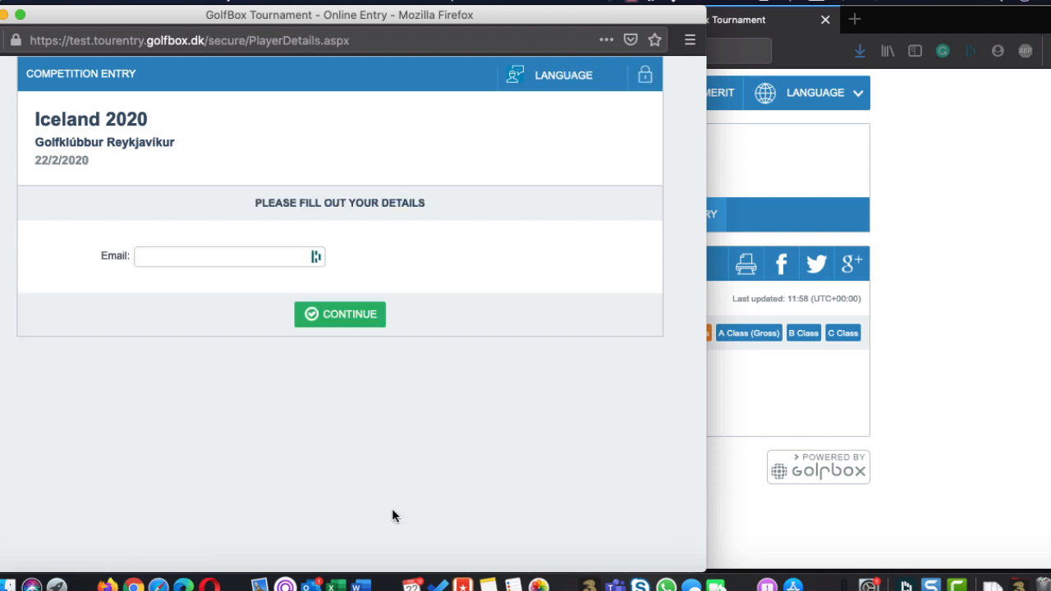
Fill in the player's e-mail address and continue to the entry requests
left_click(151, 260)
left_click(227, 343)
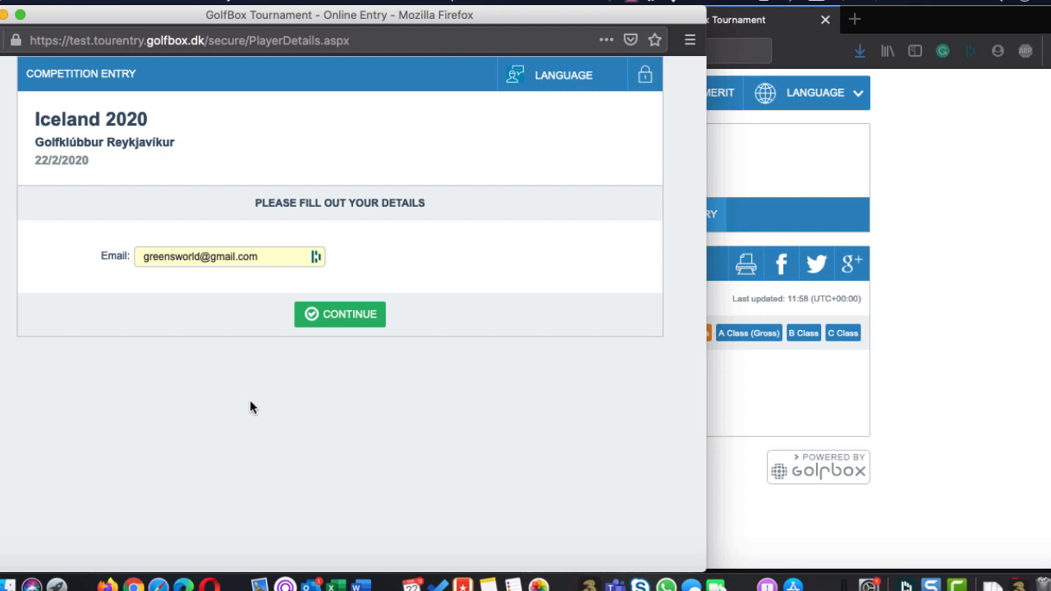
left_click(345, 323)
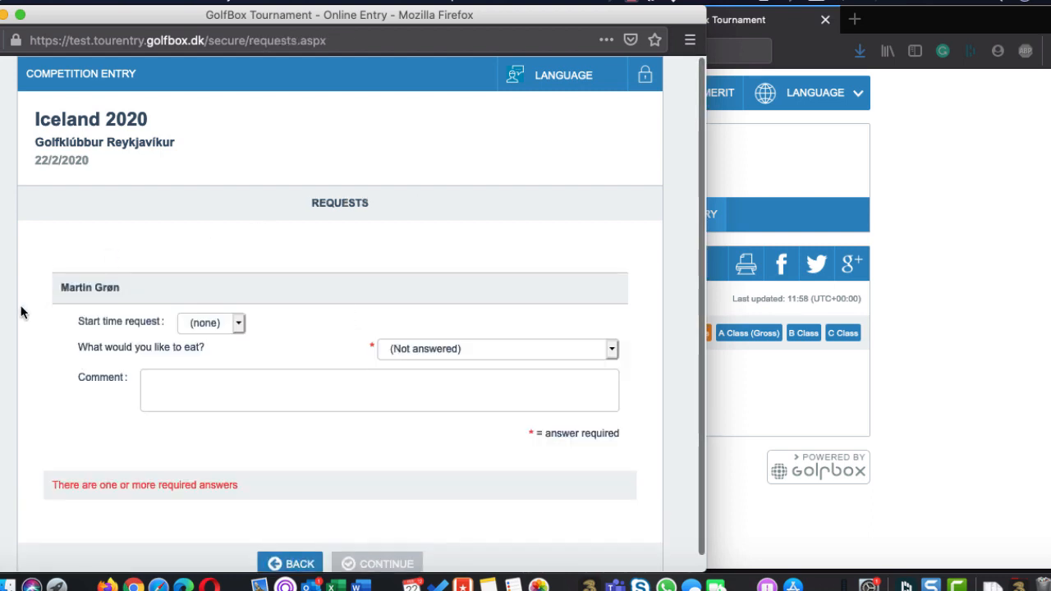
Request an Early start time and choose Whale (ISK 5,000.00) as the meal answer
left_click(227, 326)
left_click(222, 336)
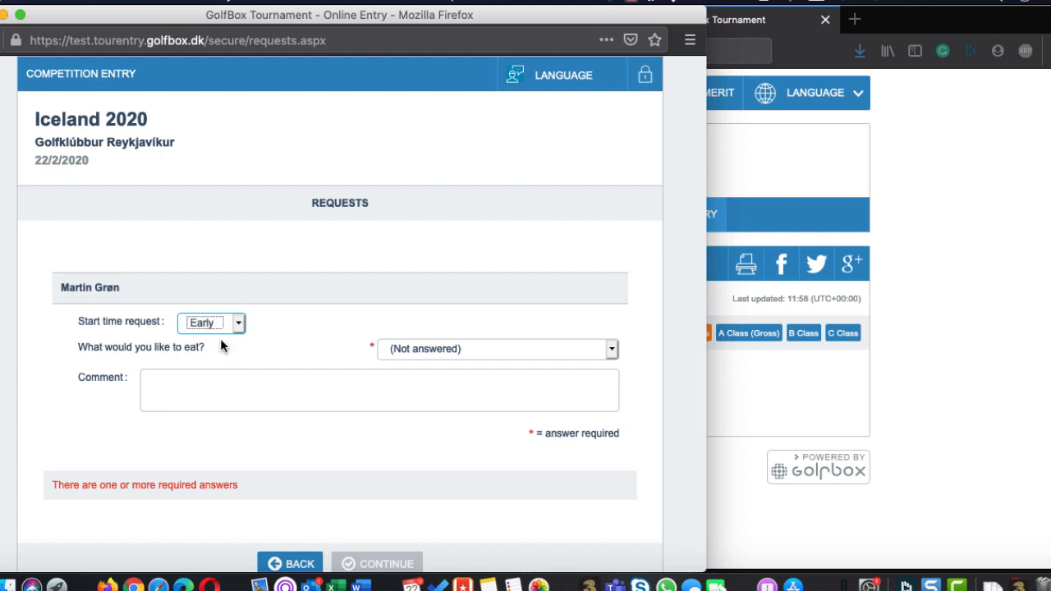
left_click(420, 352)
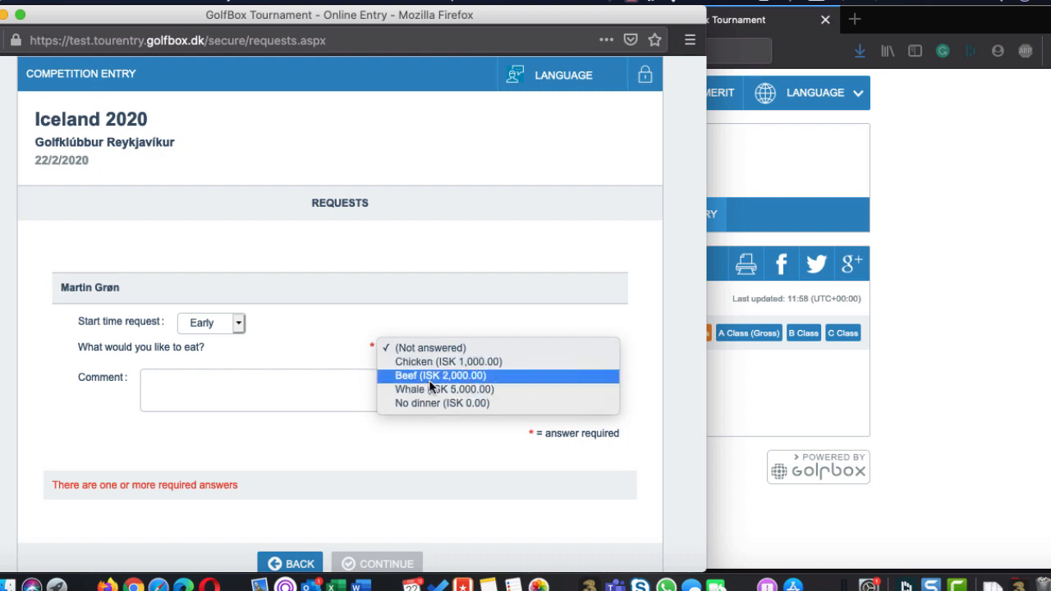
left_click(429, 389)
Add a comment requesting a fellow player in the same flight because he is good at counting, and continue to the summary
left_click(295, 376)
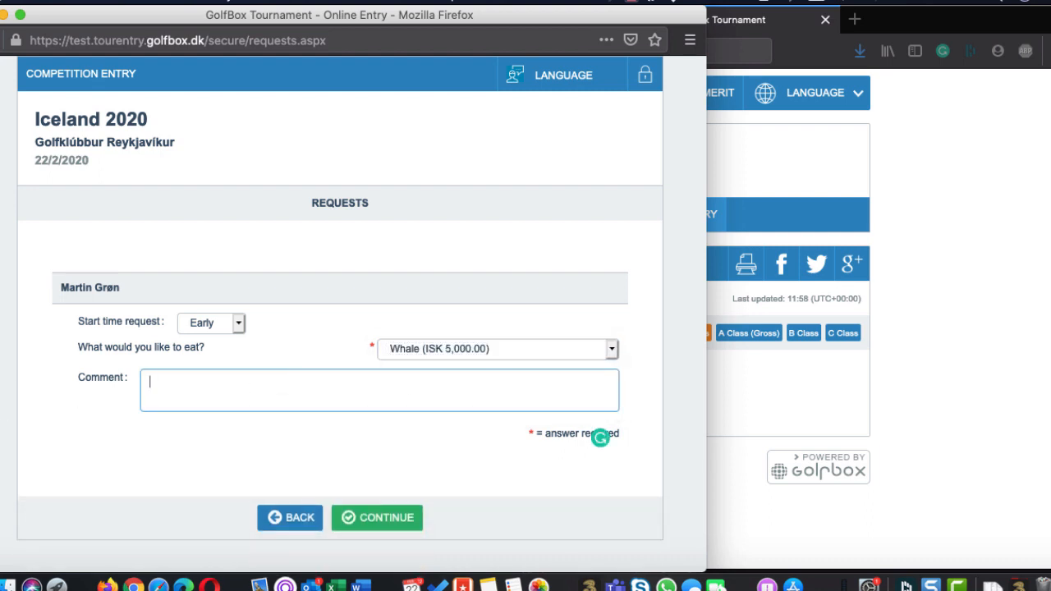
type("Arnar should be in mi")
key("BackSpace")
type("y fight")
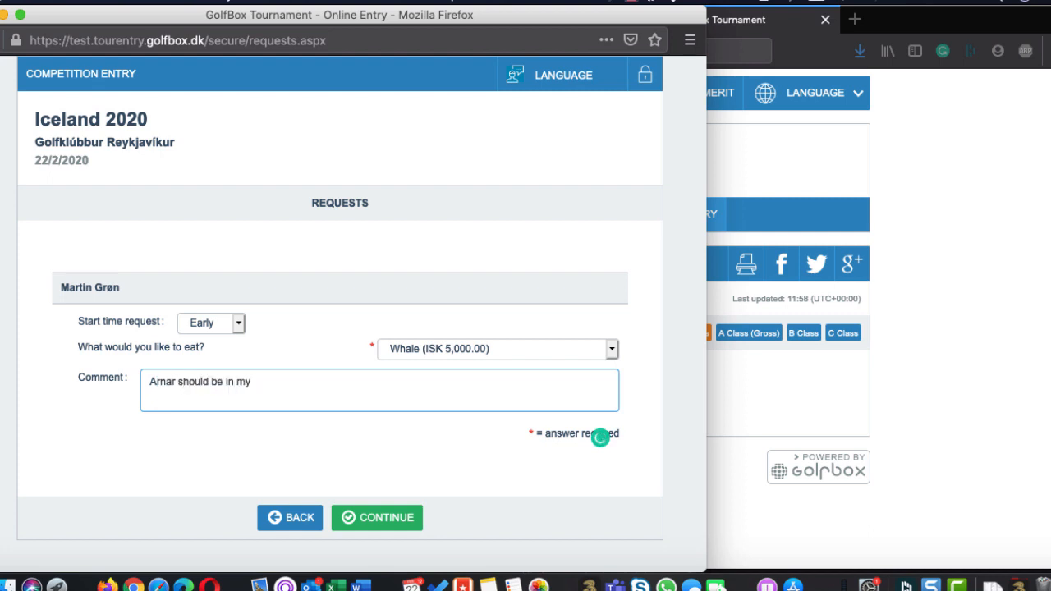
key("BackSpace")
key("BackSpace")
key("BackSpace")
key("BackSpace")
key("BackSpace")
type("flight - he is good at couti")
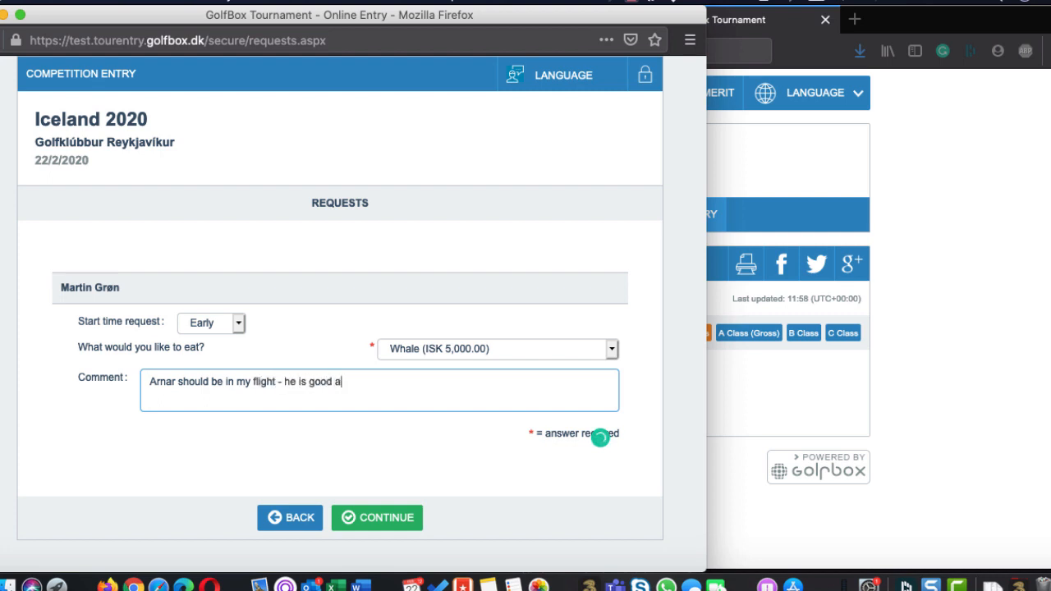
key("BackSpace")
key("BackSpace")
type("nting.")
left_click(367, 518)
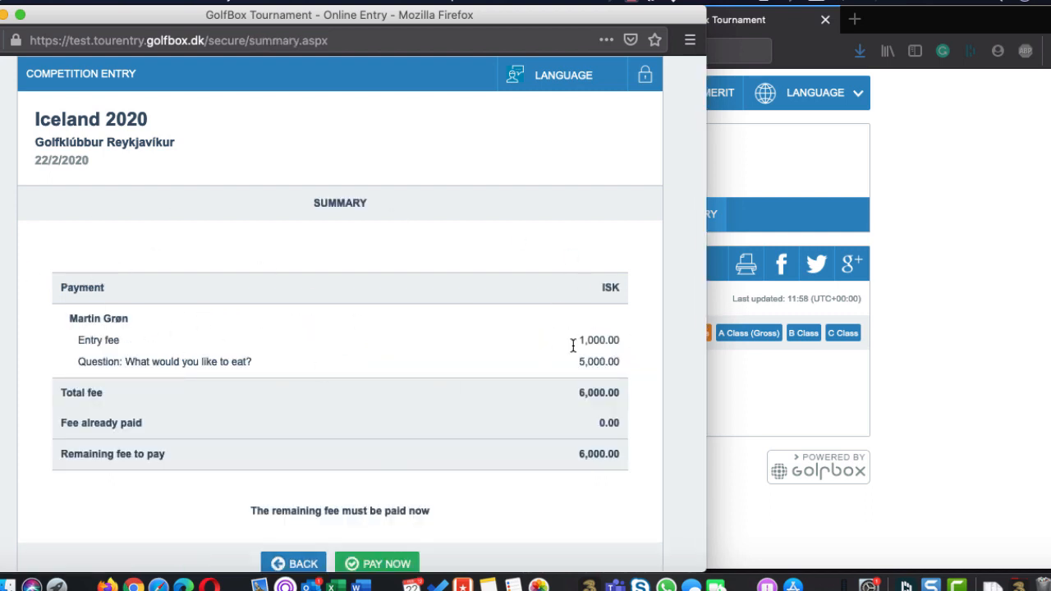
Proceed from the fee summary to payment, accept the terms and start the online payment
scroll(569, 402, "down", 1)
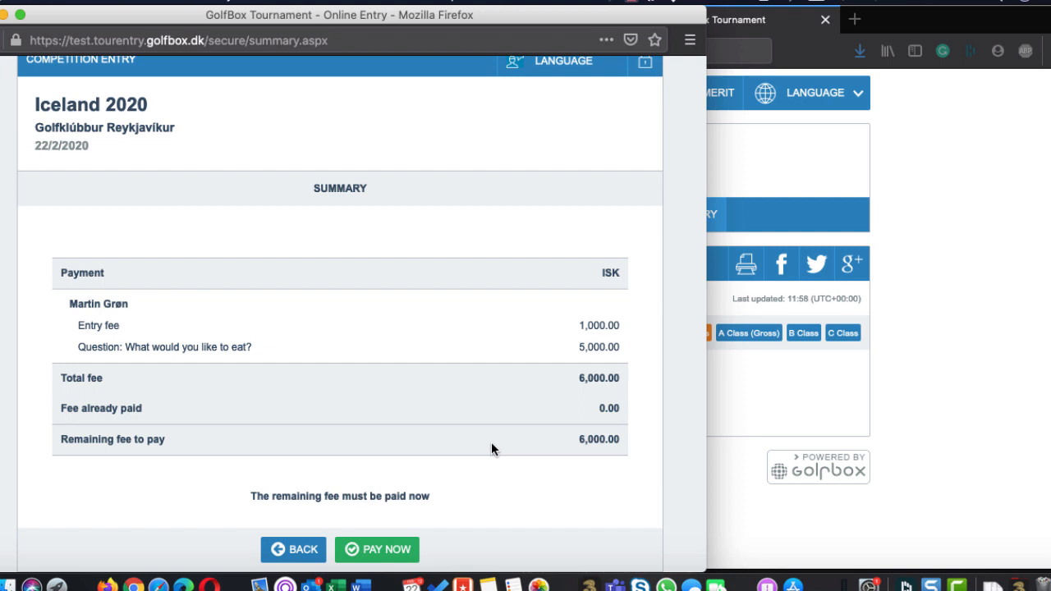
left_click(363, 548)
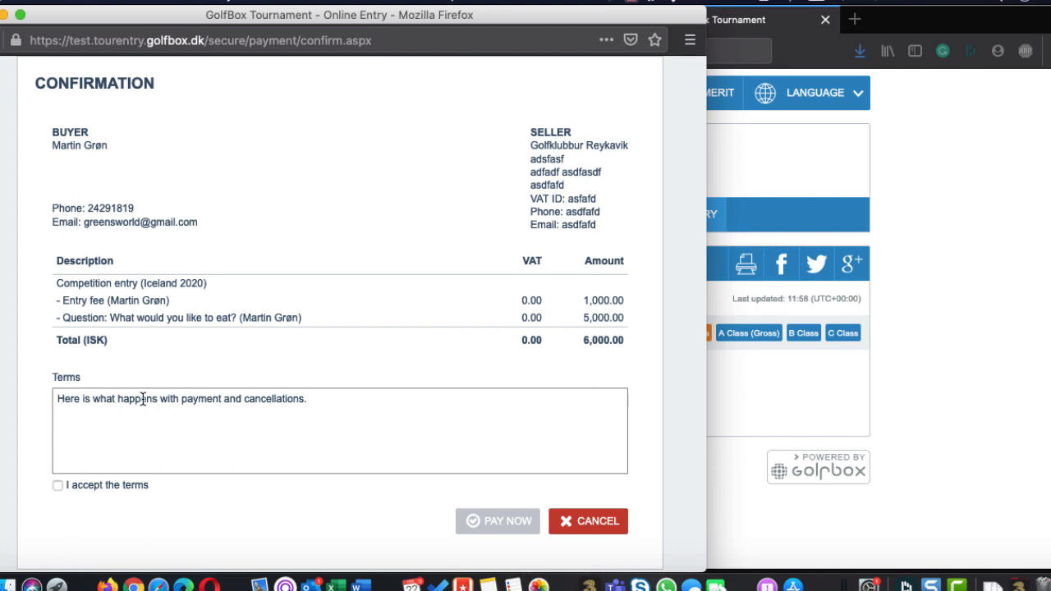
left_click(58, 485)
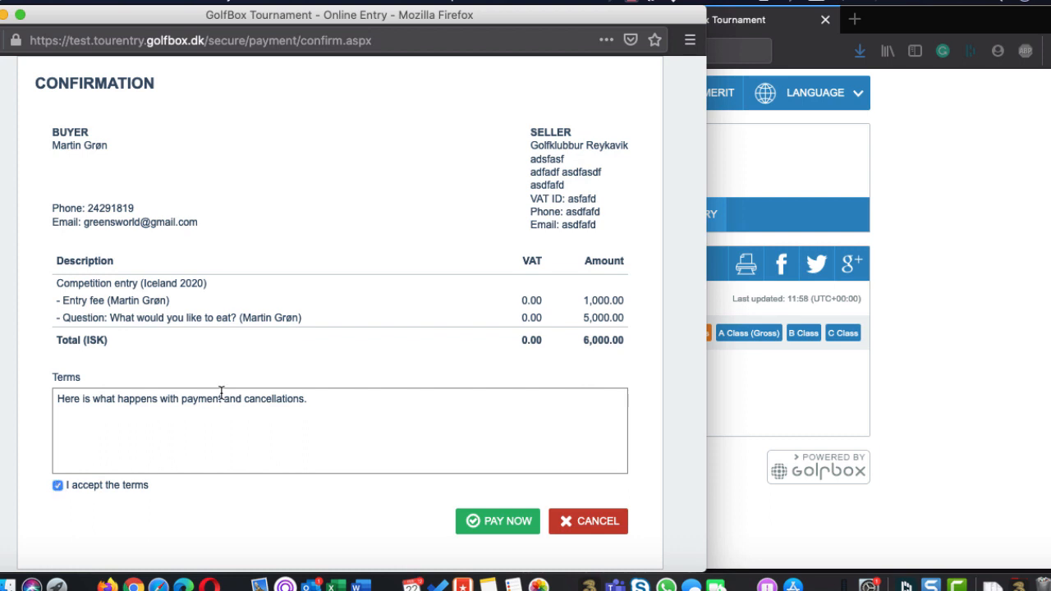
left_click(492, 527)
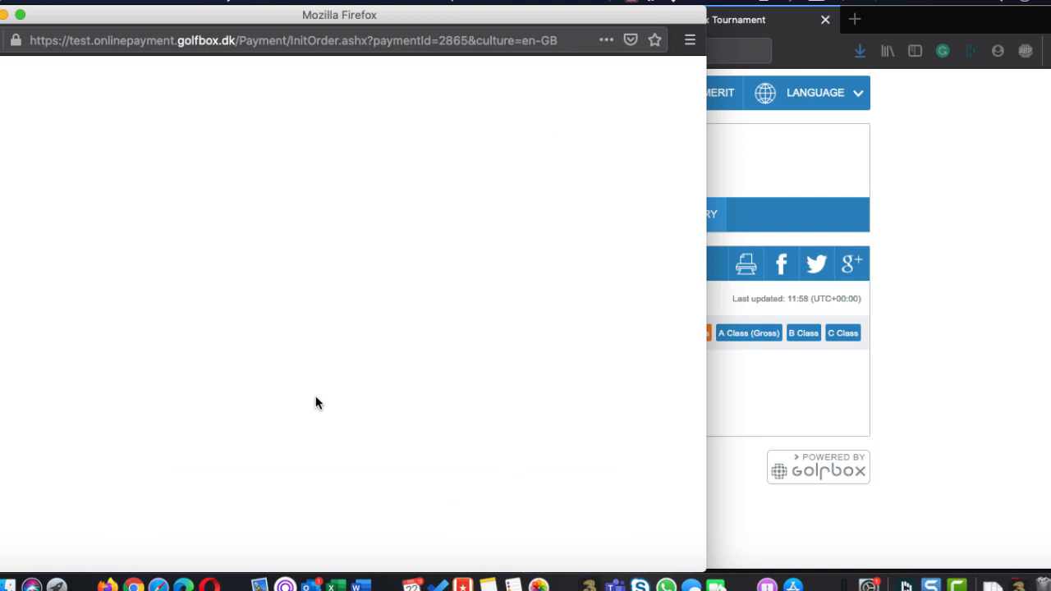
Copy the card number from the Word document Iceland tournament into the card number field of the Borgun payment page
key("super+Tab")
key("super+Tab")
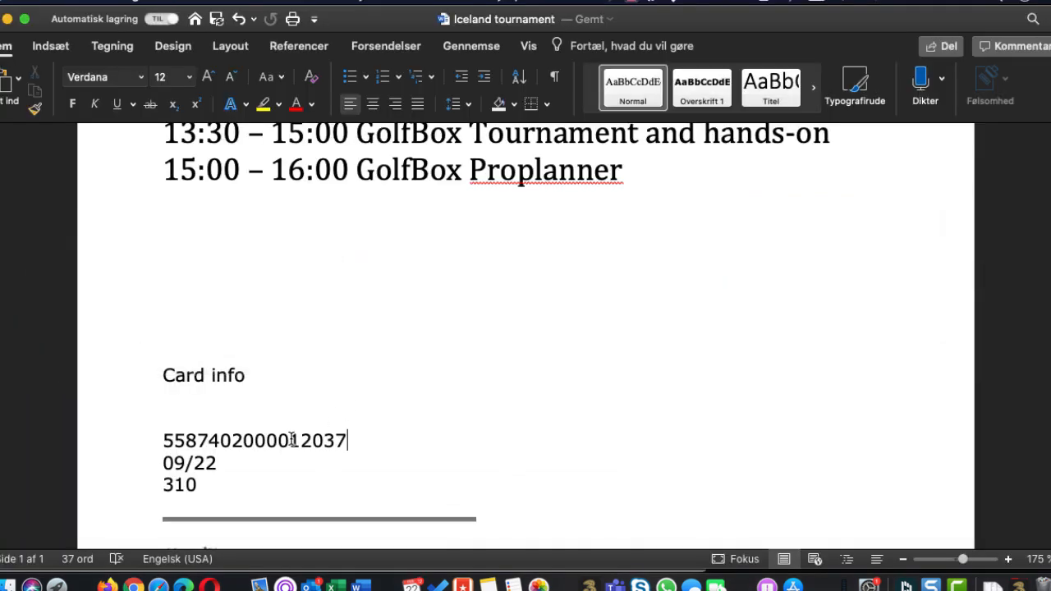
double_click(287, 441)
double_click(286, 441)
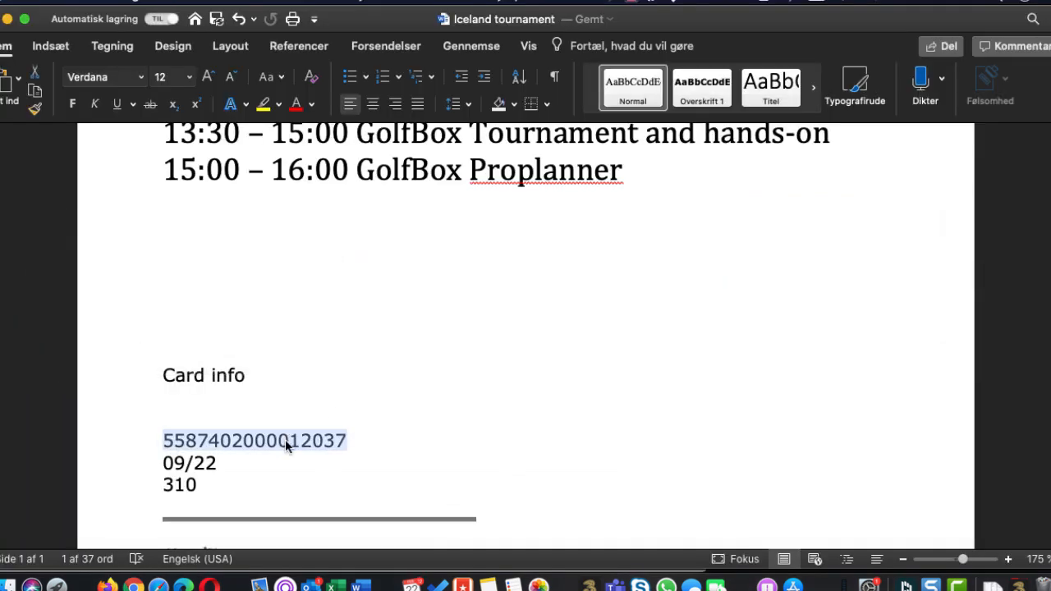
key("super+Tab")
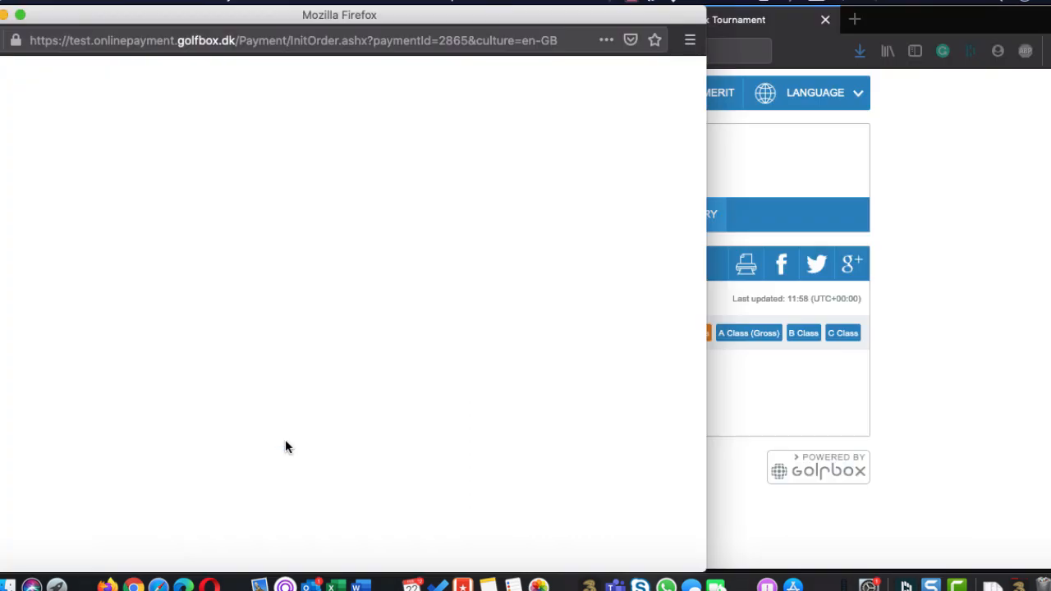
scroll(269, 212, "up", 5)
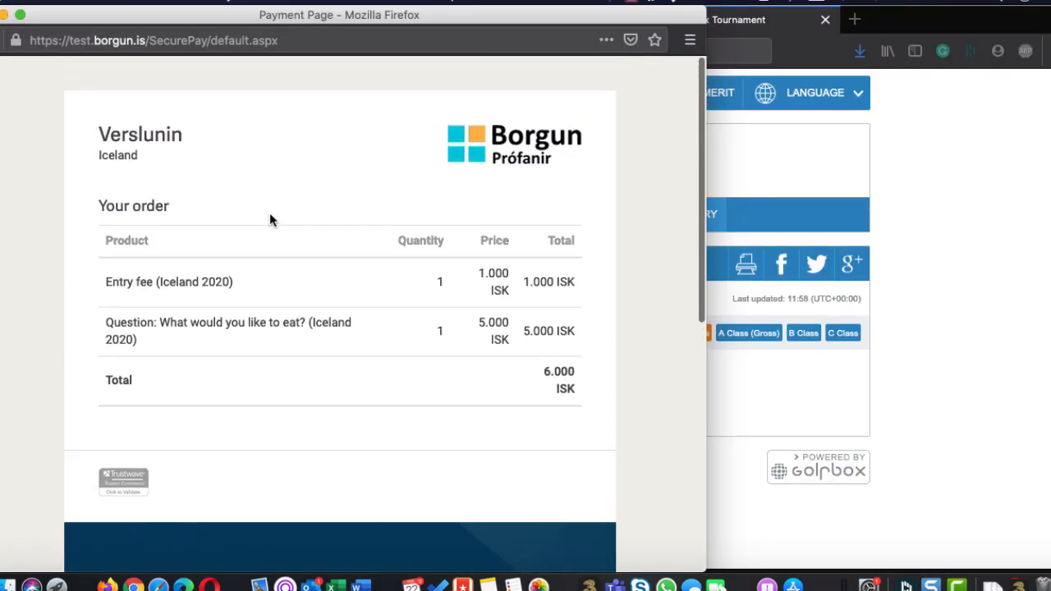
scroll(269, 220, "down", 1)
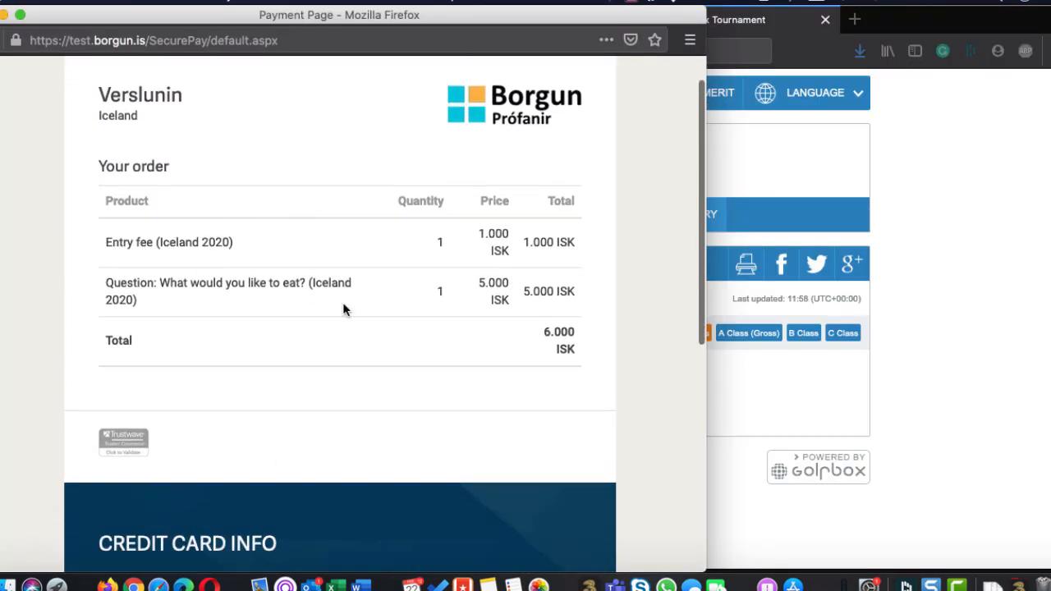
scroll(384, 327, "down", 3)
scroll(383, 326, "down", 5)
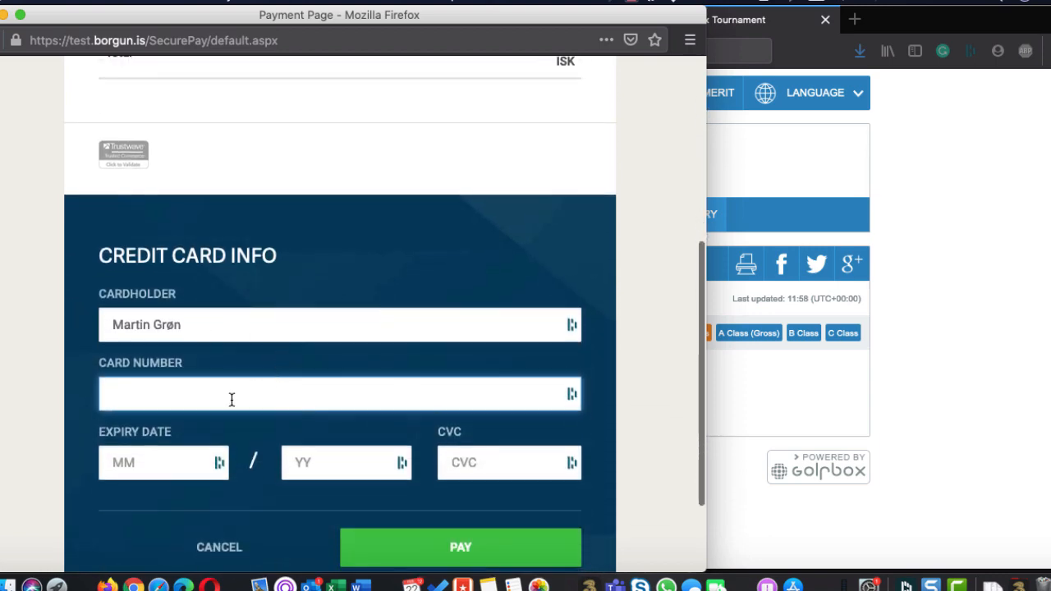
key("super+v")
left_click(179, 448)
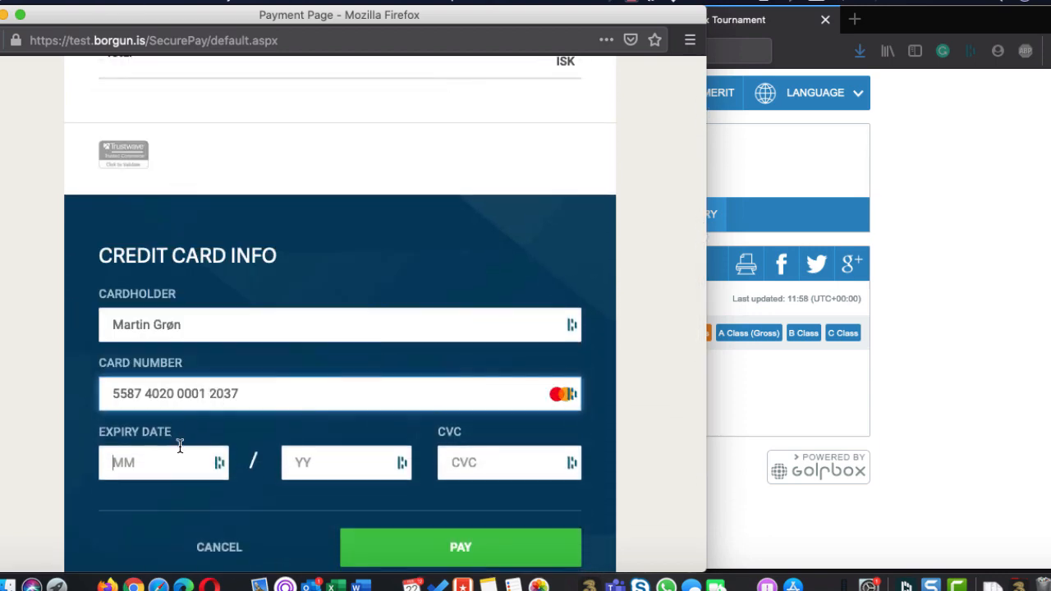
Check the card info in the Word document, enter the expiry date and CVC on the payment page and submit the payment
key("super+Tab")
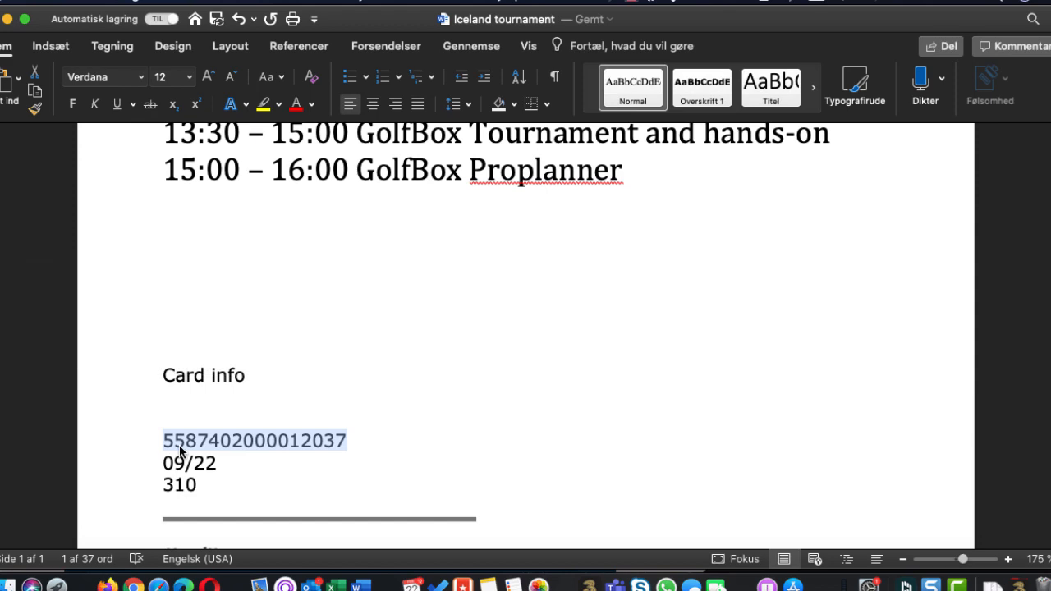
key("super+Tab")
type("0")
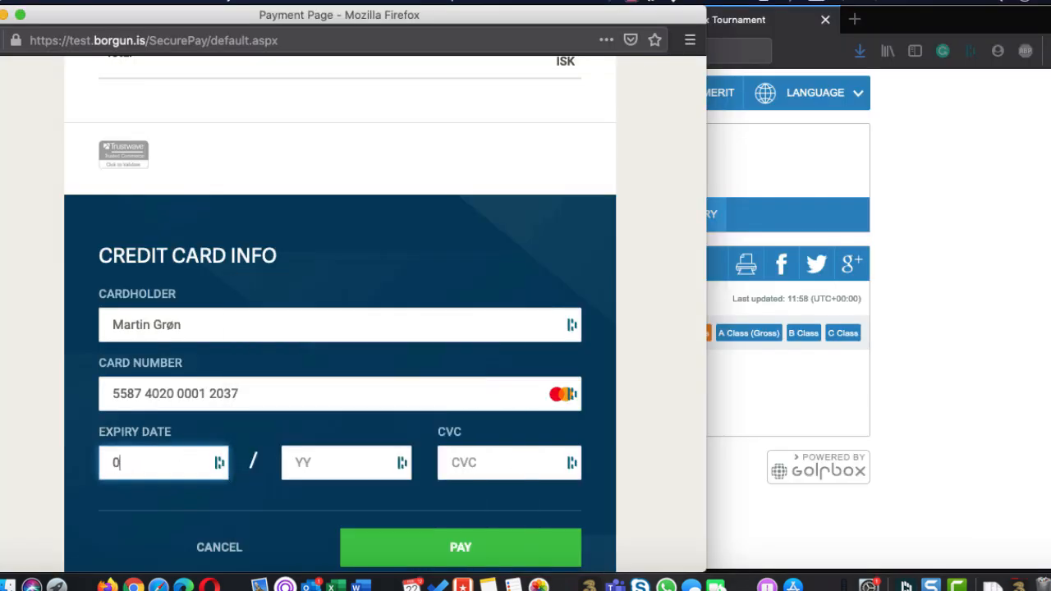
type("922")
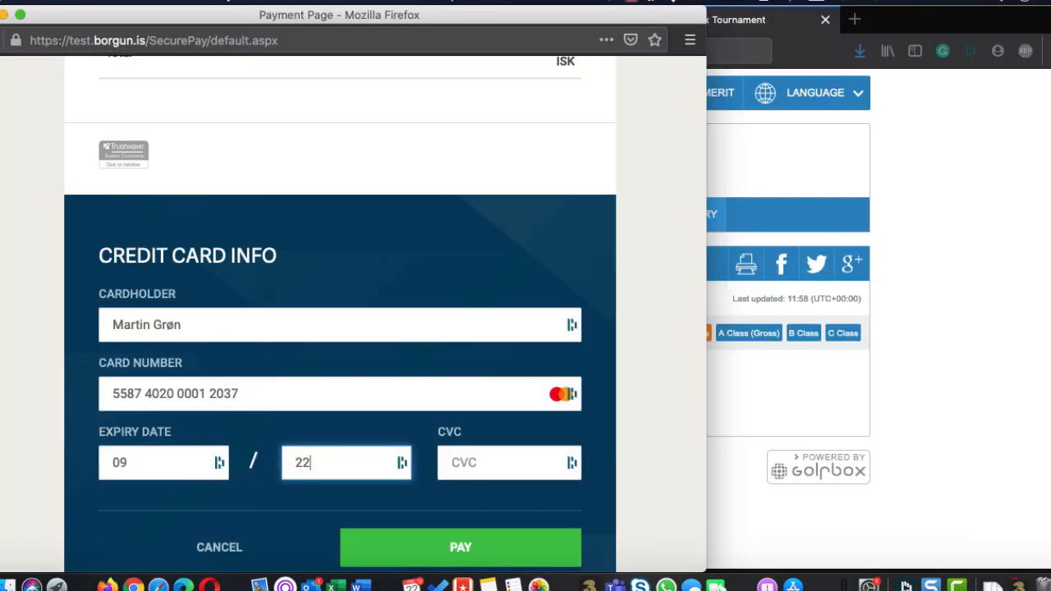
left_click(485, 472)
type("•••")
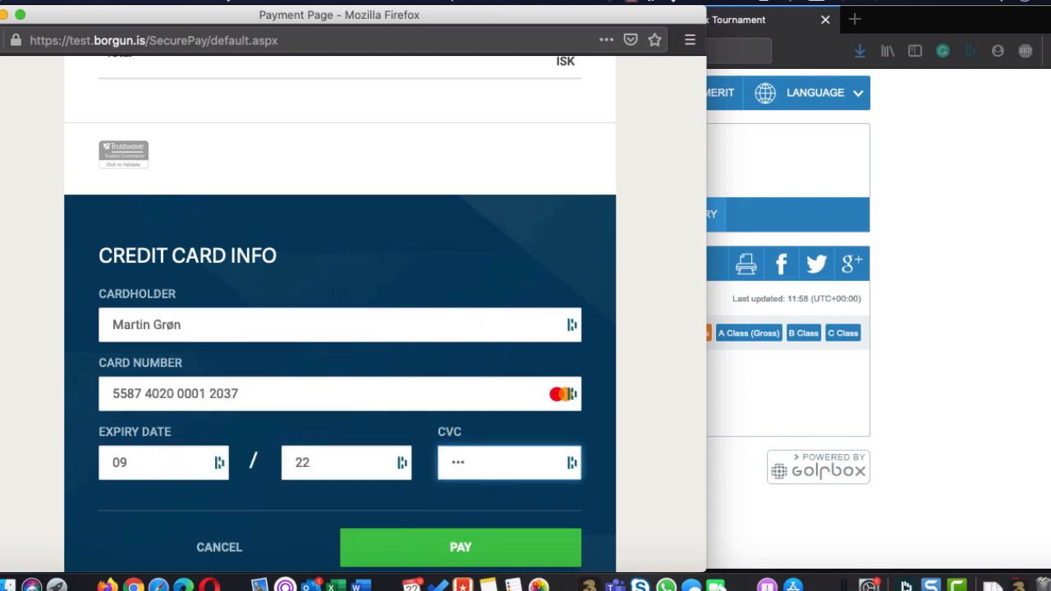
left_click(489, 543)
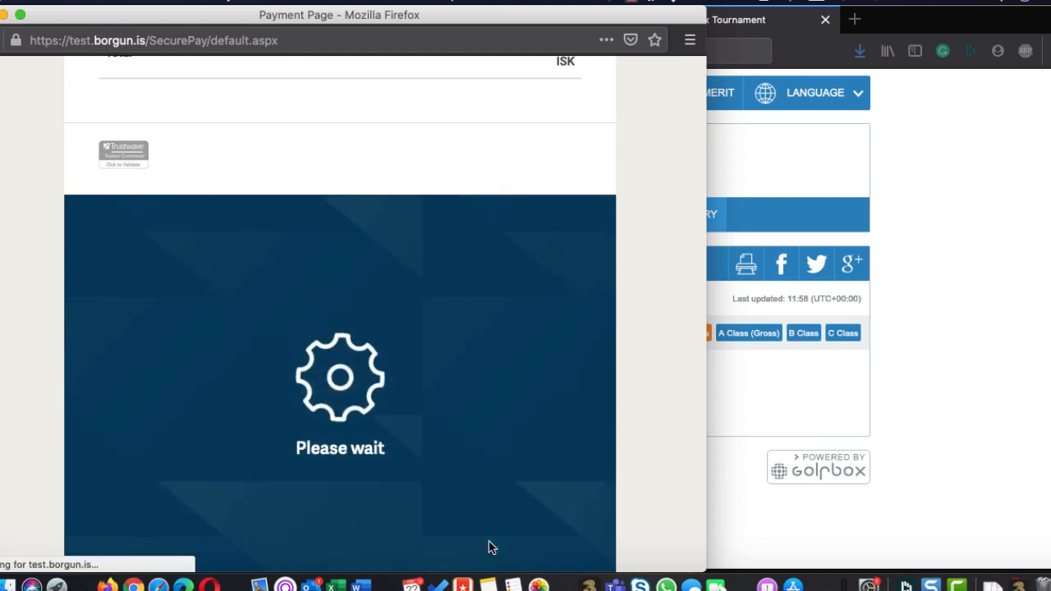
Review the Borgun receipt page for the Iceland 2020 entry payment and return to the store
scroll(488, 541, "down", 3)
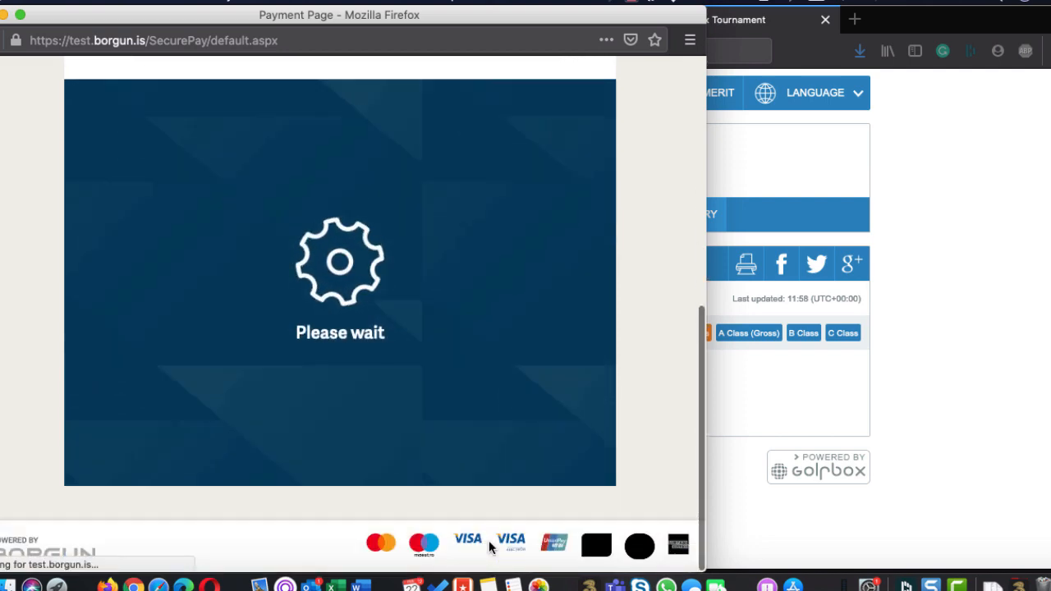
scroll(489, 546, "up", 5)
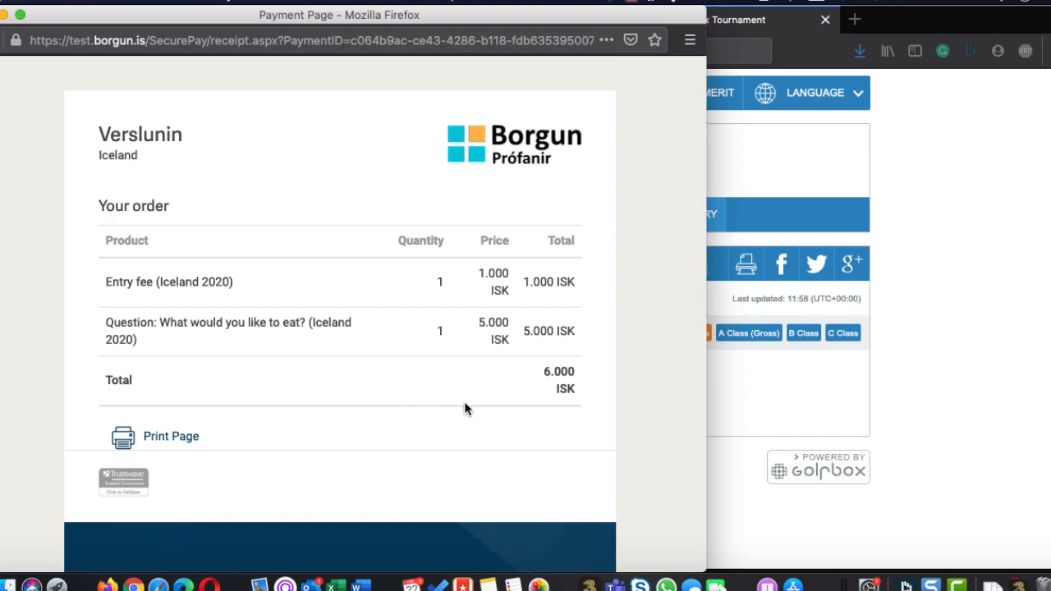
scroll(494, 395, "down", 9)
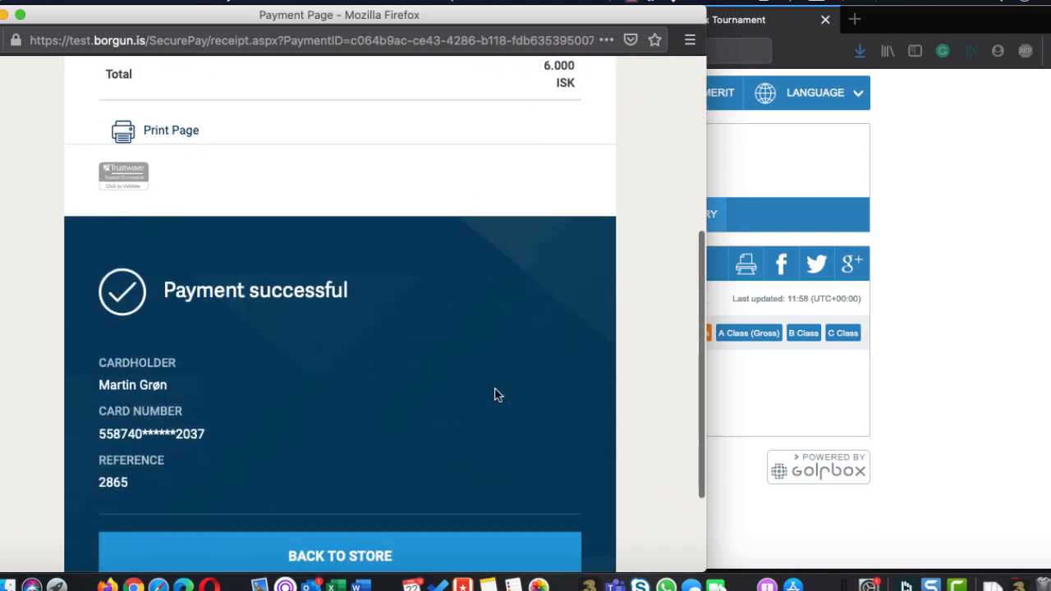
scroll(494, 395, "up", 6)
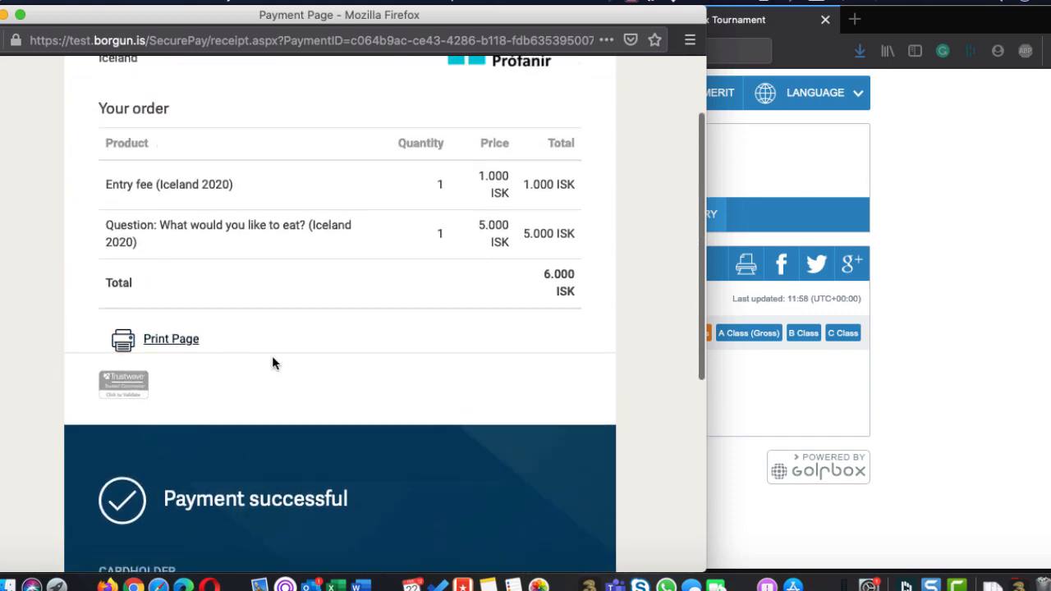
scroll(436, 438, "down", 2)
scroll(436, 435, "down", 5)
left_click(313, 426)
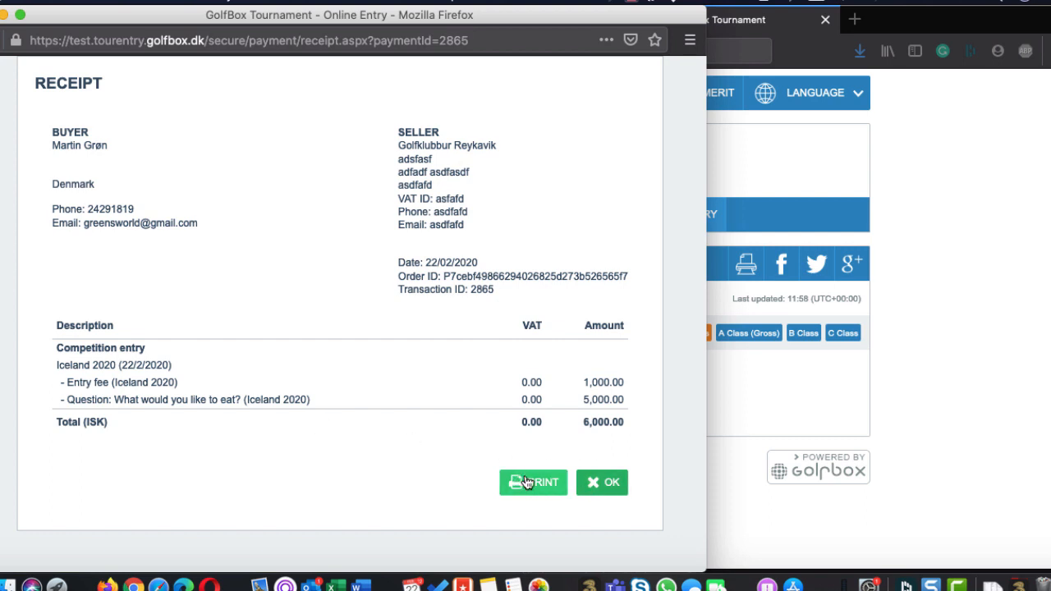
Close the GolfBox entry receipt and log out of the online competition entry
left_click(607, 488)
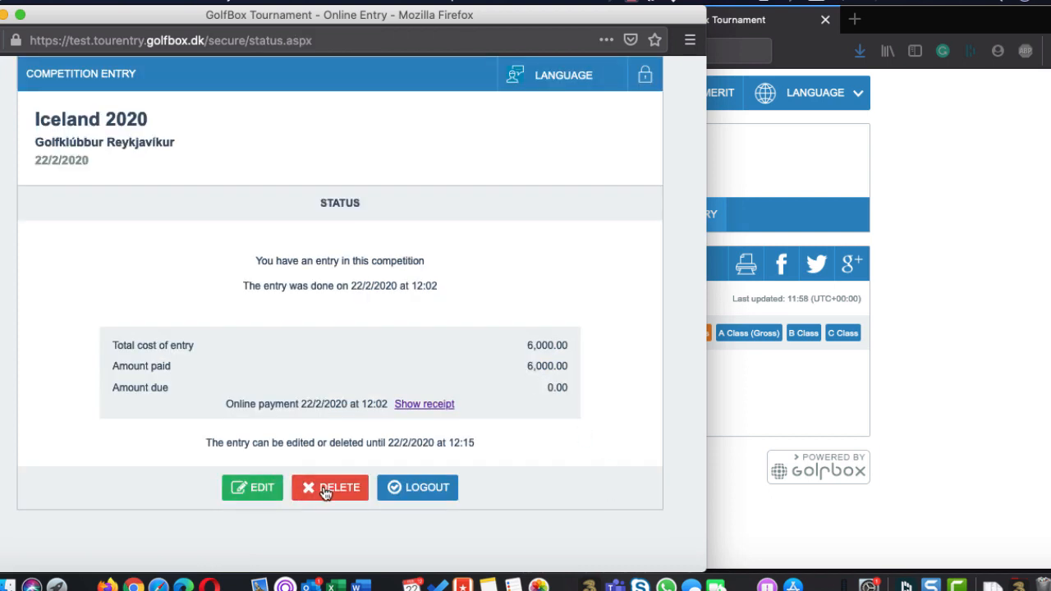
left_click(444, 489)
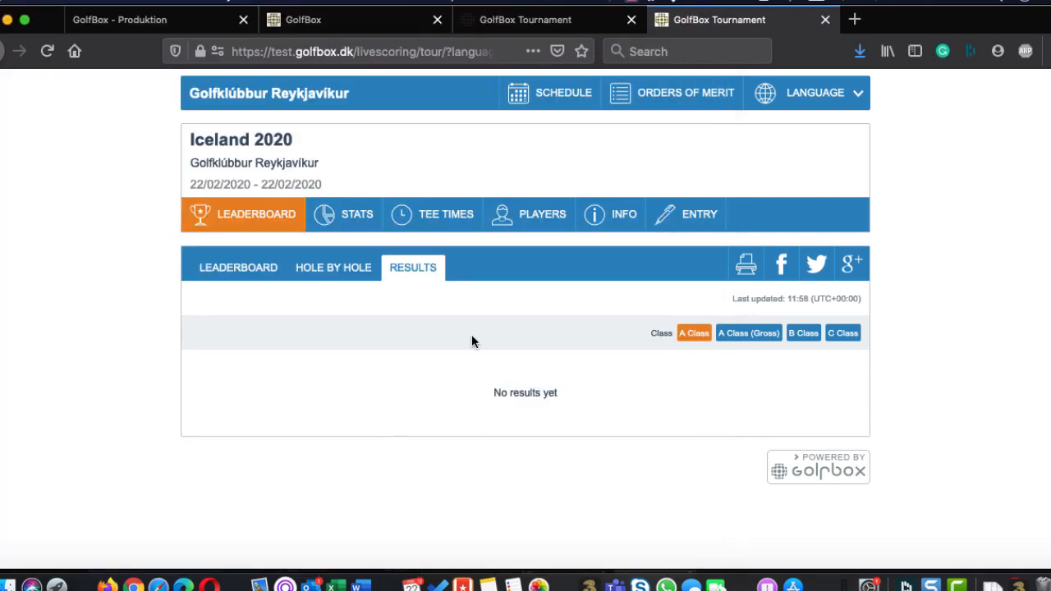
Check the public player list of Iceland 2020 and the entries overview in the tournament administration
left_click(545, 230)
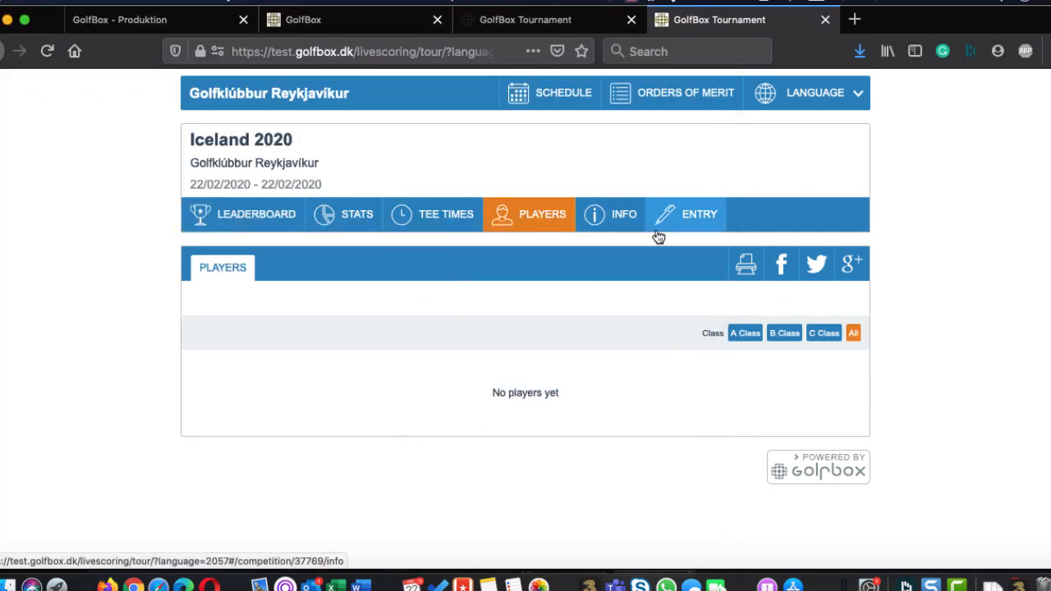
left_click(535, 19)
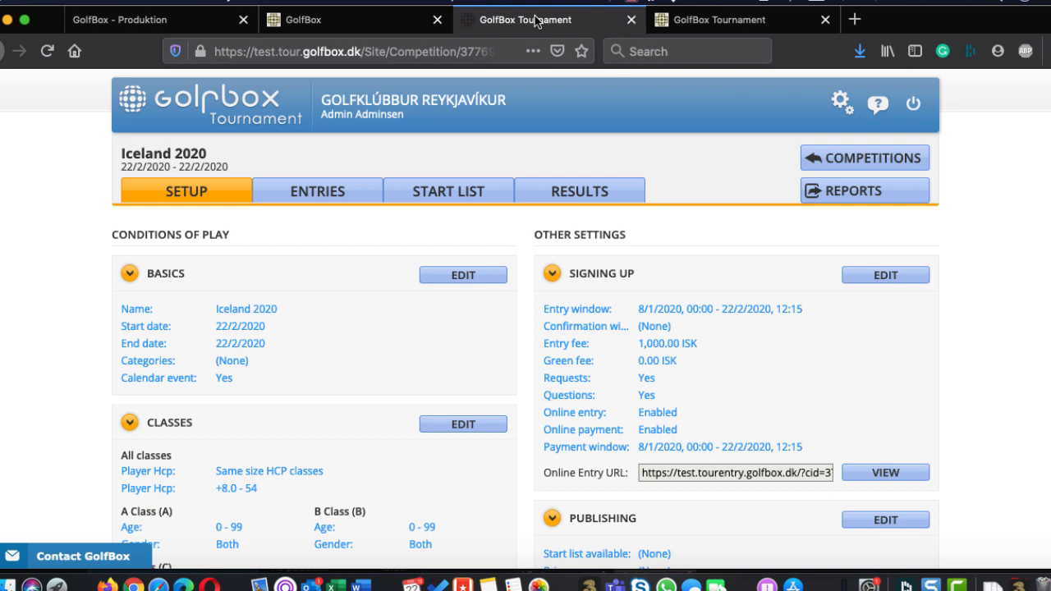
left_click(304, 190)
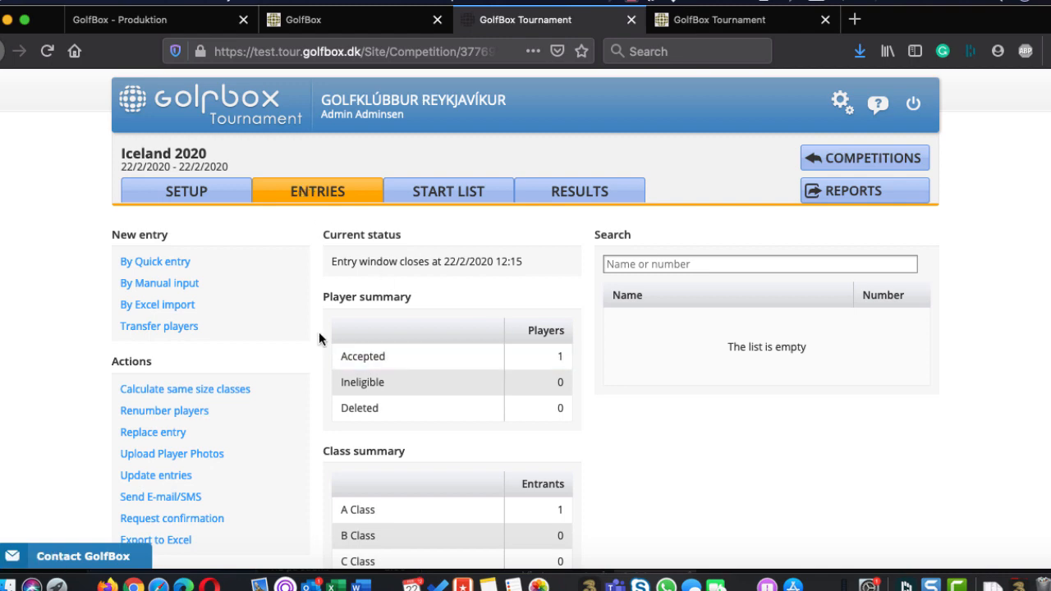
Switch to Outlook and read the Innskráning í mót e-mail and today's Kvittering (Golfklubbur Reykjavik) receipt for Iceland 2020
left_click(311, 575)
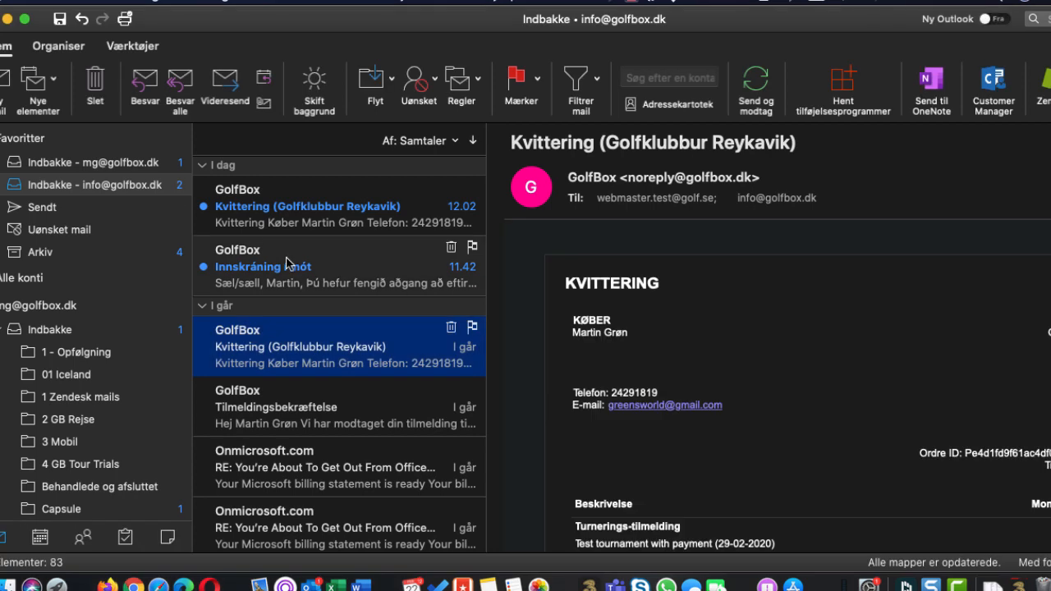
left_click(306, 262)
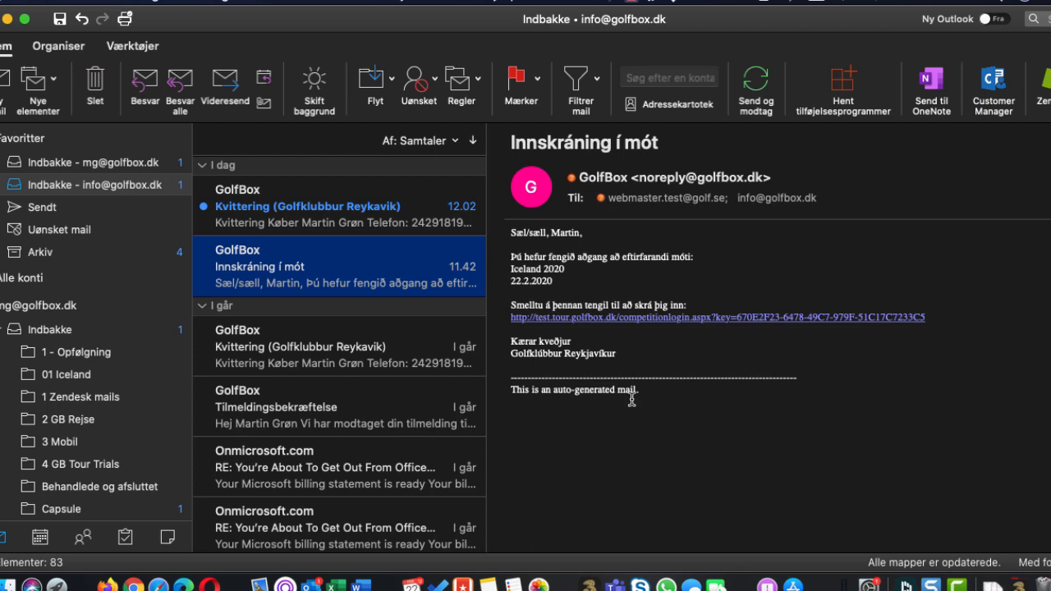
left_click(314, 213)
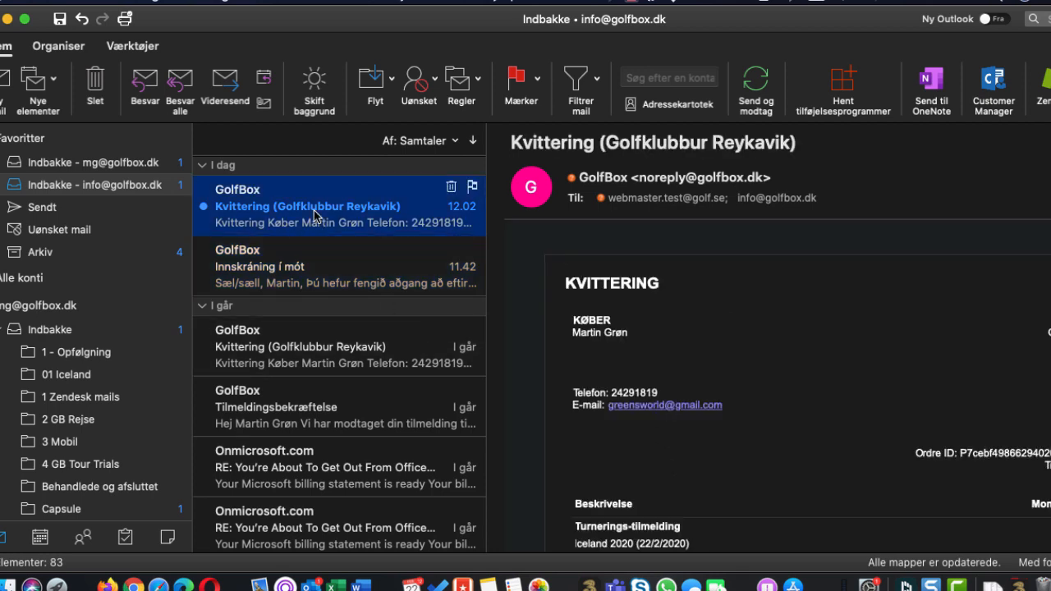
scroll(856, 422, "down", 2)
scroll(856, 421, "down", 3)
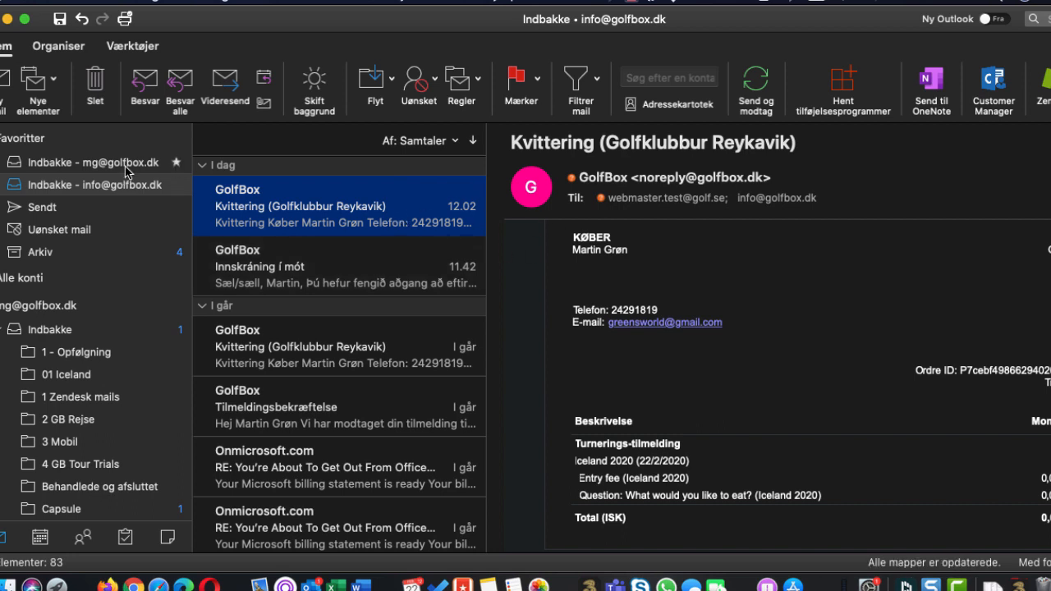
Switch back to Firefox and add a club member to the quick entry list in A Class by searching the member's GSI number
key("super+Tab")
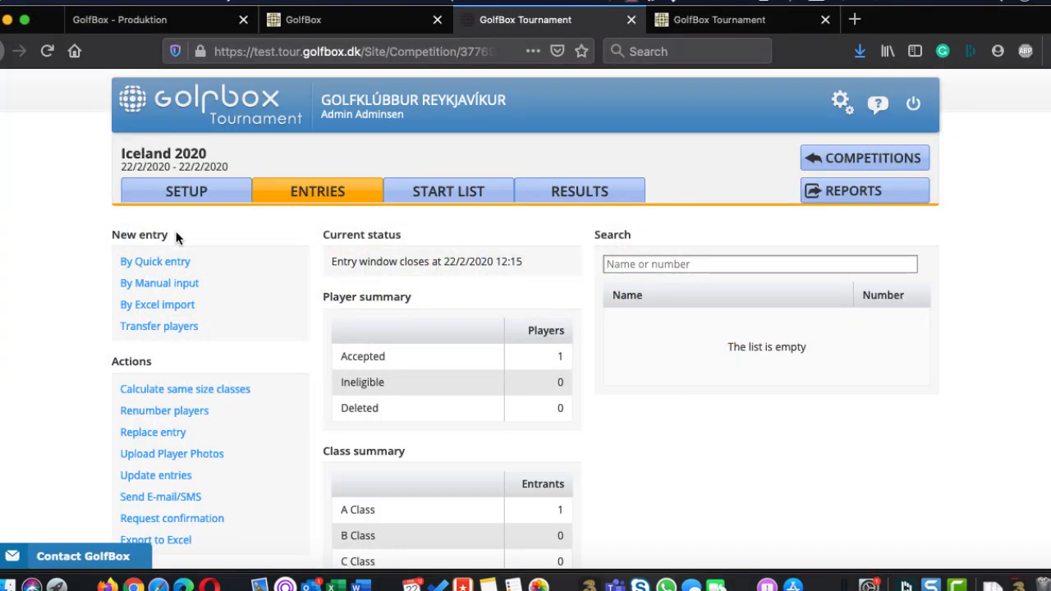
scroll(47, 321, "down", 2)
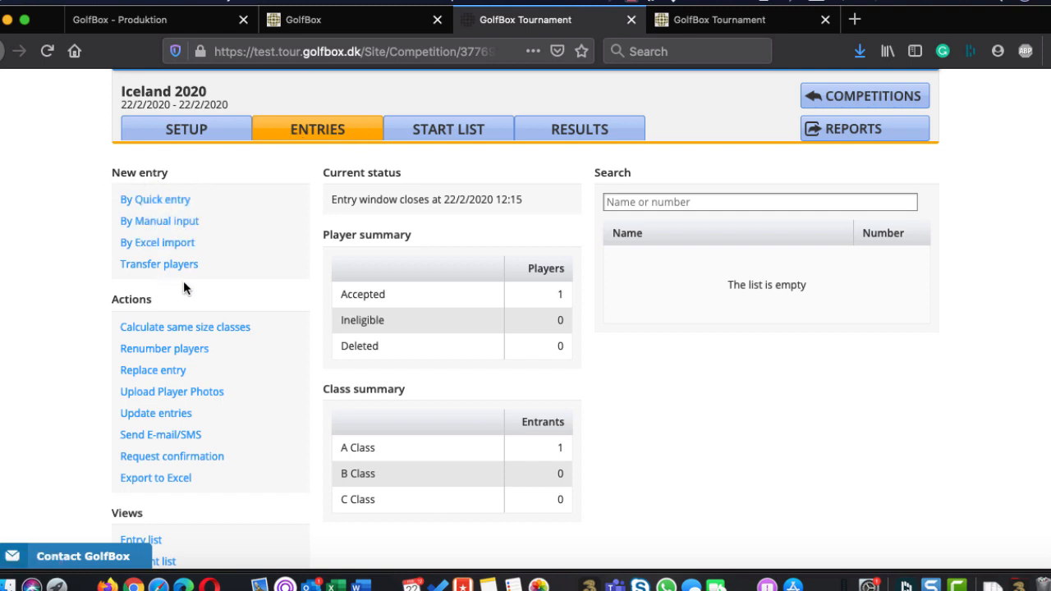
left_click(146, 201)
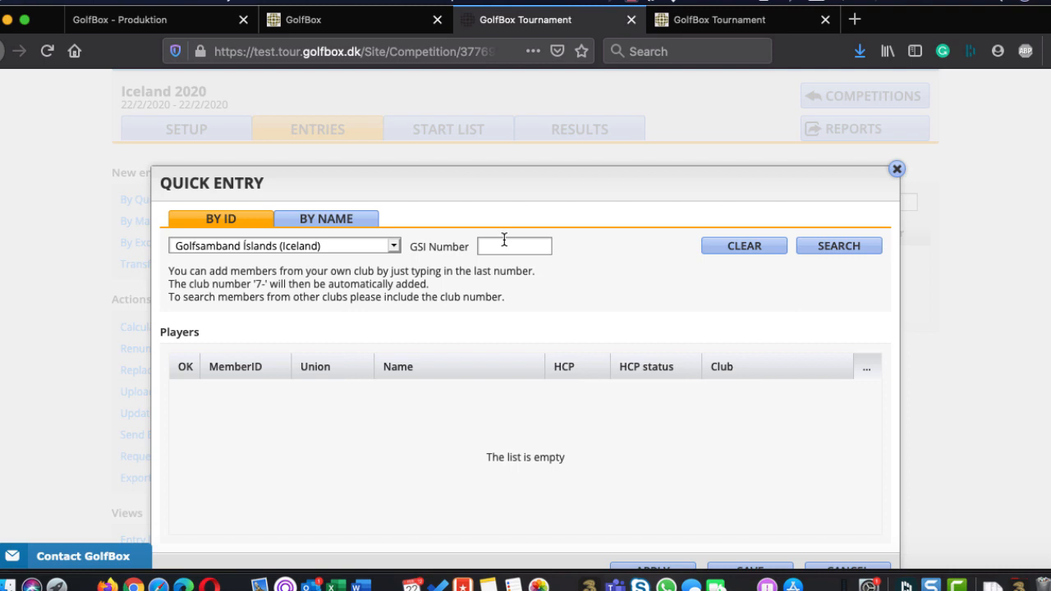
type("1007")
key("Return")
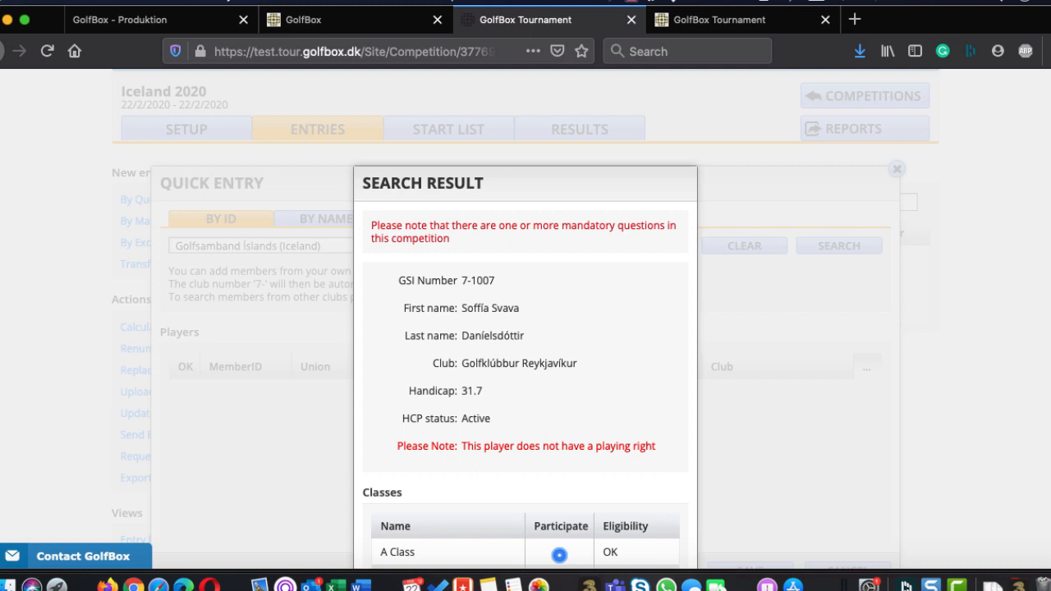
scroll(488, 312, "down", 2)
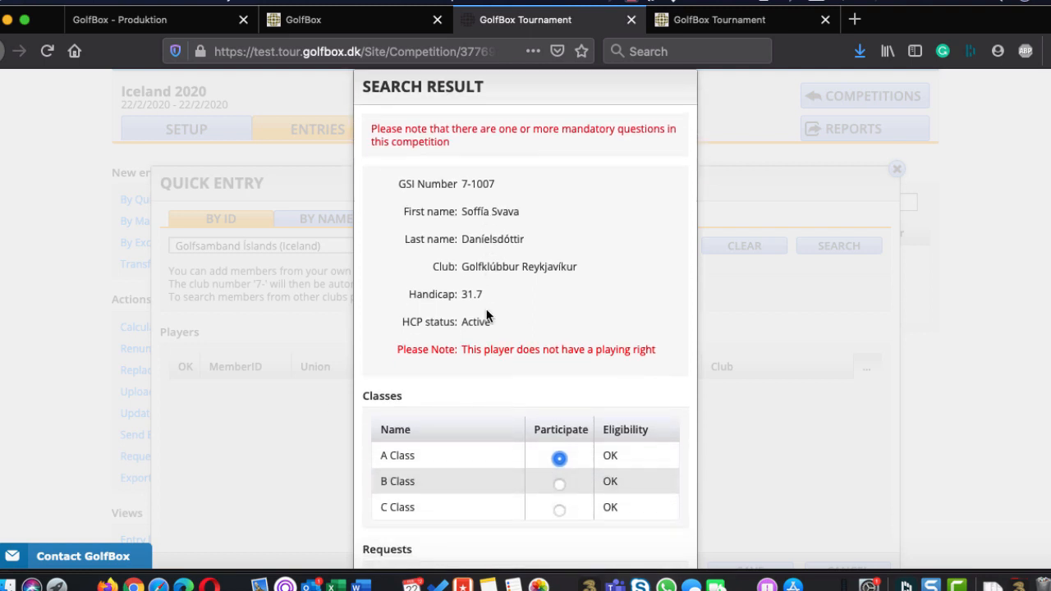
scroll(501, 380, "down", 2)
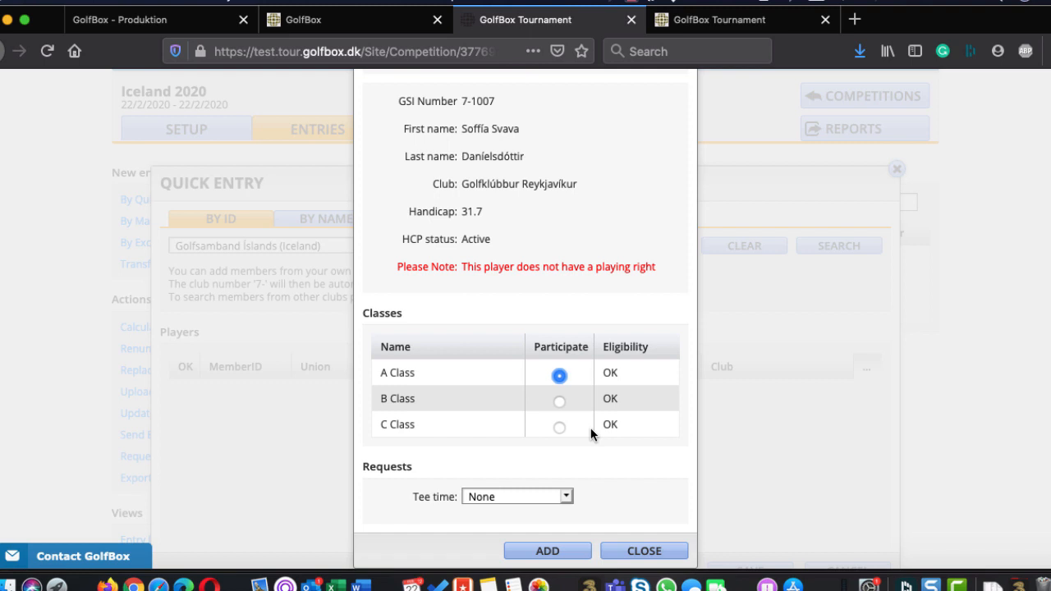
left_click(537, 556)
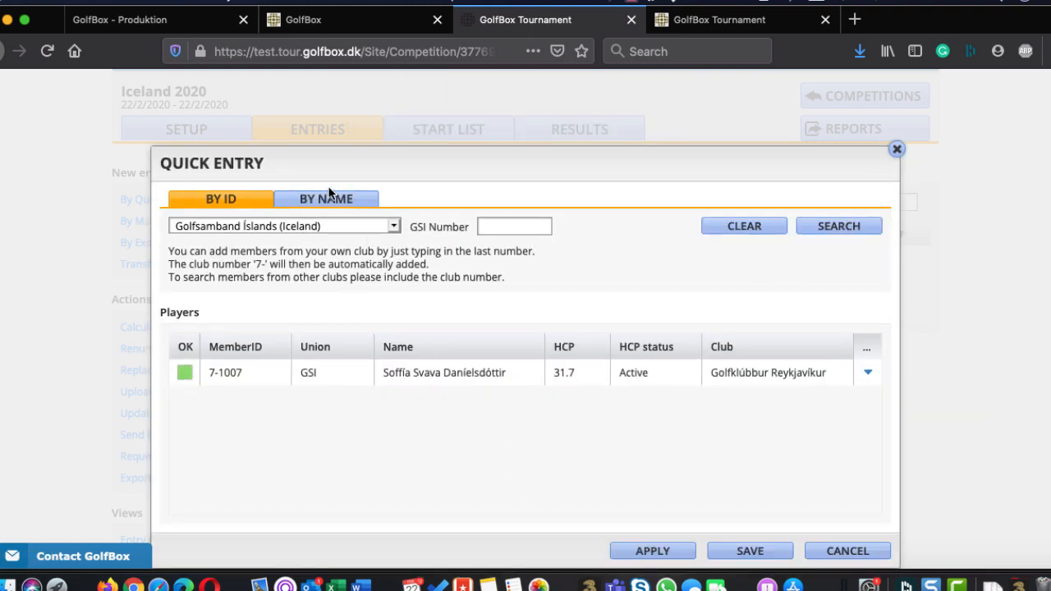
Add a second player to the quick entry list in A Class by searching for the player's name
left_click(318, 200)
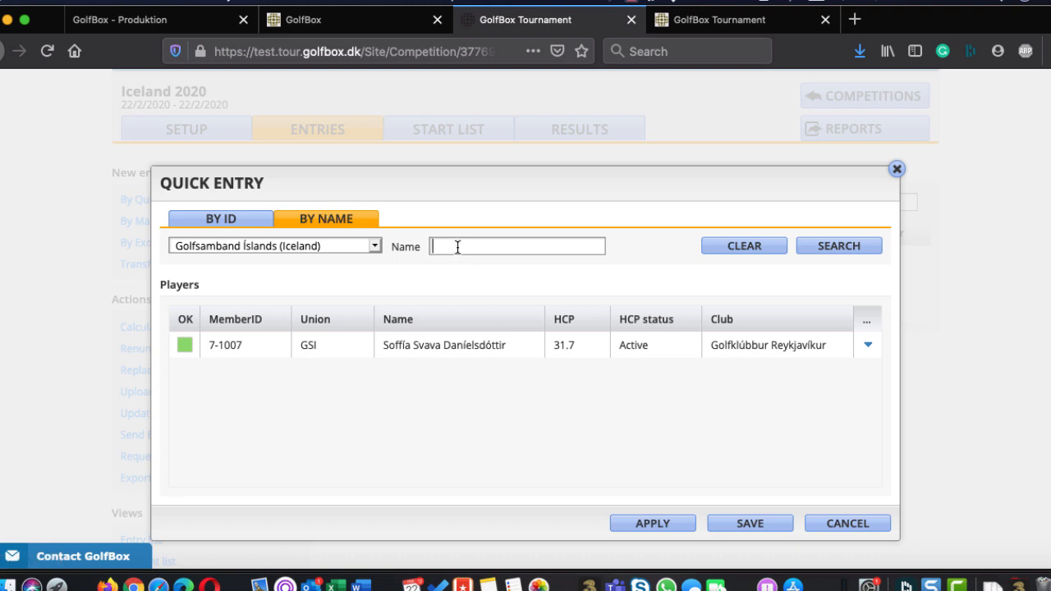
left_click(825, 245)
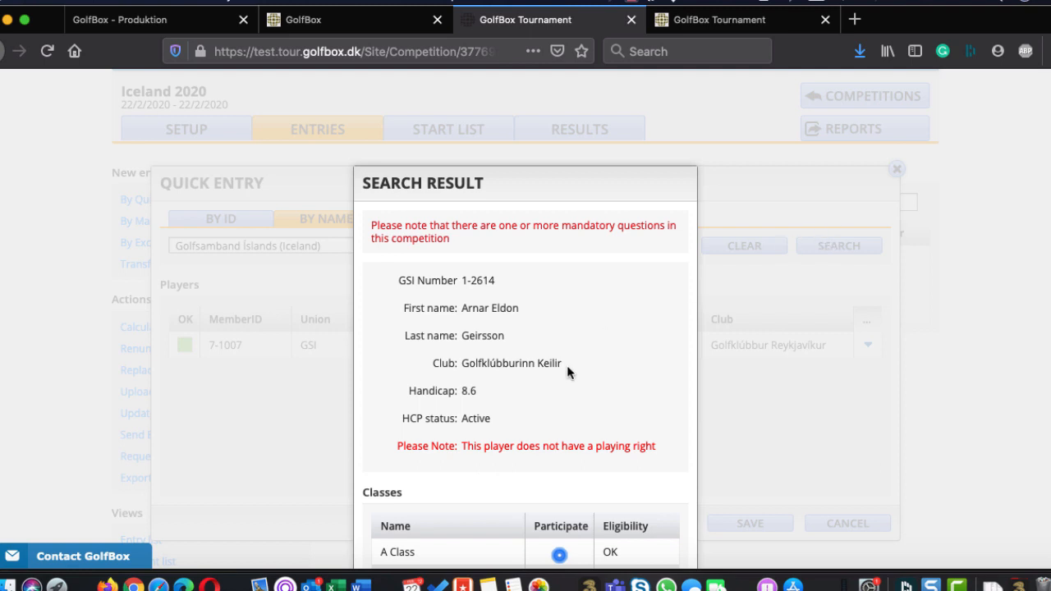
scroll(550, 410, "down", 4)
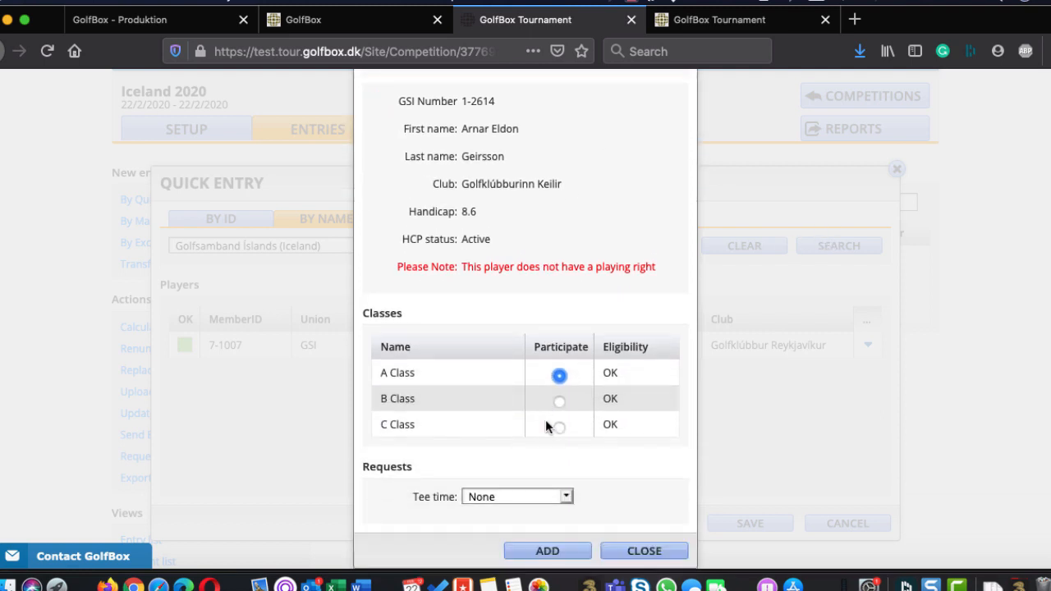
left_click(551, 557)
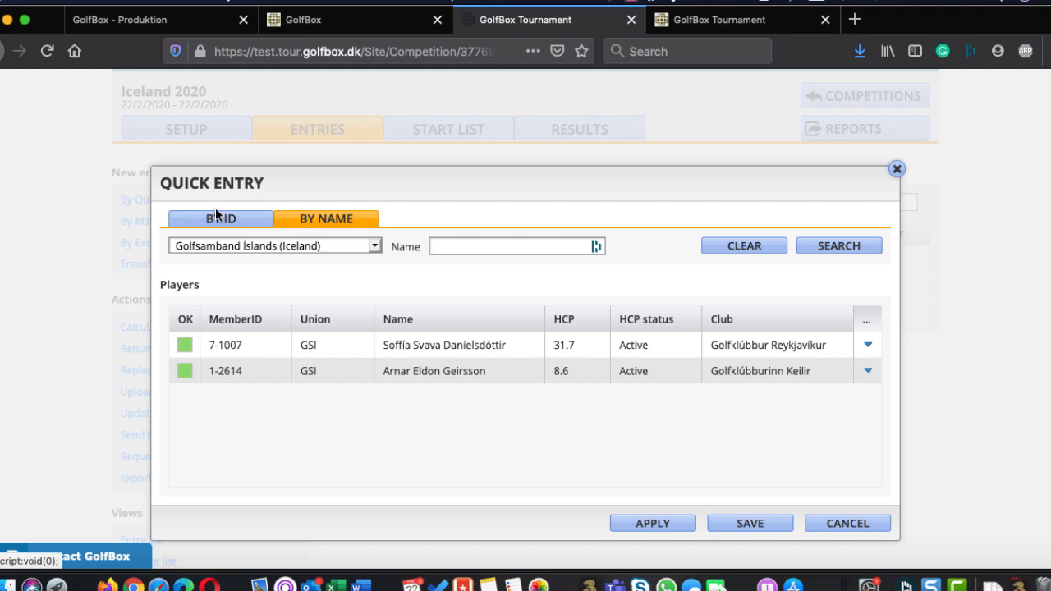
Go back to the search by ID, apply the two listed players as entries and save the quick entry
left_click(232, 222)
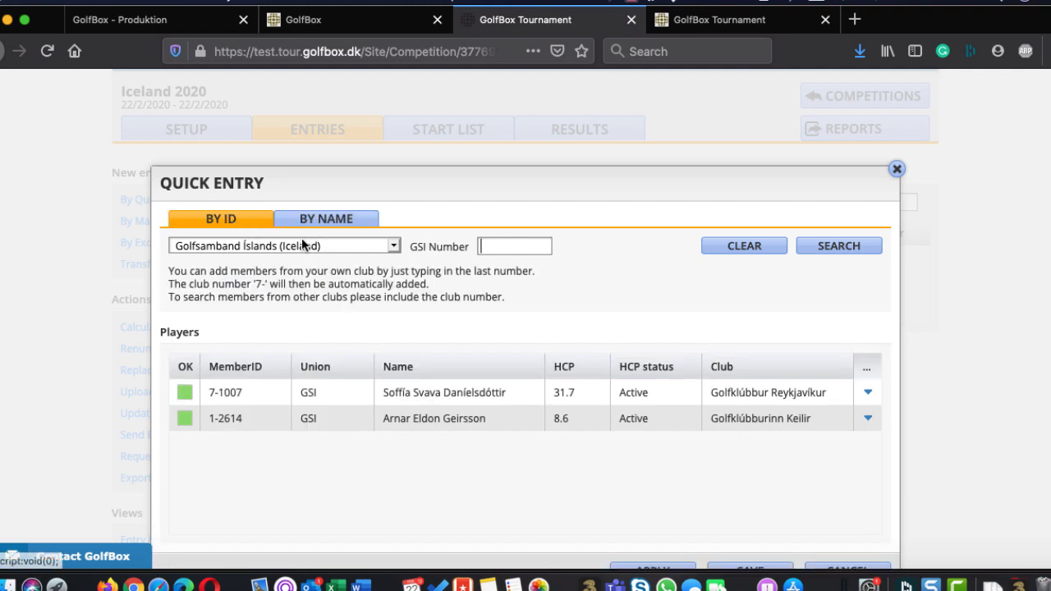
left_click(511, 248)
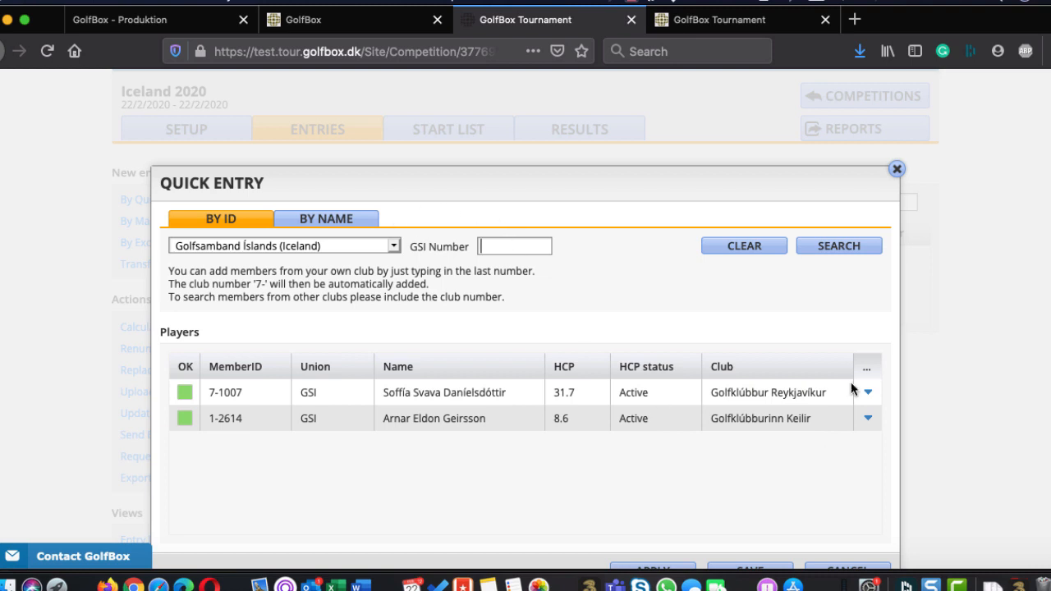
scroll(694, 243, "down", 1)
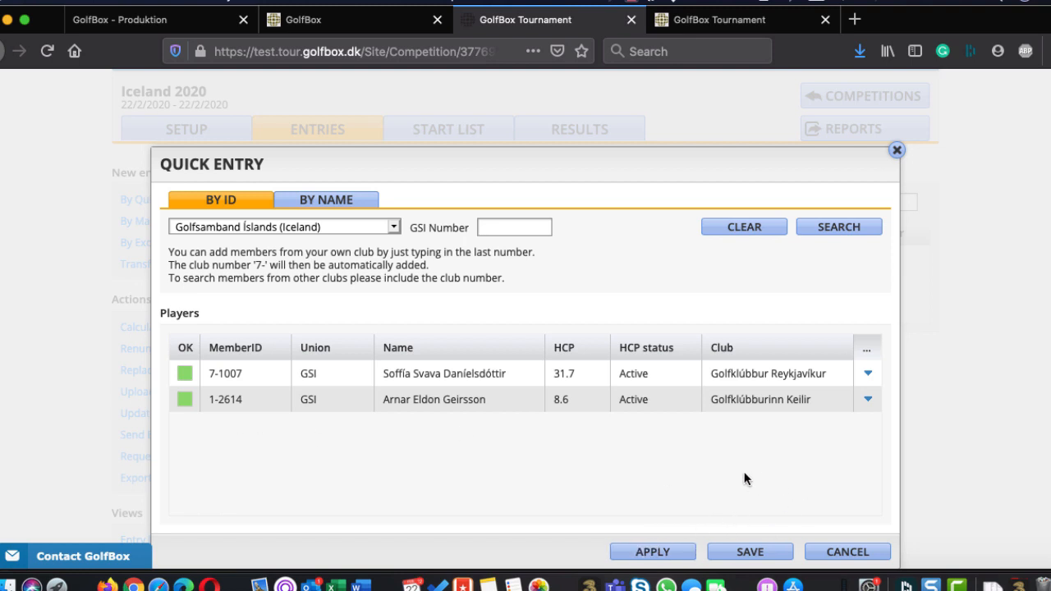
left_click(652, 553)
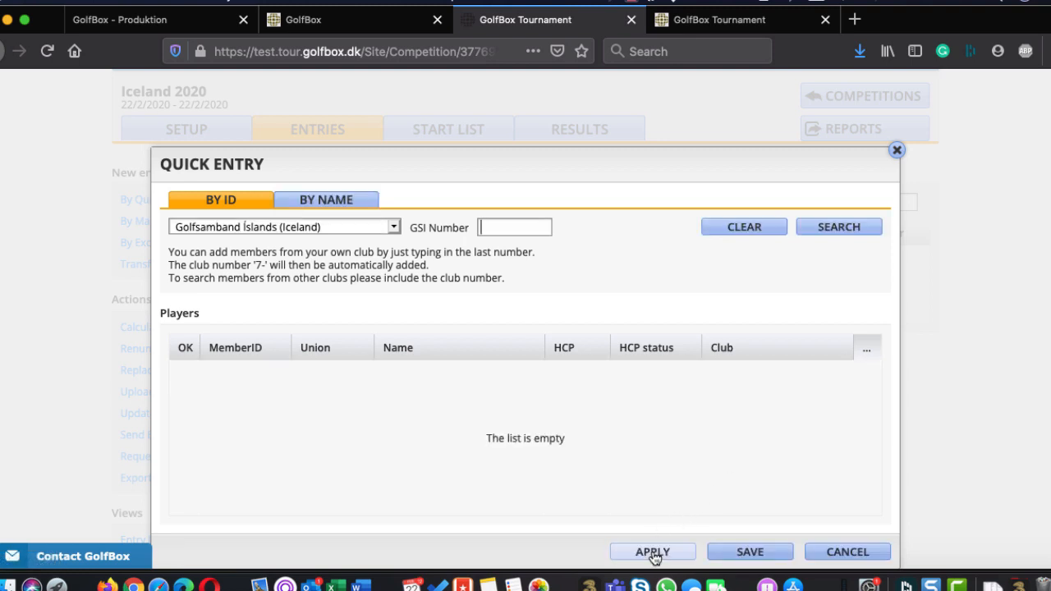
left_click(750, 550)
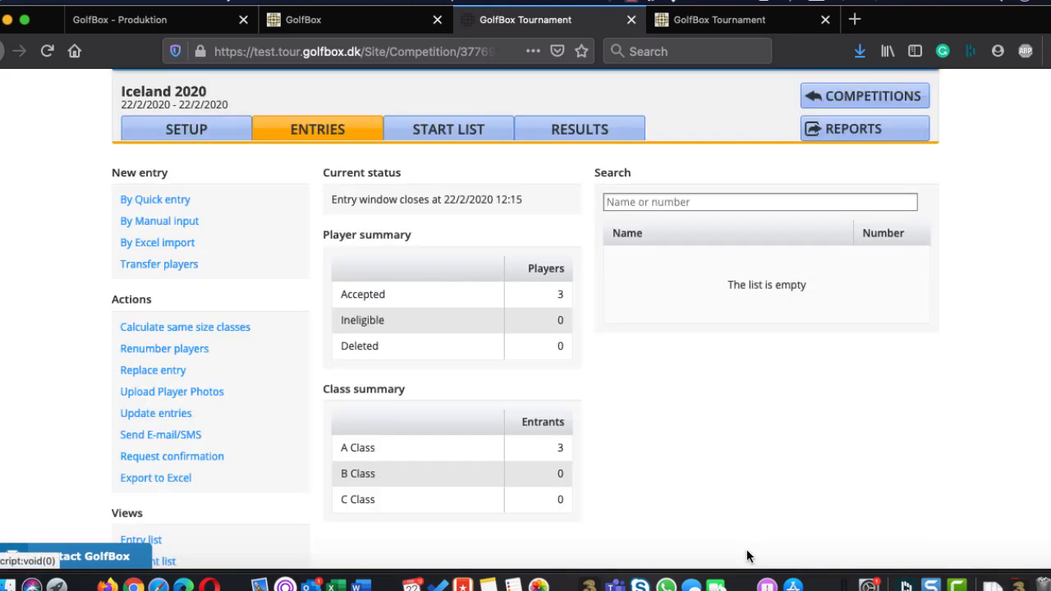
Start a manual entry for Donald Duck, fill in the birth date and check the golf union choices, keeping Golfsamband Íslands
left_click(162, 224)
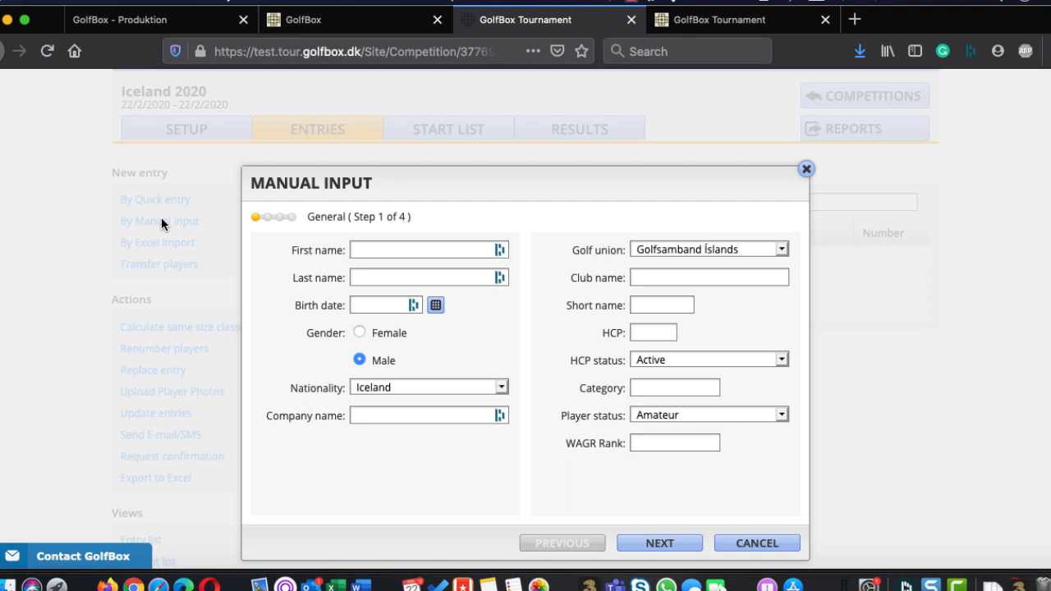
type("Donald")
type("Duck")
left_click(435, 304)
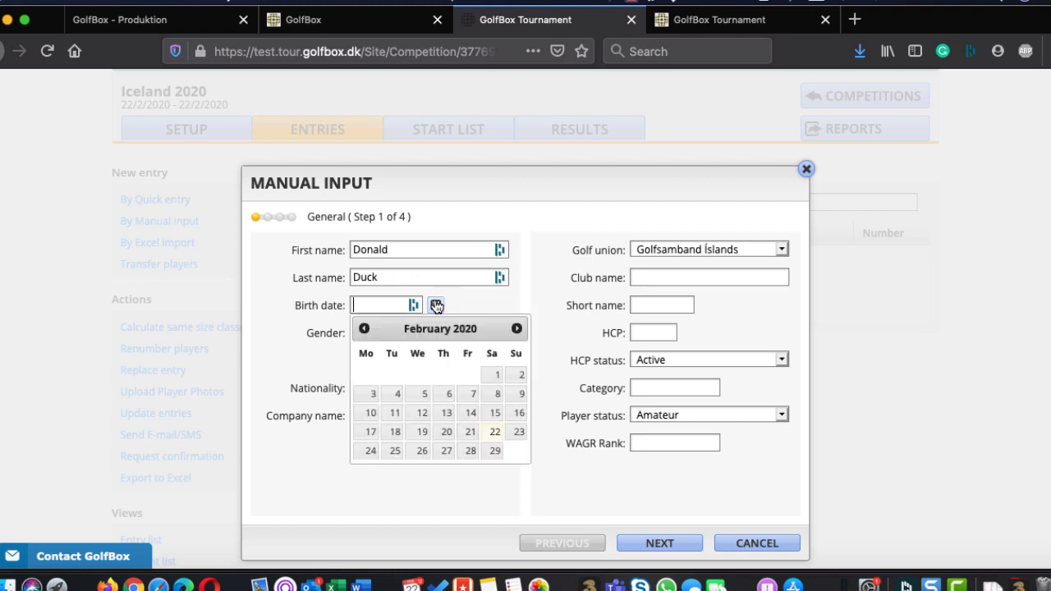
left_click(469, 431)
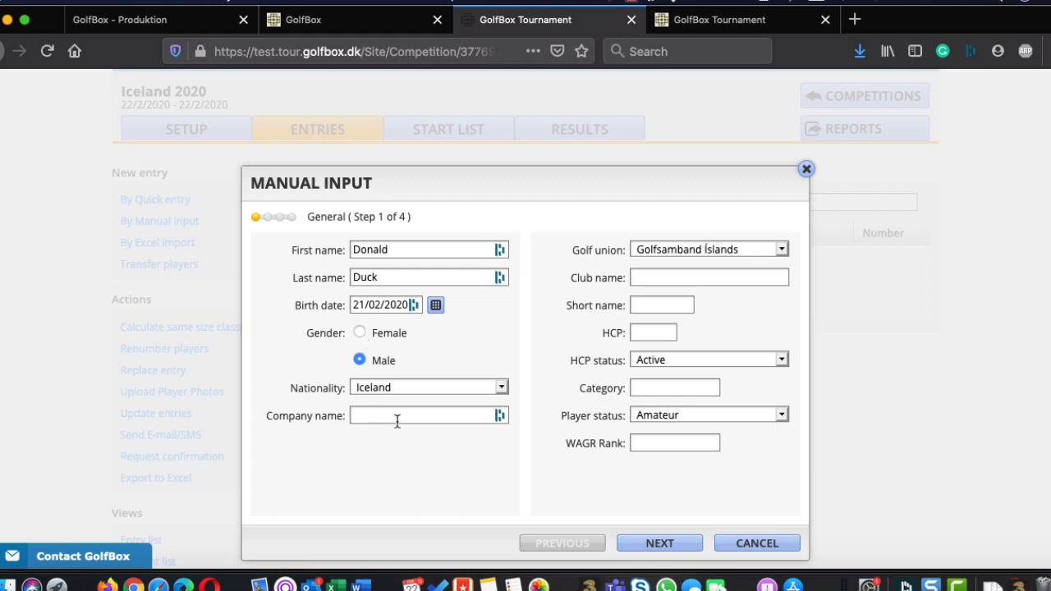
left_click(718, 250)
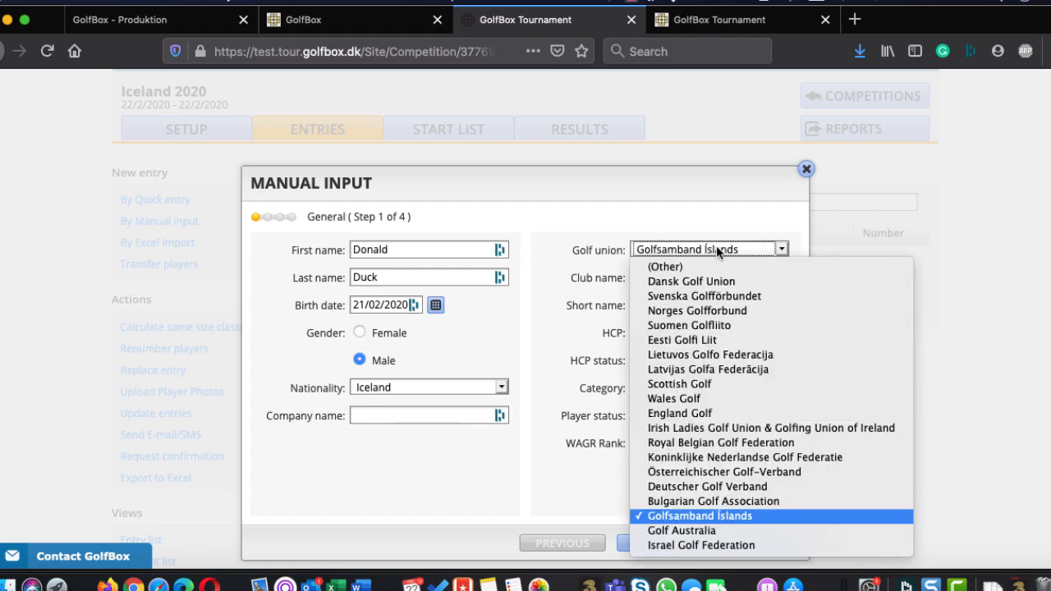
left_click(581, 198)
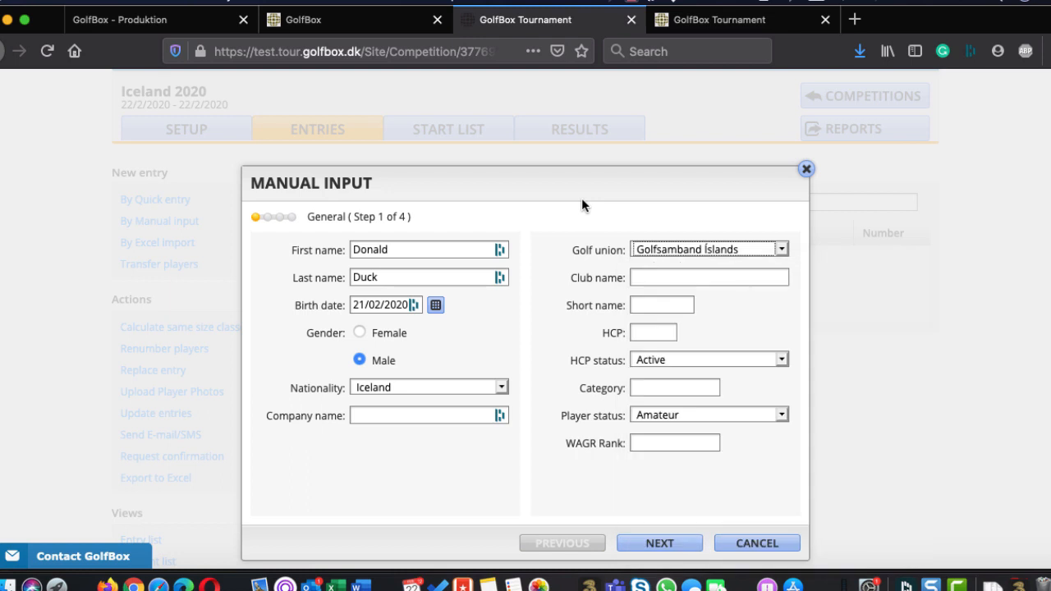
Leave the club name empty, set the player's handicap to 50 and continue to the contact details
left_click(665, 279)
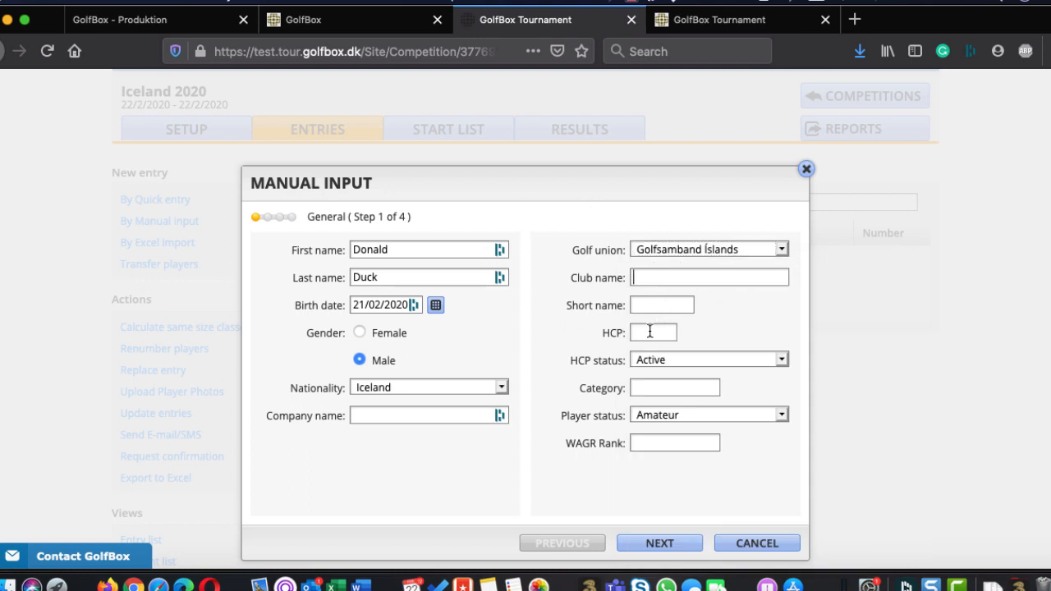
left_click(644, 335)
type("50")
left_click(661, 544)
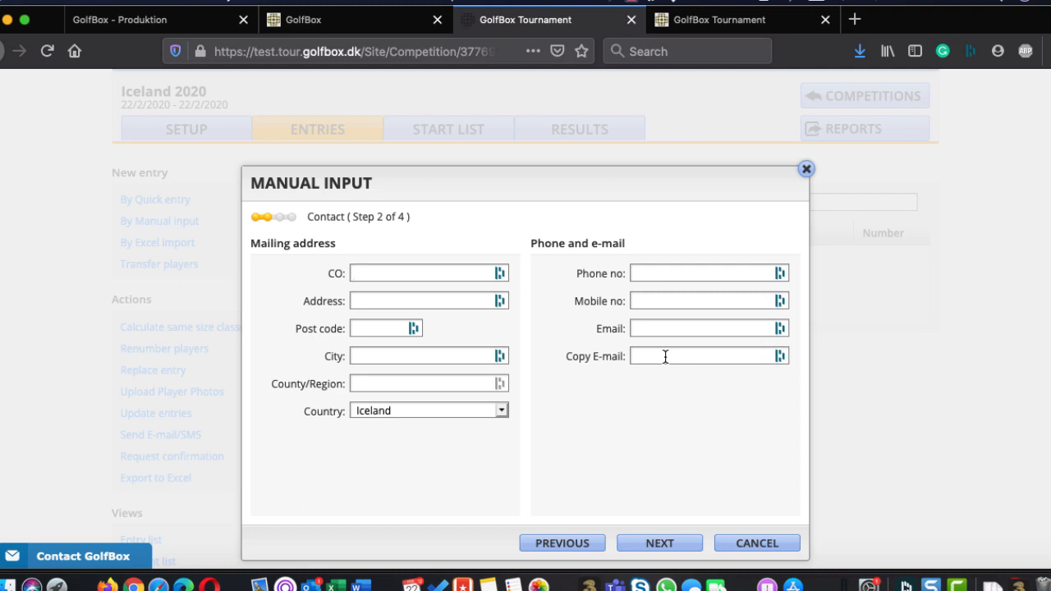
Fill in the mailing address, phone numbers and e-mail fields with the saved contact profile and continue to the requests
left_click(680, 329)
left_click(722, 422)
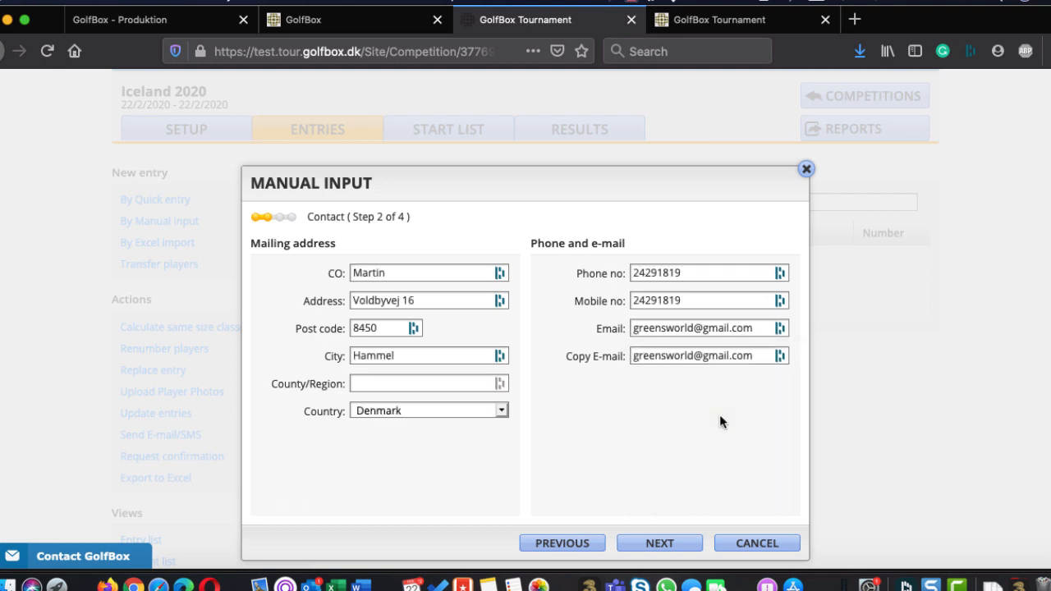
left_click(653, 548)
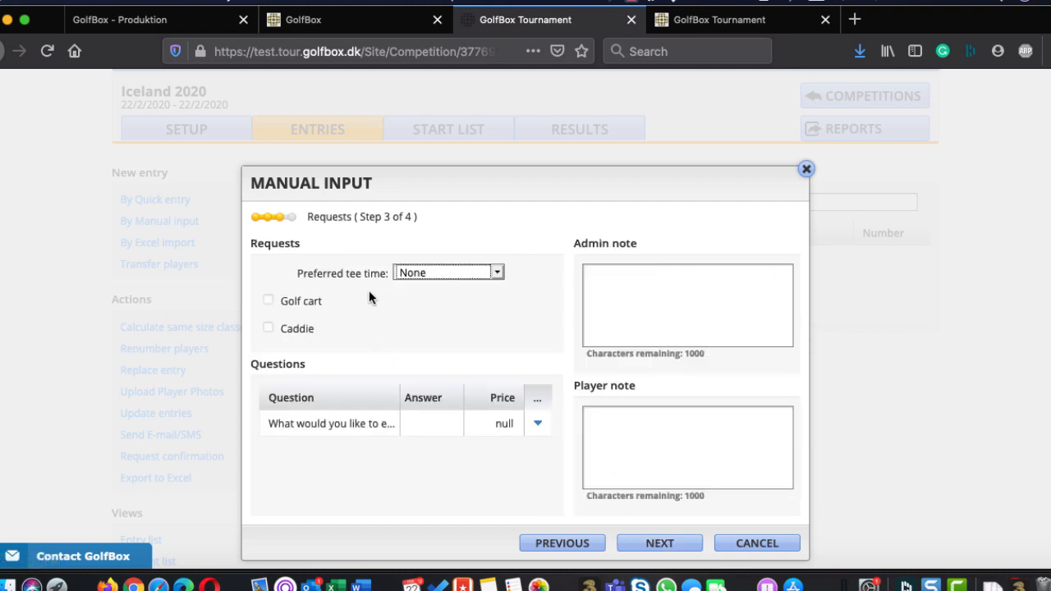
Try Early as the preferred tee time, and change the request to Late
left_click(436, 274)
left_click(430, 288)
left_click(660, 316)
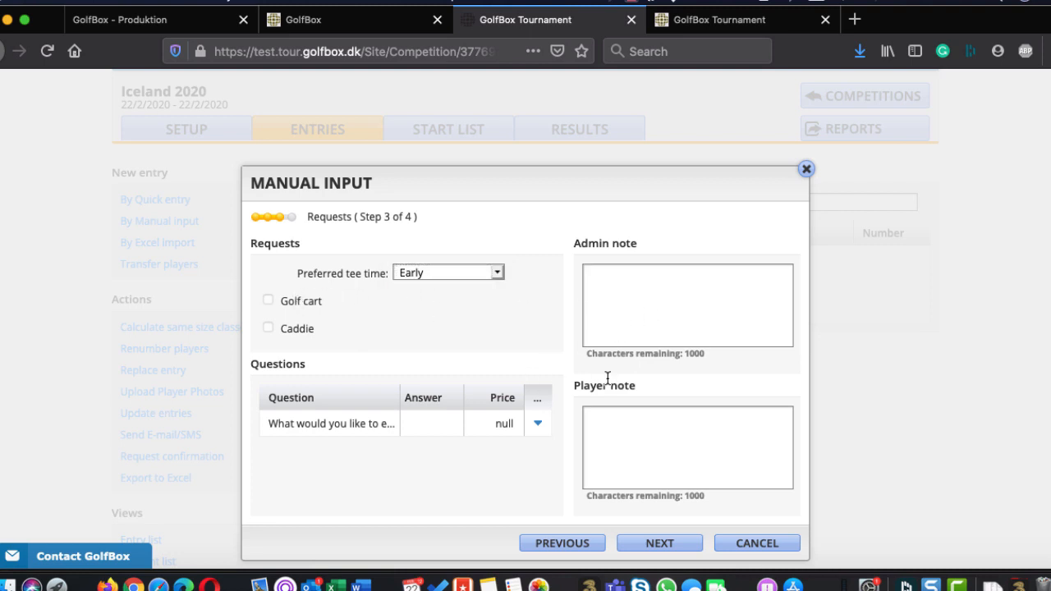
left_click(481, 272)
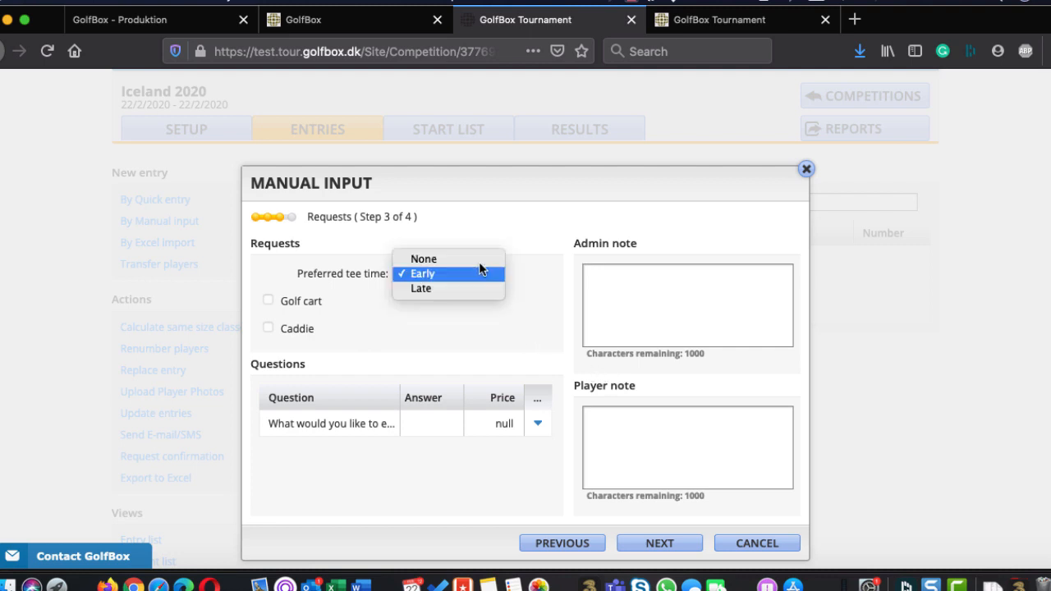
left_click(441, 286)
left_click(647, 304)
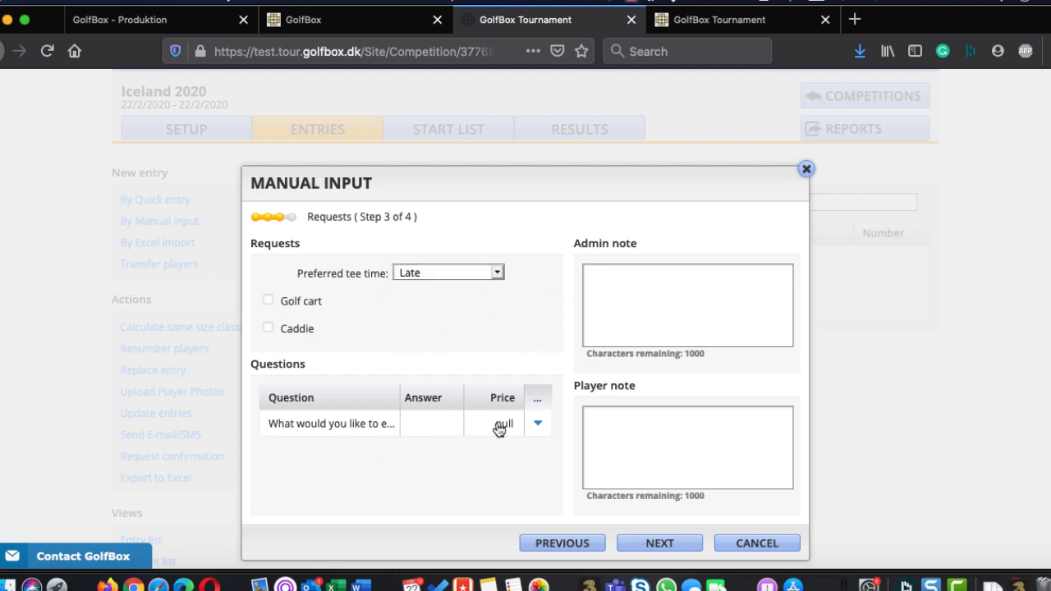
Answer the dinner question with Whale and save the manual entry without granting a class exemption
left_click(537, 426)
left_click(490, 464)
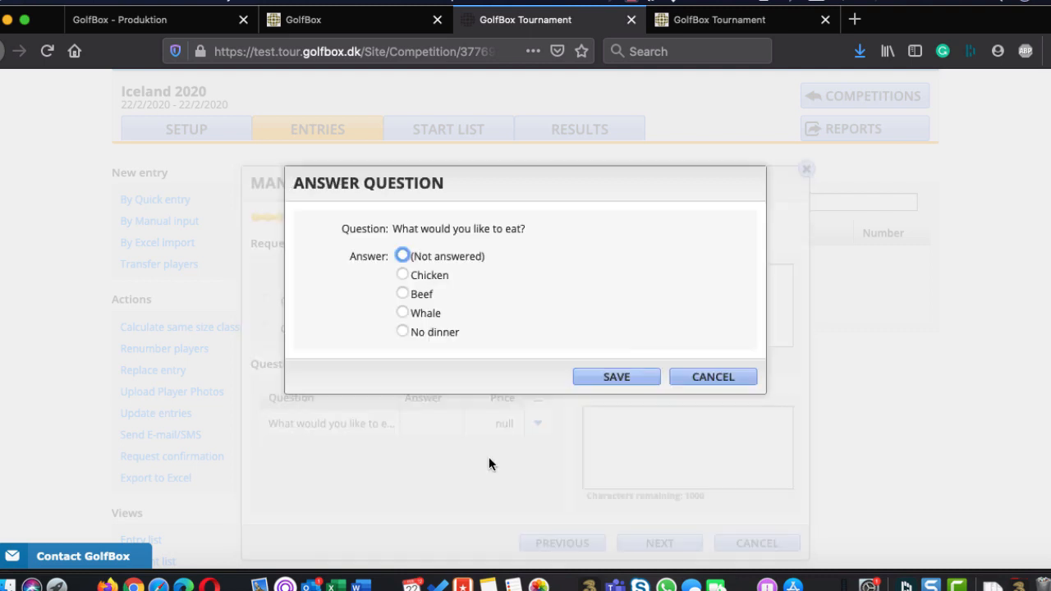
left_click(418, 311)
left_click(602, 378)
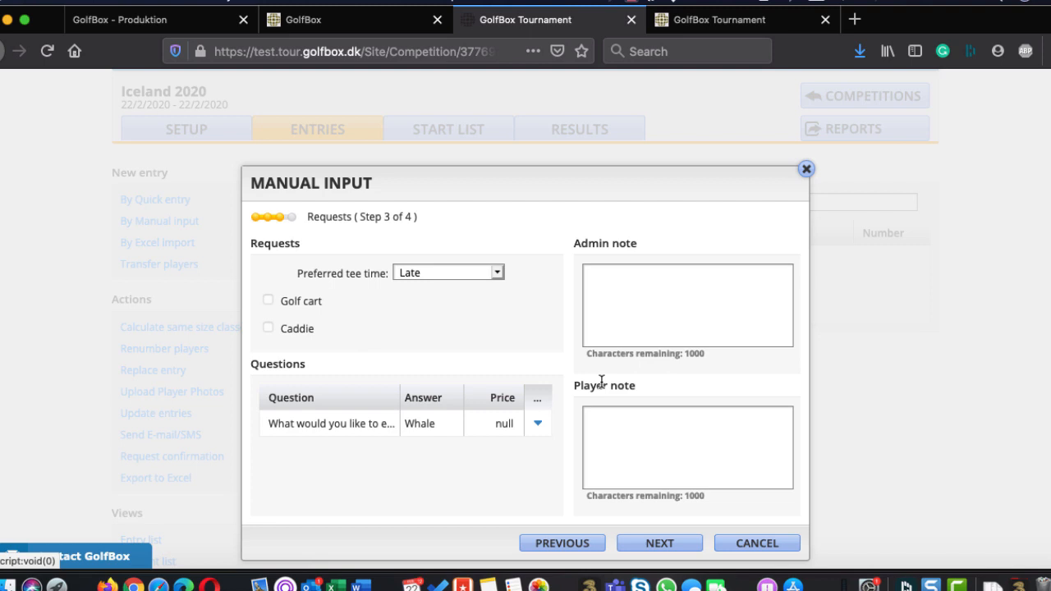
left_click(686, 544)
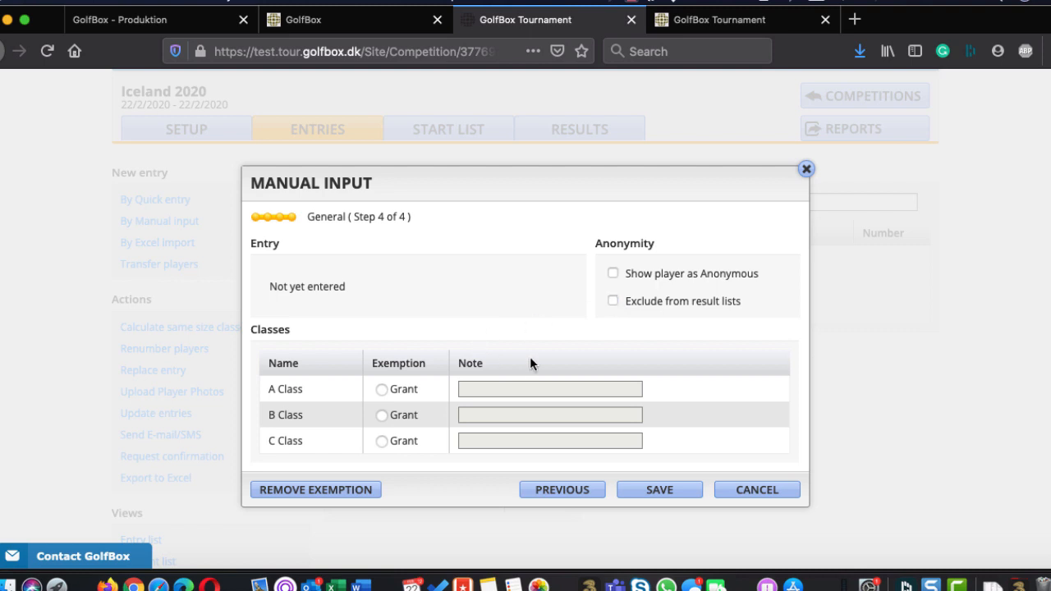
left_click(671, 495)
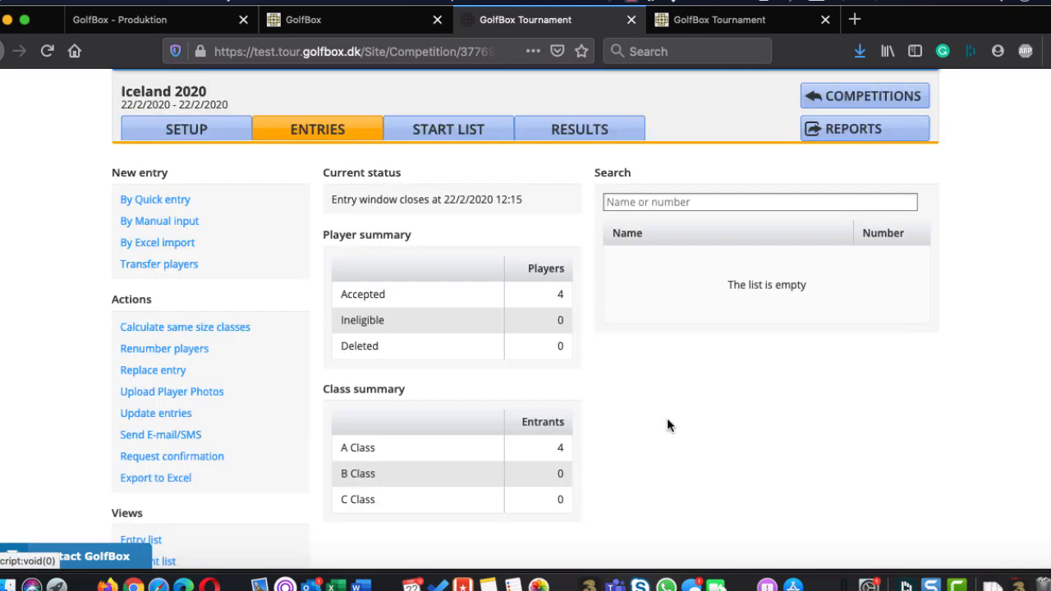
Start a new import of entries from an Excel file
scroll(670, 425, "up", 1)
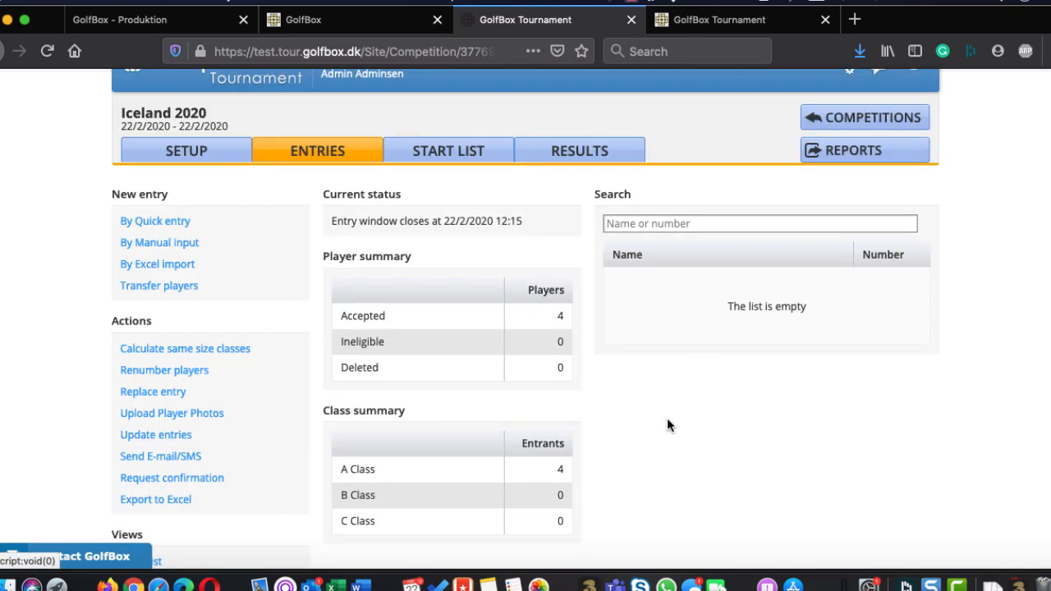
left_click(169, 268)
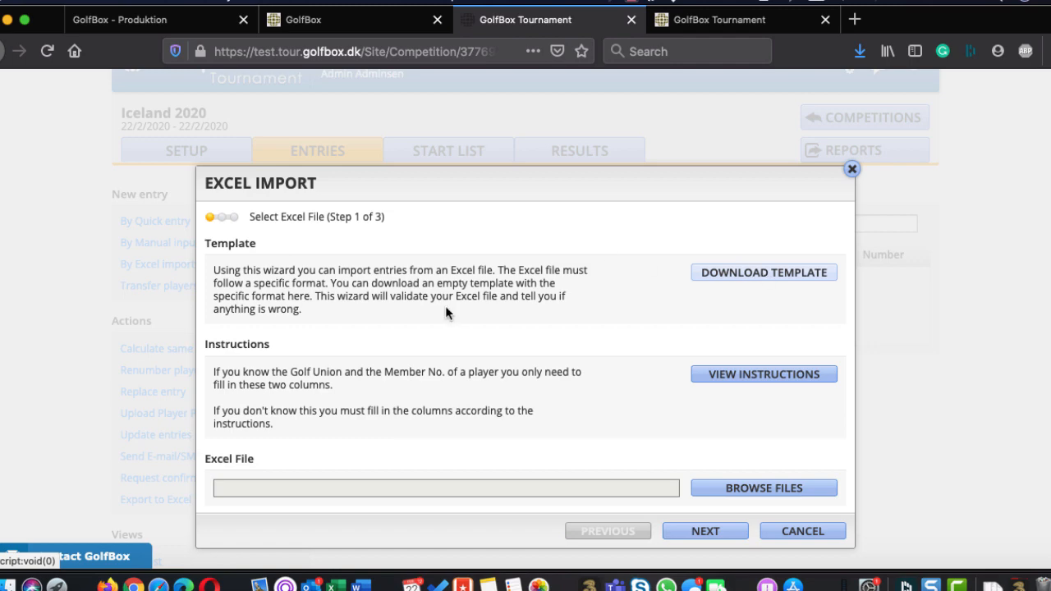
scroll(472, 378, "down", 3)
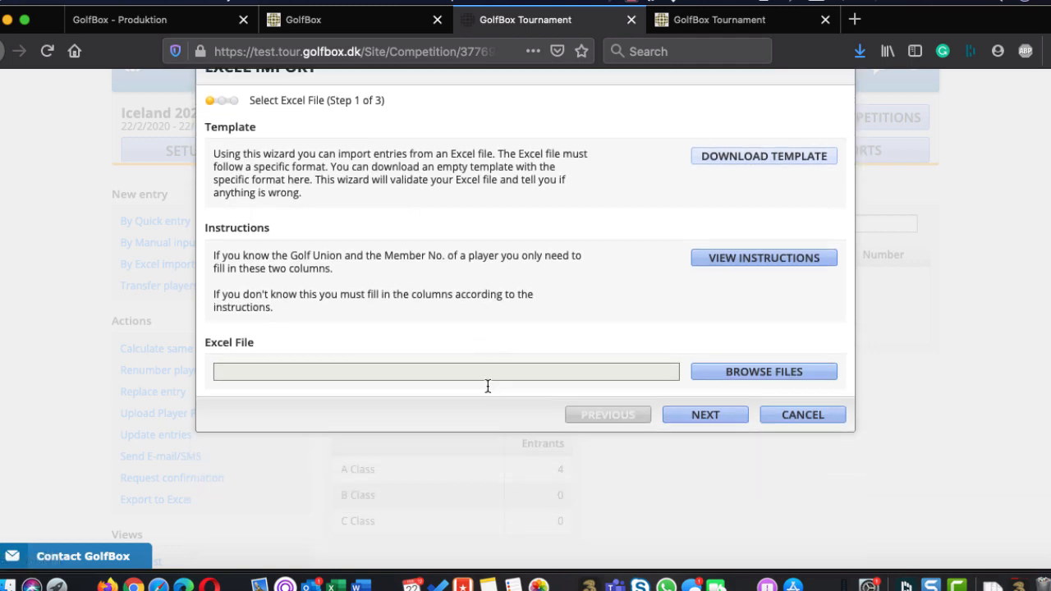
Read the import instructions for the file's columns and check the list of golf union codes
left_click(749, 261)
scroll(591, 418, "down", 5)
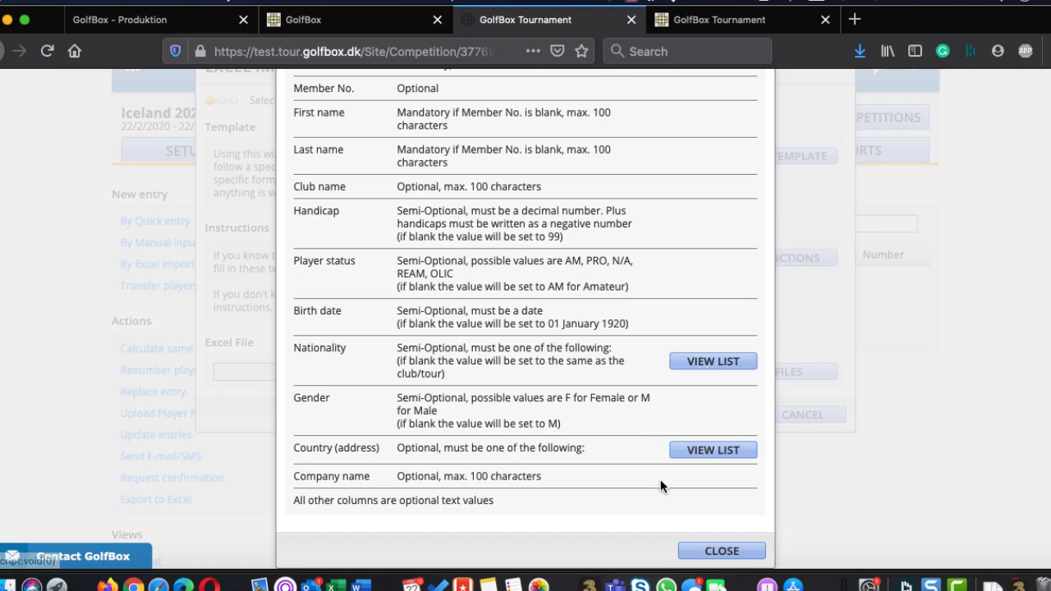
scroll(661, 484, "up", 5)
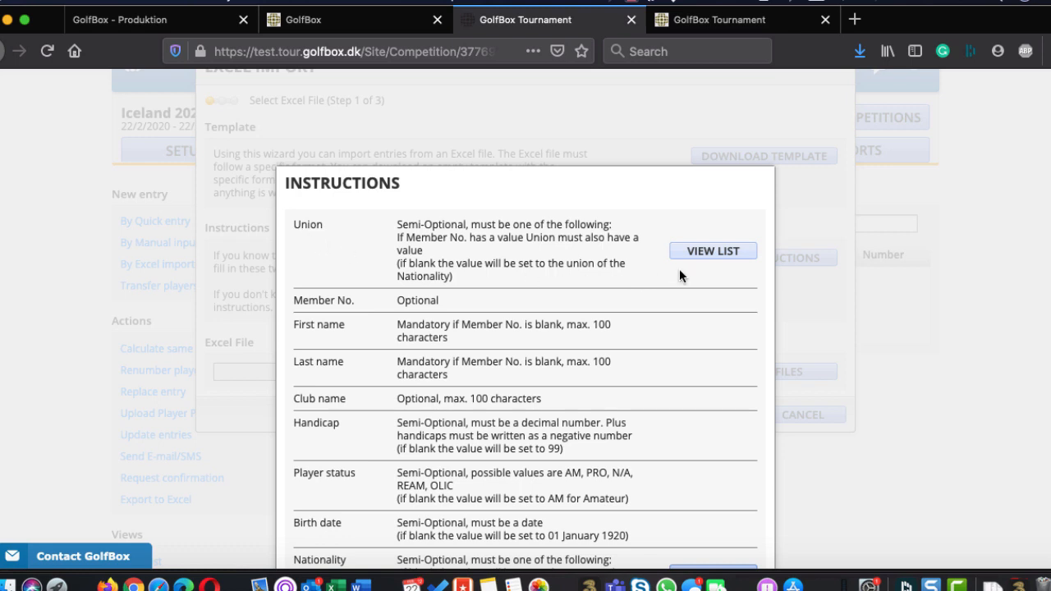
left_click(710, 256)
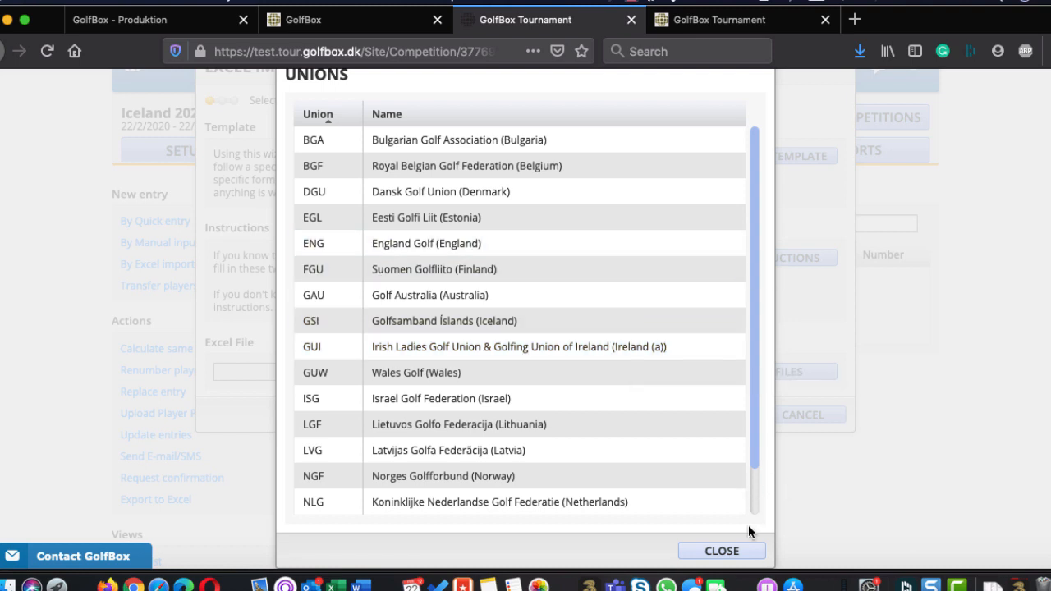
left_click(733, 549)
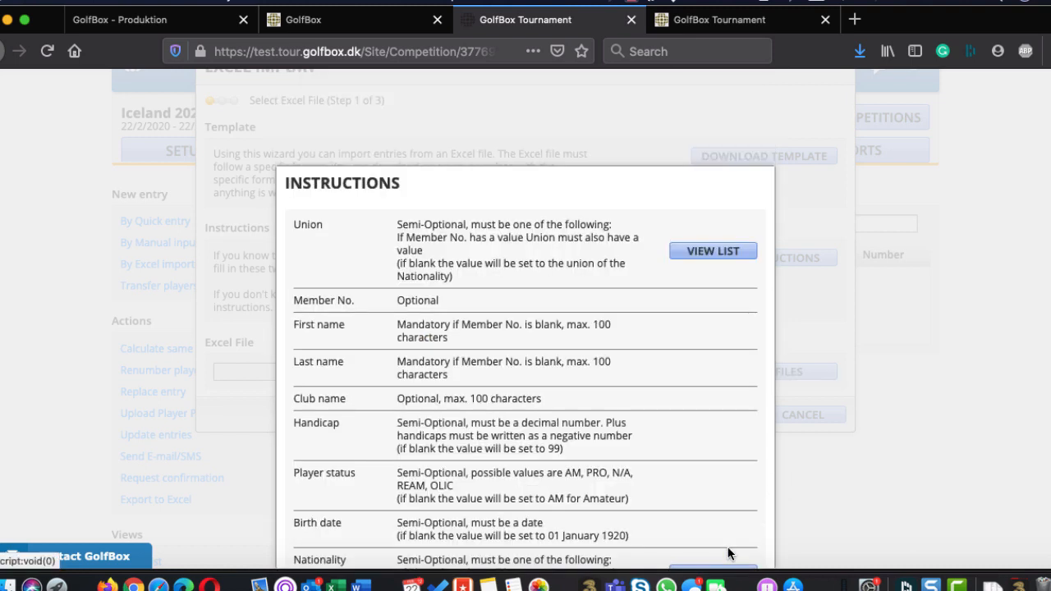
scroll(683, 341, "down", 5)
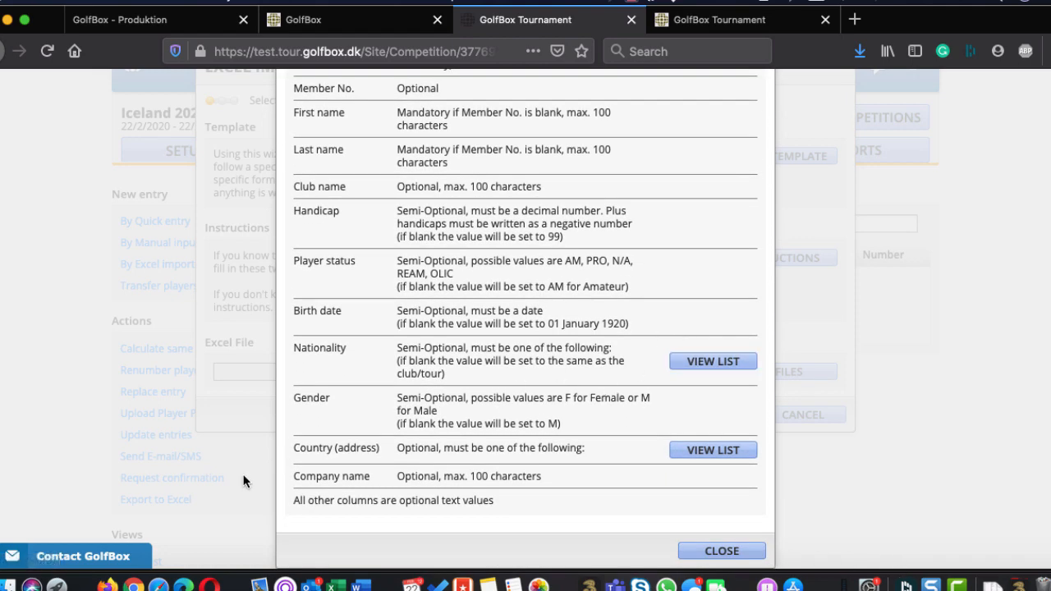
Open 16 deltagere Import_Template SINGLE.xls from the downloads folder in Excel, clear all players below the first four and save the workbook
left_click(10, 582)
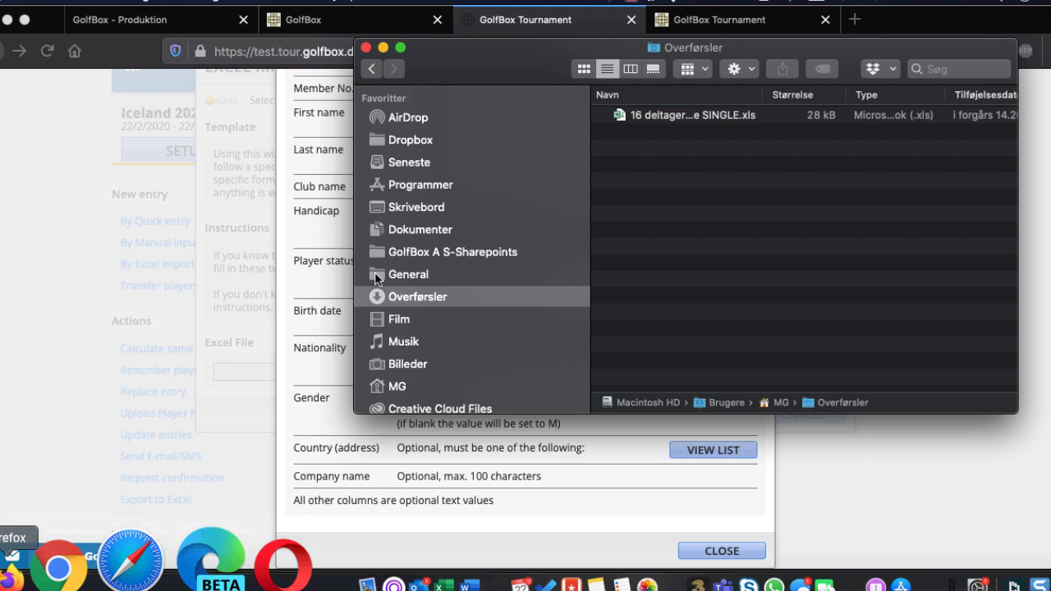
left_click(673, 116)
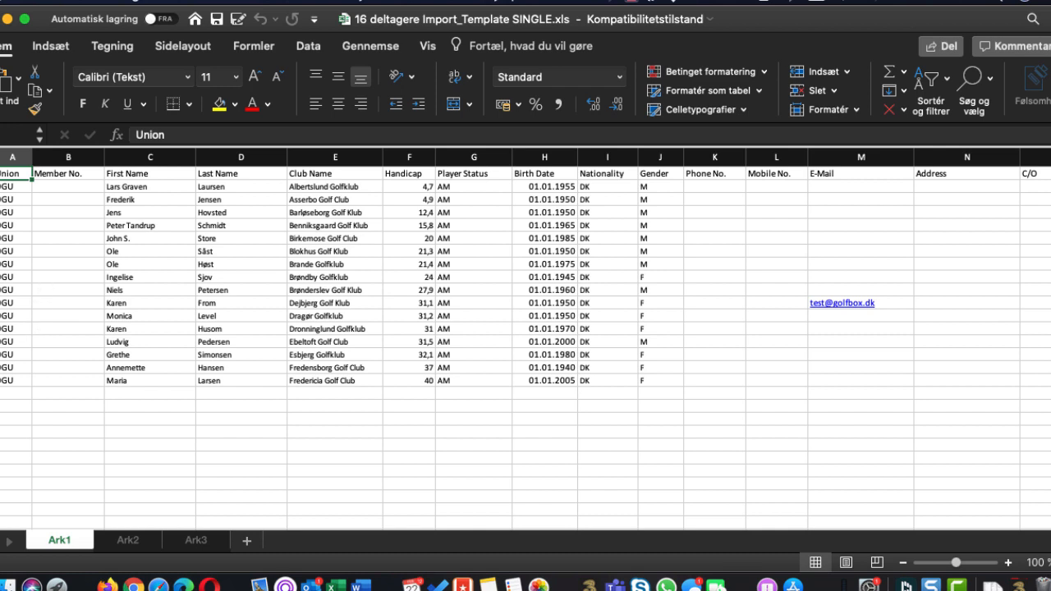
left_click_drag(2, 277, 495, 382)
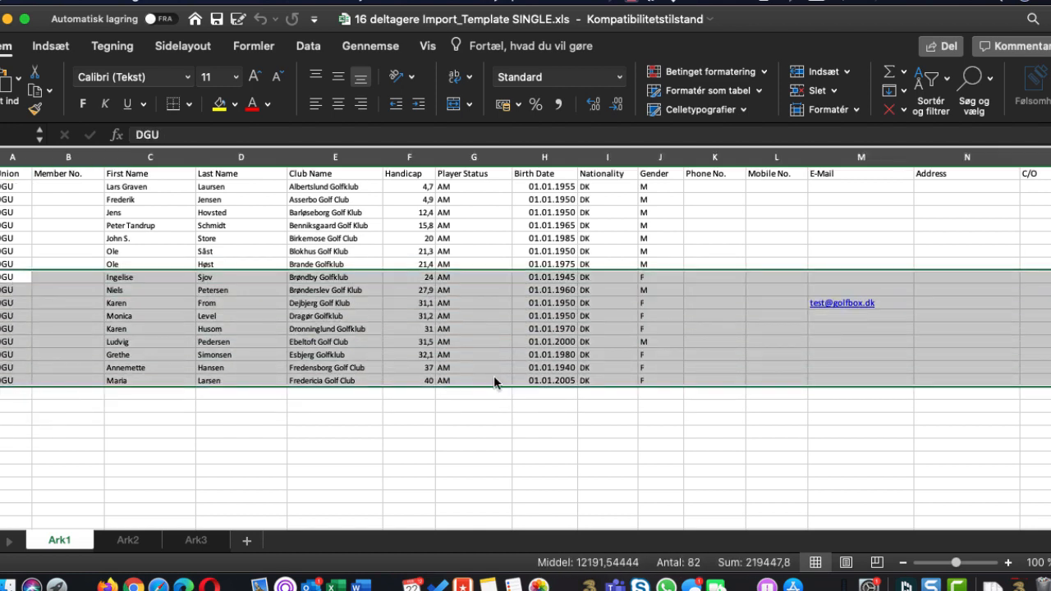
key("Delete")
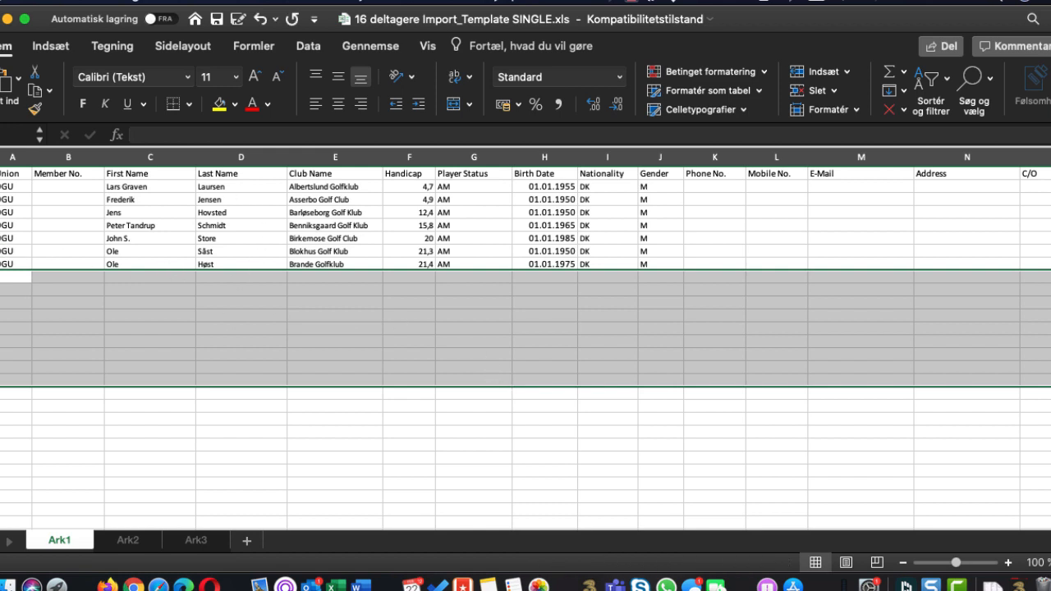
left_click_drag(2, 239, 2, 277)
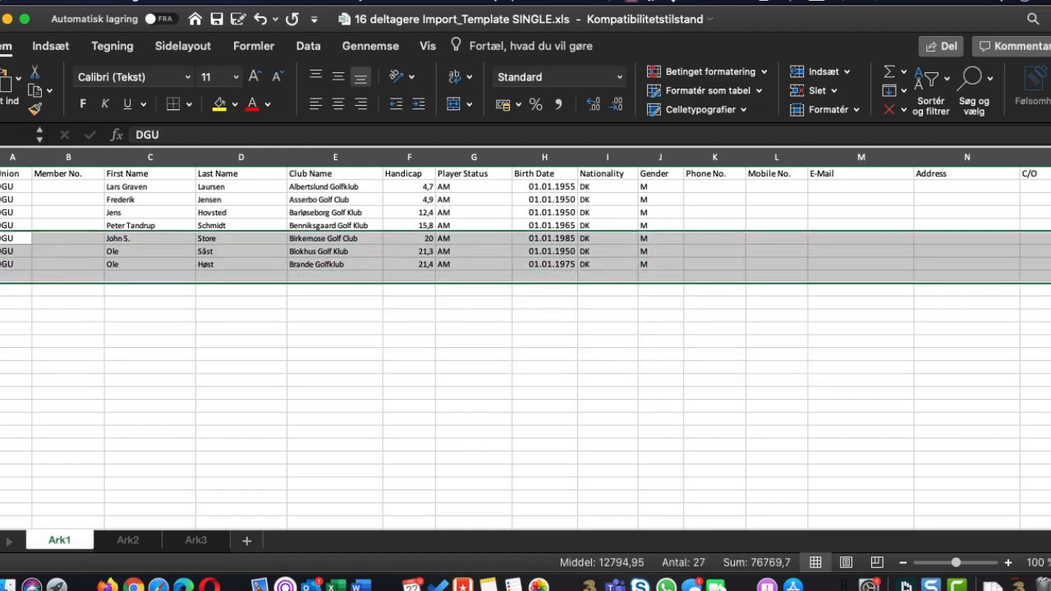
key("Delete")
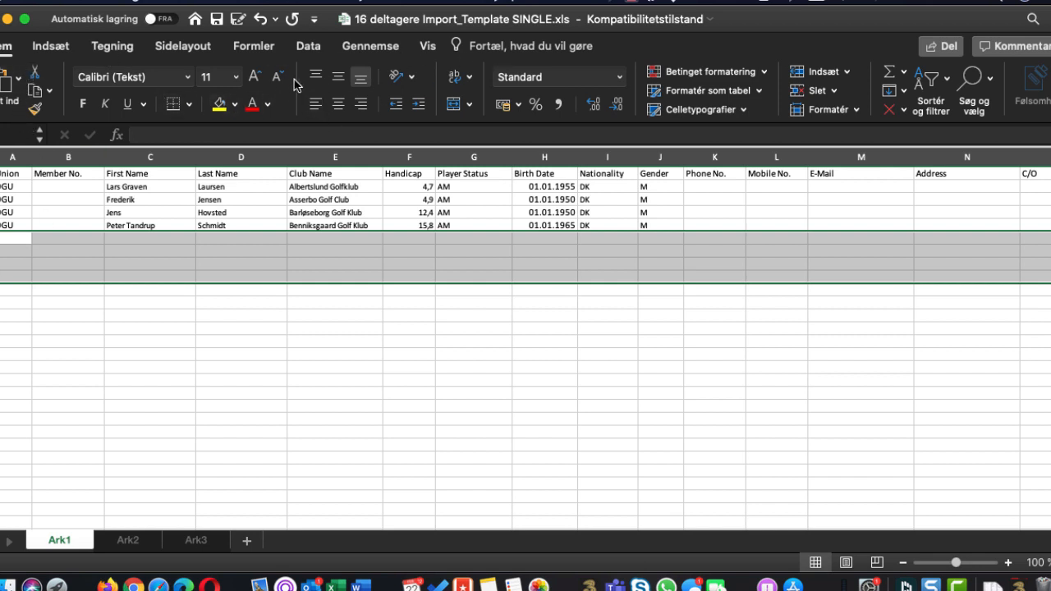
left_click(217, 19)
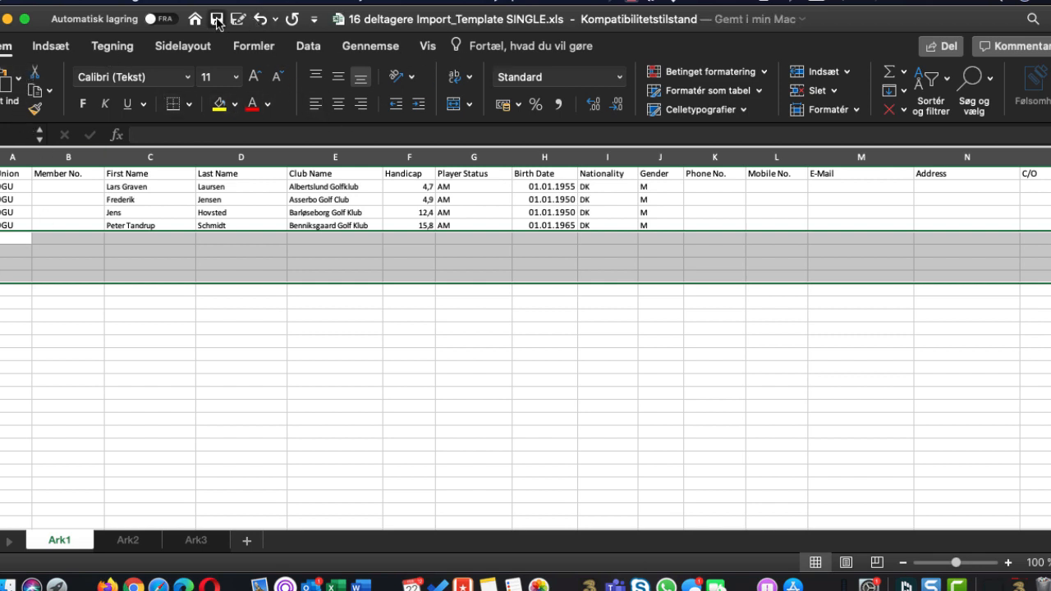
Switch back to Firefox, close the instructions and load 16 deltagere Import_Template SINGLE.xls from Downloads for validation
key("super+Tab")
key("super+Tab")
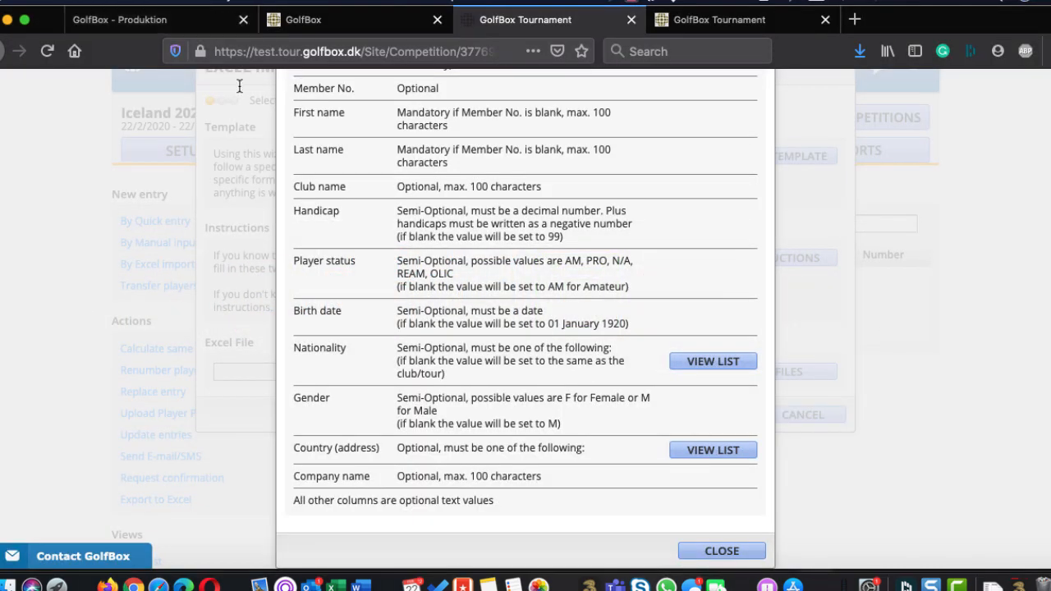
left_click(722, 551)
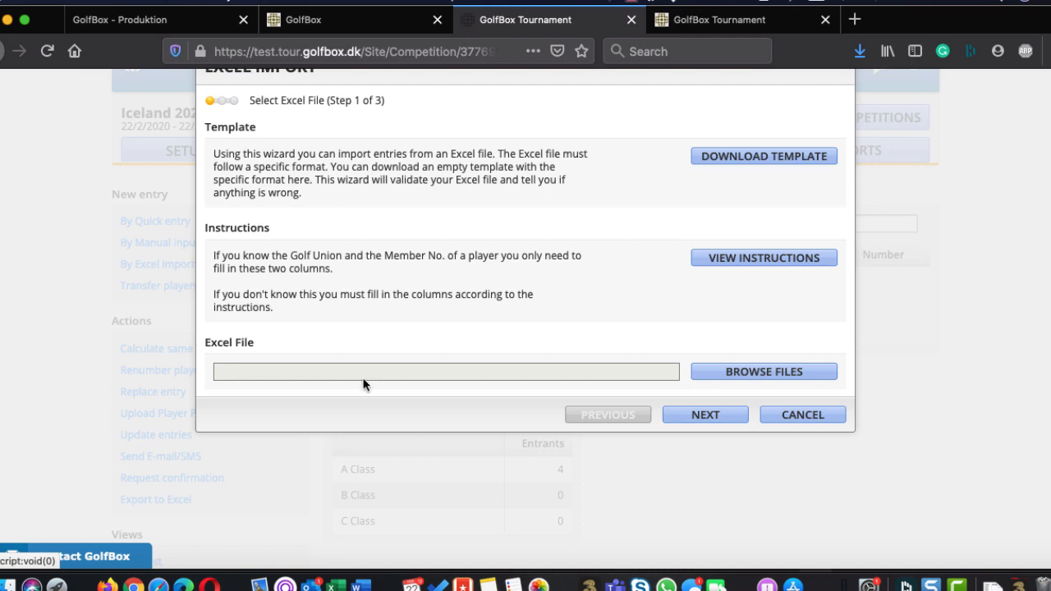
left_click(708, 378)
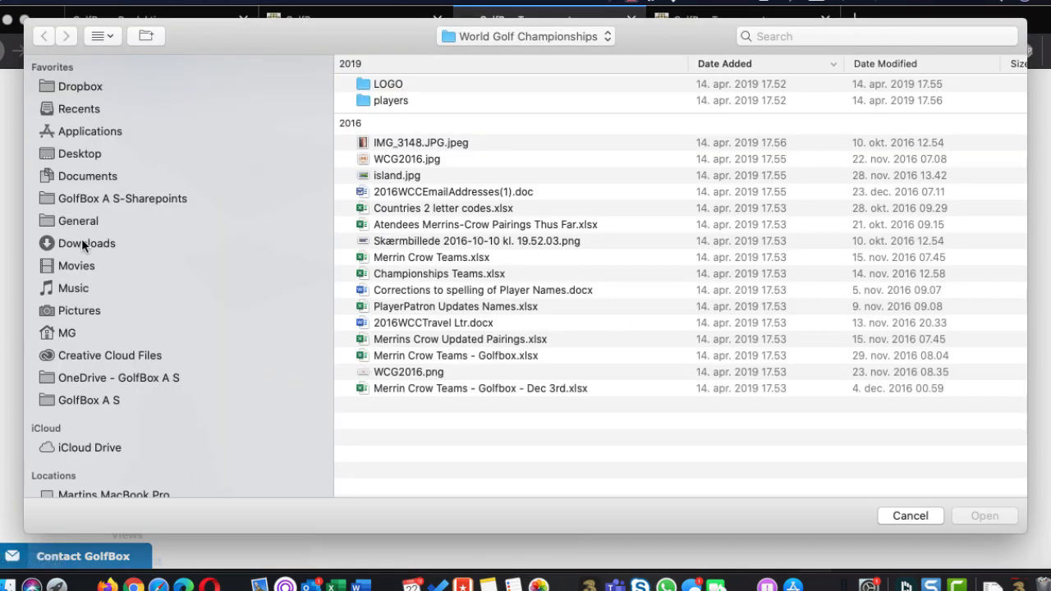
left_click(84, 245)
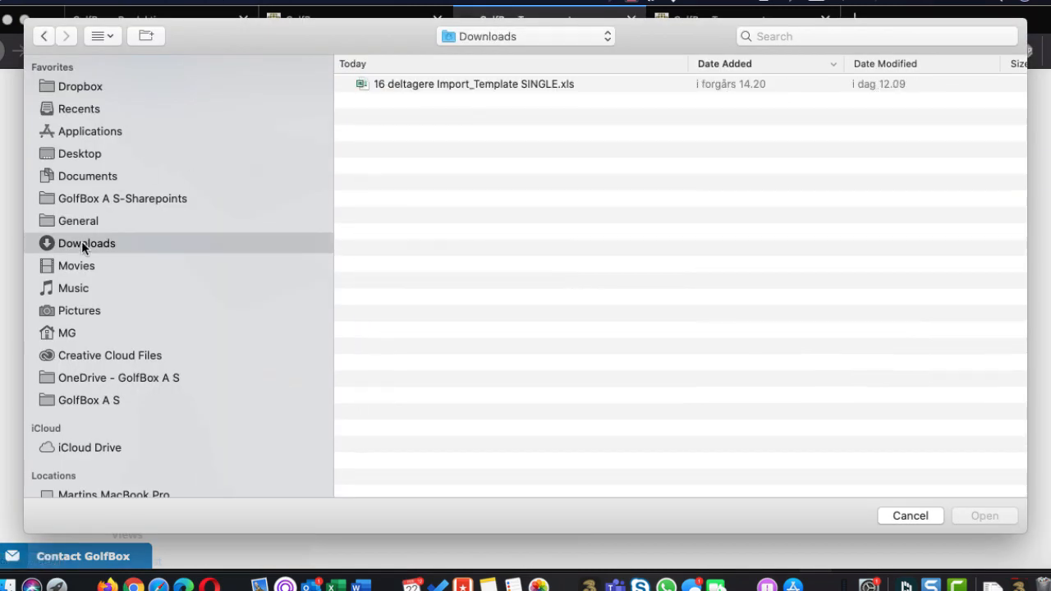
left_click(454, 86)
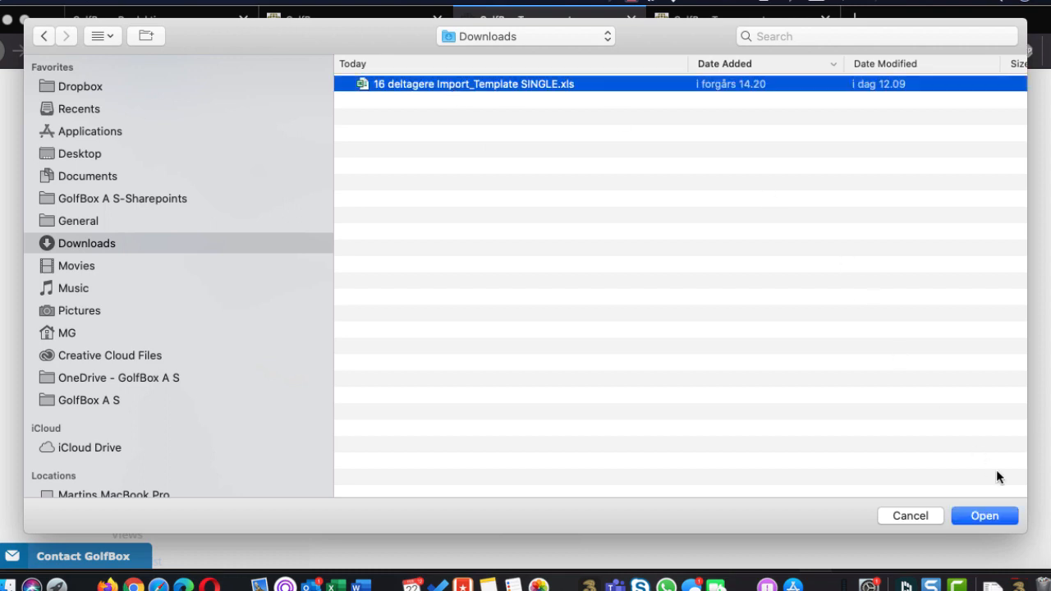
left_click(989, 516)
left_click(705, 415)
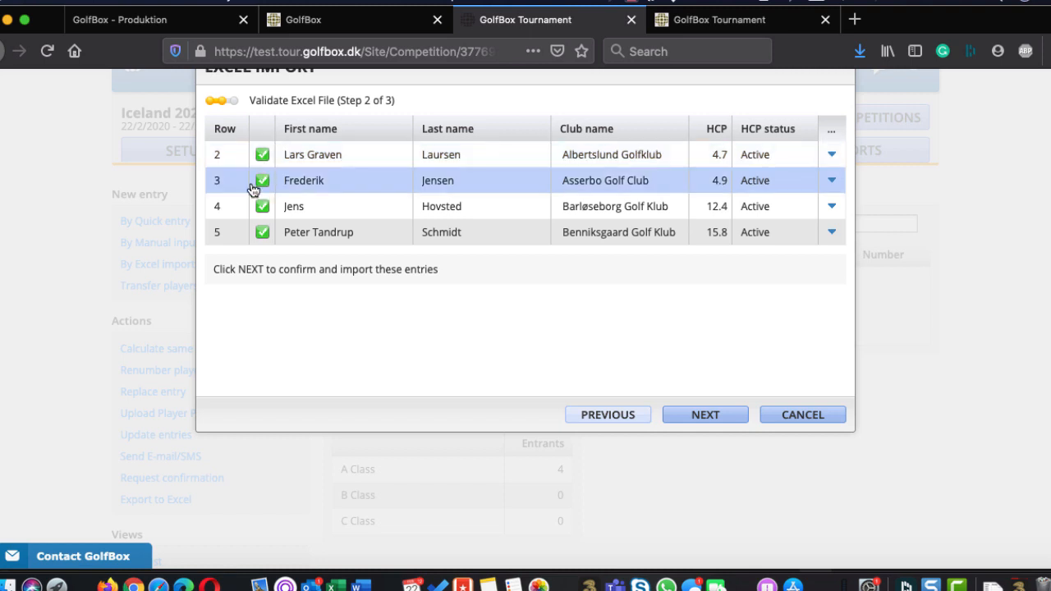
Confirm the validated rows, run the import of the four entries and finish the wizard
left_click(706, 421)
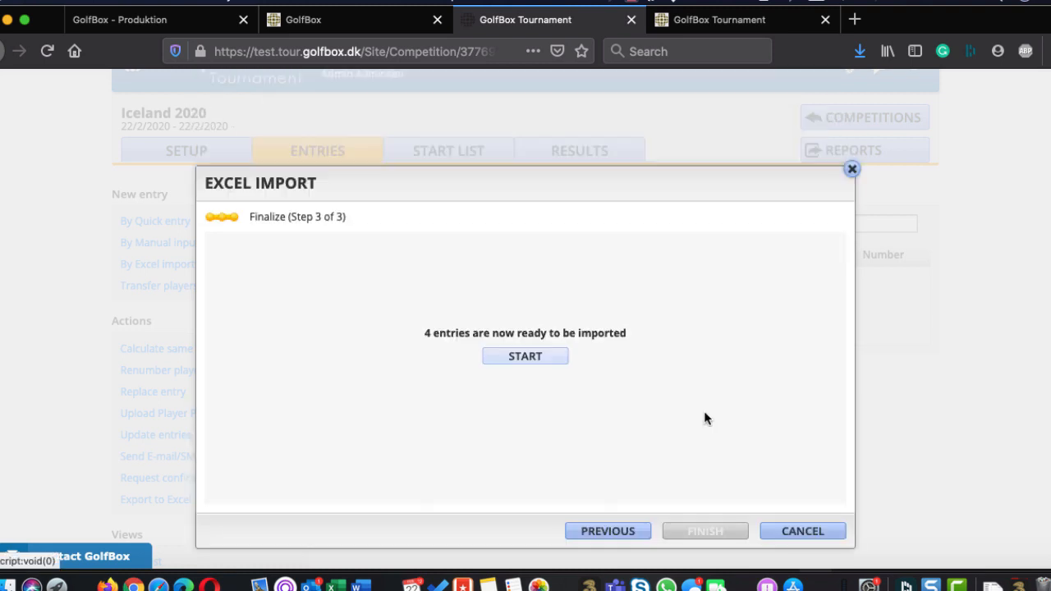
left_click(532, 356)
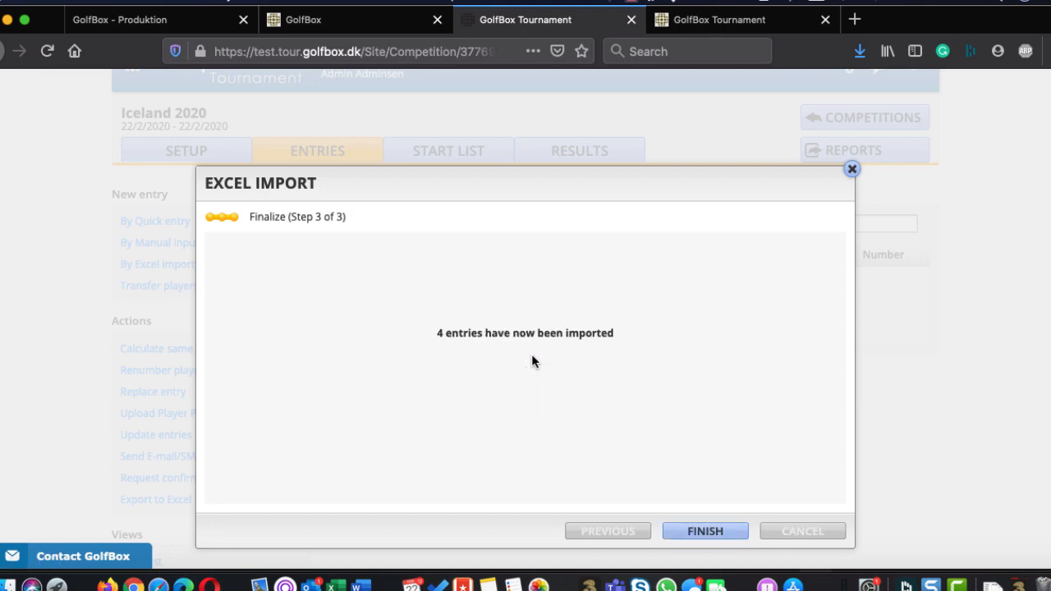
left_click(705, 531)
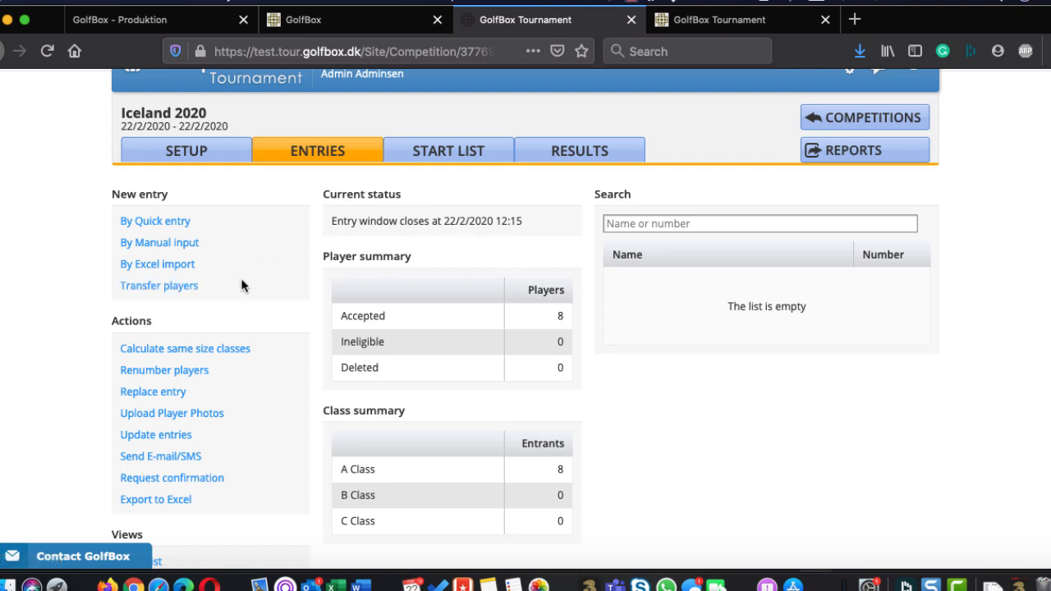
List the players of all classes available for transfer from the 2020 competition Test tournament with payment, then cancel the transfer
left_click(172, 287)
left_click(441, 254)
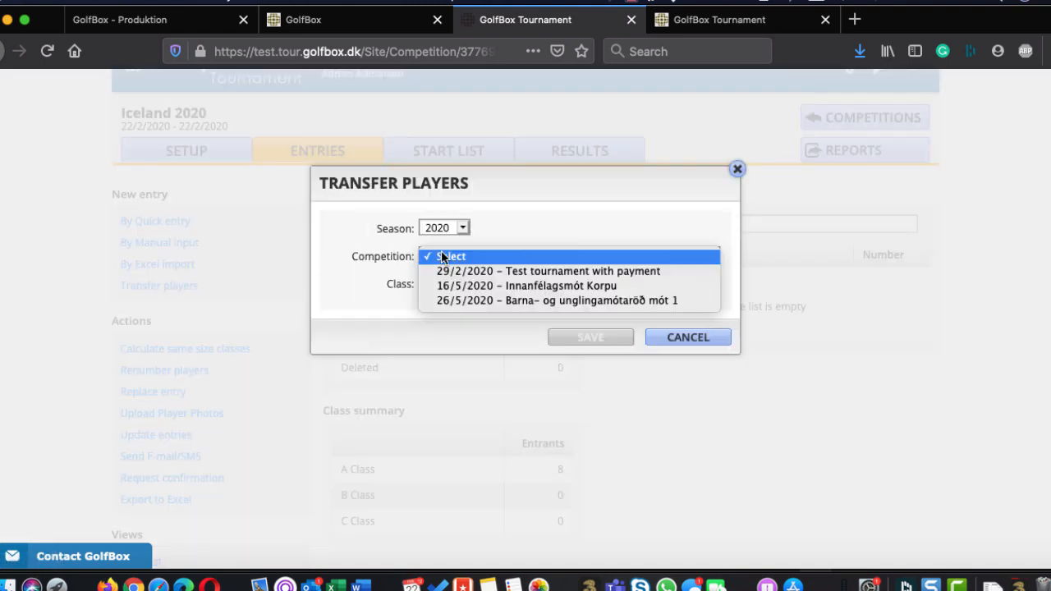
left_click(559, 271)
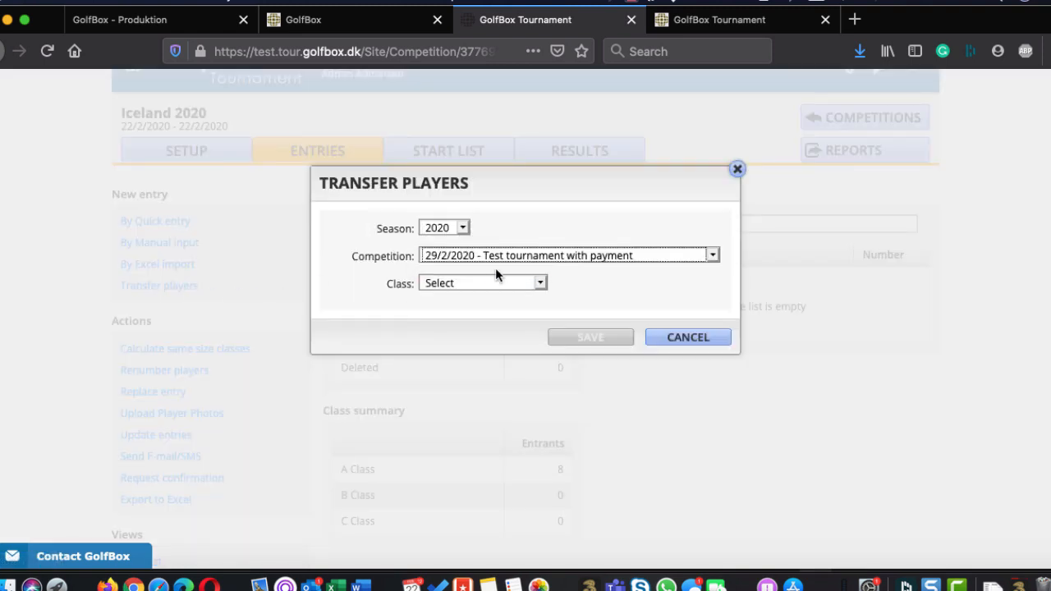
left_click(483, 283)
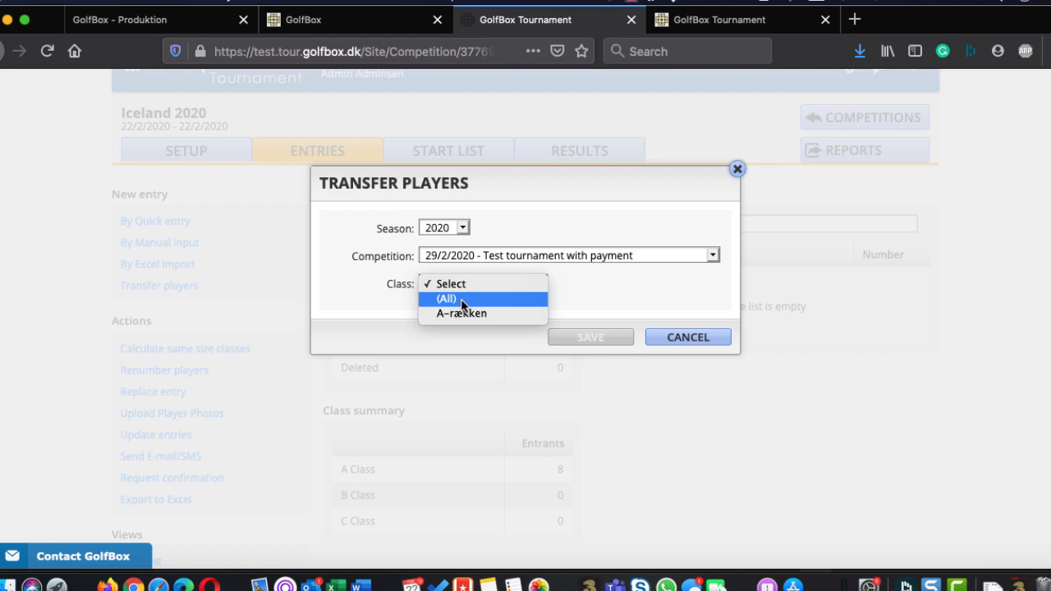
left_click(462, 299)
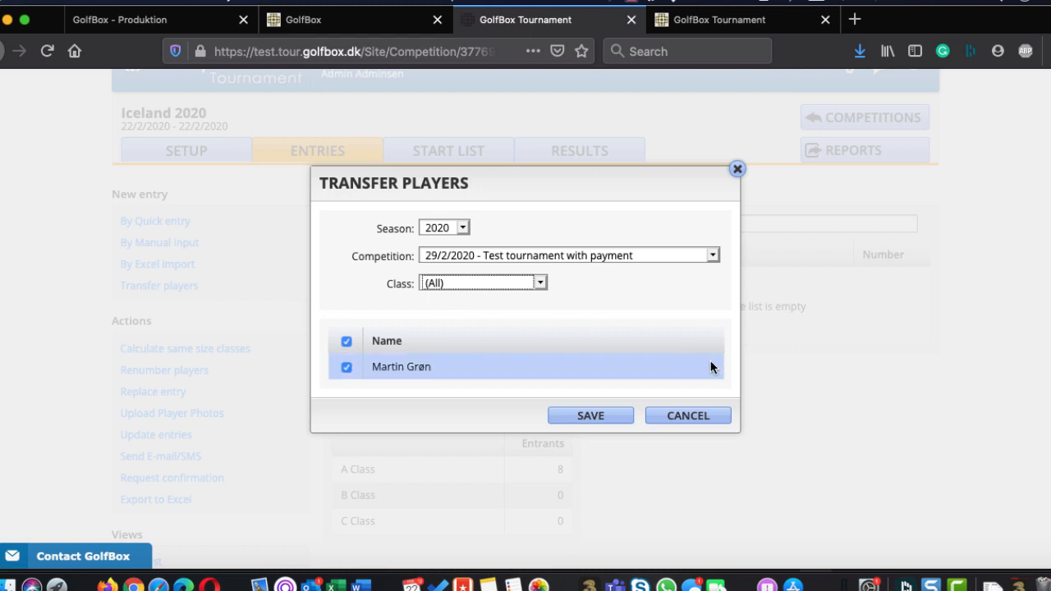
left_click(679, 417)
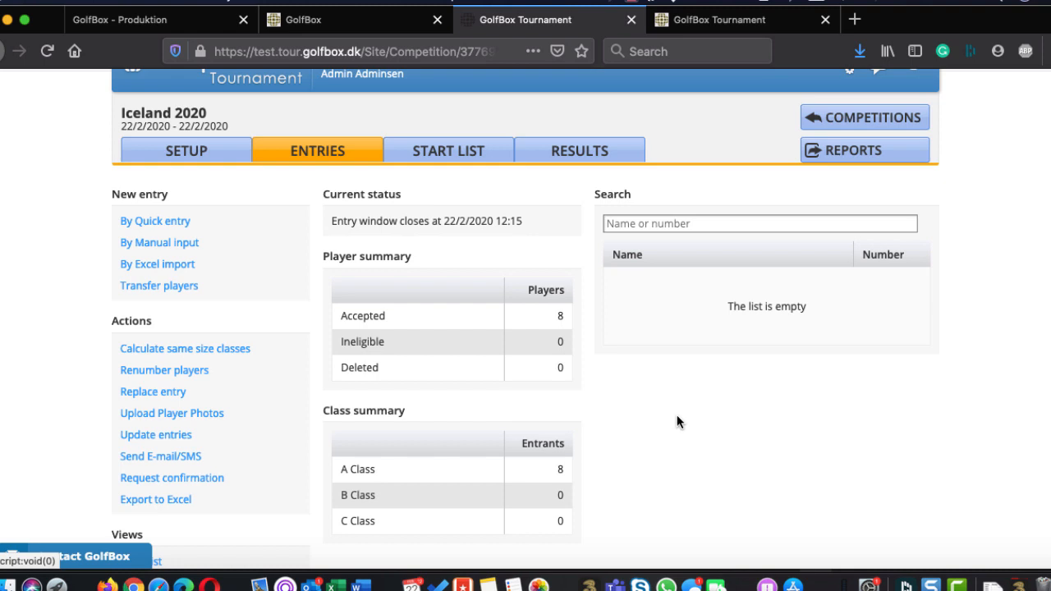
key("XF86AudioMute")
key("XF86AudioMute")
key("XF86AudioMute")
scroll(727, 430, "up", 1)
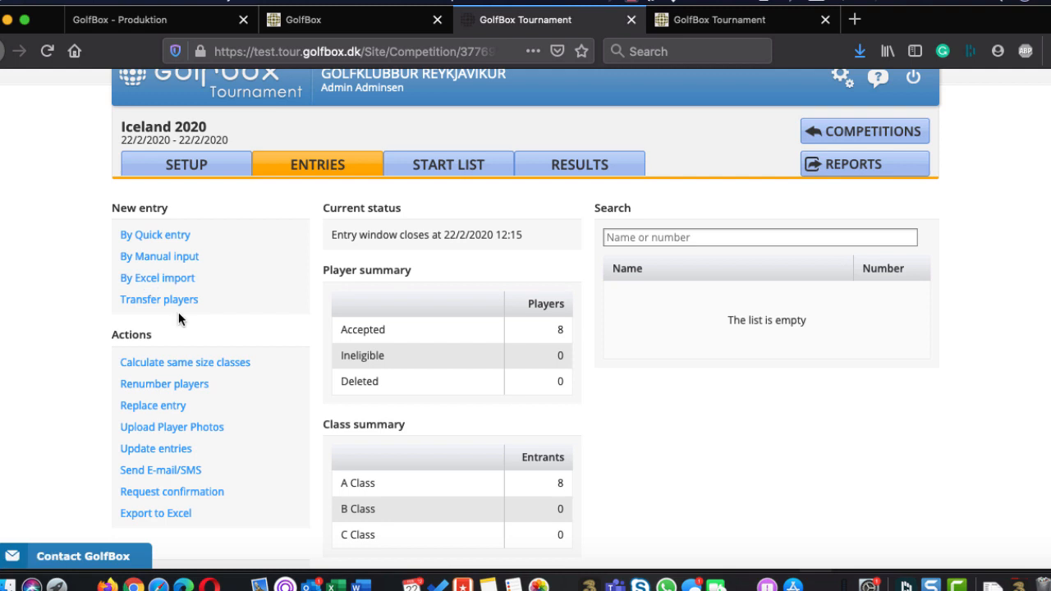
scroll(178, 313, "down", 5)
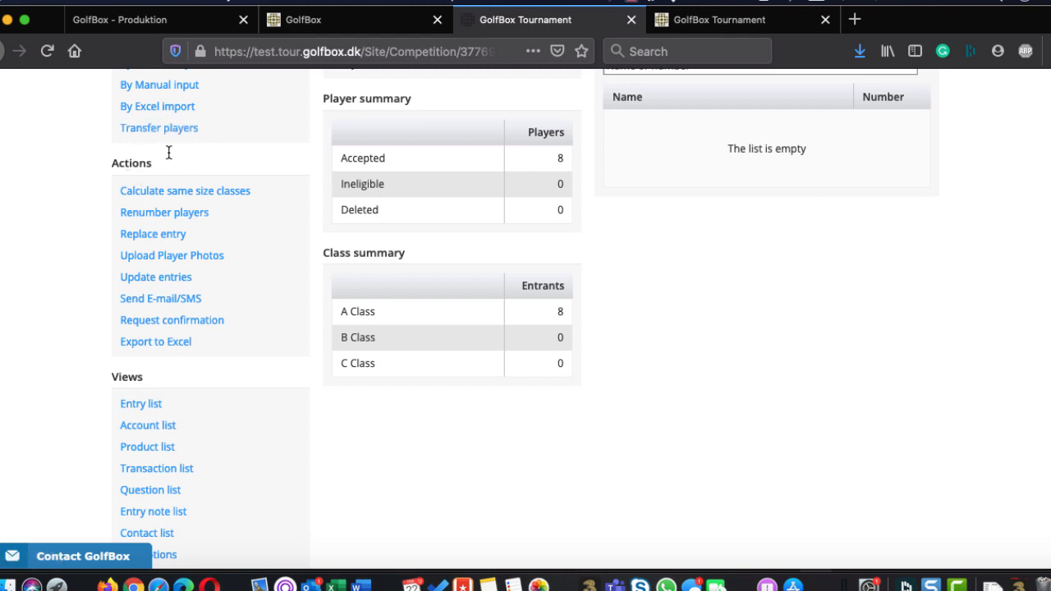
left_click(157, 193)
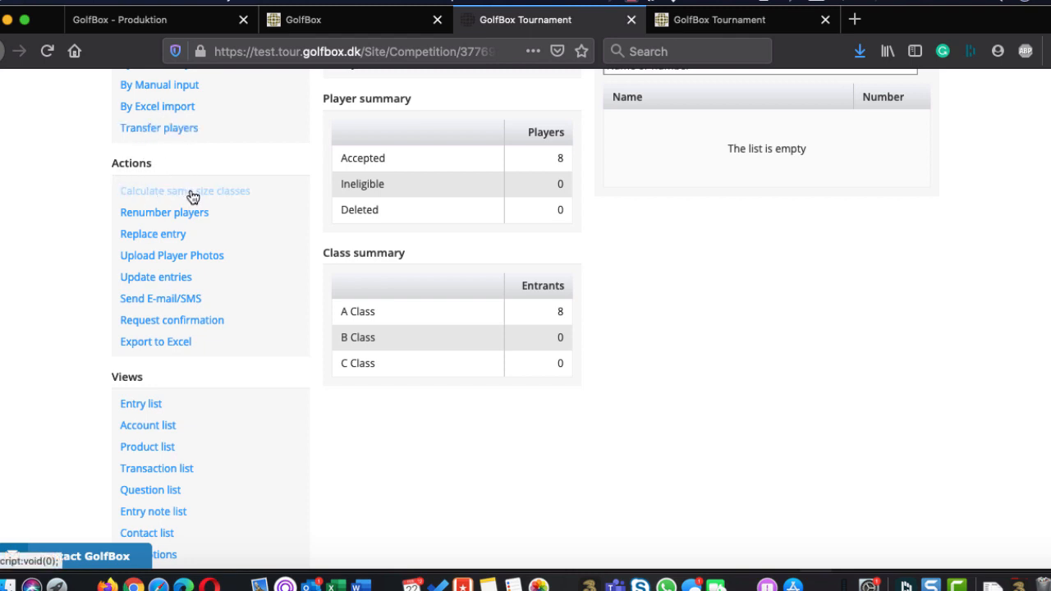
Search Golfsamband Íslands members by first name in Quick Entry, add the first match to A Class and save the entry
scroll(191, 198, "up", 4)
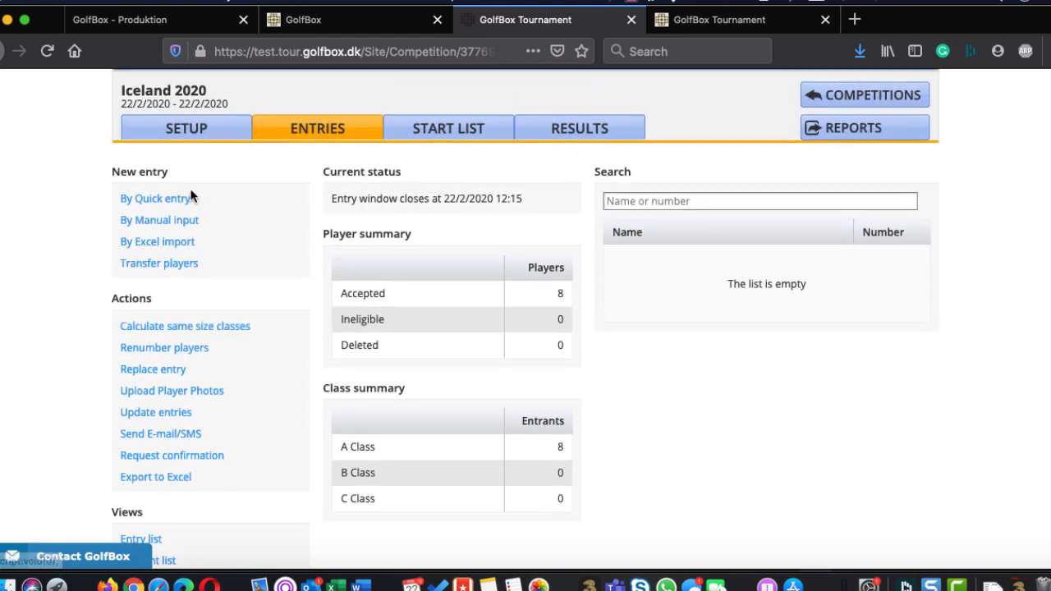
left_click(149, 205)
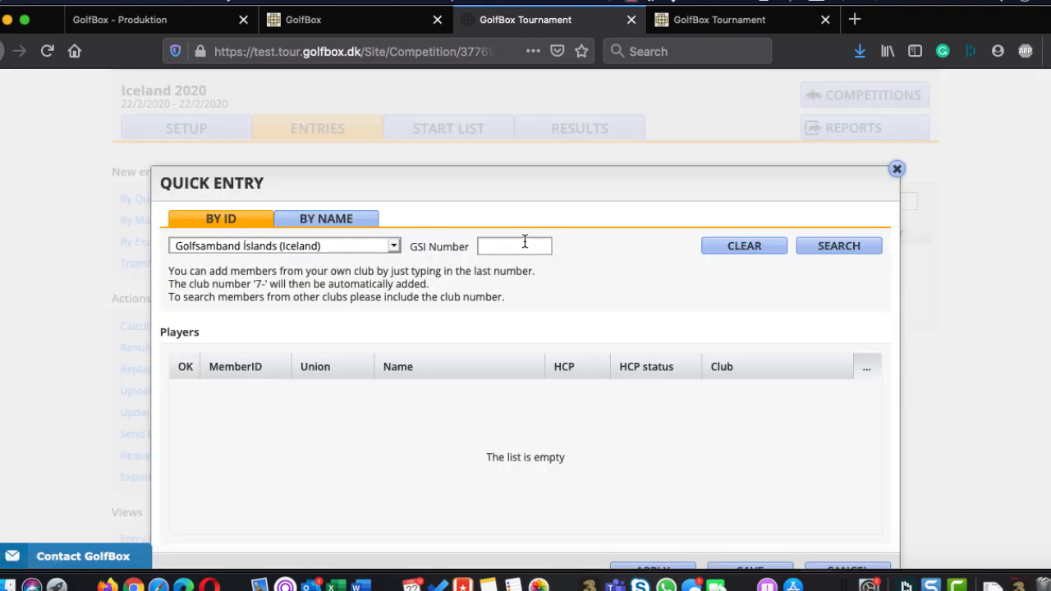
left_click(369, 220)
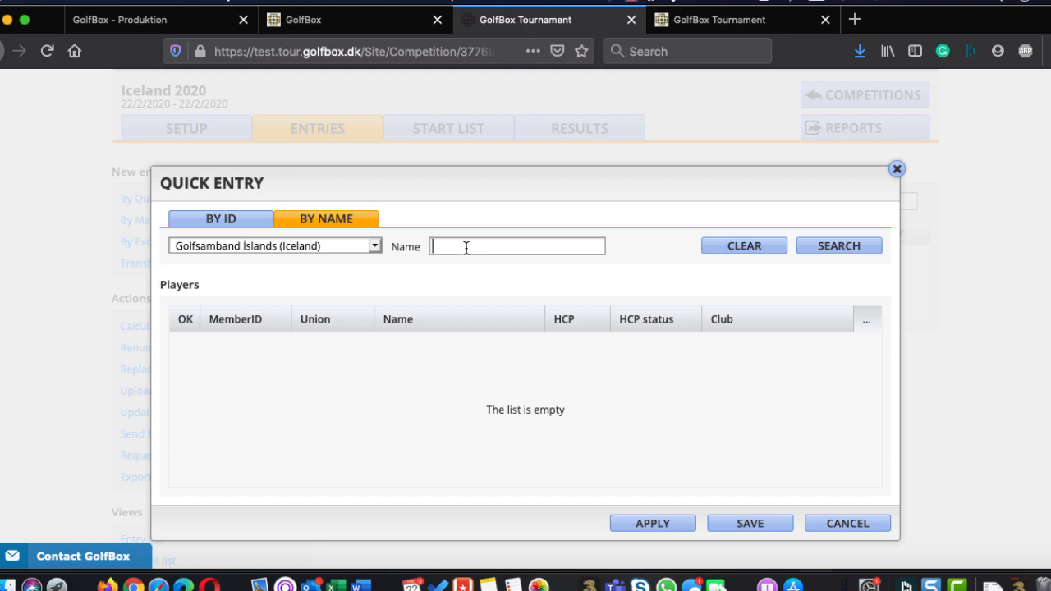
type("Harpa")
key("Return")
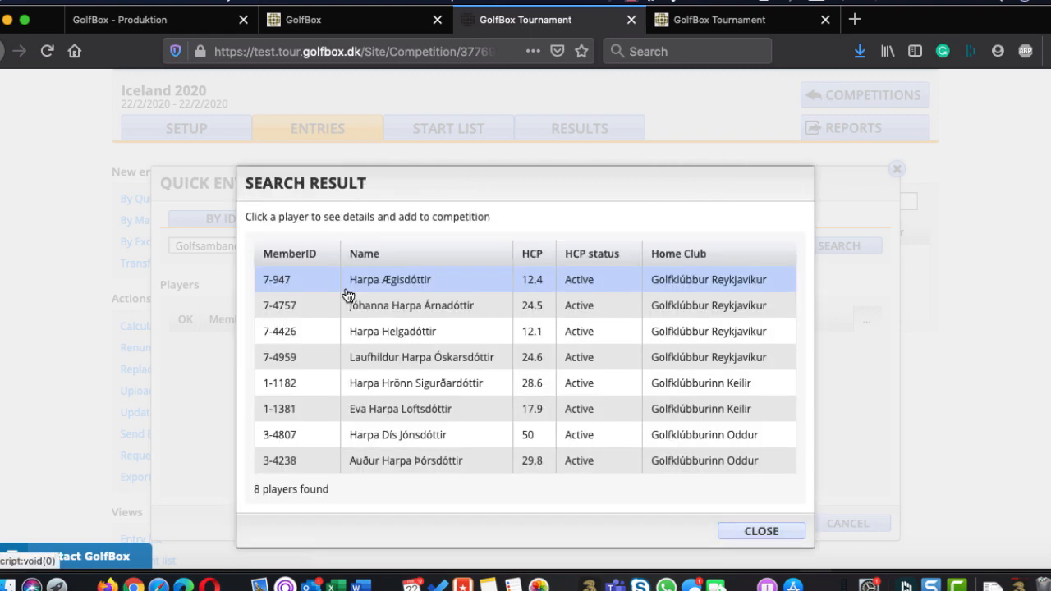
left_click(403, 280)
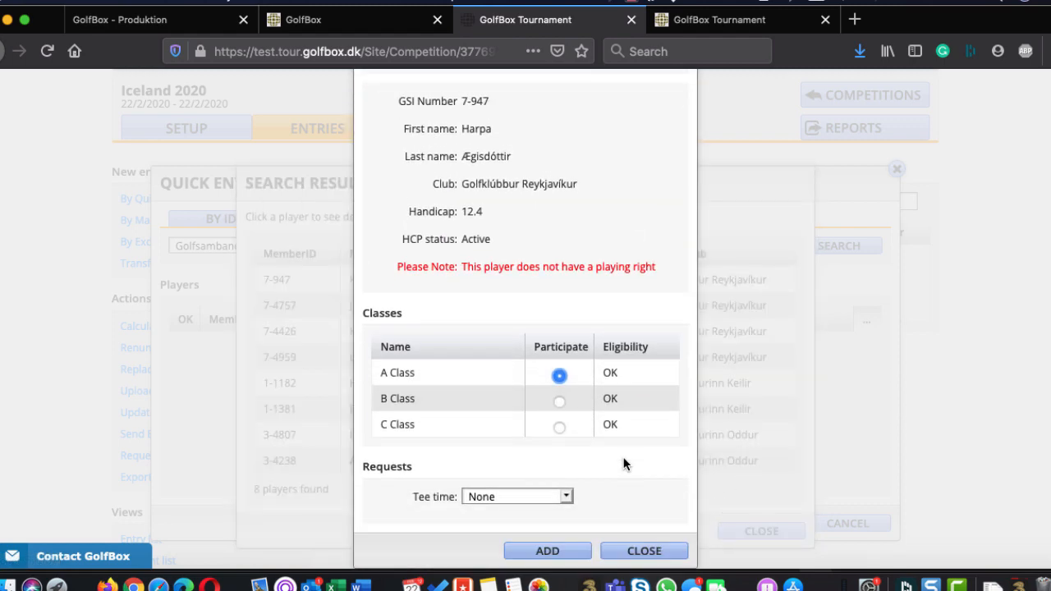
left_click(563, 552)
left_click(736, 517)
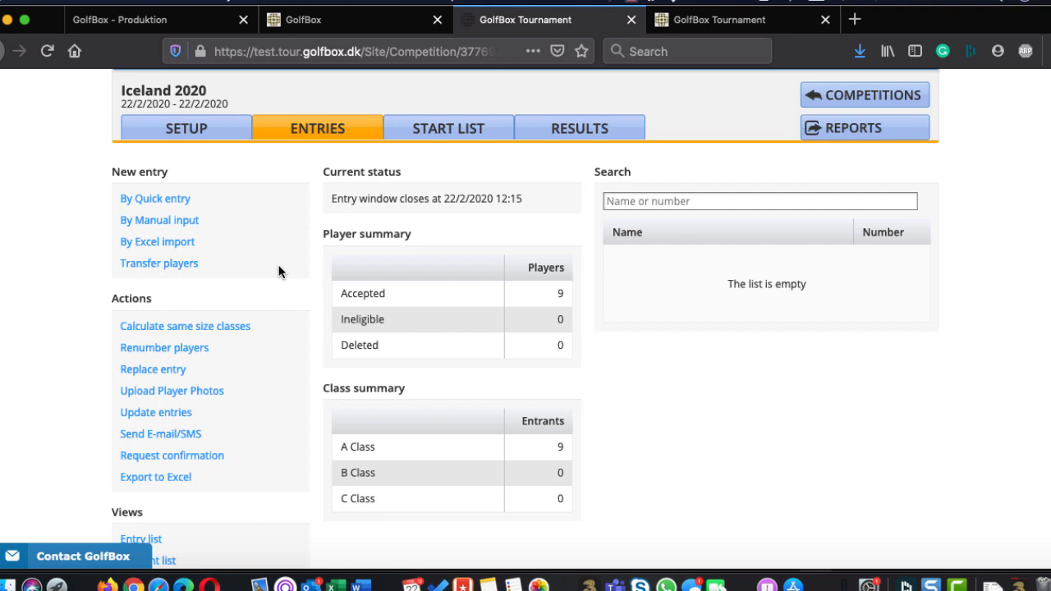
Calculate the same size HCP classes and check the resulting handicap limits in the competition's class setup
left_click(170, 329)
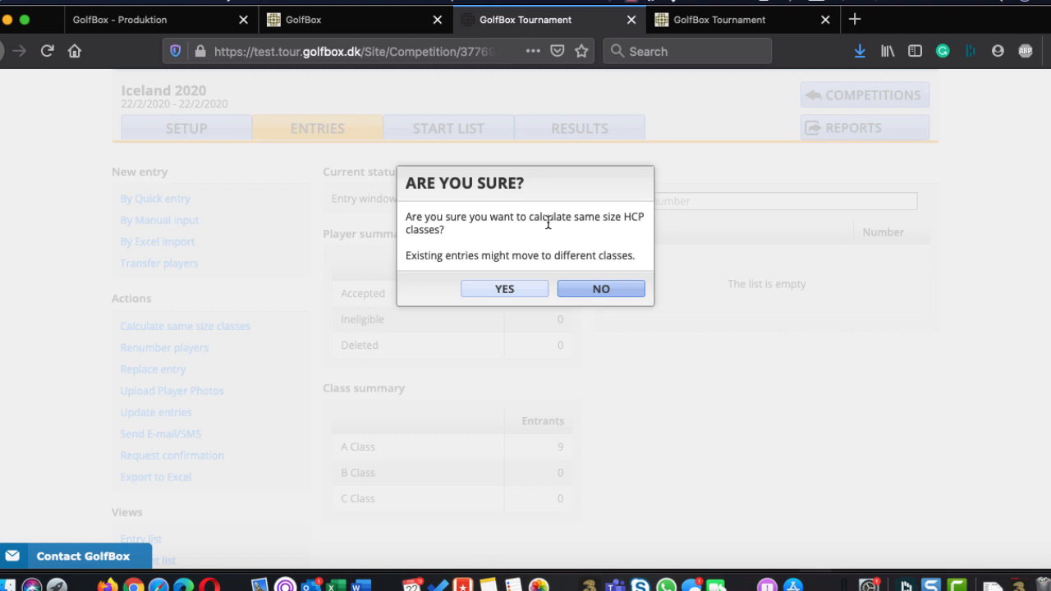
left_click(501, 290)
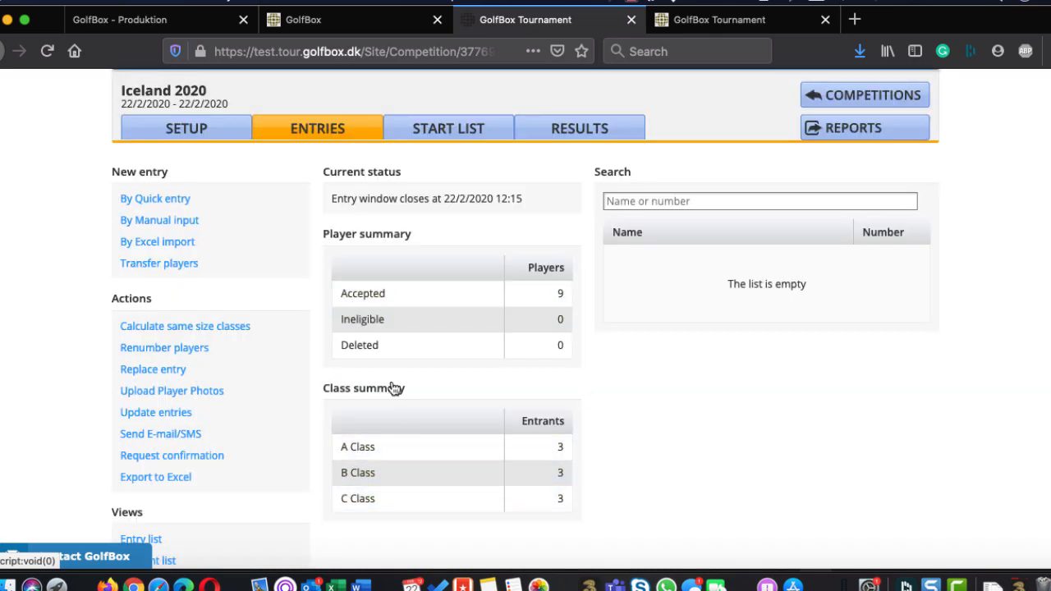
left_click(190, 129)
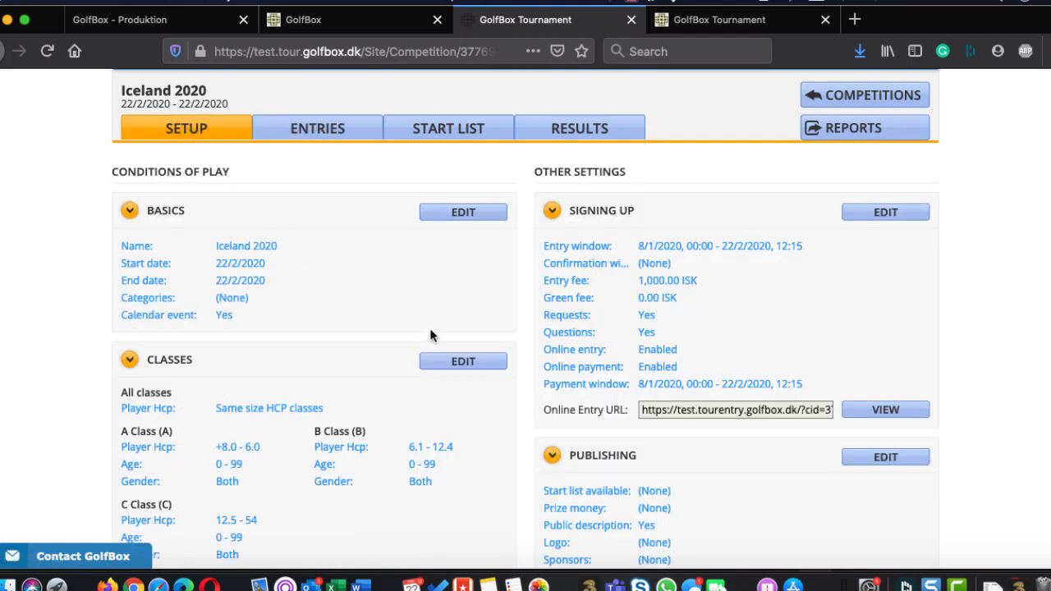
left_click(446, 360)
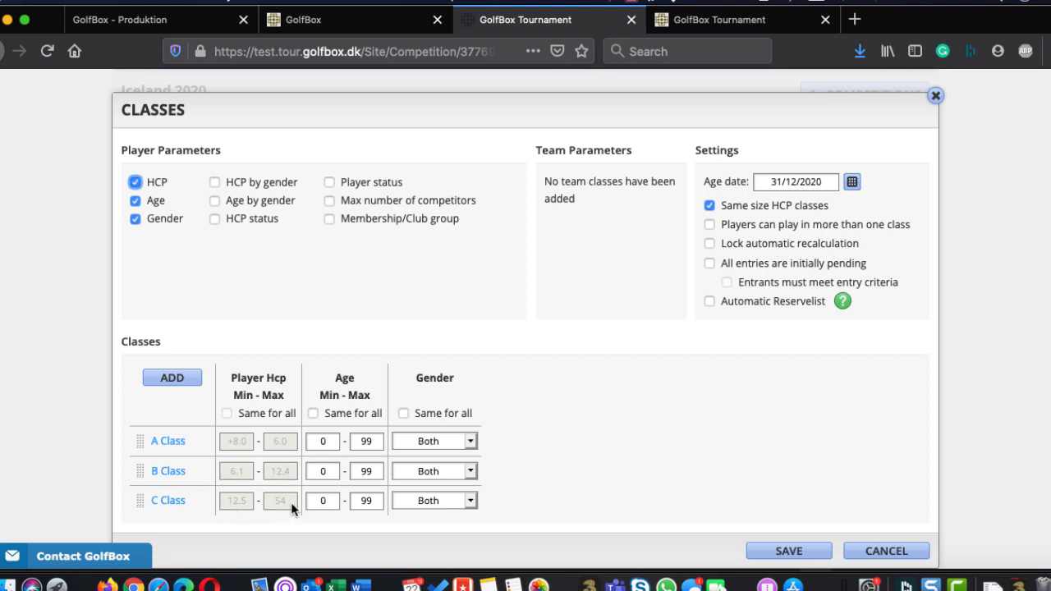
left_click(902, 554)
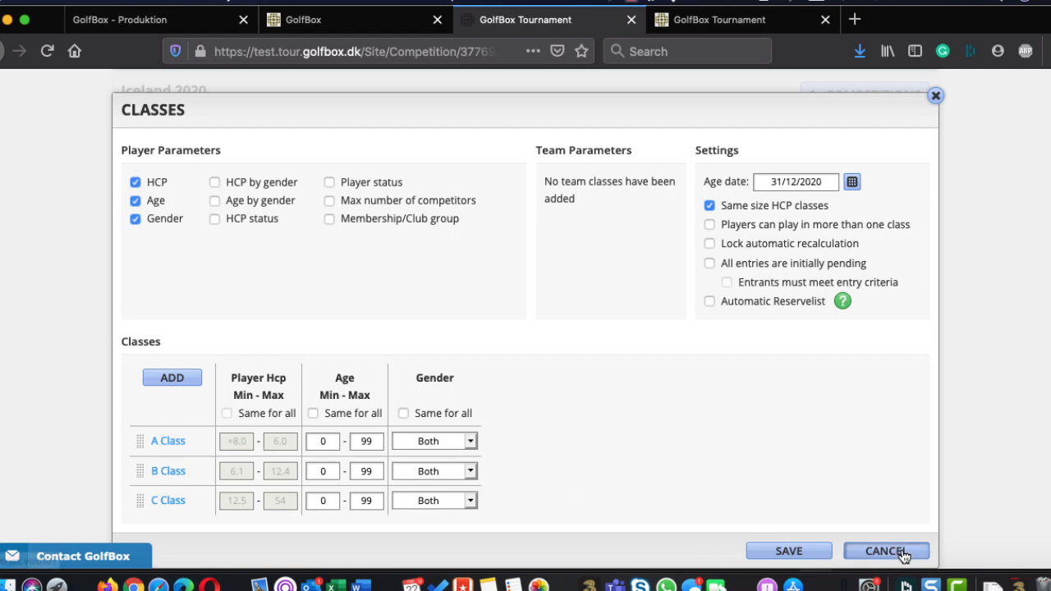
Return to the entries, copy the players' profile pictures from GolfBox into the player photos and save them
left_click(323, 129)
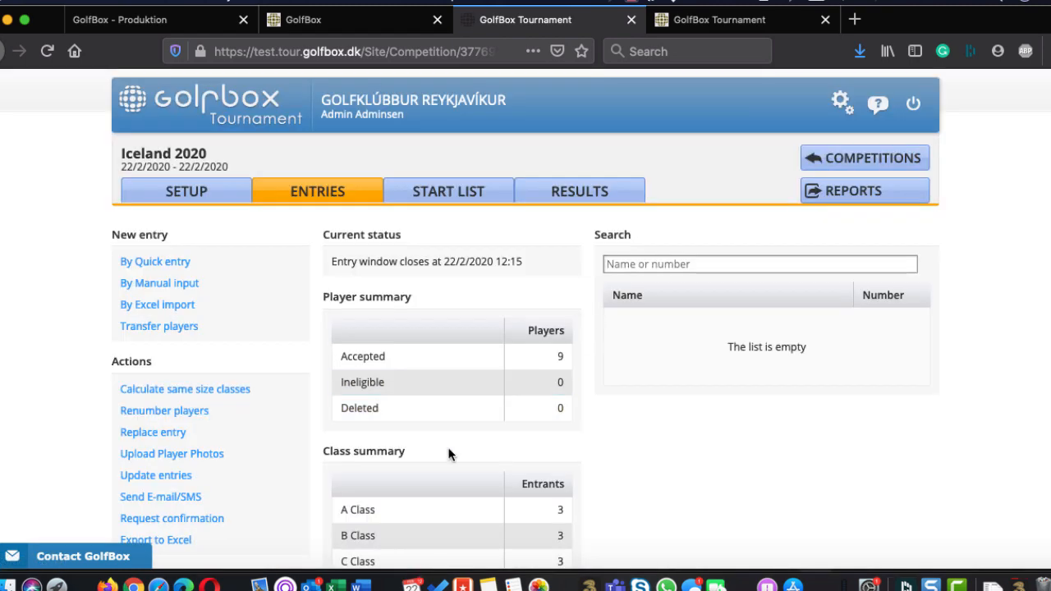
scroll(448, 452, "down", 4)
scroll(449, 454, "down", 2)
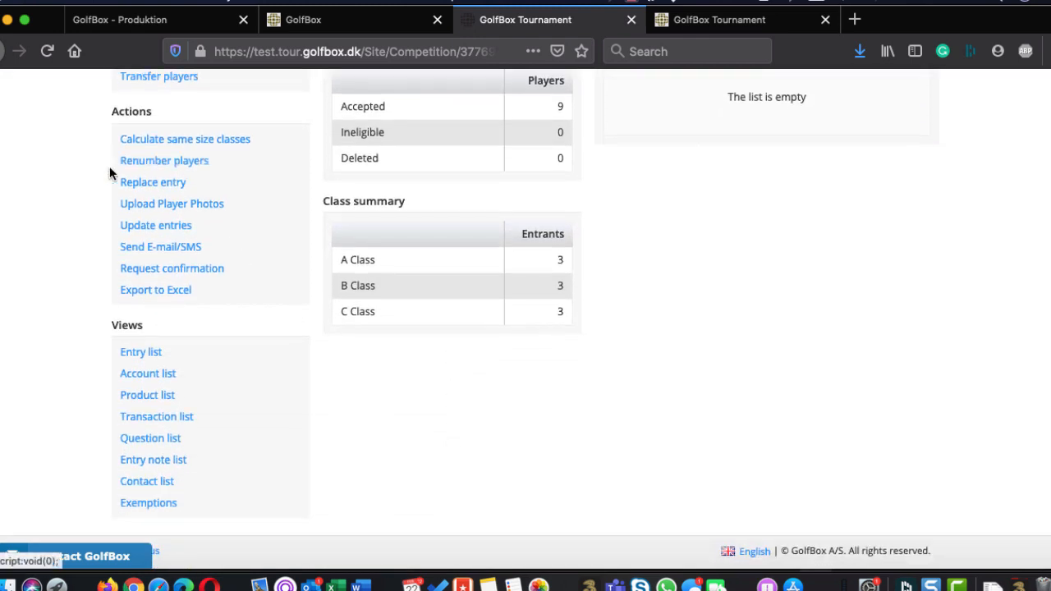
left_click(172, 187)
left_click(172, 204)
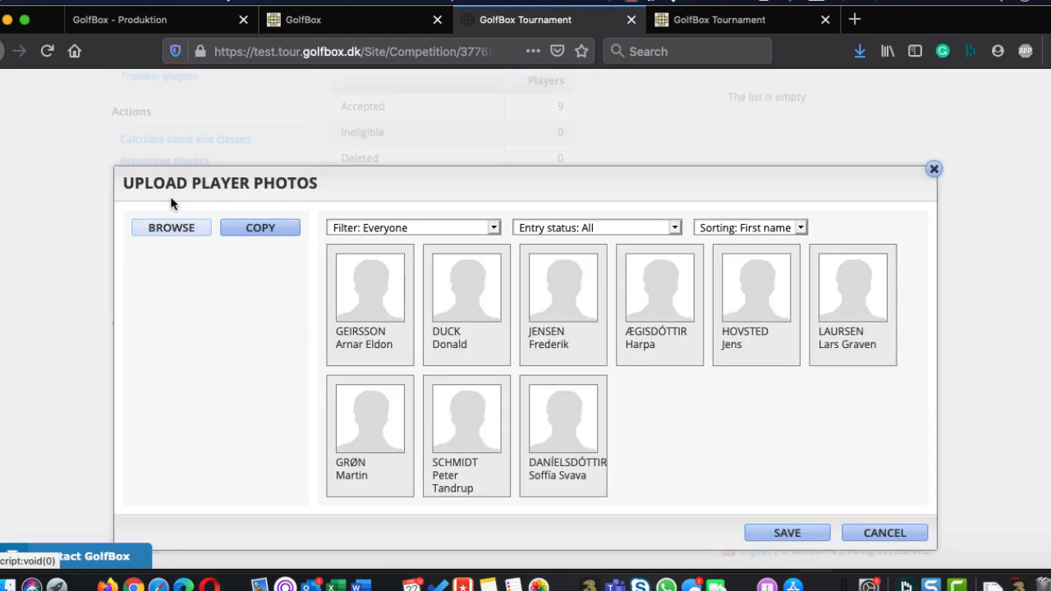
left_click(261, 228)
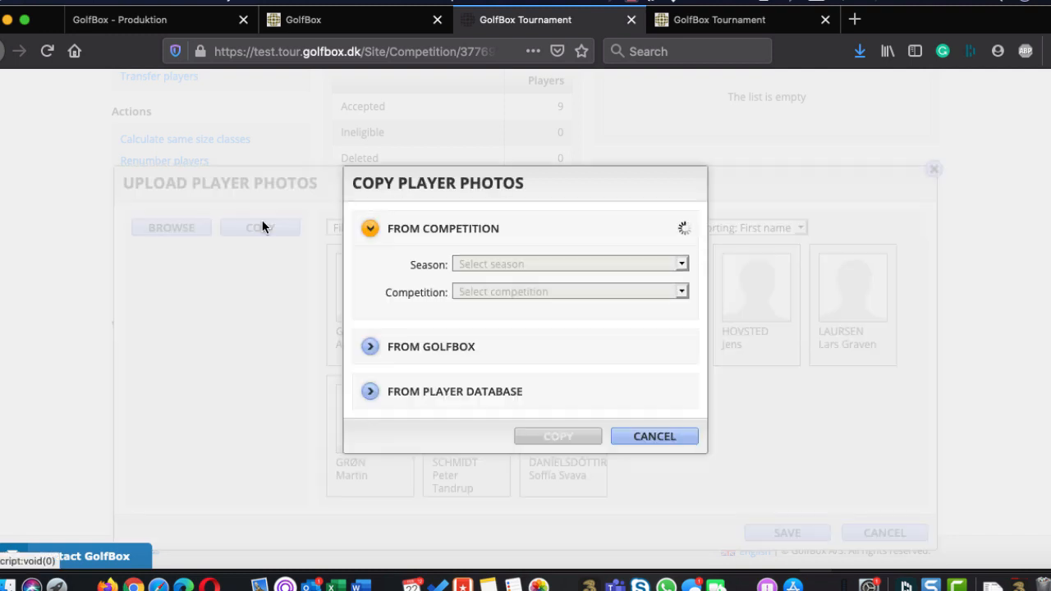
left_click(371, 345)
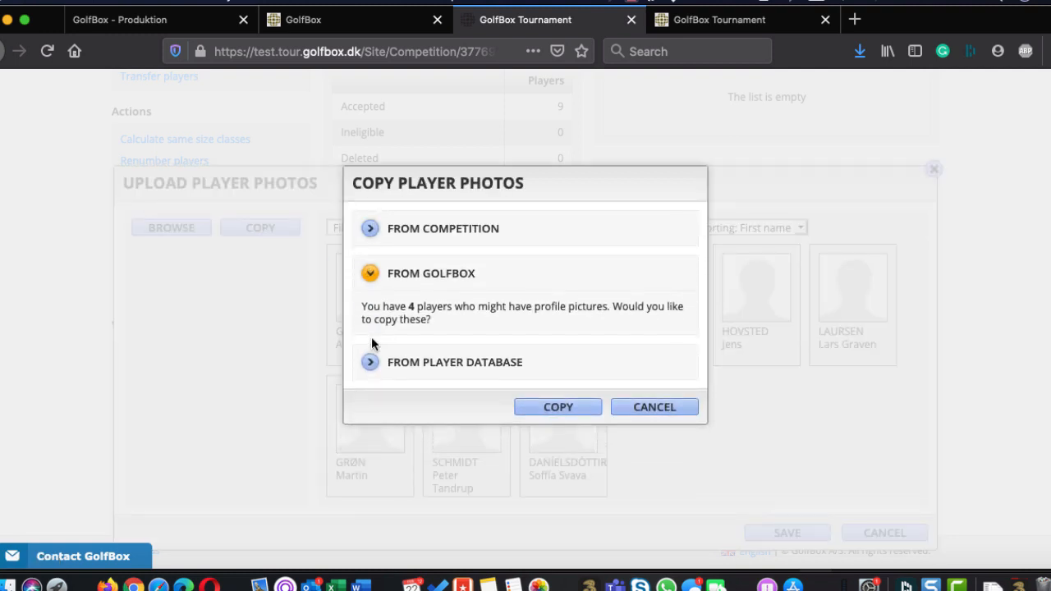
left_click(566, 408)
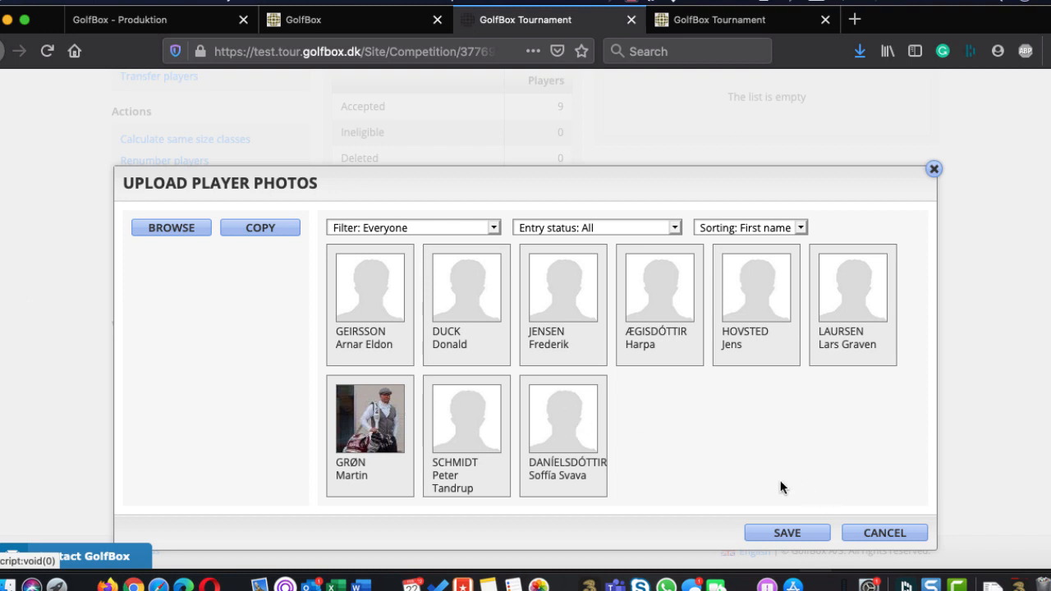
left_click(774, 534)
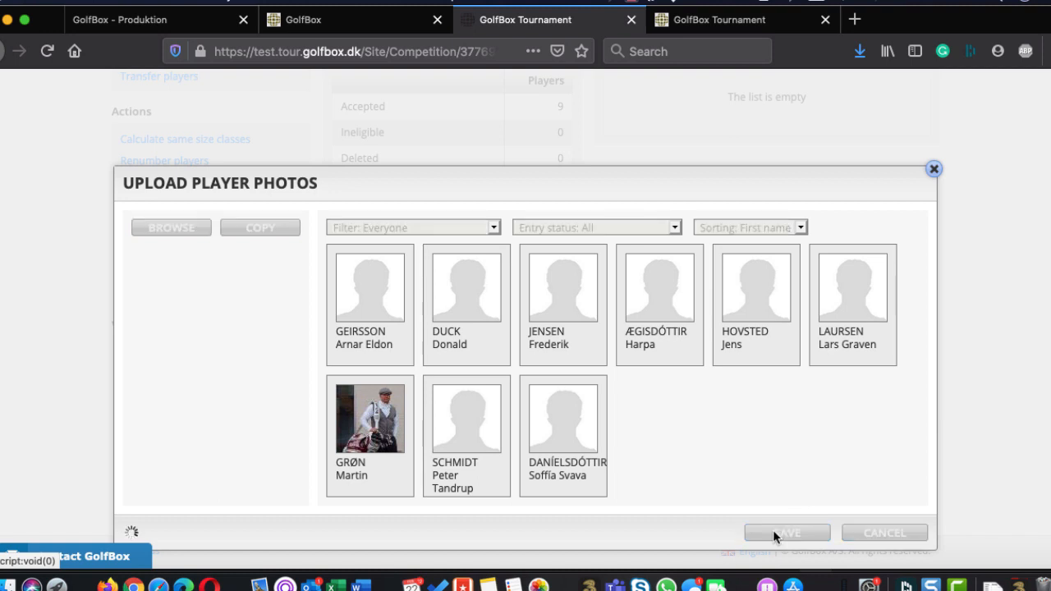
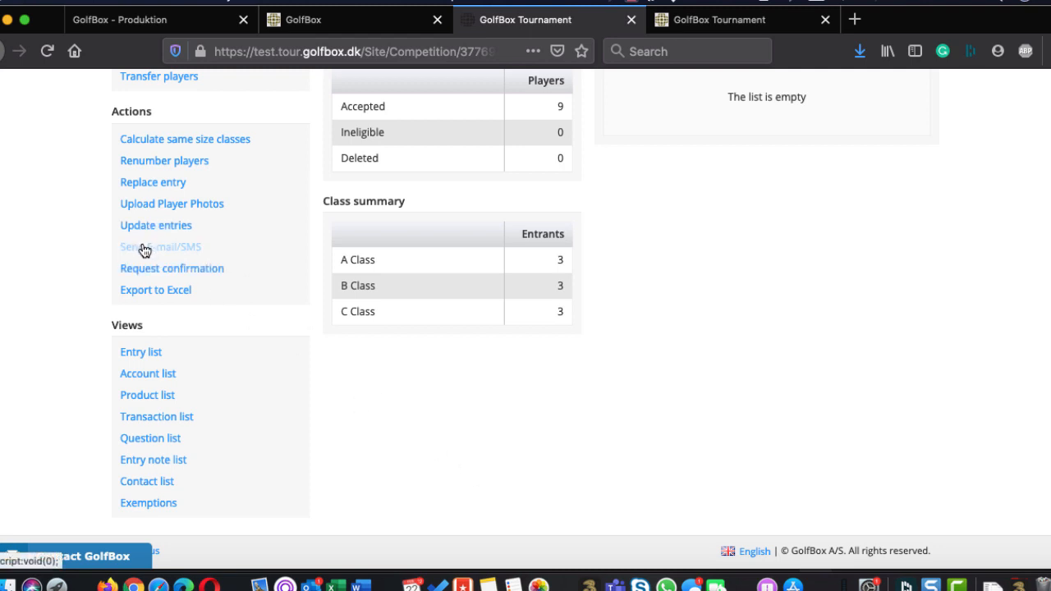
Compose an e-mail to everyone in the competition with the subject erqqwr and the message qerqwer, and continue to the sending options
left_click(143, 247)
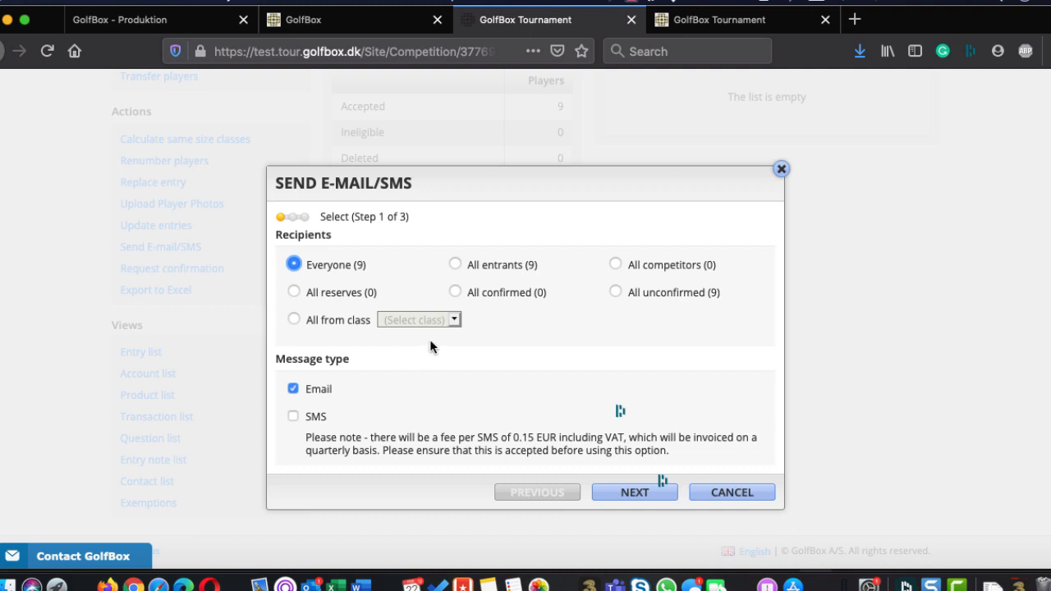
left_click(294, 417)
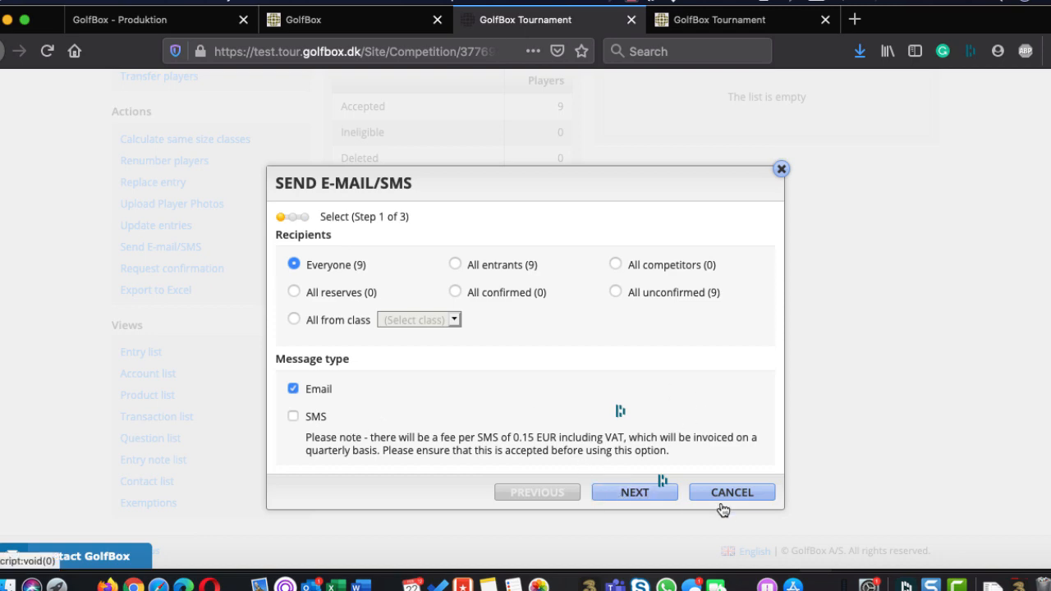
left_click(626, 495)
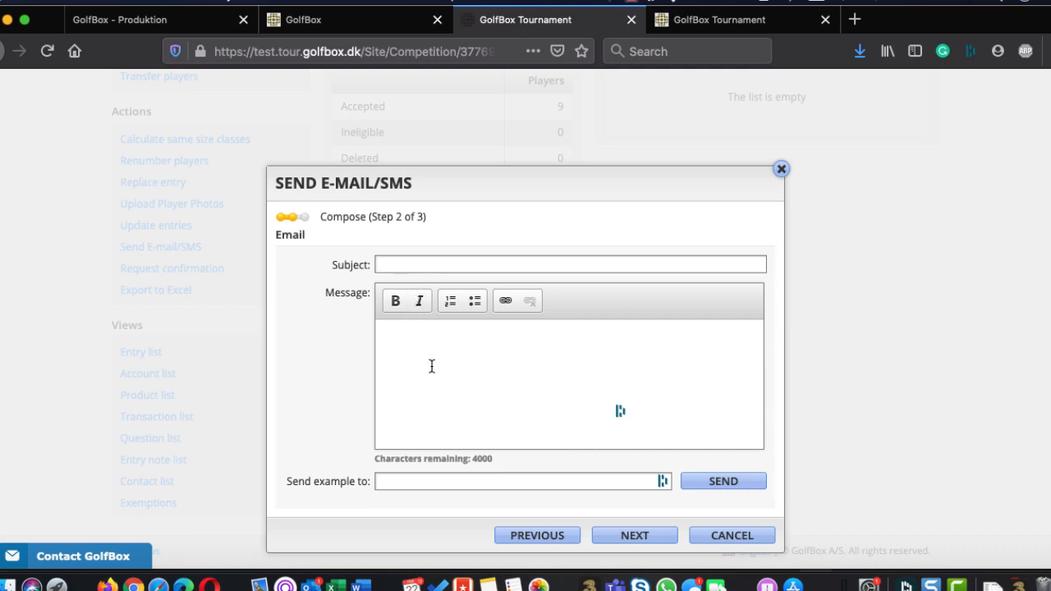
left_click(408, 481)
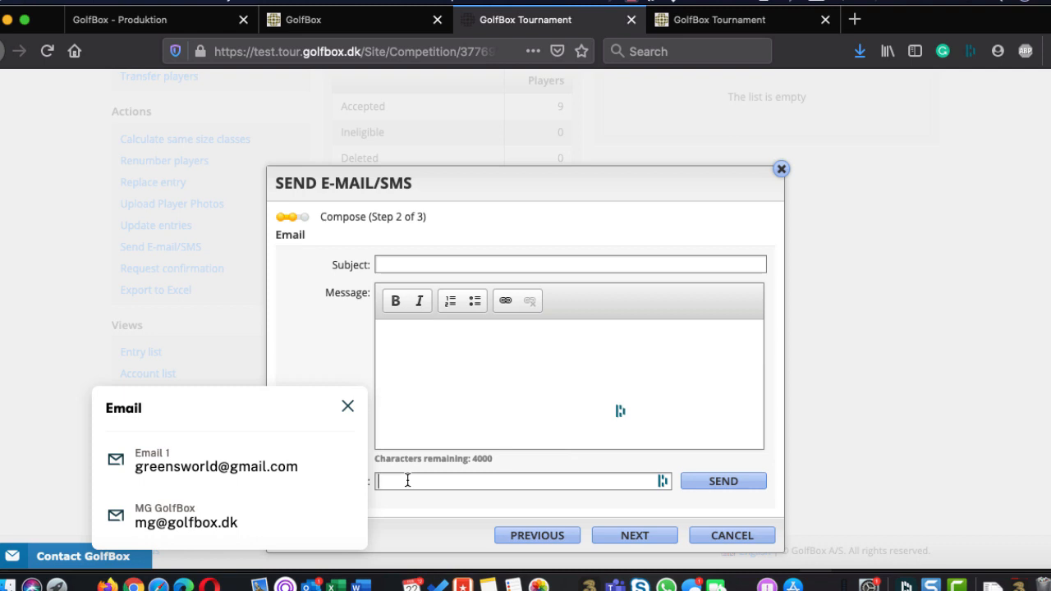
left_click(447, 506)
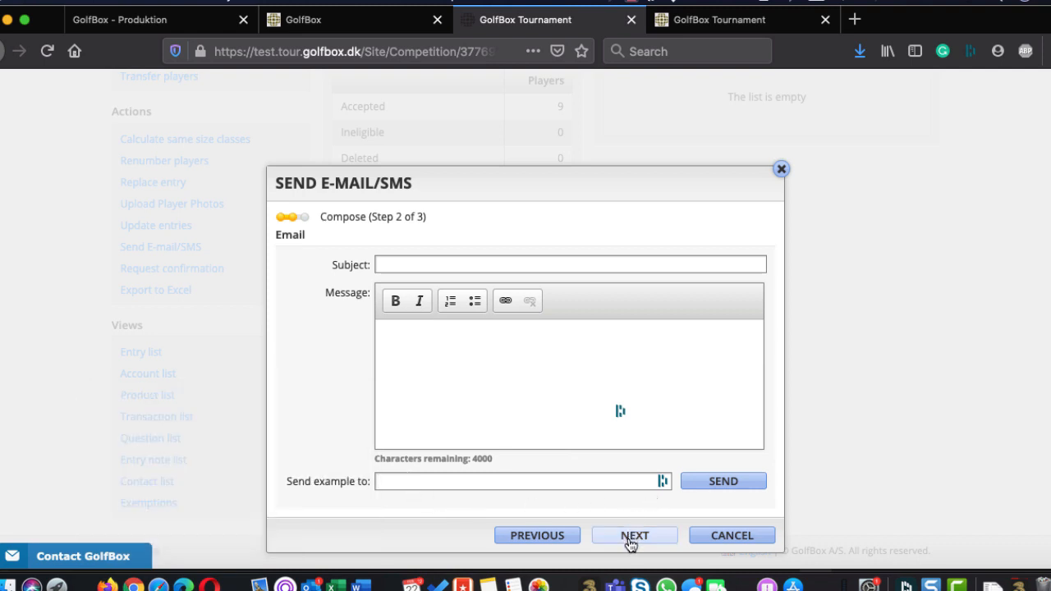
left_click(484, 263)
type("erqqwr")
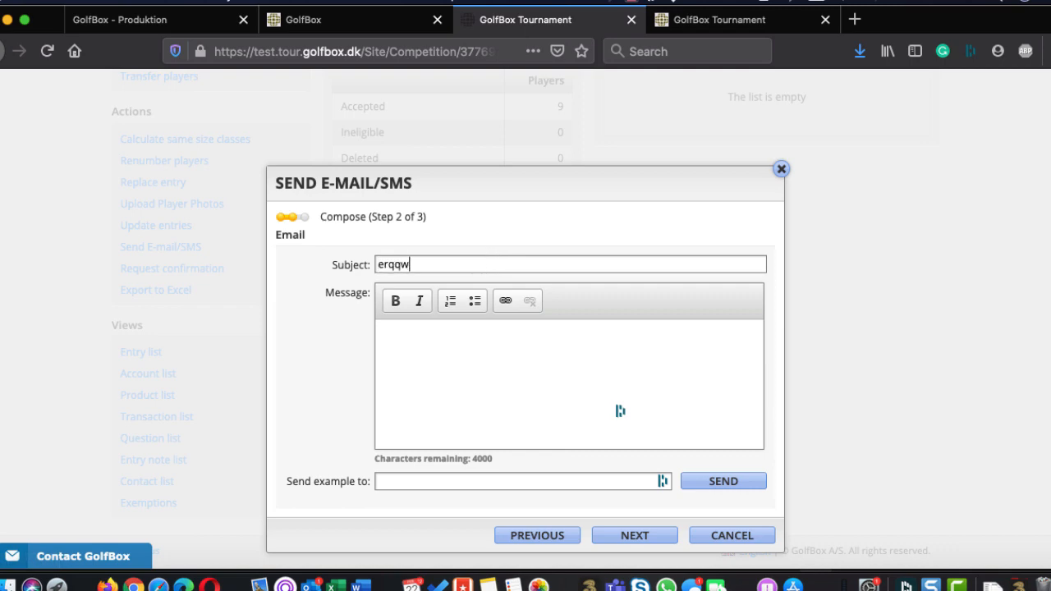
left_click(449, 354)
type("qerqwer")
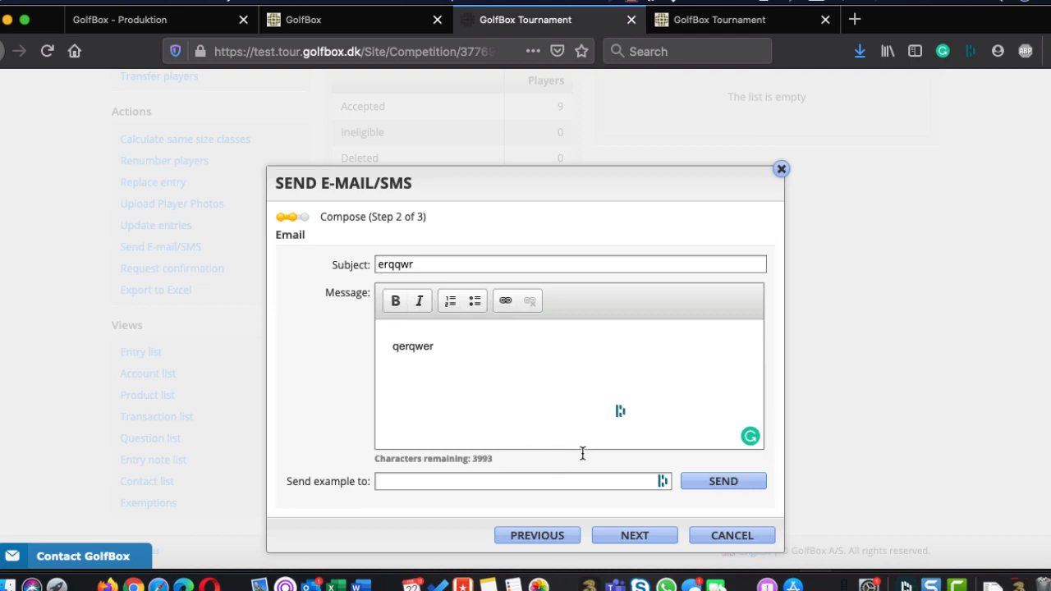
left_click(633, 535)
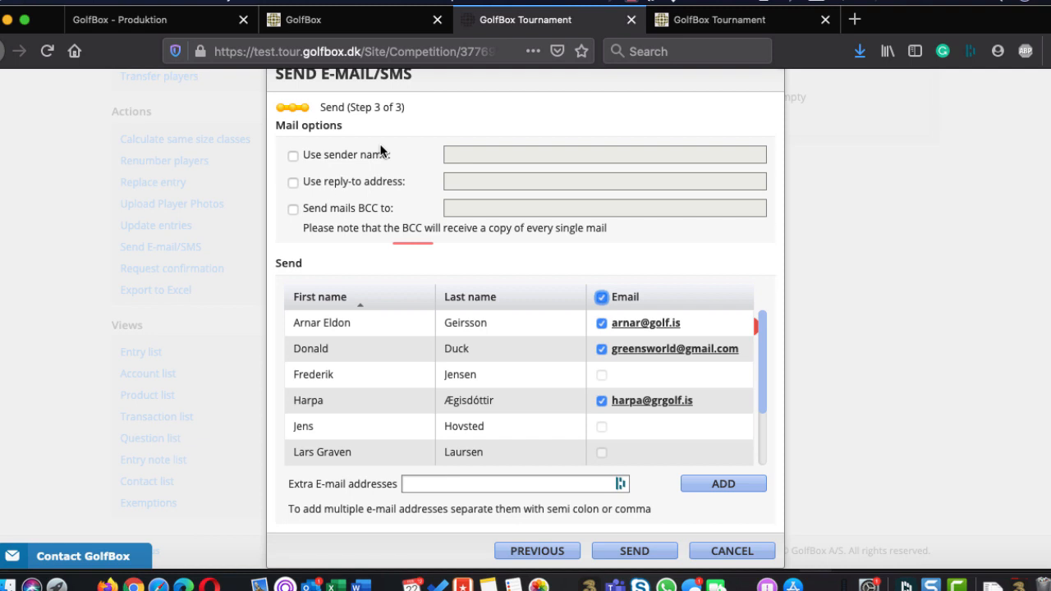
Enable the reply-to address option, check the extra e-mail addresses field, and cancel the mailing without sending
left_click(294, 183)
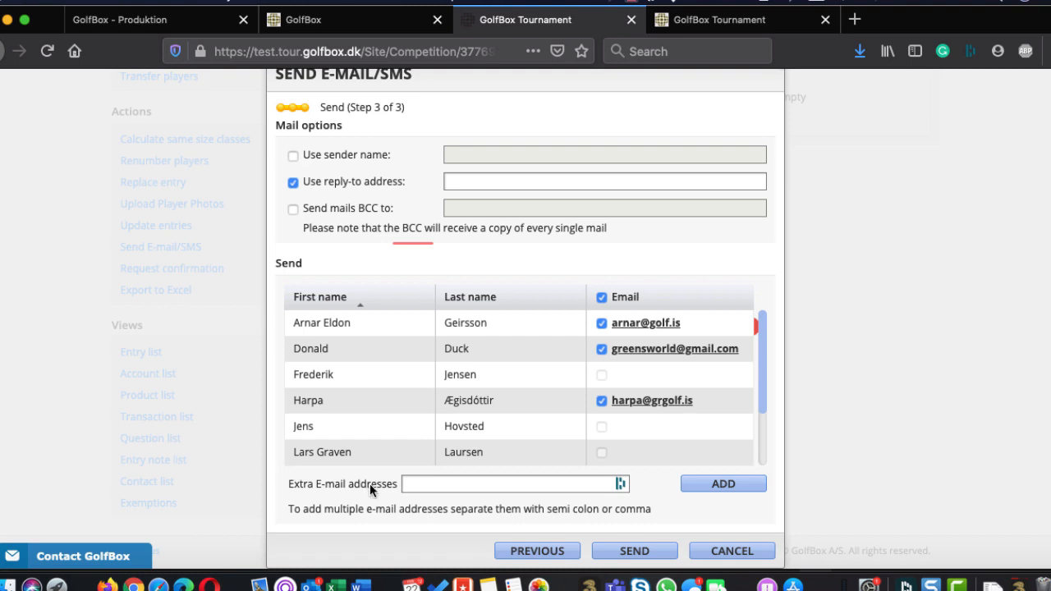
left_click(426, 484)
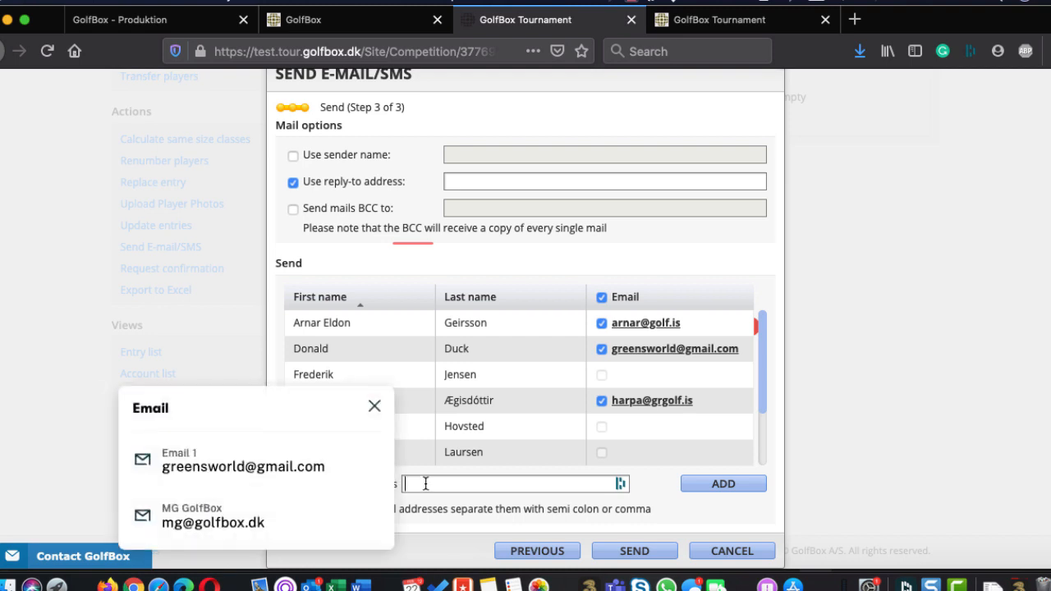
left_click(495, 519)
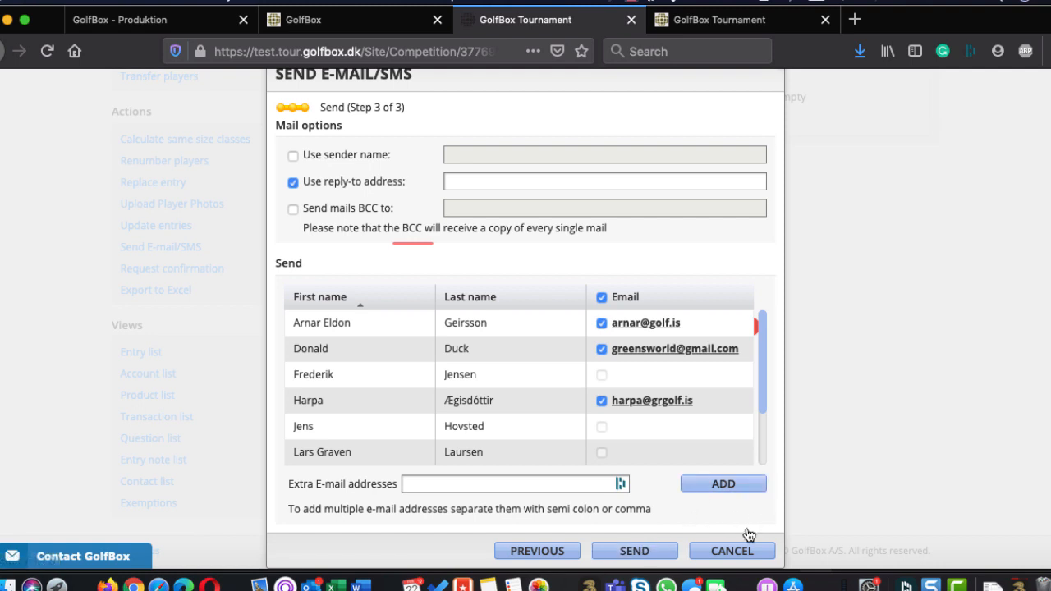
left_click(718, 553)
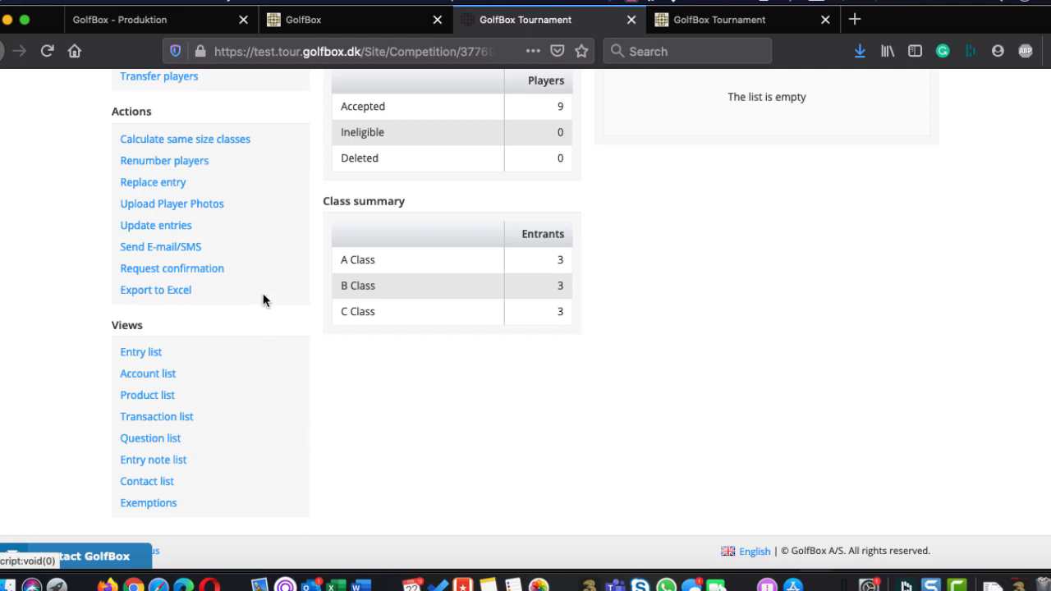
Open the account list and mark the entrant with number 2 as paid
left_click(170, 297)
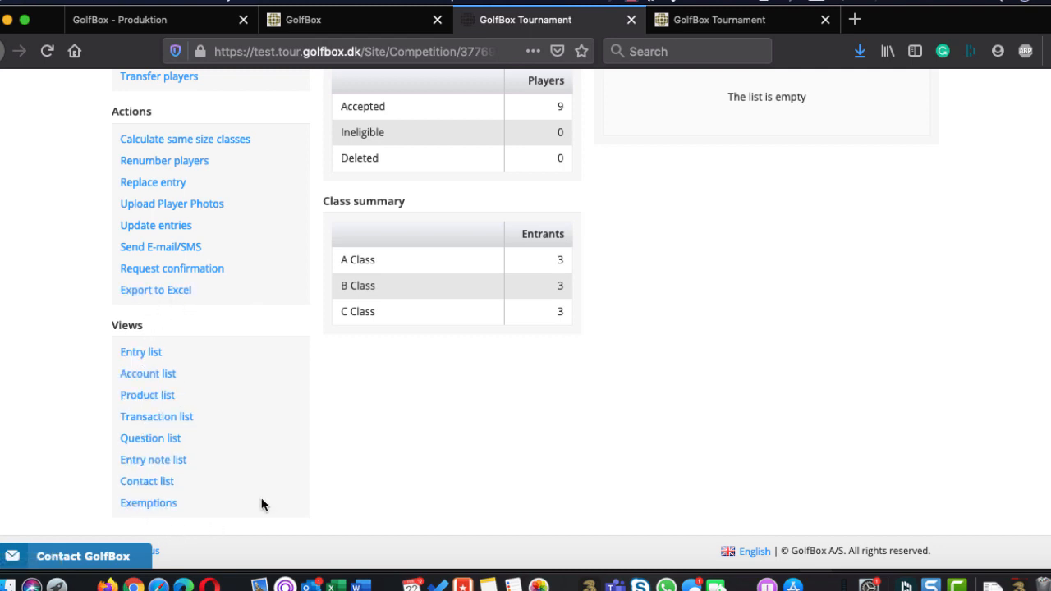
left_click(149, 374)
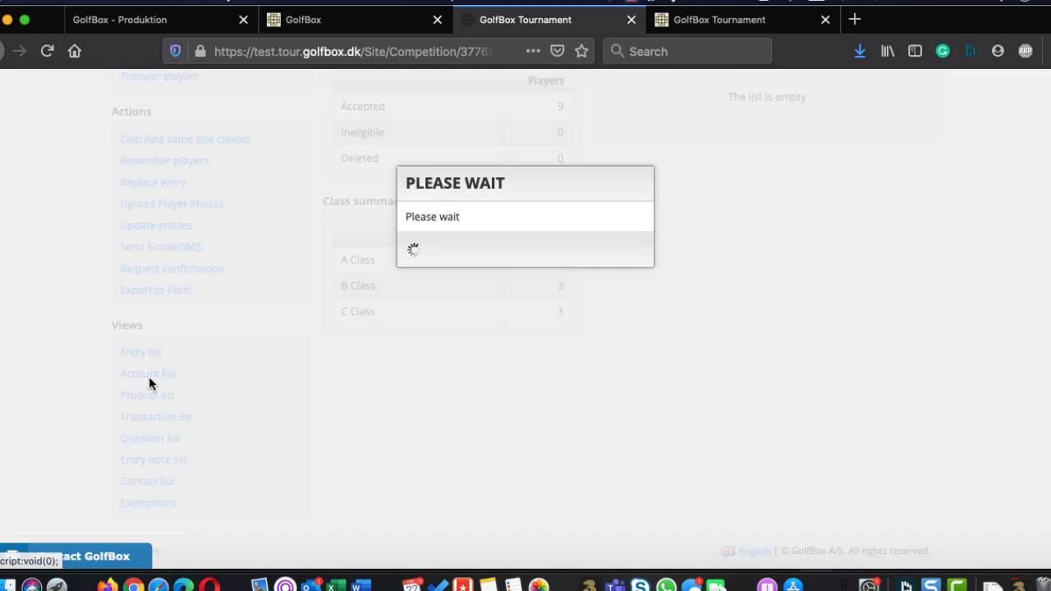
scroll(438, 229, "down", 3)
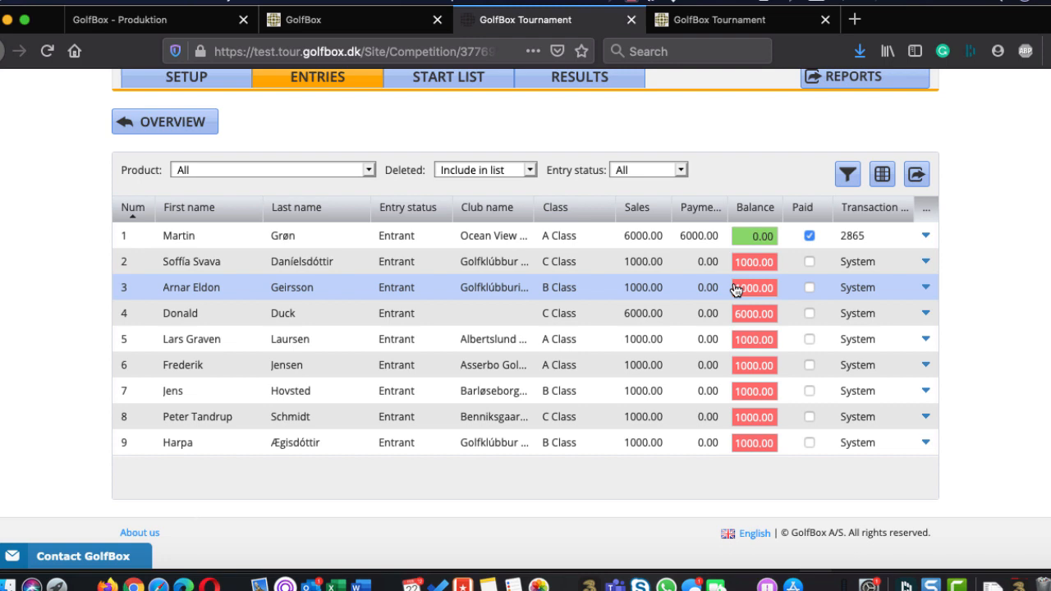
left_click(809, 264)
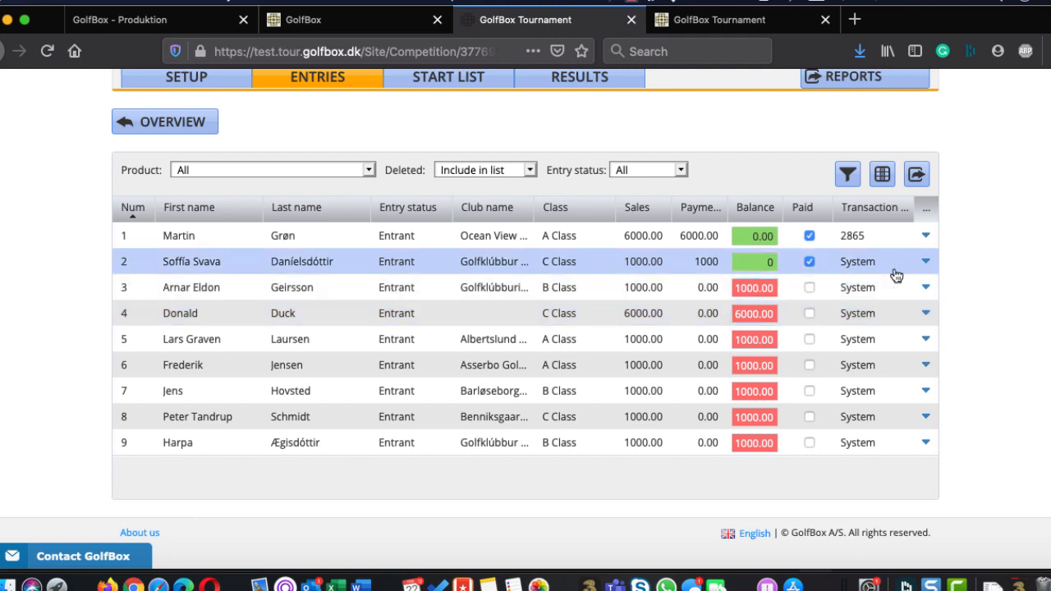
Start deleting the entrant with number 3 from the account list, look at the admin note field and decline the deletion
left_click(926, 287)
left_click(889, 336)
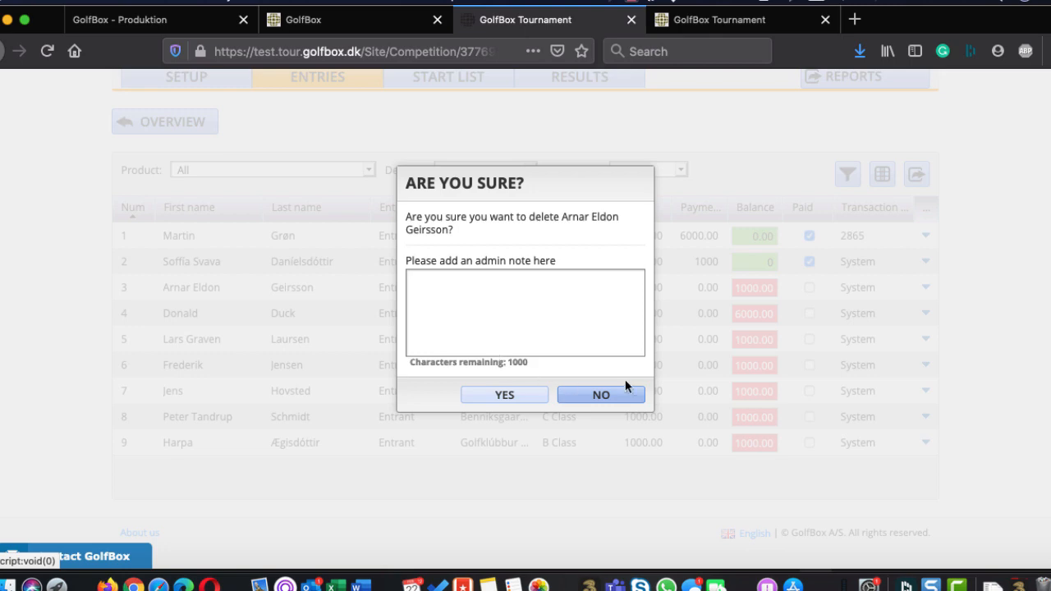
left_click(482, 326)
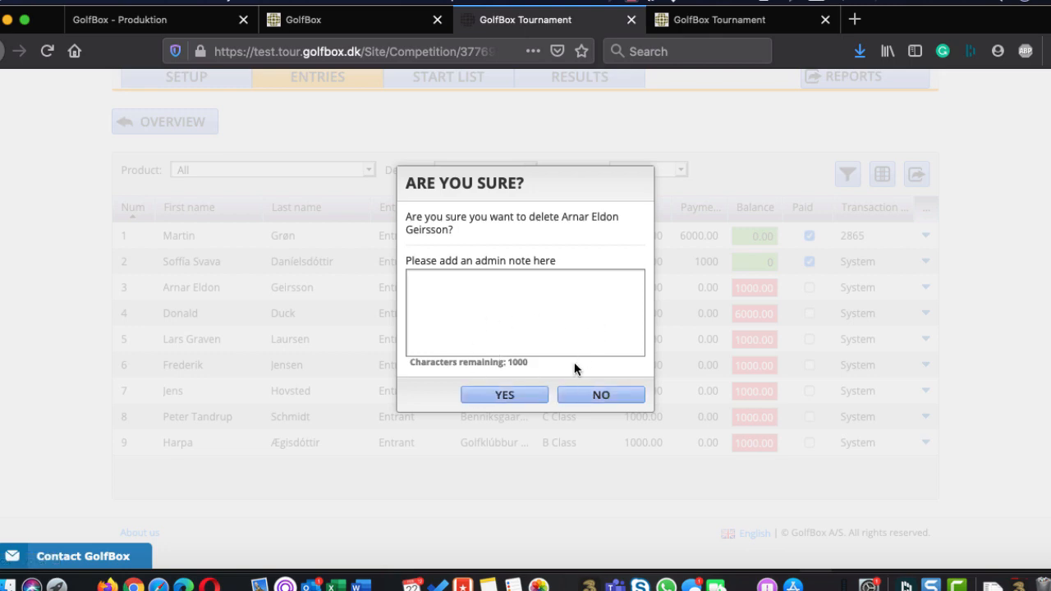
left_click(575, 395)
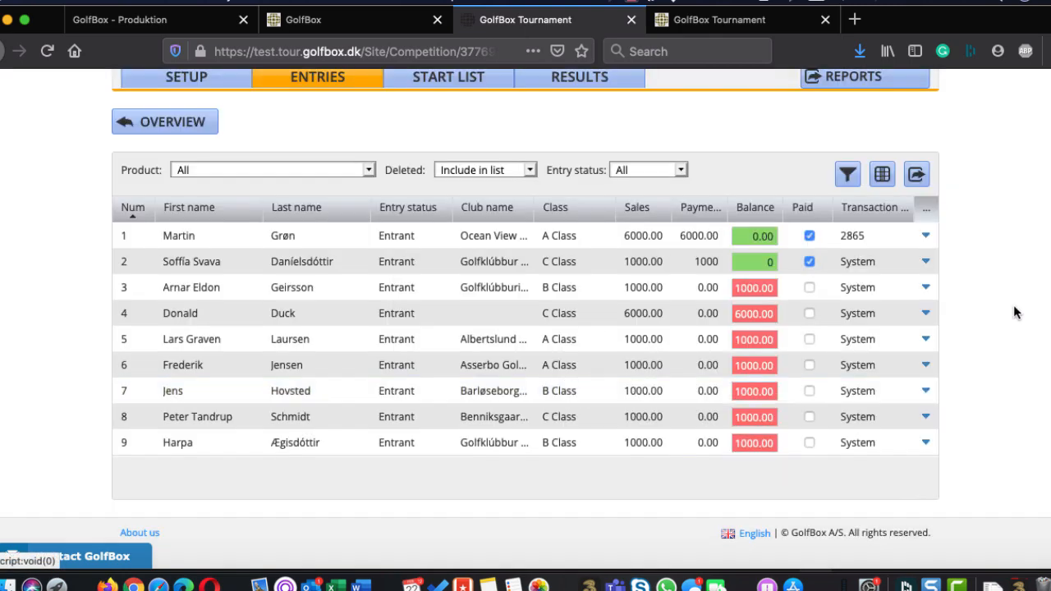
Review the account list, view the A Class entrants from the class summary, and return to the entries overview
scroll(490, 319, "up", 3)
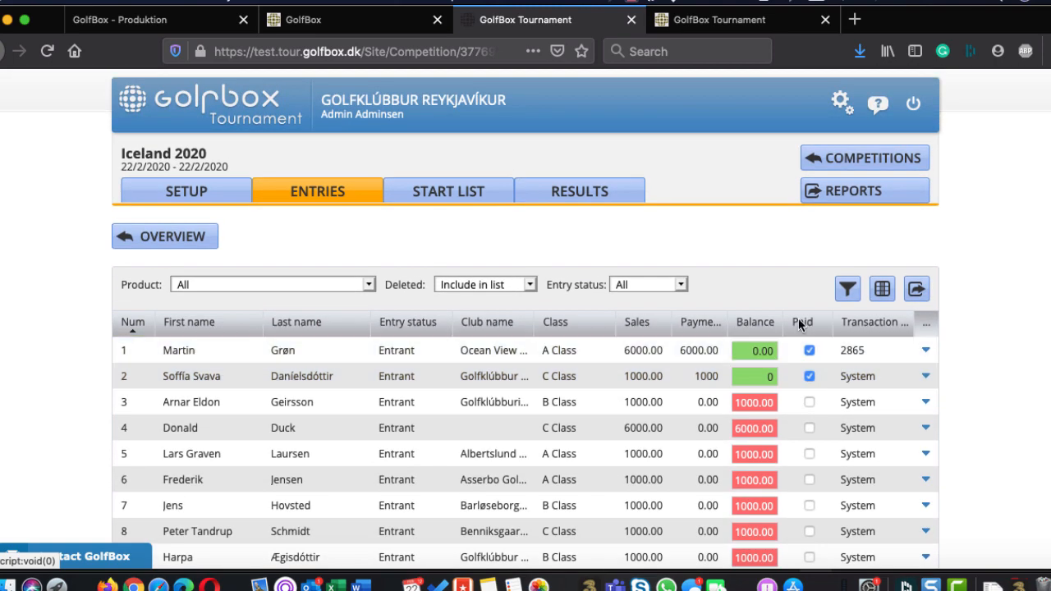
scroll(782, 262, "down", 3)
scroll(783, 267, "up", 3)
scroll(317, 237, "down", 3)
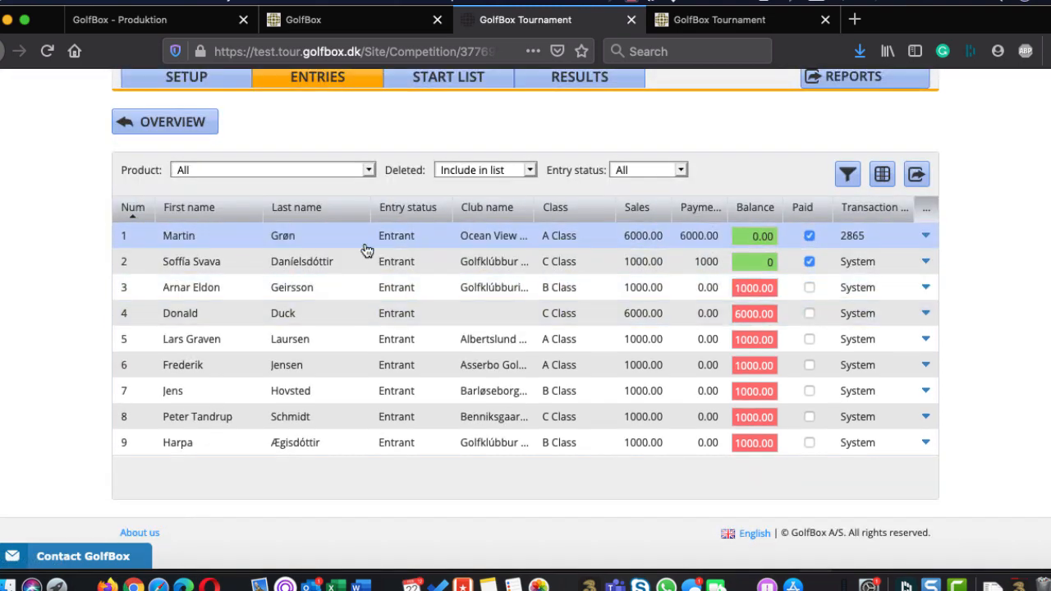
scroll(366, 250, "up", 3)
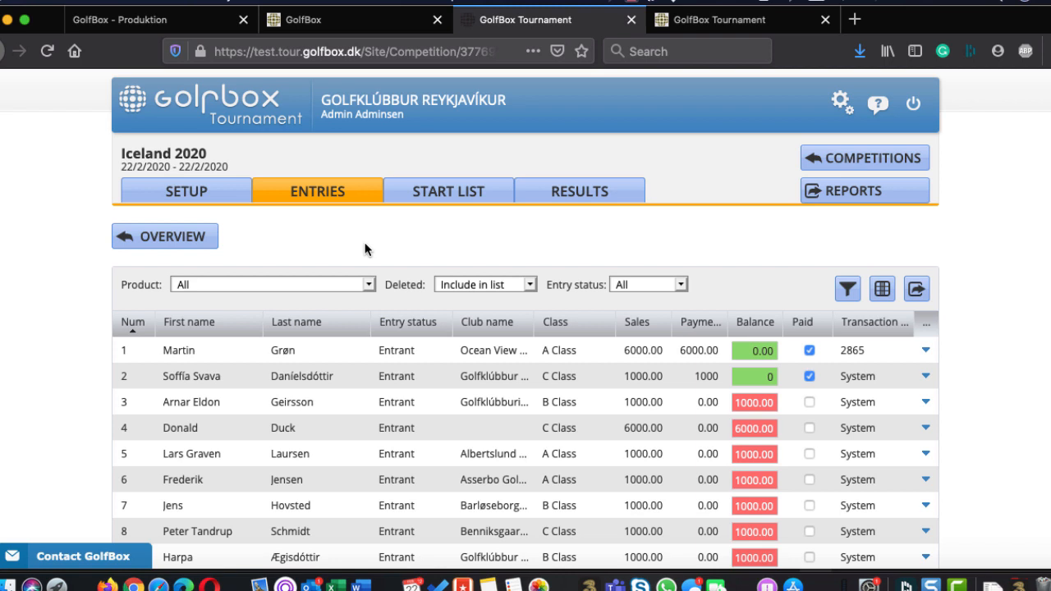
left_click(176, 235)
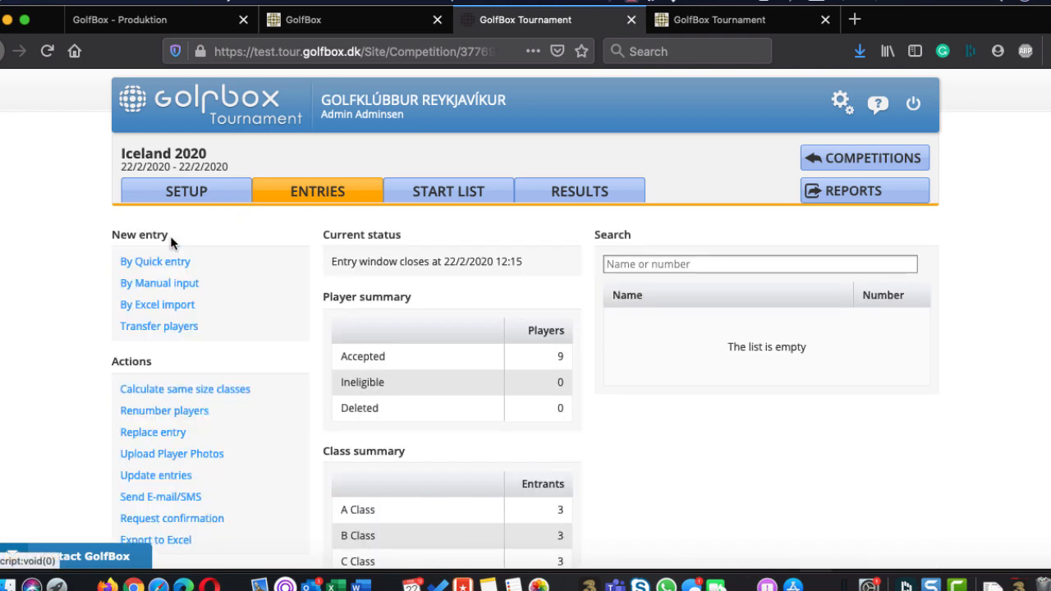
scroll(668, 489, "down", 3)
scroll(668, 490, "down", 1)
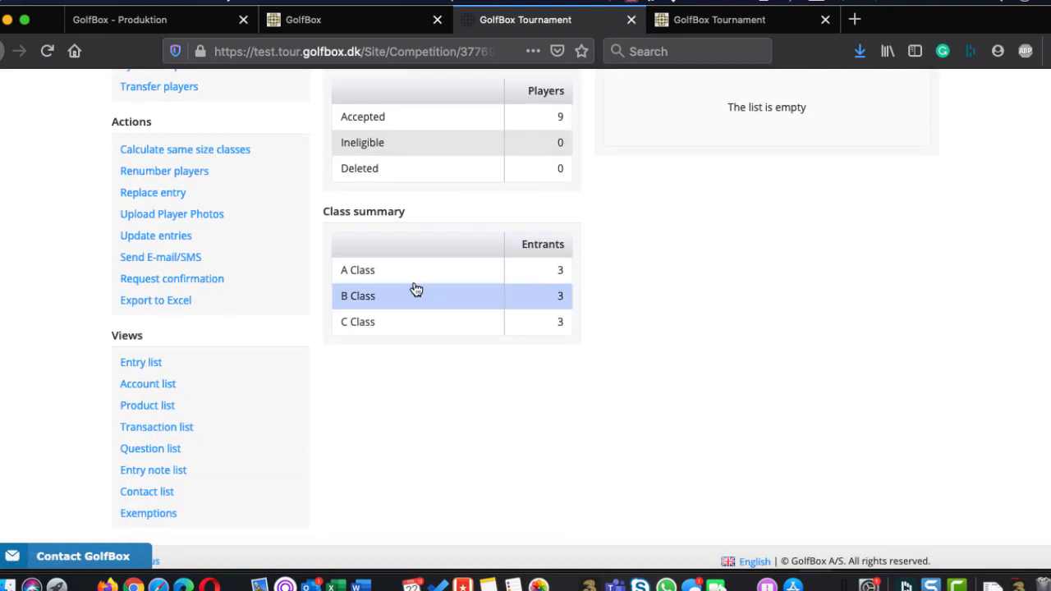
left_click(369, 269)
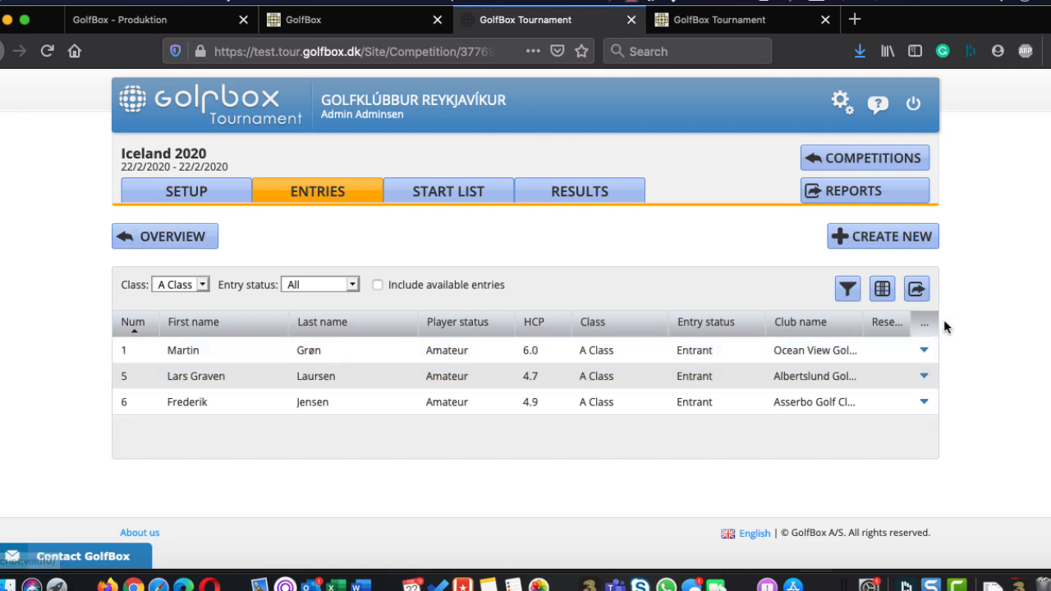
left_click(176, 239)
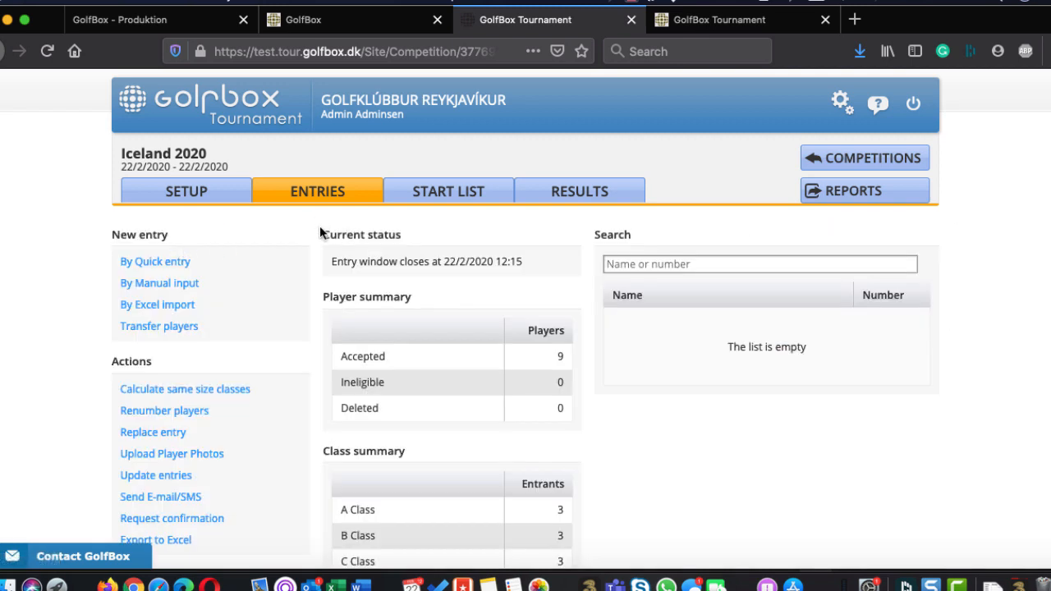
Examine the question list's answers to What would you like to eat?, and return to the entries overview
scroll(353, 343, "down", 5)
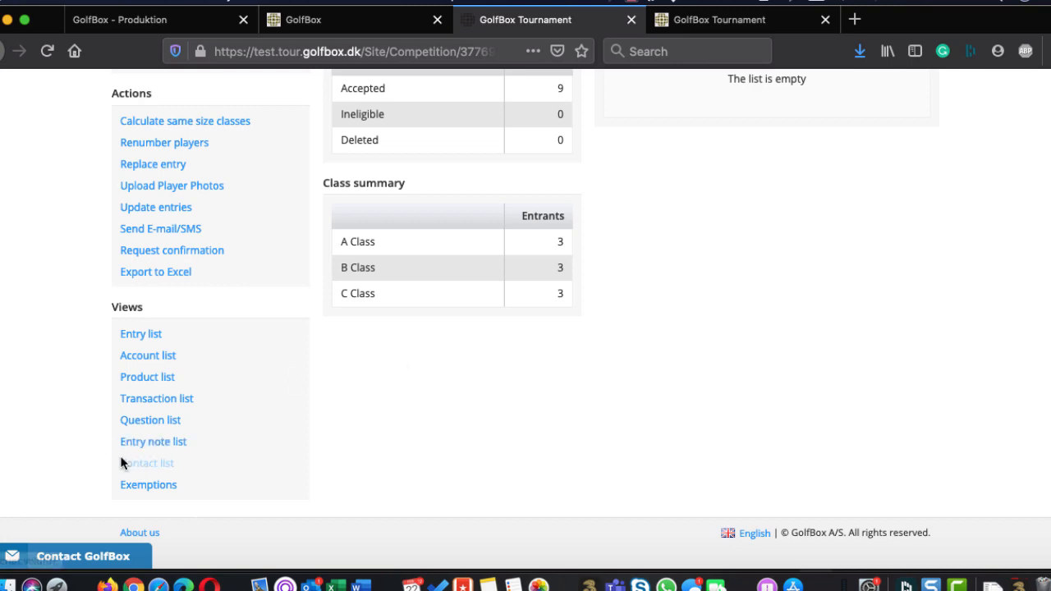
left_click(141, 421)
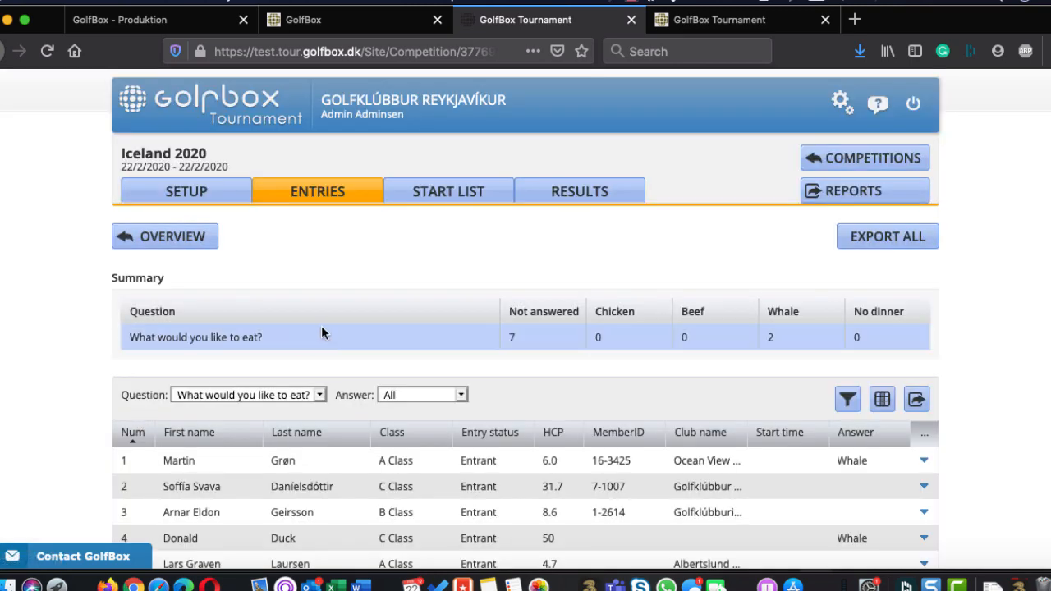
scroll(324, 329, "down", 3)
scroll(325, 328, "down", 2)
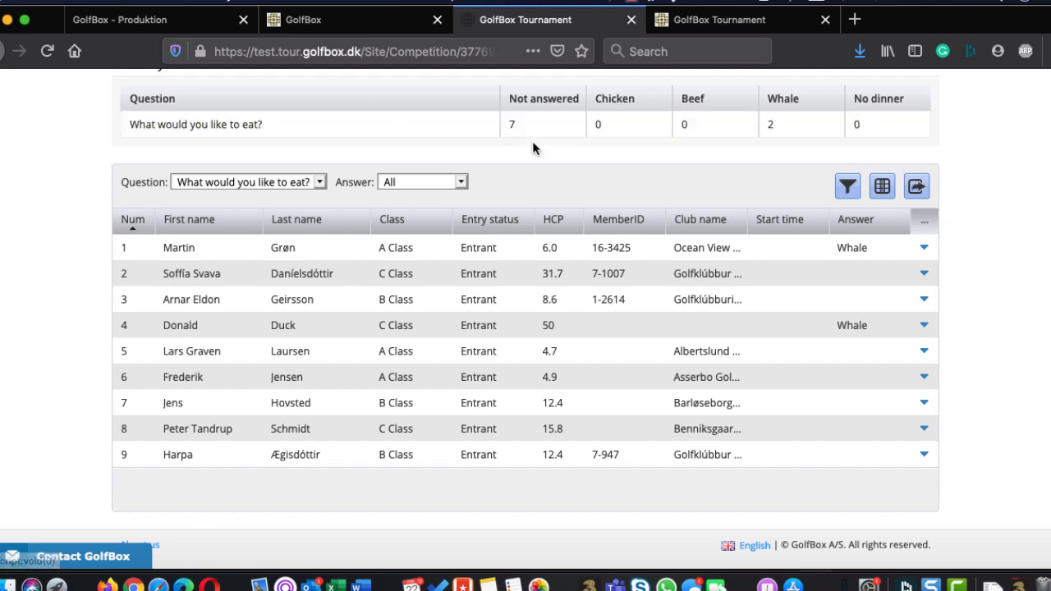
scroll(532, 134, "up", 3)
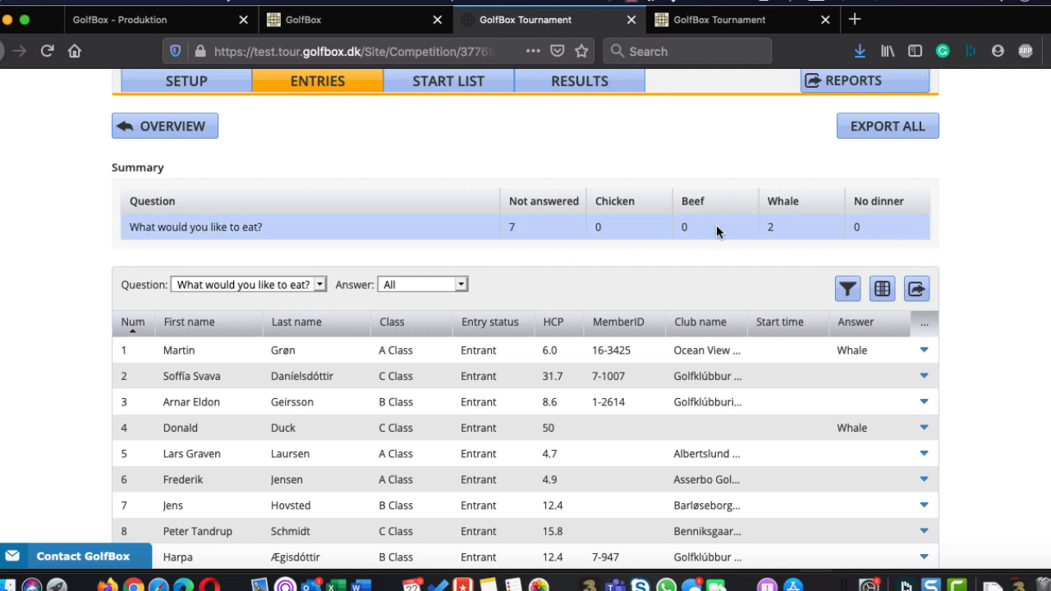
scroll(661, 233, "up", 3)
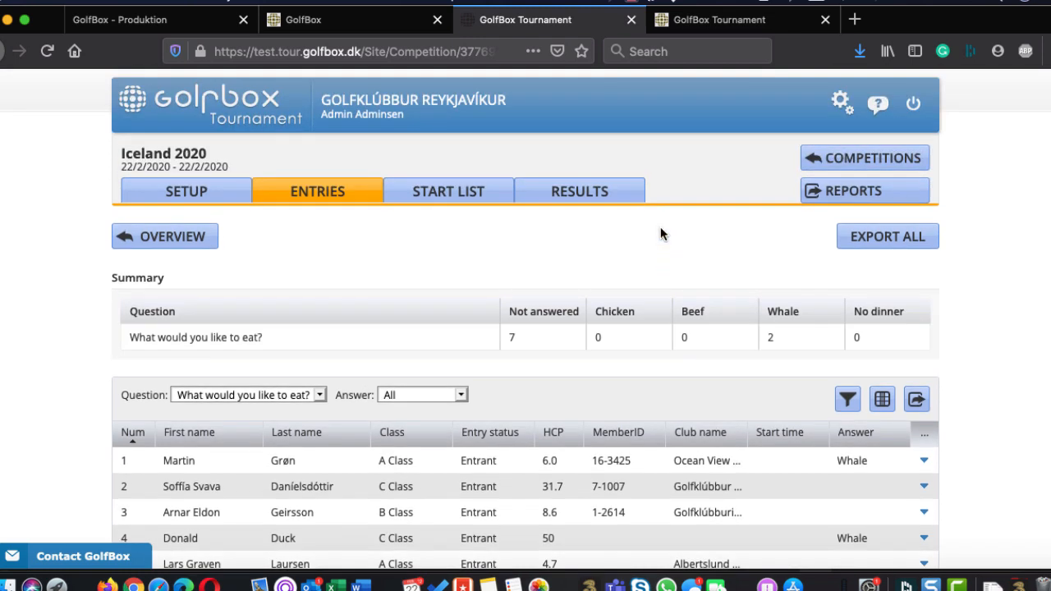
left_click(201, 236)
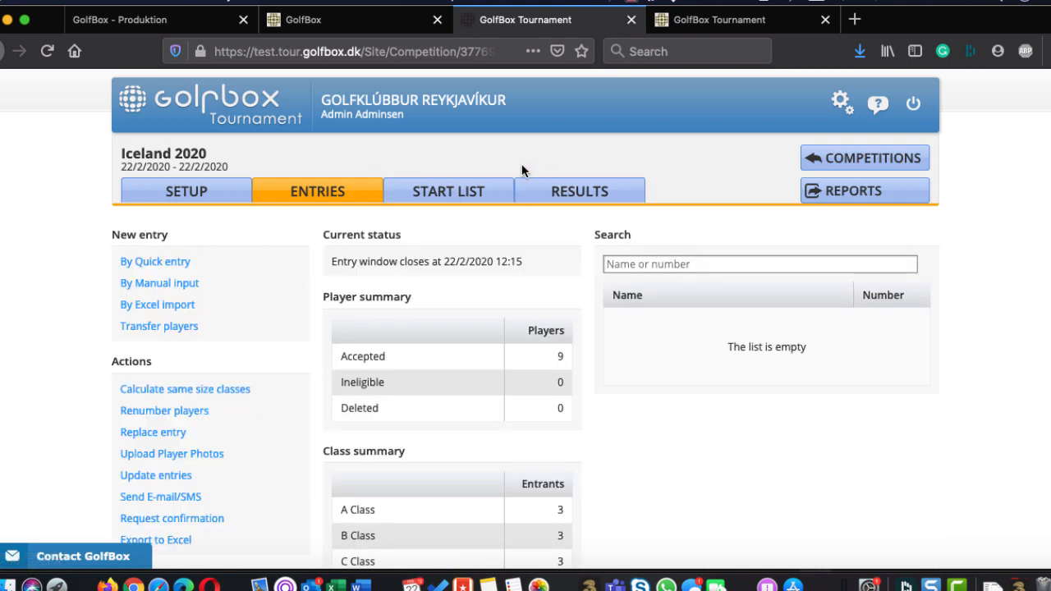
Start creating a setup for Round 1 in the start list, declining the update of handicaps on all entries
left_click(445, 187)
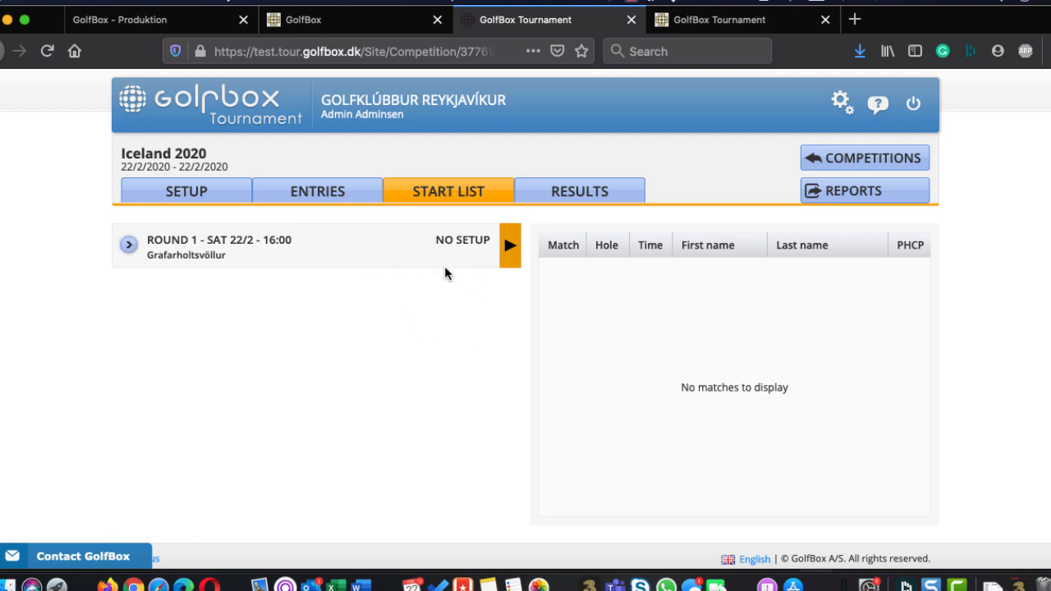
left_click(470, 250)
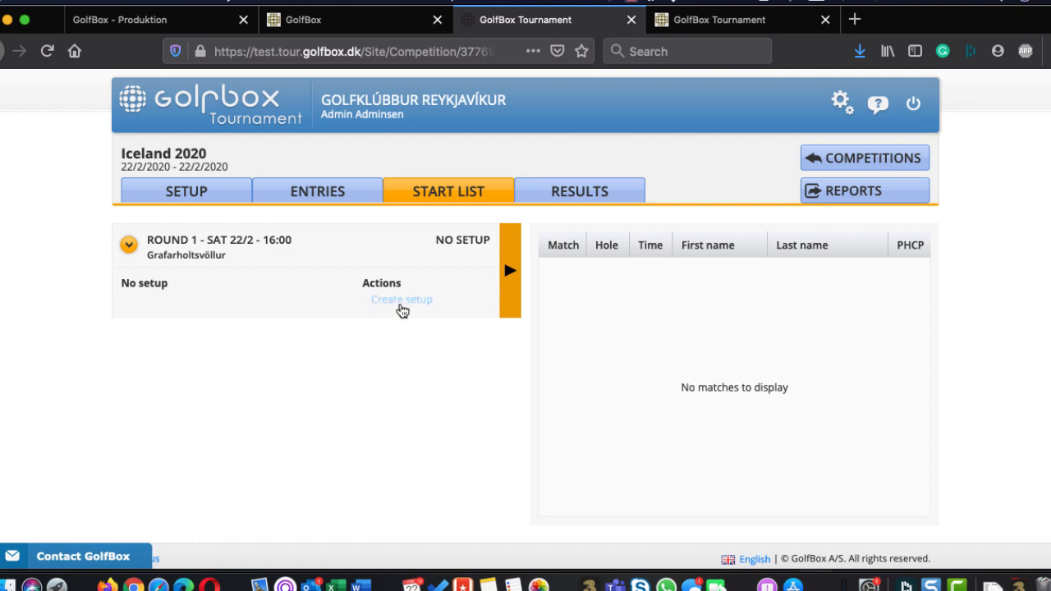
left_click(400, 299)
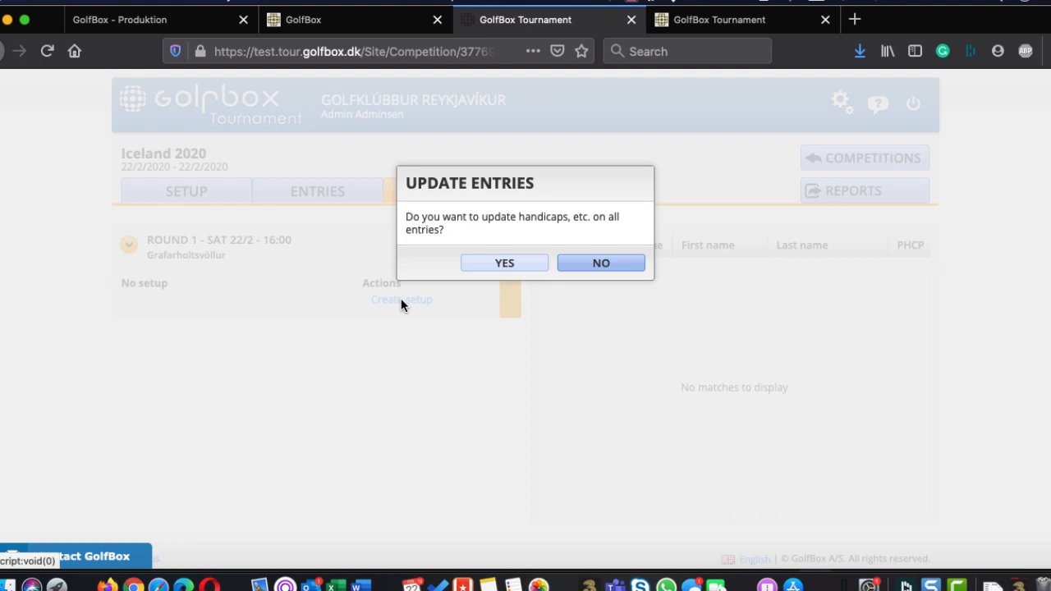
left_click(598, 262)
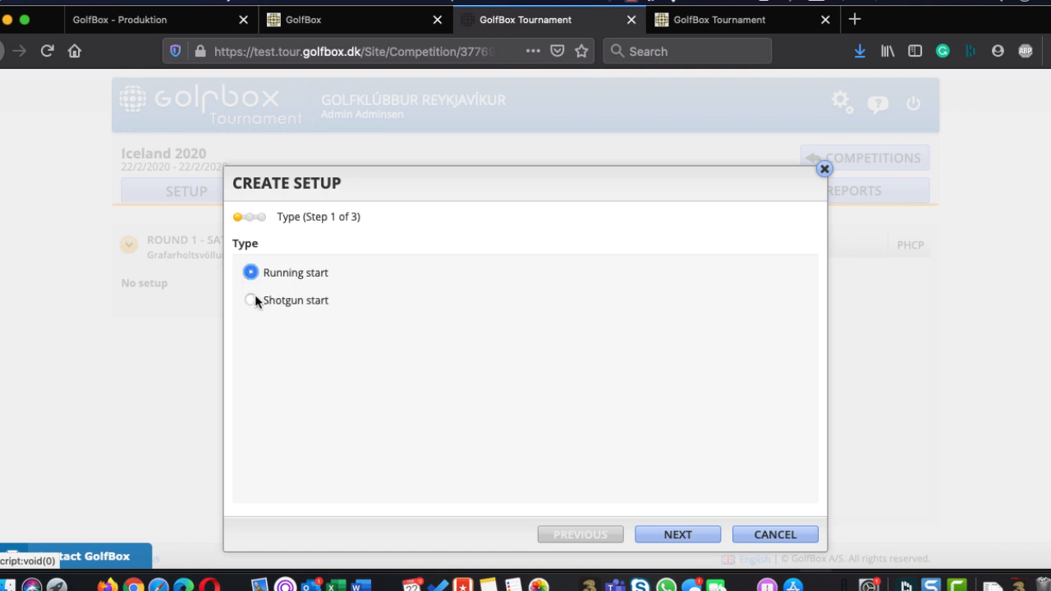
Try a shotgun start structure with a second start time at 16:10 on holes 4 and 5, and return to the type selection
left_click(674, 535)
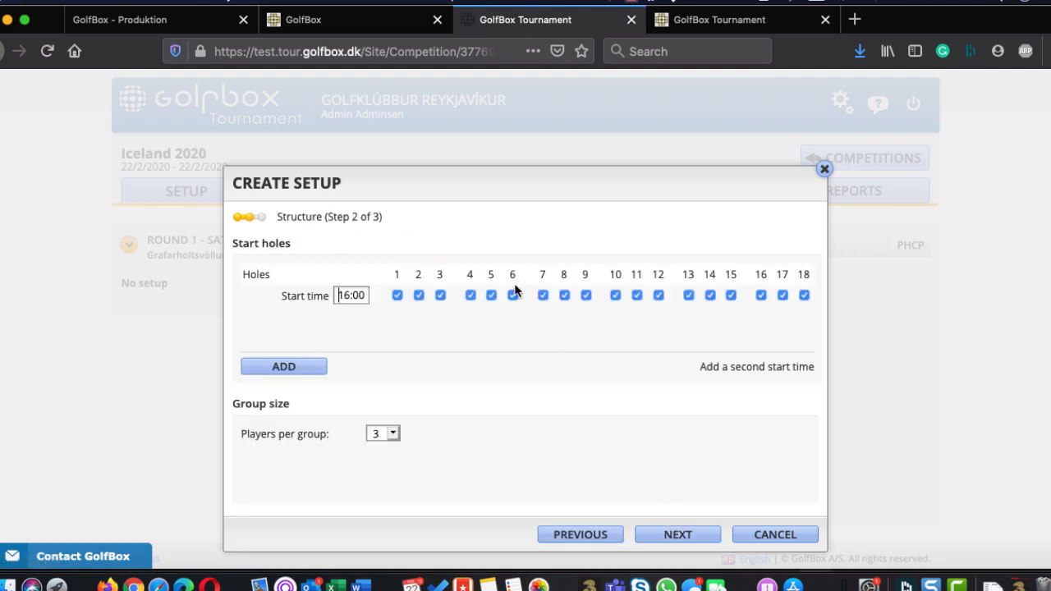
left_click(302, 366)
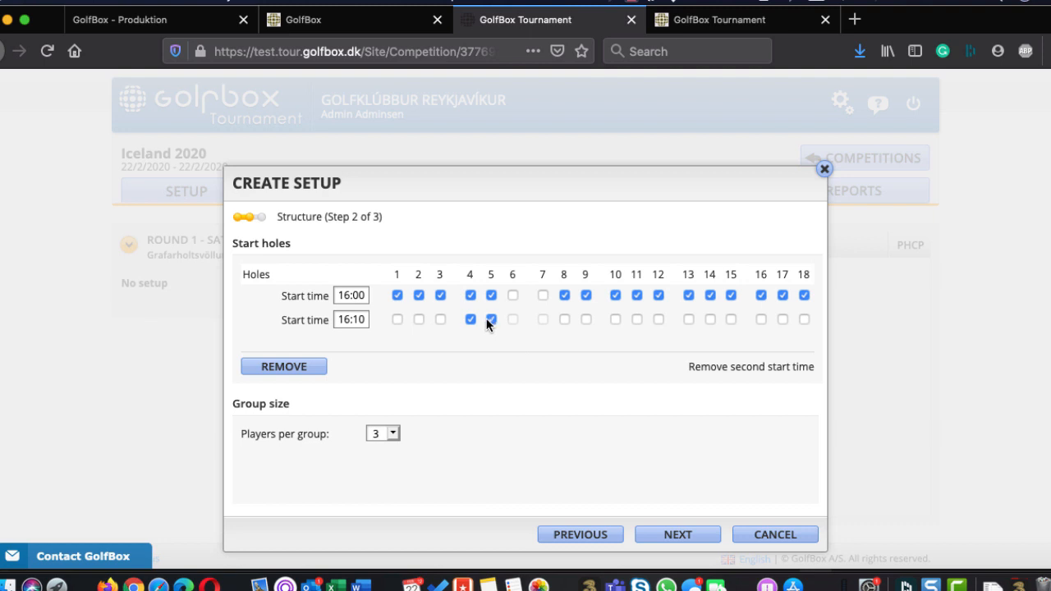
left_click(567, 536)
Choose a running start as the setup type and proceed to its structure settings
left_click(290, 272)
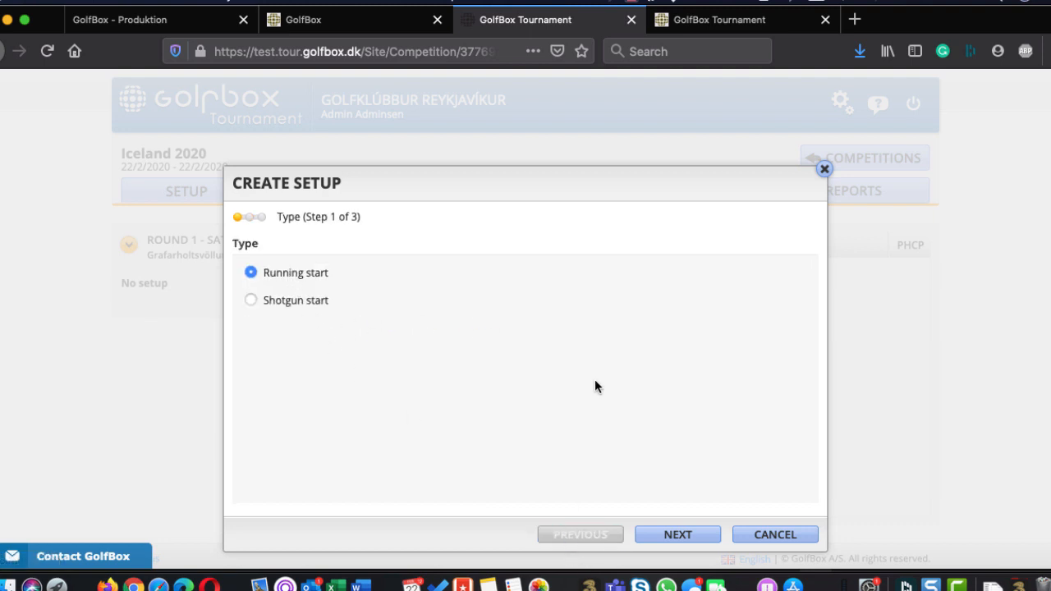
left_click(682, 538)
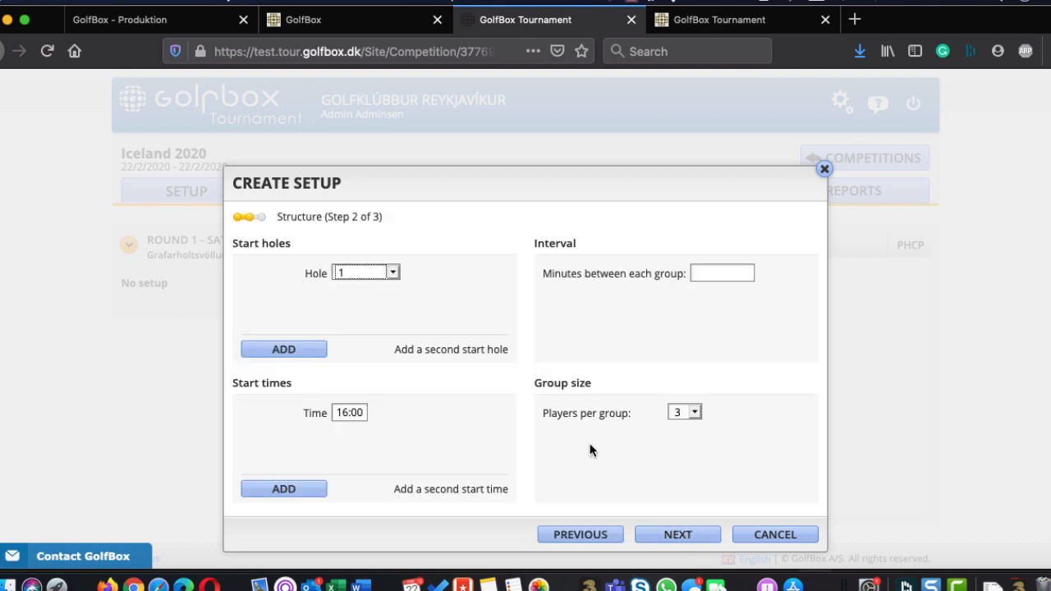
Try adding a second start hole to the running start, look through the available holes and remove it again
left_click(279, 348)
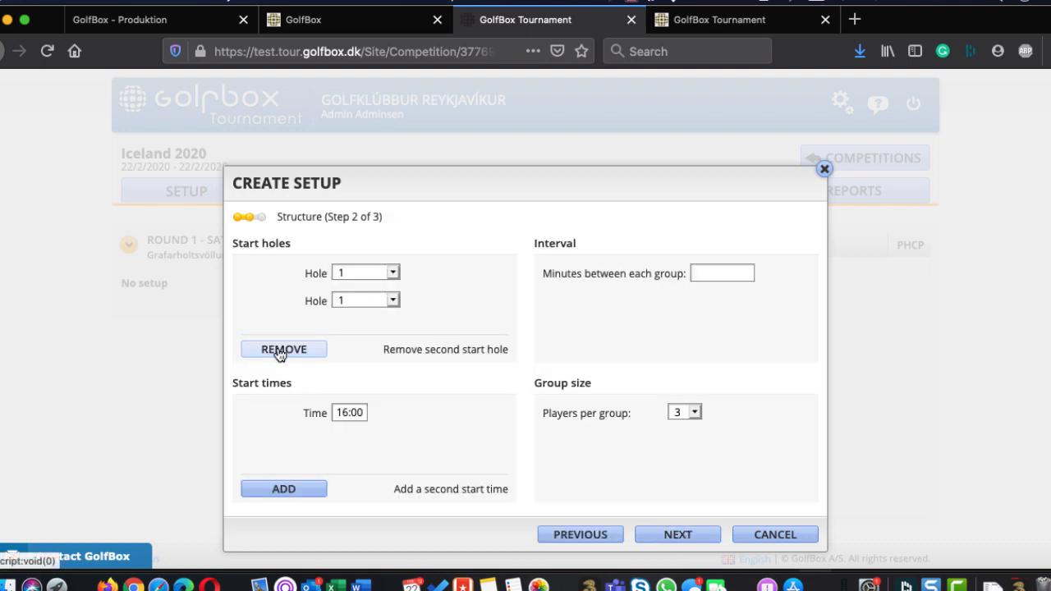
left_click(351, 303)
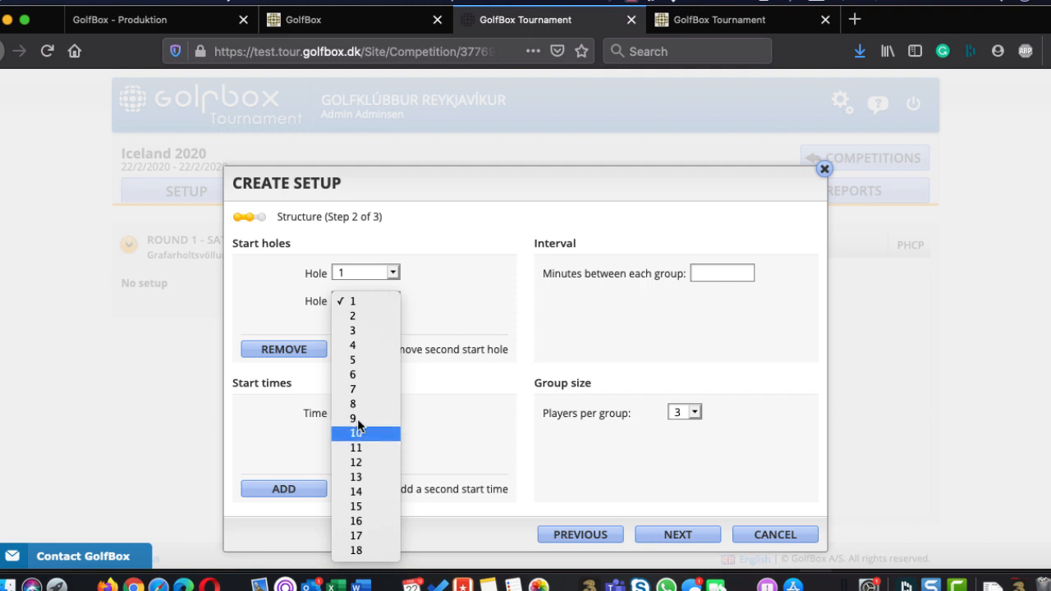
left_click(457, 322)
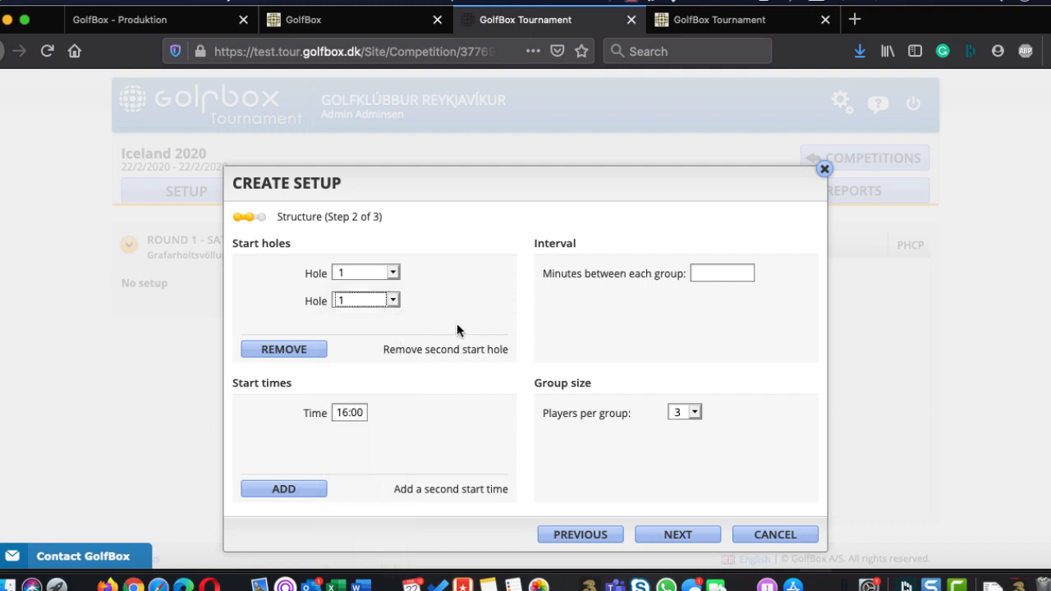
left_click(293, 357)
Set a 10-minute interval between groups, keep 3 players per group, and select the template Sort randomly, prioritize starttime requests
left_click(730, 272)
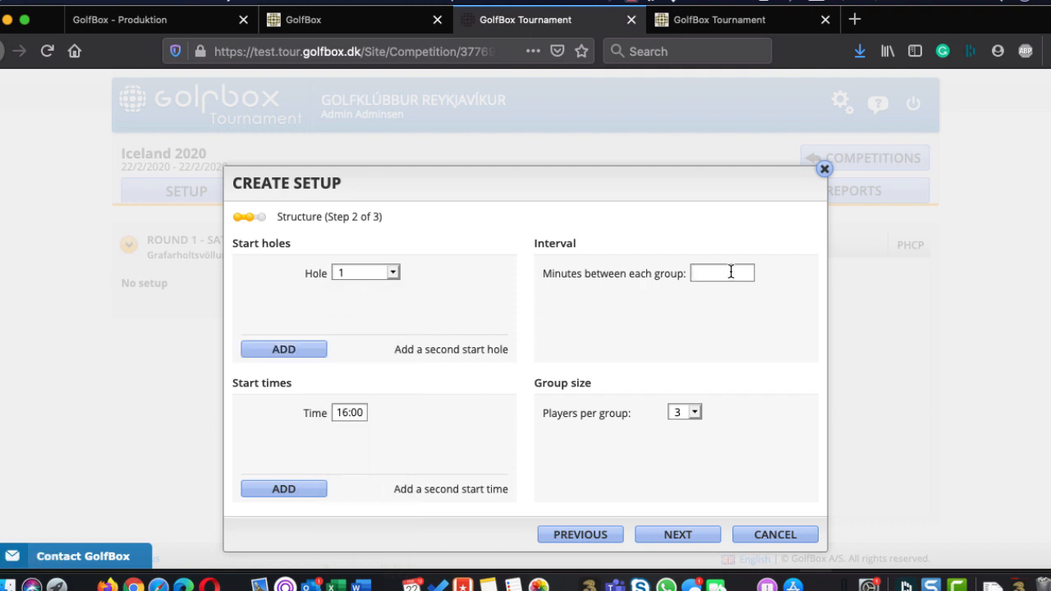
type("10")
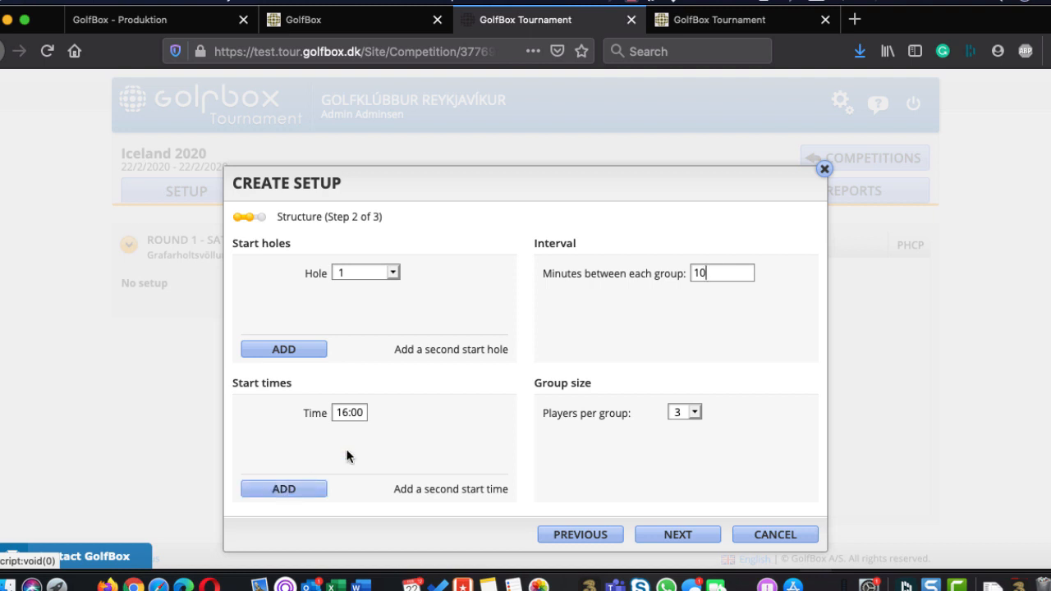
left_click(686, 413)
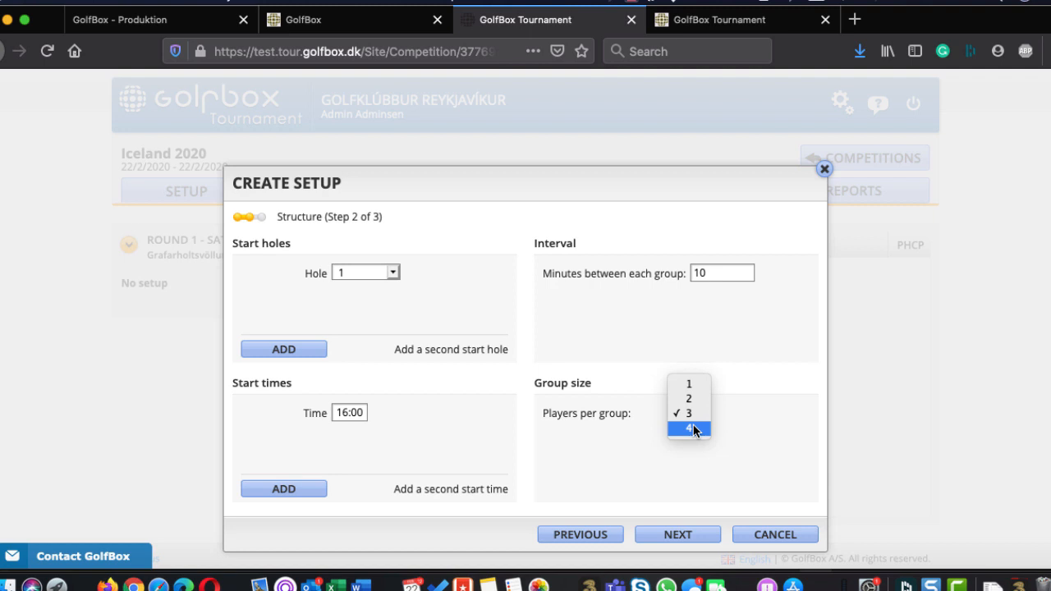
left_click(546, 448)
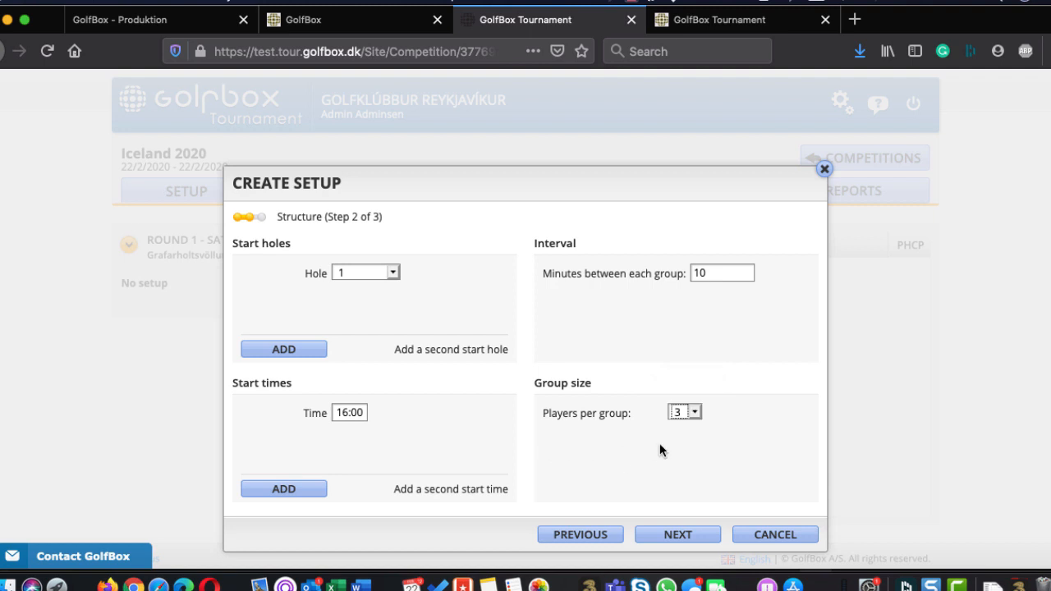
left_click(676, 536)
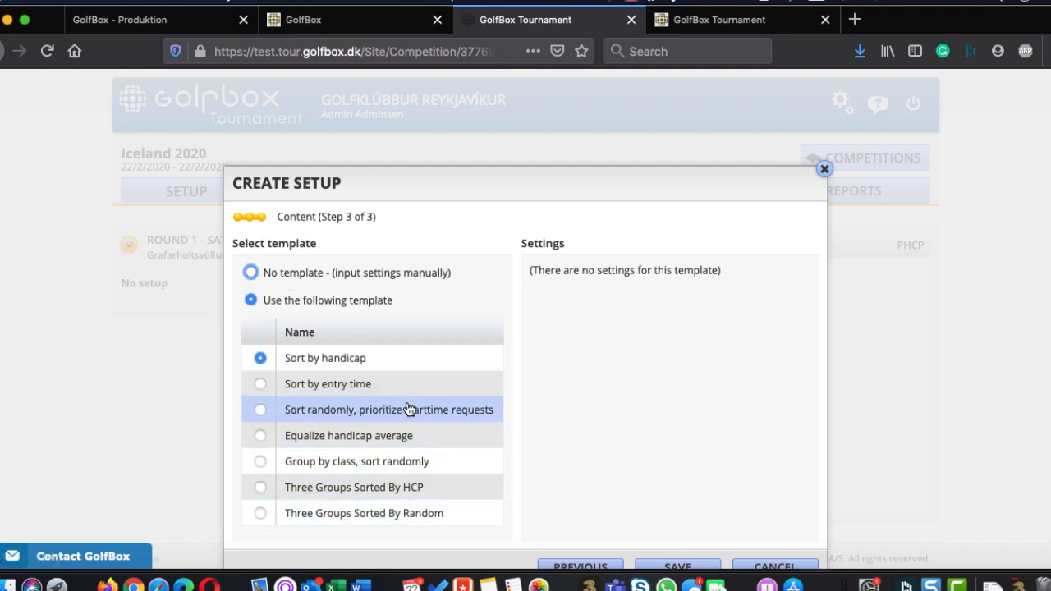
left_click(378, 408)
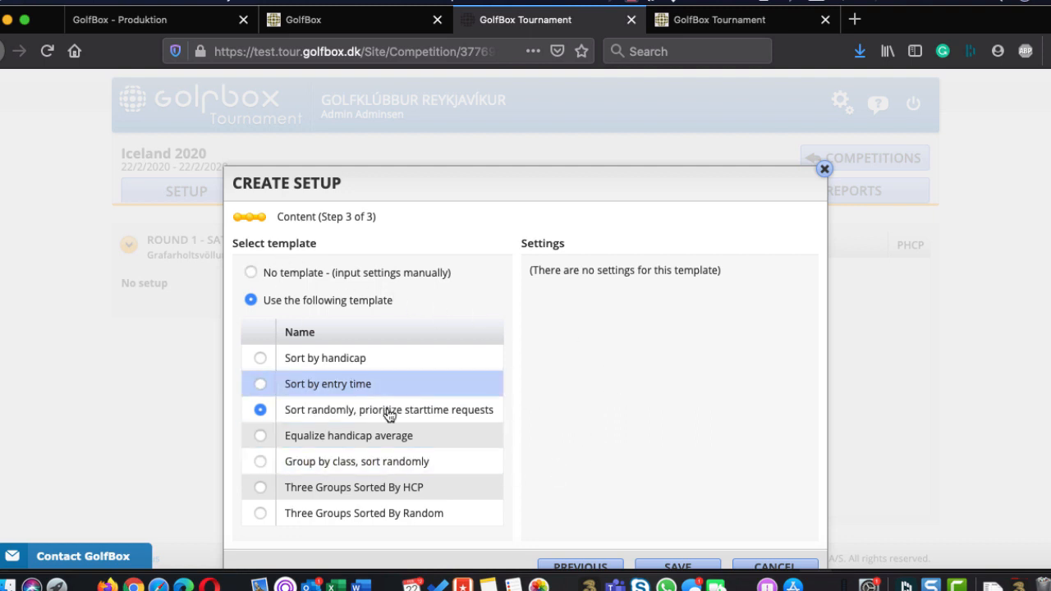
Try manual settings without a template, grouping by class in the order A Class, B Class, C Class
left_click(252, 273)
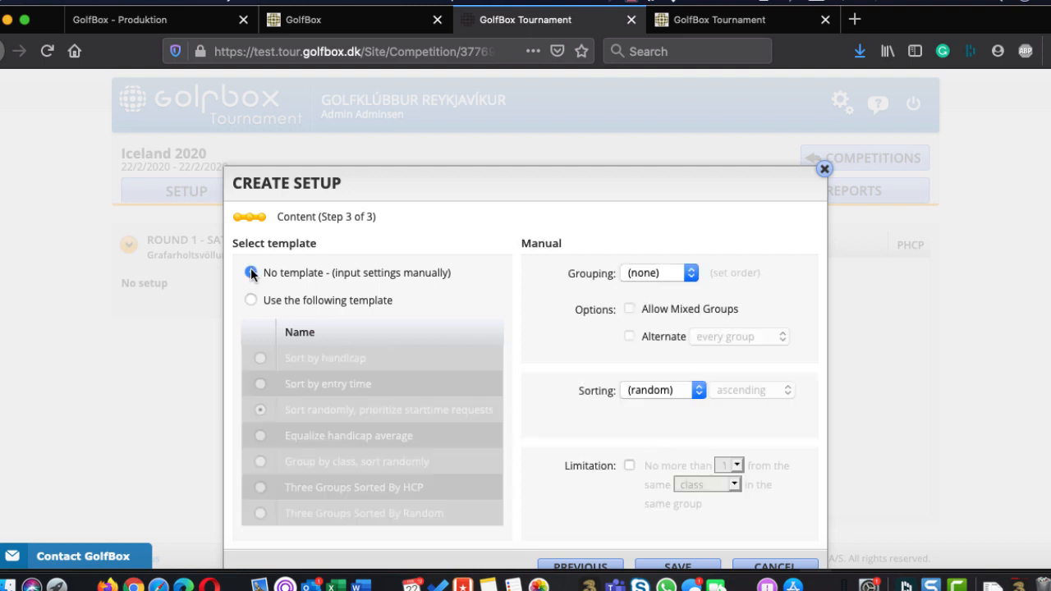
left_click(661, 273)
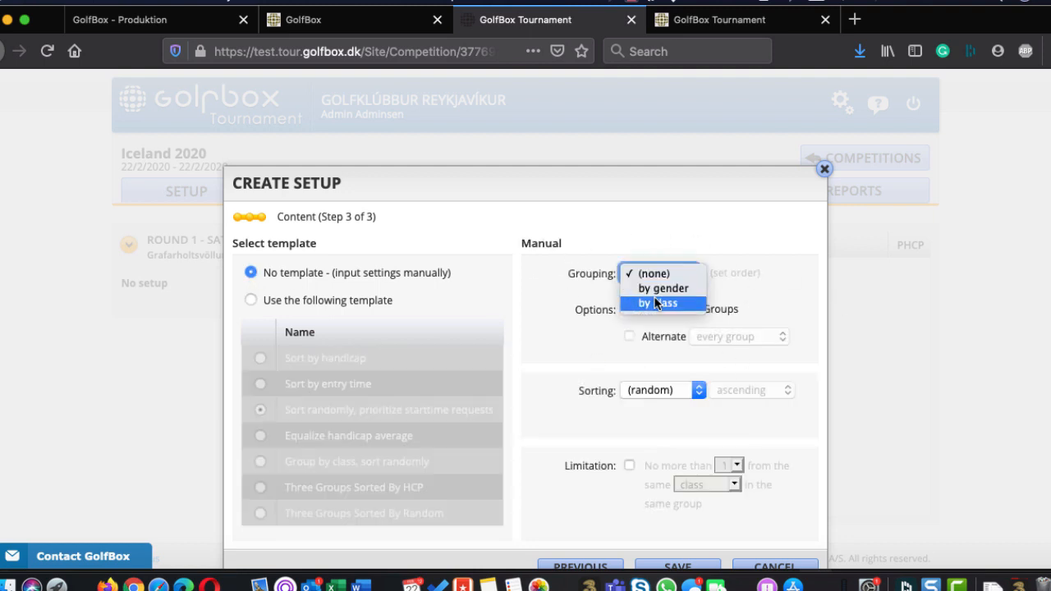
left_click(657, 303)
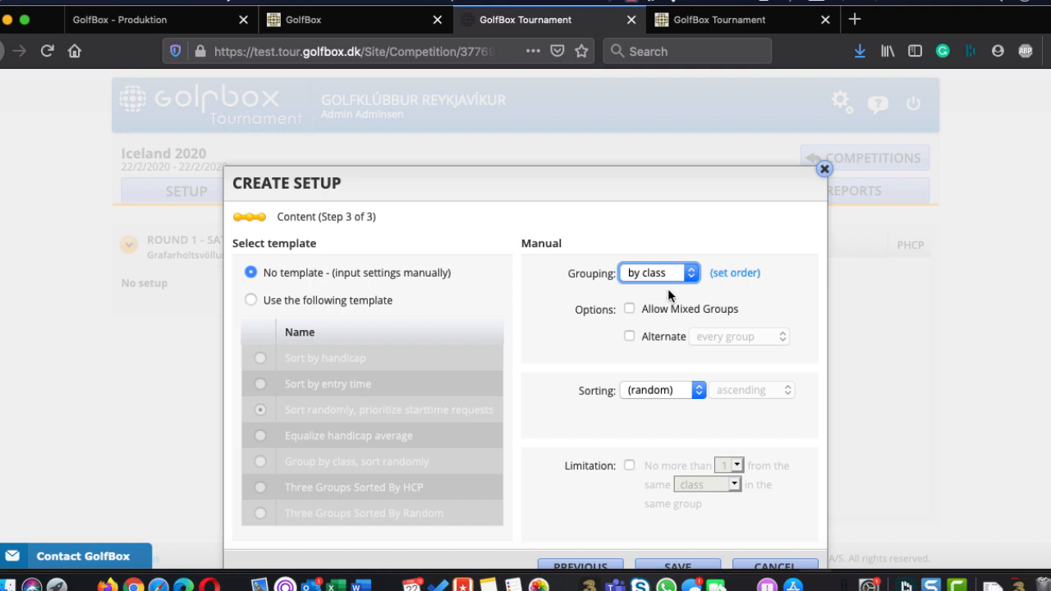
left_click(729, 274)
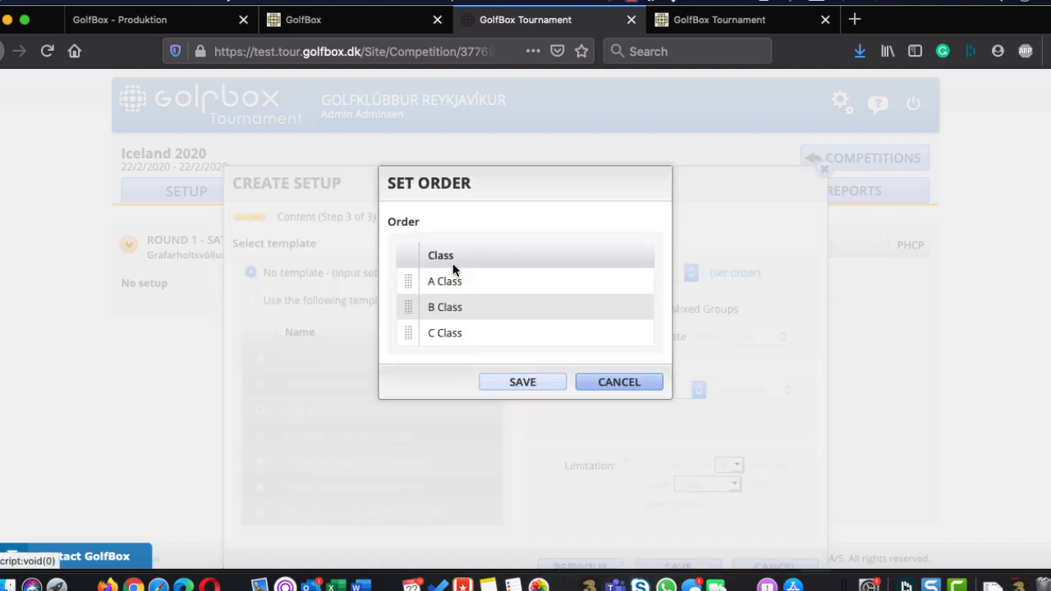
left_click_drag(403, 304, 403, 275)
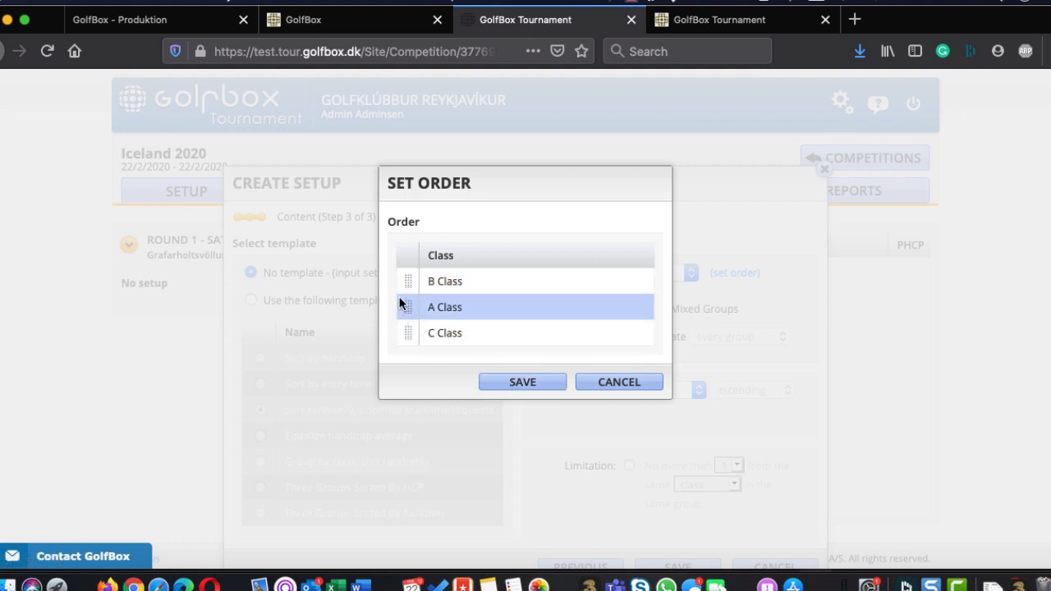
left_click_drag(399, 298, 400, 279)
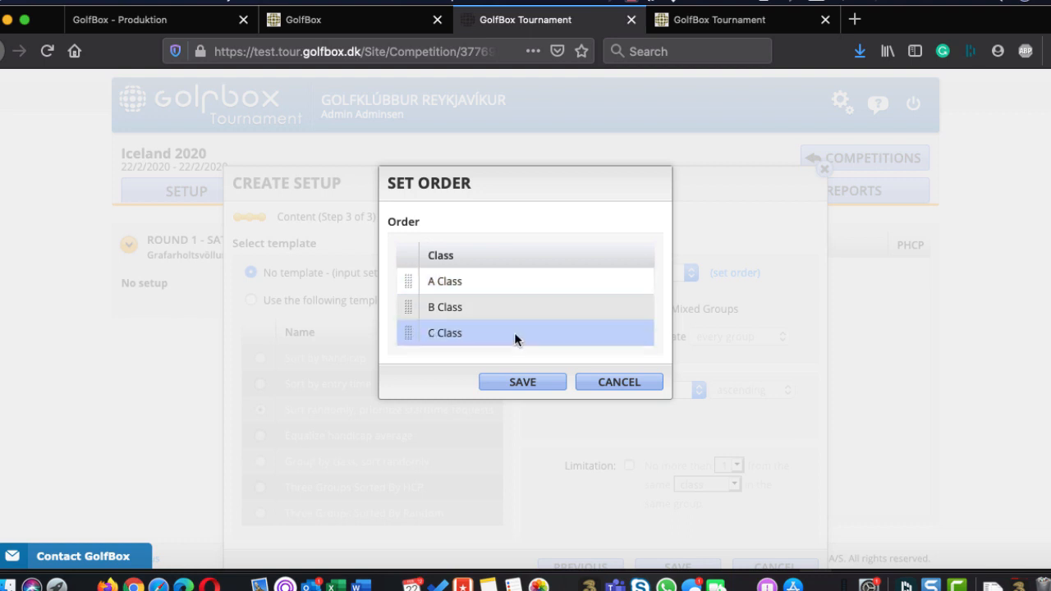
left_click(525, 383)
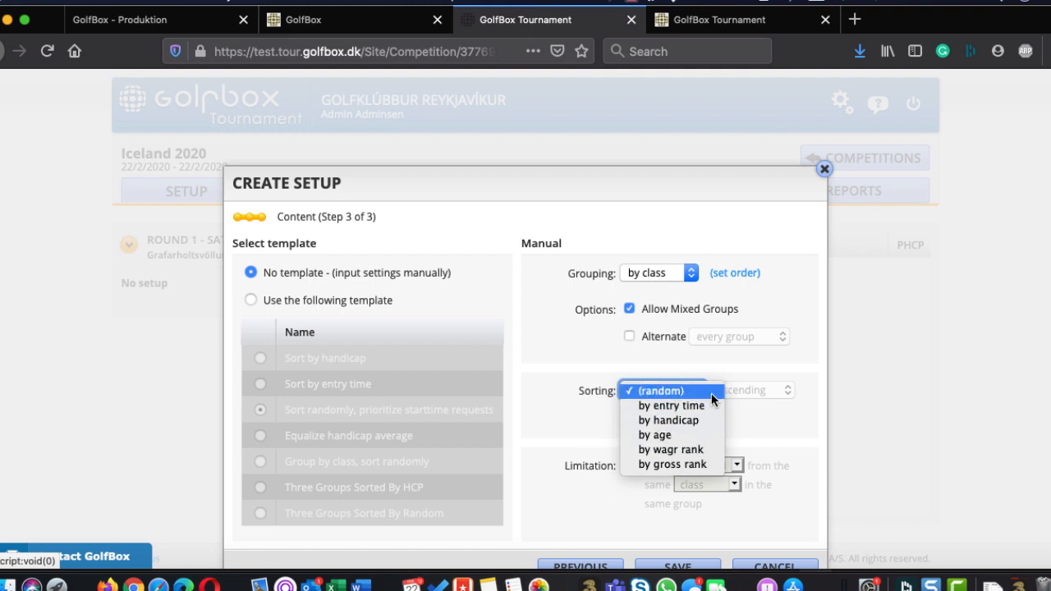
Try sorting the manual setup by entry time, and return the sorting to random
left_click(557, 352)
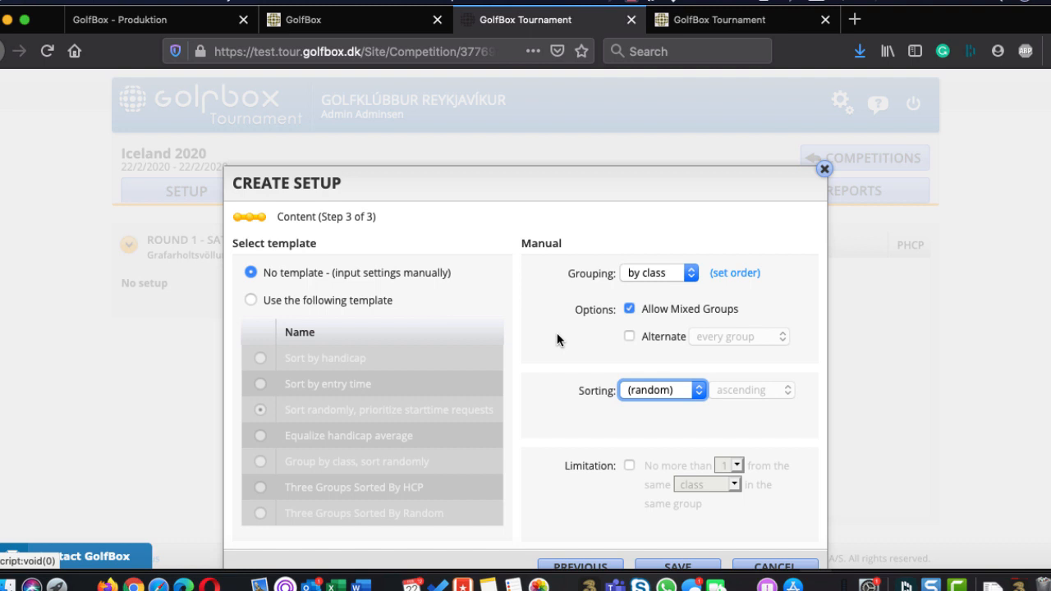
left_click(660, 384)
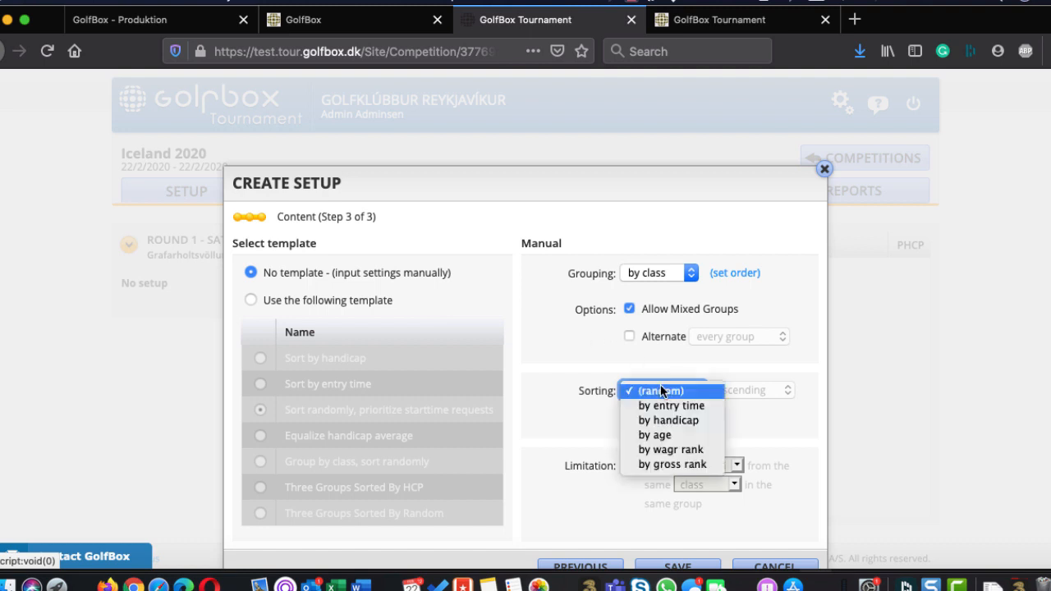
left_click(660, 398)
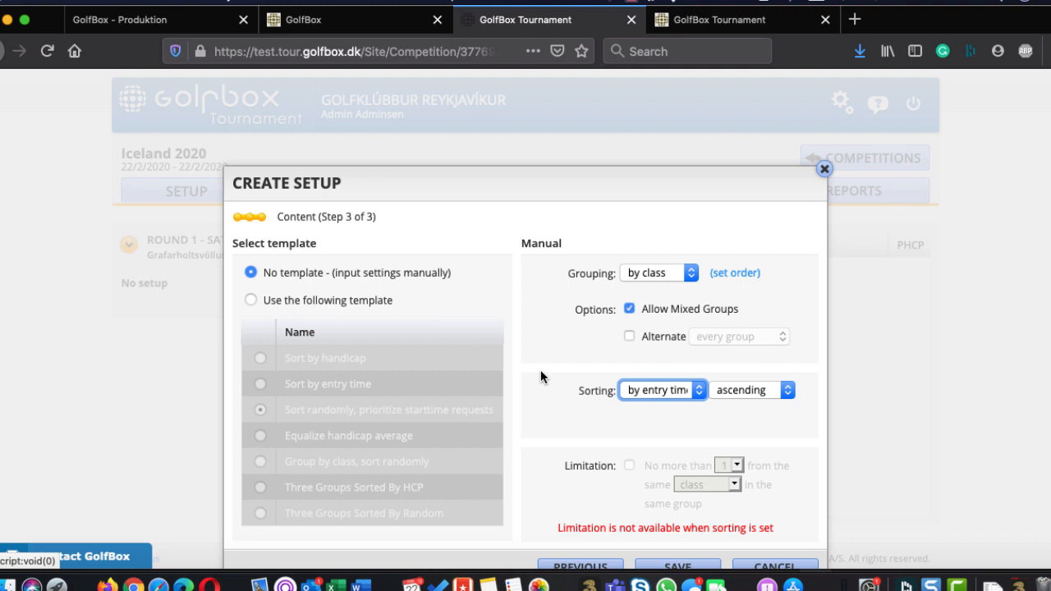
left_click(637, 391)
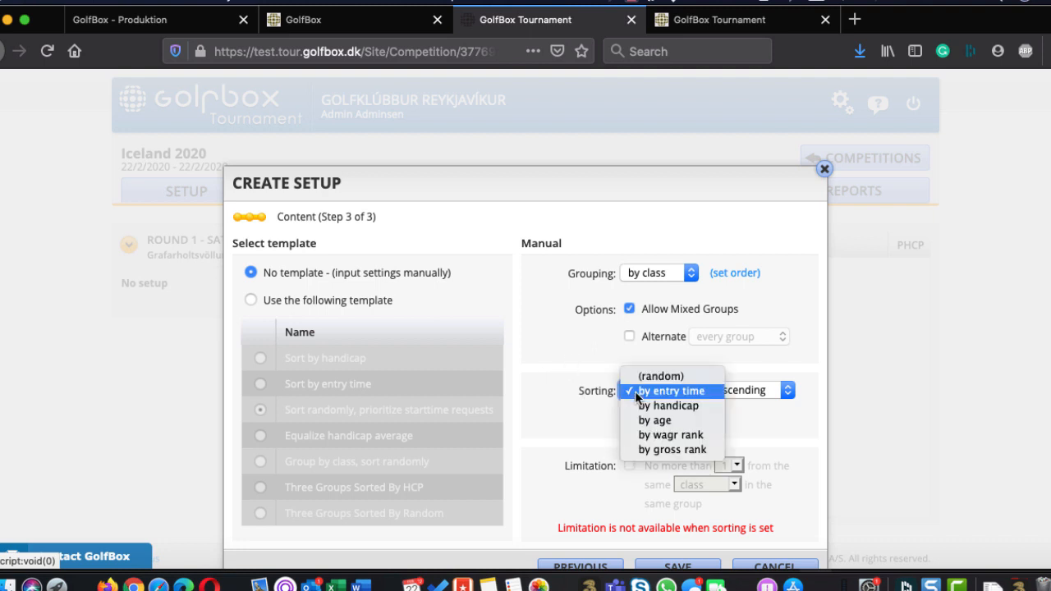
left_click(649, 376)
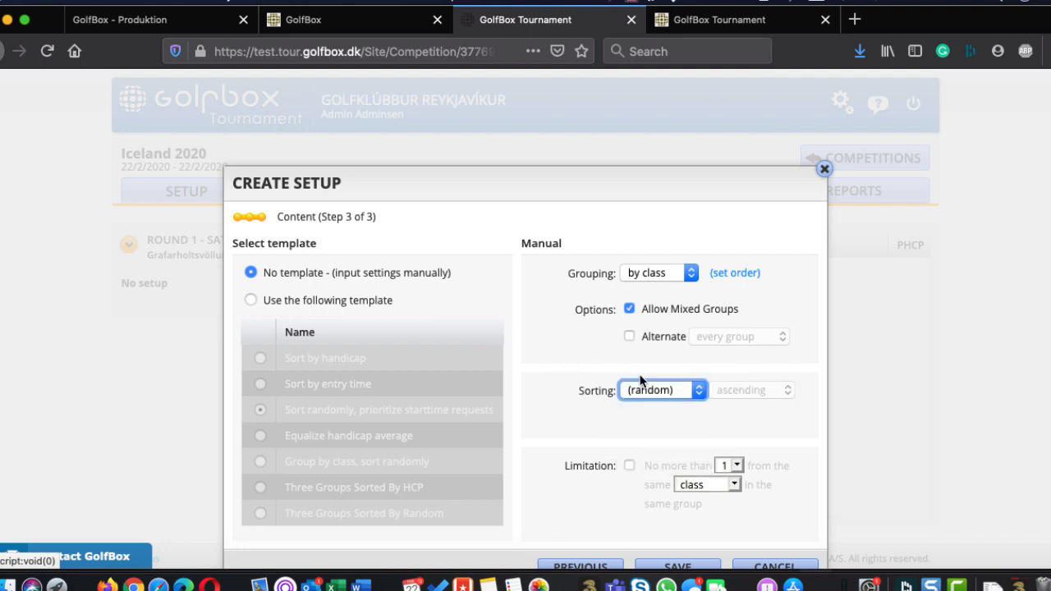
Try a limitation of no more than 1 player from the same class in a group, and look at the other limitation criteria
left_click(631, 464)
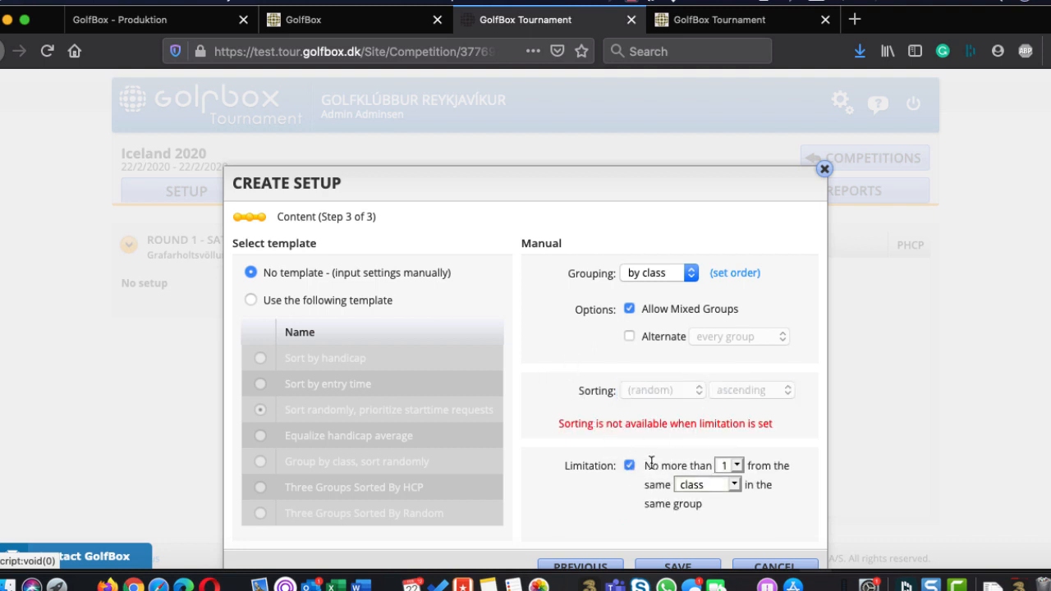
left_click(717, 485)
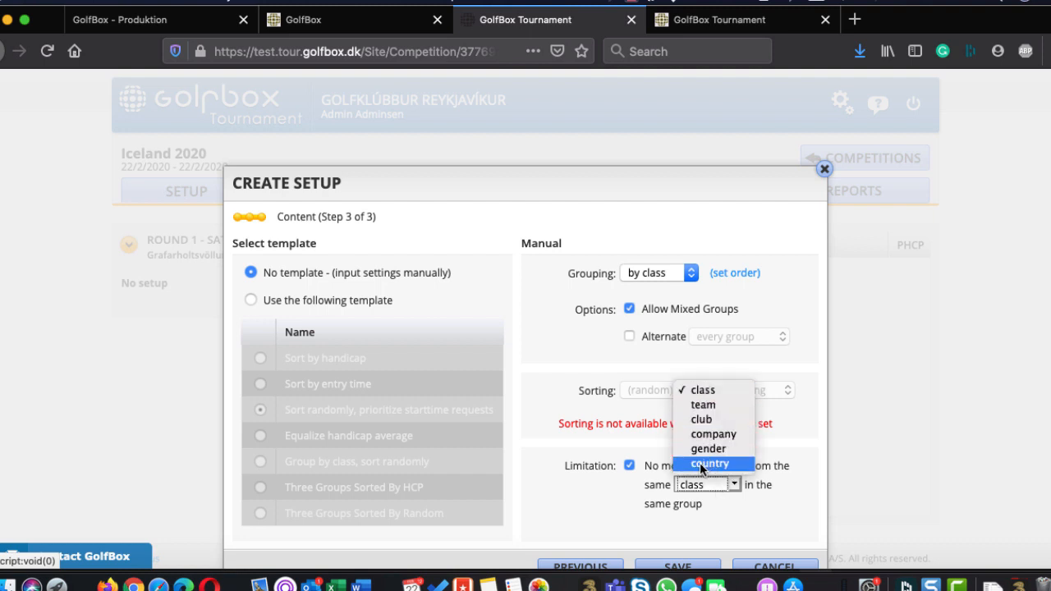
left_click(594, 358)
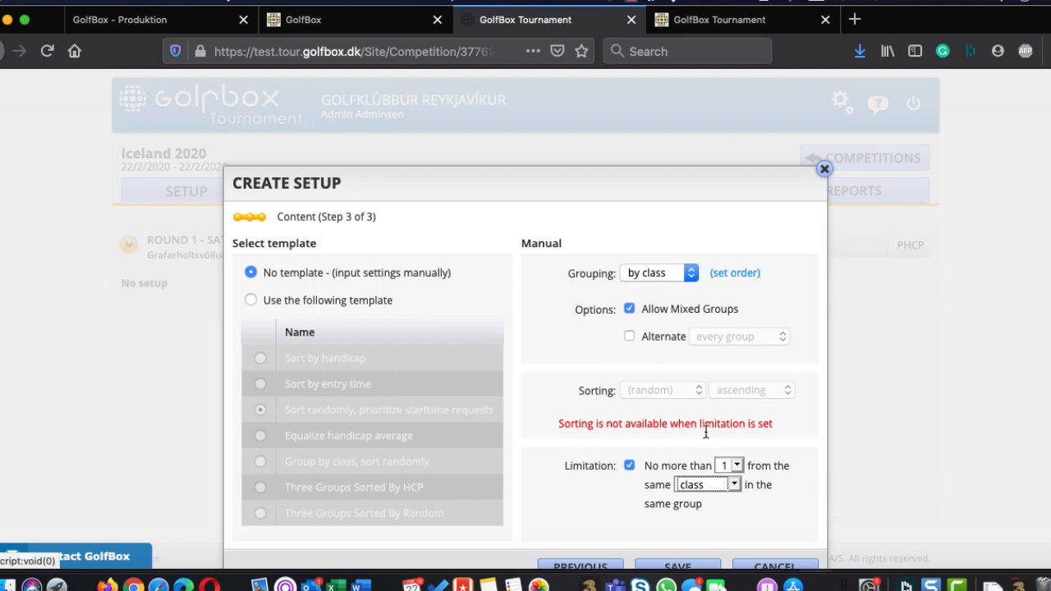
Switch back to using the template Sort randomly, prioritize starttime requests, and save the Round 1 setup
scroll(708, 401, "down", 1)
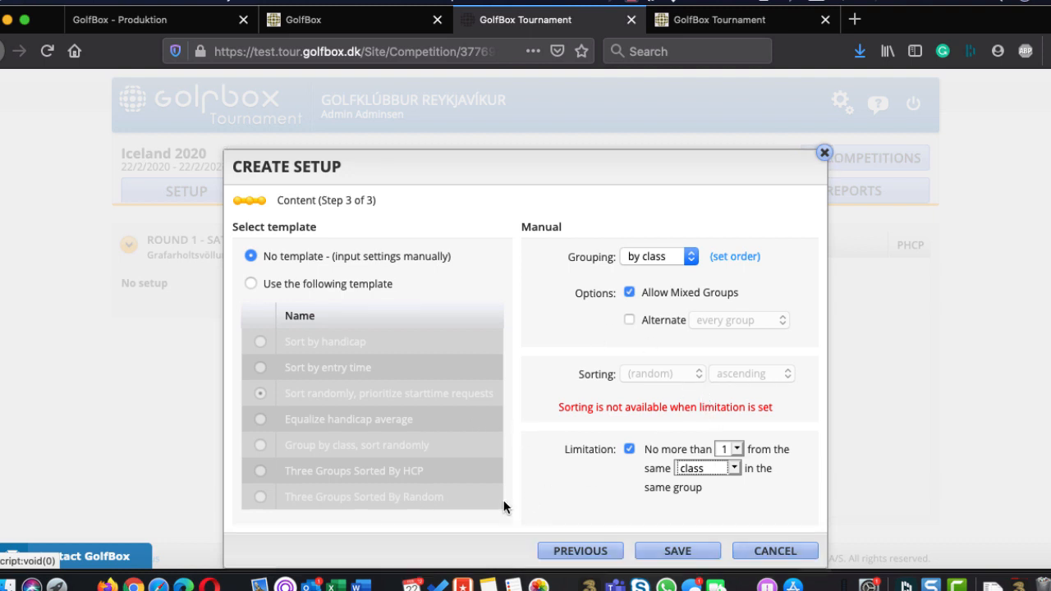
left_click(291, 284)
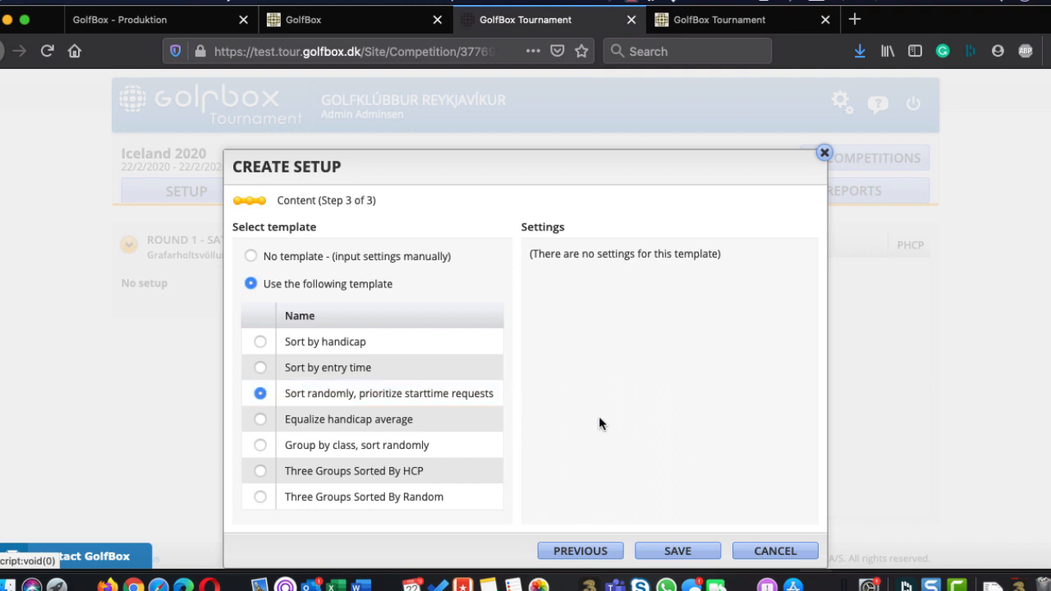
left_click(675, 550)
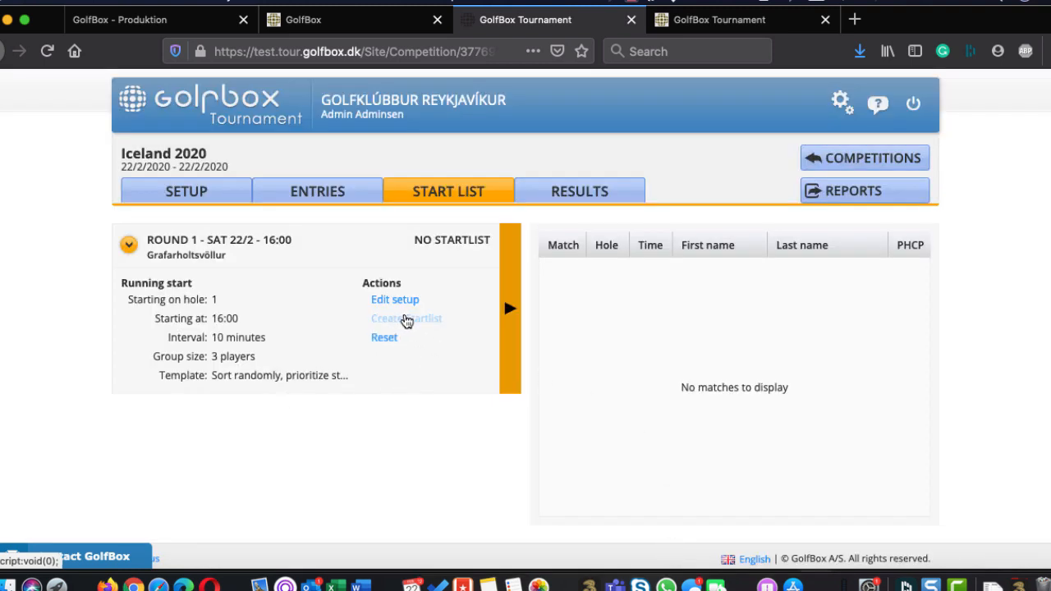
Create the Round 1 start list and open its complete list of matches
left_click(407, 320)
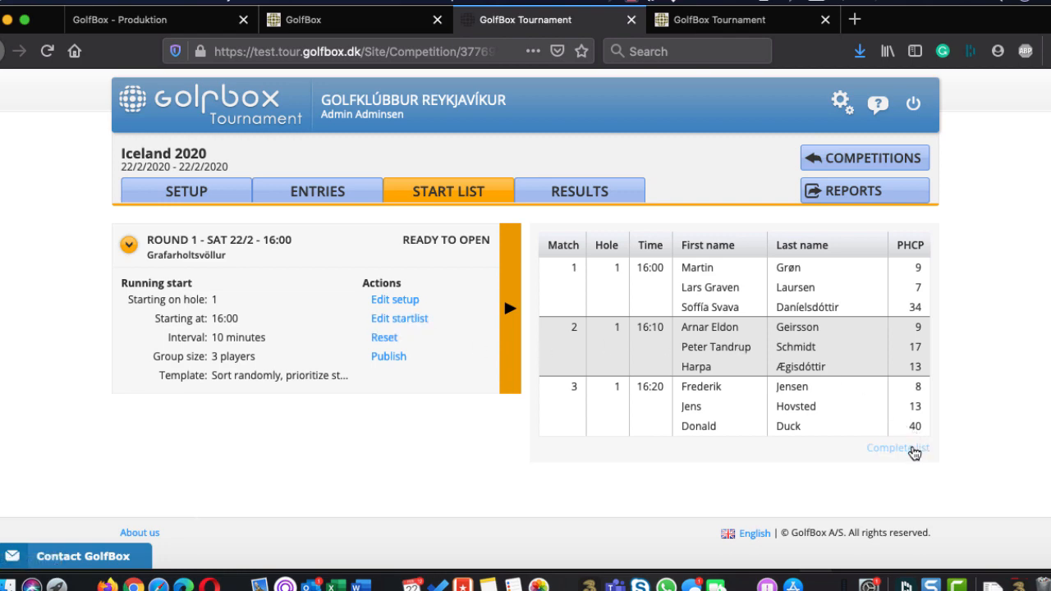
left_click(912, 449)
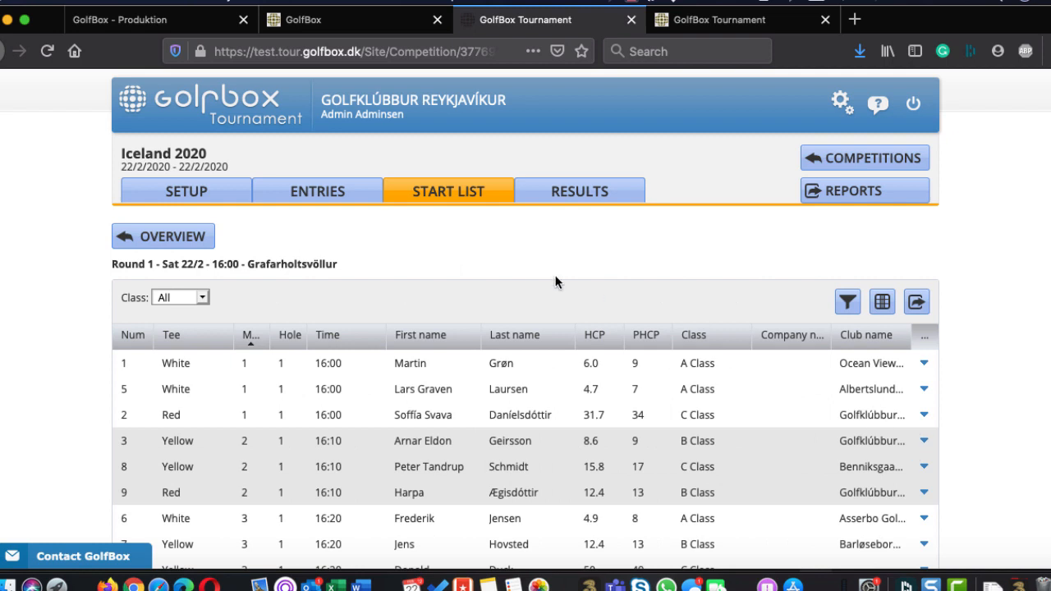
scroll(556, 281, "down", 2)
scroll(517, 273, "down", 2)
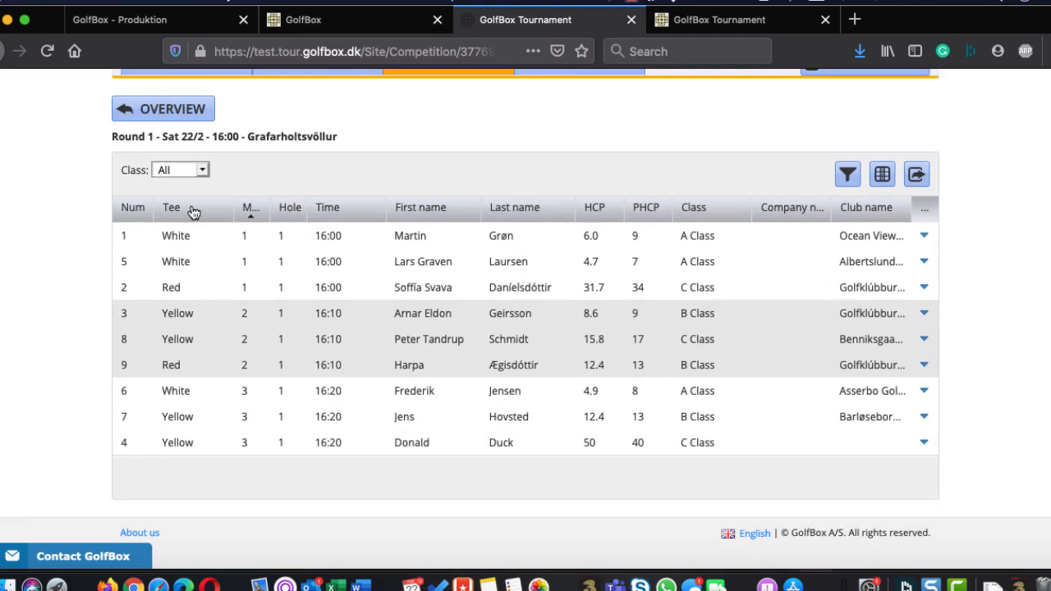
Set the tee of player number 3 in match 2 to White and return to the start list overview
left_click(192, 315)
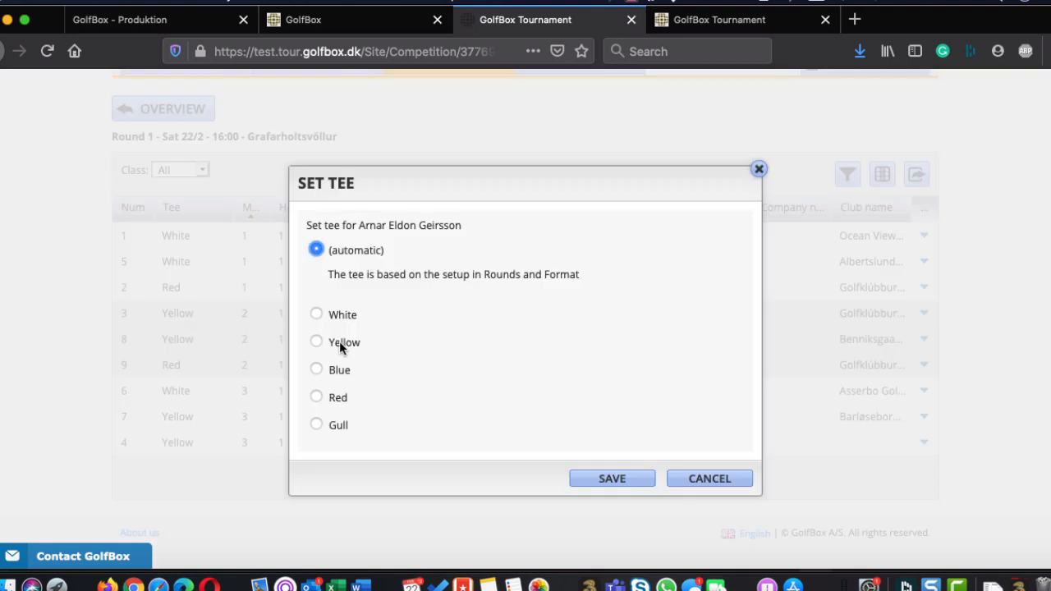
left_click(316, 314)
left_click(631, 479)
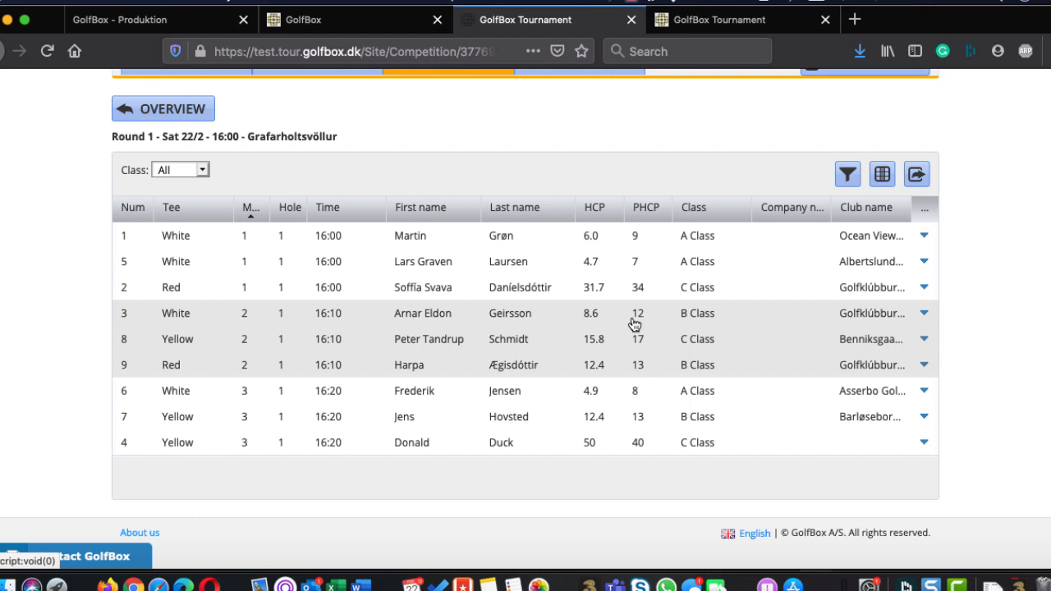
left_click(154, 106)
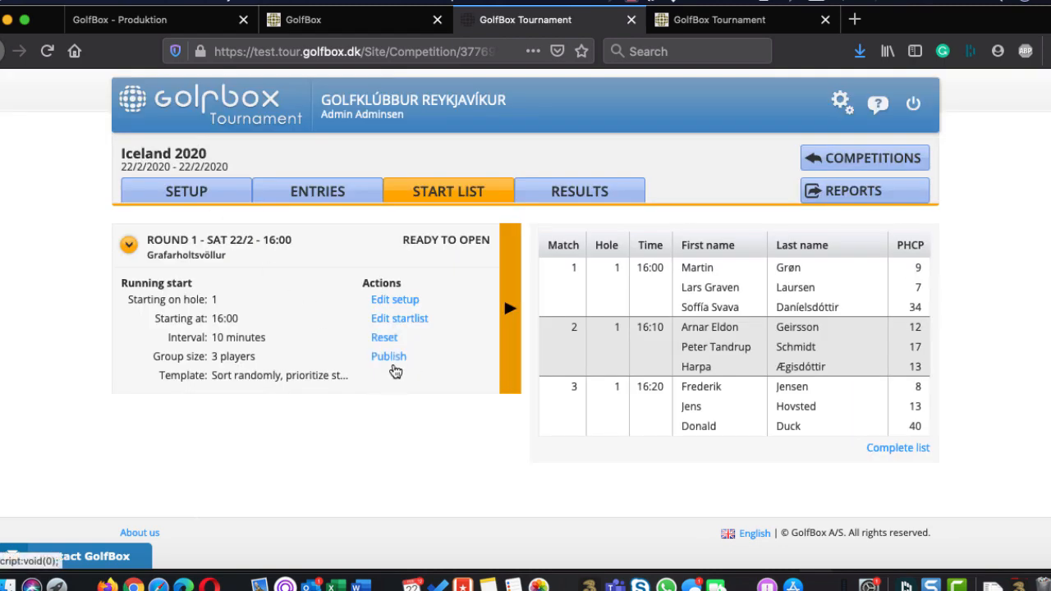
Publish the Round 1 start list now, sending an email that includes the scoring code for player scoring
left_click(391, 361)
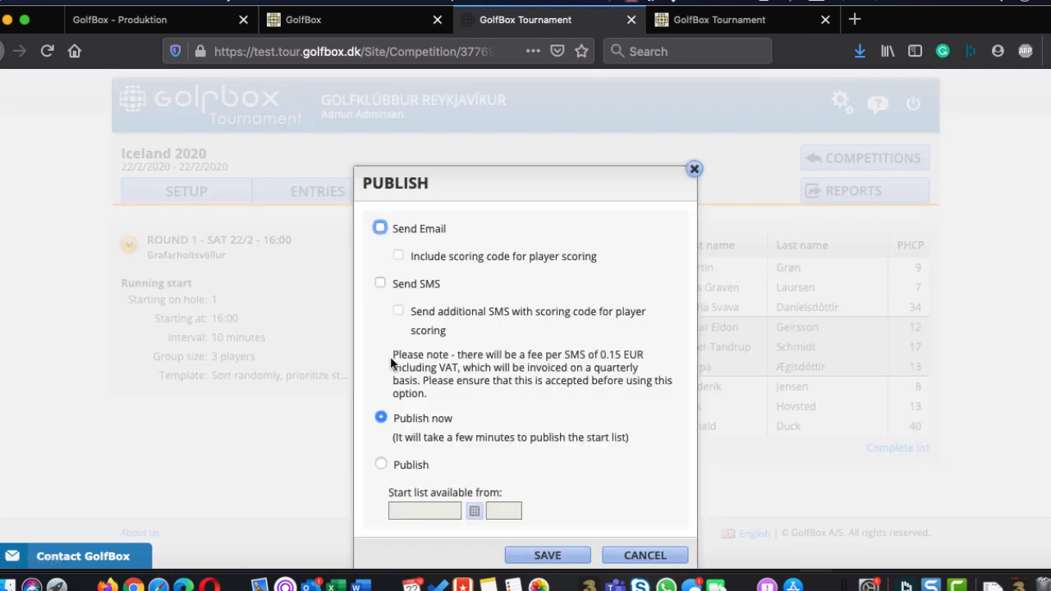
left_click(386, 224)
left_click(381, 226)
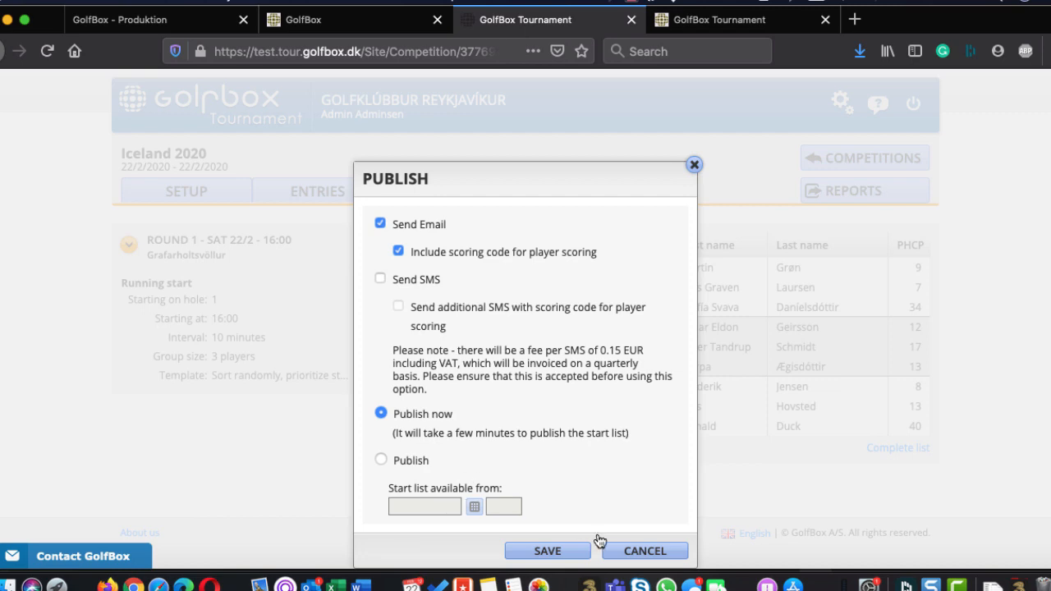
left_click(556, 550)
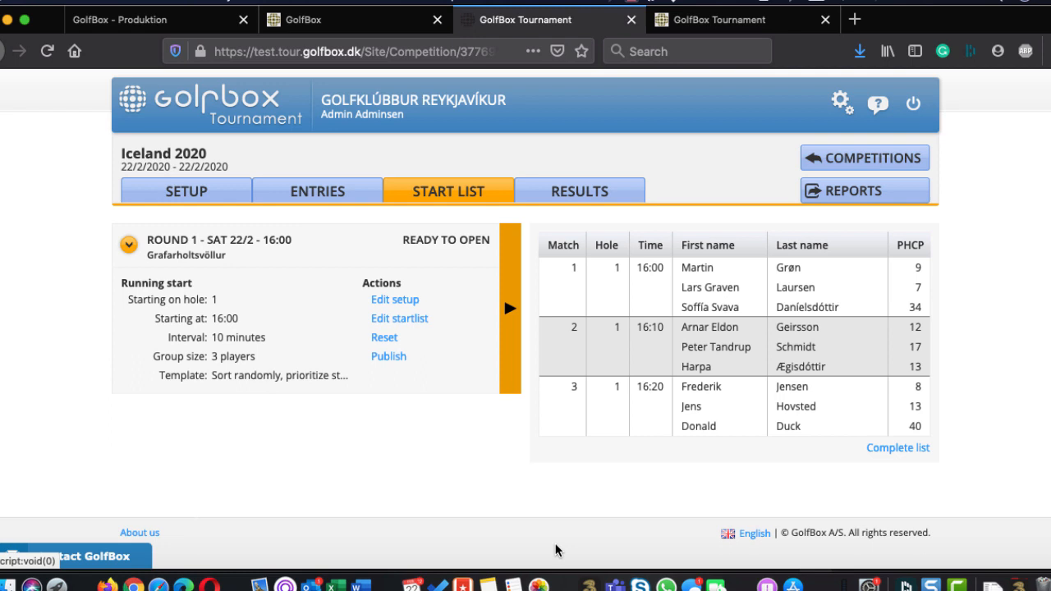
Check the tee times on the public tournament page and the Outlook inbox for the start list email, and return to the tournament administration
left_click(762, 18)
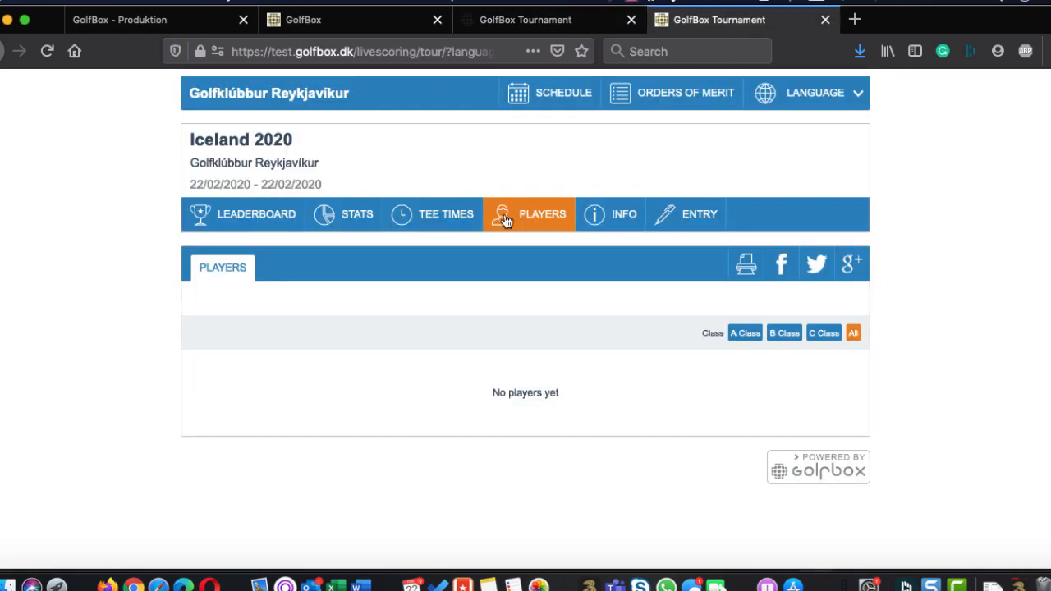
left_click(426, 218)
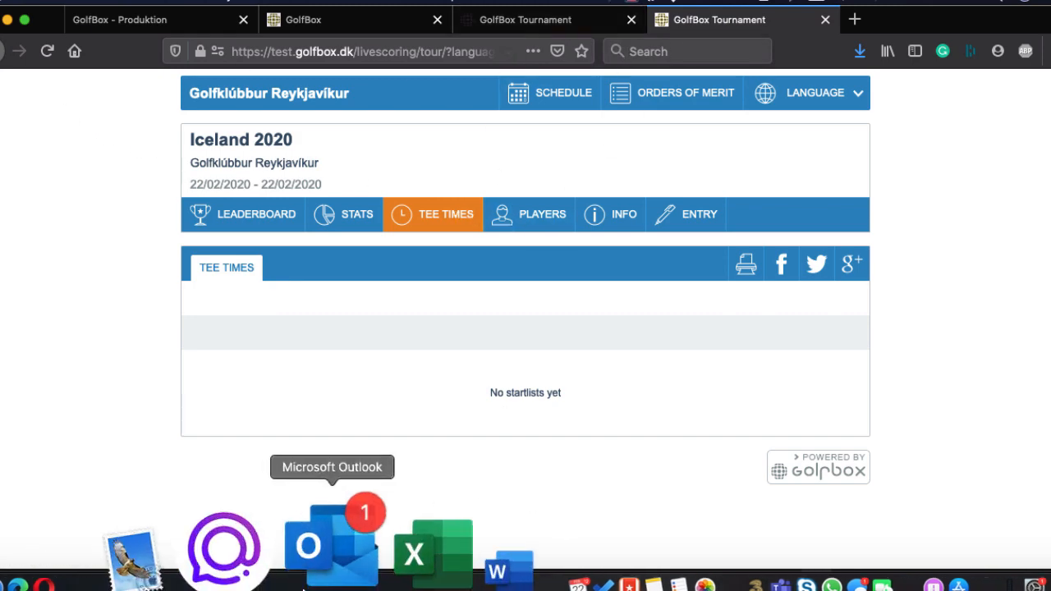
left_click(319, 558)
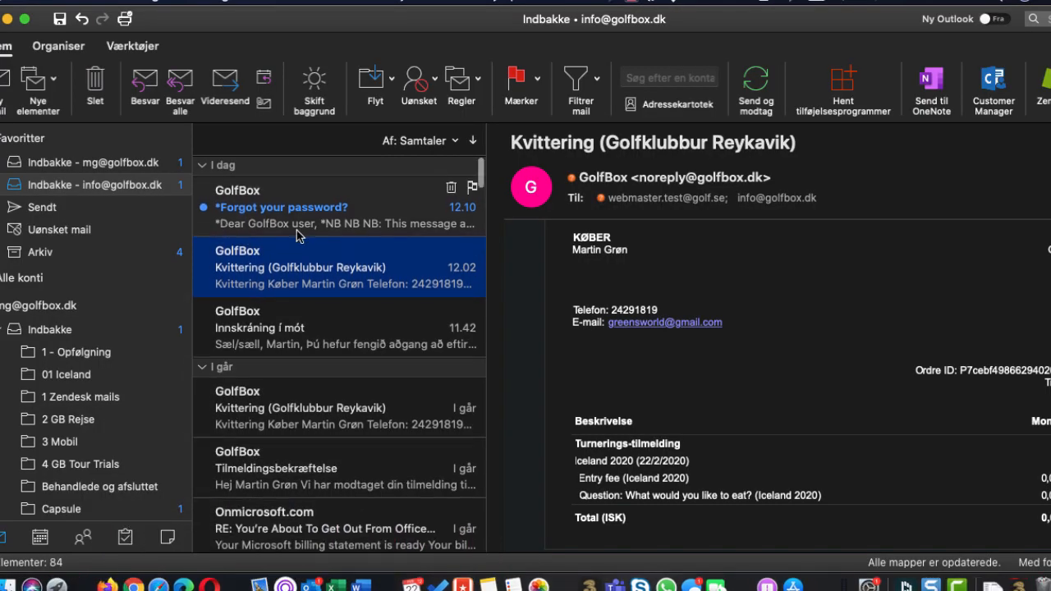
key("super+Tab")
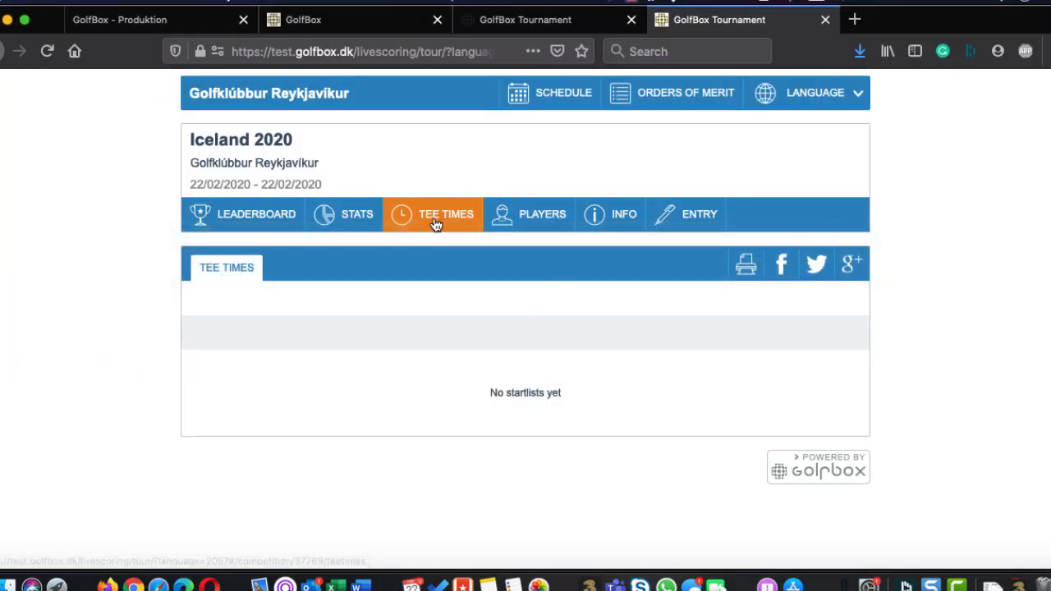
left_click(544, 24)
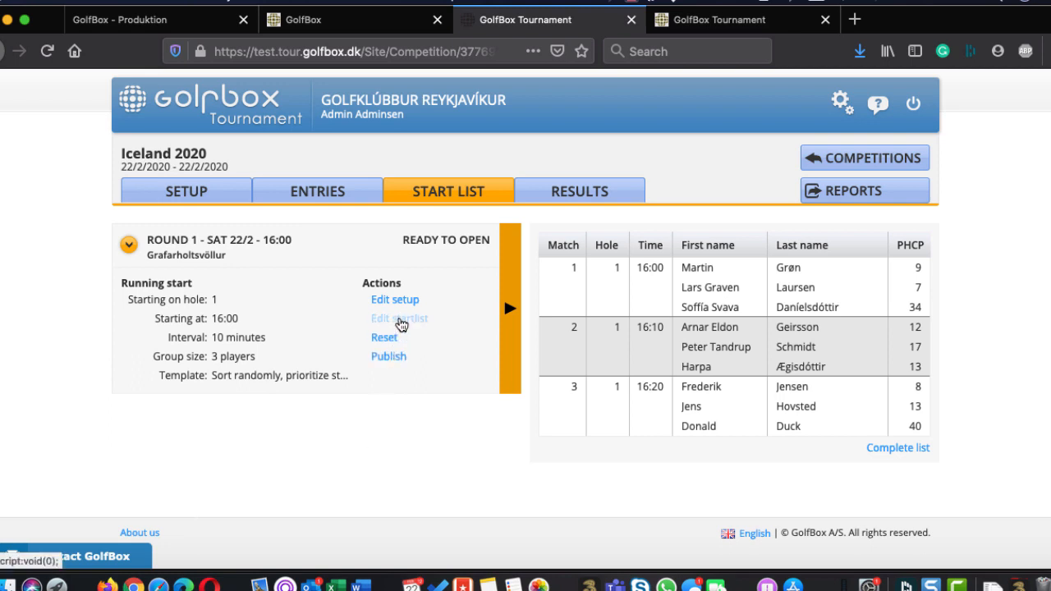
In the Round 1 start list, swap players 1 and 8, and move player 5 to the Available List and back to match 1
left_click(399, 319)
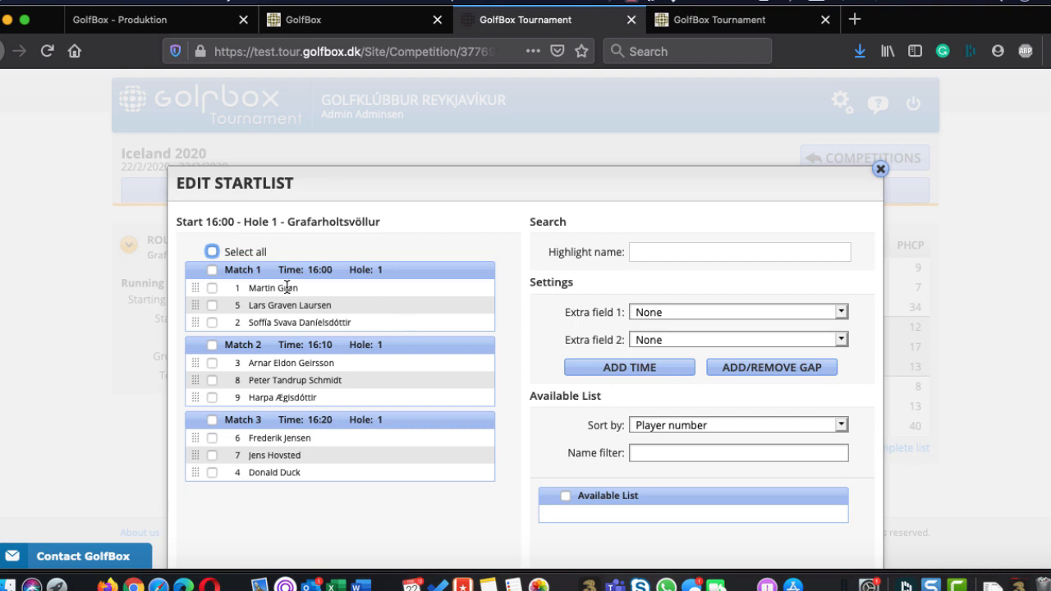
mouse_move(287, 288)
left_mouse_down()
mouse_move(277, 378)
mouse_move(274, 287)
left_mouse_up()
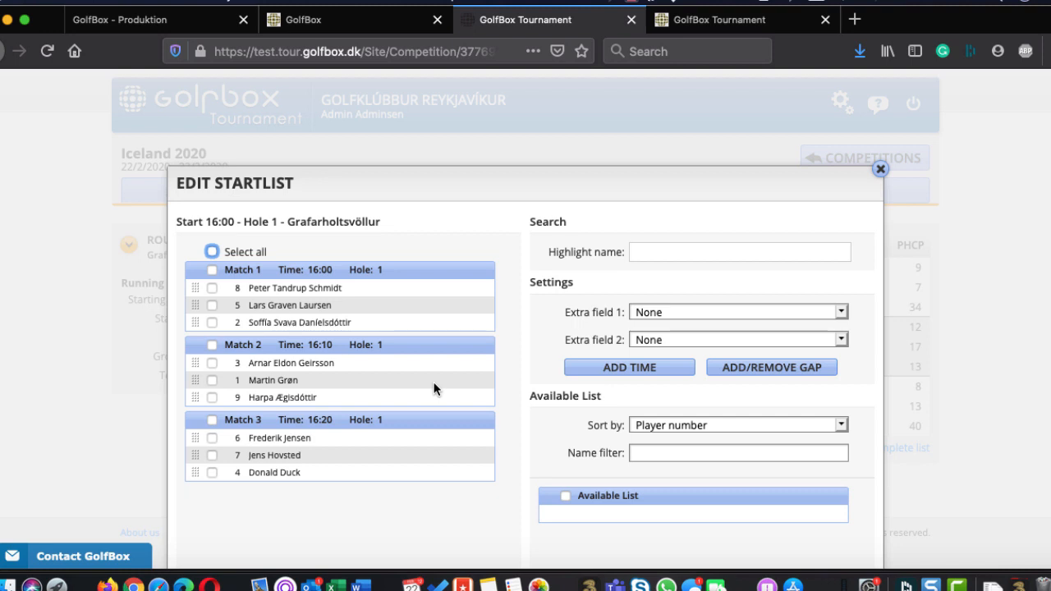
scroll(433, 382, "down", 3)
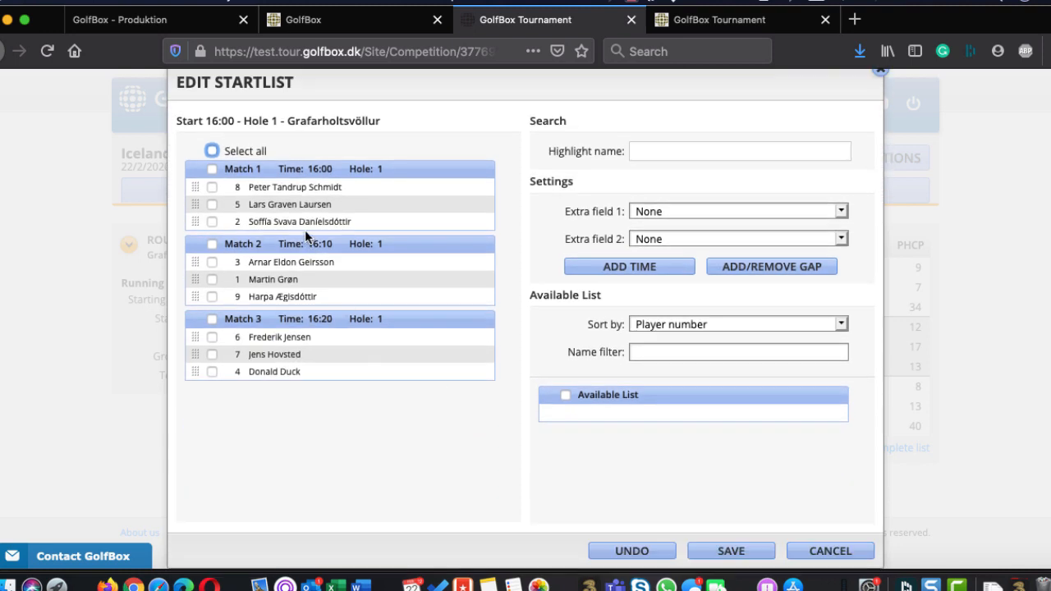
left_click_drag(286, 198, 608, 410)
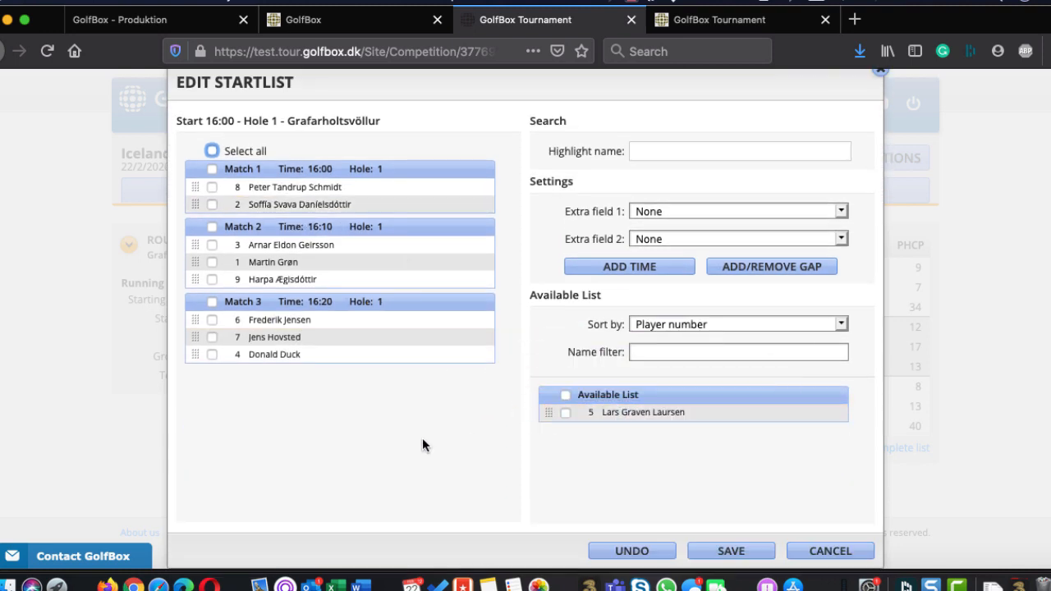
left_click(719, 422)
left_click_drag(711, 418, 293, 192)
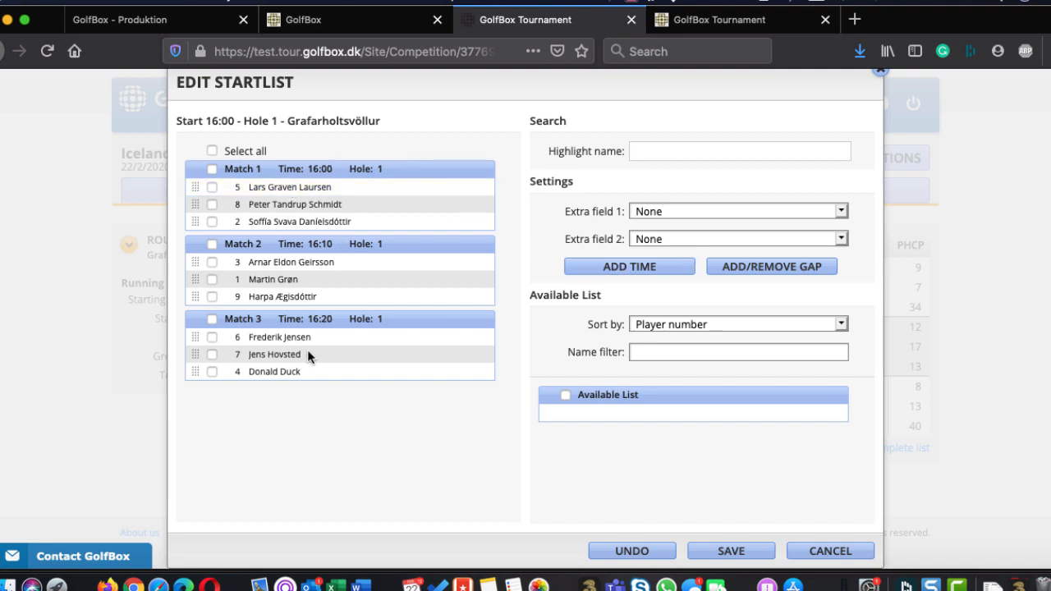
Show HCP and Start time wish as extra fields, and rearrange players 1, 3, 2 into match 1 and 9, 8, 5 into match 2
left_click(645, 211)
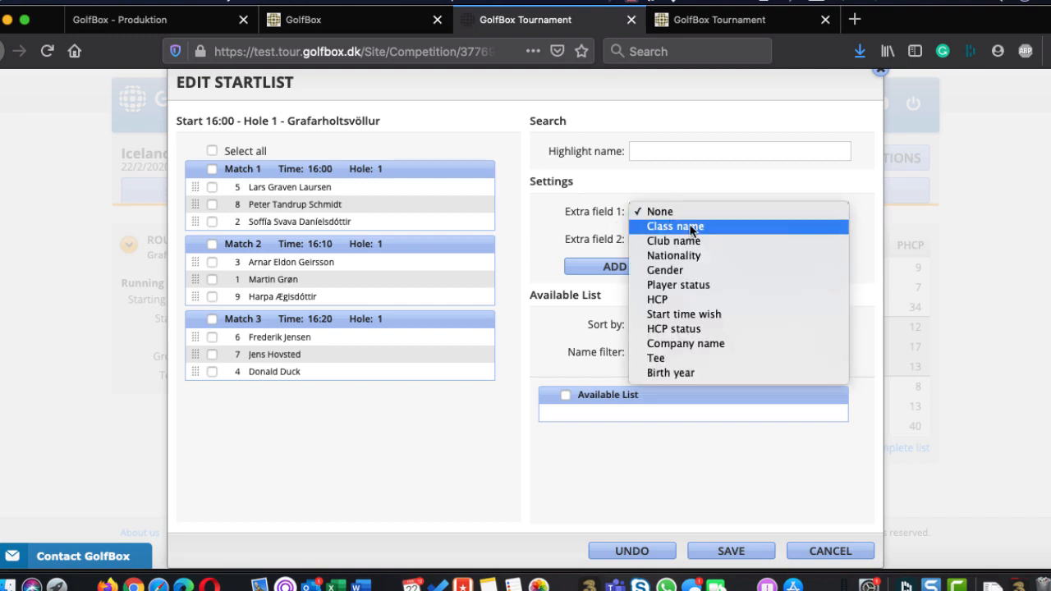
left_click(703, 299)
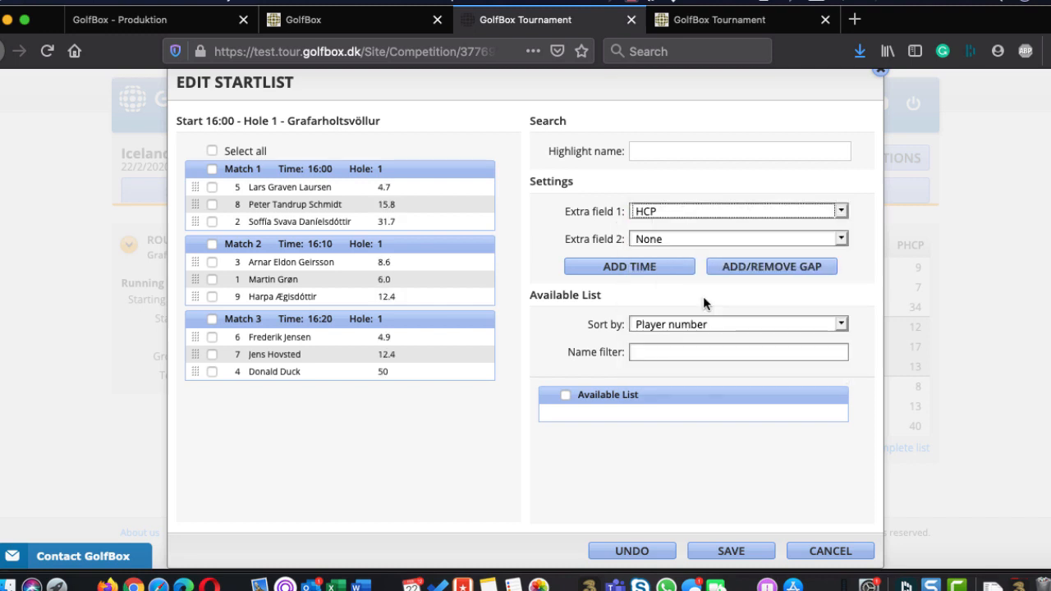
left_click(680, 233)
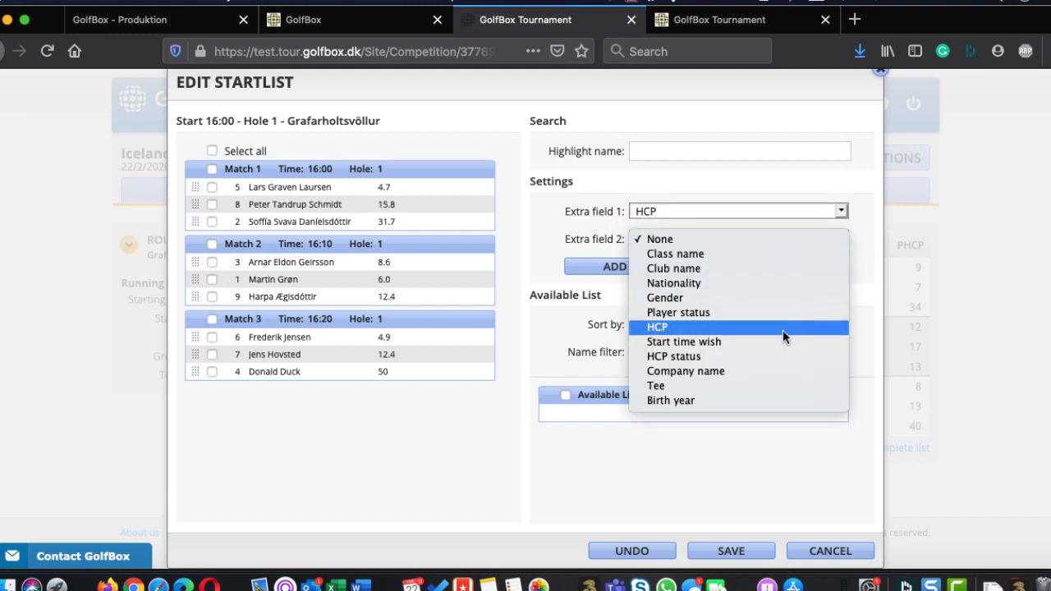
left_click(730, 341)
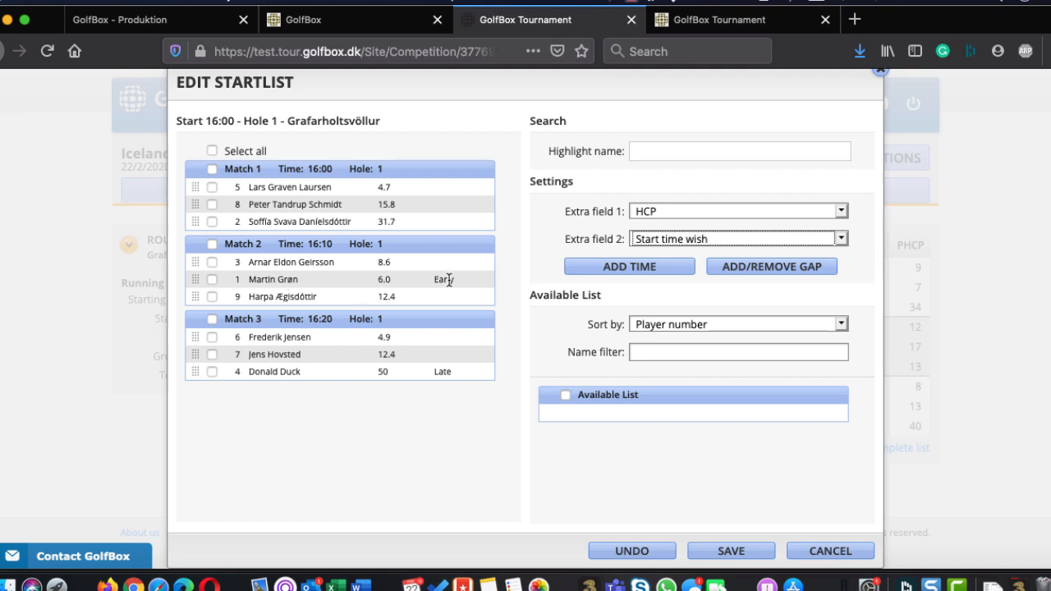
left_click_drag(334, 279, 303, 284)
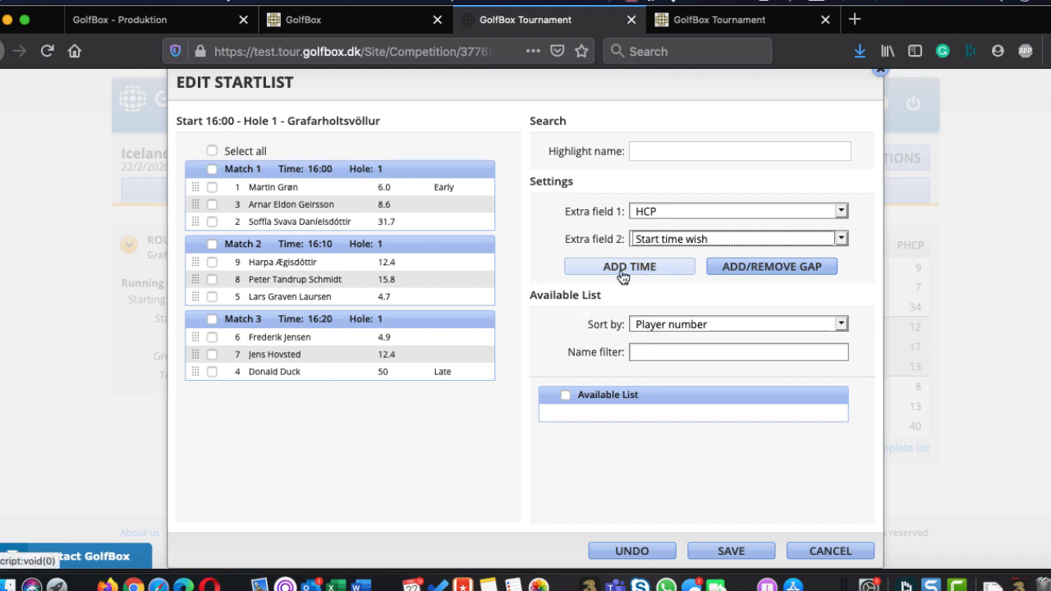
Add a gap that adjusts all tee times from 16:10 by 10 minutes, and save the start list
left_click(780, 266)
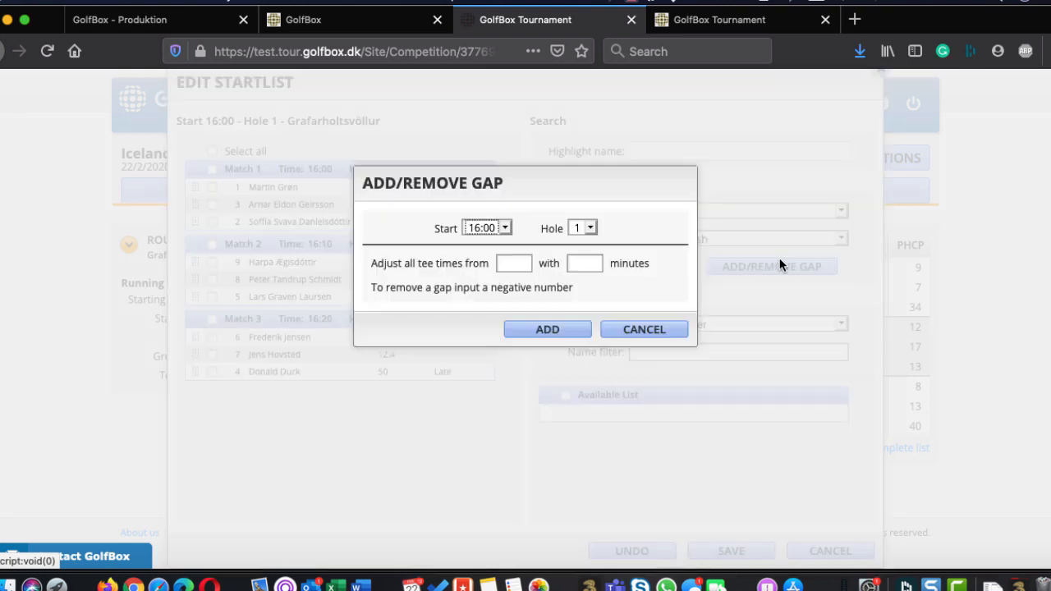
left_click(517, 263)
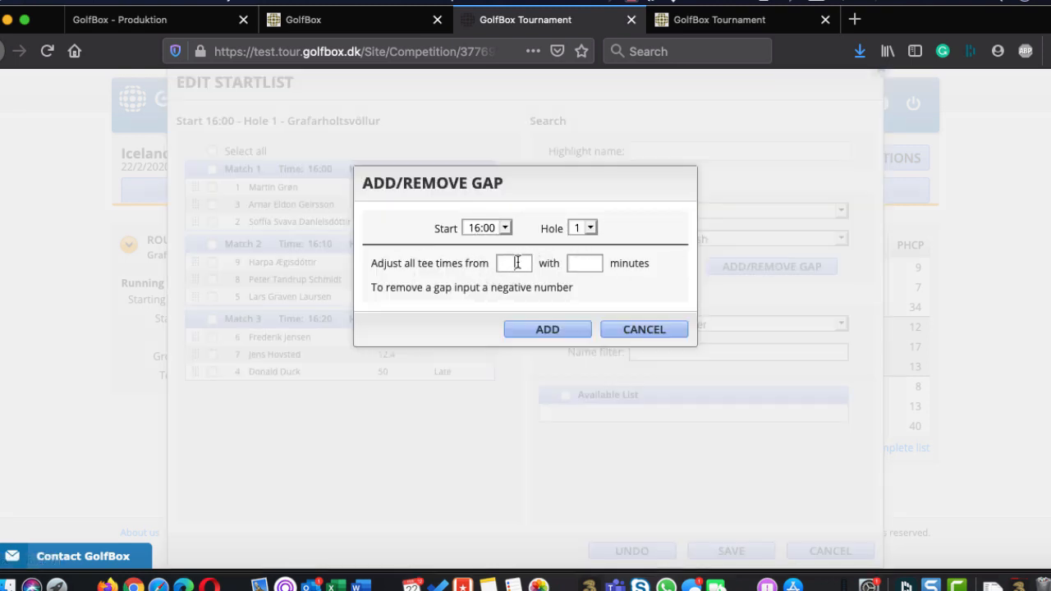
type("1610")
left_click(579, 262)
type("10")
left_click(546, 325)
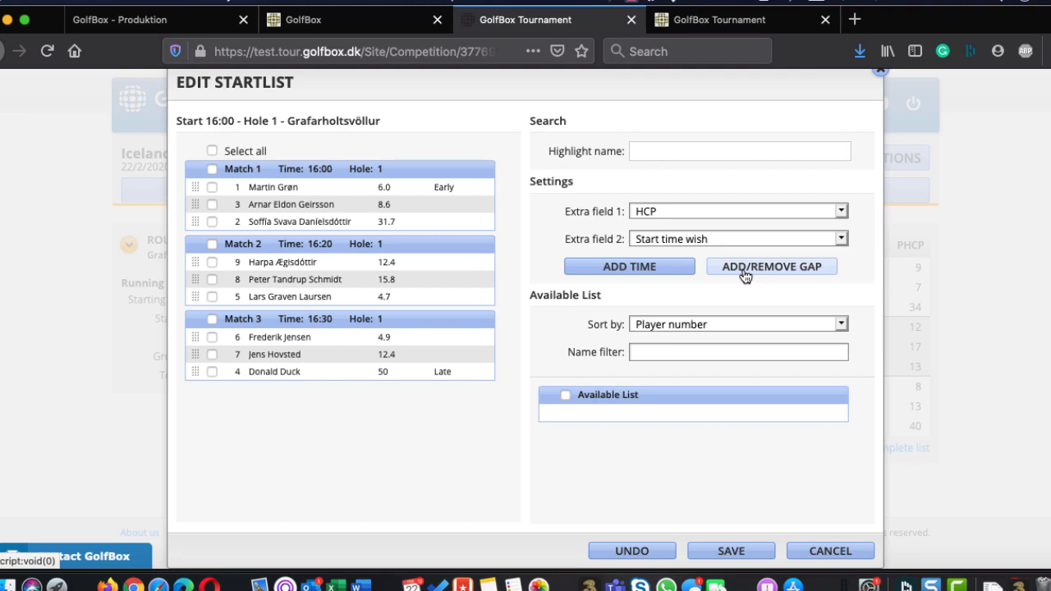
left_click(734, 554)
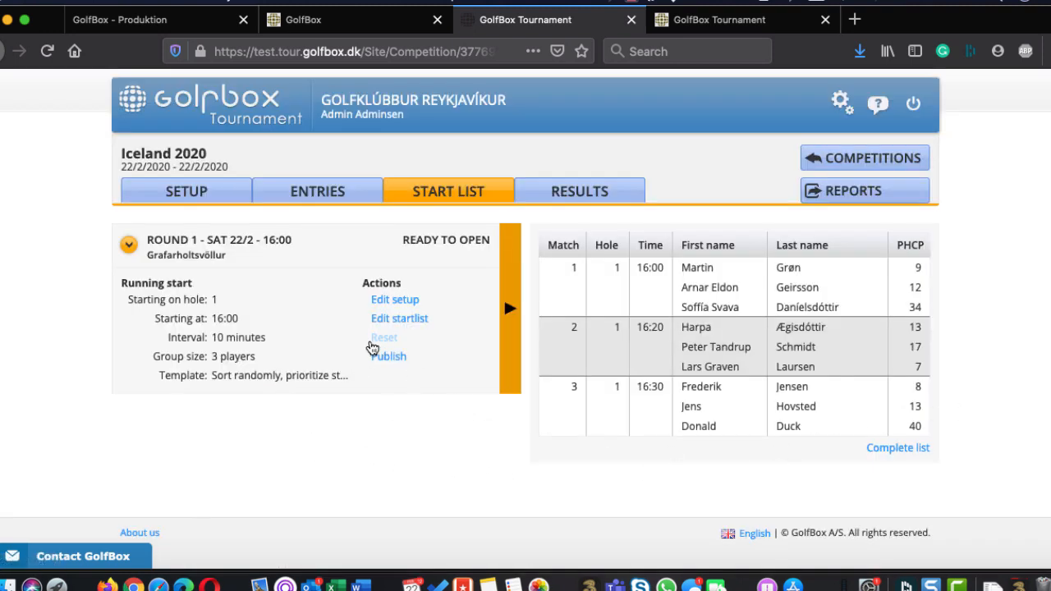
Reload the public tournament page, examine the published tee times, and return to the tournament administration
left_click(404, 321)
left_click(702, 19)
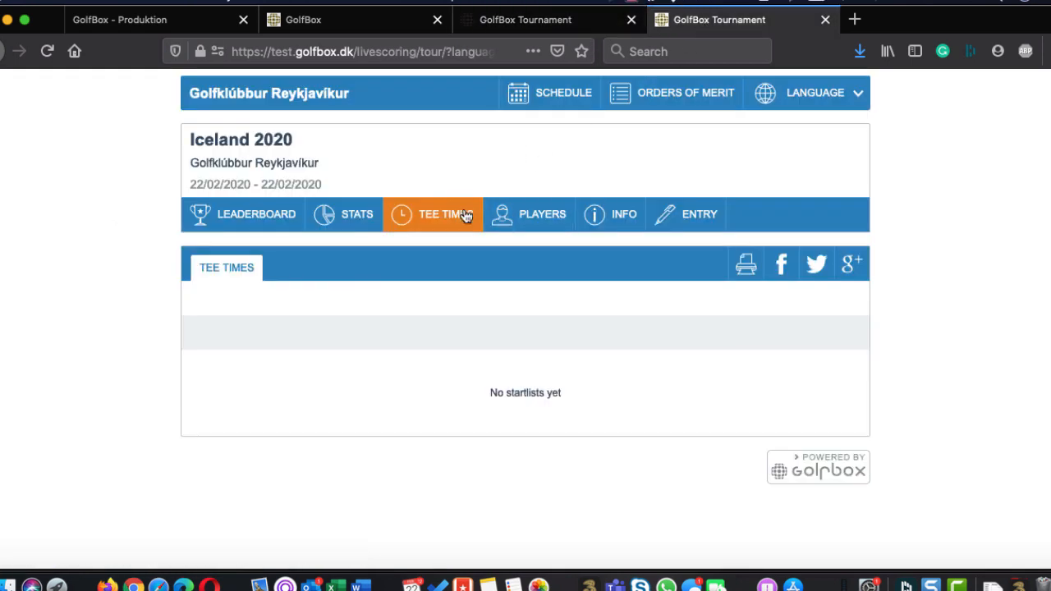
left_click(46, 51)
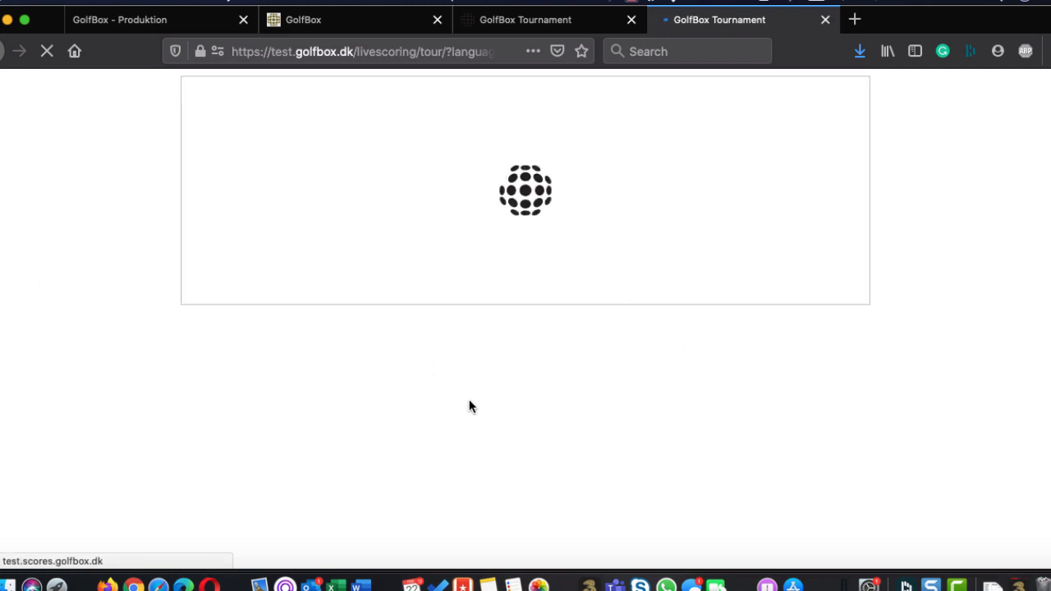
scroll(936, 376, "down", 2)
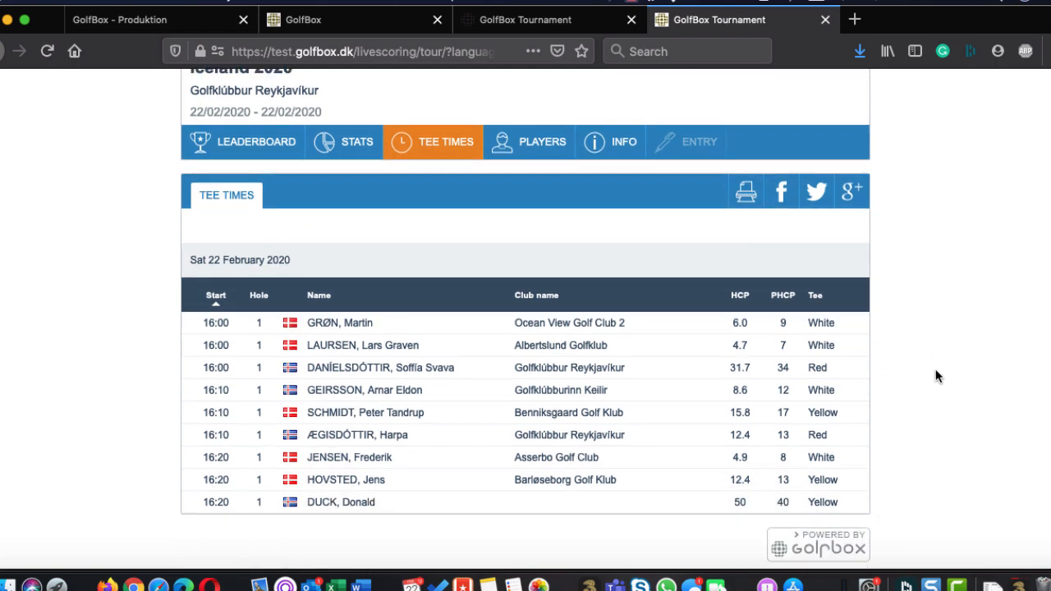
key("ctrl+shift+Tab")
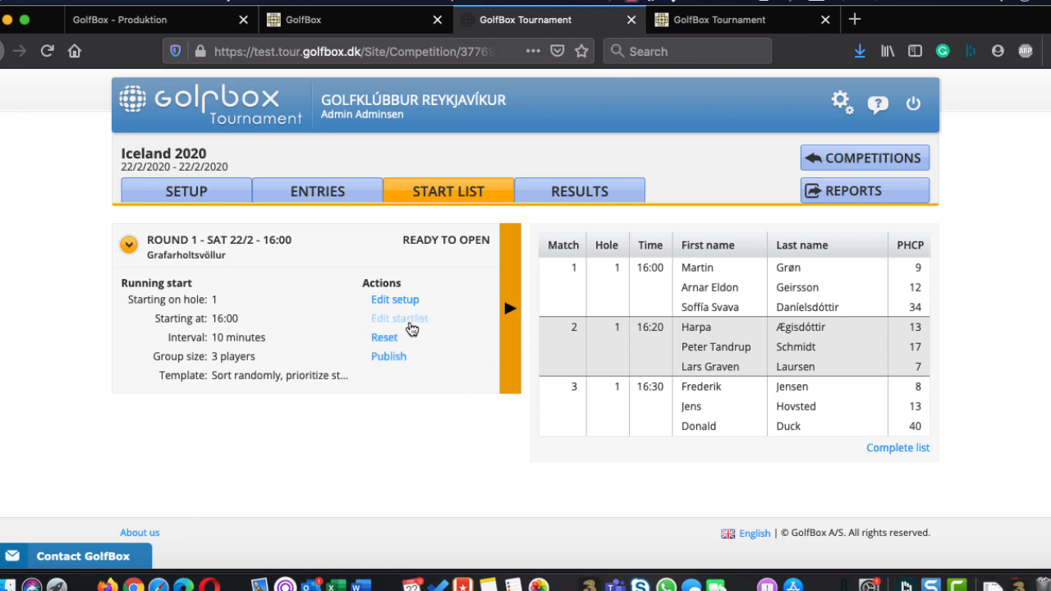
Reopen the Round 1 start list editor to review the matches, and close it without saving
left_click(400, 319)
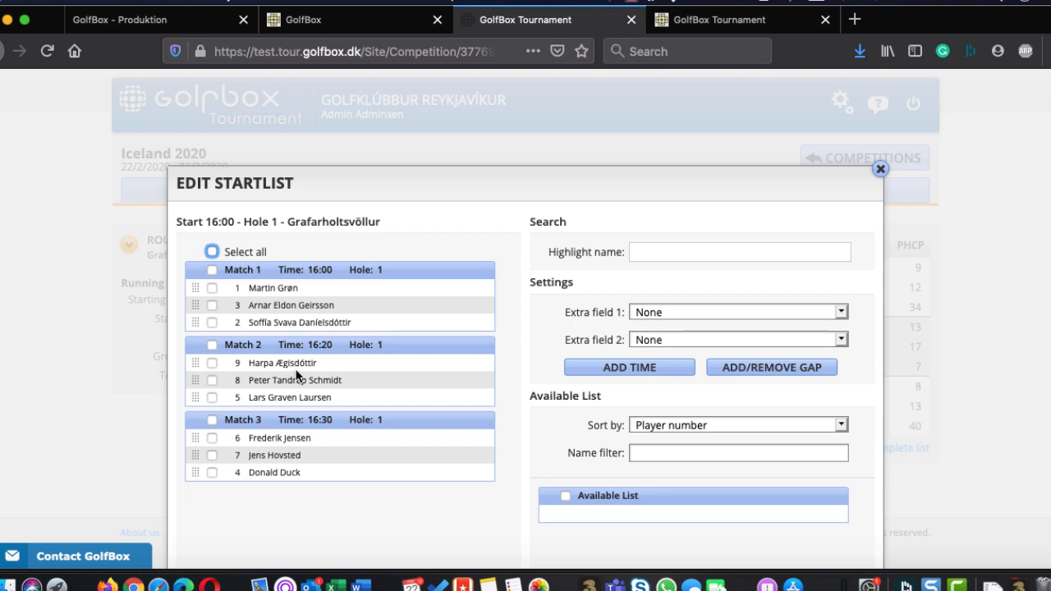
scroll(719, 176, "down", 2)
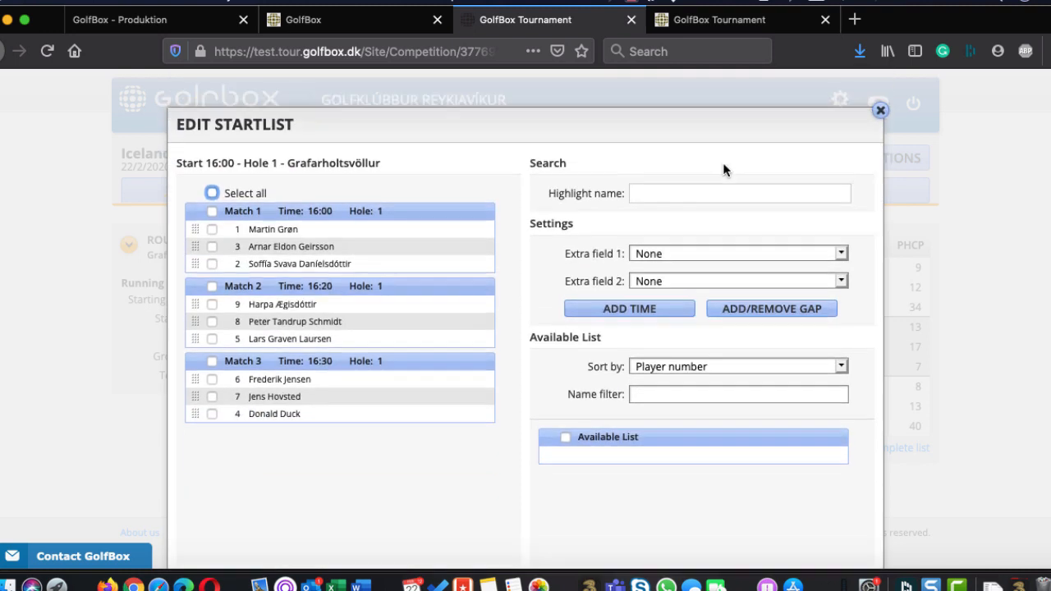
left_click(881, 119)
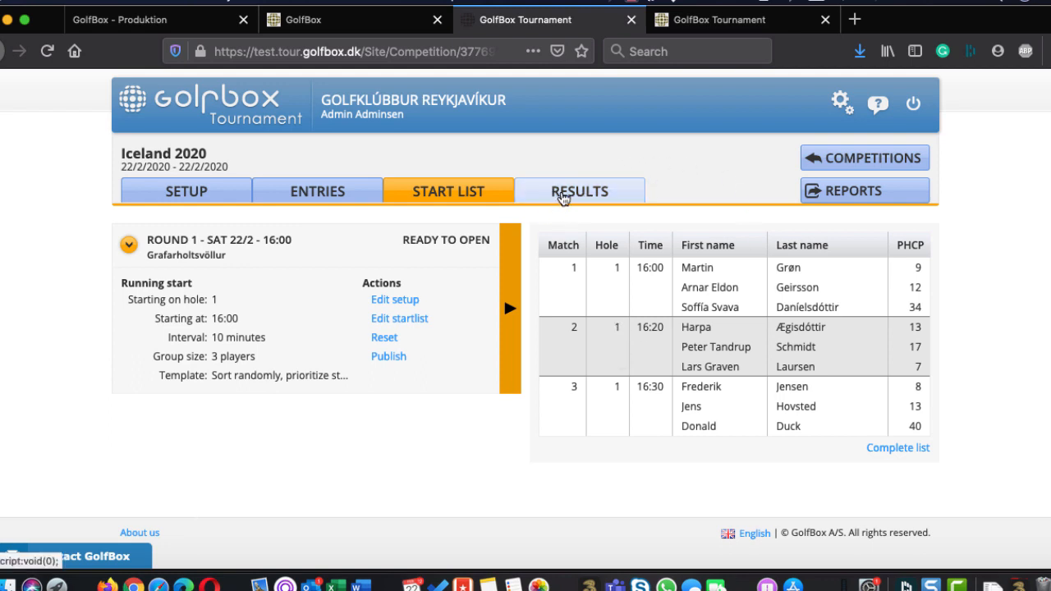
Open Round 1 for scoring in the competition's results, declining the update of handicaps on all entries
left_click(563, 195)
scroll(561, 195, "down", 1)
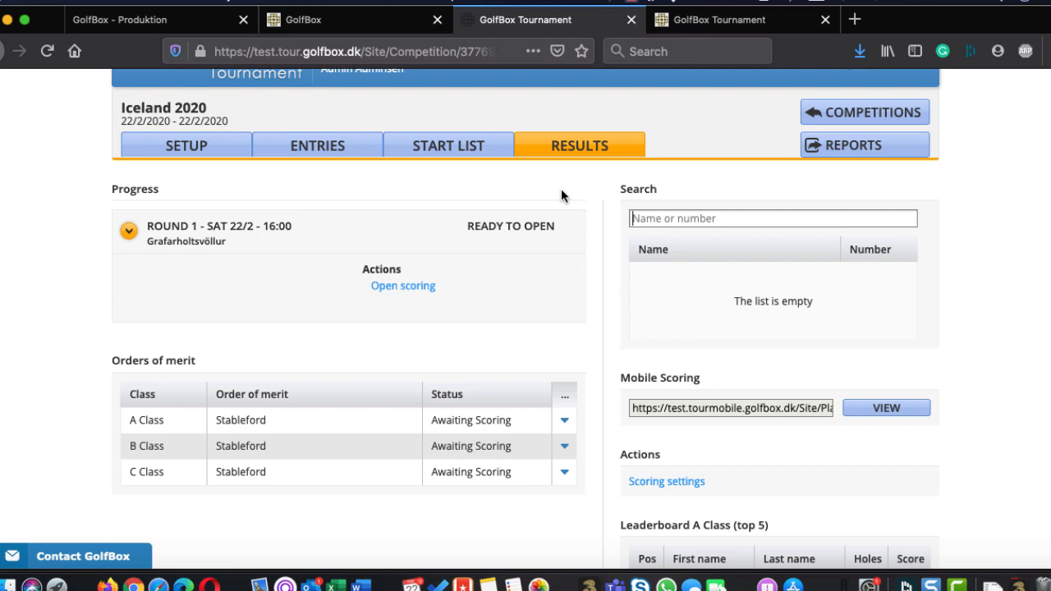
scroll(687, 257, "down", 1)
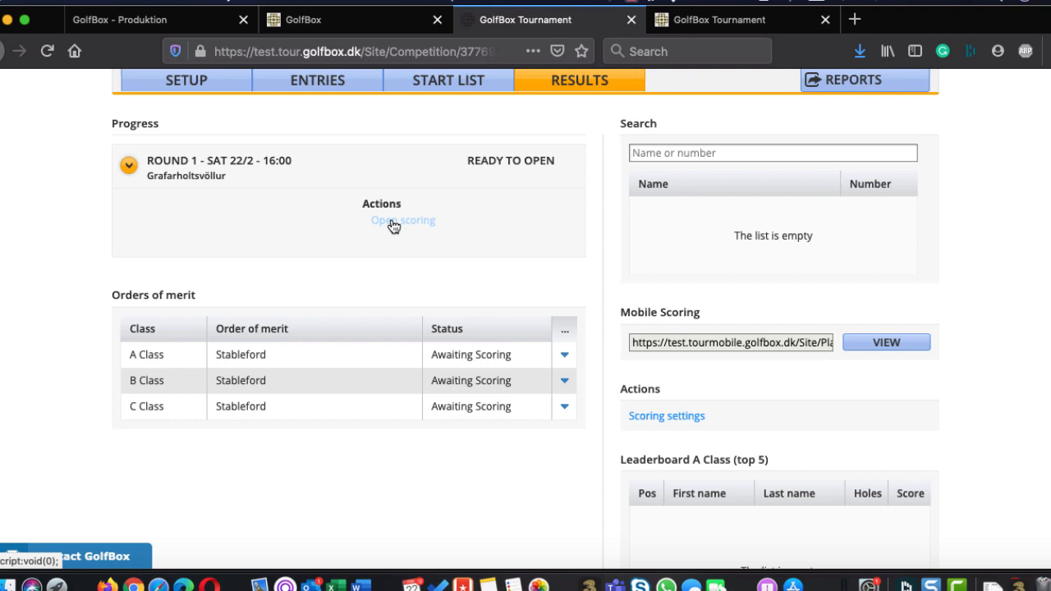
left_click(393, 224)
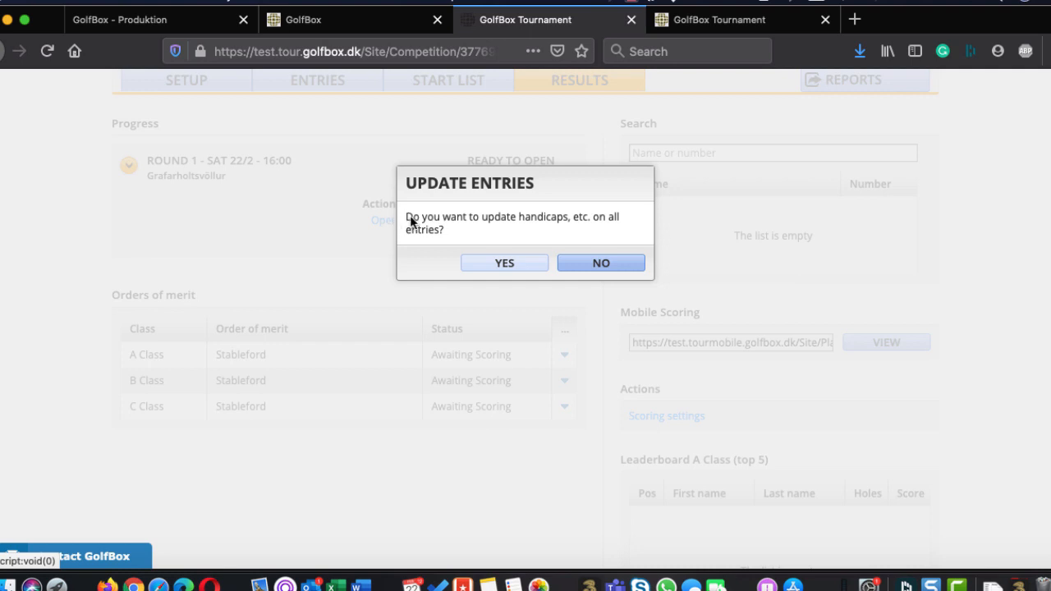
left_click(614, 264)
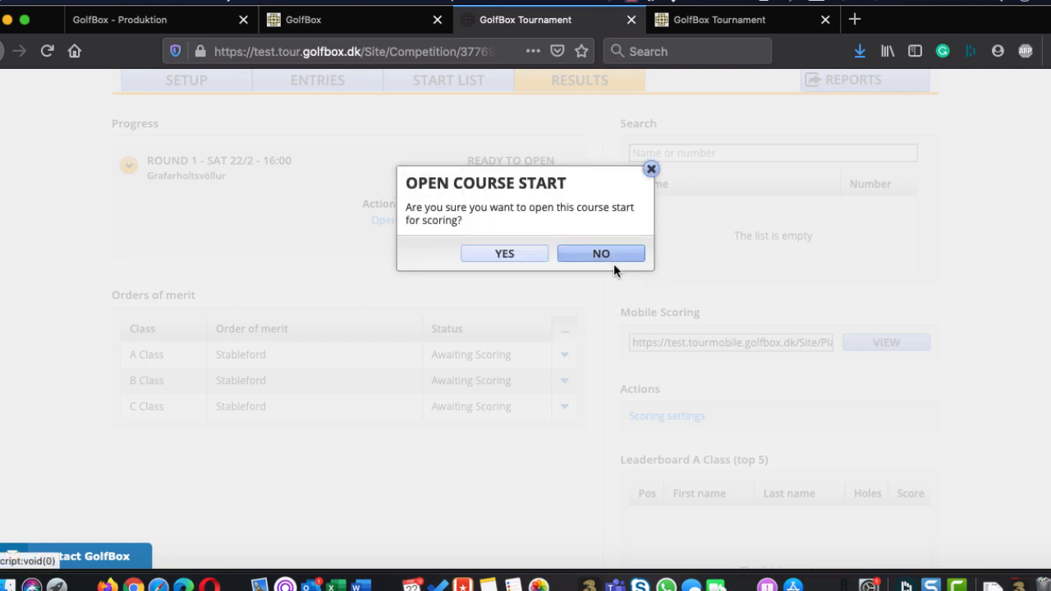
left_click(516, 260)
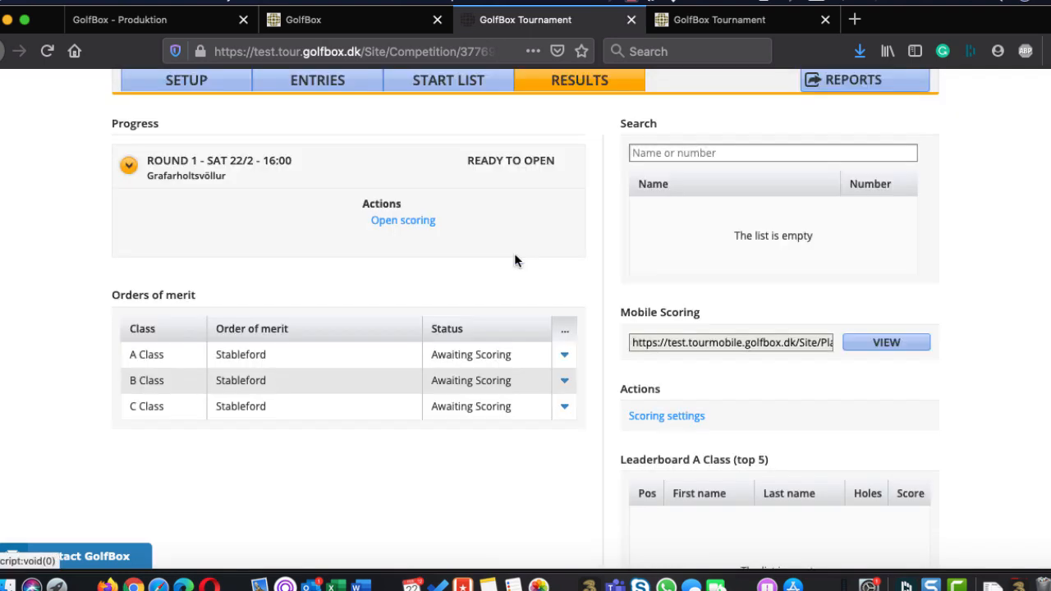
Repeat opening Round 1 for scoring, reload the results page, and view the scoring reset prompt without resetting
scroll(514, 253, "up", 3)
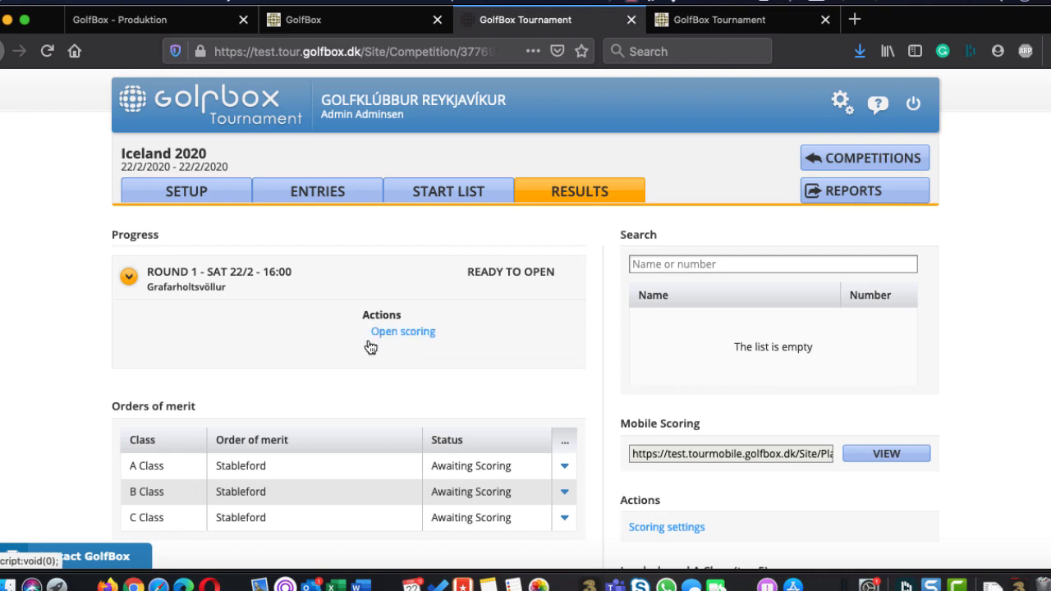
left_click(385, 330)
left_click(516, 256)
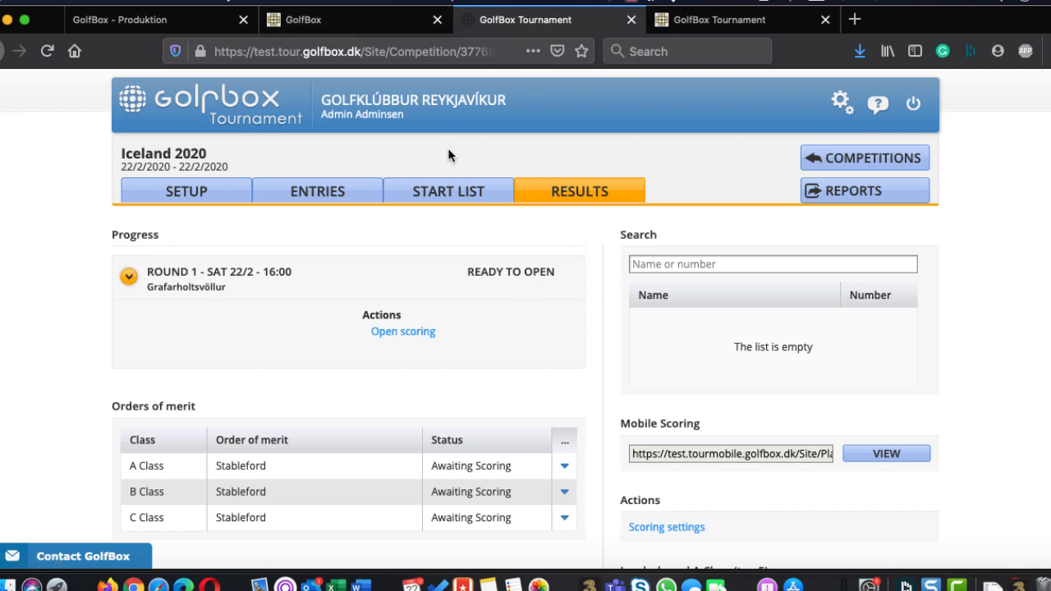
left_click(43, 51)
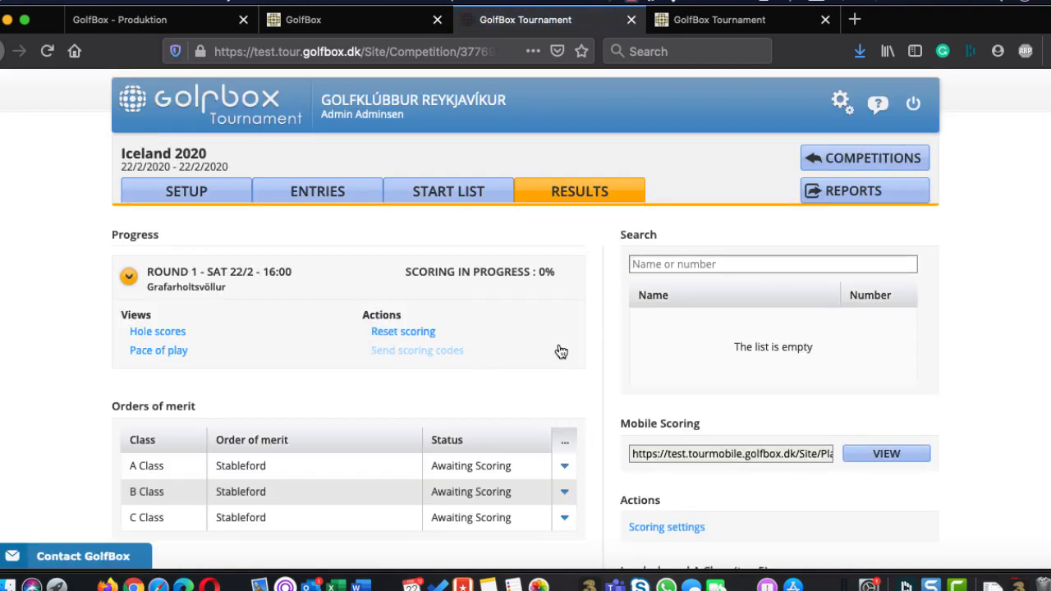
left_click(404, 332)
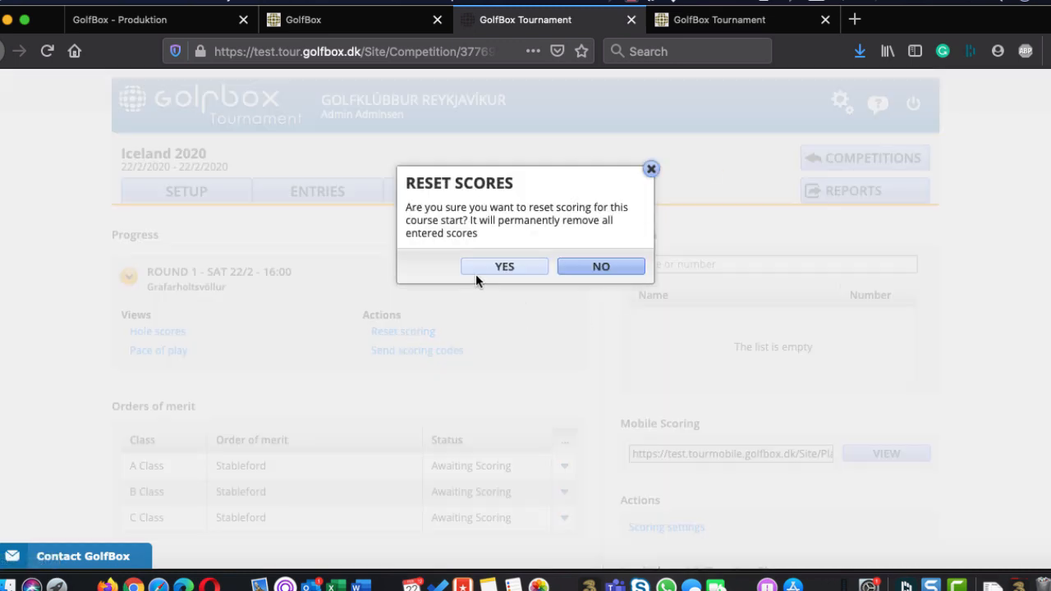
left_click(651, 170)
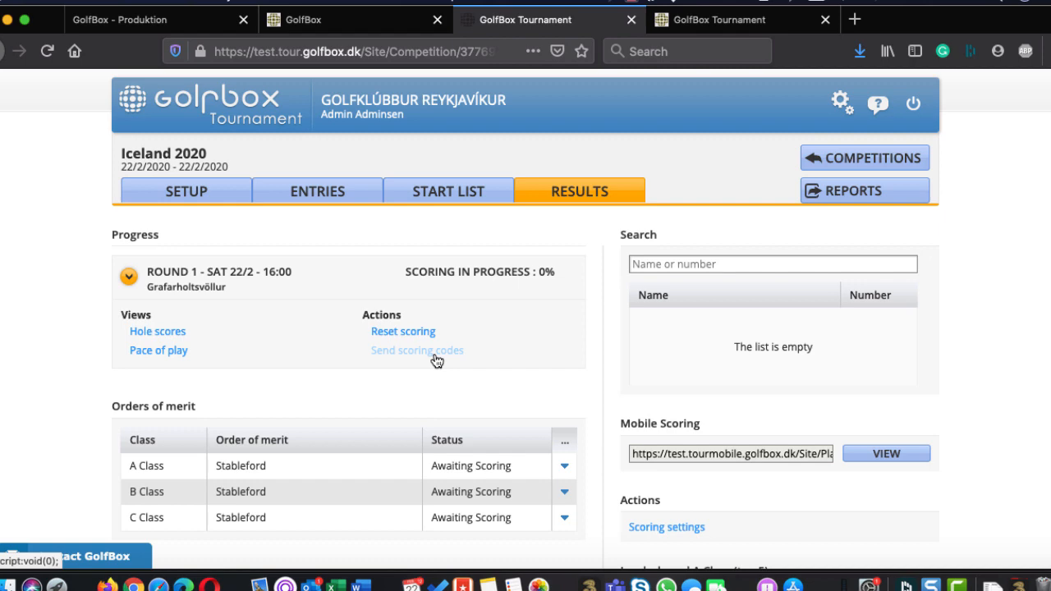
Switch to Outlook, open the updated start time e-mail, follow its score entry link, and dismiss the cookie notice
key("super+Tab")
key("super+Tab")
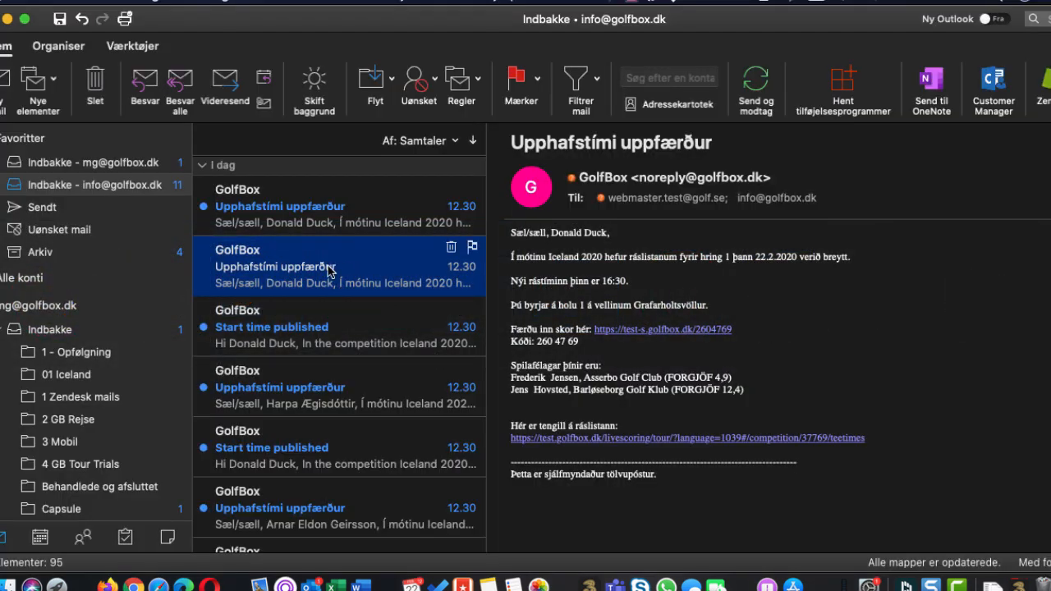
double_click(328, 268)
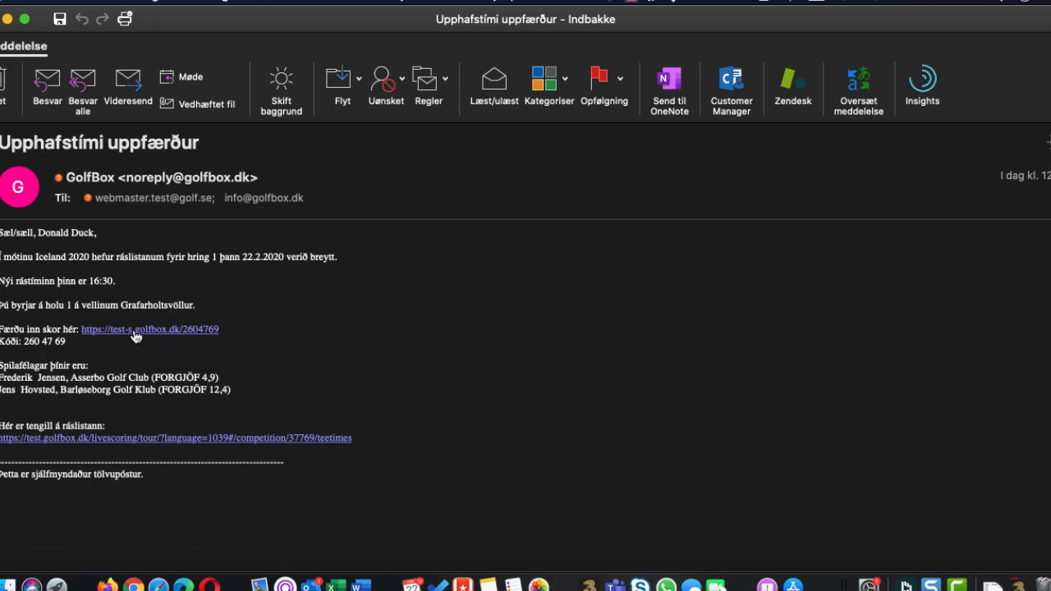
left_click(134, 330)
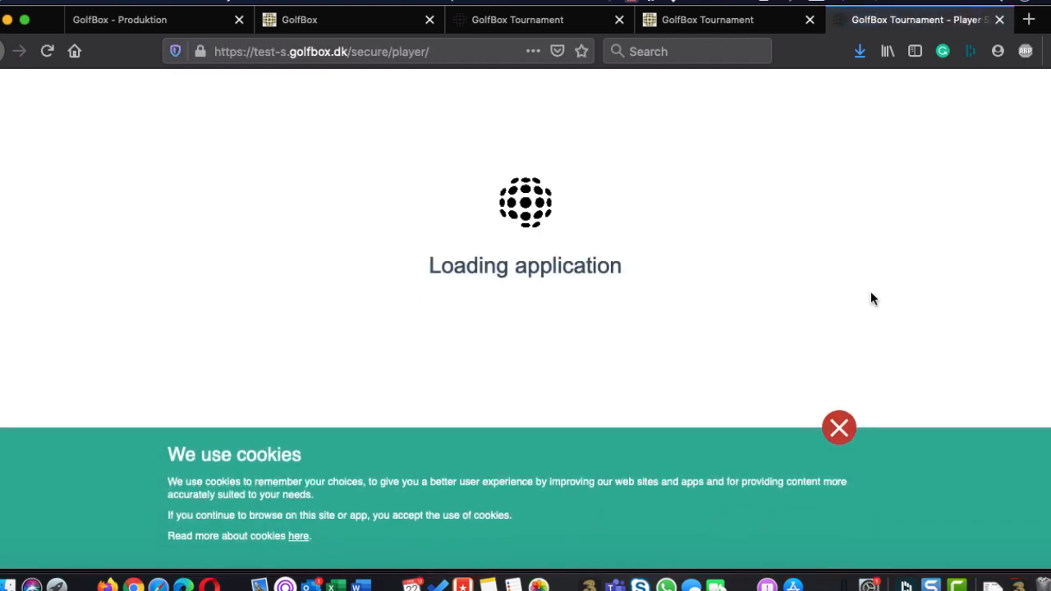
left_click(833, 427)
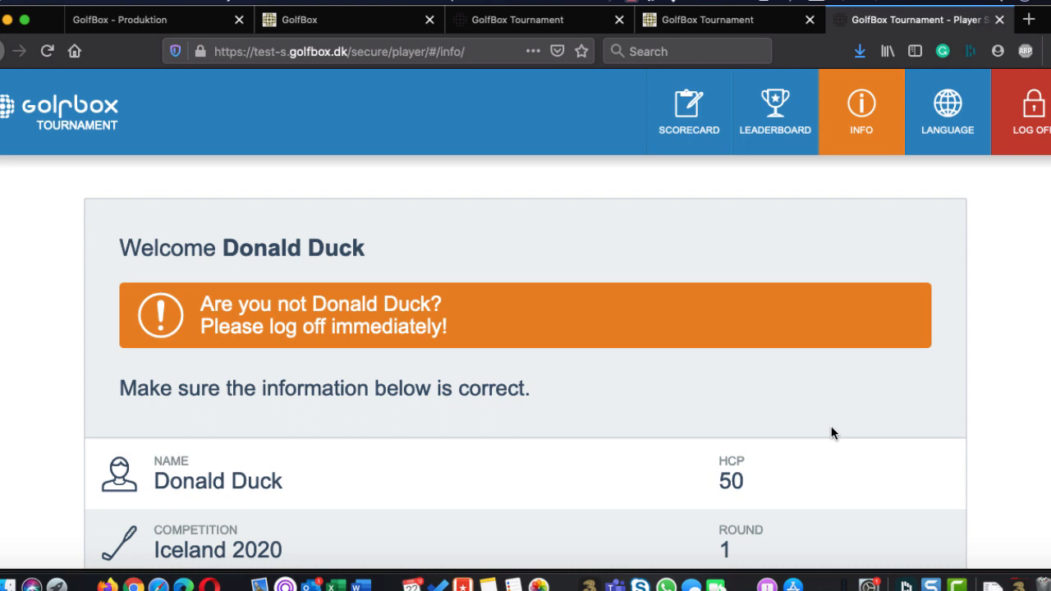
Review the player's competition, start, course and format details, and proceed to entering scores
scroll(831, 434, "down", 3)
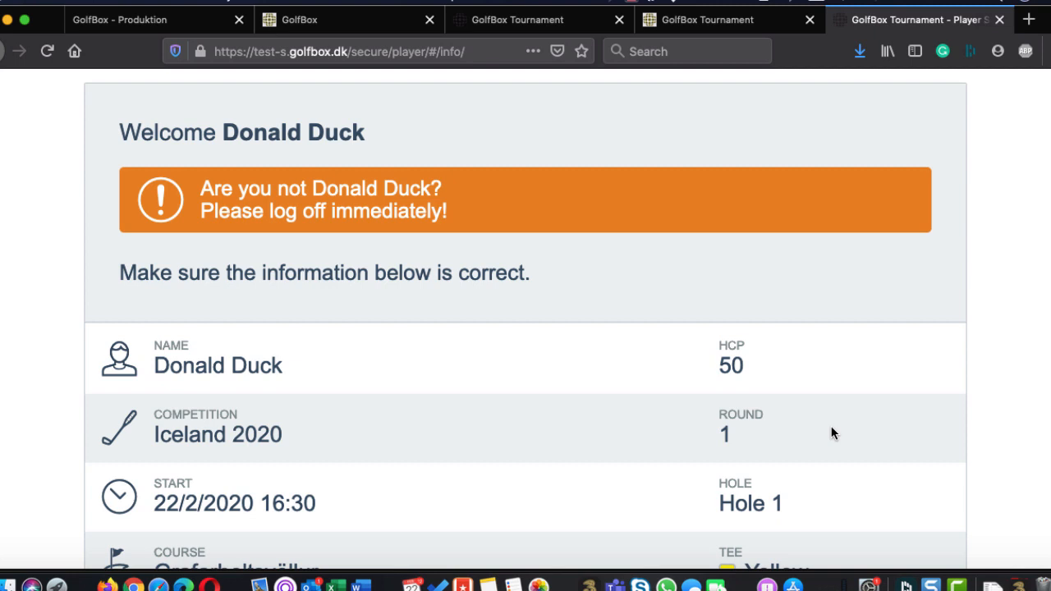
scroll(831, 433, "down", 1)
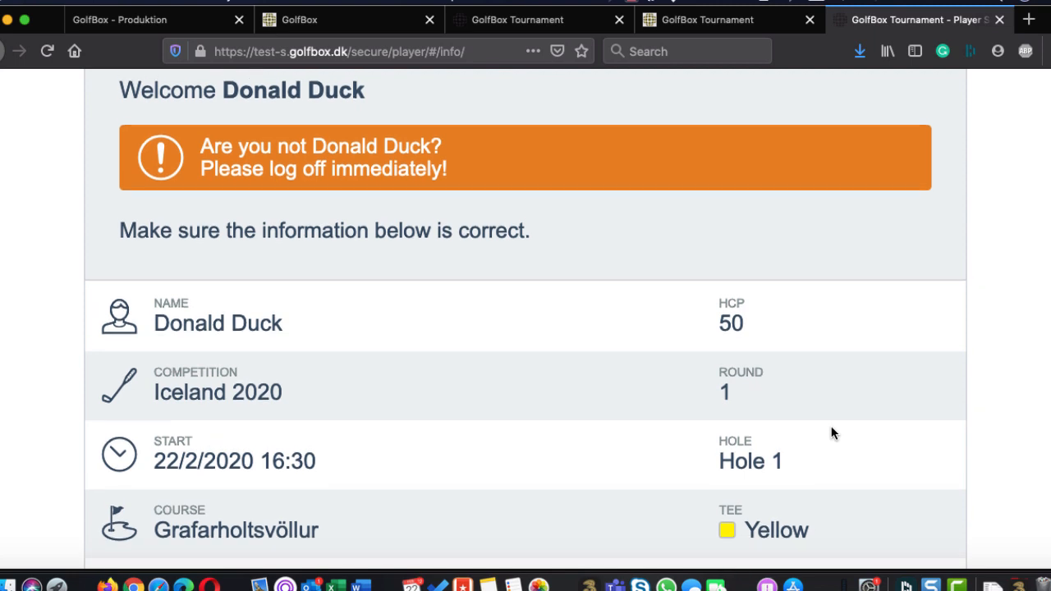
scroll(830, 434, "down", 5)
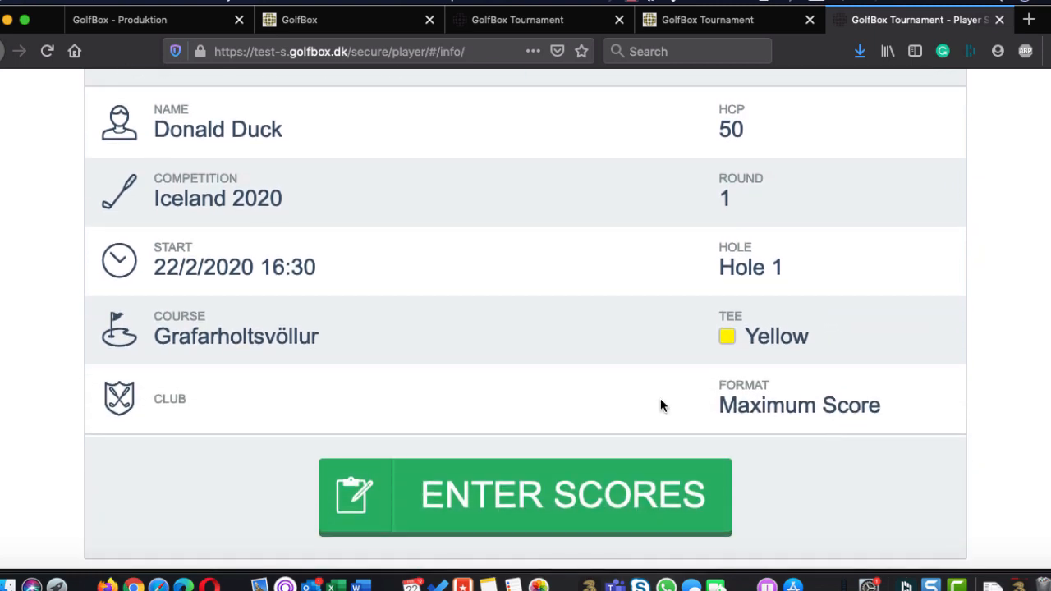
left_click(492, 496)
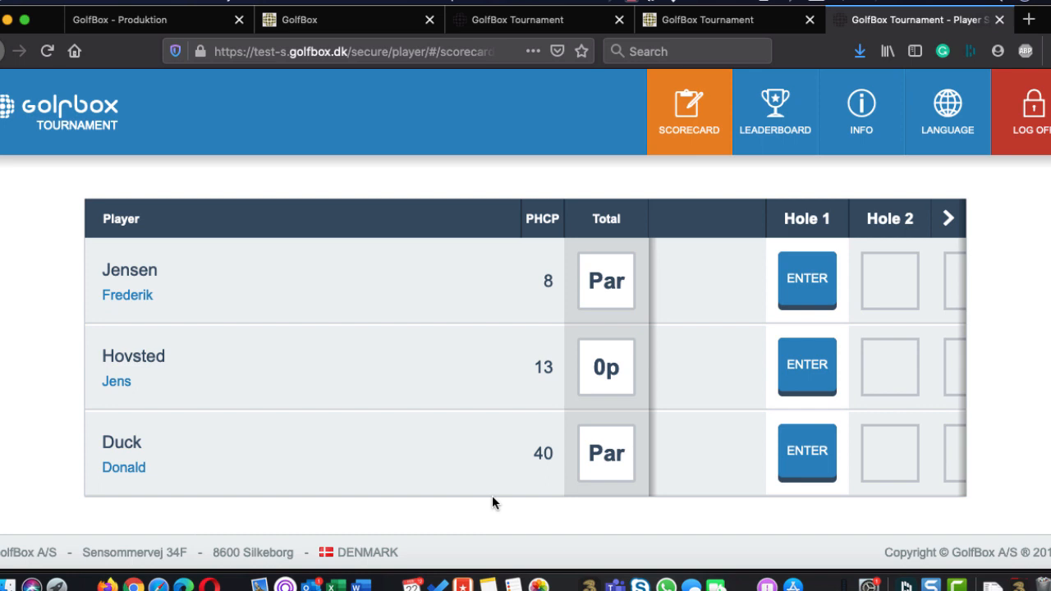
Enter a score of 4 on hole 1 for all three players in the match
left_click(822, 288)
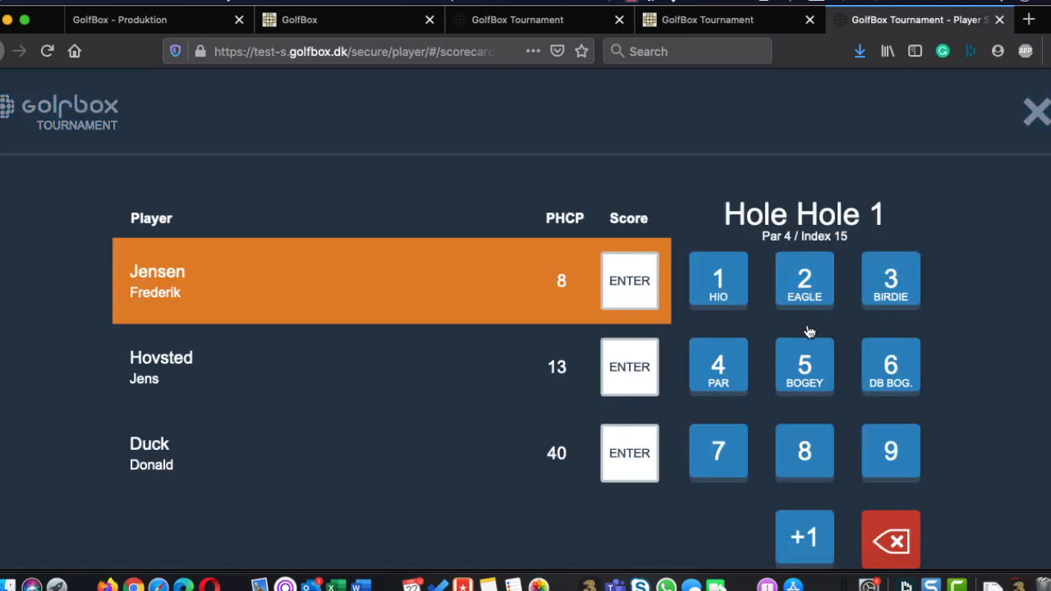
left_click(743, 365)
left_click(743, 366)
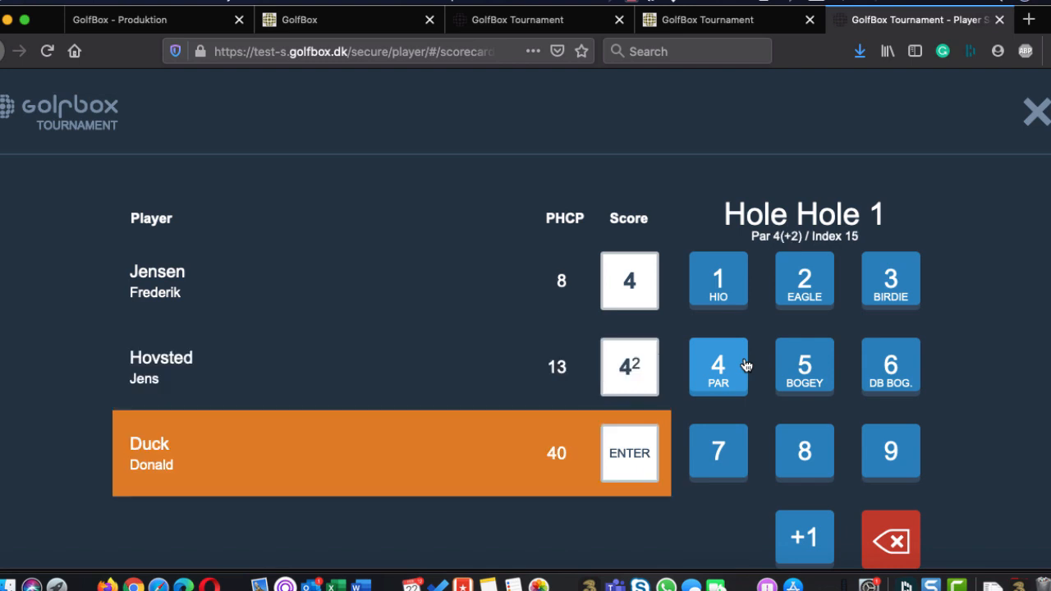
left_click(744, 366)
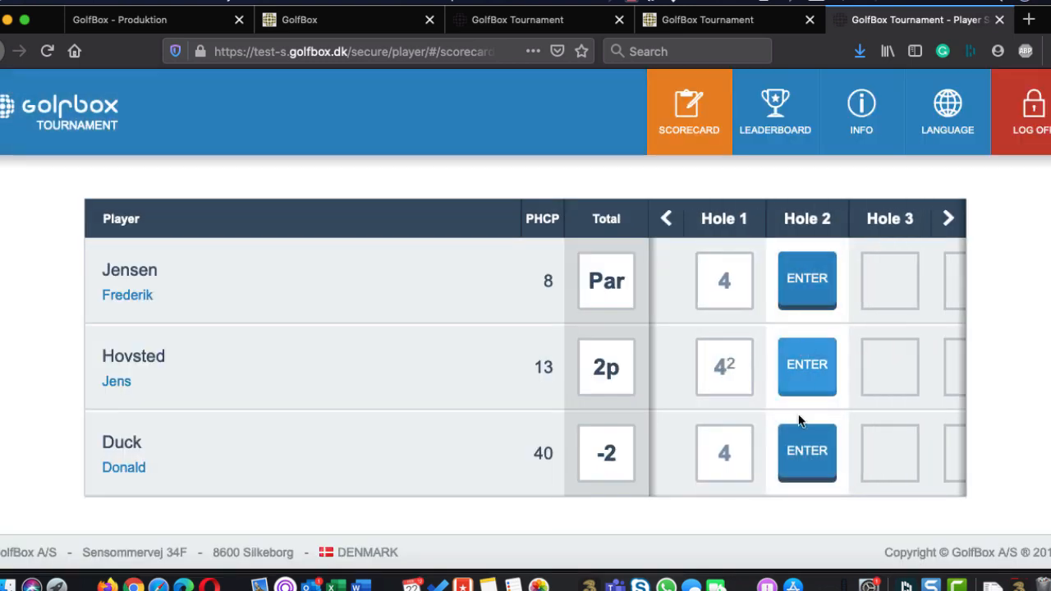
Enter the hole 2 scores for the three players as 5, 4 and 5
left_click(805, 299)
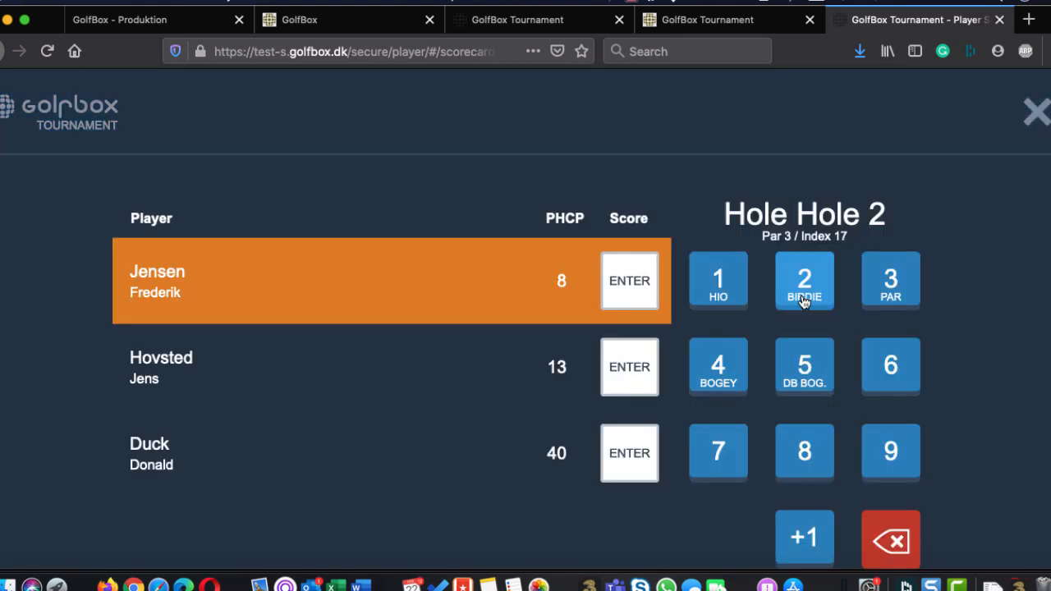
left_click(779, 383)
left_click(734, 379)
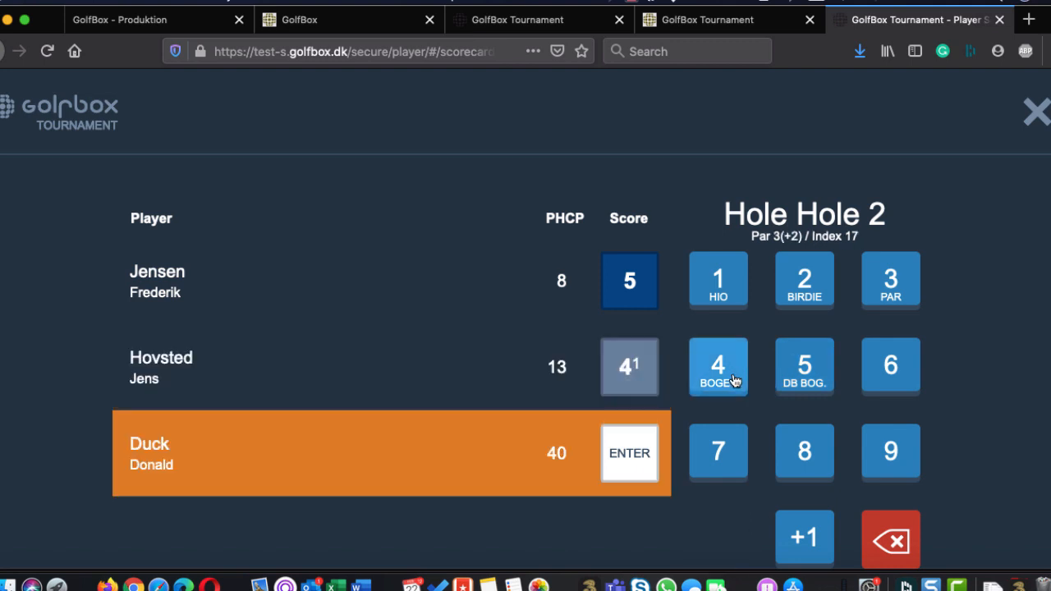
left_click(795, 373)
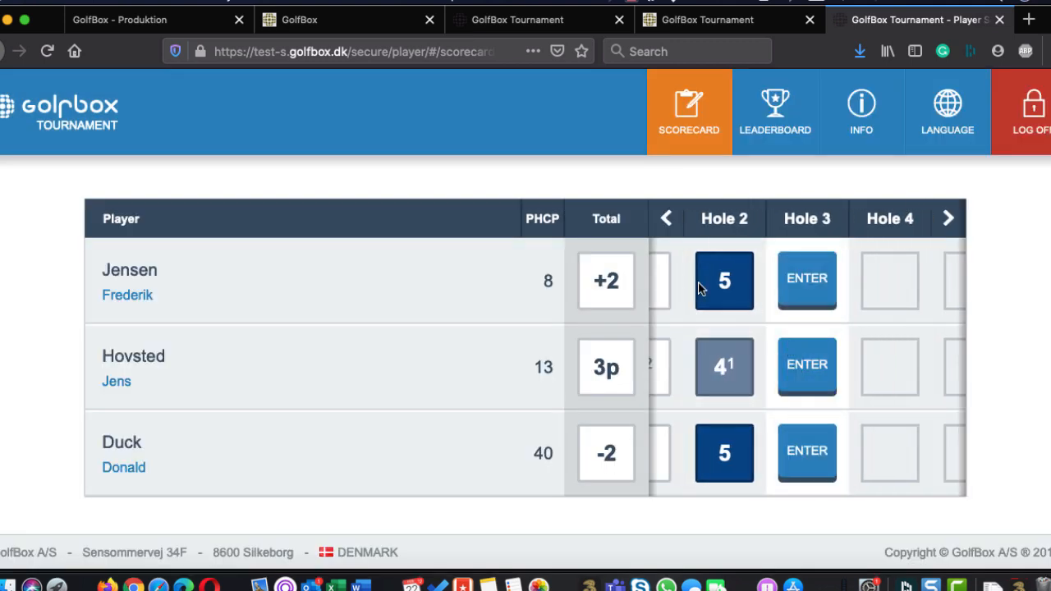
Go back to hole 1 on the scorecard and correct the second player's score to 5
left_click(665, 218)
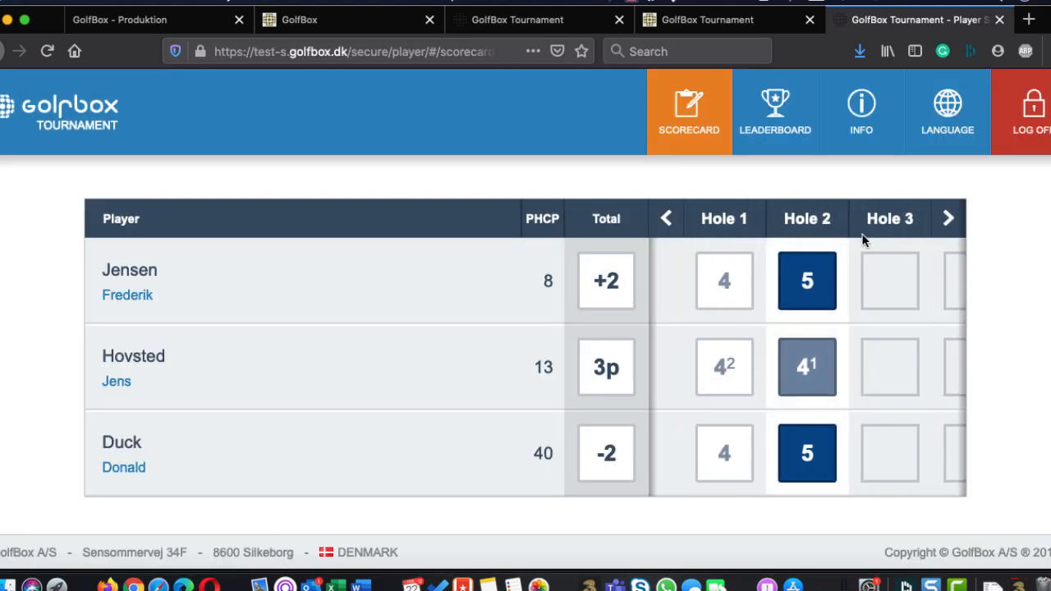
left_click(730, 391)
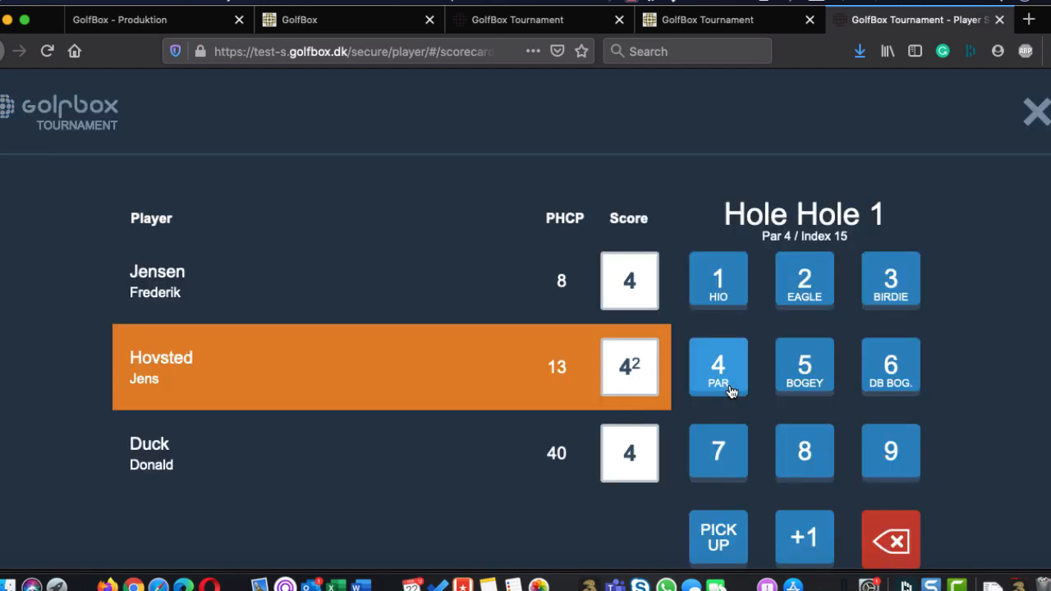
left_click(825, 386)
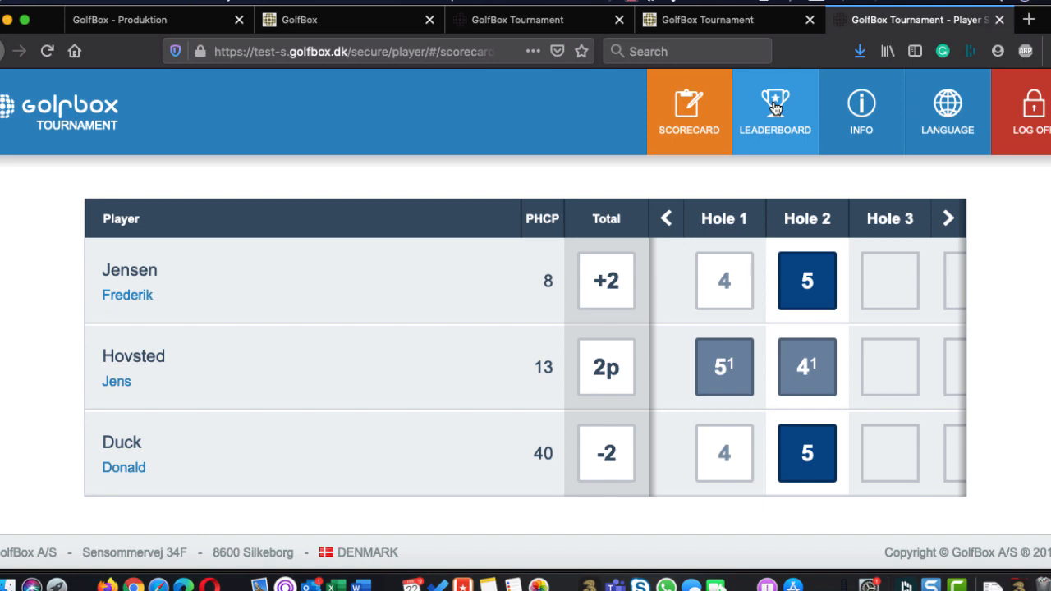
View the leaderboards for A Class, A Class (Gross), B Class and C Class, and return to the scorecard
left_click(762, 131)
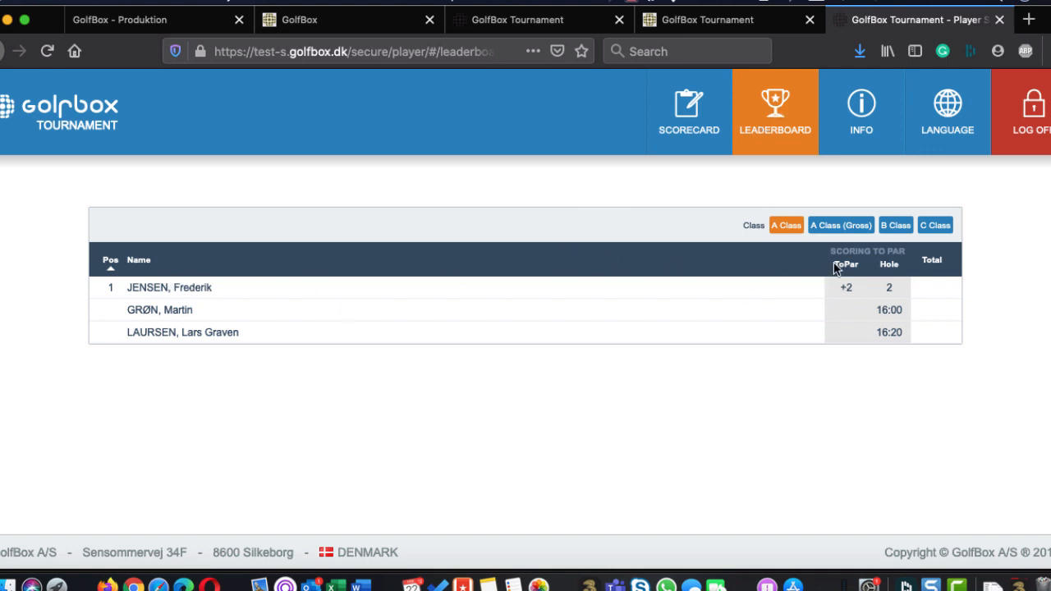
left_click(844, 230)
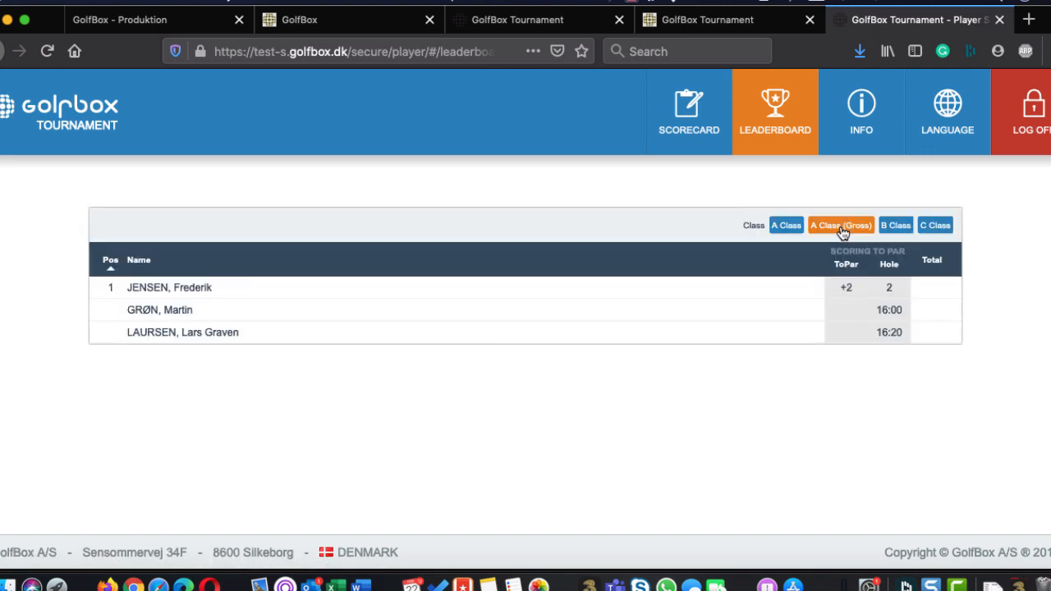
left_click(894, 226)
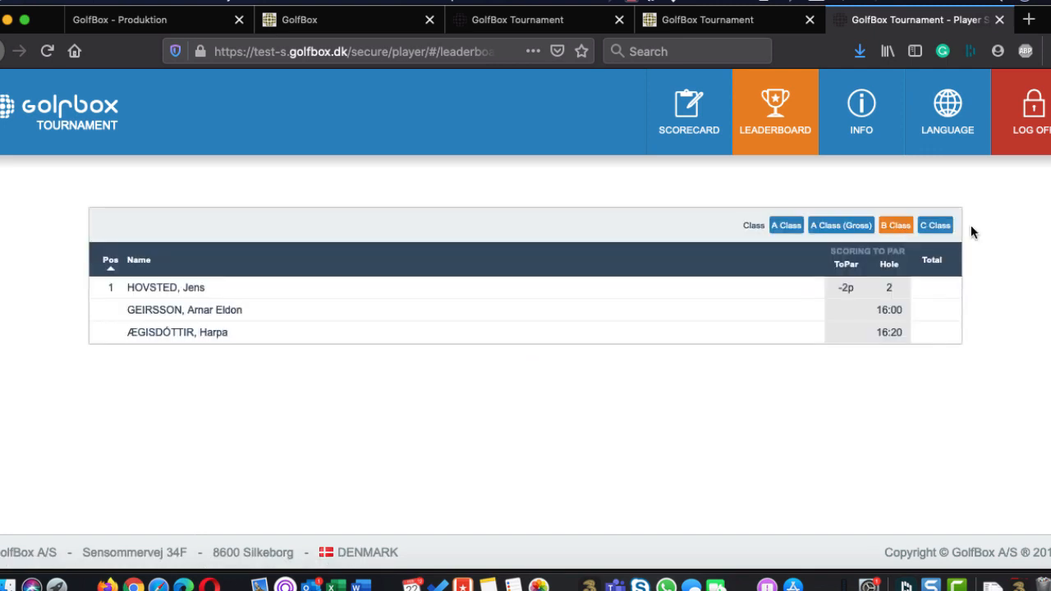
left_click(927, 227)
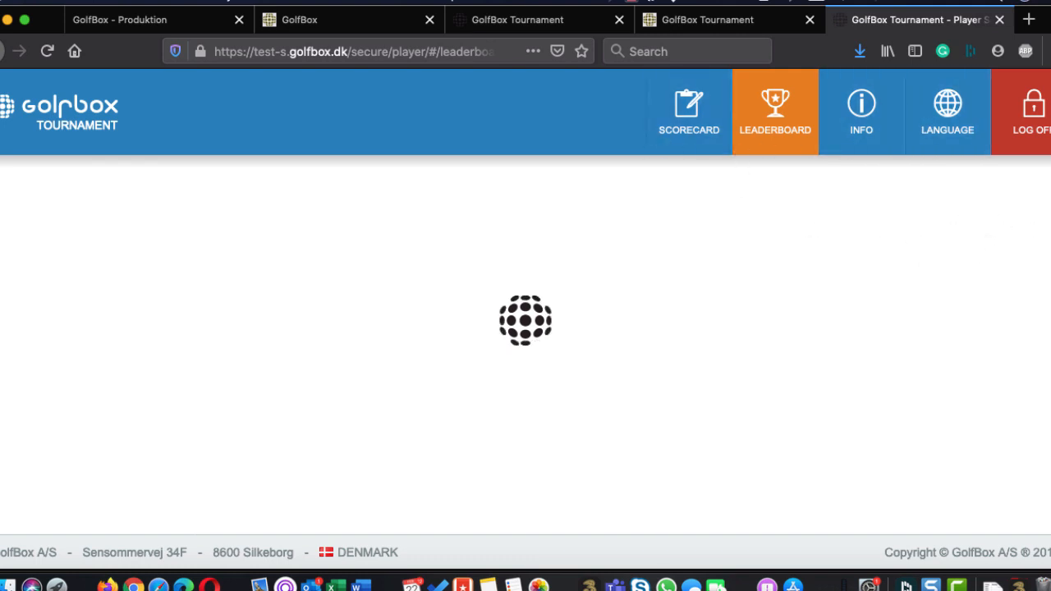
left_click(678, 134)
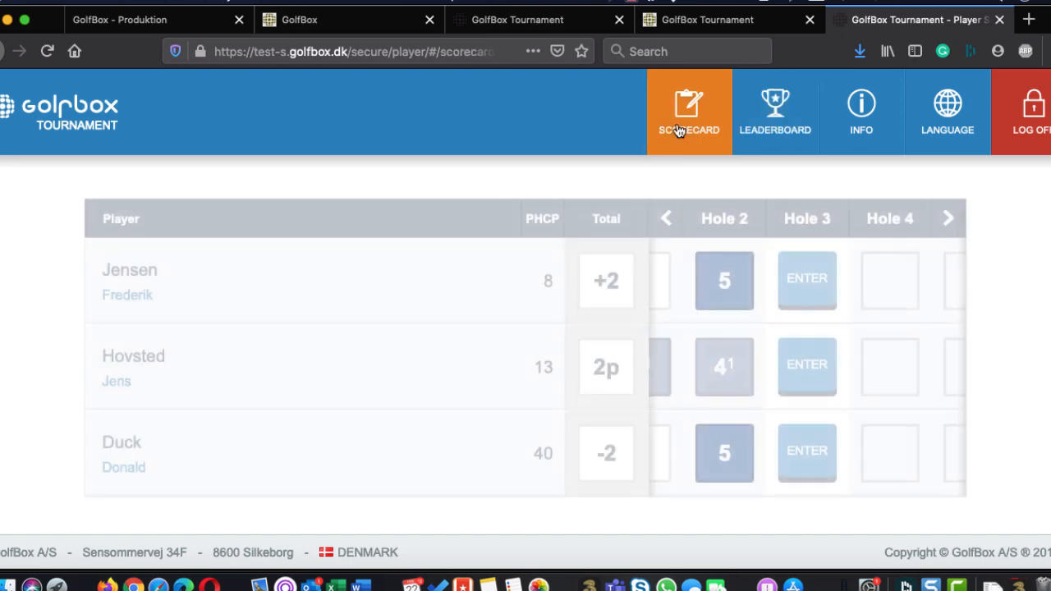
Look at the updated start time e-mail in Outlook and return to the scorecard in Firefox
key("super+Tab")
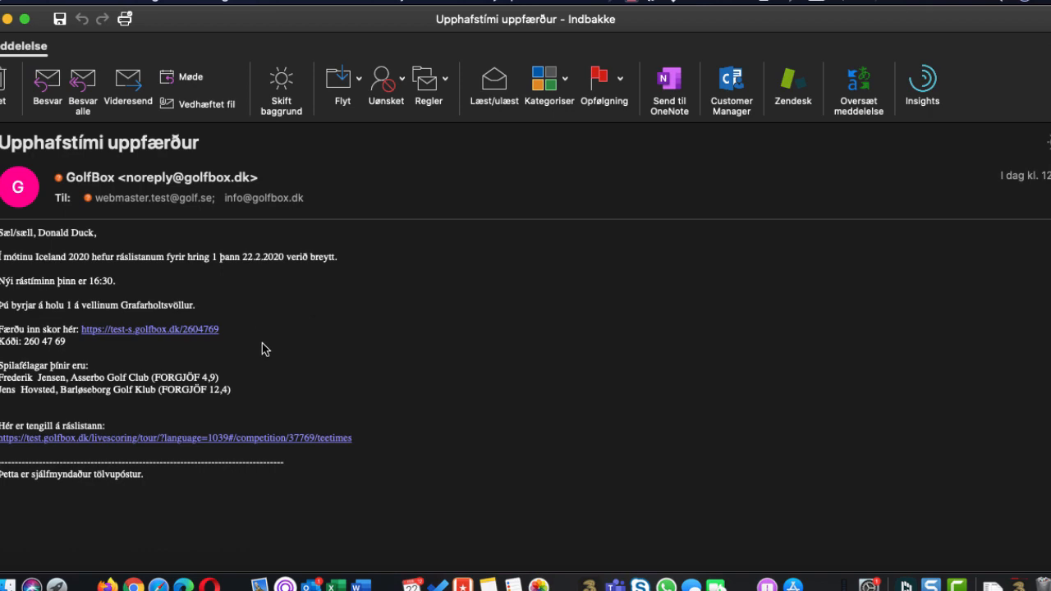
key("super+Tab")
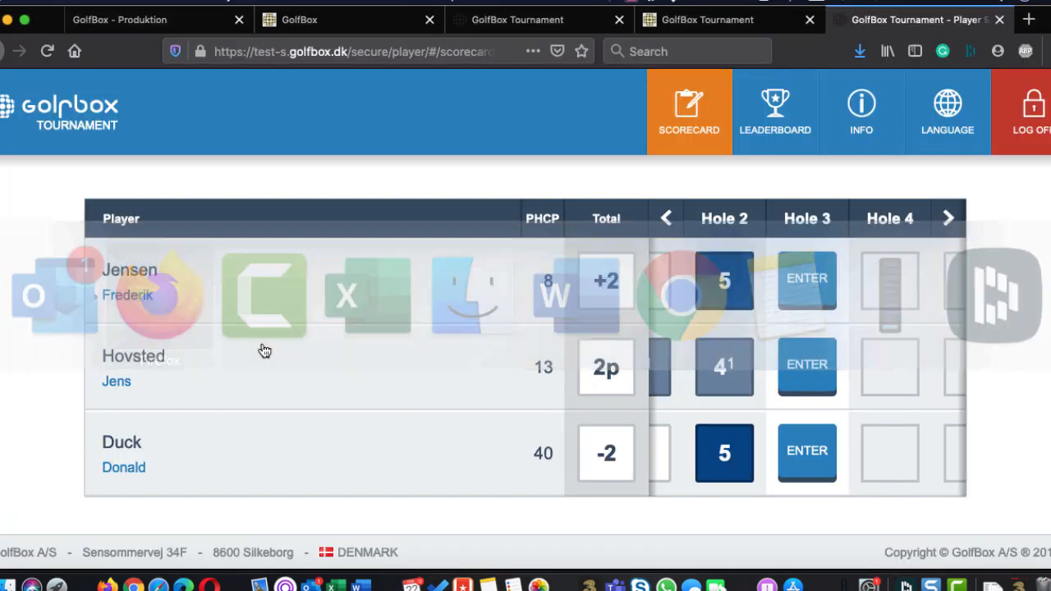
Enter the hole 3 scores for the three players as 5, 4 and 4
left_click(806, 280)
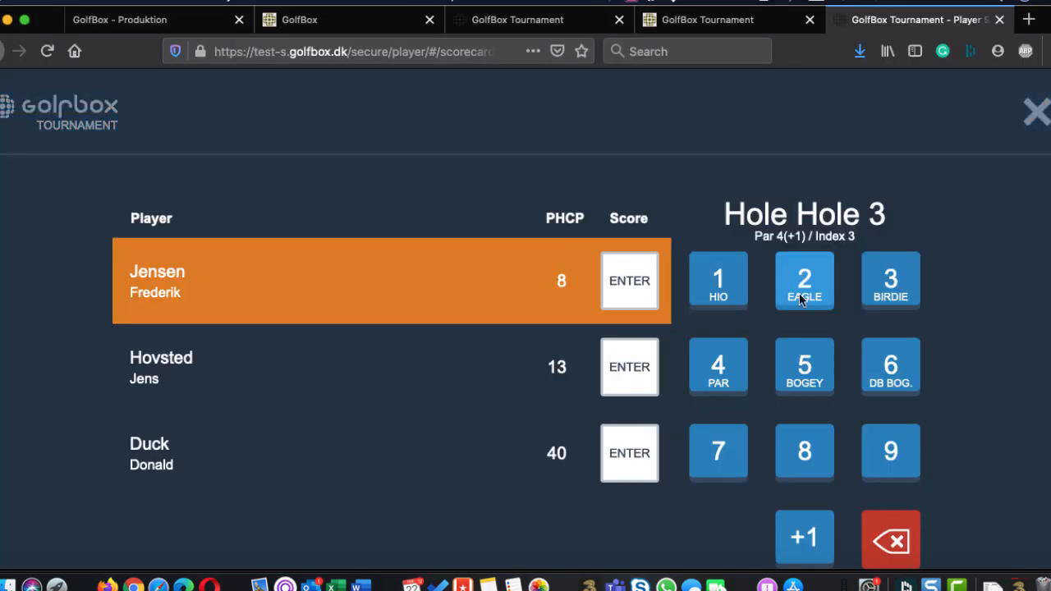
left_click(805, 364)
left_click(726, 376)
left_click(725, 375)
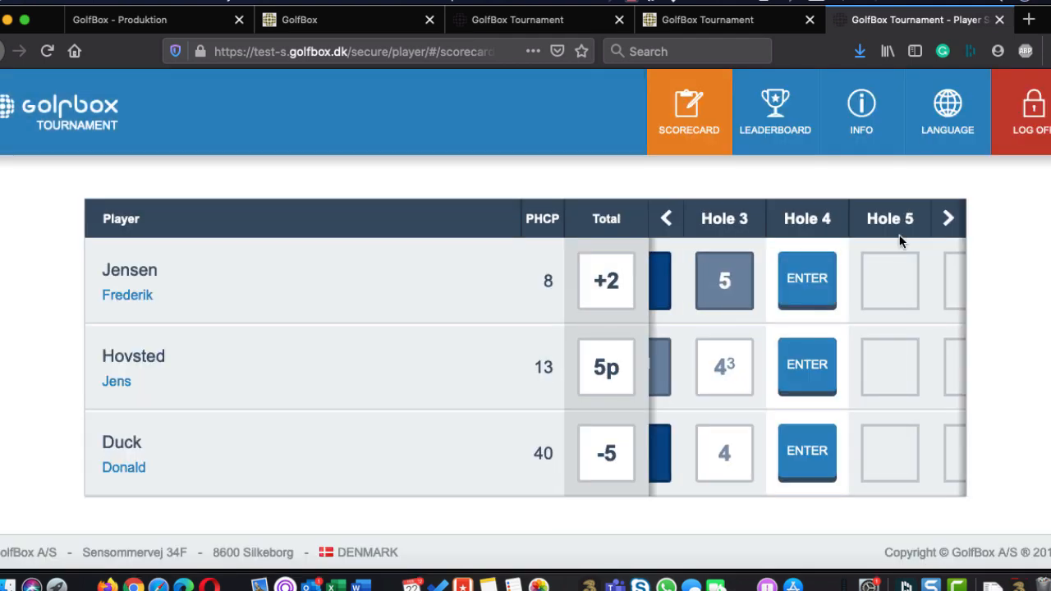
Enter a score of 4 for all three players on both hole 4 and hole 5
left_click(807, 278)
left_click(732, 372)
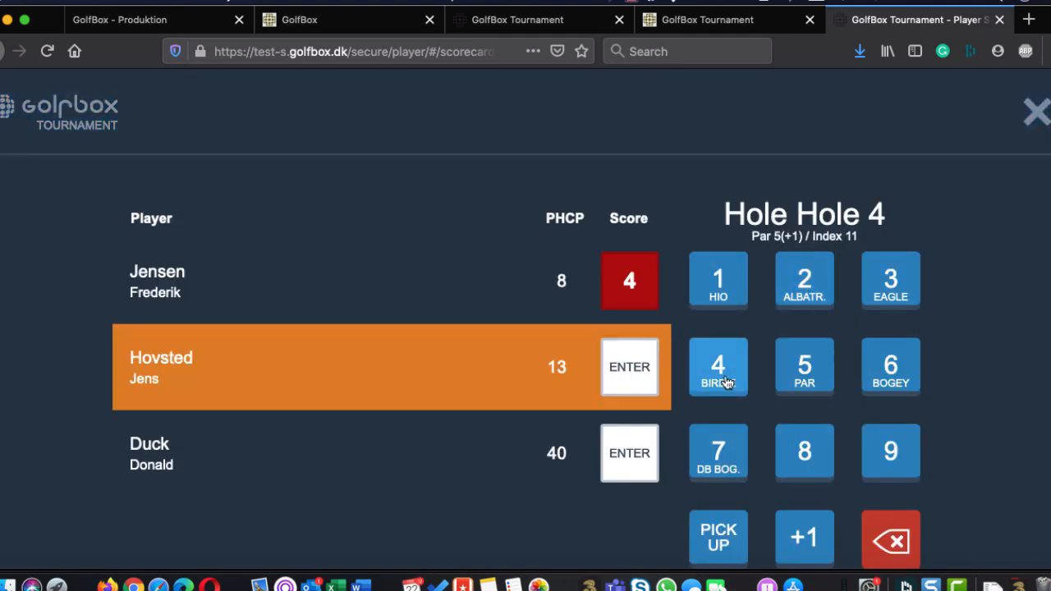
left_click(728, 380)
left_click(728, 382)
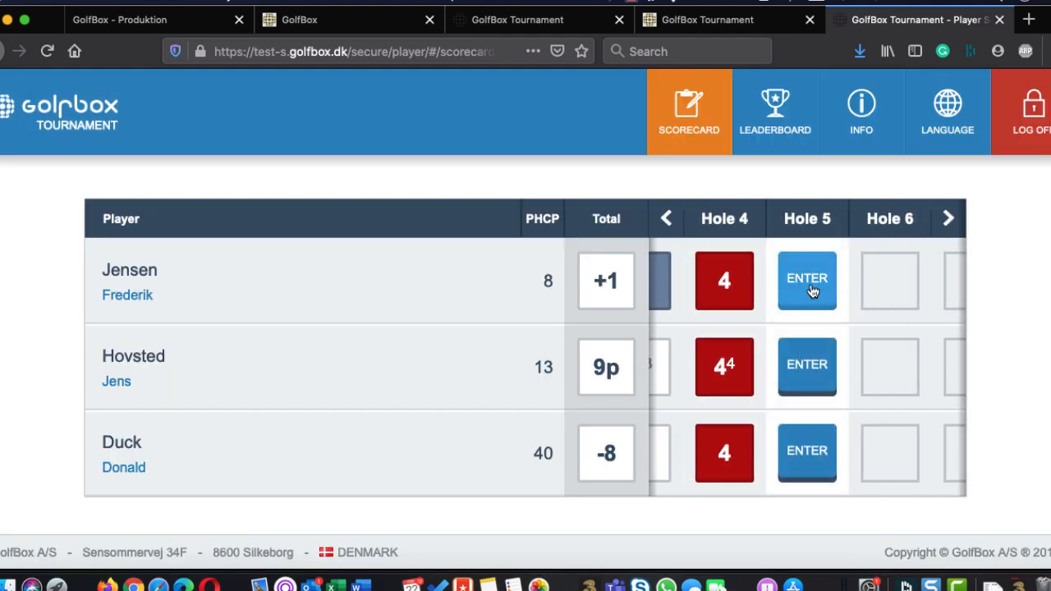
left_click(811, 291)
left_click(731, 358)
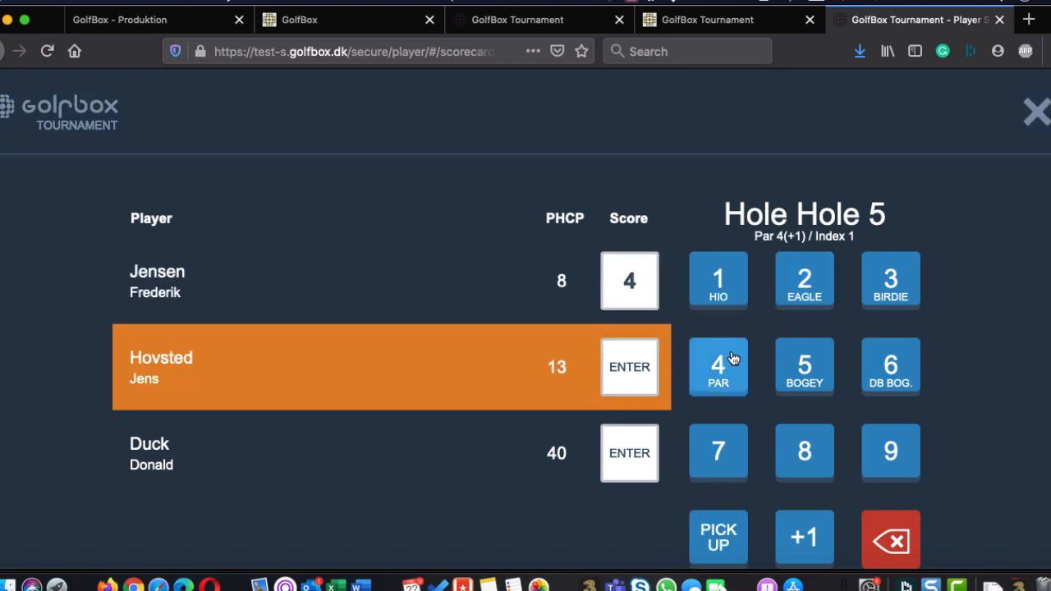
left_click(733, 359)
left_click(734, 358)
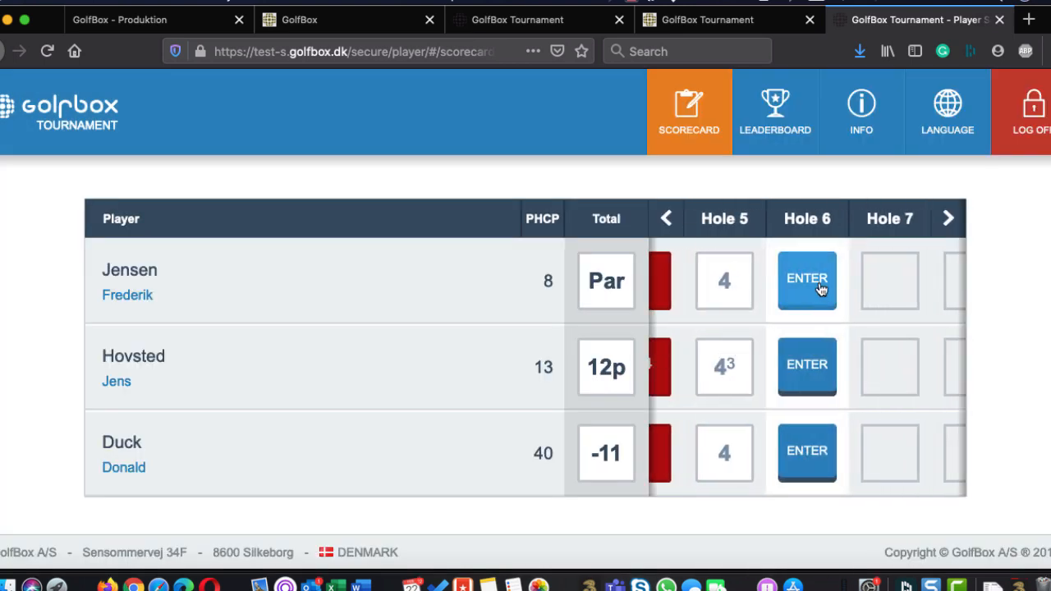
Enter the hole 6 scores for the three players as 2, 4 and 5
left_click(818, 291)
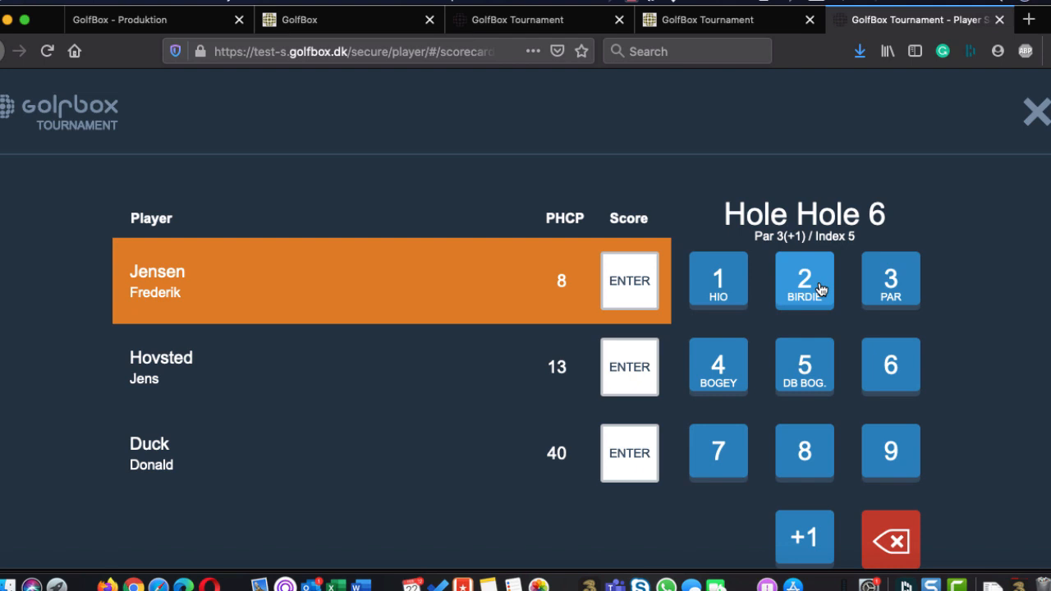
left_click(818, 289)
left_click(728, 366)
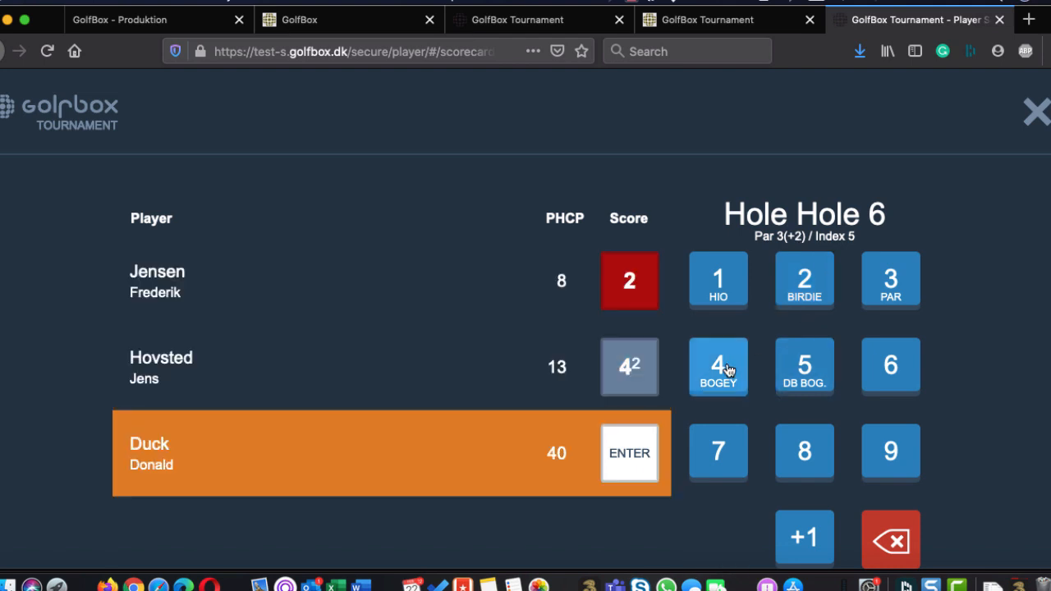
left_click(797, 368)
Enter a score of 5 for all three players on each of holes 7, 8 and 9
left_click(812, 282)
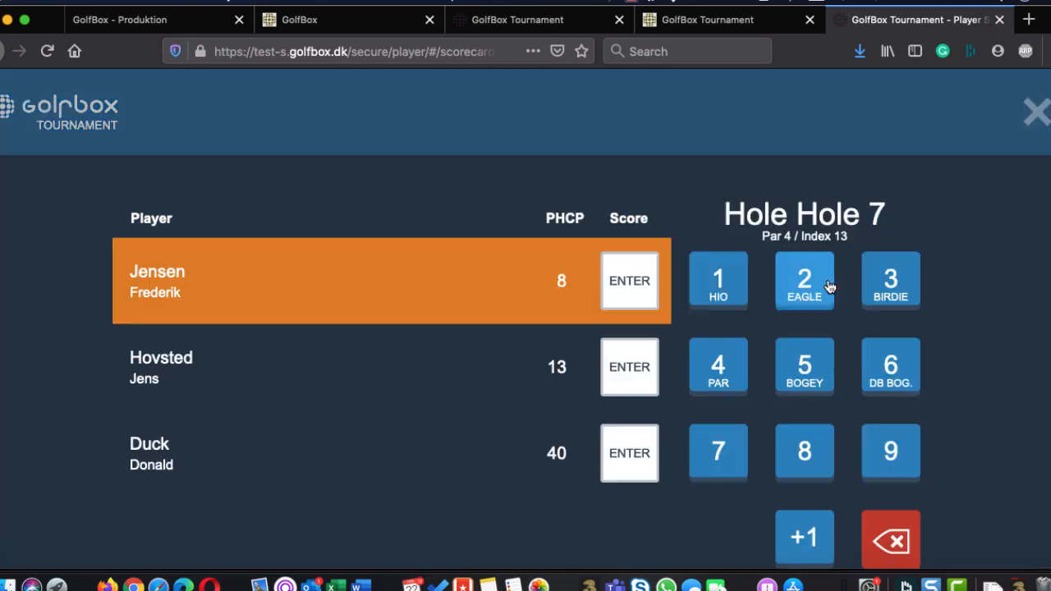
left_click(804, 373)
left_click(803, 377)
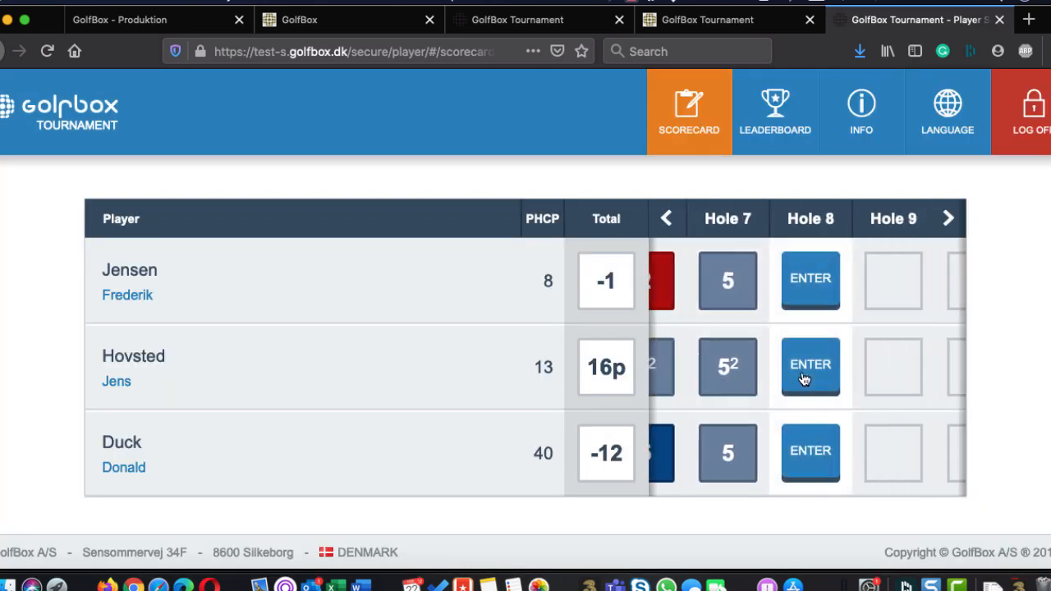
left_click(806, 367)
left_click(806, 361)
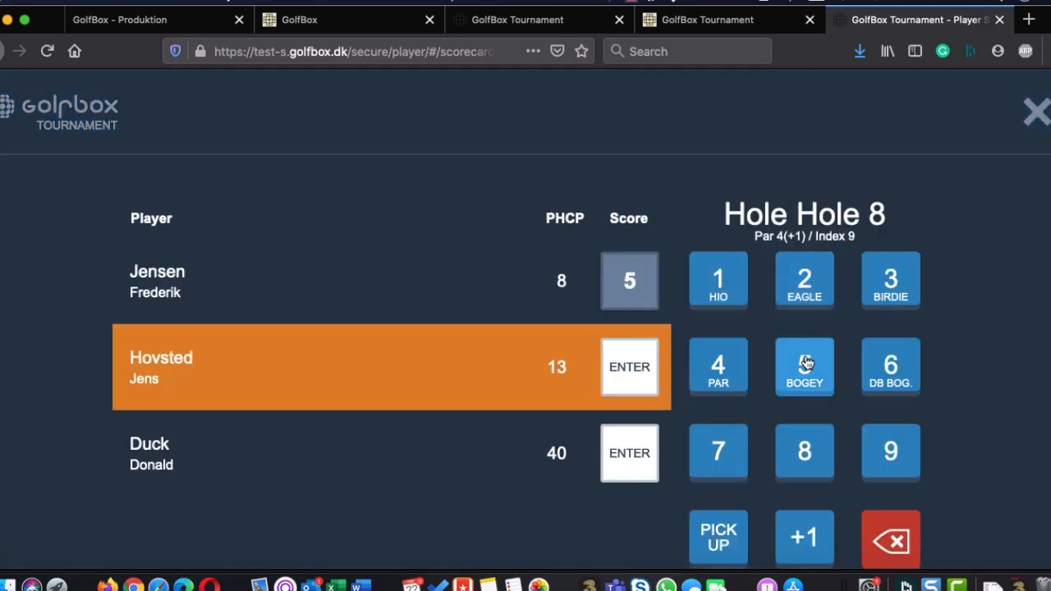
left_click(805, 366)
left_click(804, 366)
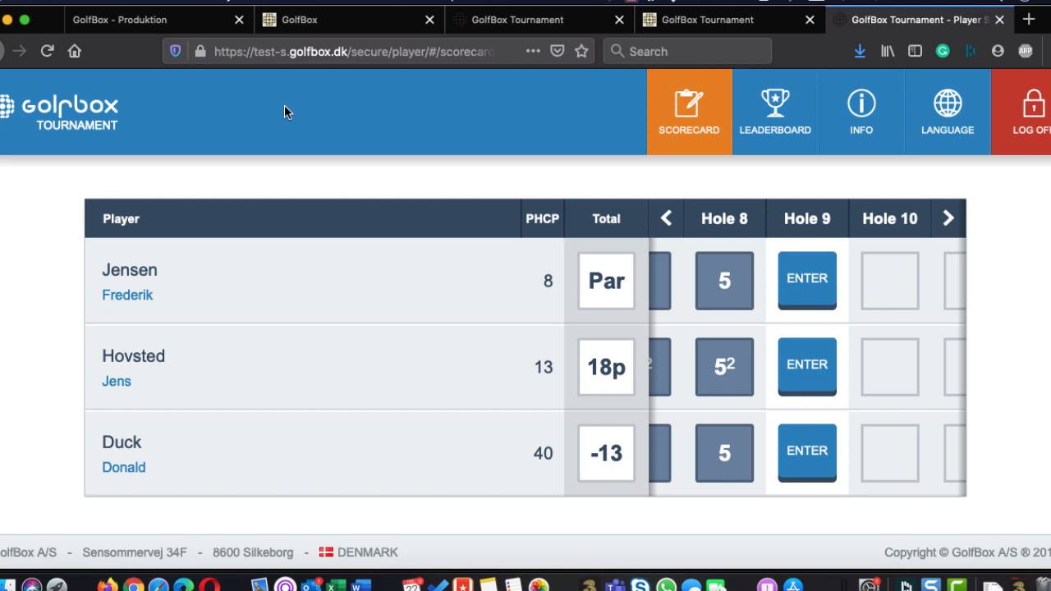
left_click(805, 282)
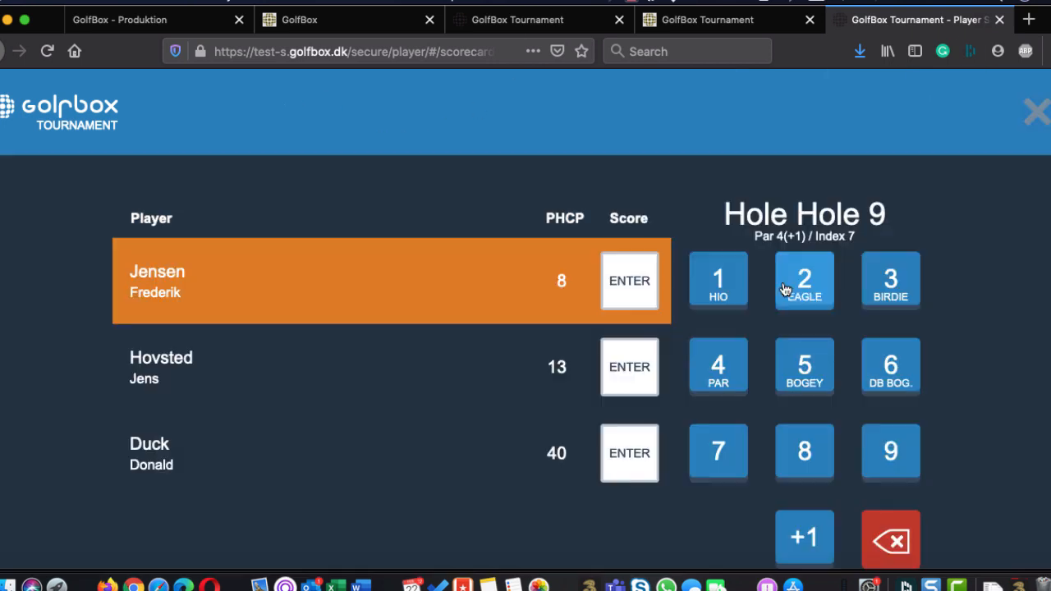
left_click(803, 369)
left_click(803, 370)
left_click(803, 369)
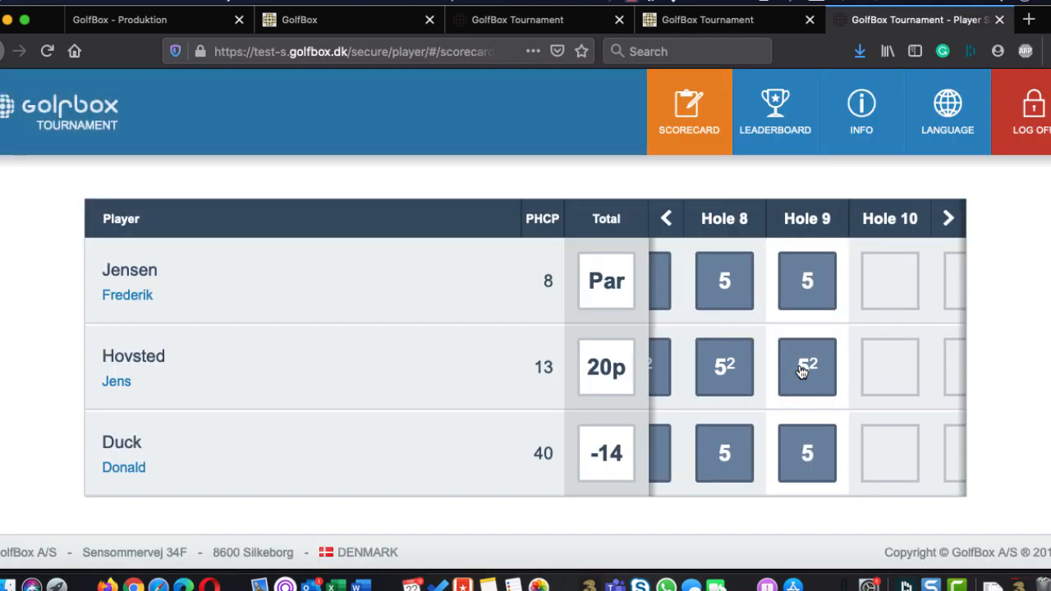
Enter a score of 4 on hole 10 and 2 on hole 11 for all three players
left_click(809, 310)
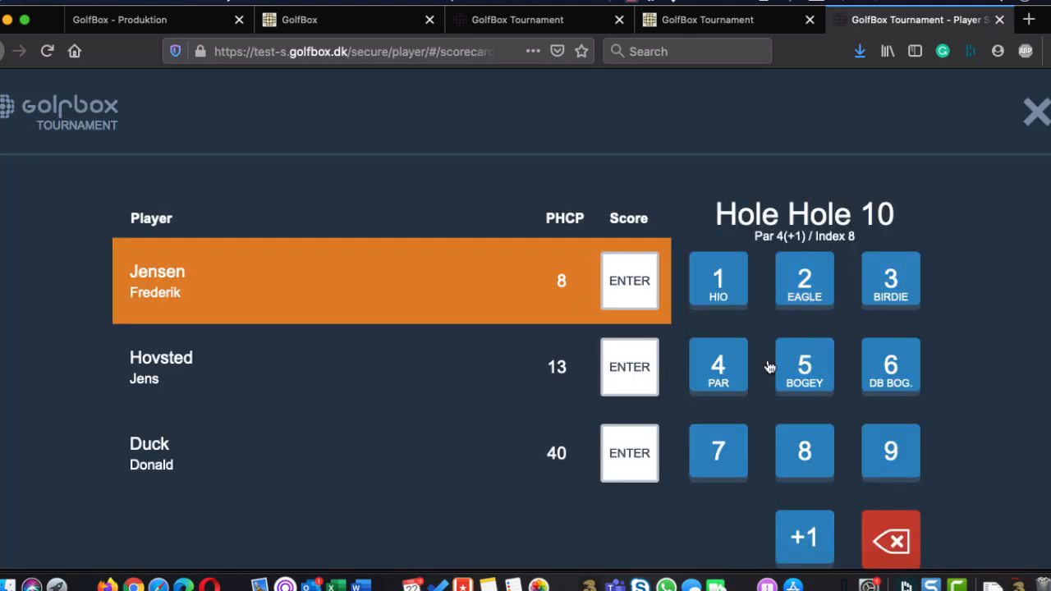
left_click(713, 367)
left_click(715, 364)
left_click(718, 363)
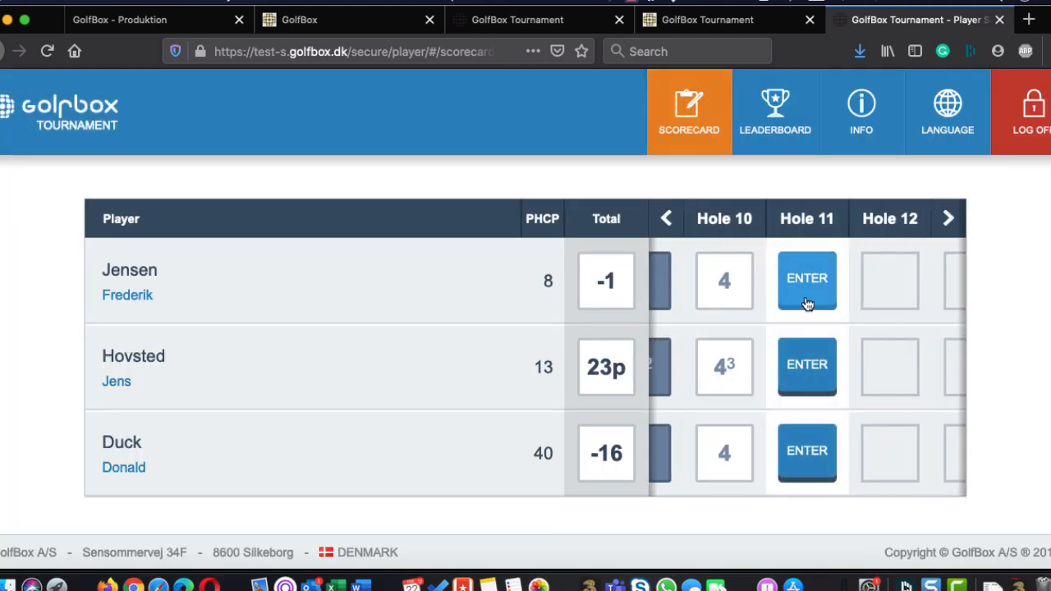
left_click(807, 300)
left_click(807, 301)
left_click(807, 303)
left_click(807, 304)
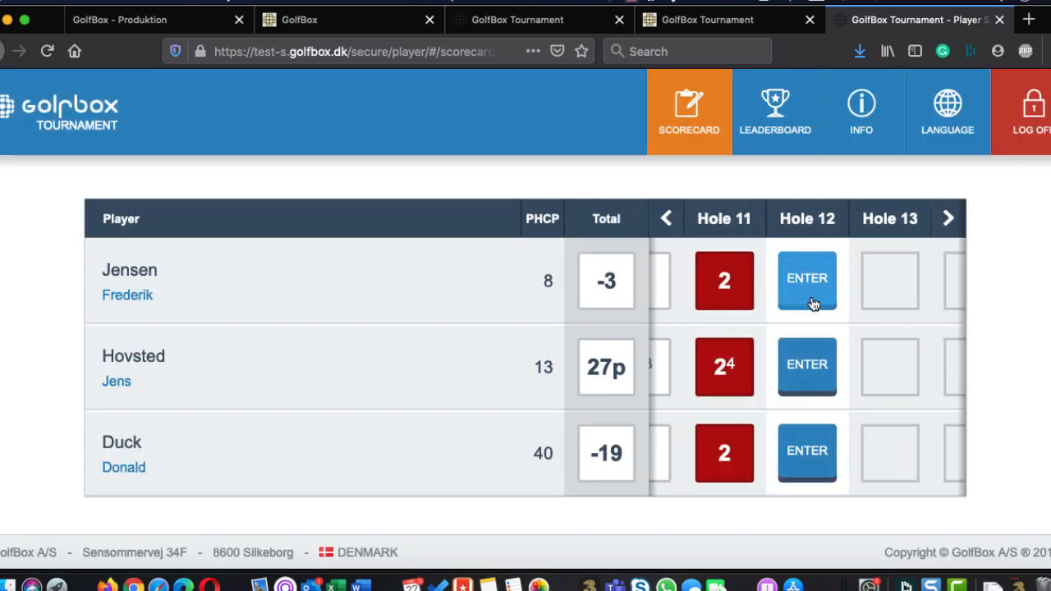
Reload the Iceland 2020 results in the tournament administration and view the A Class leaderboard
left_click(520, 25)
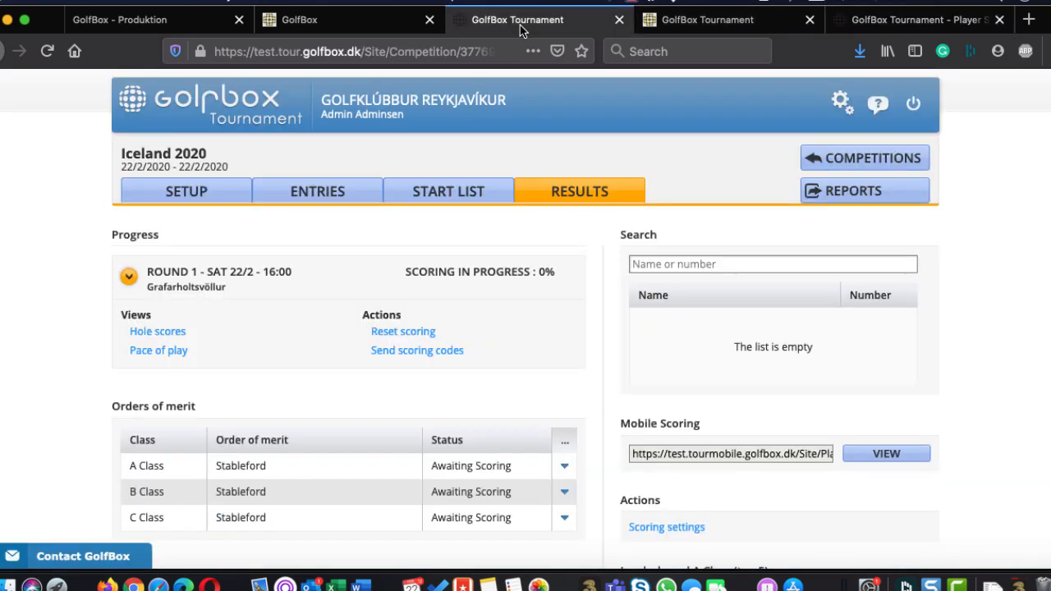
left_click(605, 197)
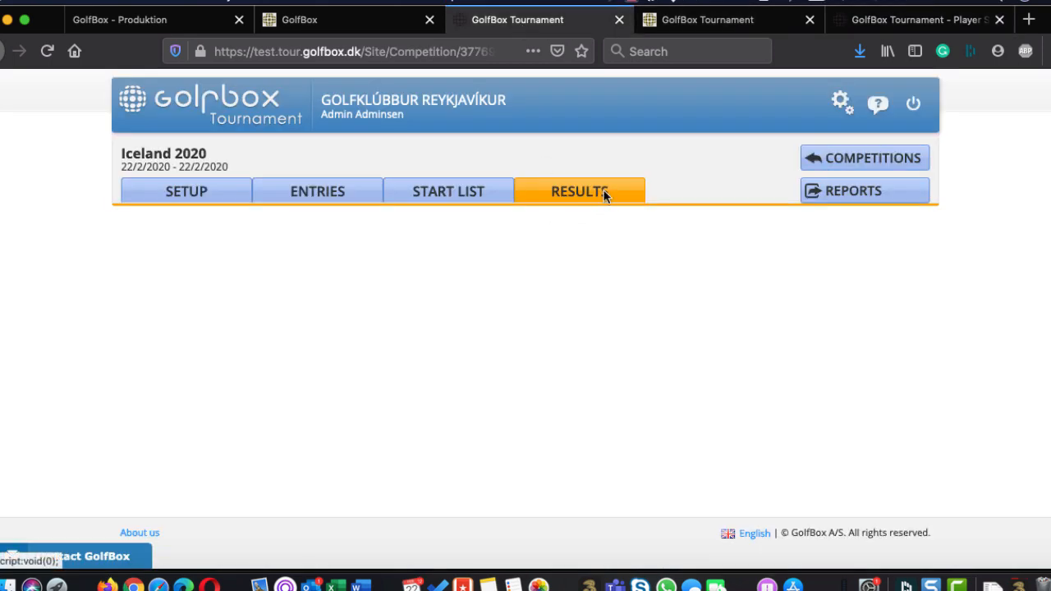
scroll(903, 401, "down", 3)
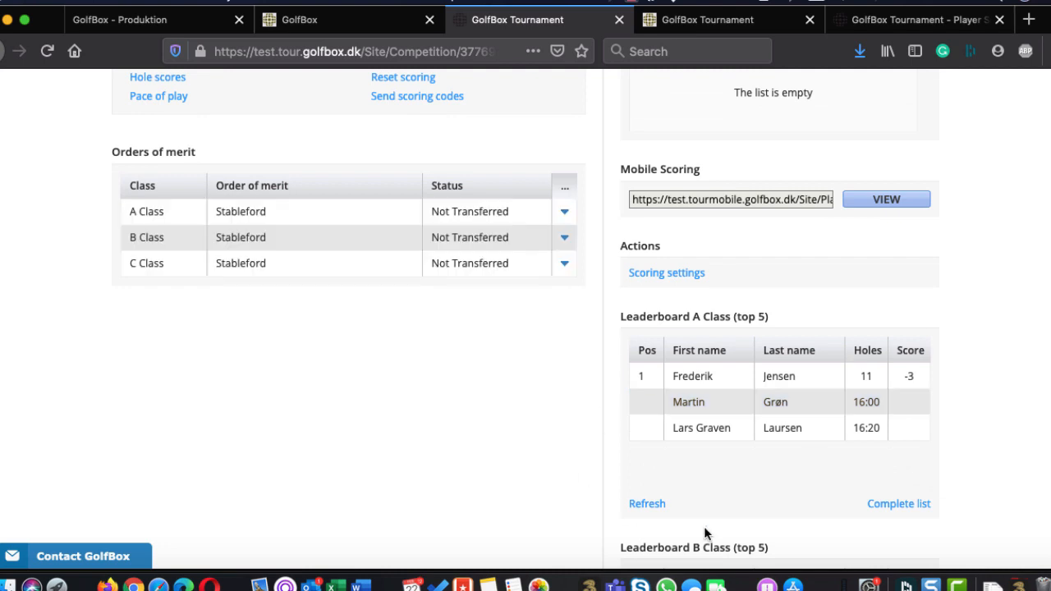
Complete the A Class leader's Round 1 scorecard with 5, 5, 5, 4, 4, 4 and 5 on holes 12 to 18, and save it
left_click(697, 379)
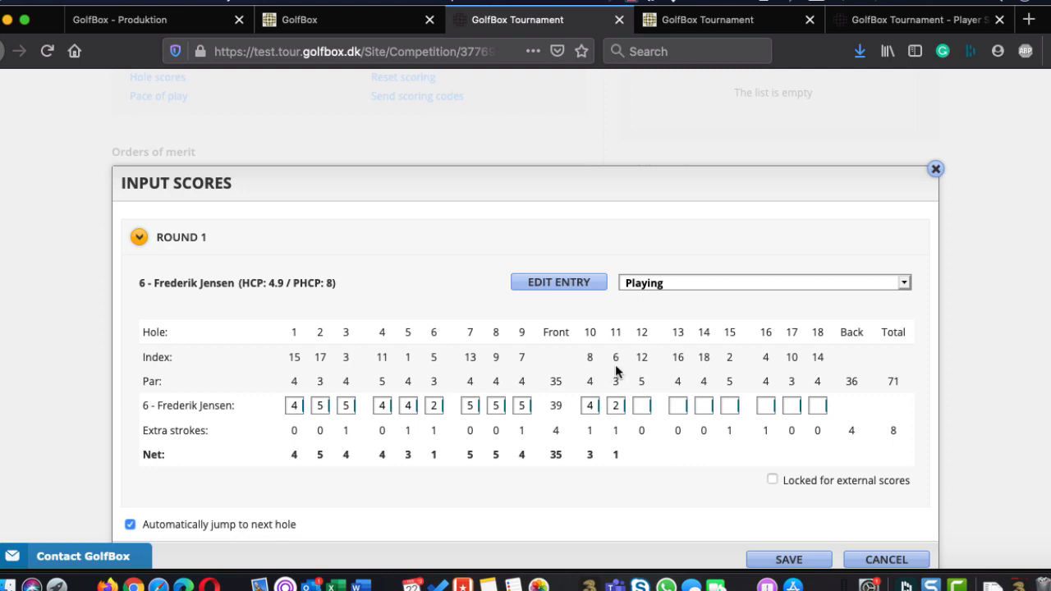
scroll(616, 366, "down", 1)
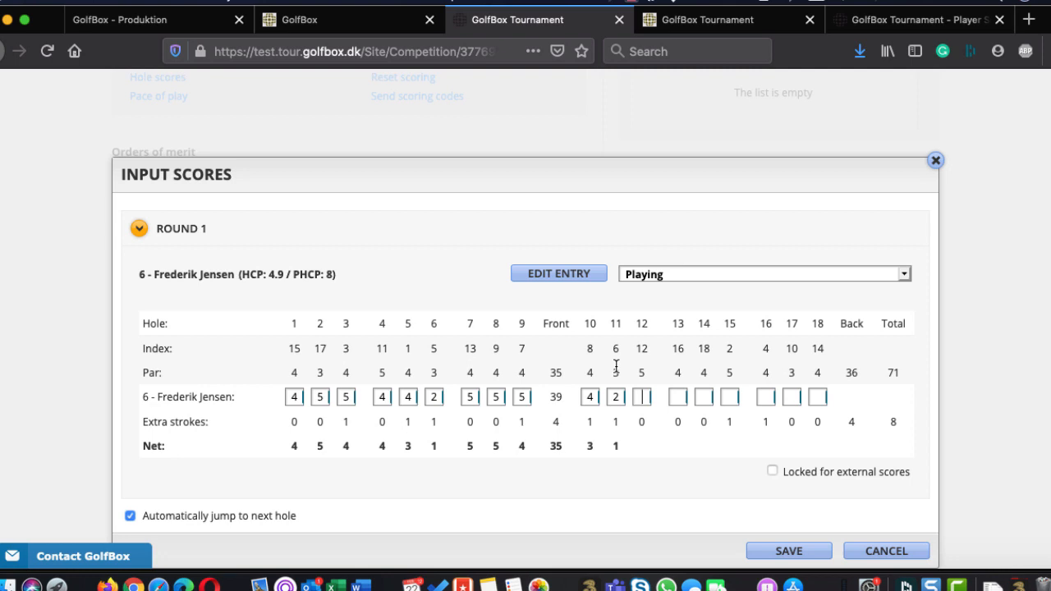
type("555444")
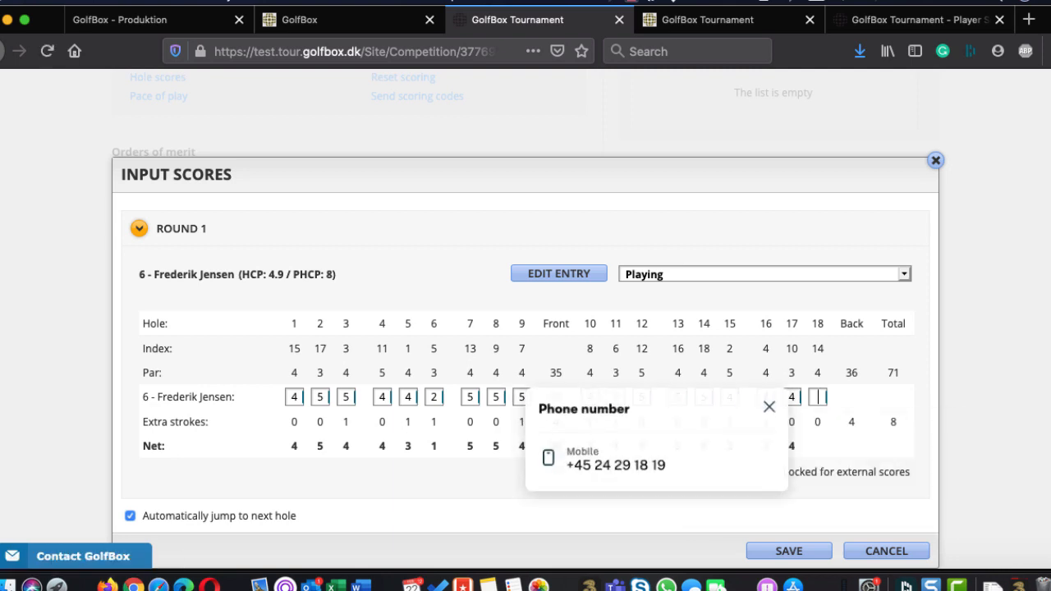
type("5")
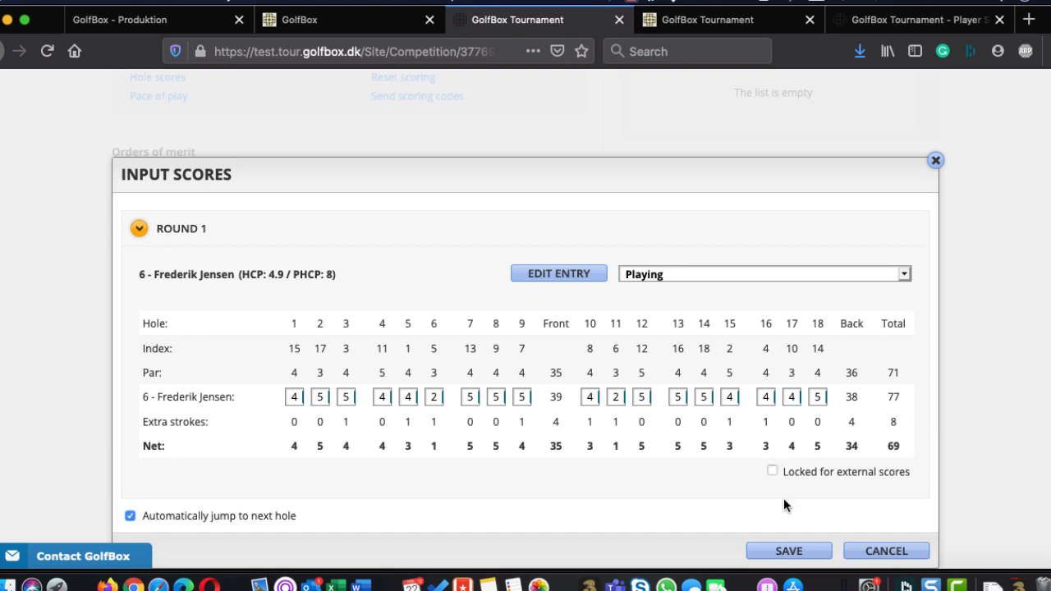
left_click(785, 548)
Open the second-listed A Class player's score input from the leaderboard and close it without entering scores
scroll(526, 318, "up", 1)
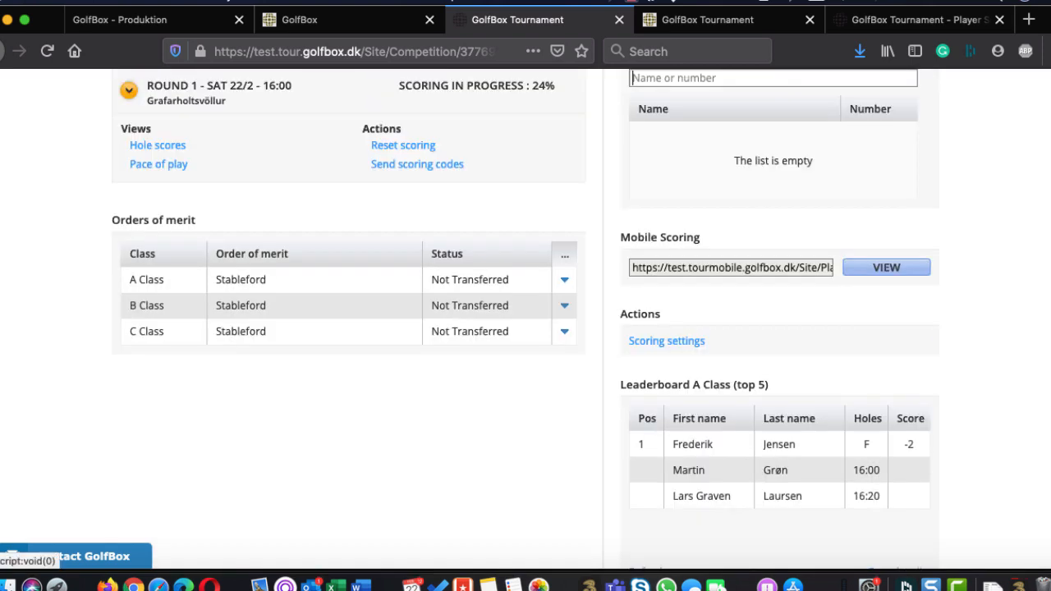
left_click(727, 466)
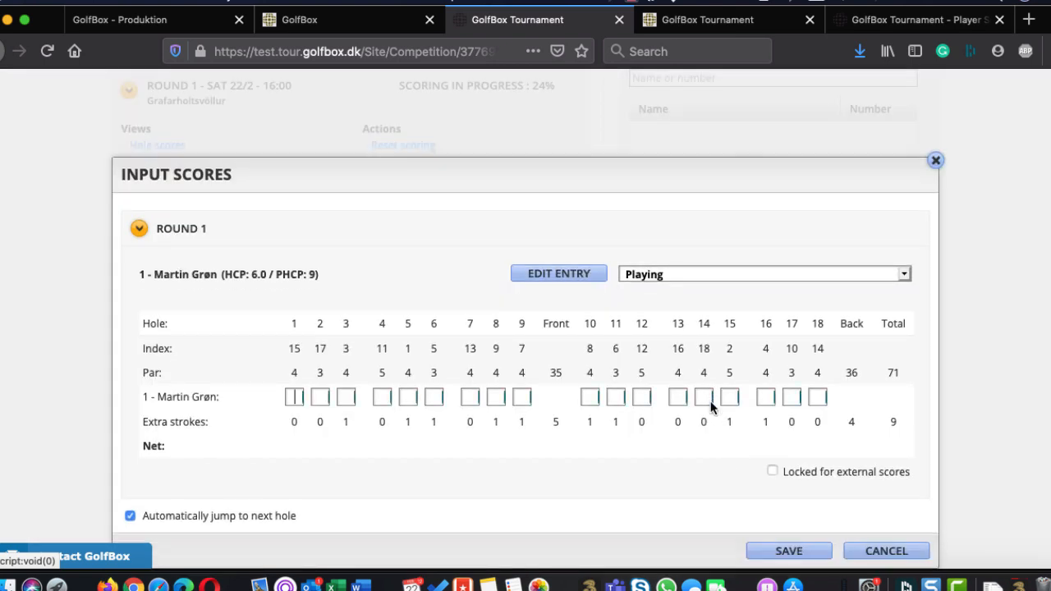
left_click(935, 161)
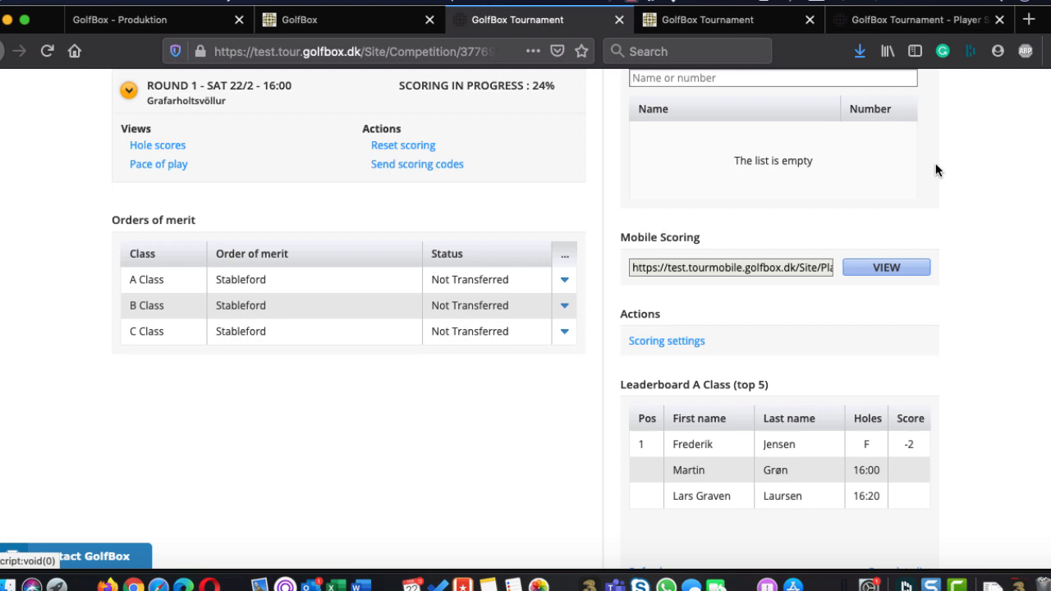
Search the results for player number 1 and open that player's Round 1 score input
scroll(935, 162, "up", 5)
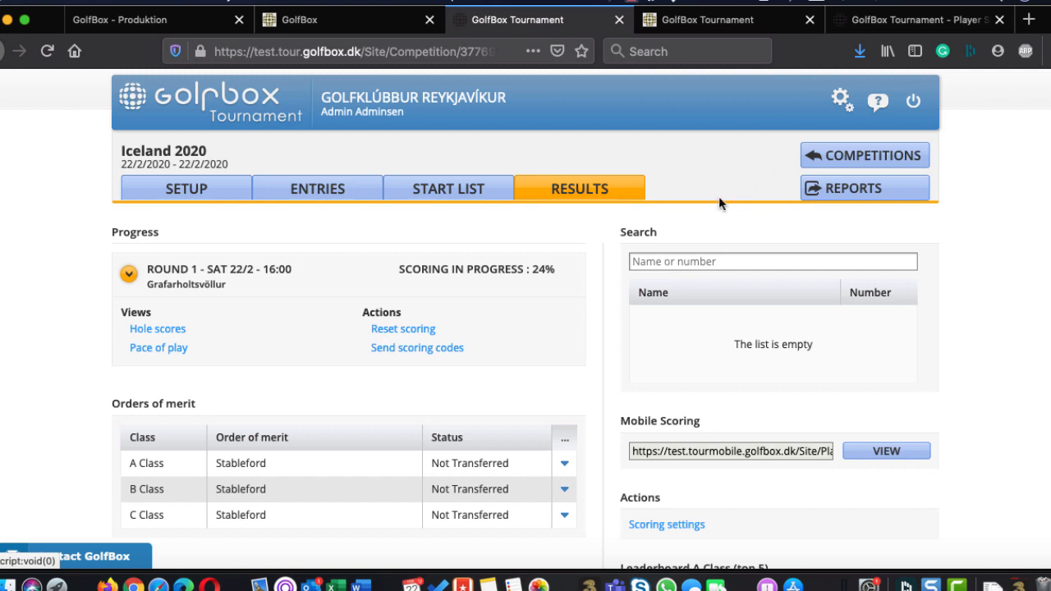
type("1")
key("Return")
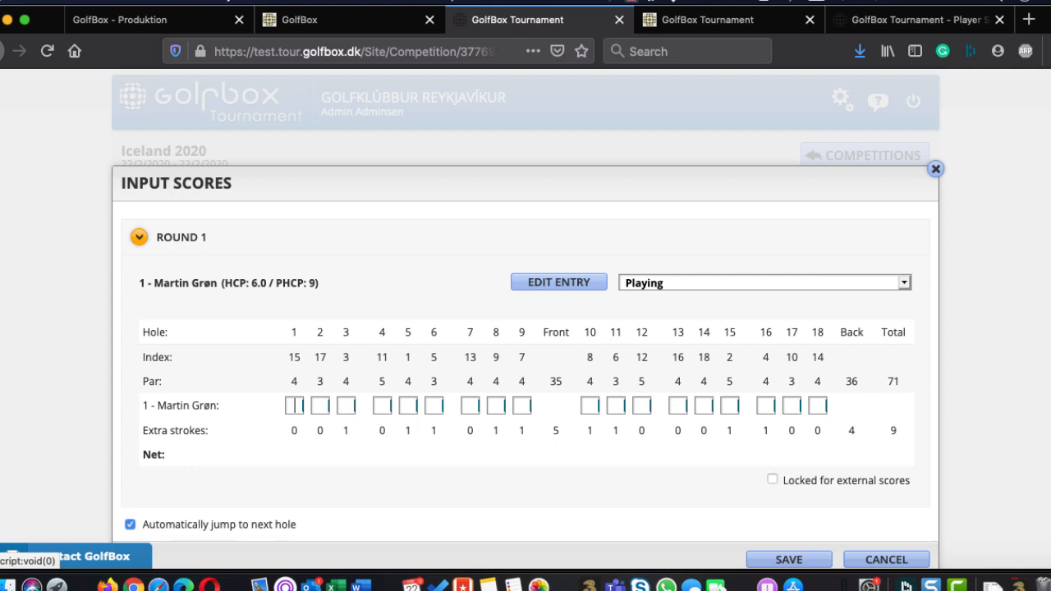
Enter Round 1 scores 5-5-4-4-4-3-3-4-4 on the front nine and 4-4-3-3-4-4-4-4-4 on the back nine, save them and check the A Class leaderboard
type("554443344443")
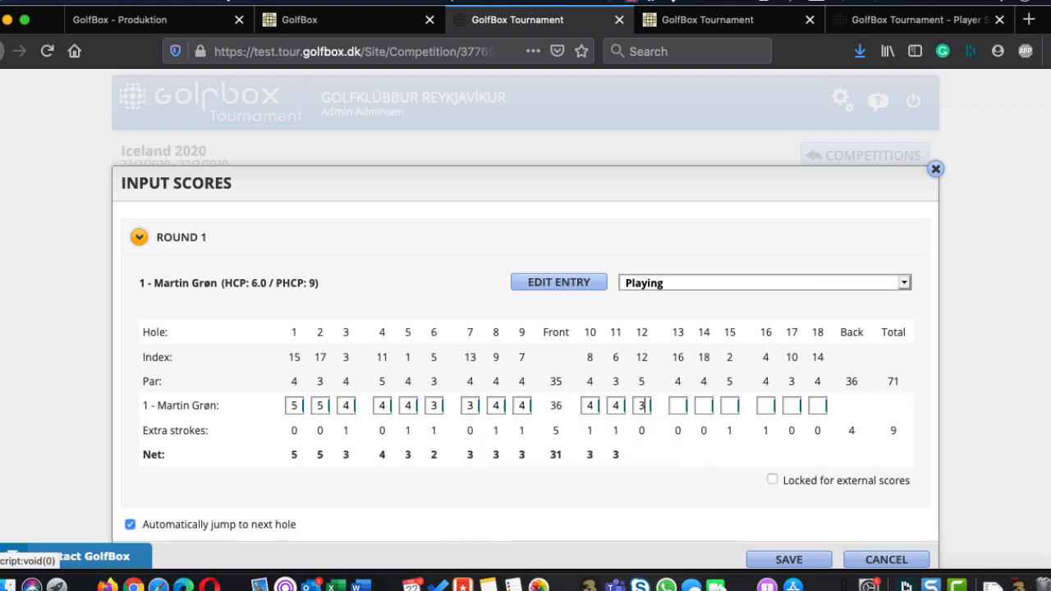
type("344444")
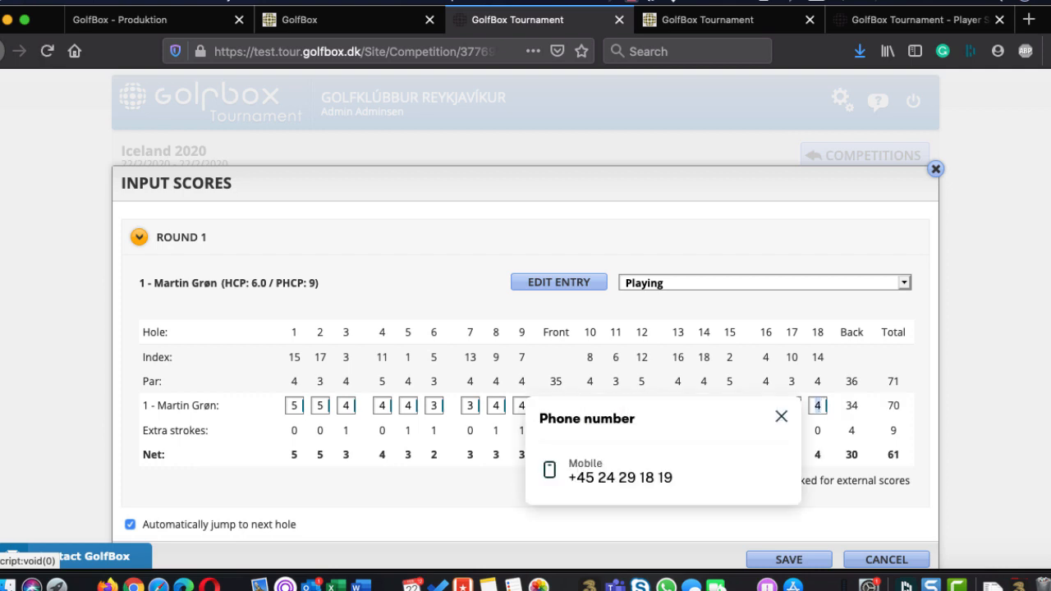
key("Return")
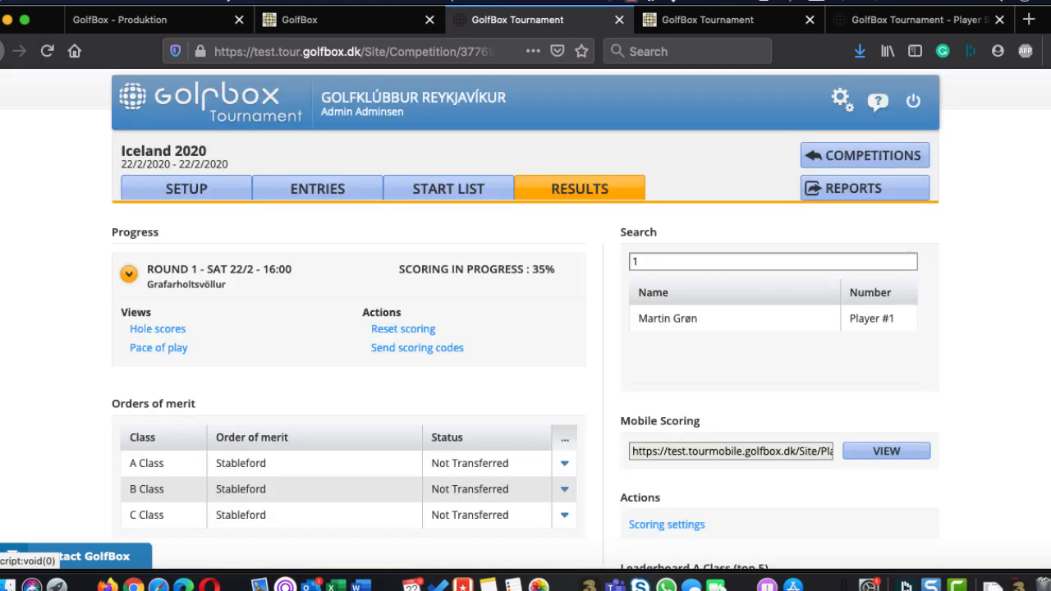
scroll(821, 359, "down", 3)
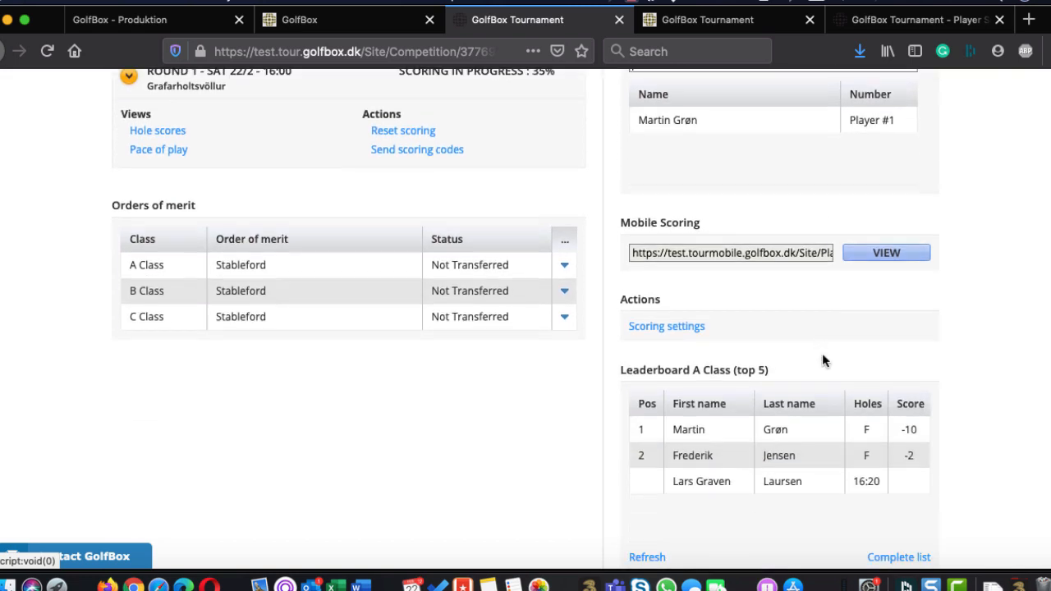
Open the complete A Class leaderboard and the Round 1 score input of the player with the 16:20 start time
scroll(840, 471, "down", 1)
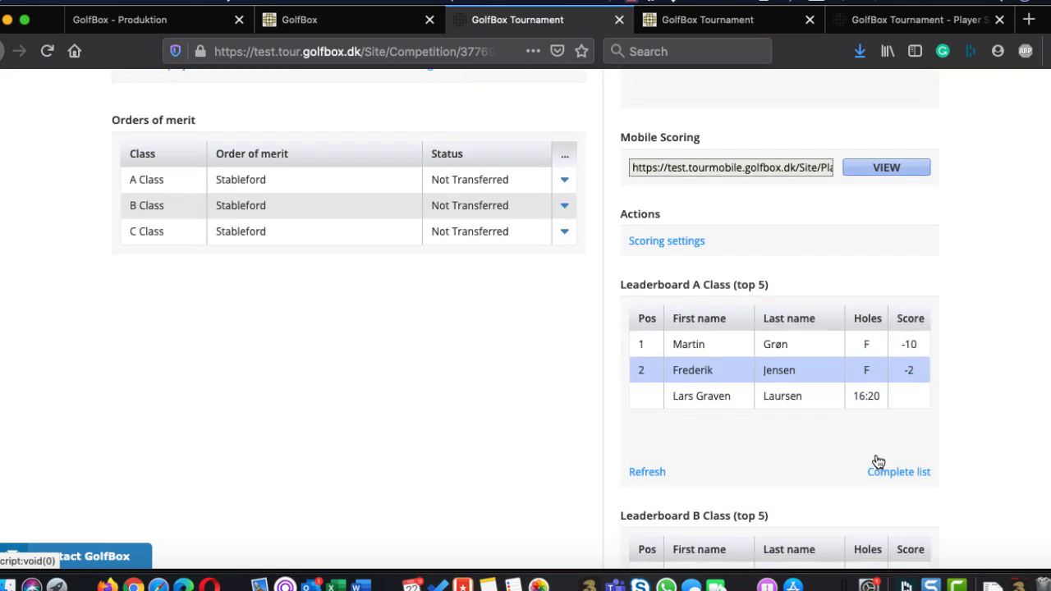
scroll(823, 340, "down", 1)
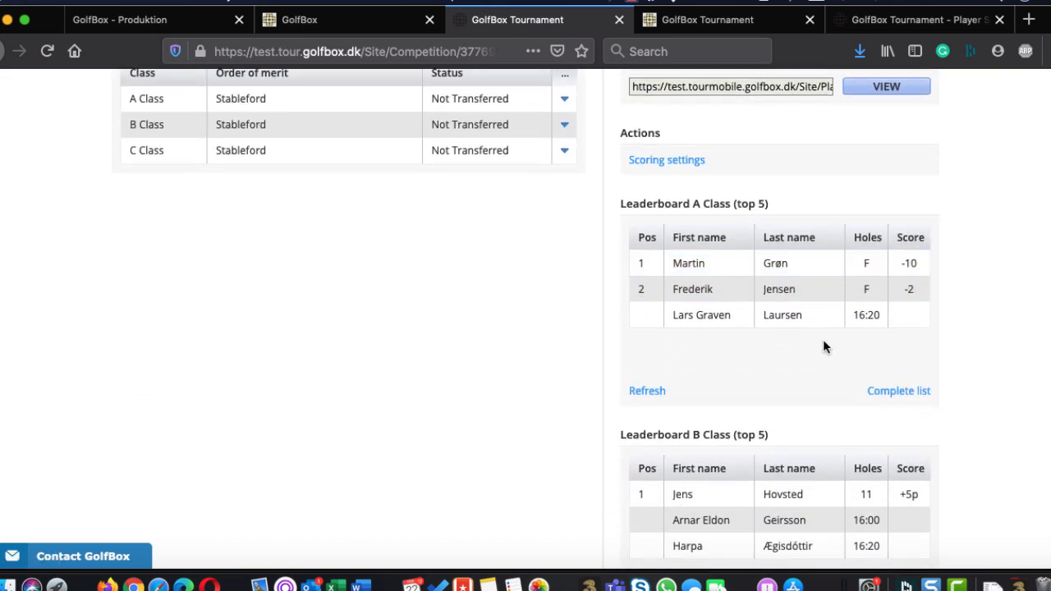
left_click(899, 394)
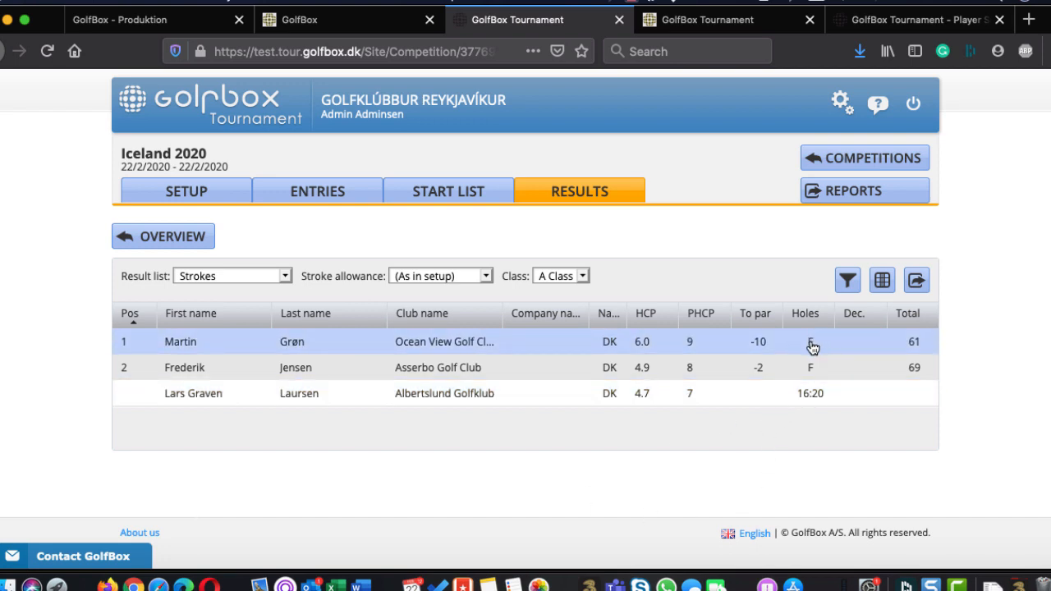
left_click(803, 398)
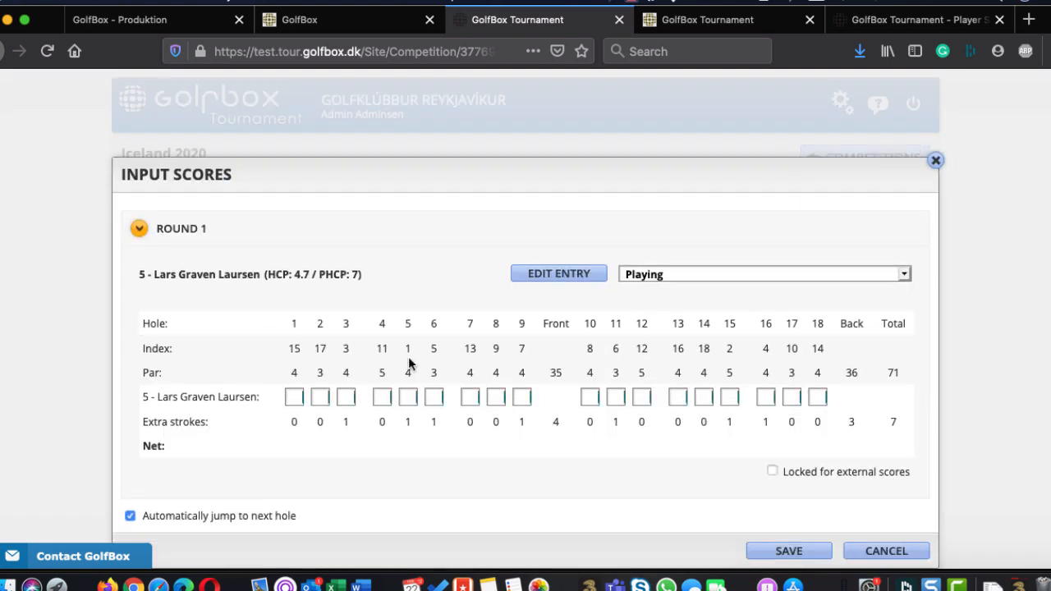
Enter Round 1 scores 5-5-4-4-4-4-4-4-4 on the front nine and 5-5-4-4-5-5-5-4-4 on the back, lock the scorecard for external scores and save
left_click(294, 397)
type("554444")
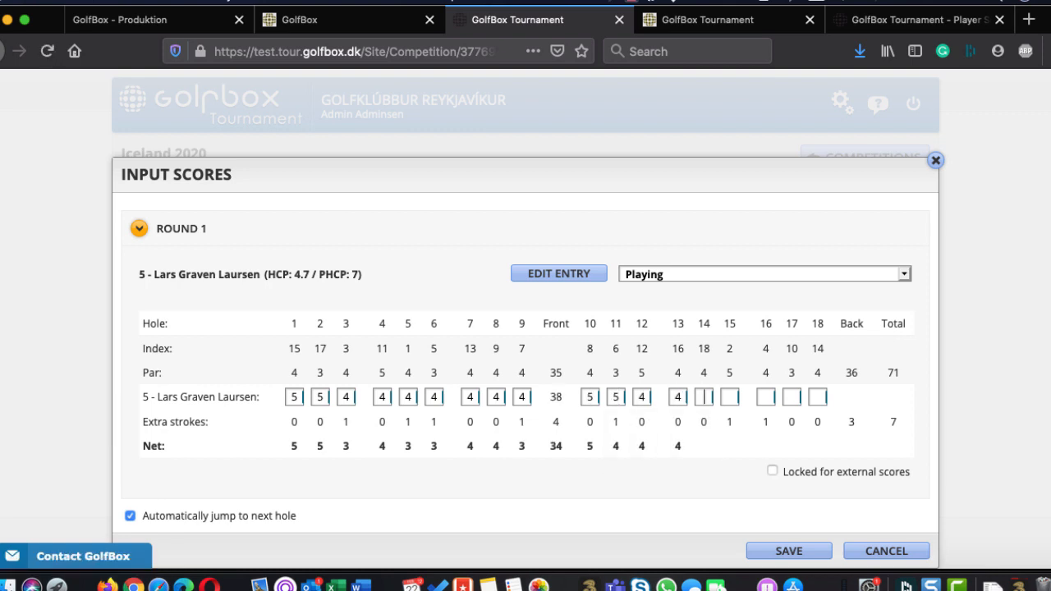
type("444554455544")
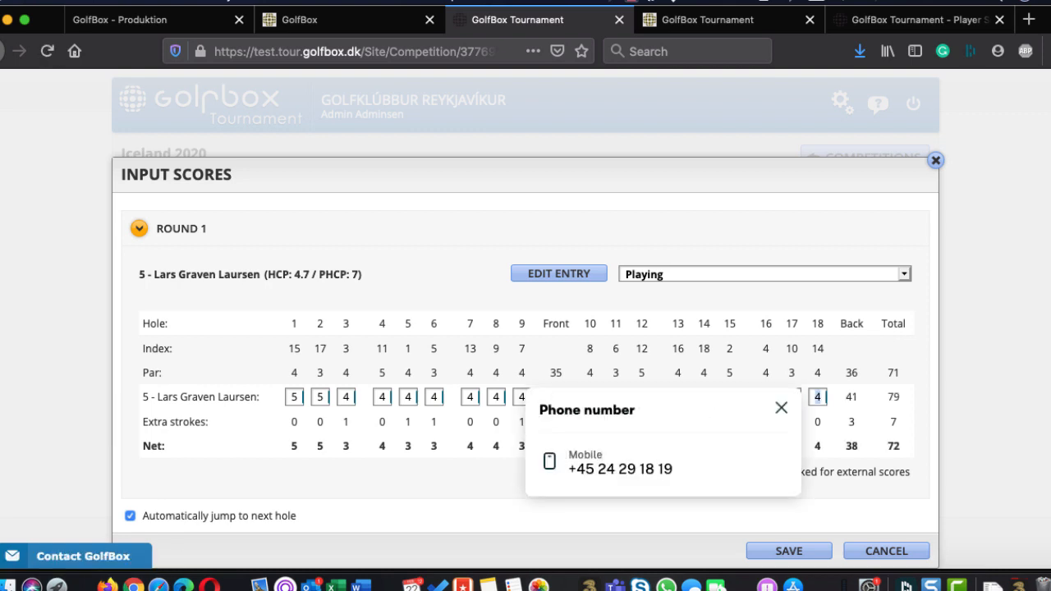
left_click(378, 499)
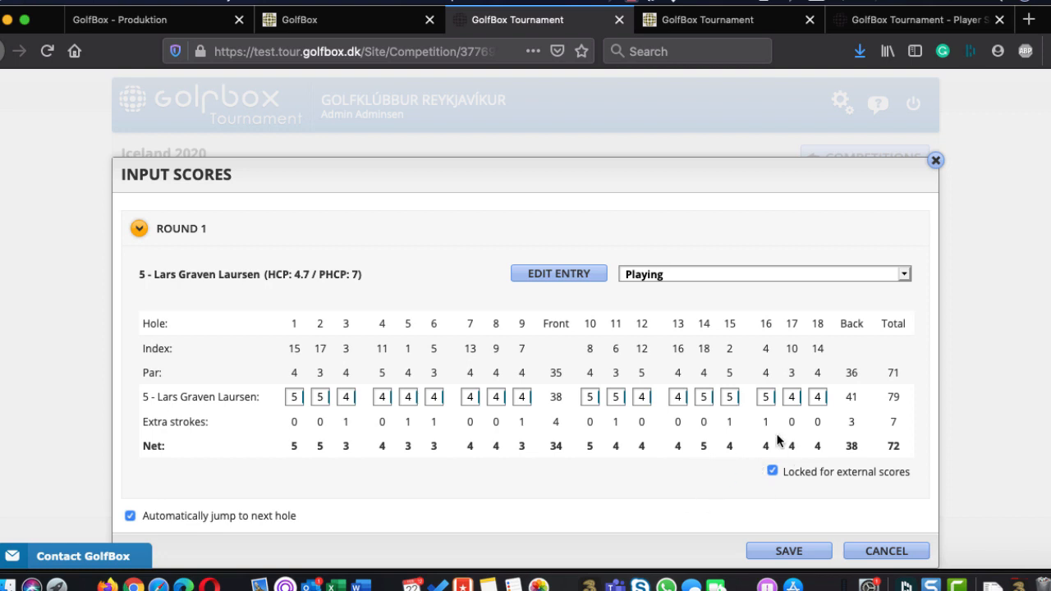
left_click(786, 553)
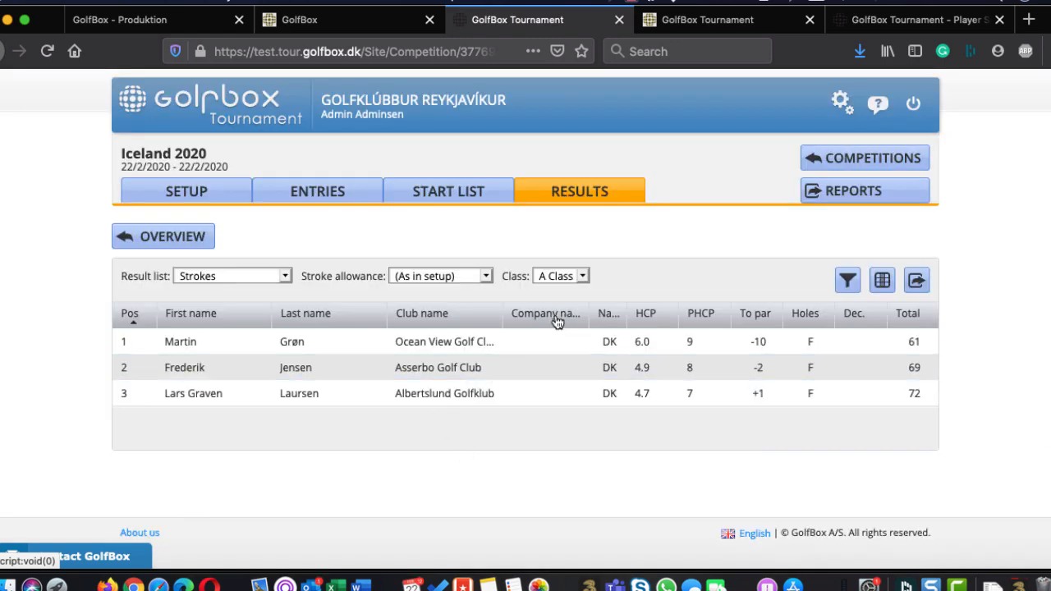
Return to the results overview, open the second-listed B Class player's score input and display the playing status options
left_click(123, 238)
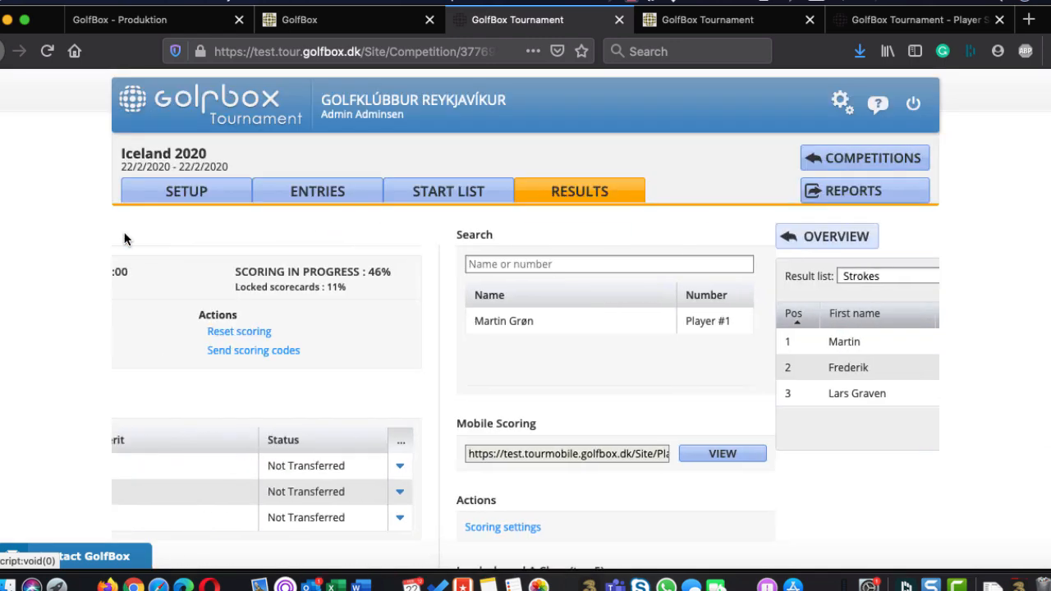
scroll(609, 475, "down", 10)
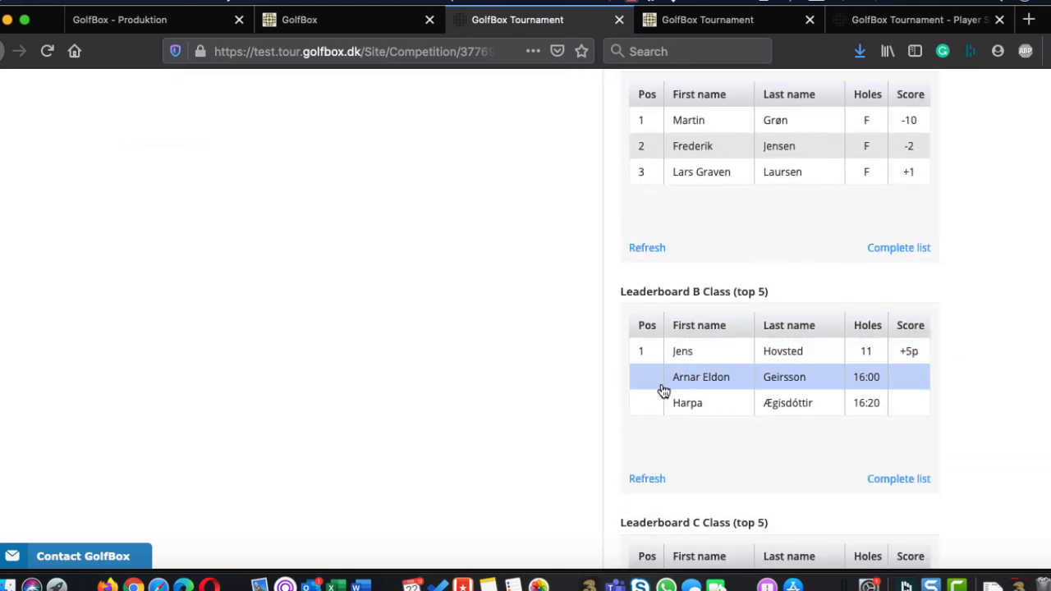
left_click(713, 381)
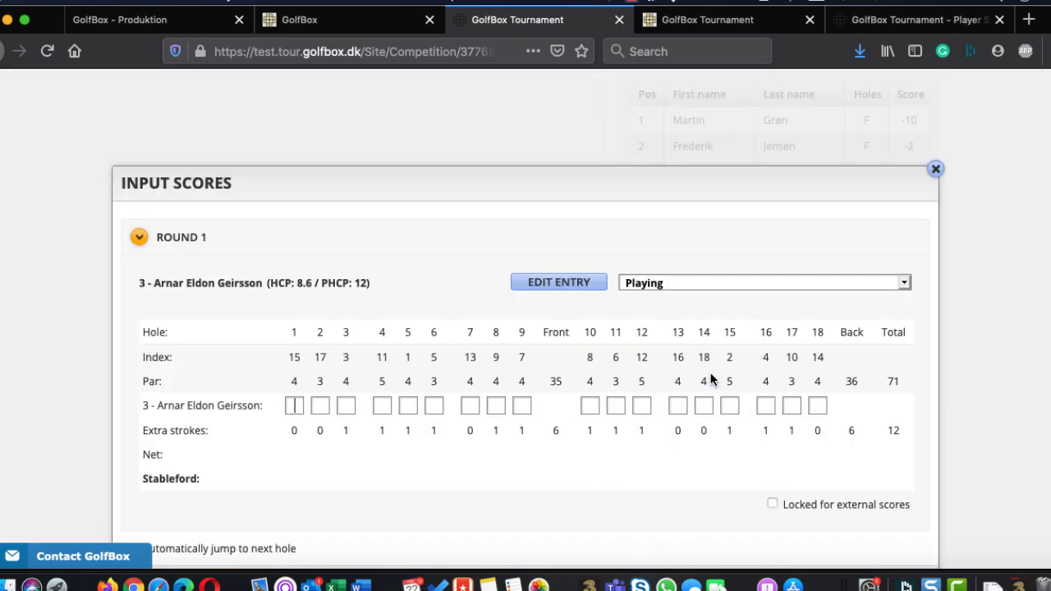
left_click(670, 283)
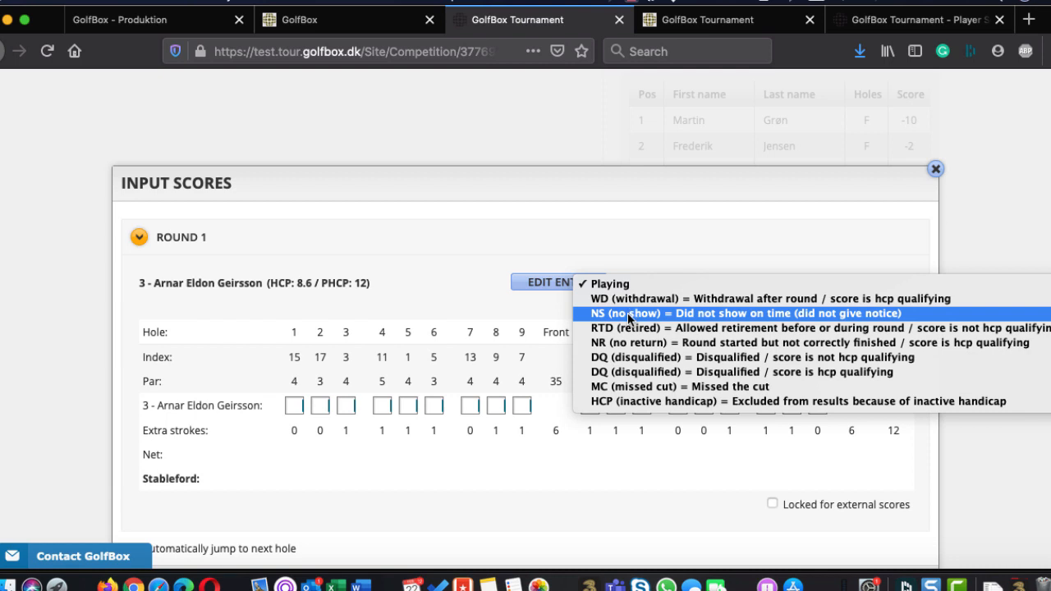
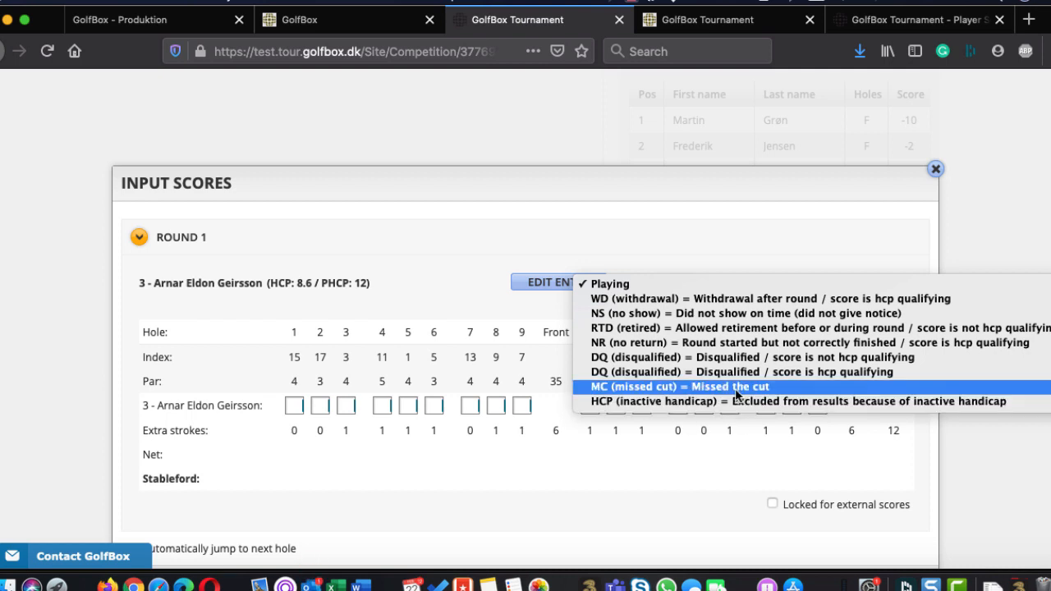
Dismiss the playing status options, view the general details of the player's entry and cancel without changes
left_click(609, 486)
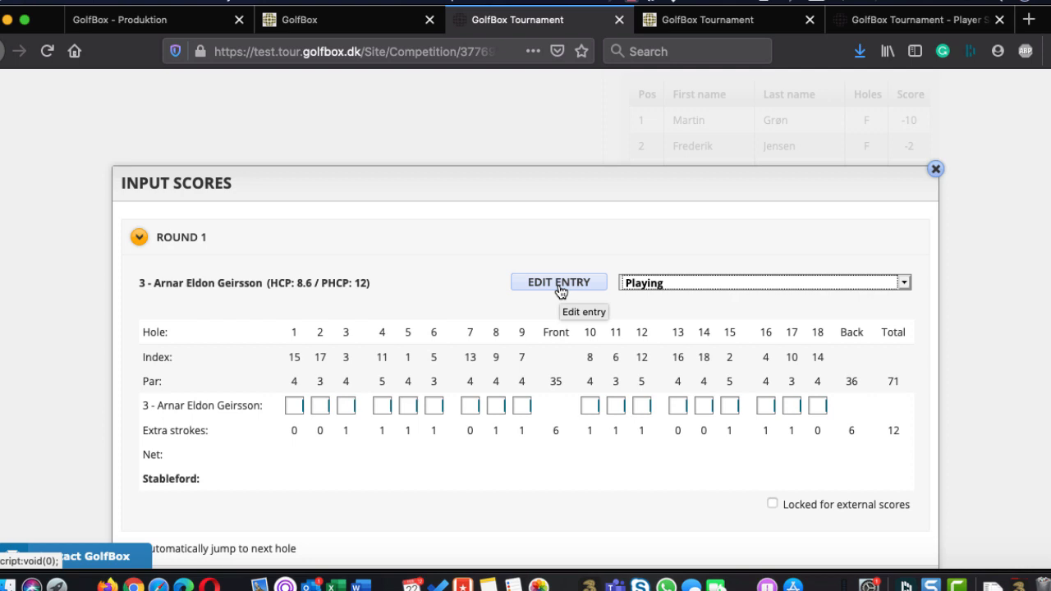
left_click(558, 283)
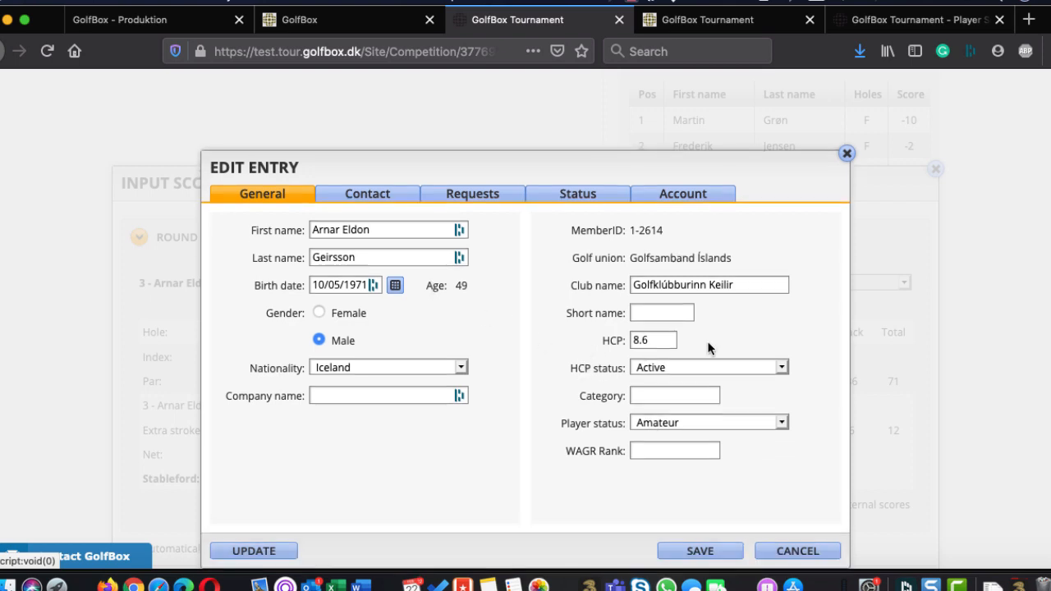
left_click(780, 556)
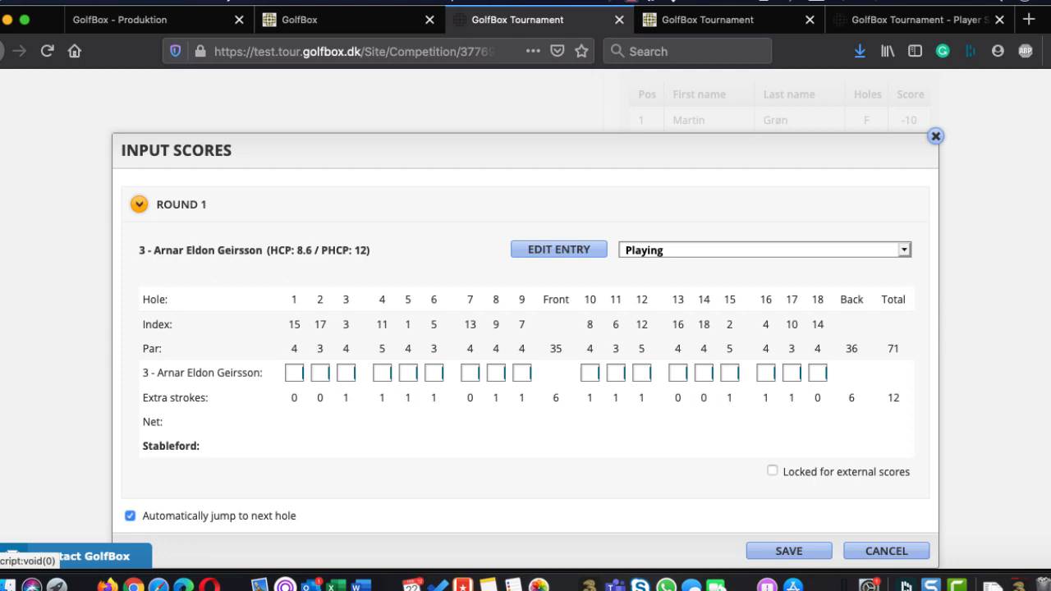
Enter a Round 1 score of 5 on all 18 holes for the open B Class player
left_click(294, 372)
type("5")
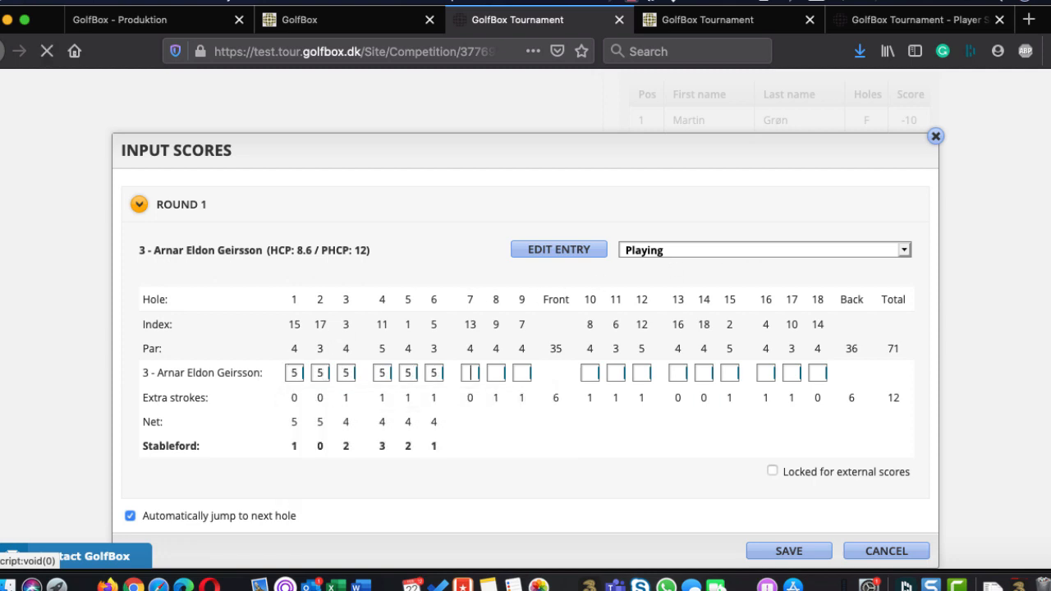
type("55555555555555555")
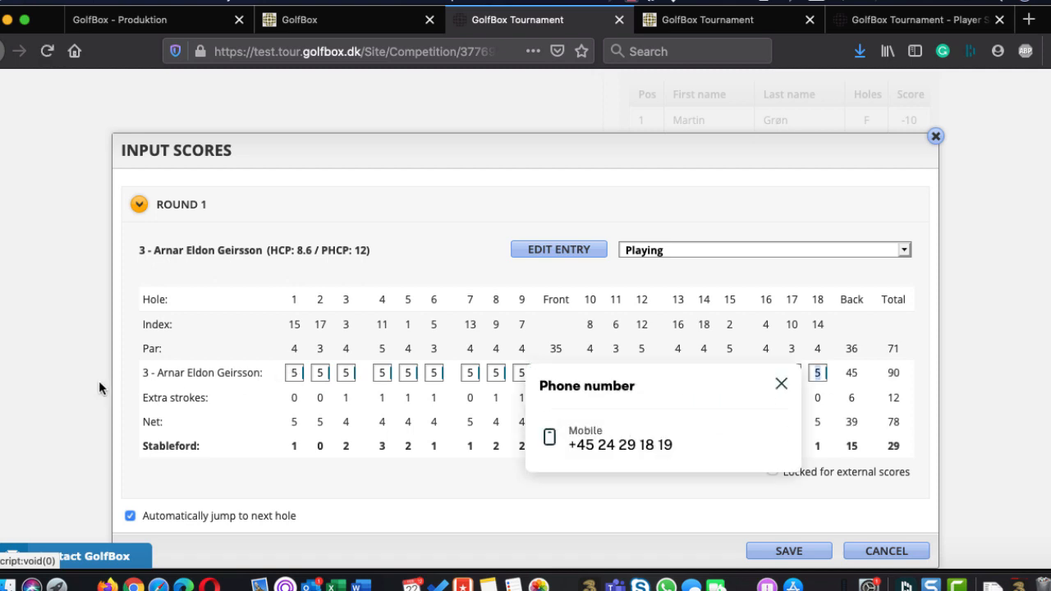
Change the player's scores to 15 on holes 3 and 4 and 12 on hole 5, and save the scorecard
left_click(345, 372)
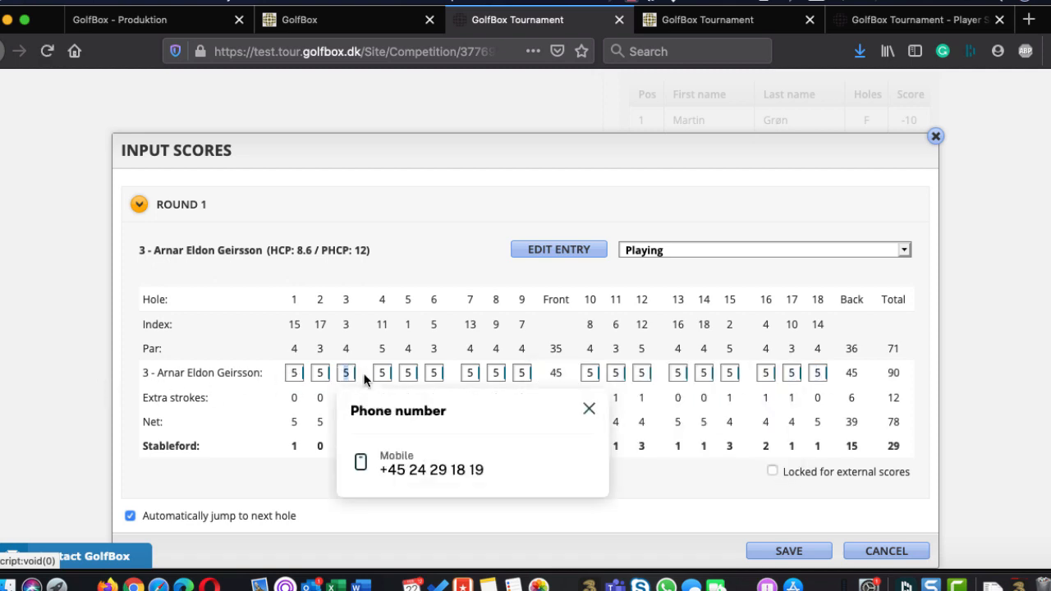
type("15")
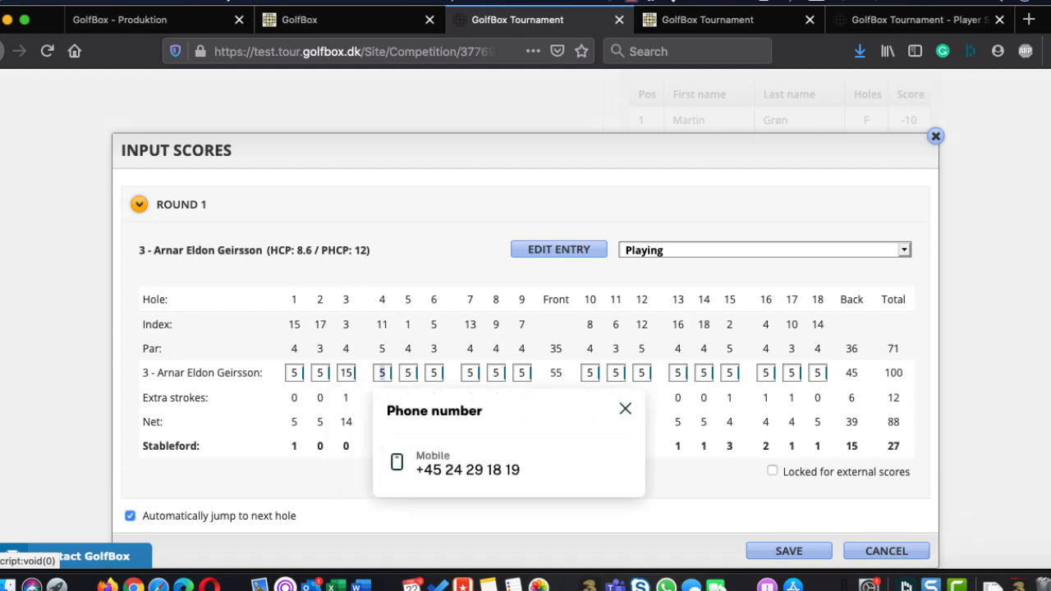
type("15")
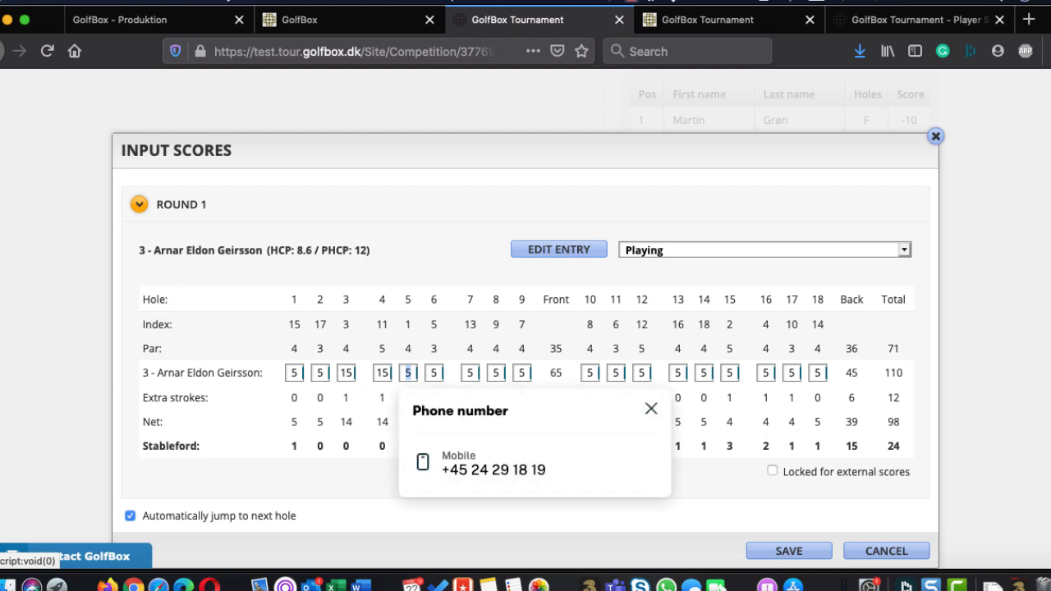
type("12")
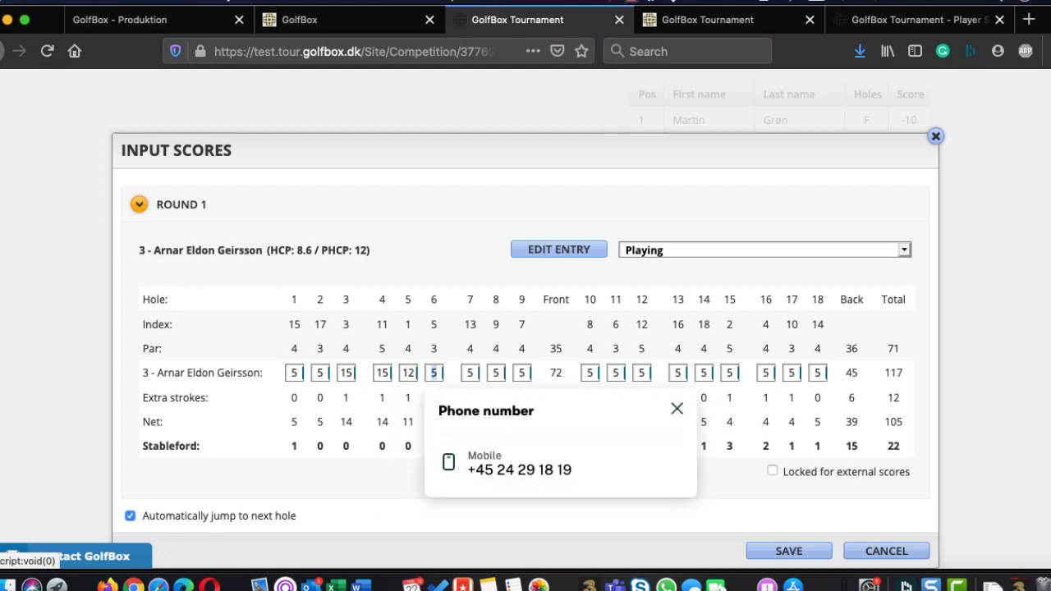
left_click(723, 482)
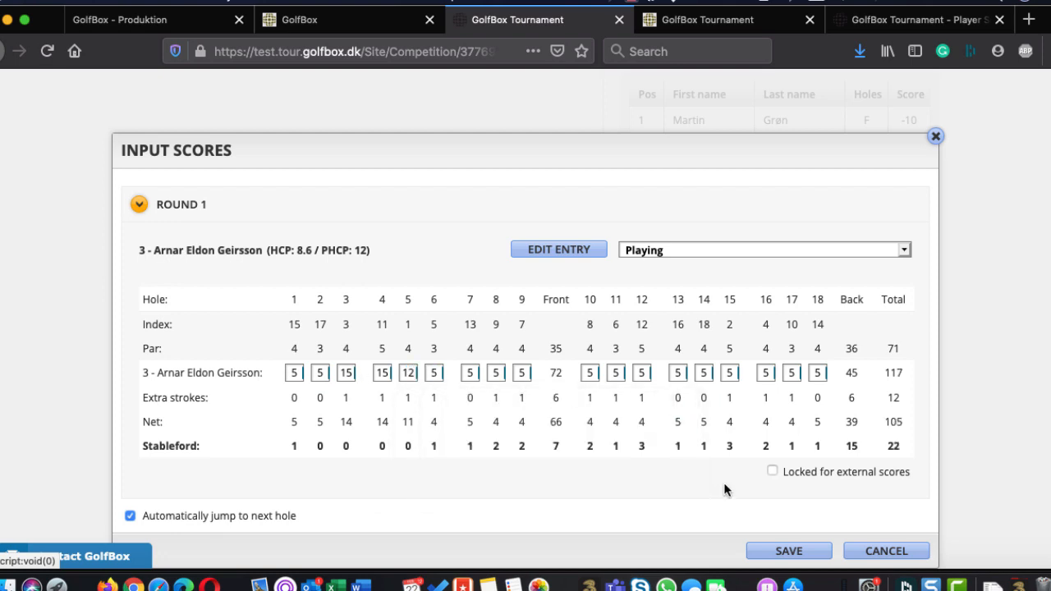
left_click(781, 551)
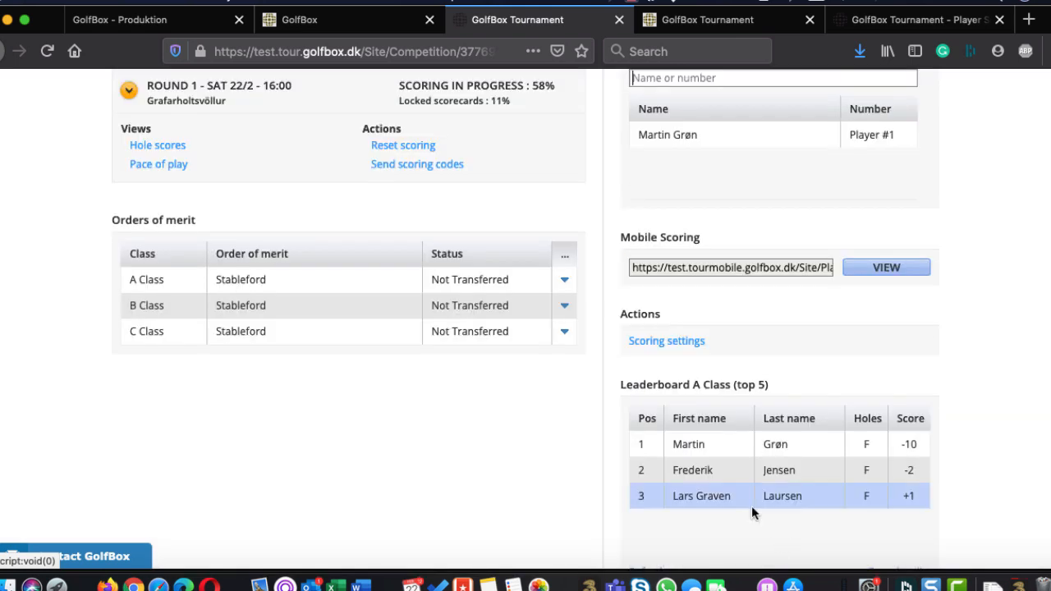
Open the B Class leader's Round 1 score input, enter 5 on each of holes 12 to 18 and save
scroll(751, 509, "down", 10)
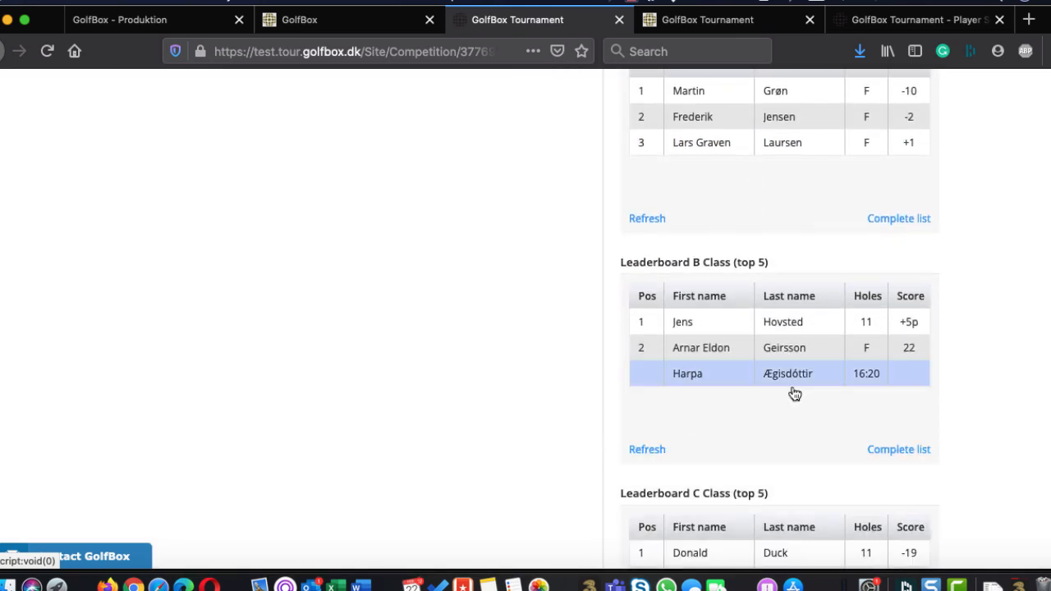
left_click(736, 324)
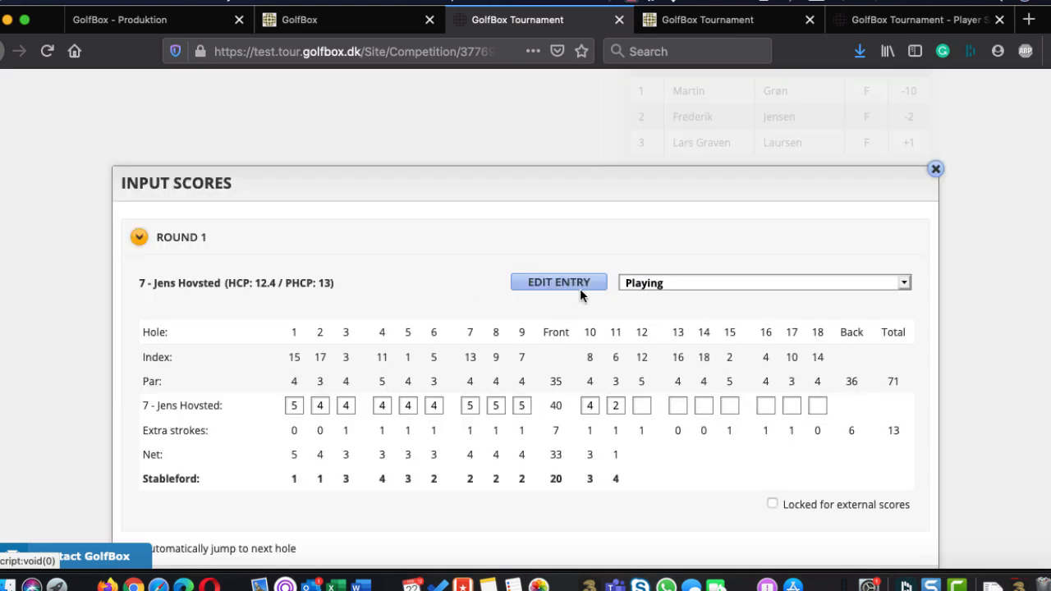
left_click(648, 406)
type("5555555")
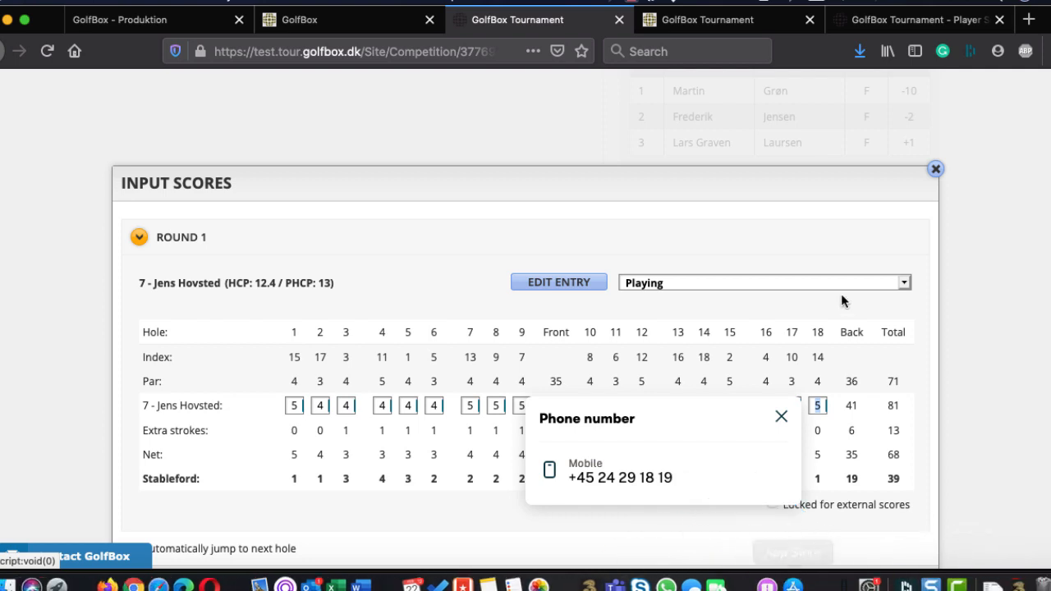
left_click(781, 417)
scroll(786, 408, "down", 1)
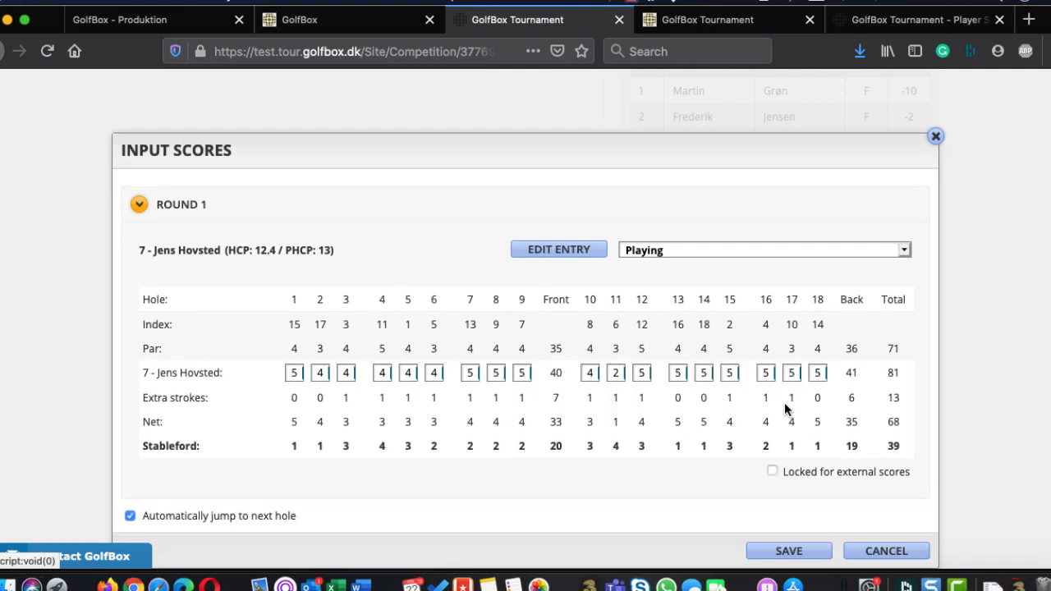
left_click(791, 552)
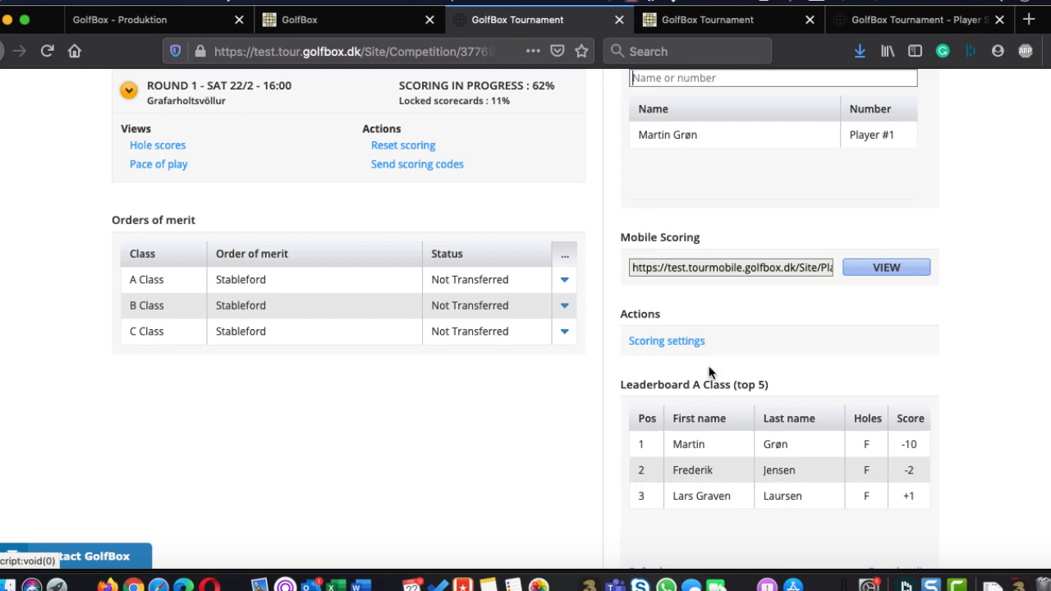
Look at the start list reports, select the Score sheet report and cancel without generating it
scroll(711, 220, "up", 5)
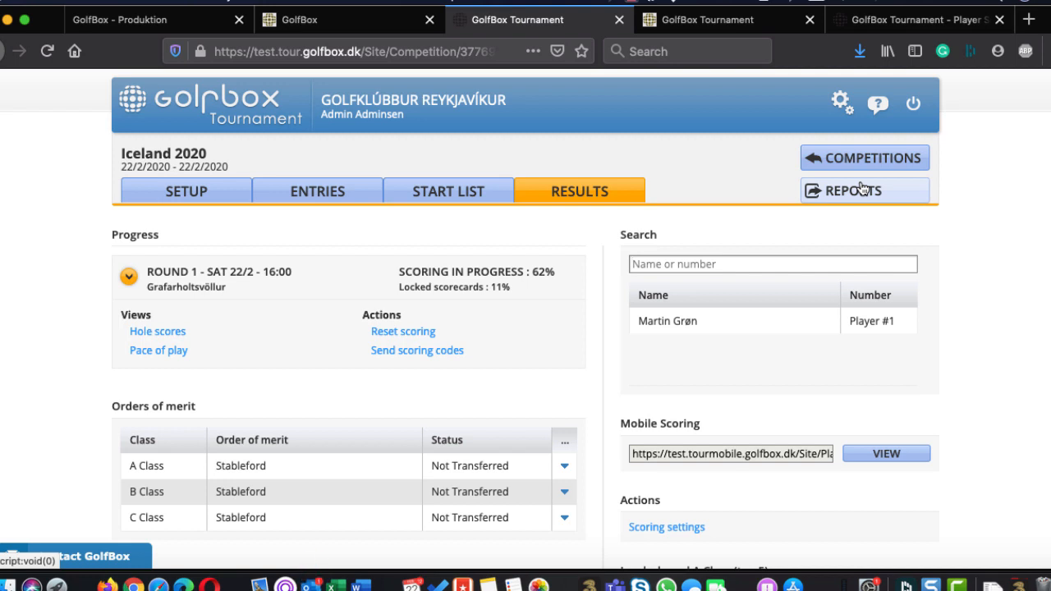
left_click(861, 188)
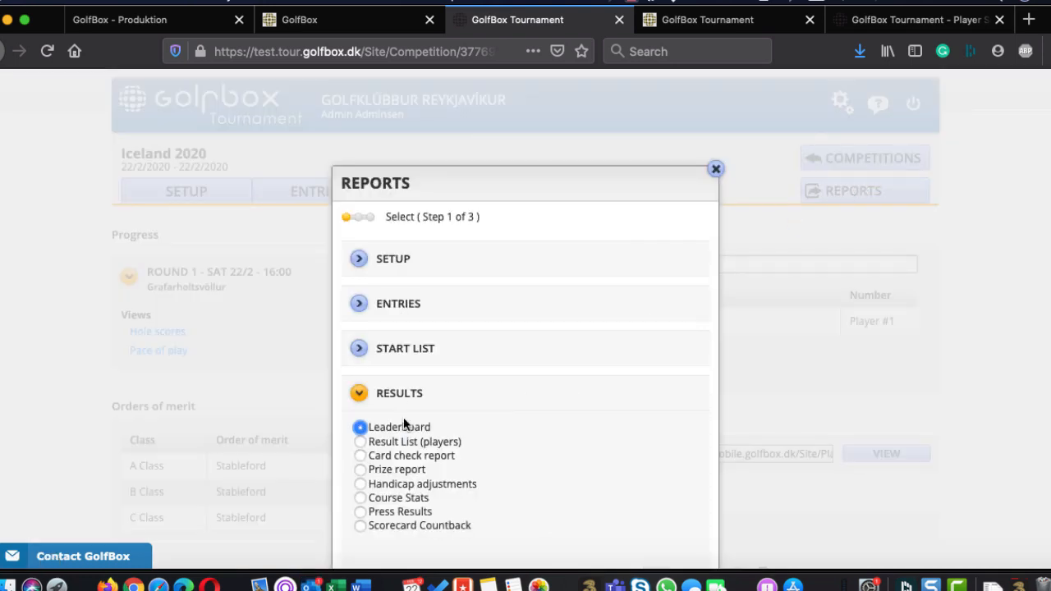
left_click(359, 348)
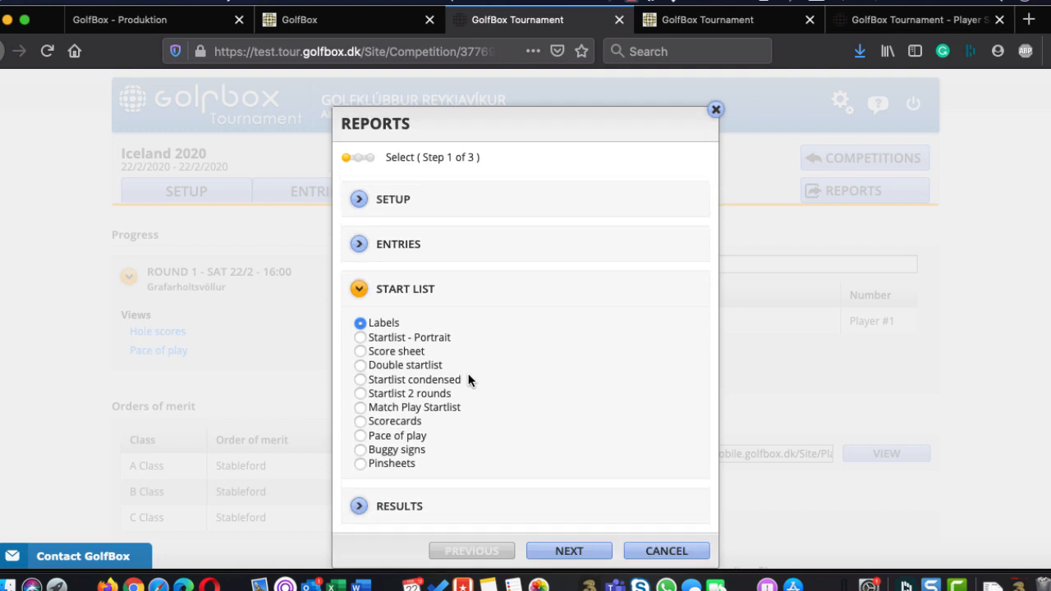
left_click(400, 352)
left_click(667, 551)
Enter Round 1 scores of 5 on every front-nine hole and 4 on every back-nine hole for the B Class player starting at 16:20, and save
scroll(780, 432, "down", 2)
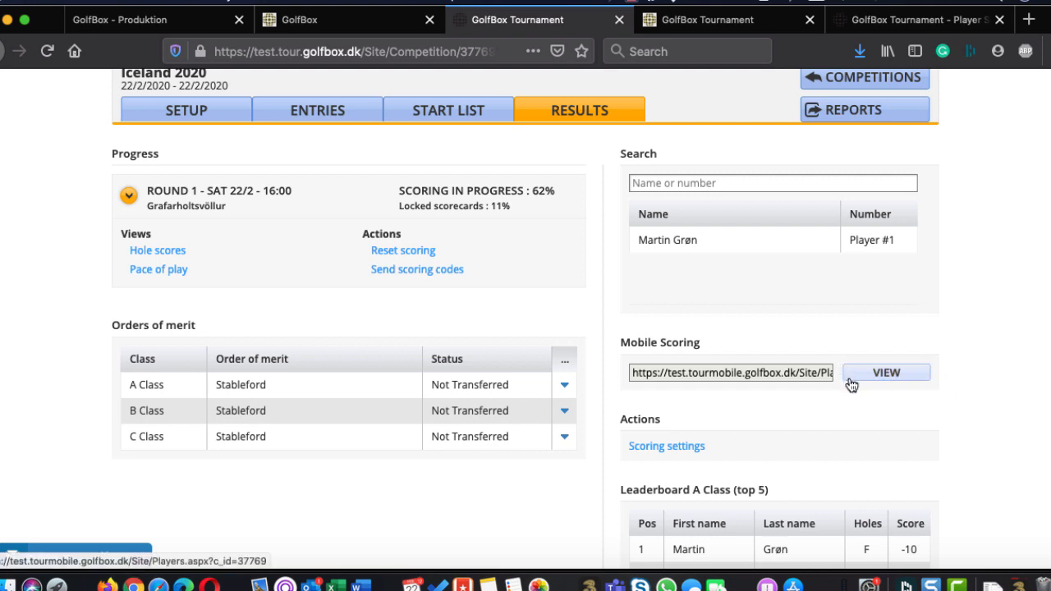
scroll(826, 417, "down", 10)
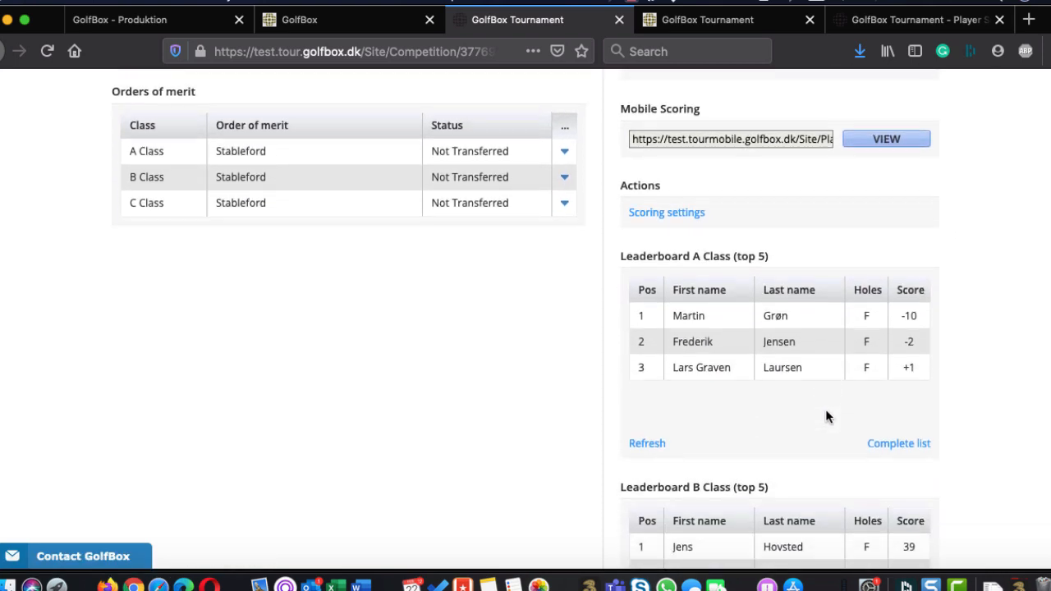
left_click(733, 305)
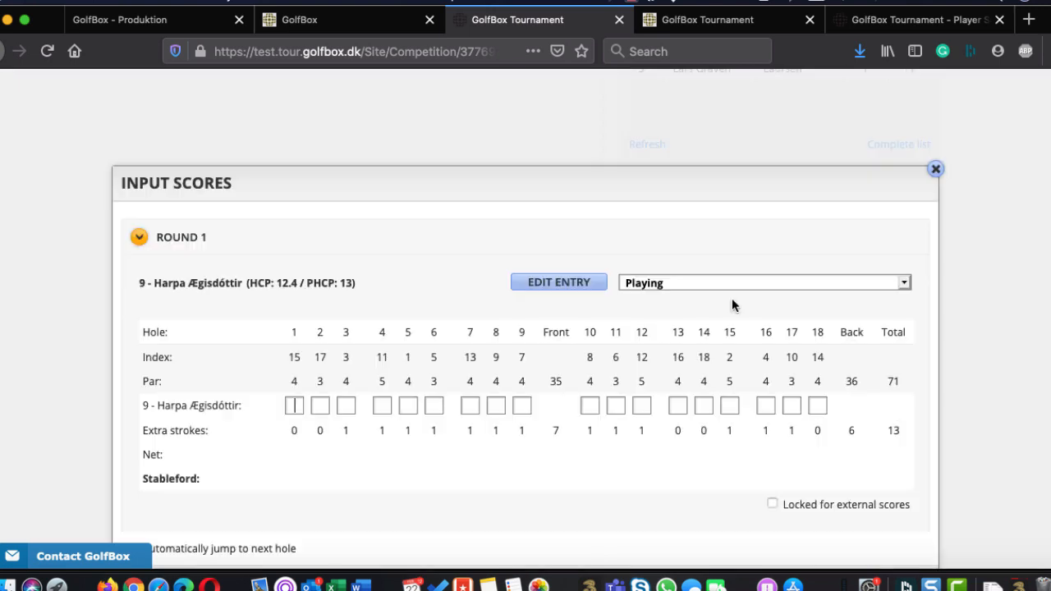
type("5")
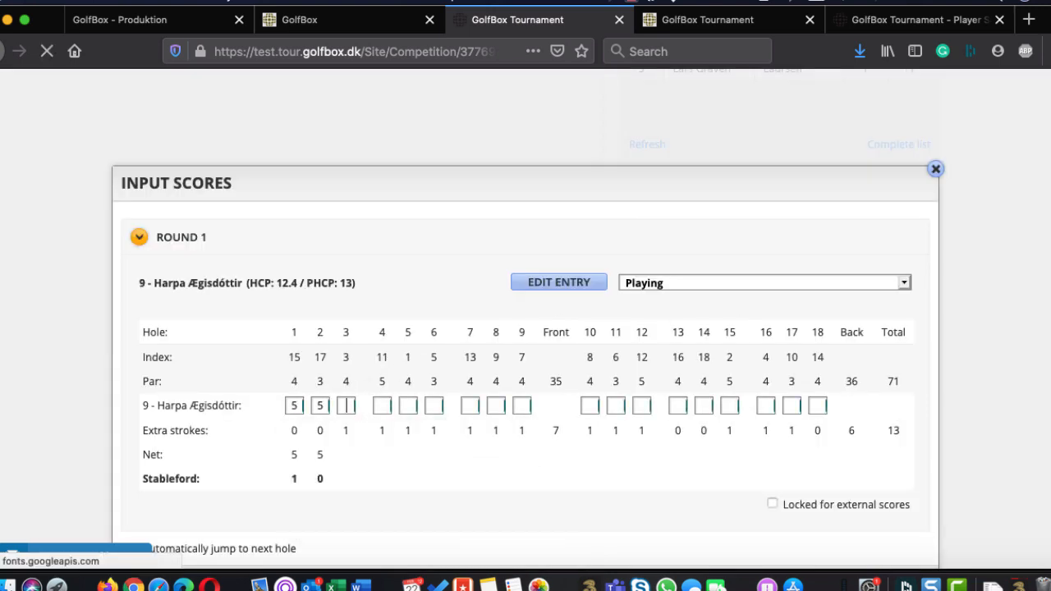
type("55555555444444444")
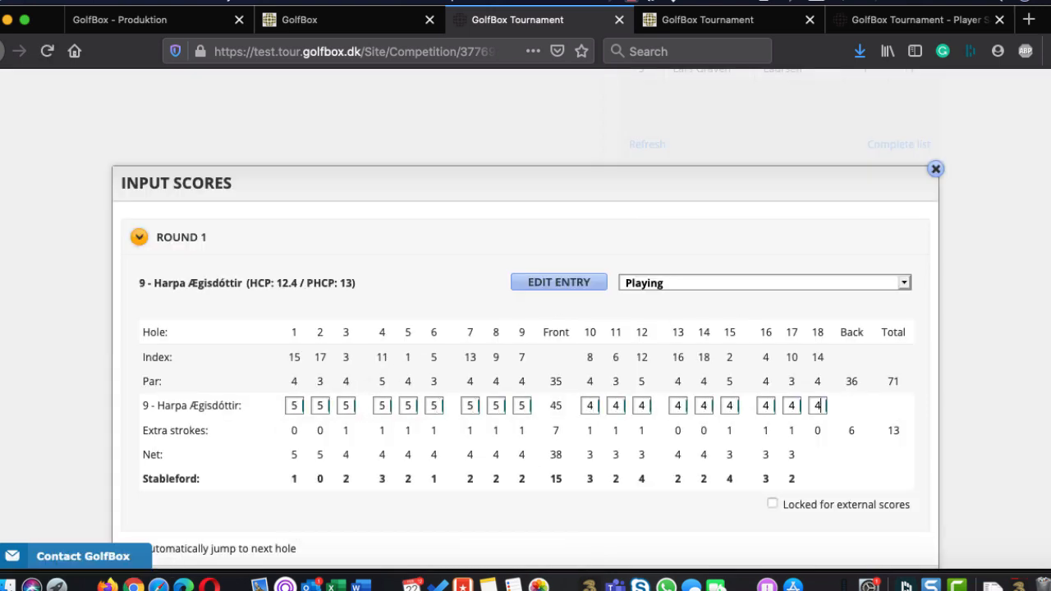
key("Tab")
key("Return")
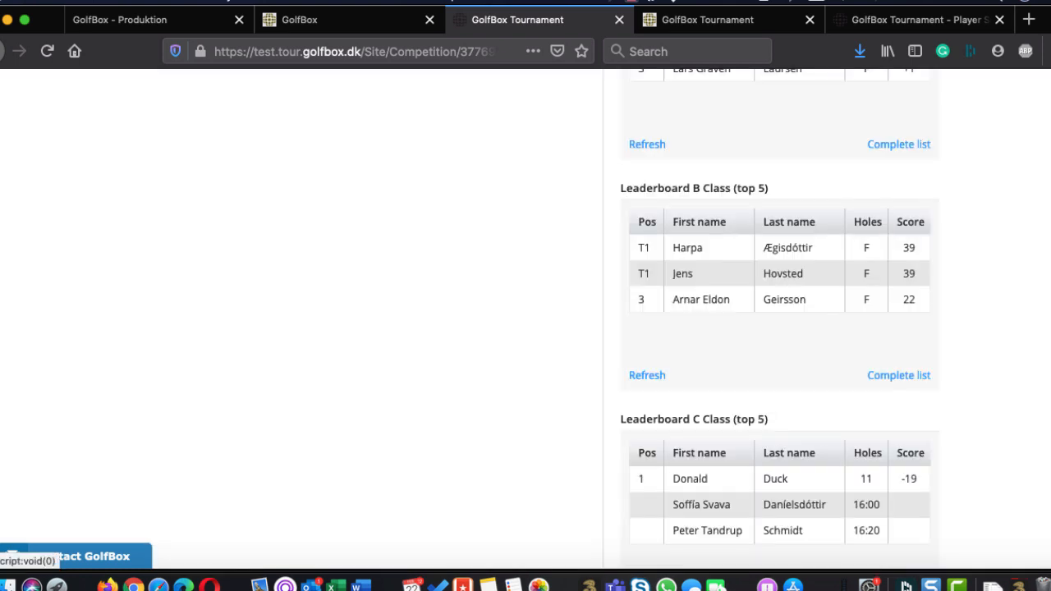
Complete the C Class leader's Round 1 scorecard with 5-5-4-4-4-5-4 on holes 12 to 18 and save
scroll(557, 366, "up", 4)
scroll(557, 372, "down", 5)
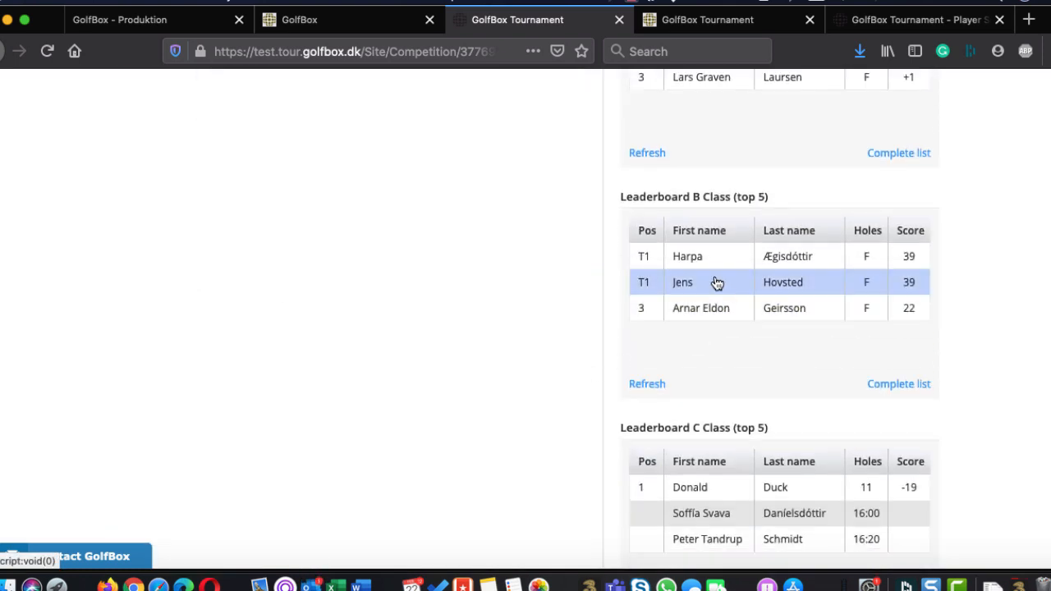
scroll(696, 378, "down", 1)
scroll(695, 381, "down", 2)
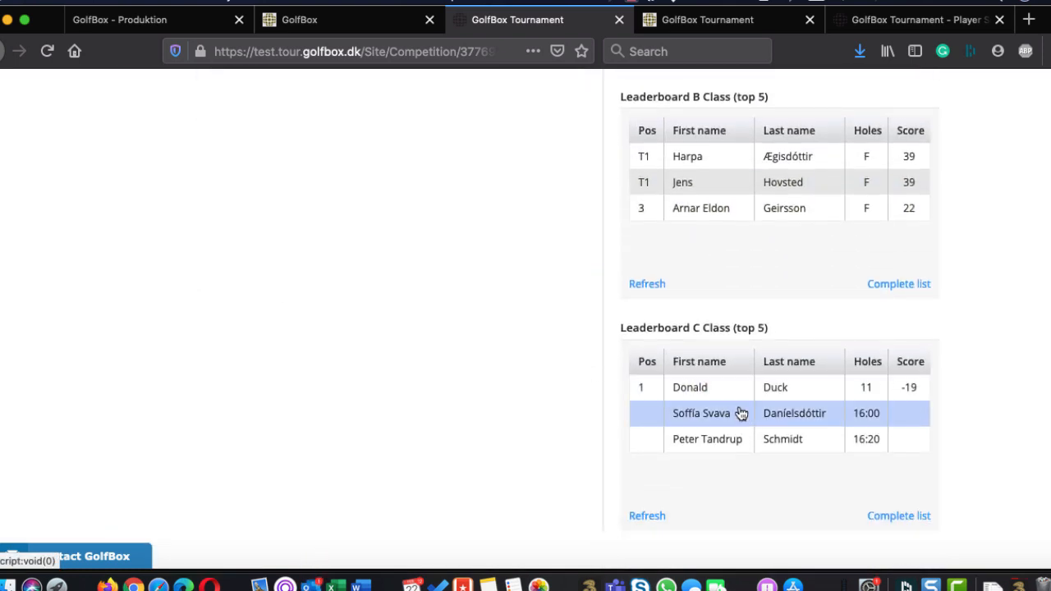
left_click(713, 400)
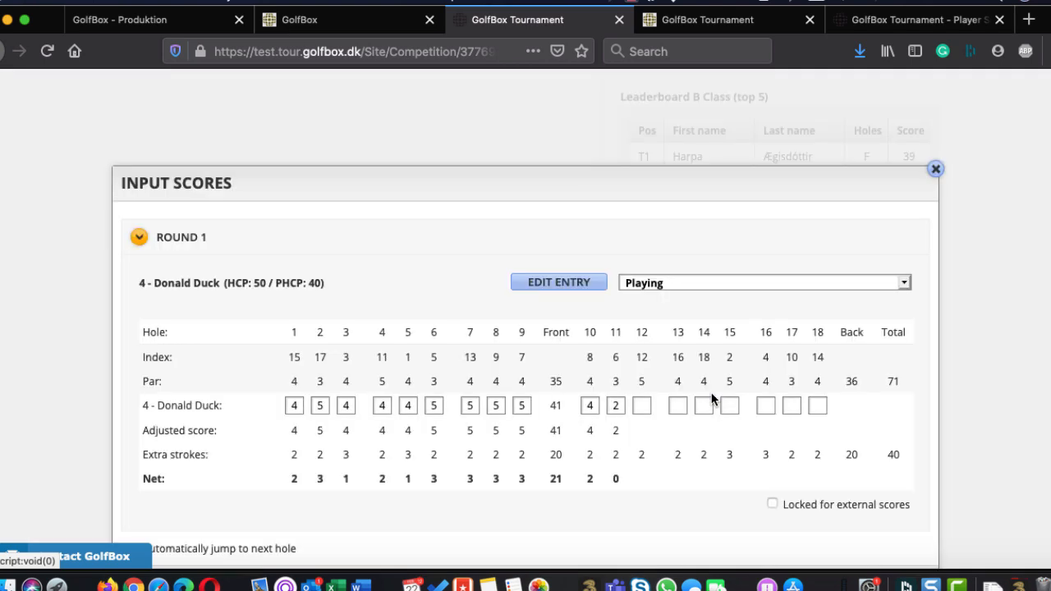
type("5544544")
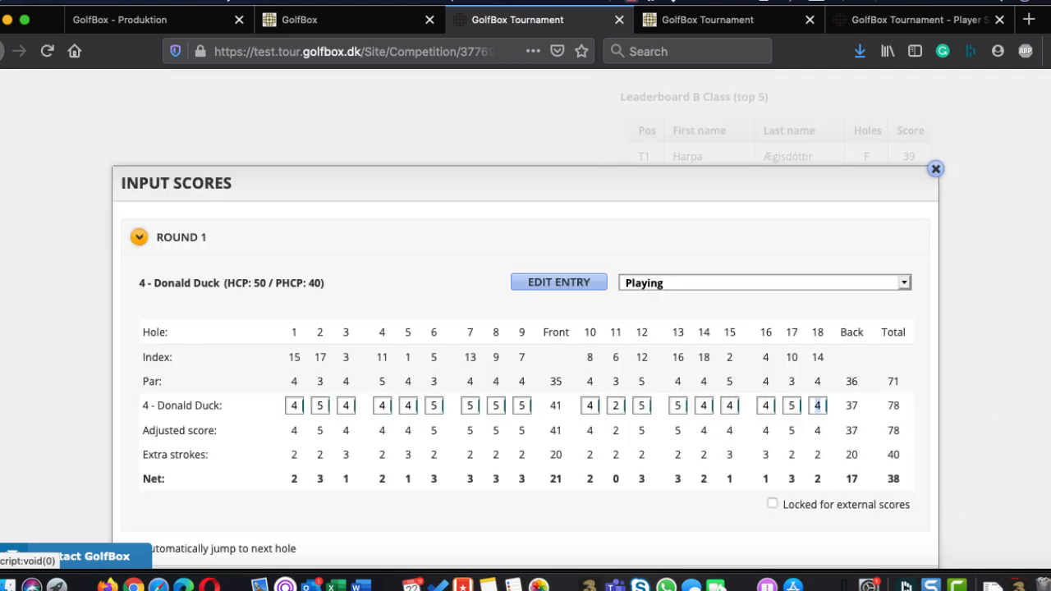
key("Return")
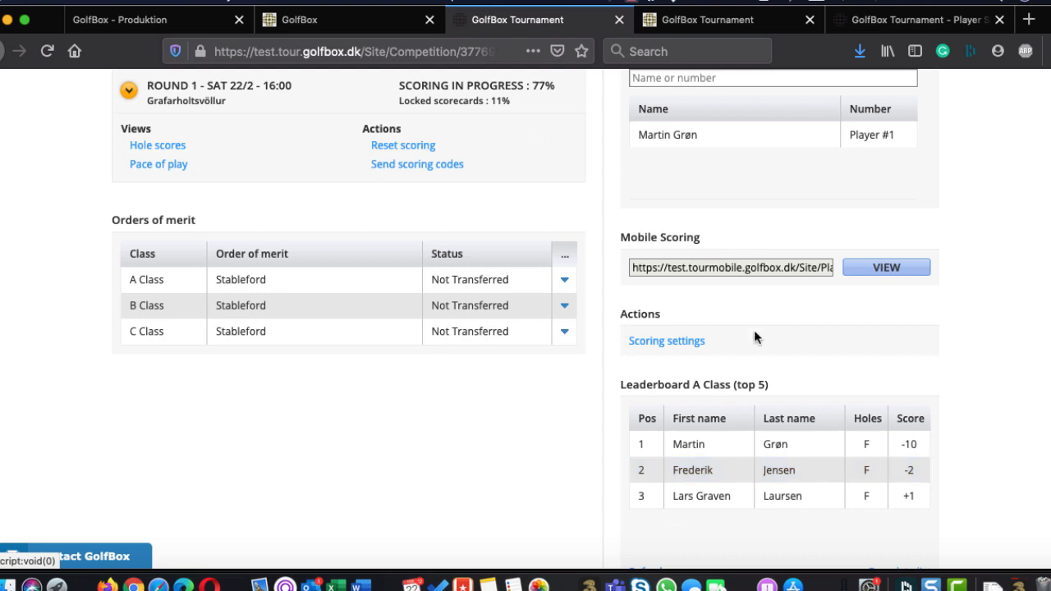
Enter Round 1 scores 4-4-5-5-5-4-4-5-5 and 4-4-4-4-4-4-5-5-4 for the C Class player starting at 16:00, and save
scroll(754, 329, "down", 10)
scroll(756, 403, "down", 5)
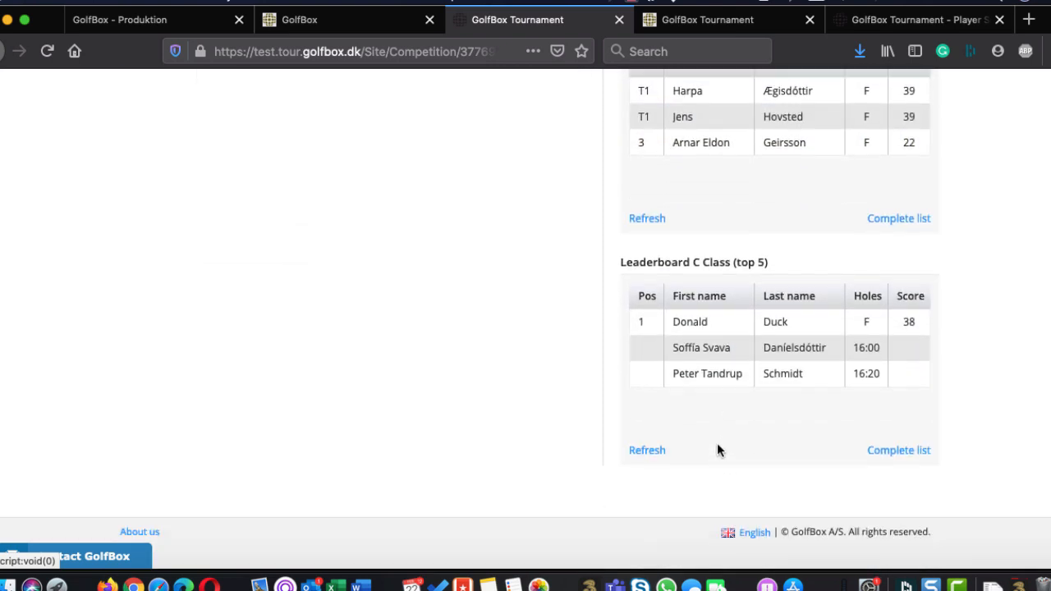
left_click(716, 362)
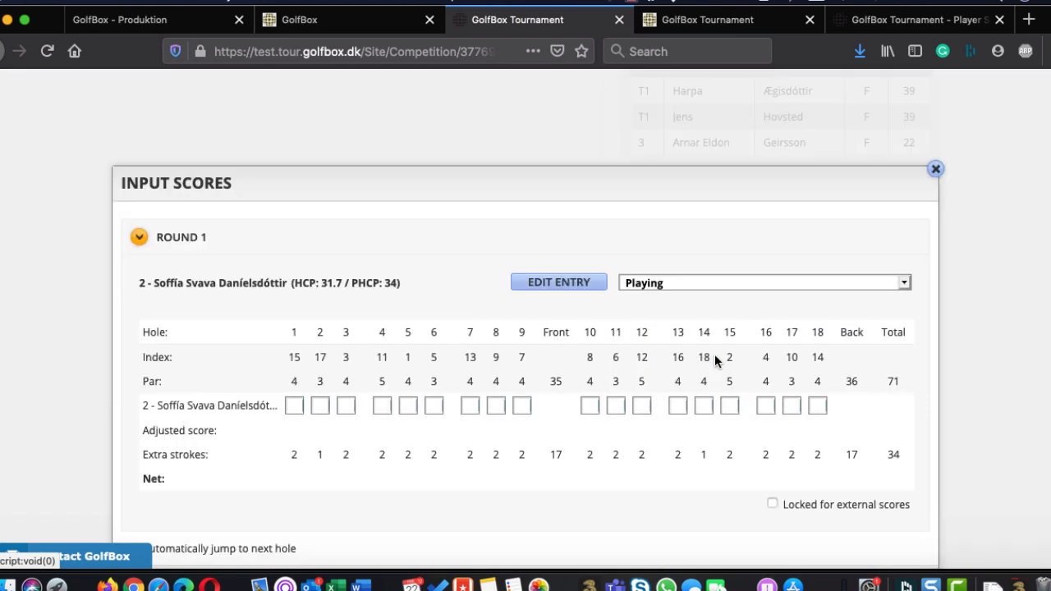
type("4455544554")
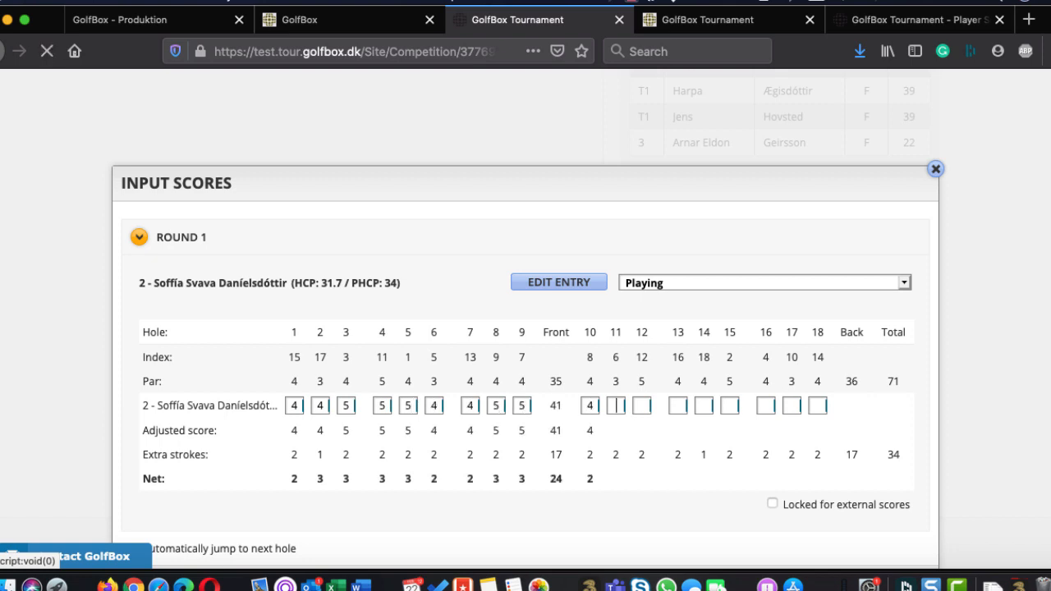
type("44444554")
key("Return")
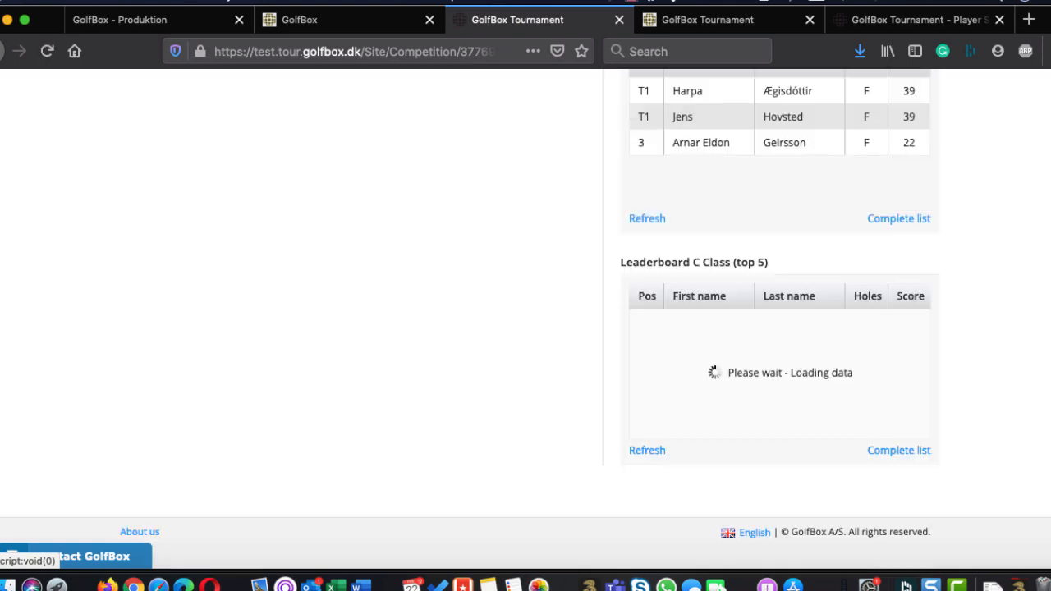
Enter Round 1 scores 4-4-4-5-5-4-4-5-5 and 5-4-4-5-4-5-4-5-5 for the C Class player starting at 16:20, and save
scroll(596, 375, "up", 10)
scroll(771, 512, "down", 10)
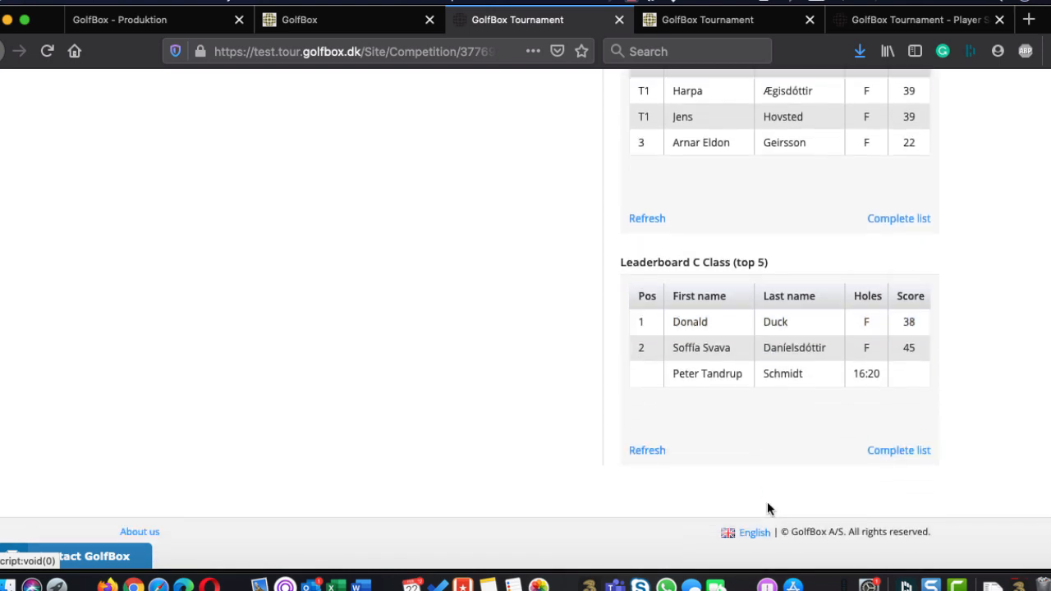
left_click(719, 375)
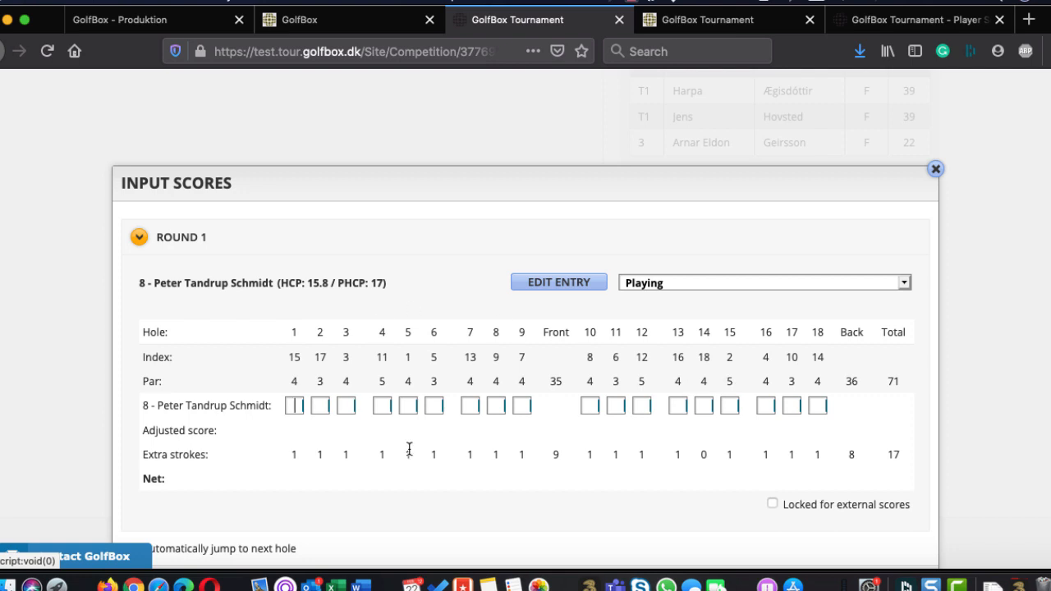
scroll(409, 370, "down", 1)
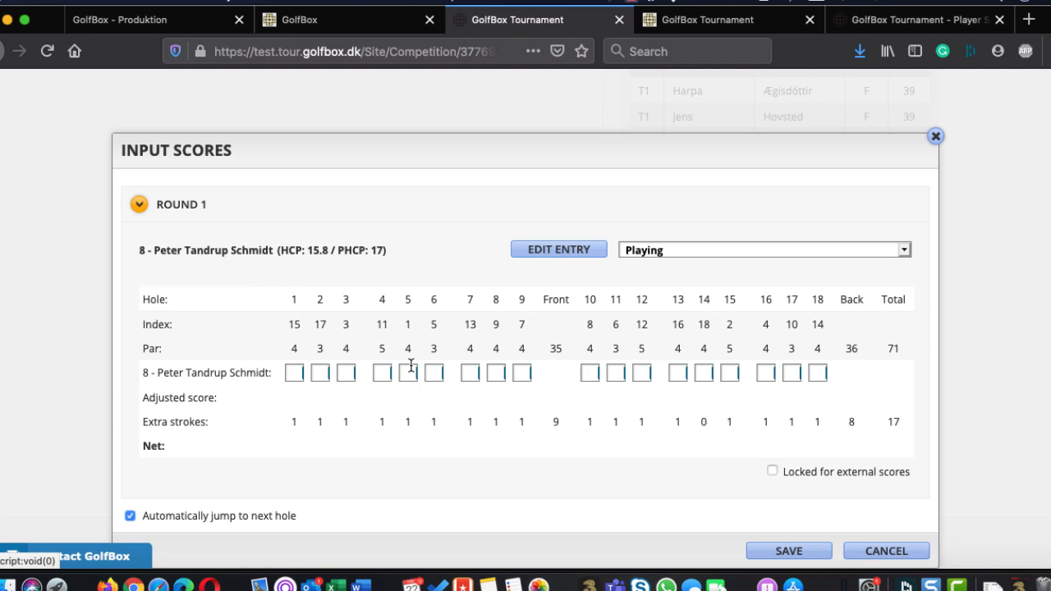
type("444554554555")
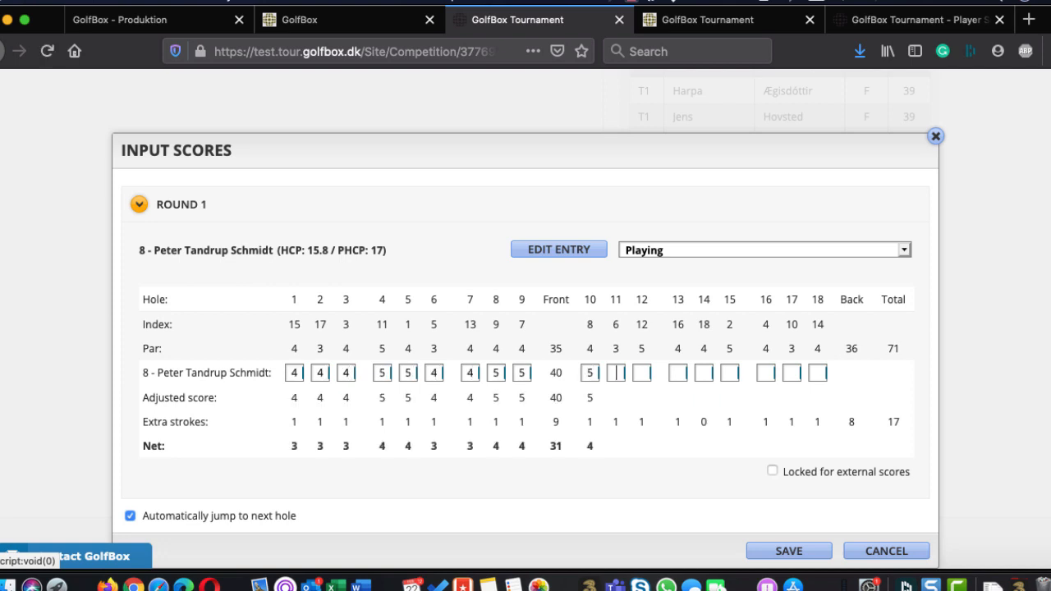
type("44545455")
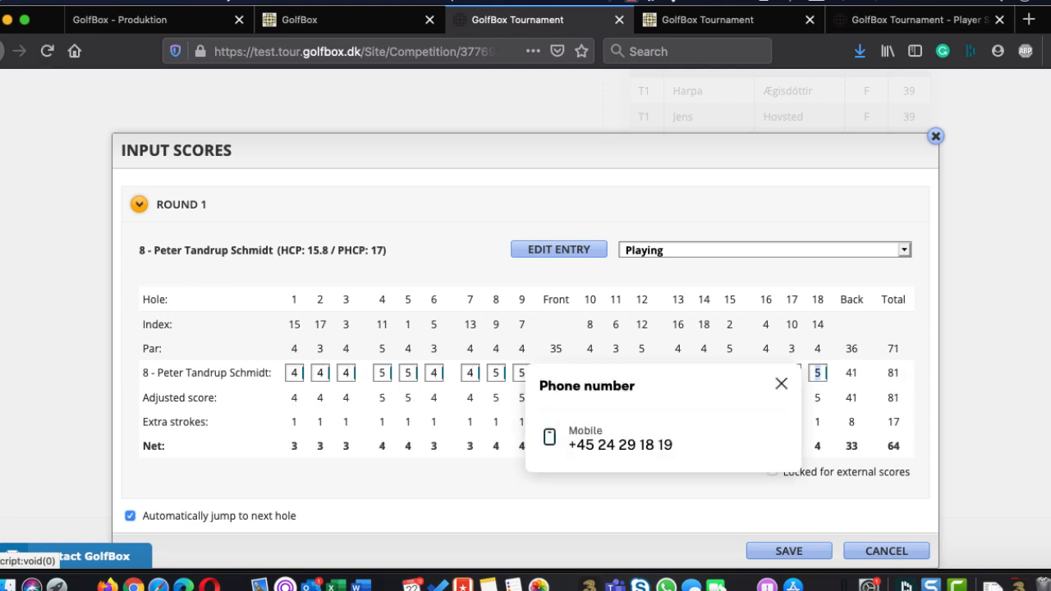
key("Return")
Close the scoring for Round 1 and confirm
scroll(409, 359, "up", 9)
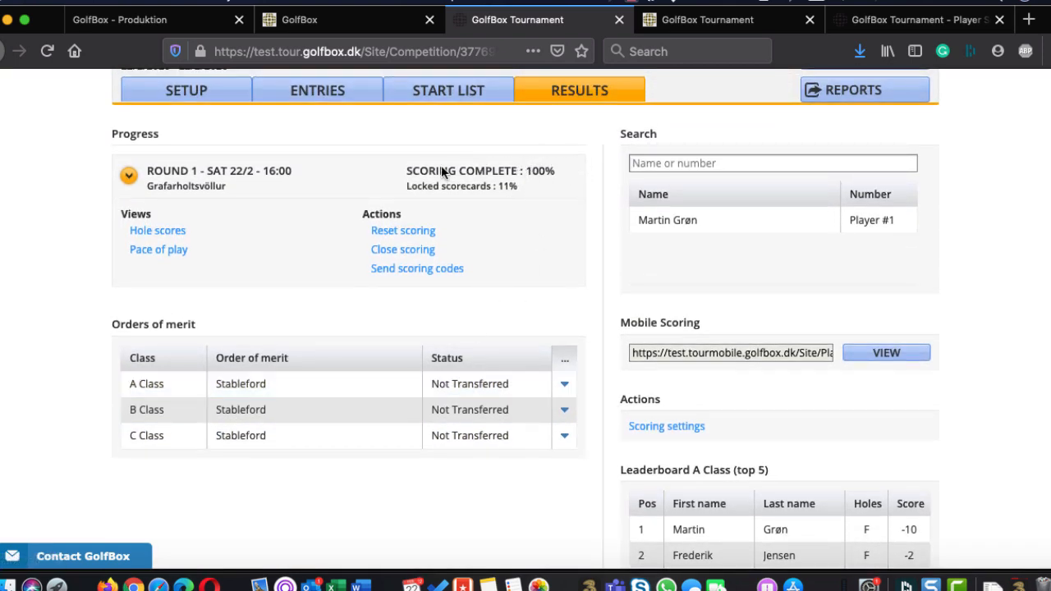
left_click(567, 171)
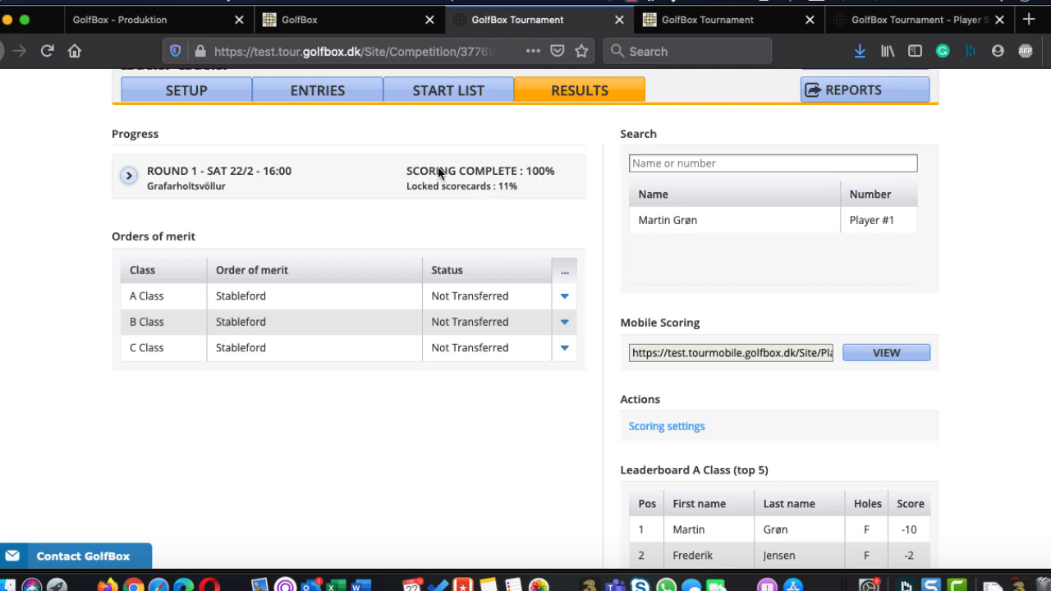
scroll(690, 247, "up", 2)
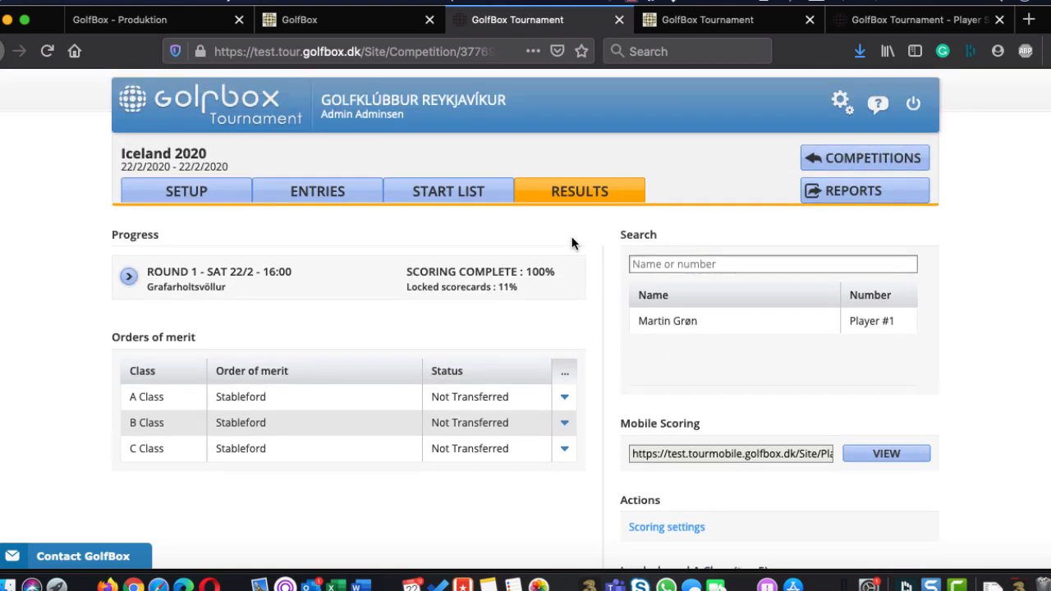
scroll(534, 258, "down", 1)
left_click(123, 258)
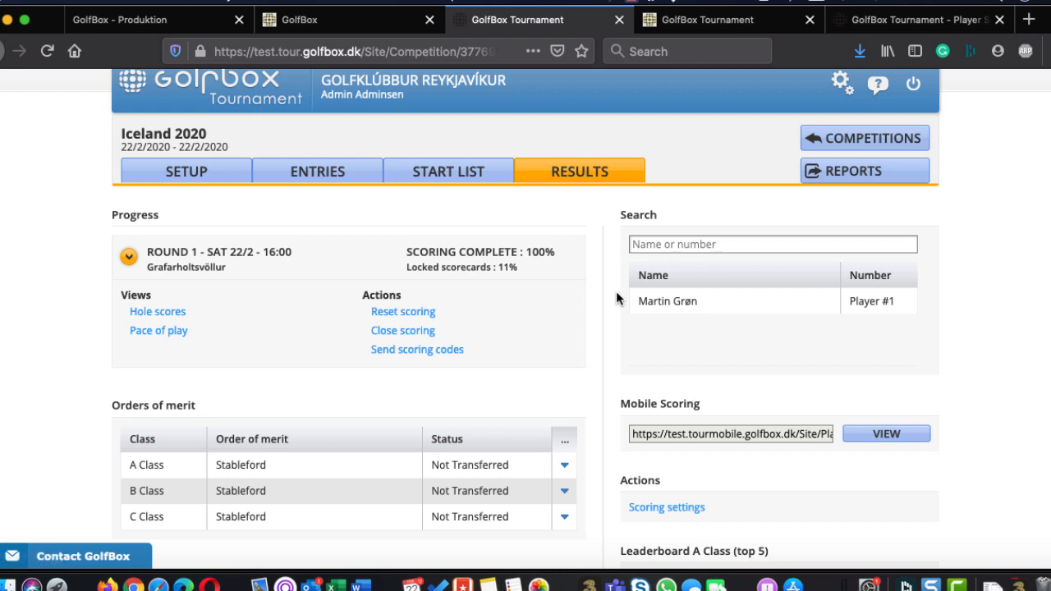
left_click(415, 333)
left_click(500, 253)
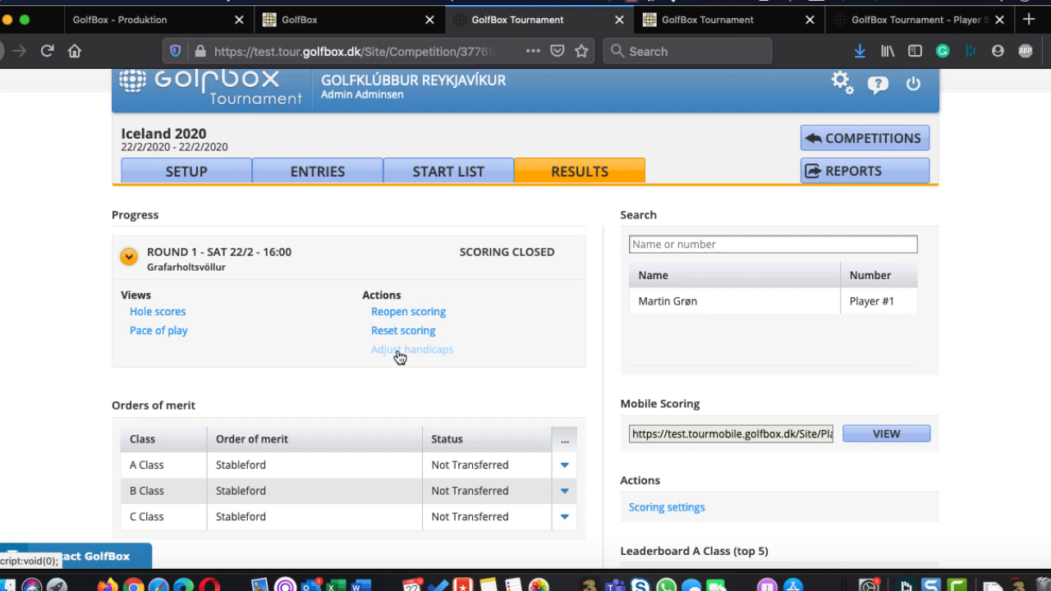
Transfer the results of all A Class players to the Stableford order of merit and confirm
scroll(399, 357, "down", 3)
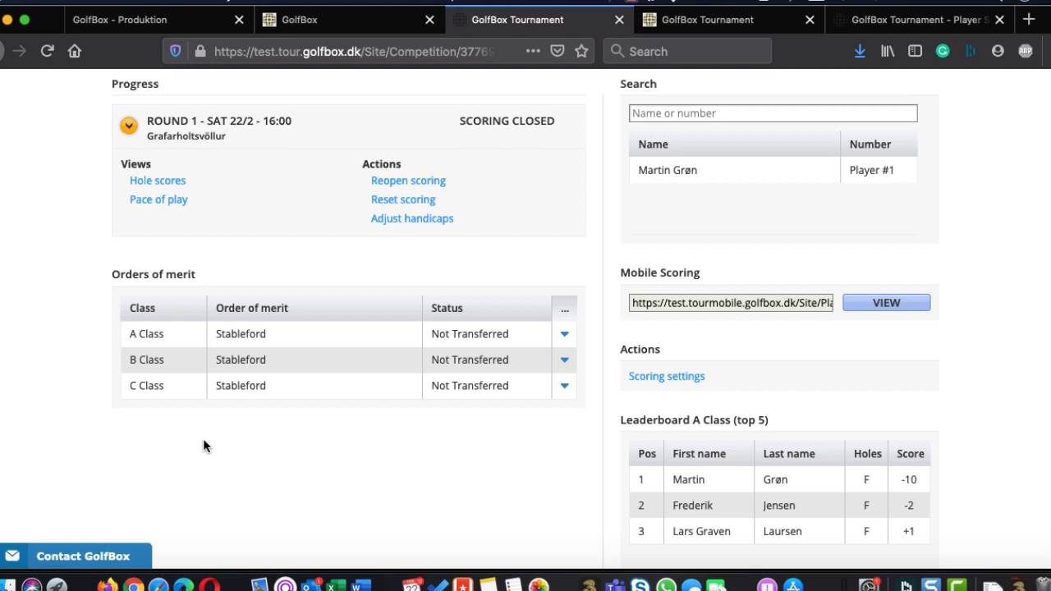
left_click(565, 335)
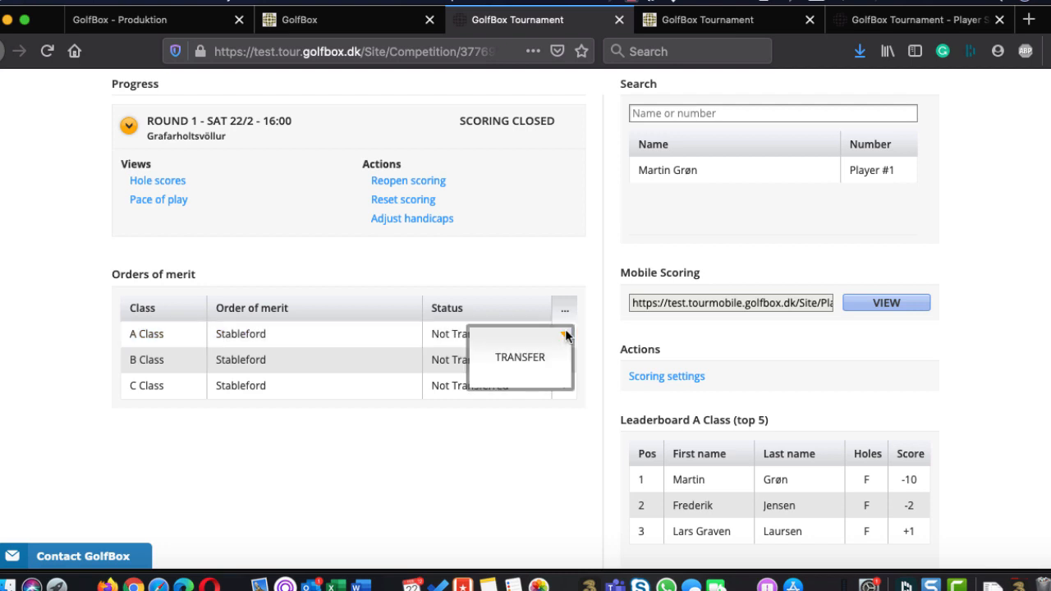
left_click(520, 359)
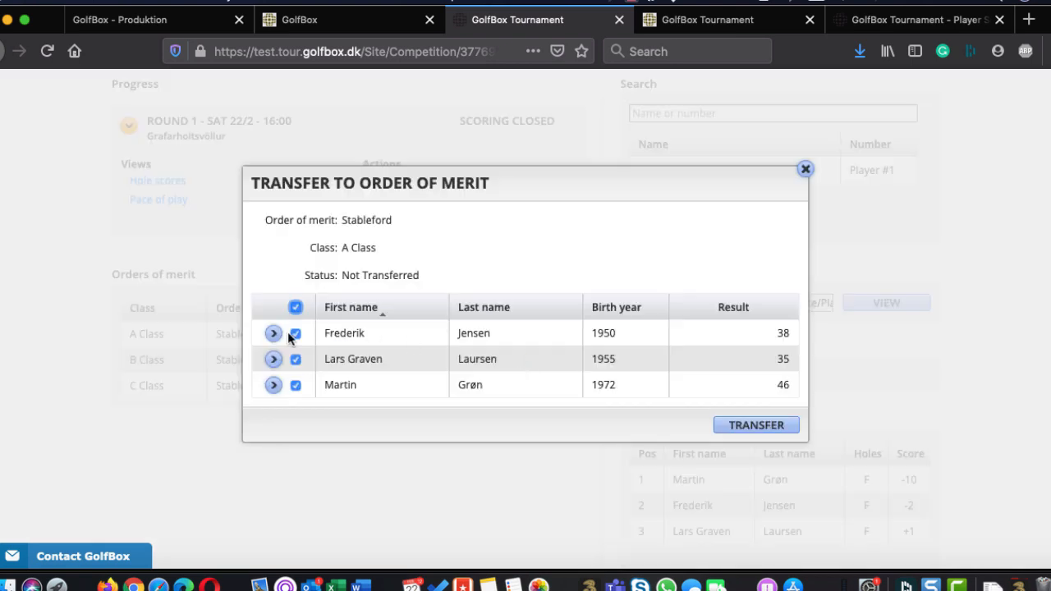
left_click(745, 433)
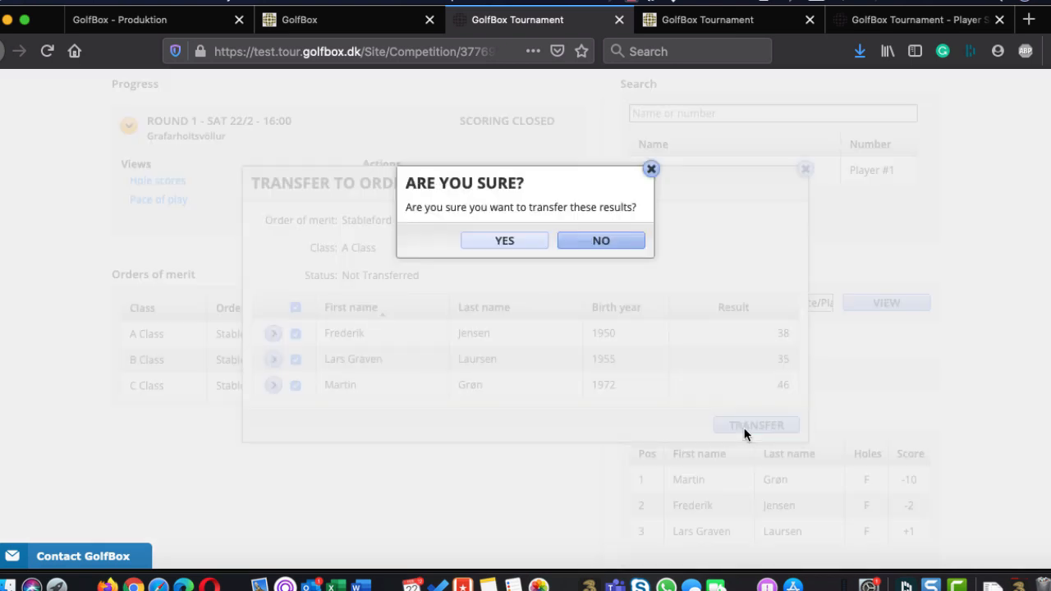
left_click(522, 238)
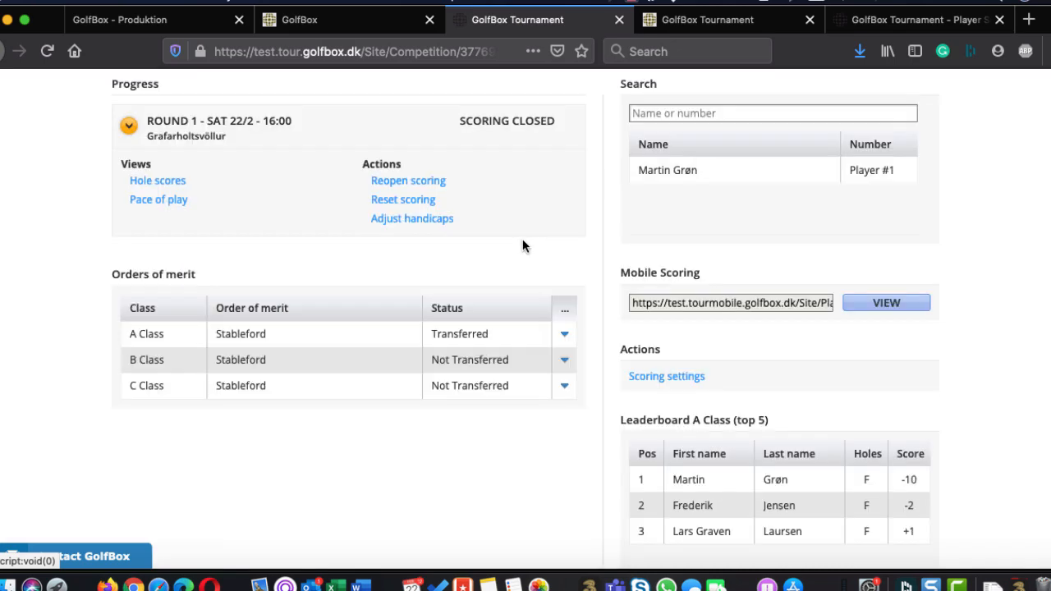
Transfer the results of all B Class players to the Stableford order of merit and confirm
left_click(564, 359)
left_click(526, 386)
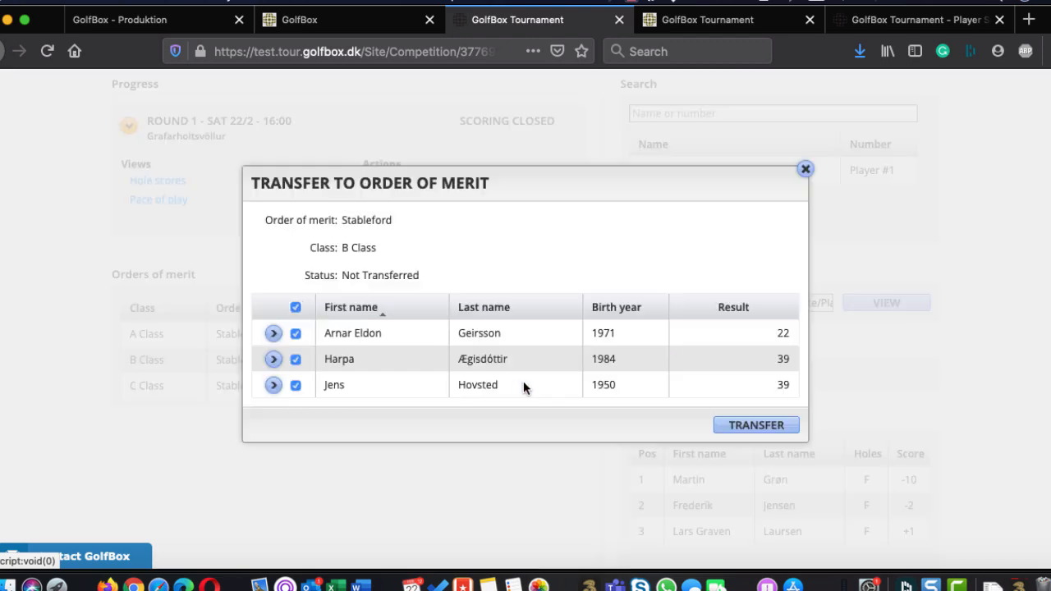
left_click(756, 425)
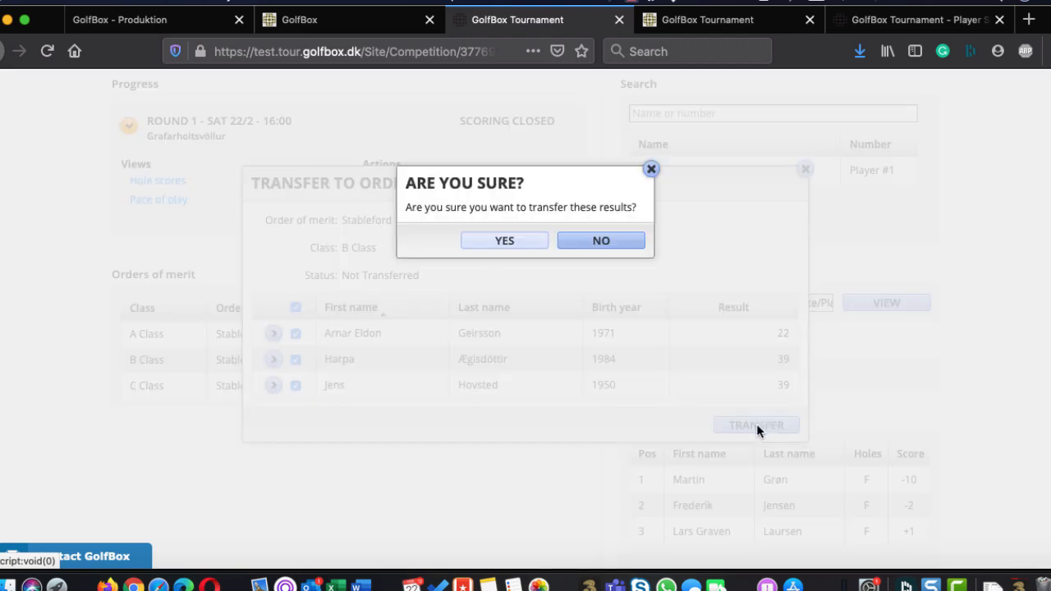
left_click(519, 240)
Transfer the results of all C Class players to the Stableford order of merit and confirm
left_click(547, 388)
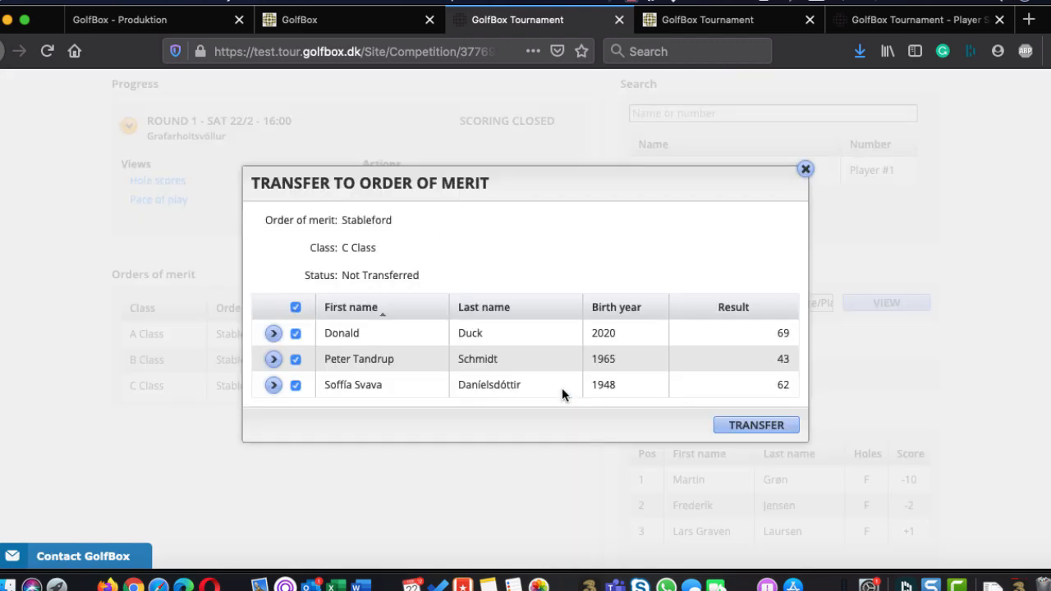
left_click(741, 425)
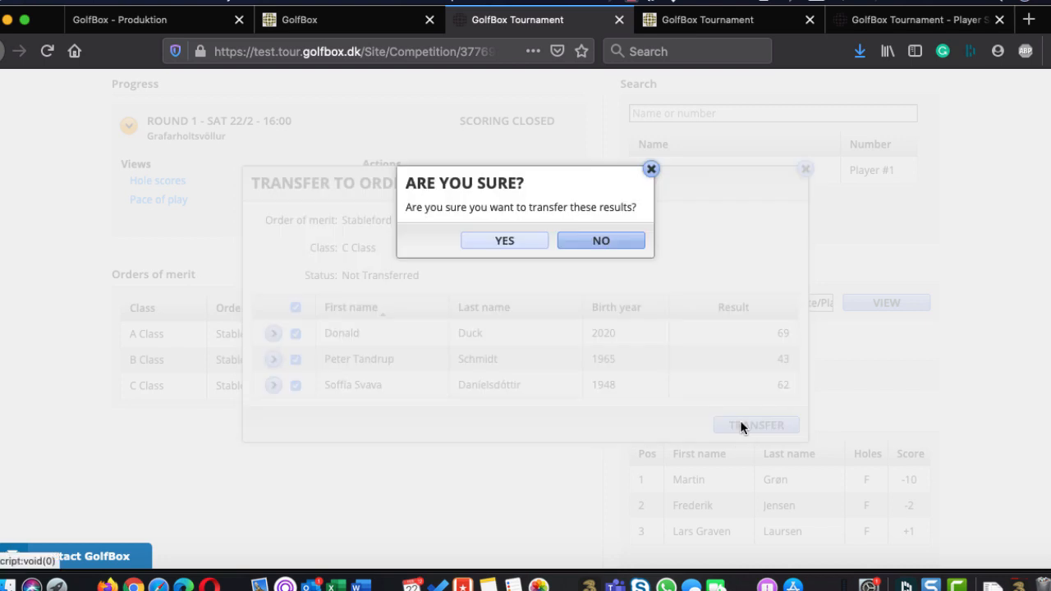
left_click(519, 244)
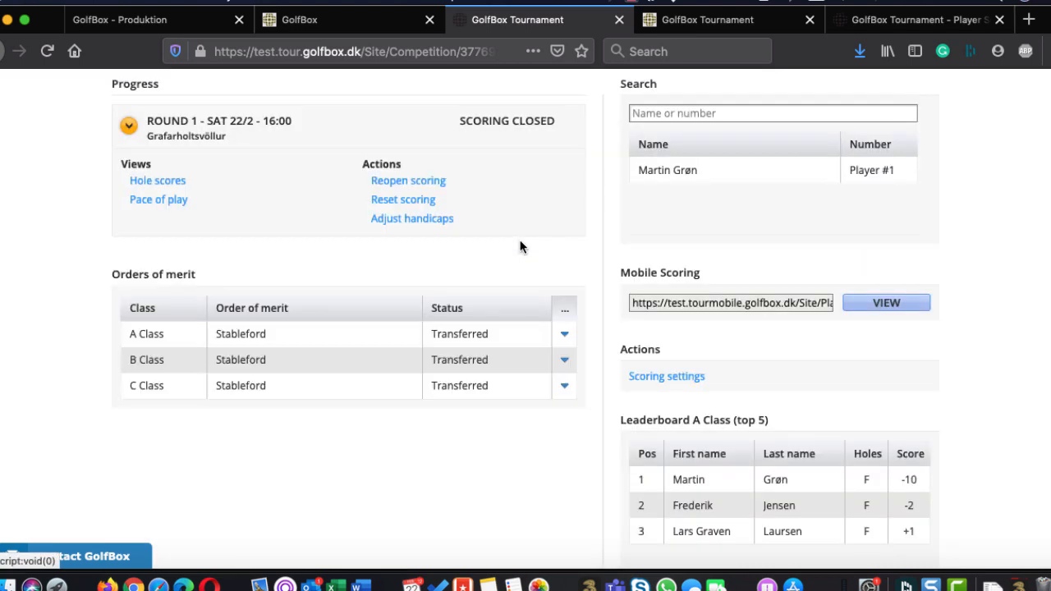
Look at the A Class results transferred to the Stableford order of merit and close the overview without resetting them
left_click(564, 333)
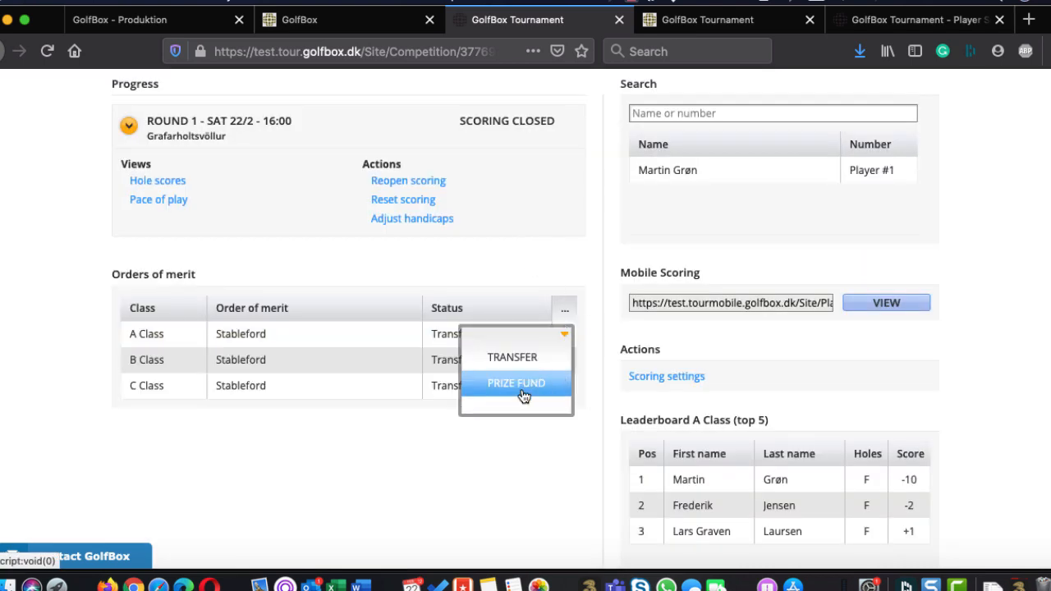
left_click(526, 358)
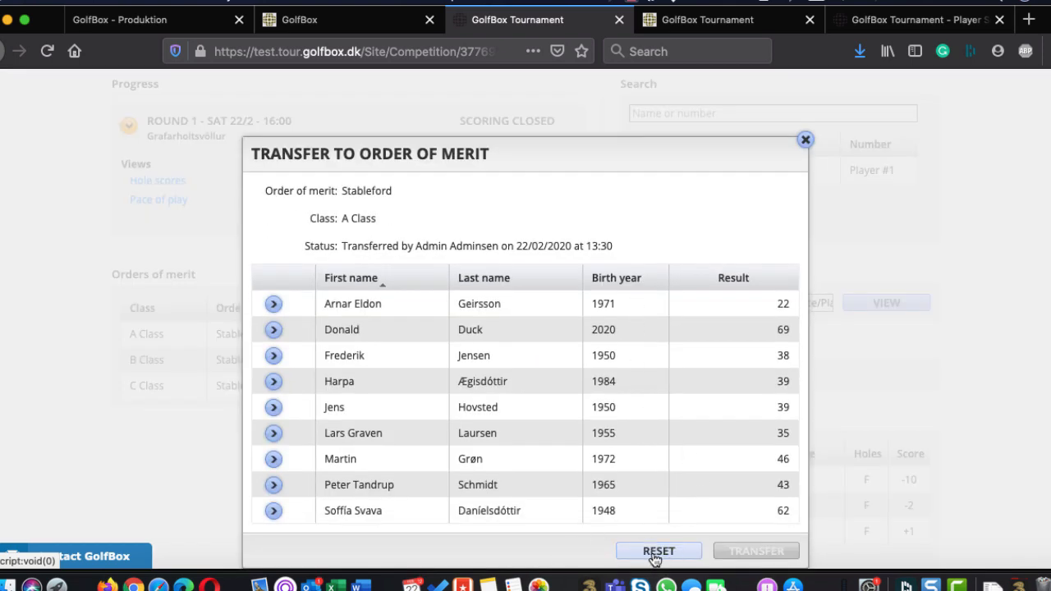
left_click(805, 140)
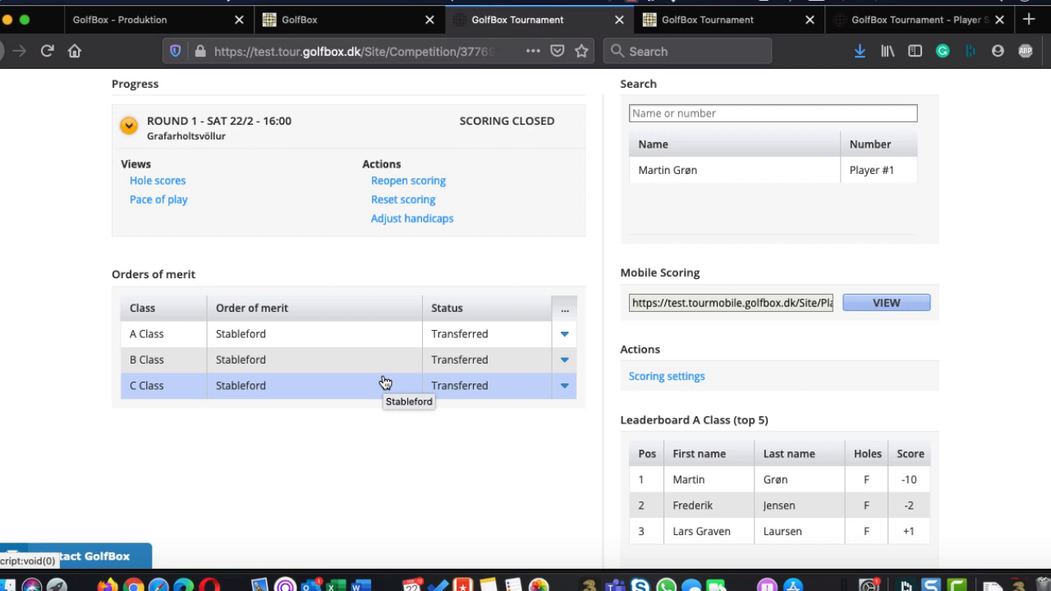
Try to adjust the players' handicaps for Round 1
left_click(423, 220)
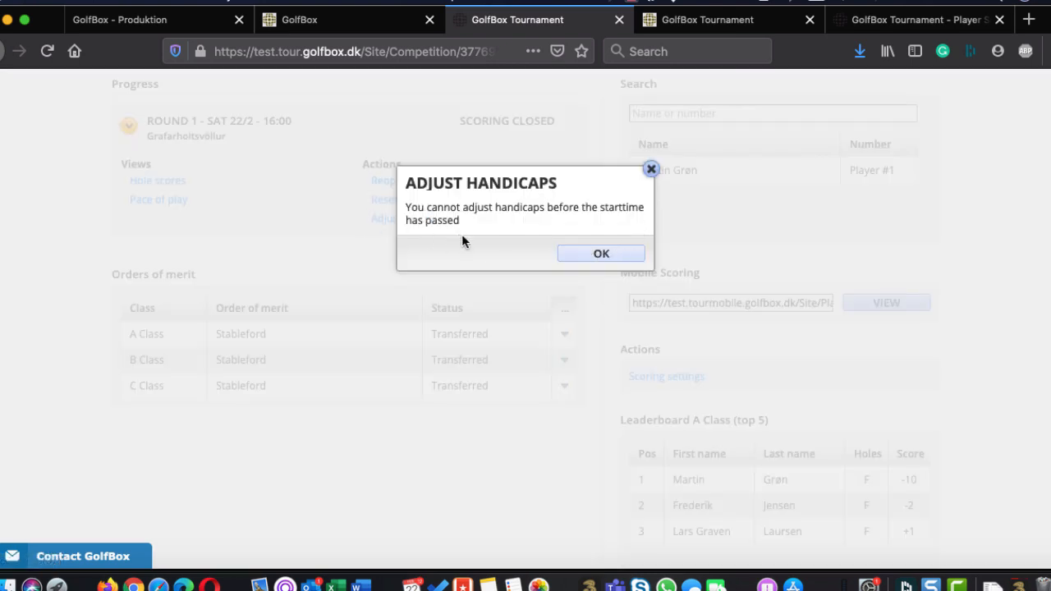
left_click(590, 257)
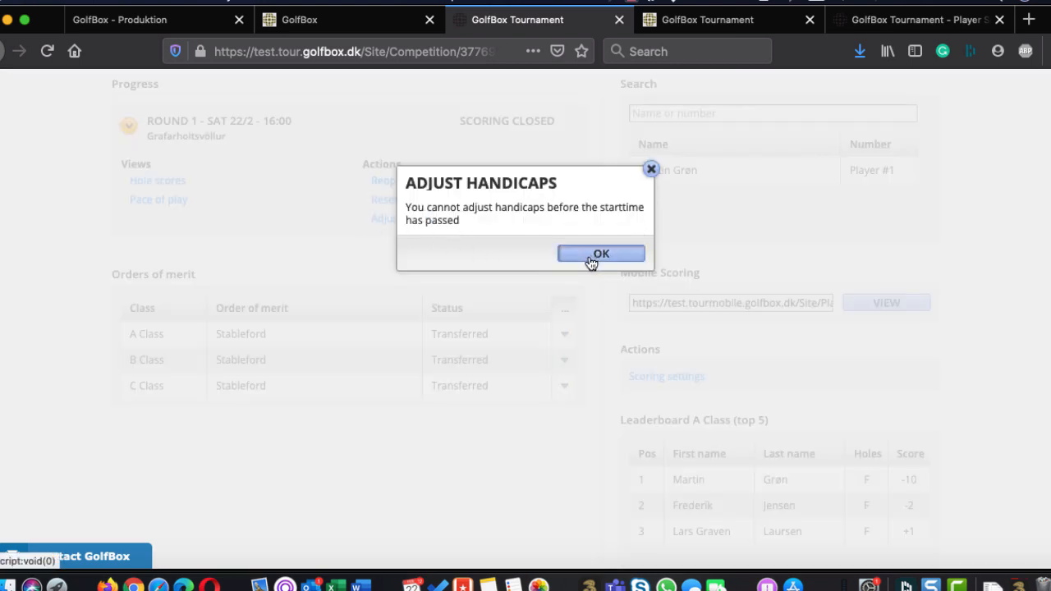
left_click(589, 258)
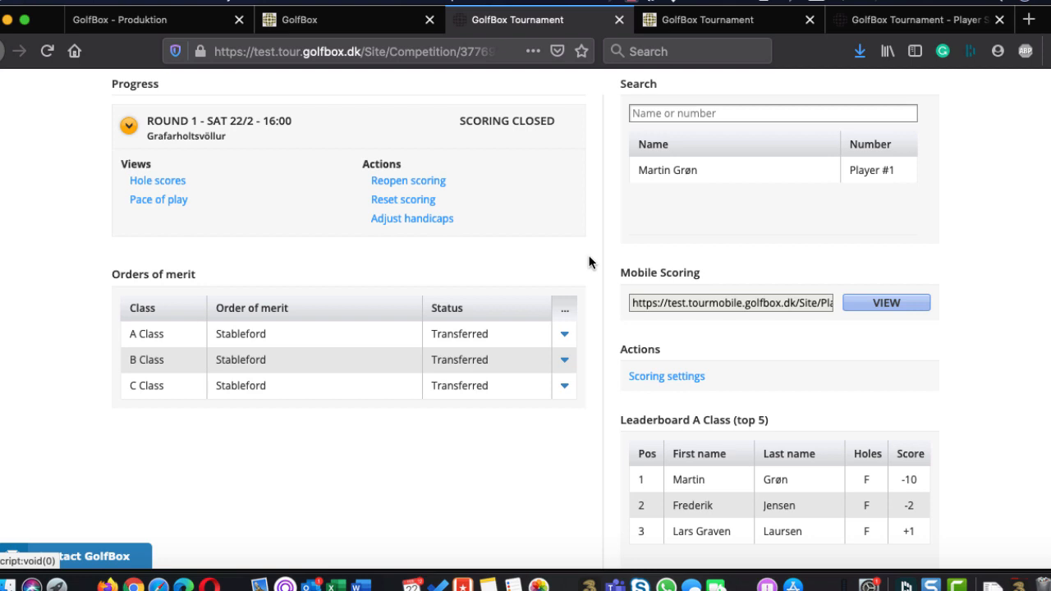
left_click(414, 227)
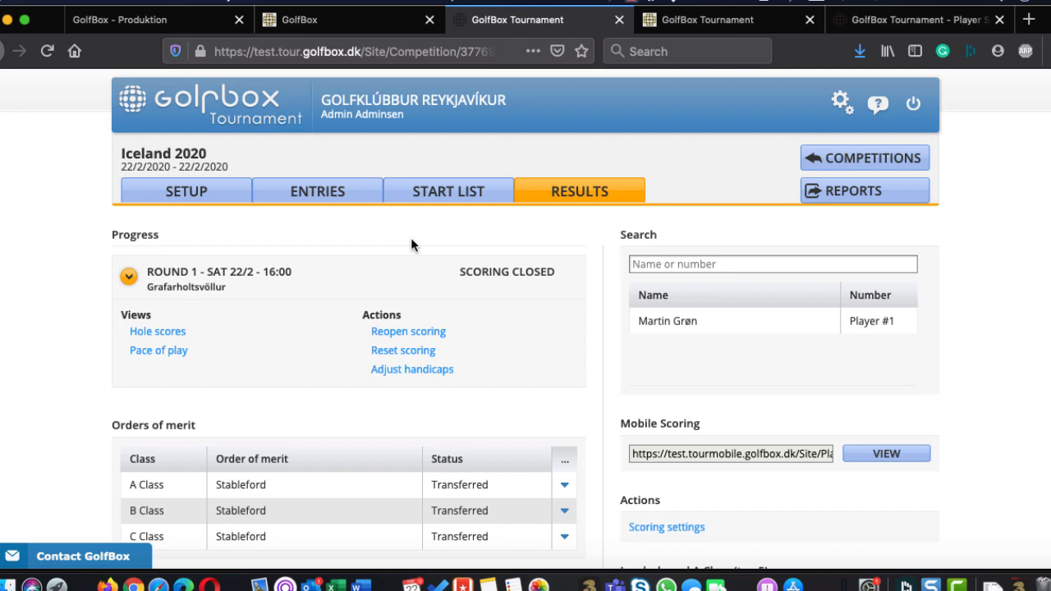
Open the Quick entry form for adding players outside the entry window and close it without adding anyone
left_click(313, 197)
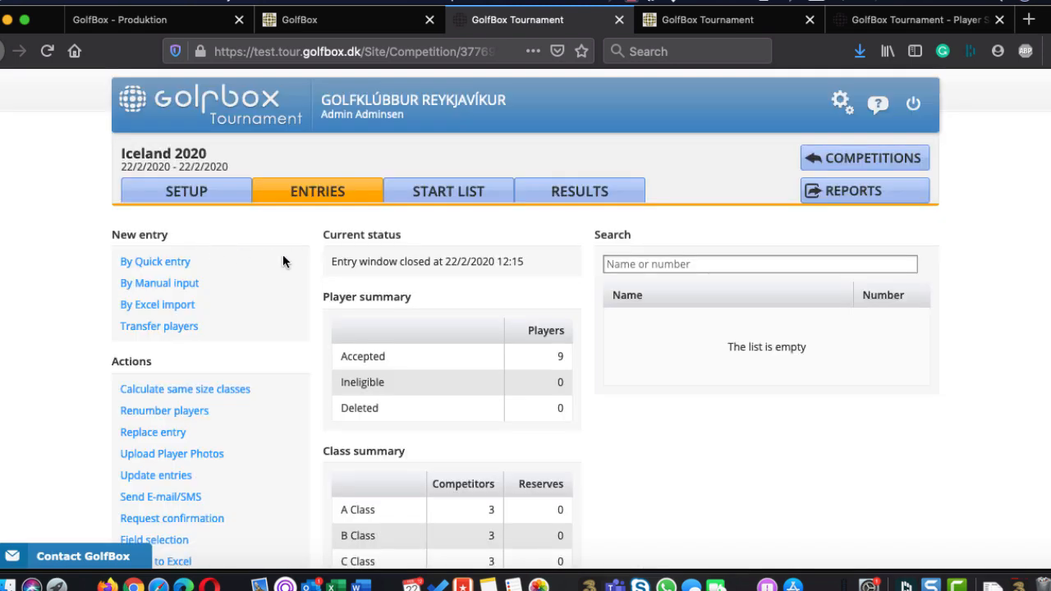
left_click(163, 262)
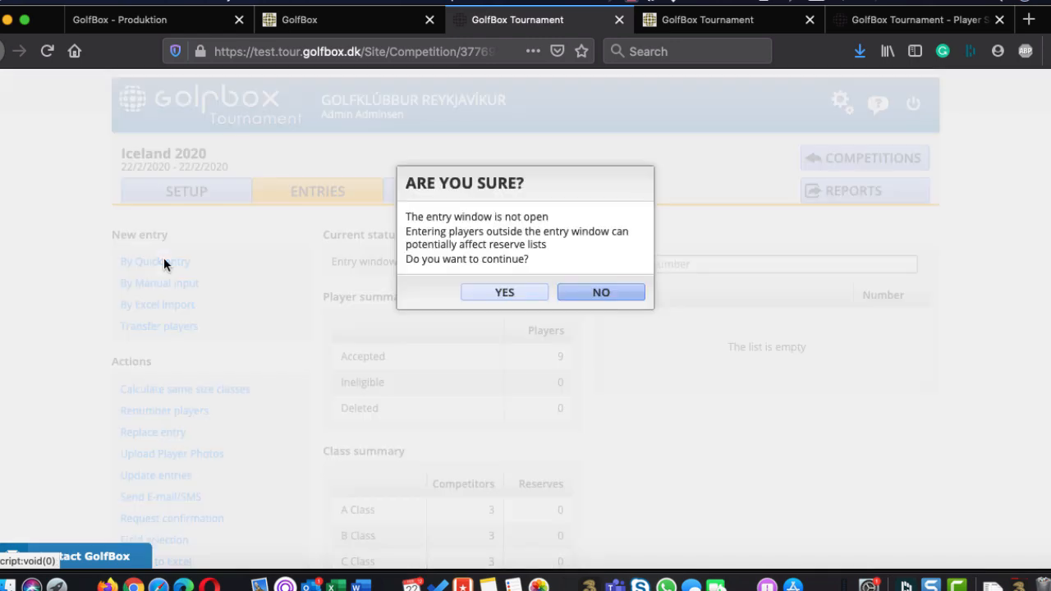
left_click(506, 293)
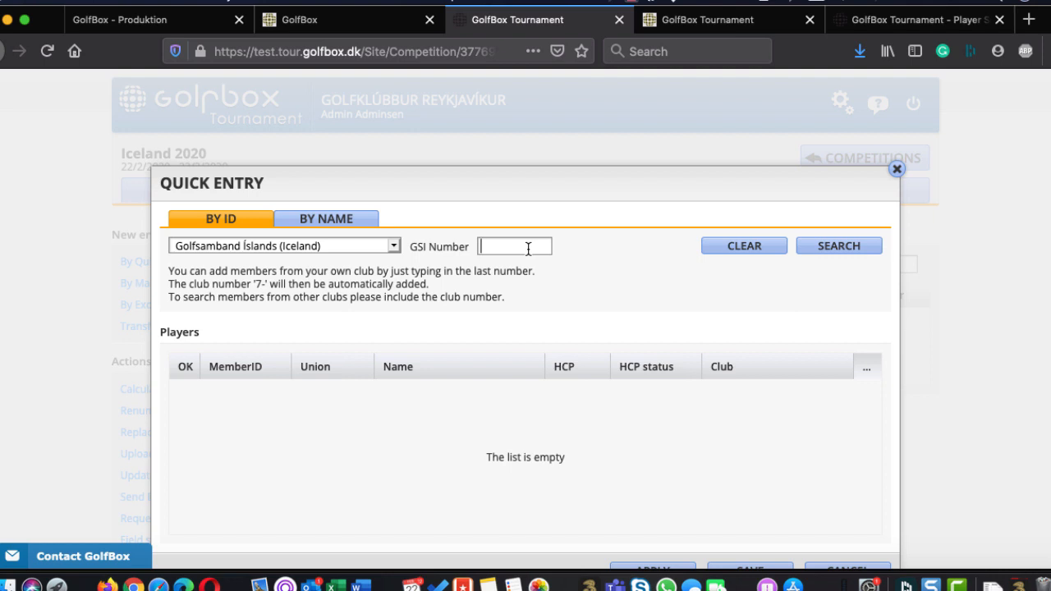
left_click(898, 170)
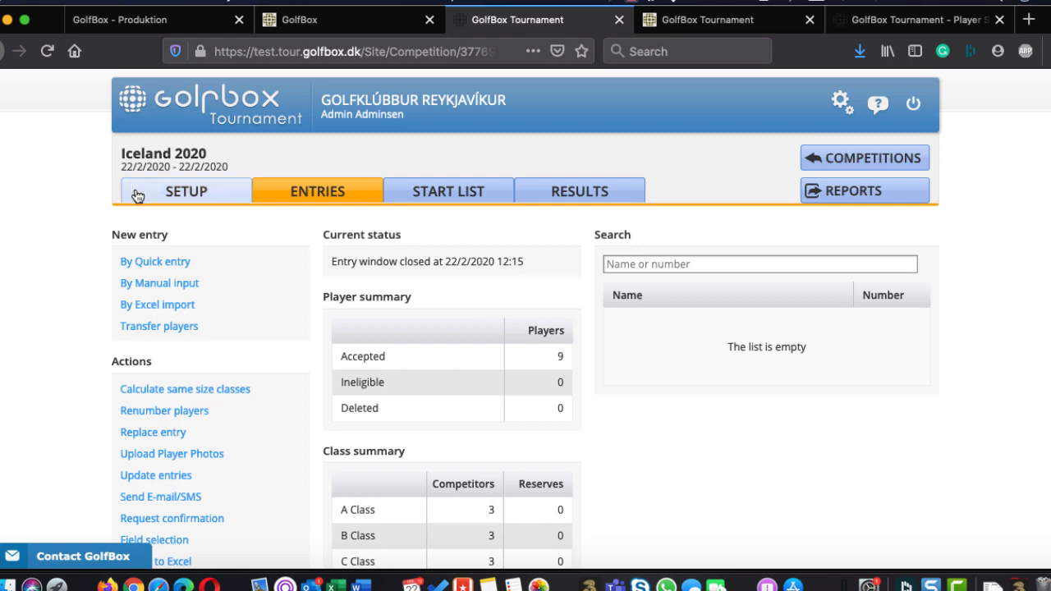
Review the competition's setup, from basics, classes and signing up to rounds and format, order of merit, blockings and logins
left_click(164, 206)
scroll(164, 206, "down", 3)
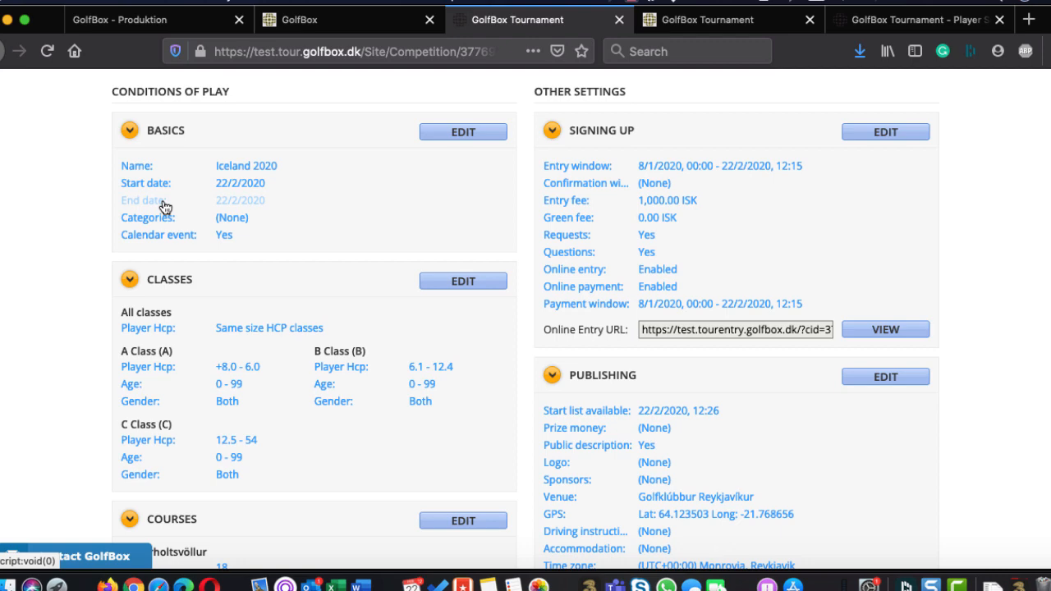
scroll(165, 206, "down", 10)
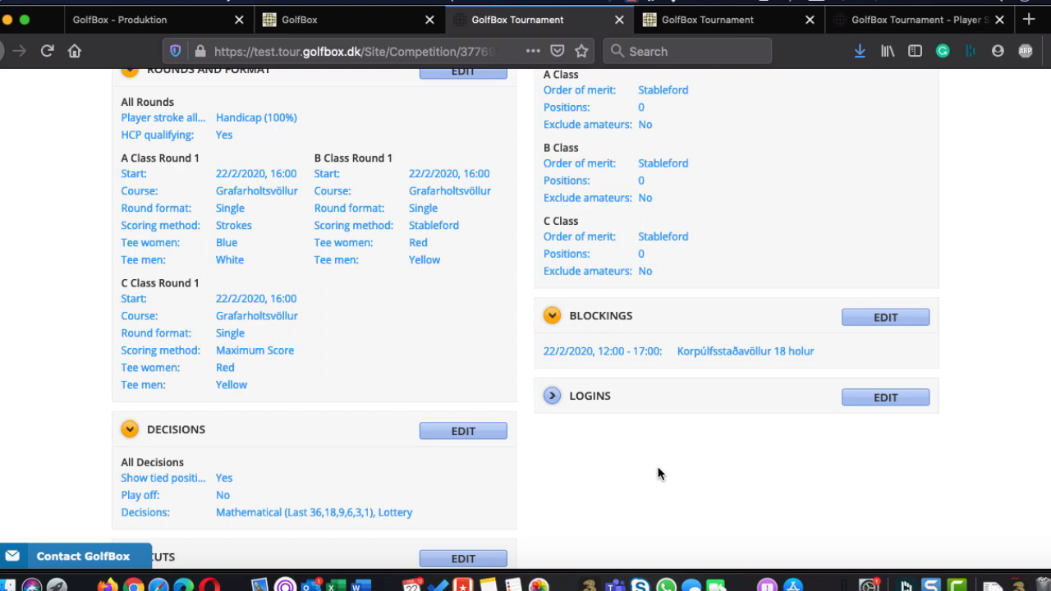
scroll(658, 474, "up", 2)
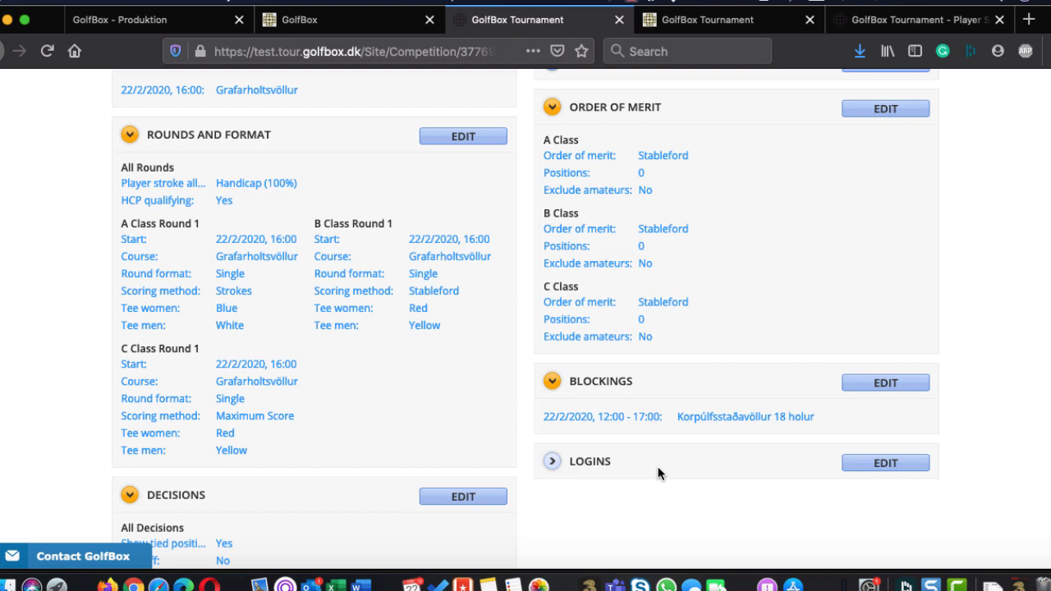
scroll(658, 468, "up", 10)
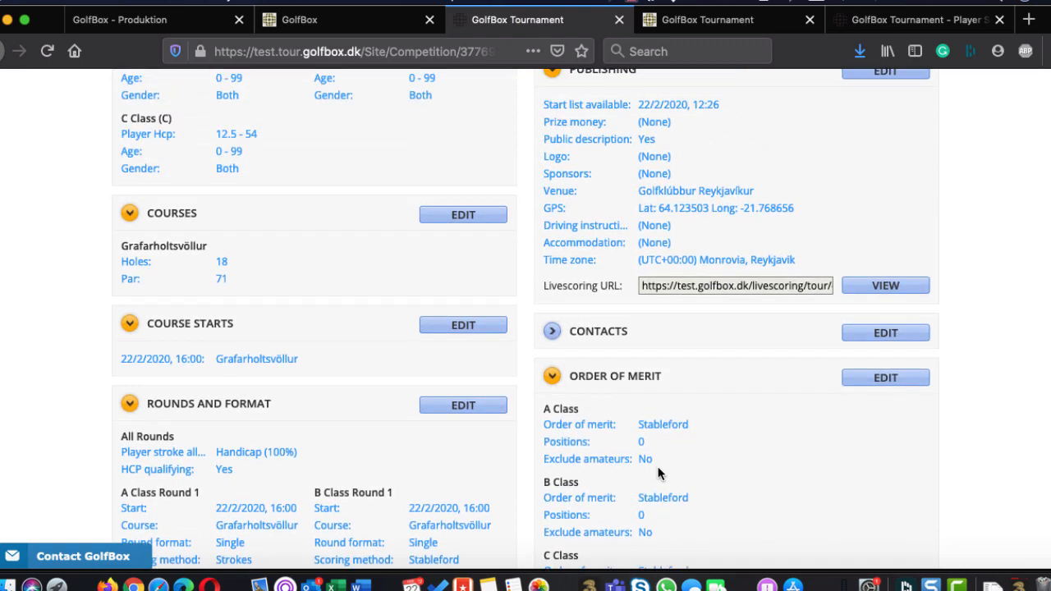
Start a new report for the competition and select Scorecards among the start list reports
scroll(658, 473, "up", 5)
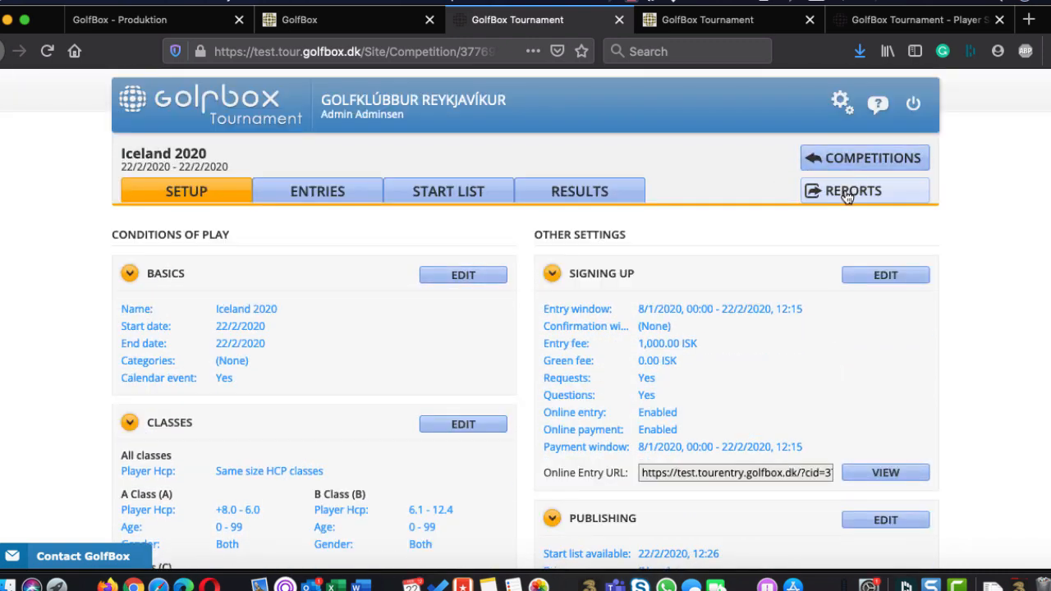
left_click(845, 192)
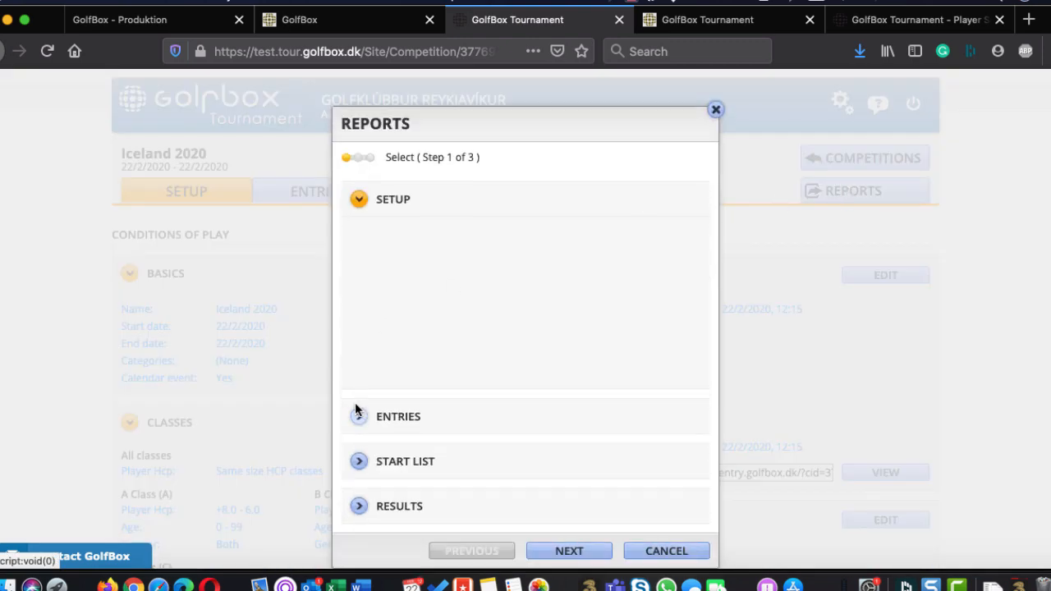
left_click(355, 463)
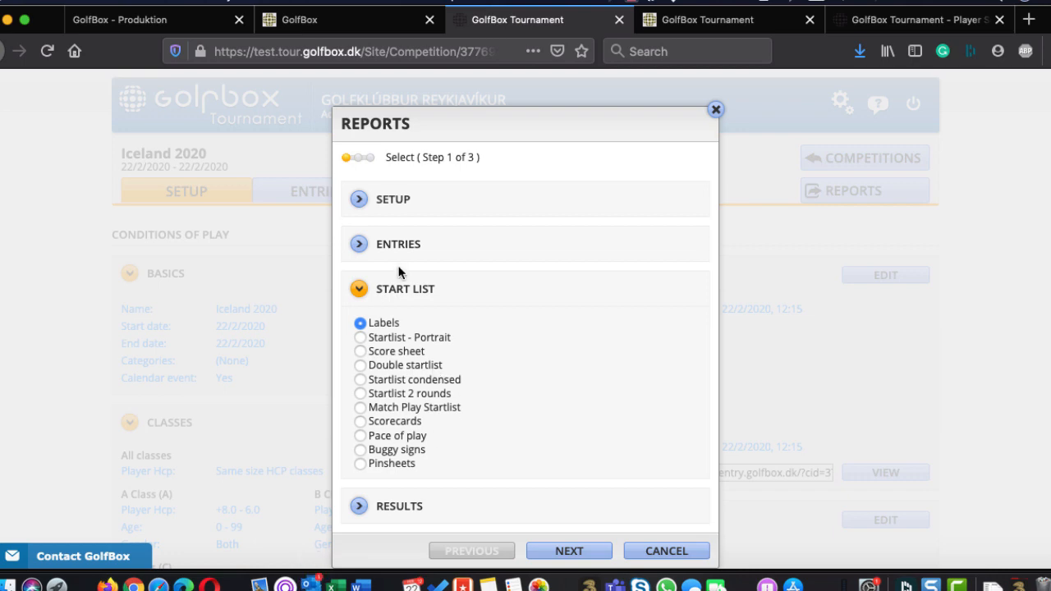
left_click(381, 423)
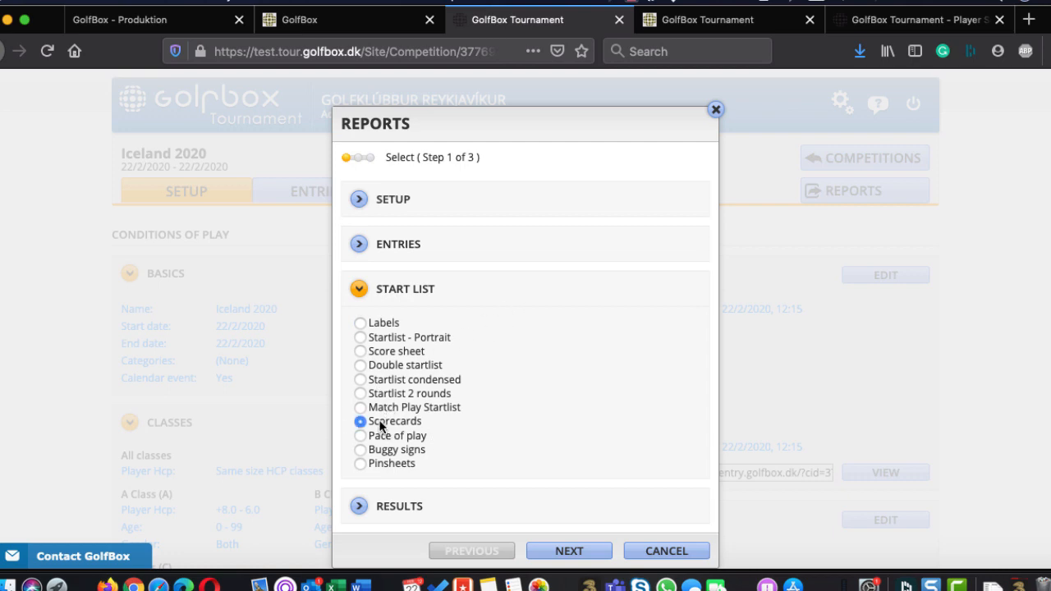
left_click(372, 323)
left_click(371, 337)
left_click(385, 423)
left_click(564, 557)
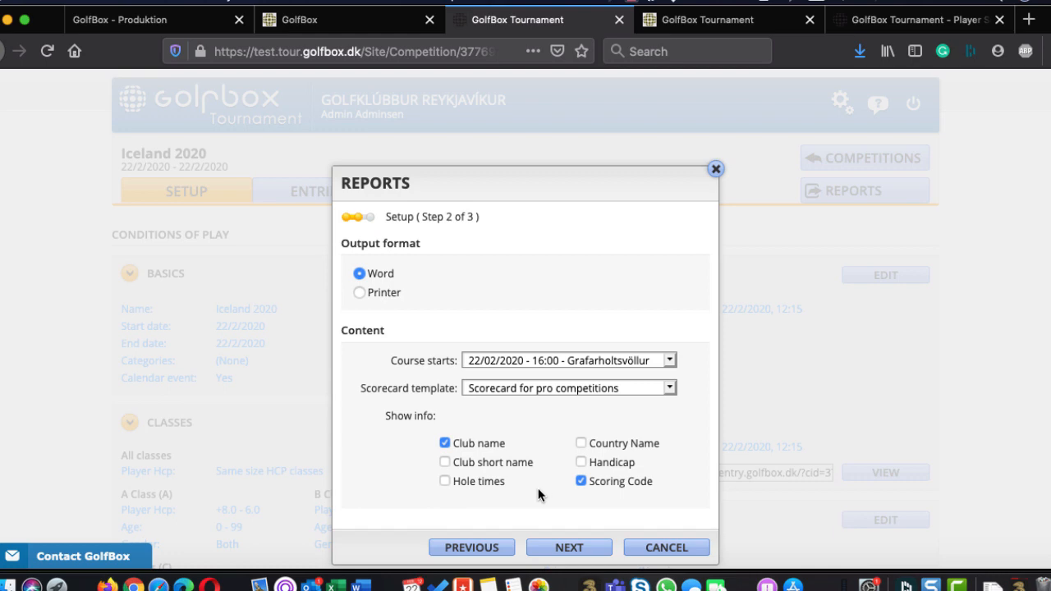
Generate the scorecards with the Scorecard for amateur competitions template, download the report and open it in Microsoft Word
left_click(526, 392)
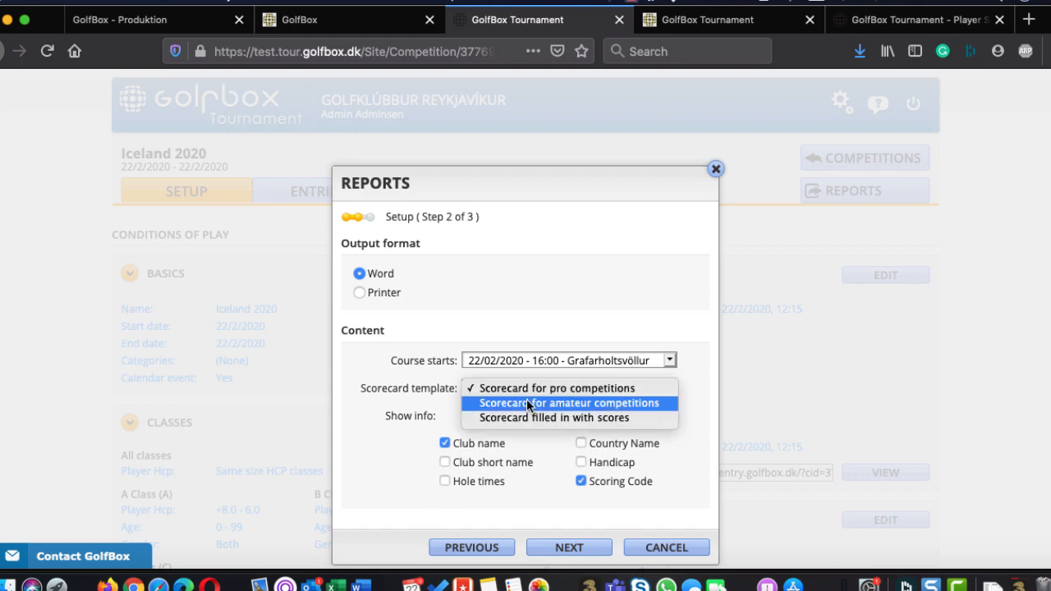
left_click(526, 402)
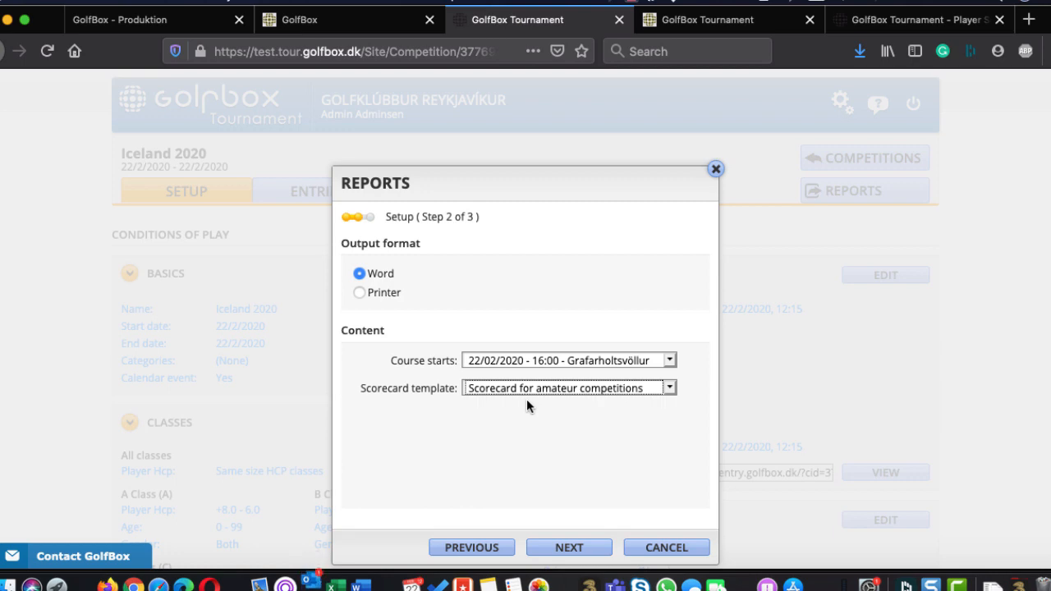
left_click(557, 551)
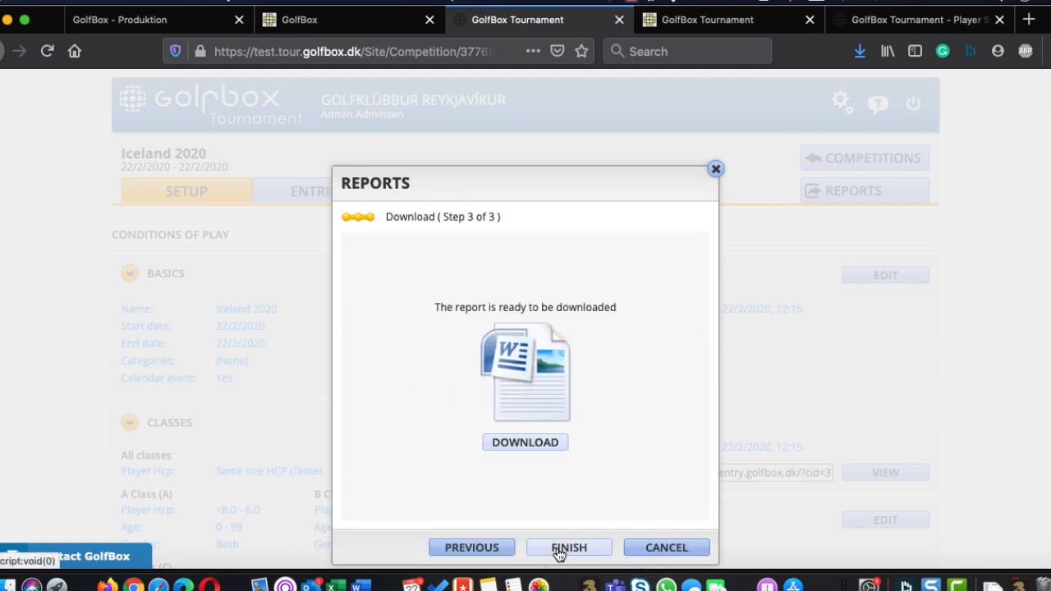
left_click(526, 439)
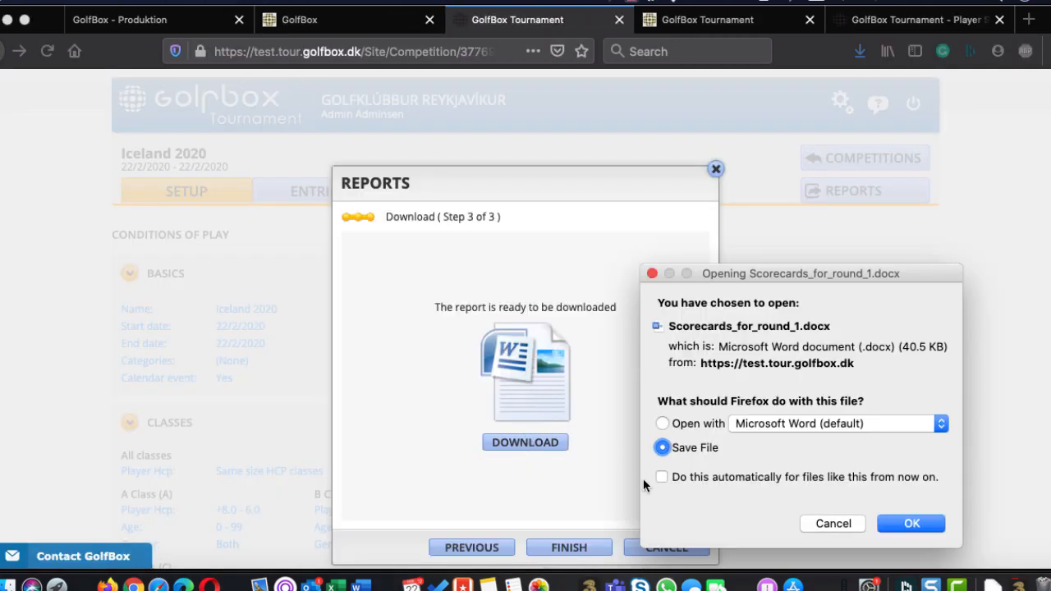
left_click(662, 423)
left_click(910, 524)
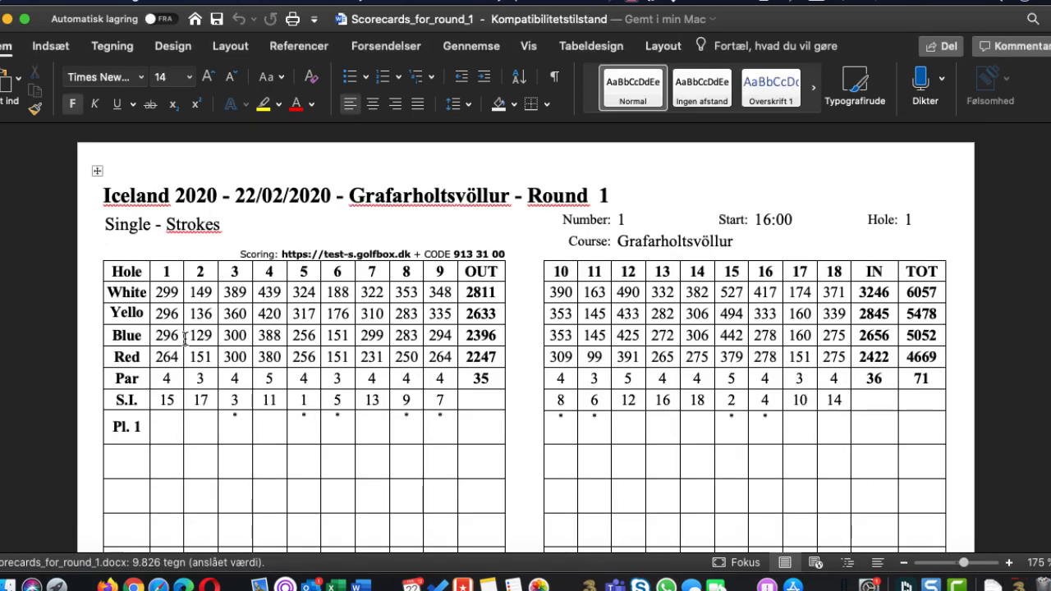
Examine the first Round 1 scorecard, from hole lengths and stroke index to player details, signature fields and marker rows
scroll(187, 327, "down", 2)
scroll(186, 339, "down", 3)
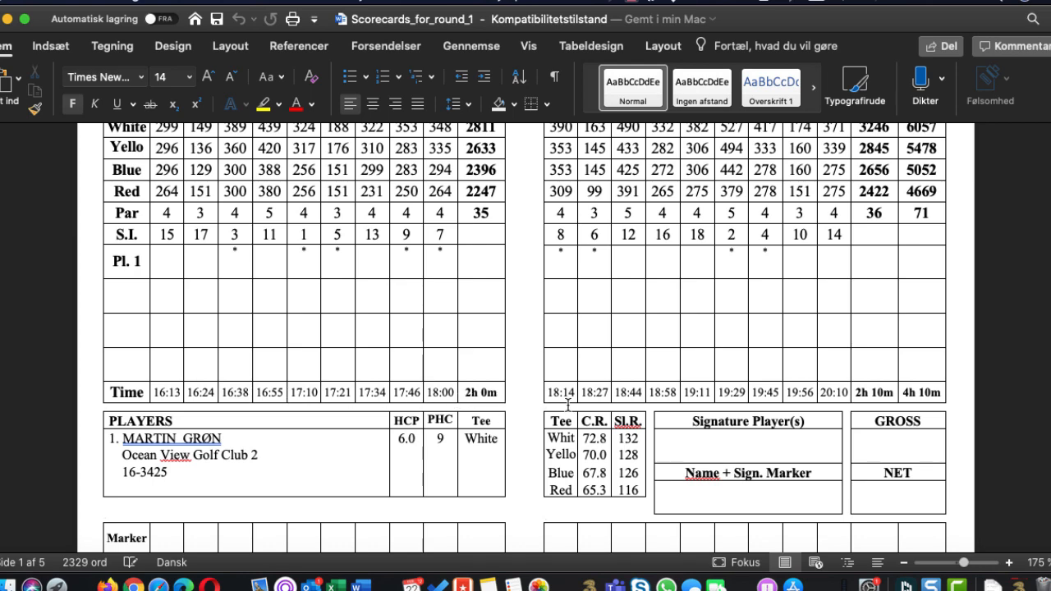
scroll(567, 404, "up", 5)
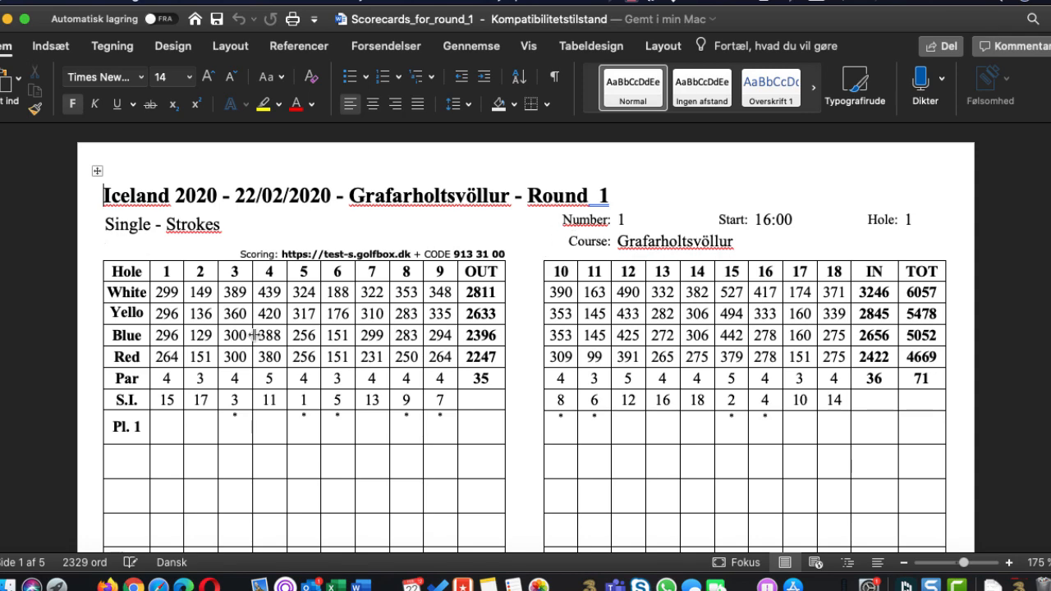
scroll(251, 337, "down", 6)
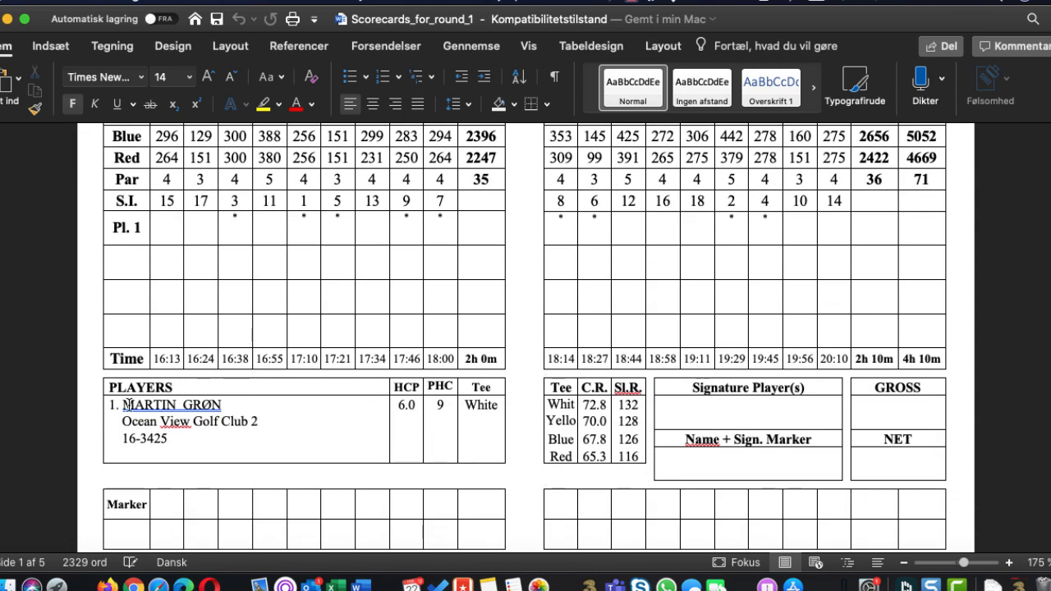
scroll(129, 405, "down", 2)
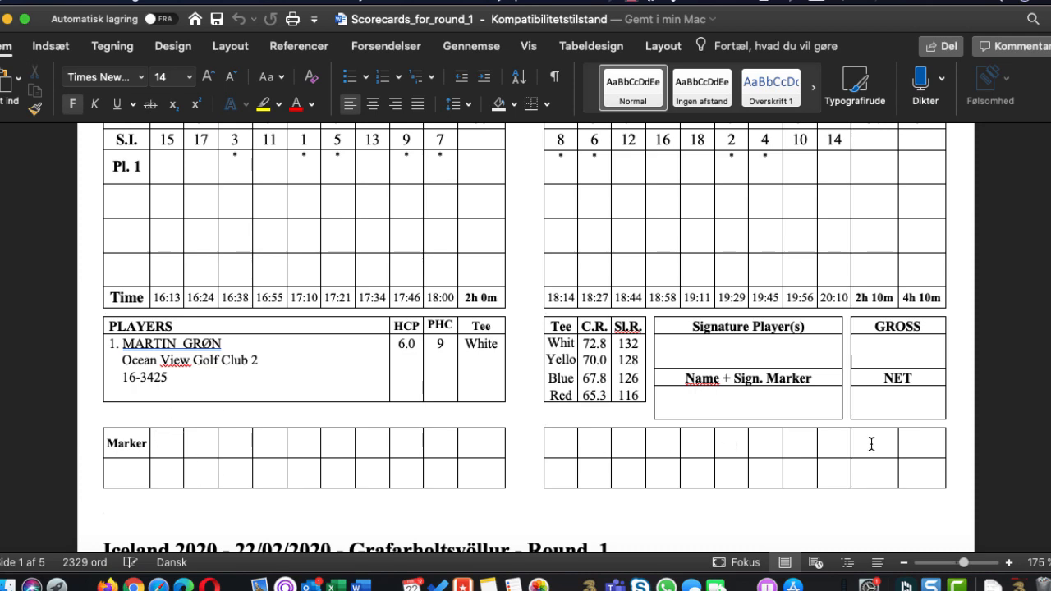
scroll(372, 454, "down", 3)
scroll(371, 454, "up", 3)
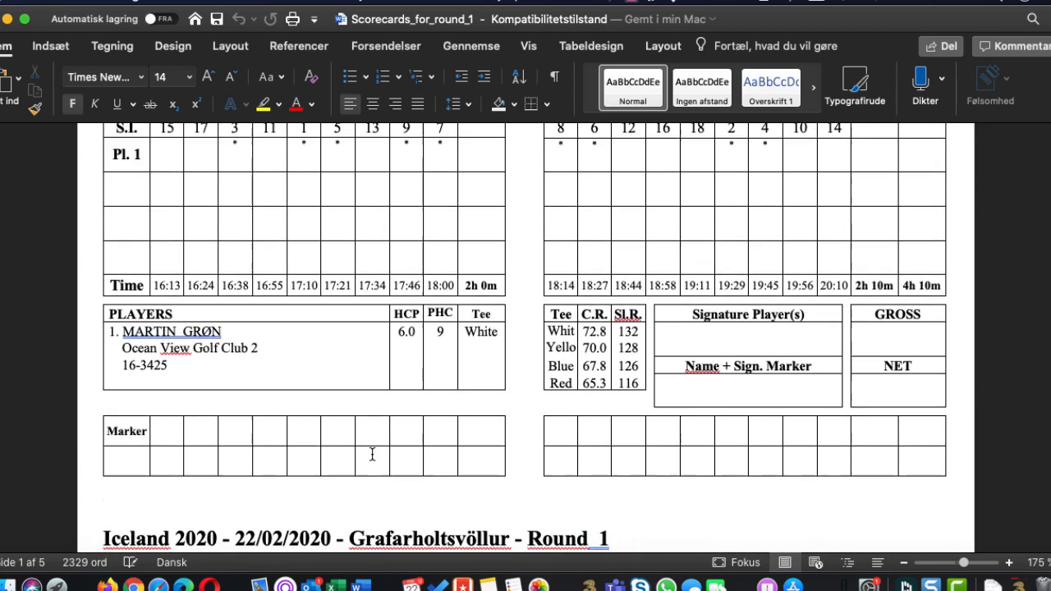
scroll(372, 454, "up", 3)
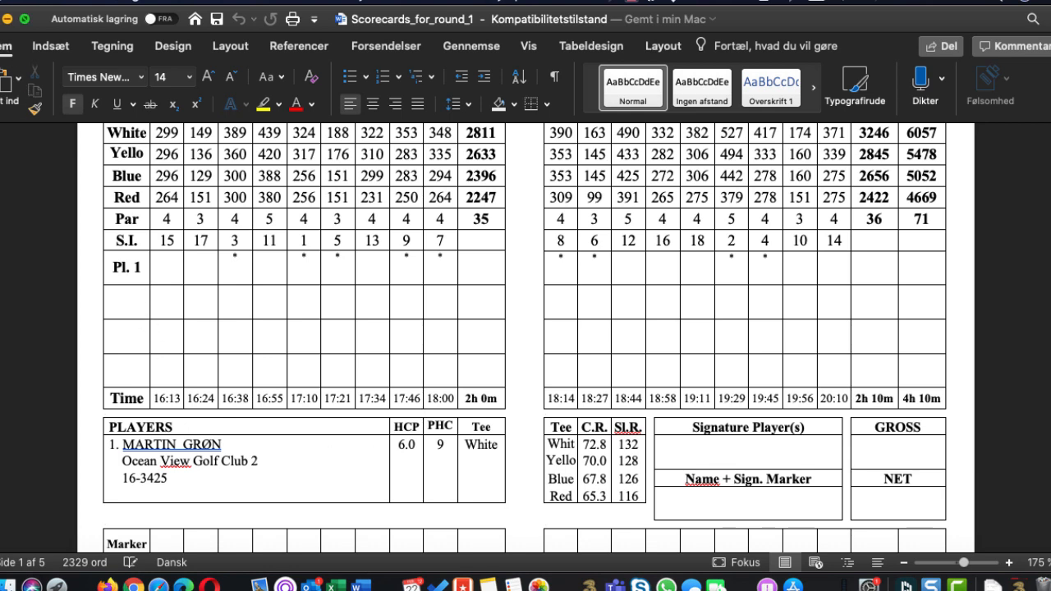
Close the scorecards document and switch back to GolfBox Tournament in Firefox to dismiss the Reports wizard
left_click(7, 18)
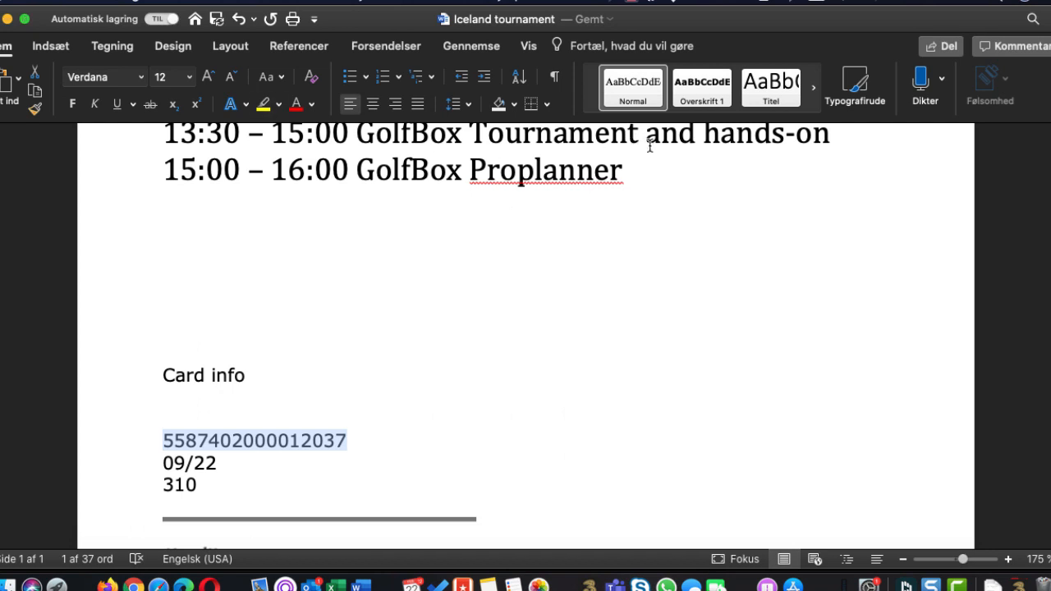
key("super+Tab")
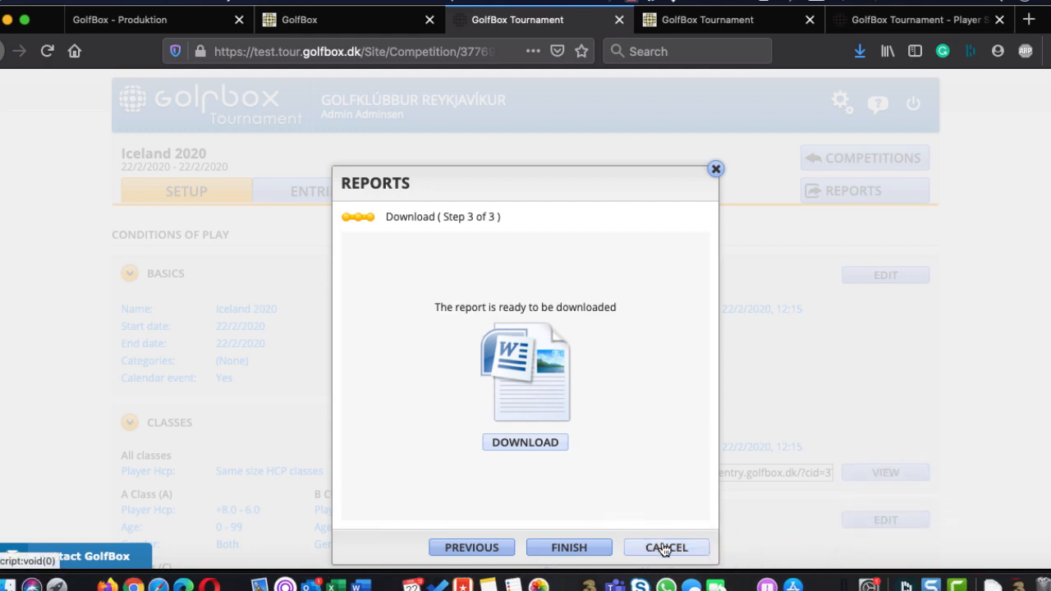
left_click(665, 548)
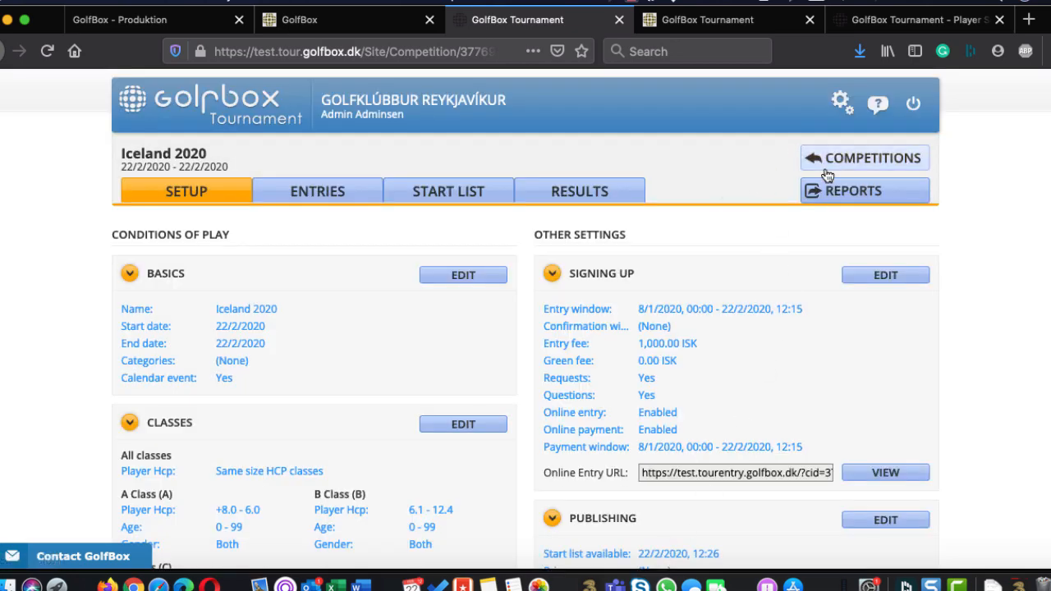
Open the A Class leaderboard on the livescoring page and display the leading player's complete scorecard
left_click(704, 18)
left_click(275, 217)
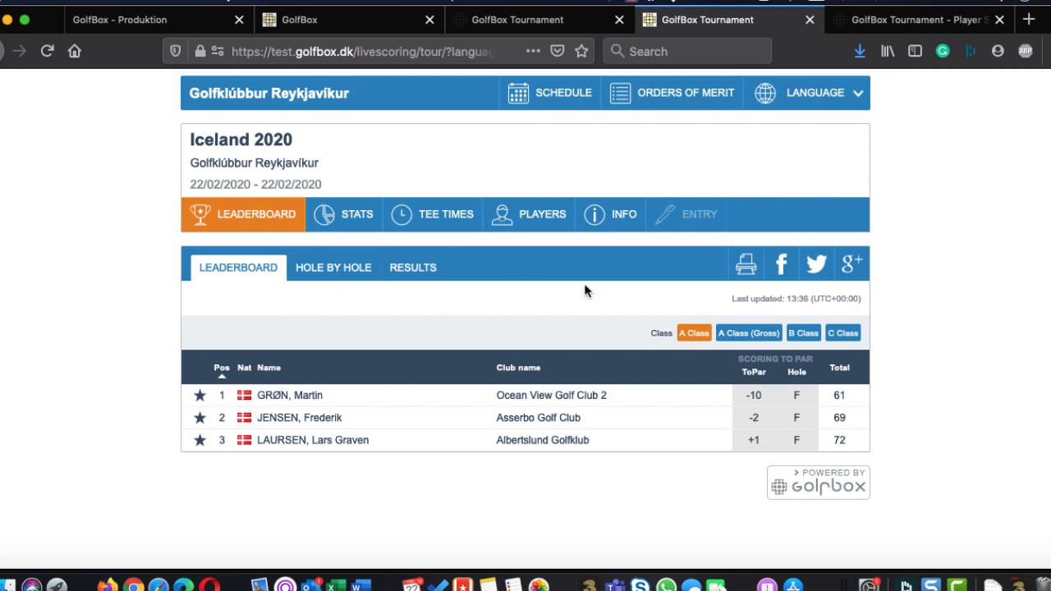
left_click(284, 399)
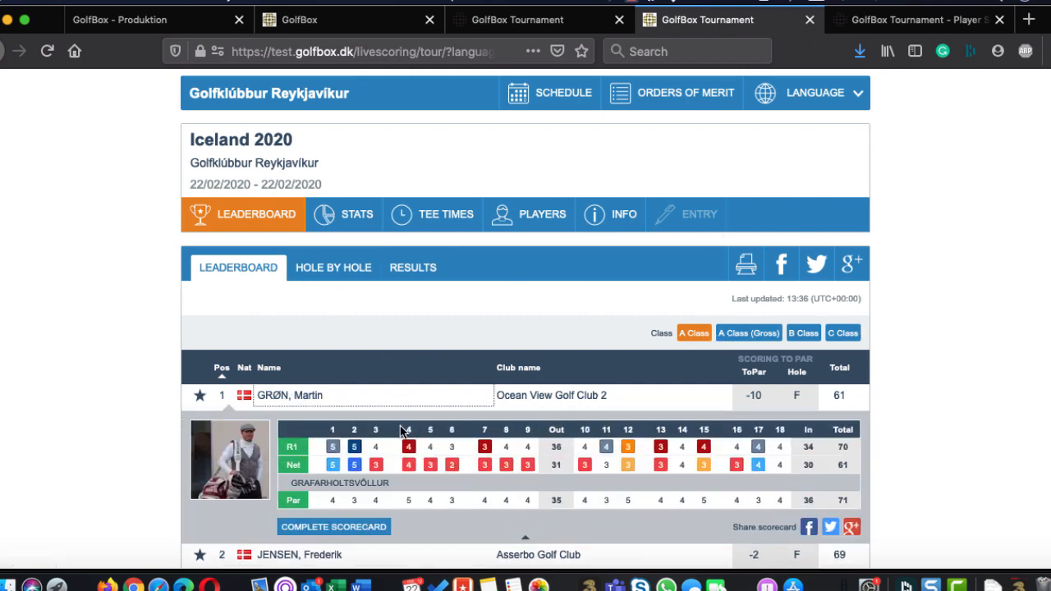
scroll(403, 429, "down", 2)
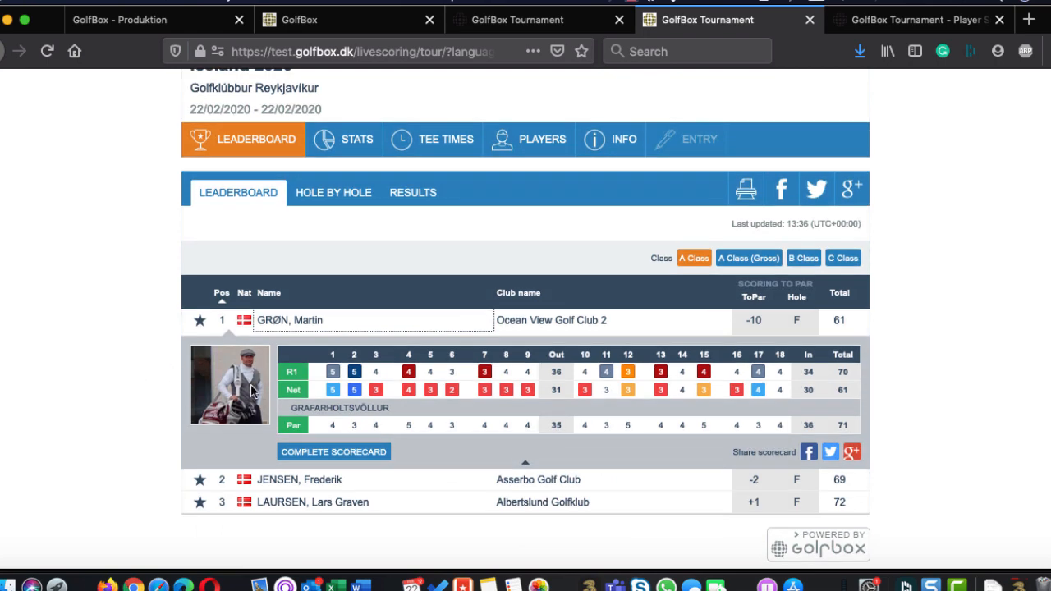
left_click(317, 457)
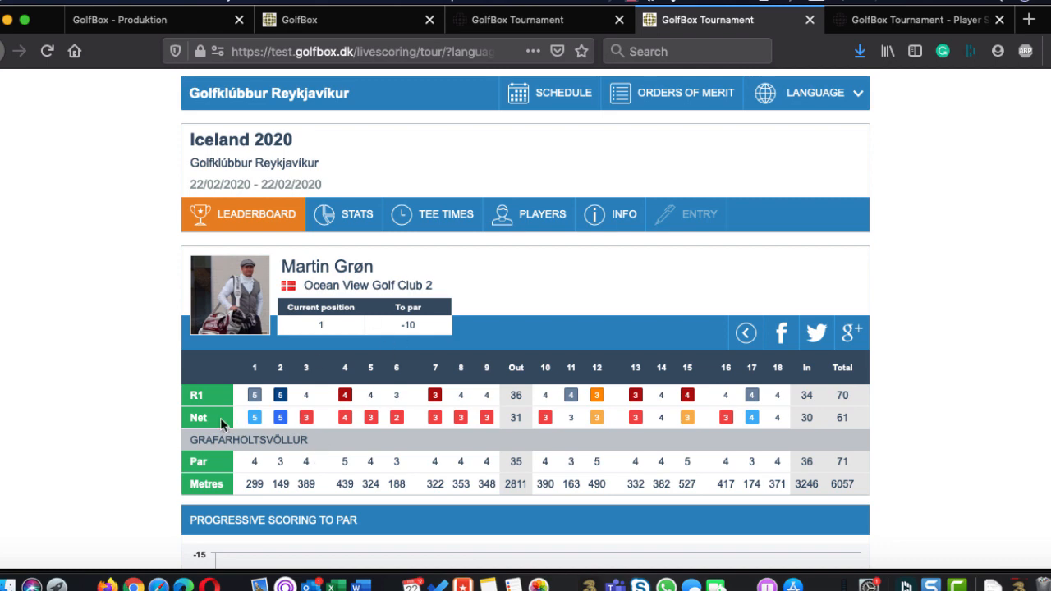
Review the leading player's scorecard and progressive scoring chart, and return to the A Class leaderboard
scroll(416, 484, "down", 6)
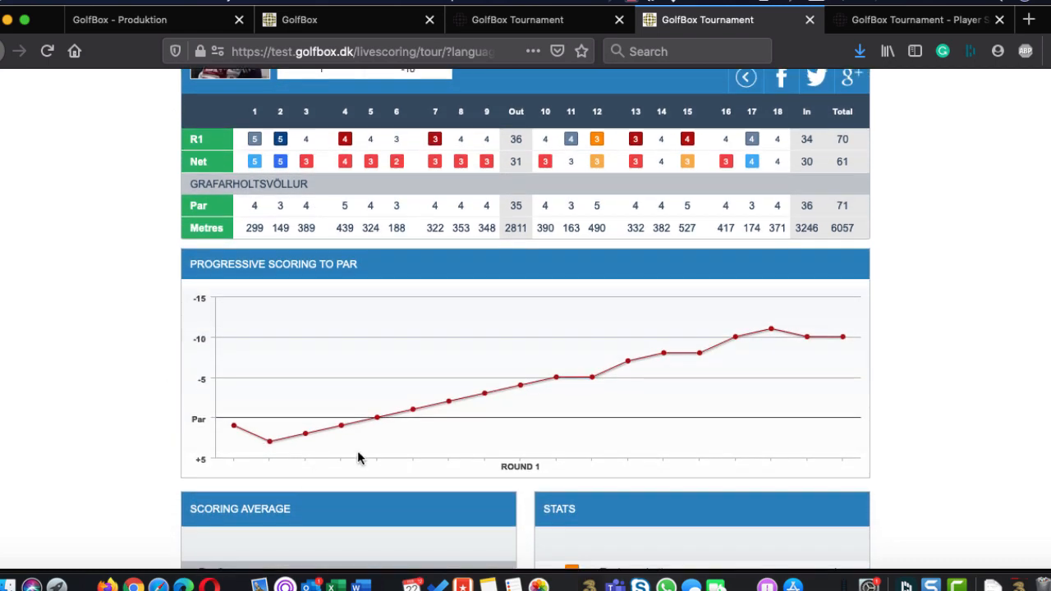
scroll(631, 306, "up", 3)
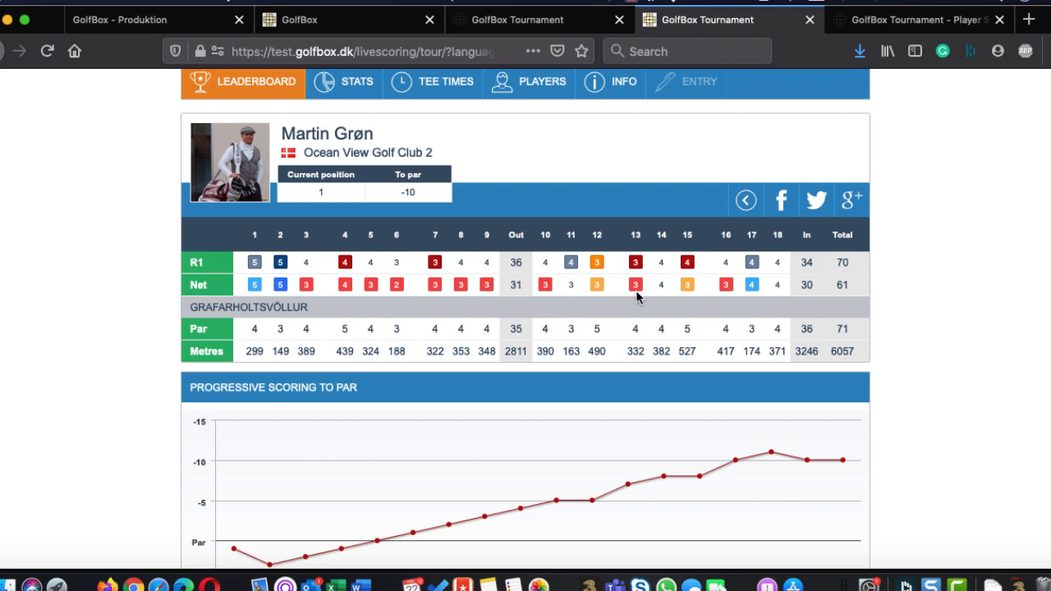
scroll(650, 298, "up", 3)
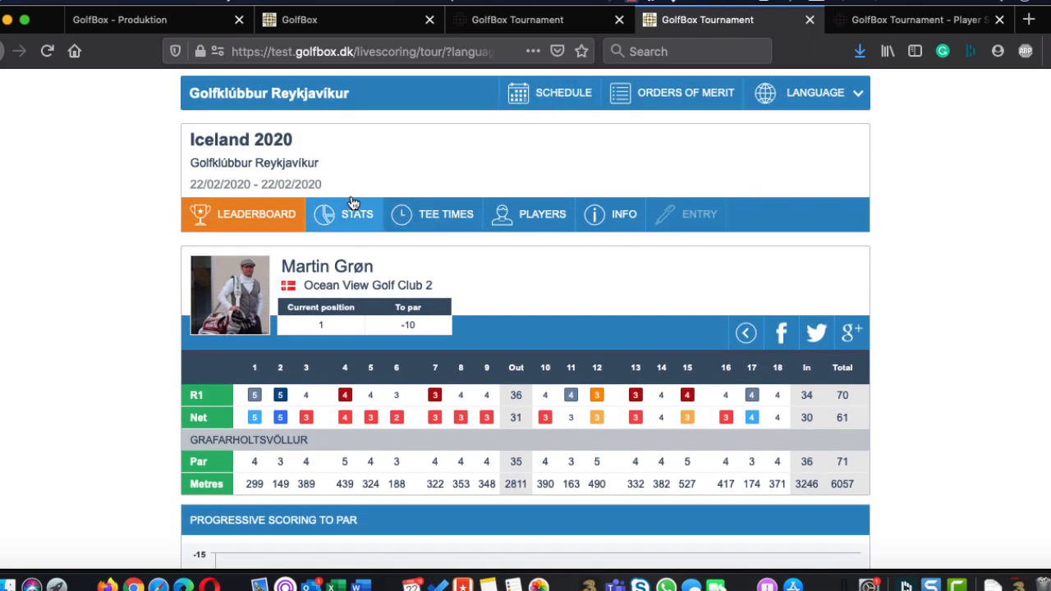
left_click(745, 332)
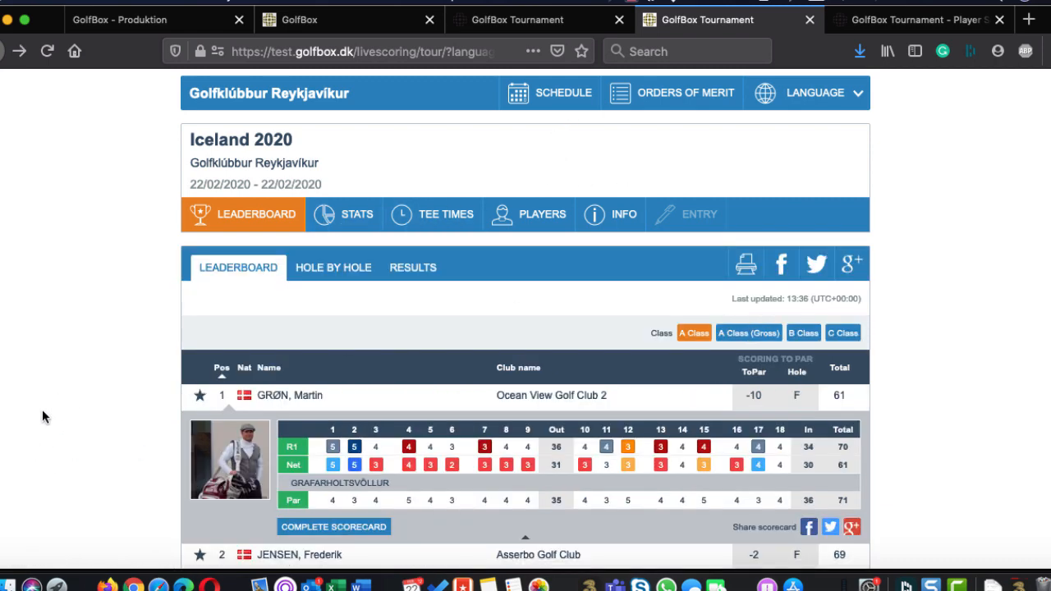
scroll(42, 409, "down", 2)
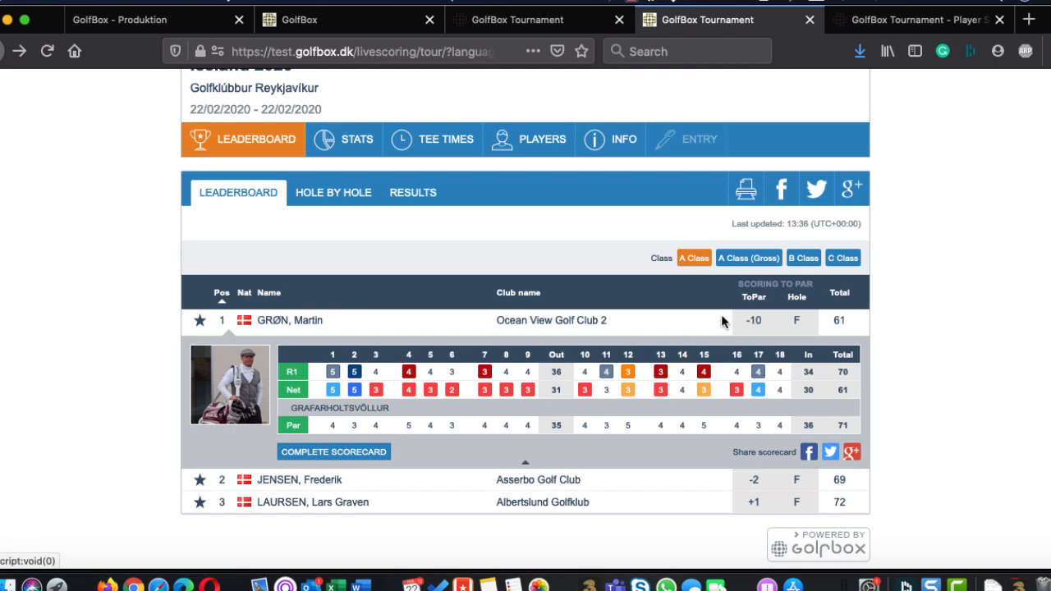
scroll(700, 263, "up", 2)
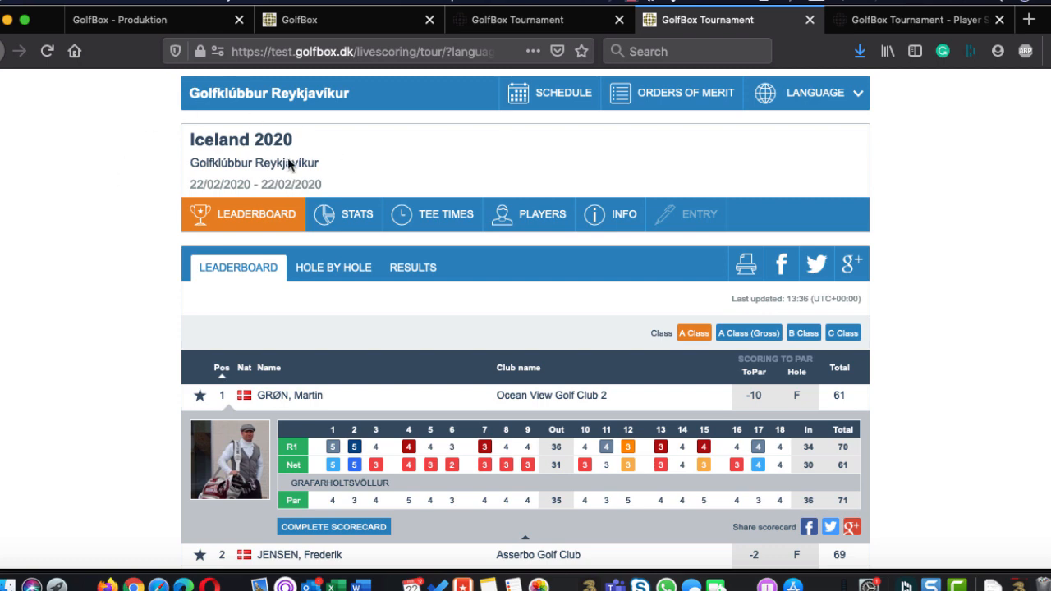
Return to the tournament administration and start creating a slideshow named "leaderboard", continuing to its slides
left_click(520, 28)
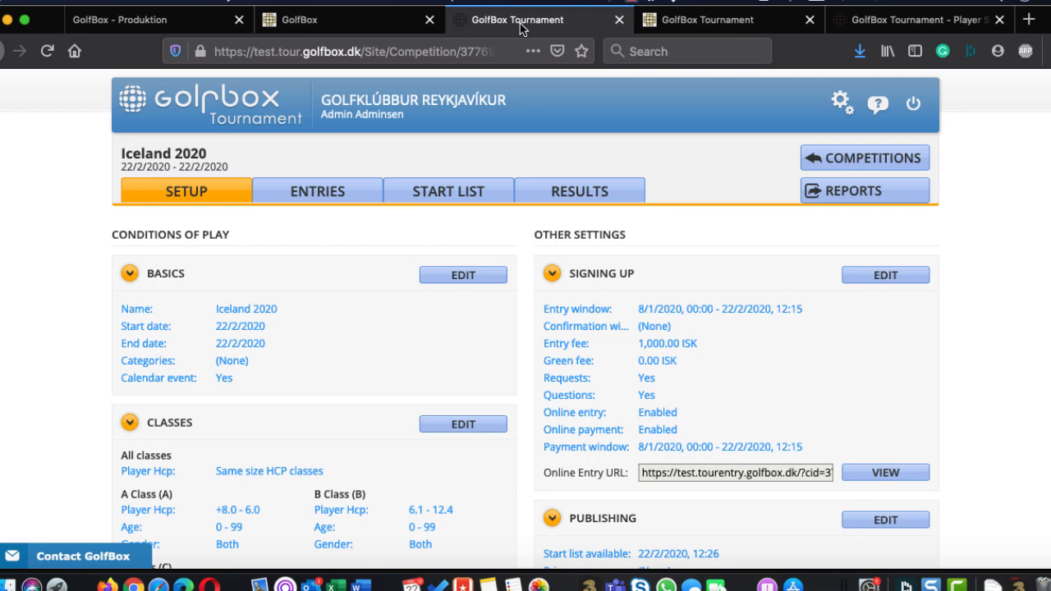
left_click(191, 116)
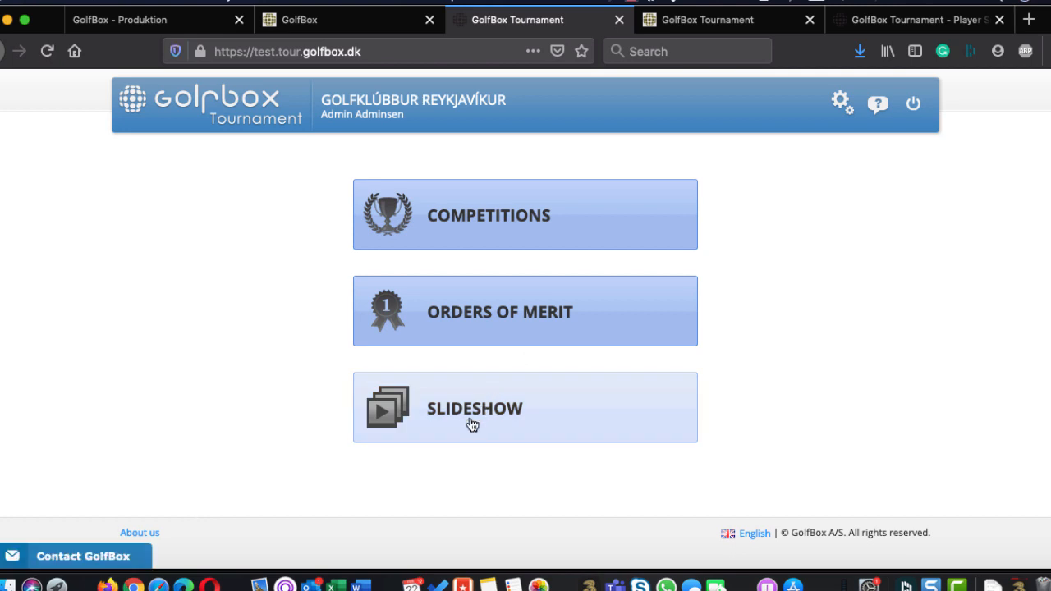
left_click(472, 423)
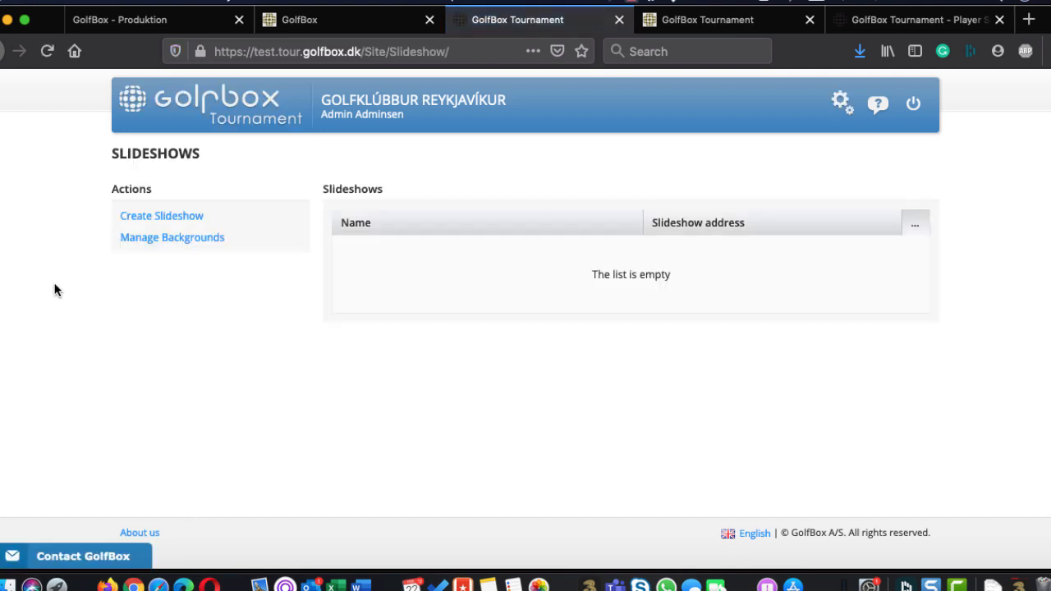
left_click(153, 217)
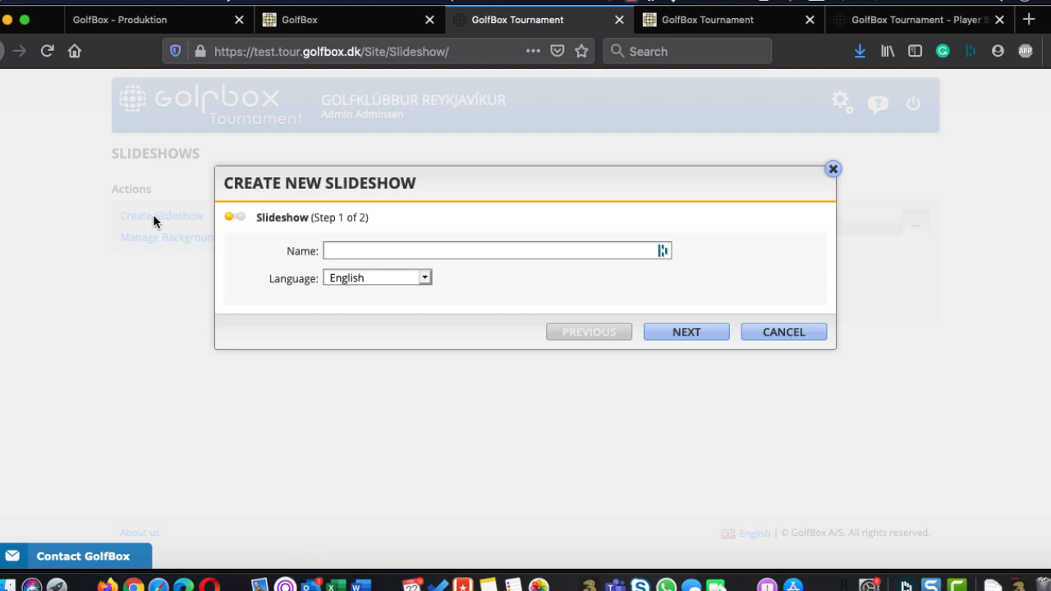
type("leaderboard")
left_click(684, 331)
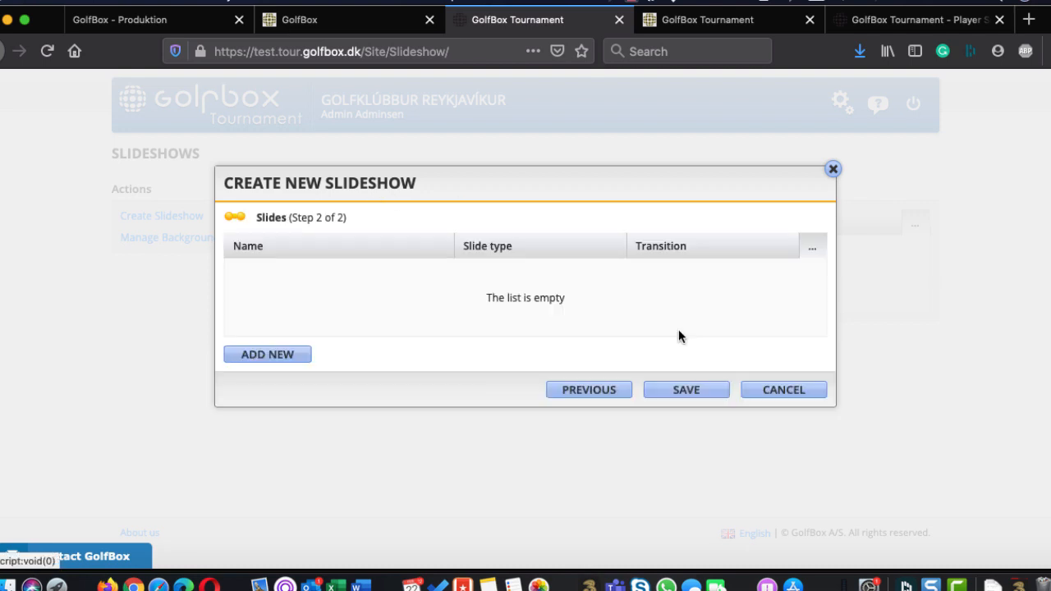
Add a slide of type Leaderboard to the slideshow, named "leaderboard" with the subtitle "a"
left_click(255, 353)
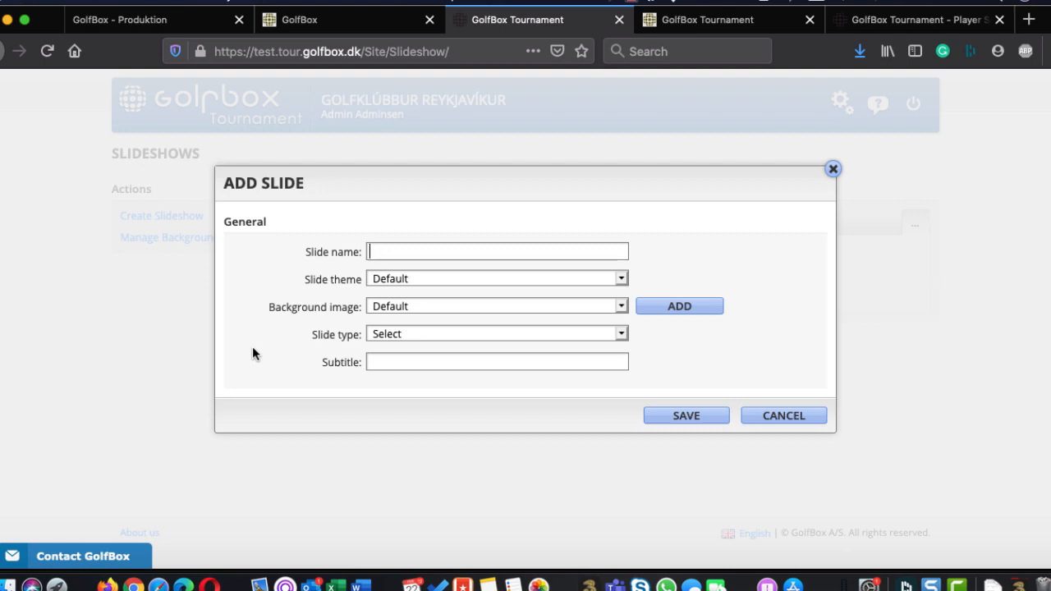
left_click(388, 329)
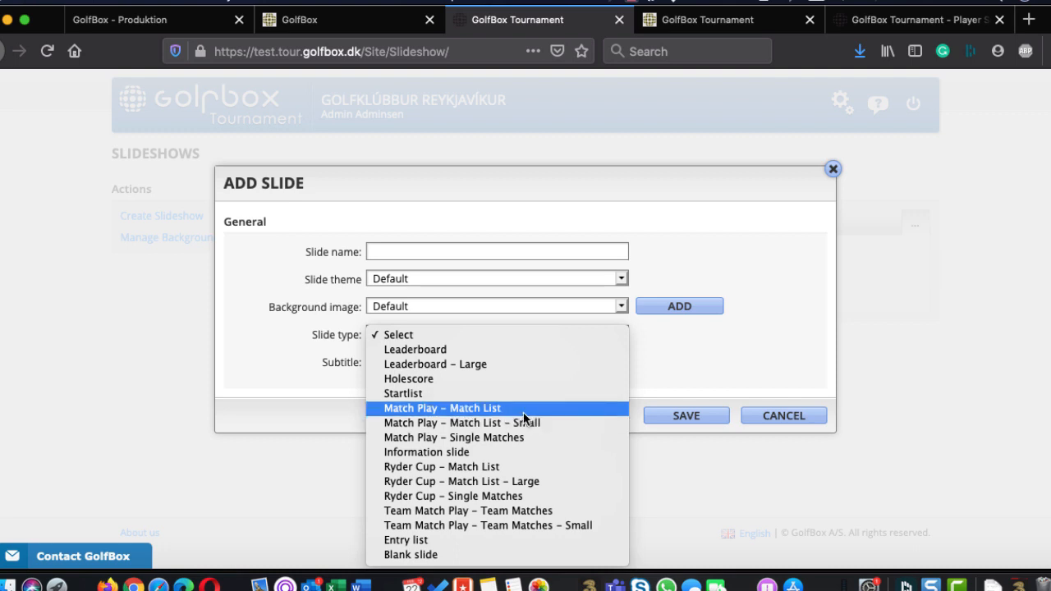
left_click(404, 353)
left_click(425, 255)
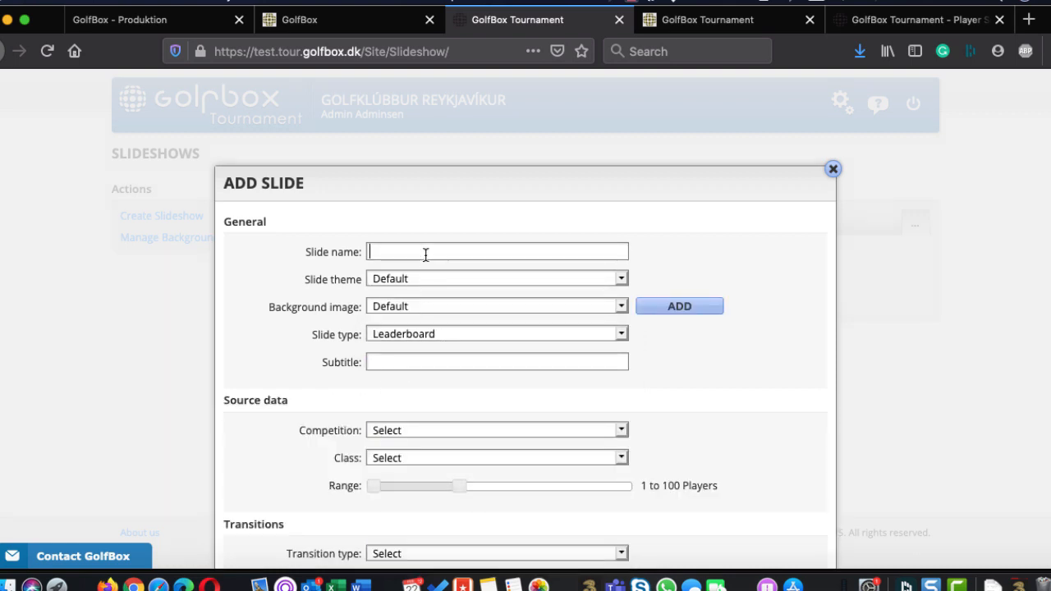
type("leaderboard")
left_click(419, 361)
scroll(303, 414, "down", 1)
key("Tab")
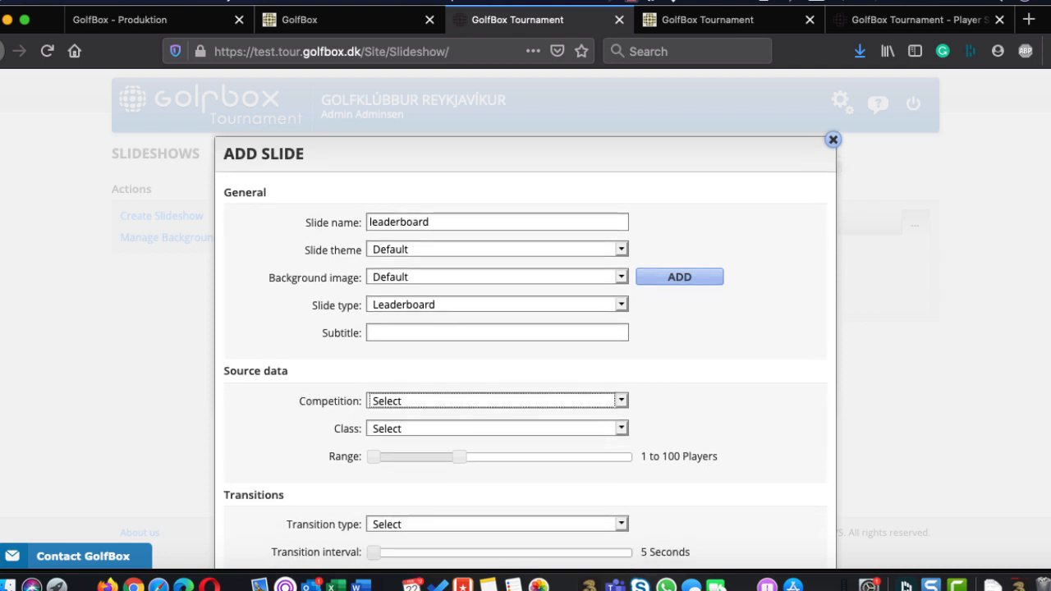
left_click(415, 327)
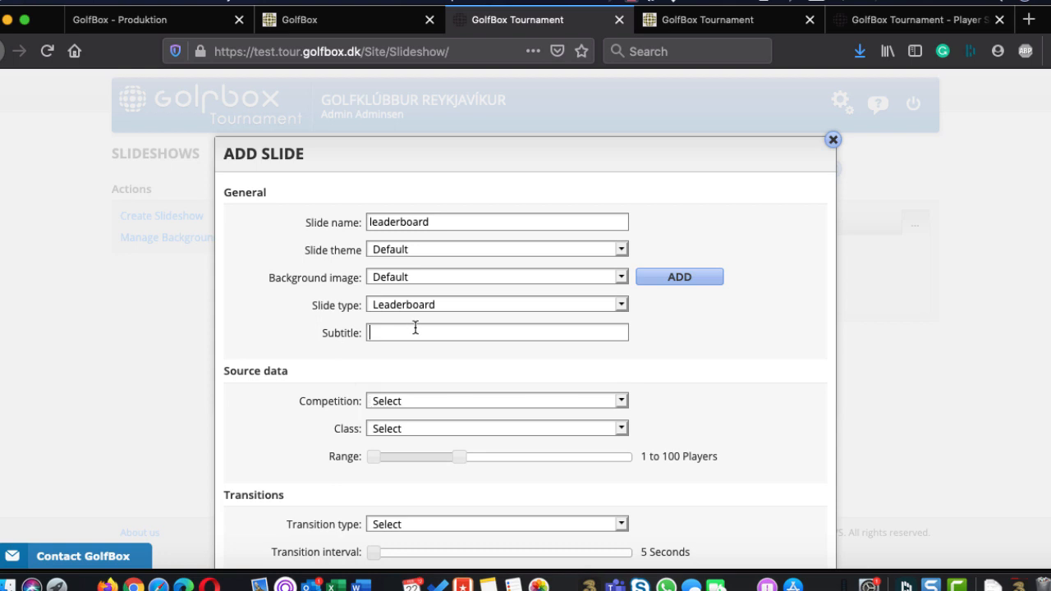
type("a")
Set the slide's source data to the competition Iceland 2020, A Class, with a range of 1 to 3 players
left_click(404, 396)
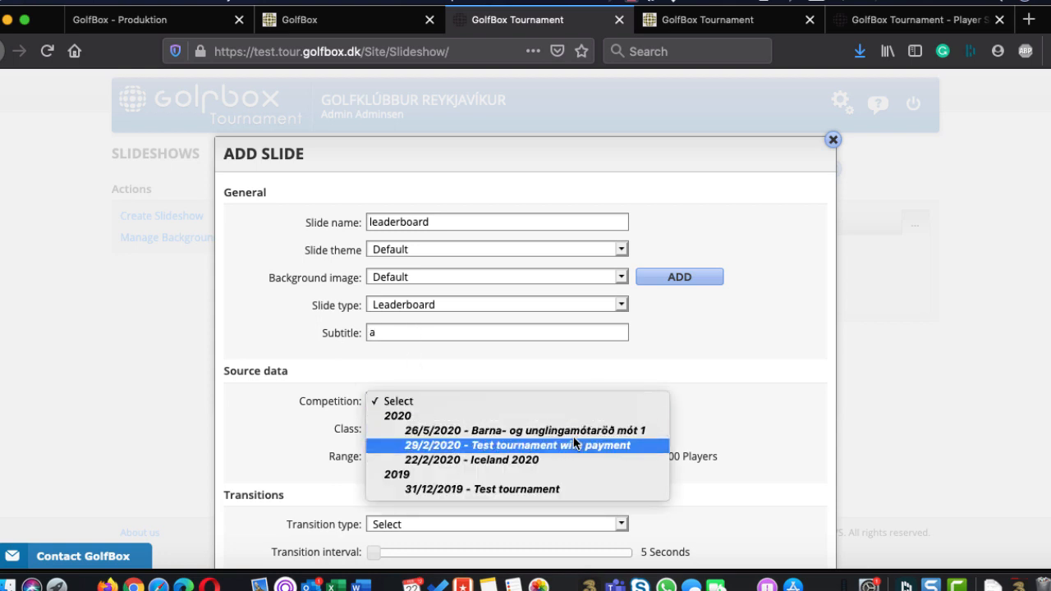
left_click(489, 460)
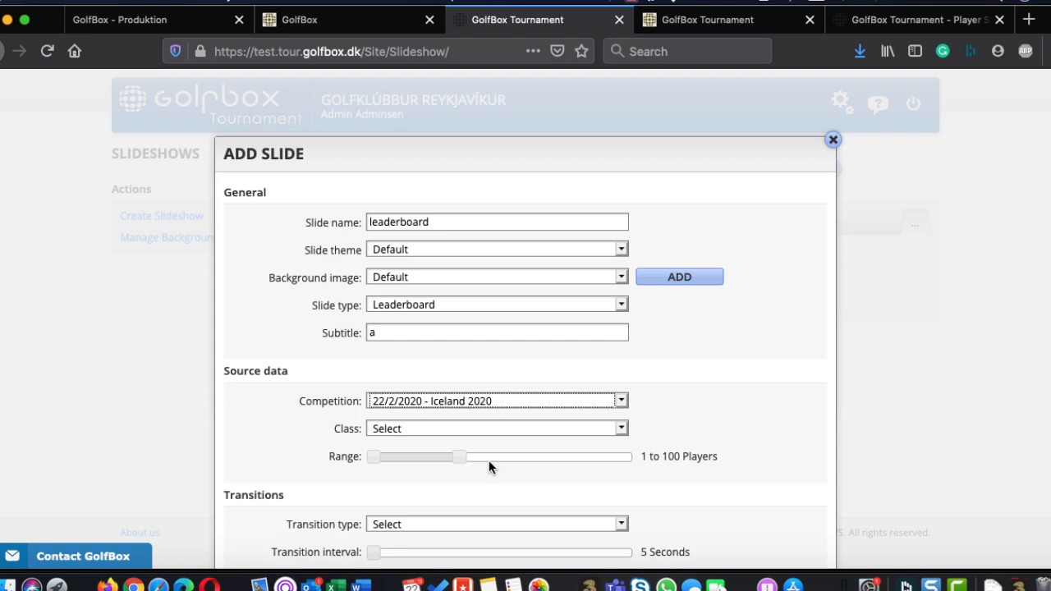
left_click(382, 432)
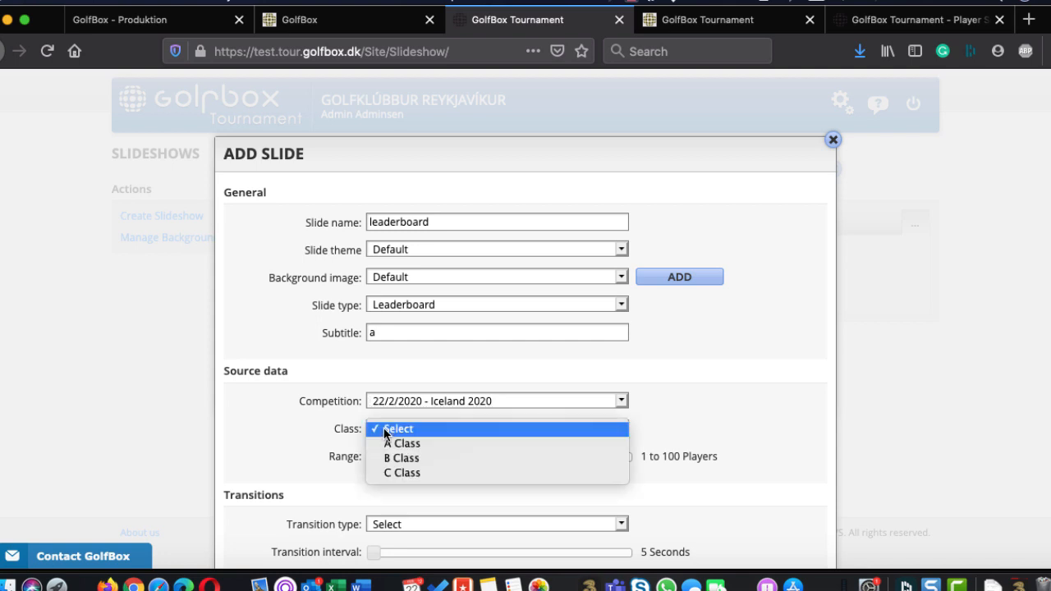
left_click(426, 442)
right_click(272, 457)
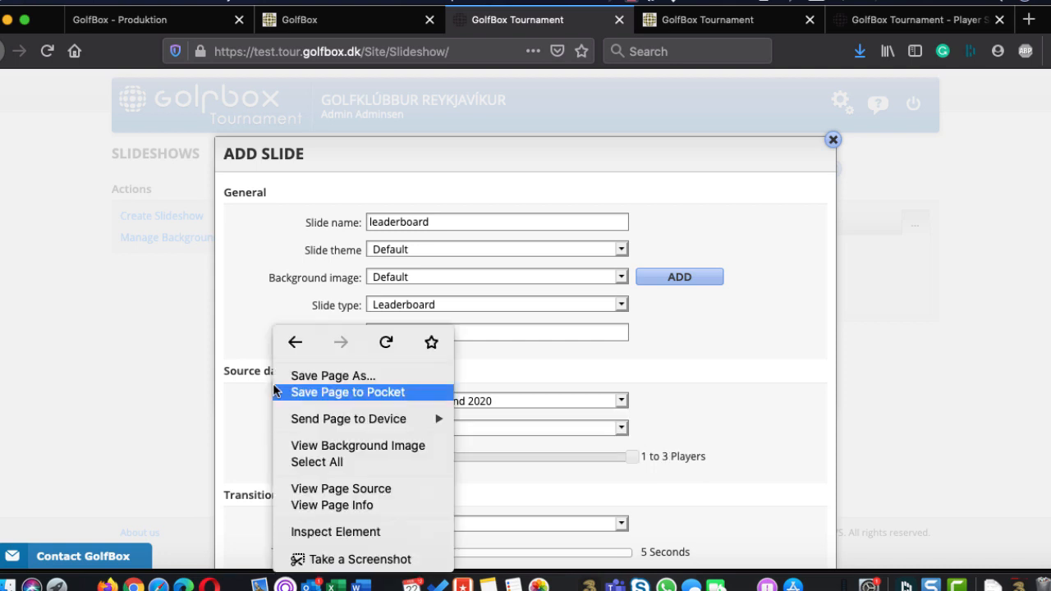
left_click(262, 361)
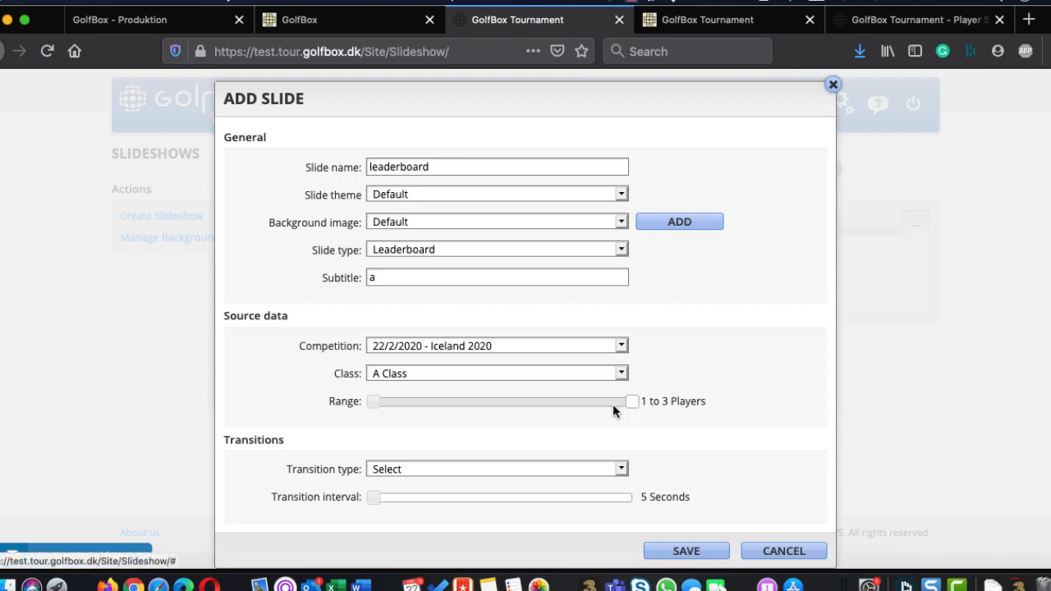
left_click_drag(624, 402, 678, 413)
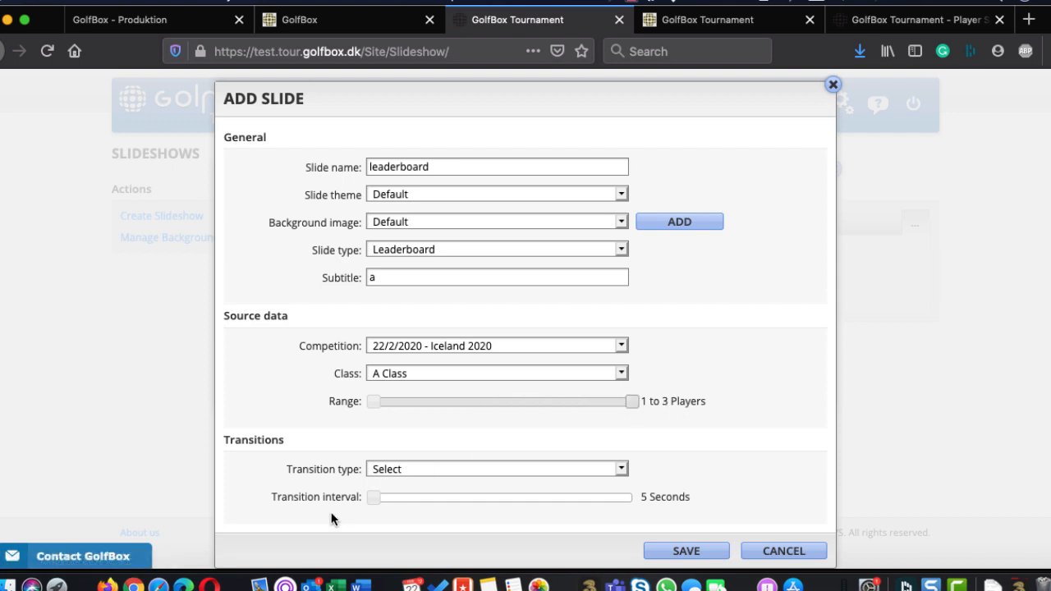
Set the slide's transition to Flip with a 5-second interval, and save both the slide and the slideshow
left_click(402, 469)
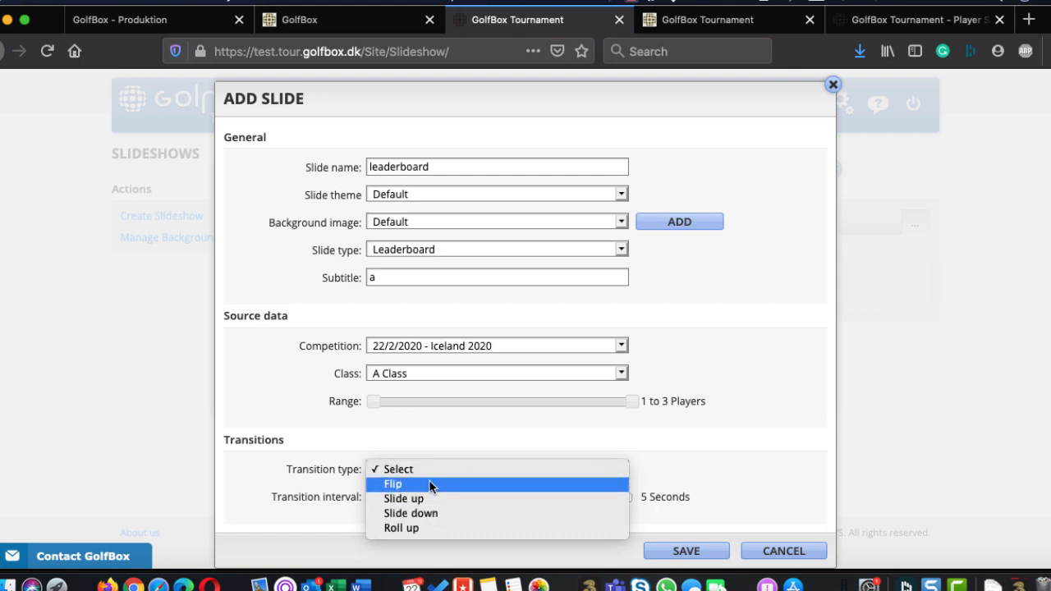
left_click(429, 483)
left_click_drag(371, 498, 338, 496)
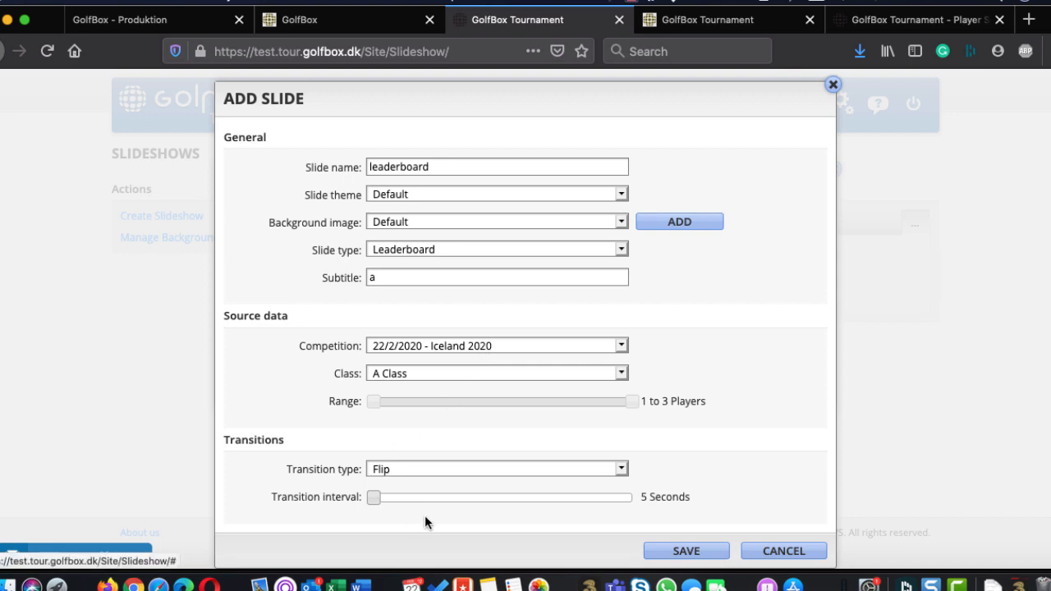
left_click(686, 551)
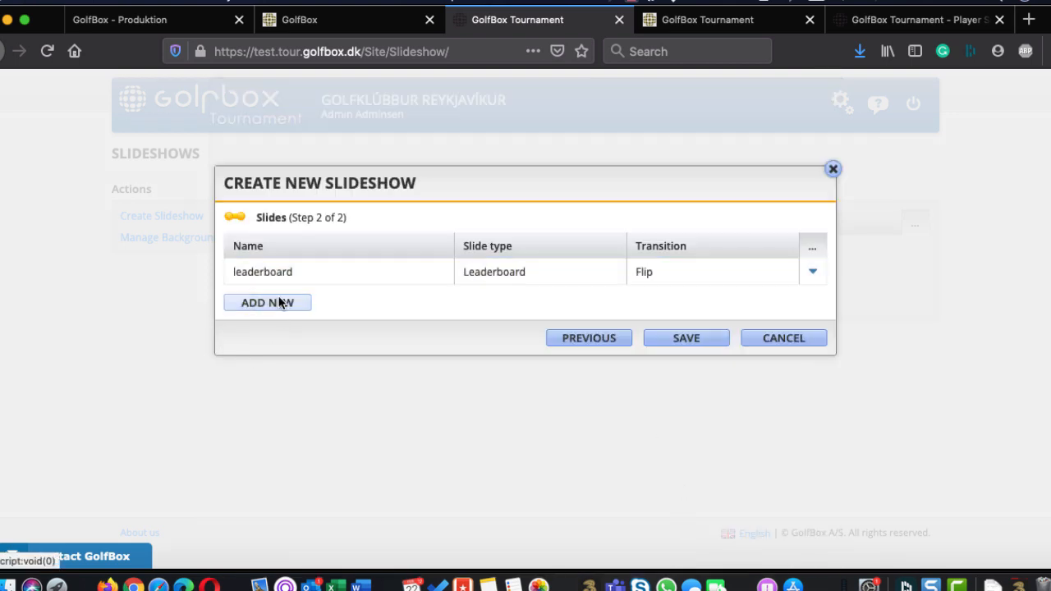
left_click(711, 344)
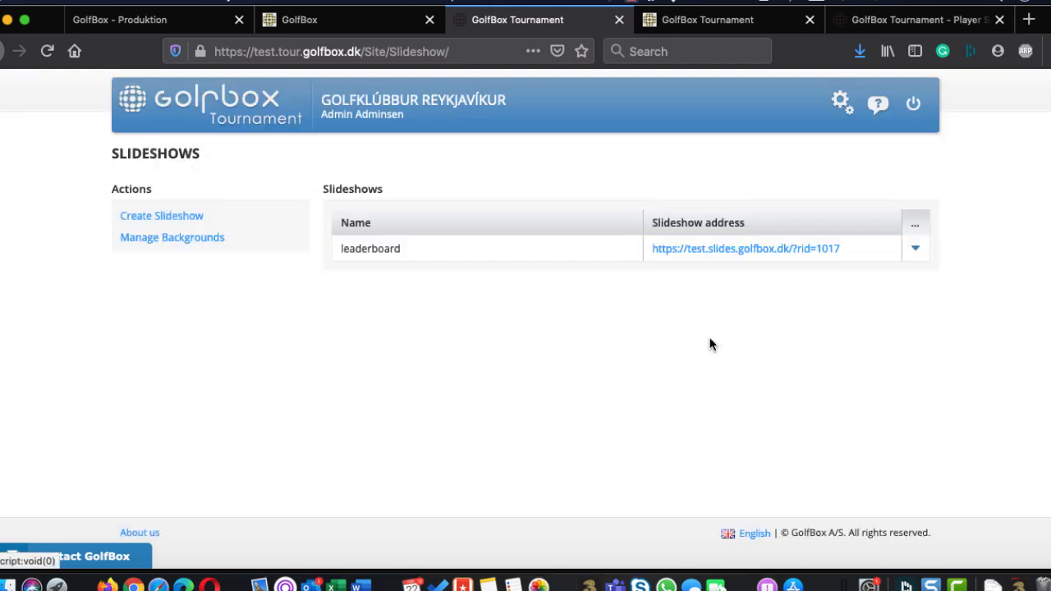
Open the leaderboard slideshow from its address and zoom the page out to 67% to view the whole slide
left_click(731, 249)
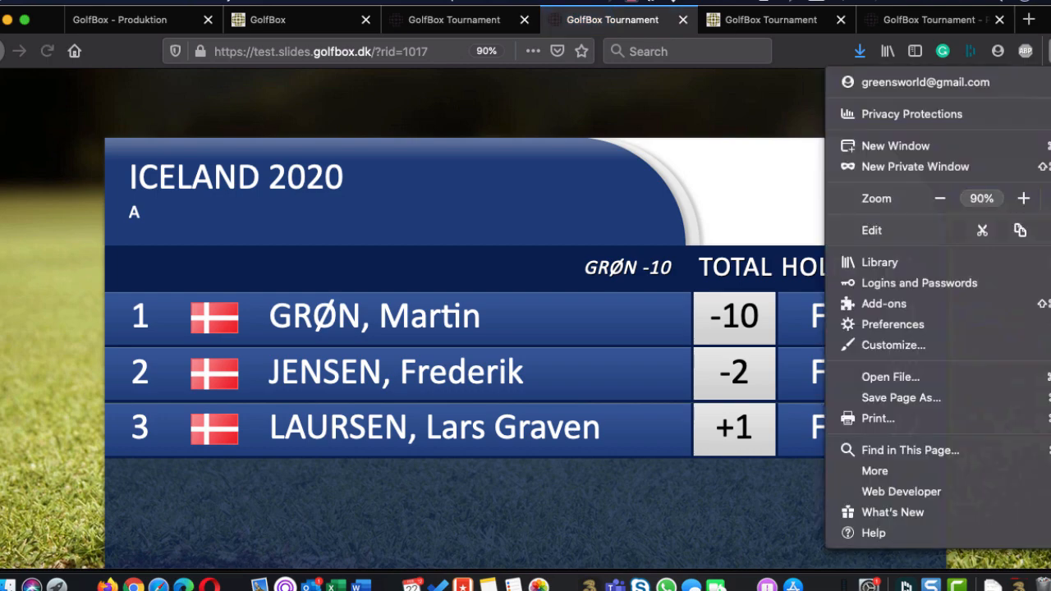
left_click(1041, 51)
left_click(1048, 198)
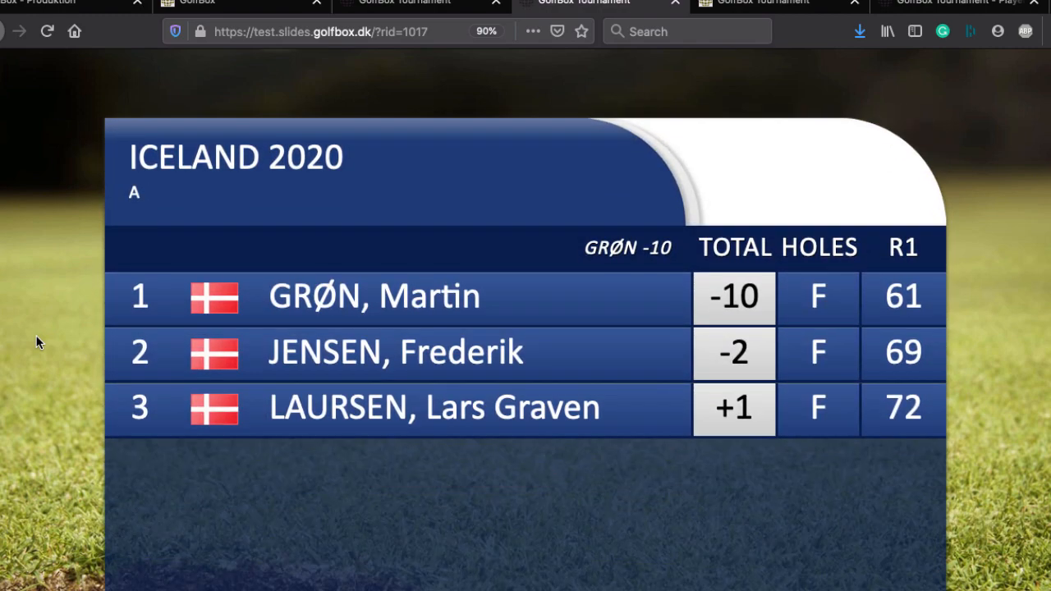
key("ctrl+minus")
key("ctrl+minus")
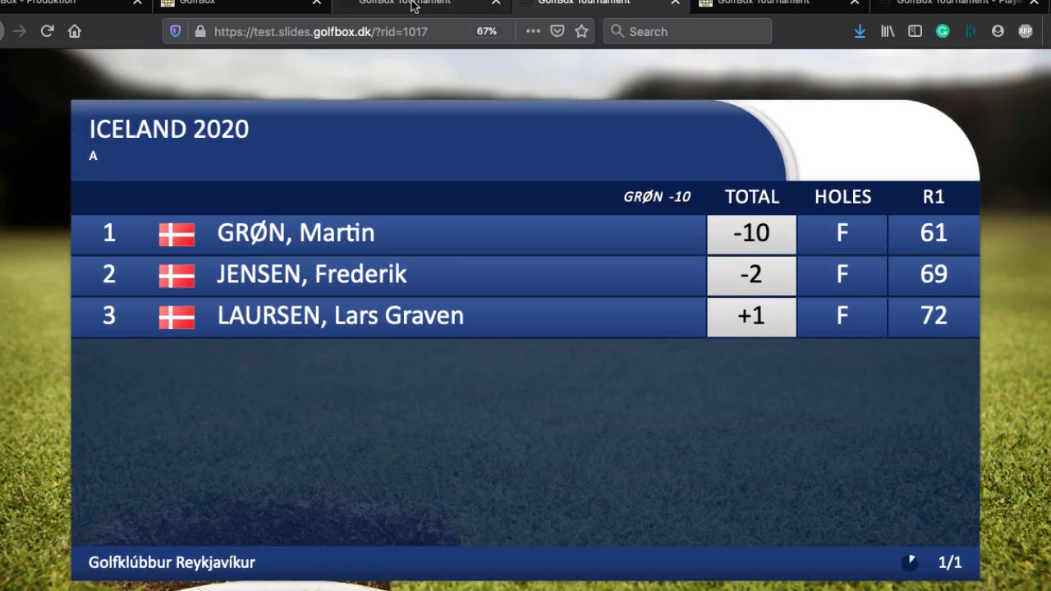
Return to the tournament administration, open the GolfBox Tournament support guides and switch their language to Íslenska
left_click(418, 3)
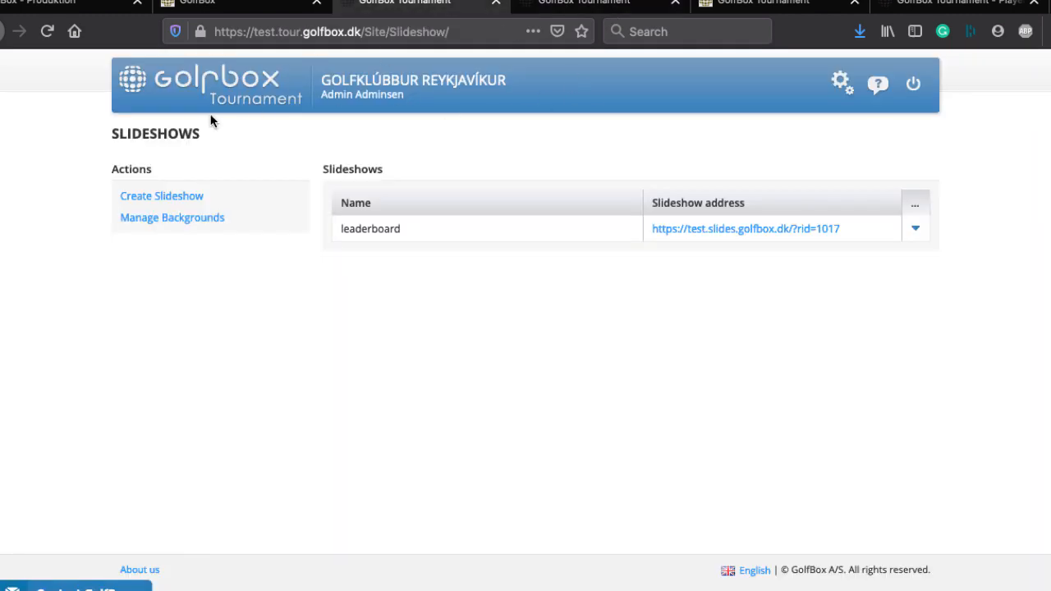
left_click(885, 97)
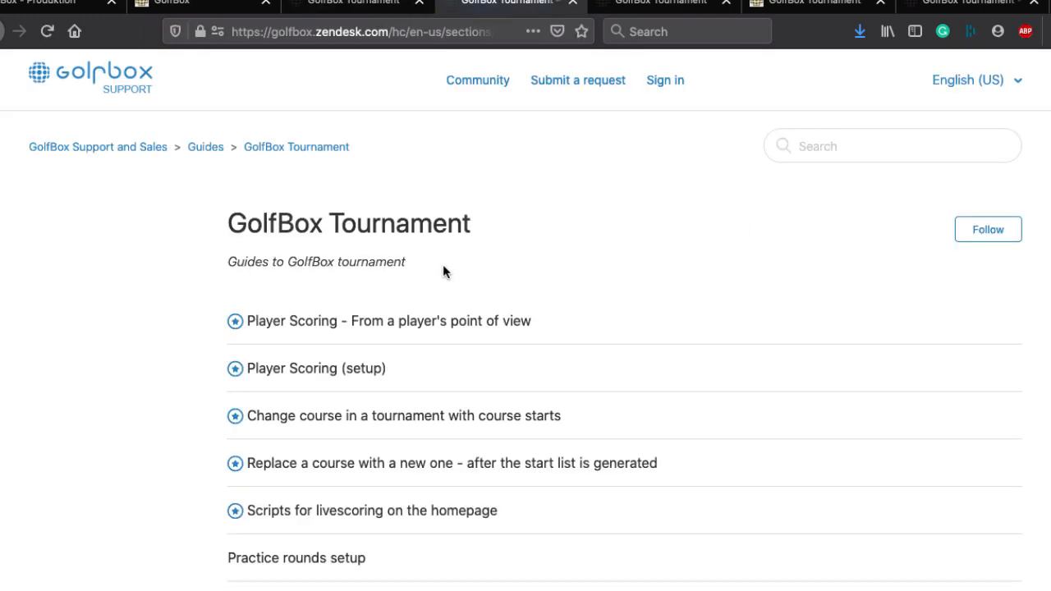
left_click(987, 82)
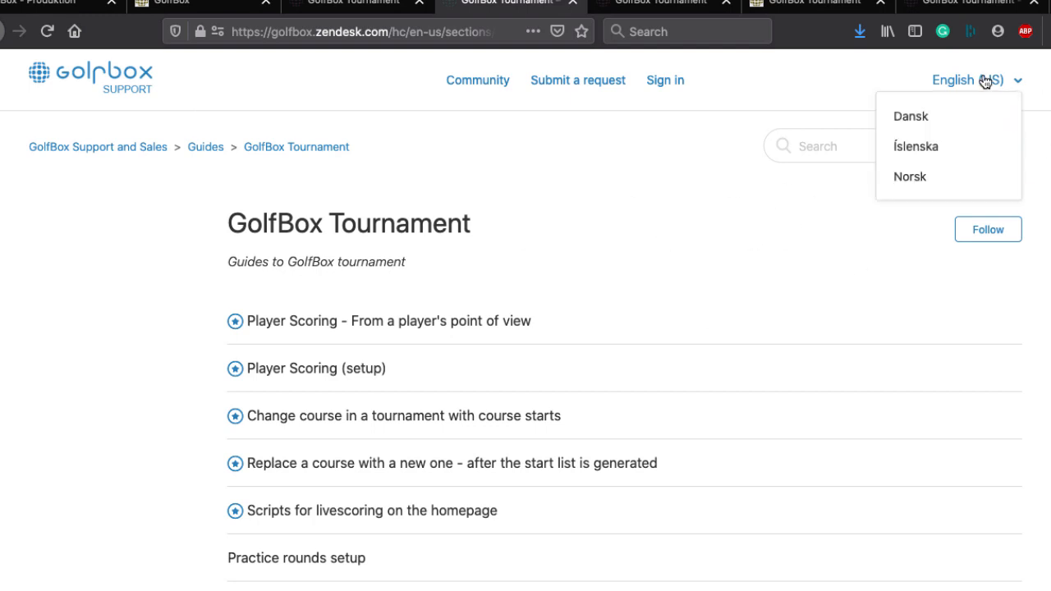
left_click(913, 147)
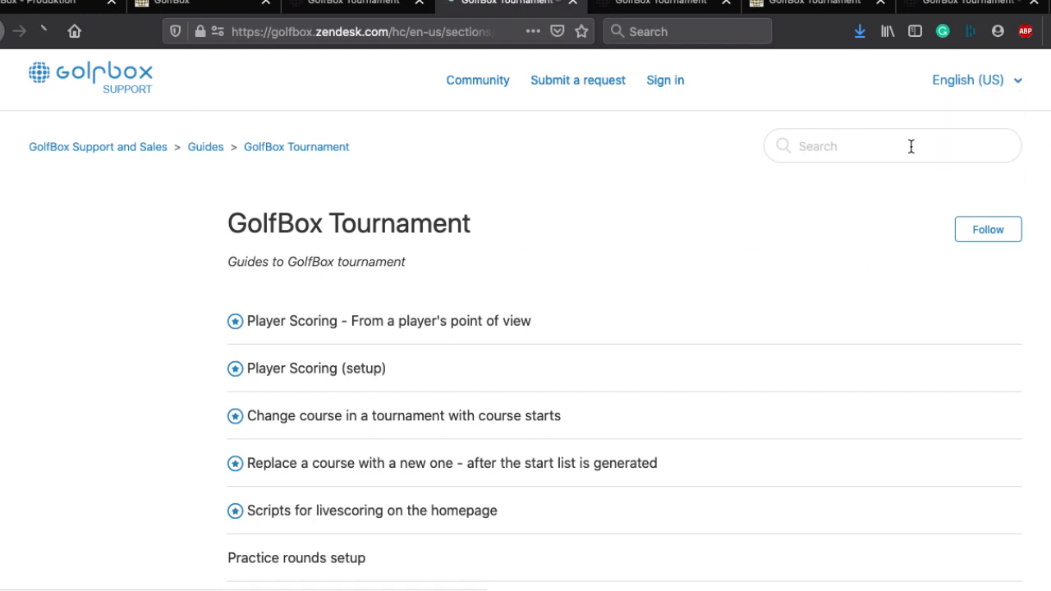